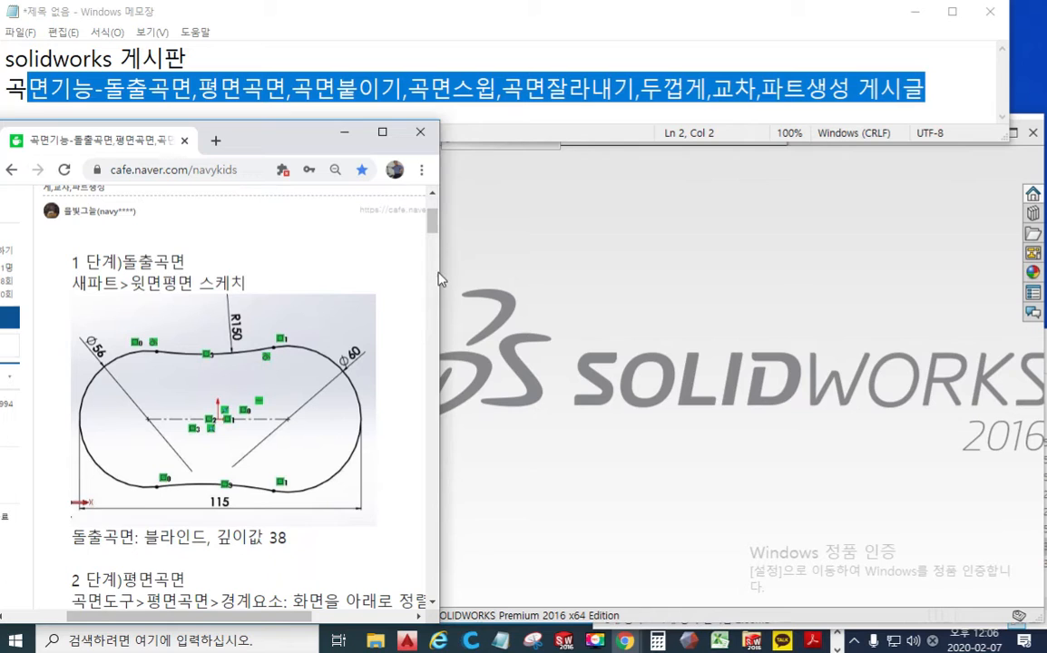
# Fit the tutorial page beside SOLIDWORKS at 90% zoom with the step 1 reference sketch fully in view, and widen the SOLIDWORKS window to meet it
pyautogui.moveTo(441, 272); pyautogui.dragTo(419, 281)
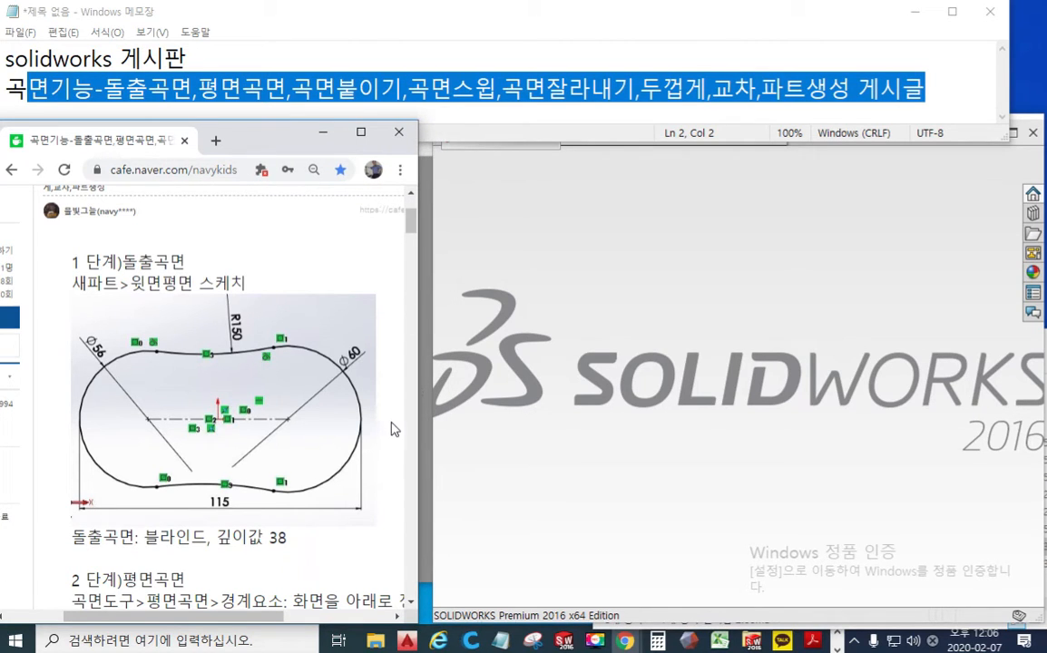
pyautogui.keyDown('ctrl'); pyautogui.scroll(1, 386, 432); pyautogui.keyUp('ctrl')
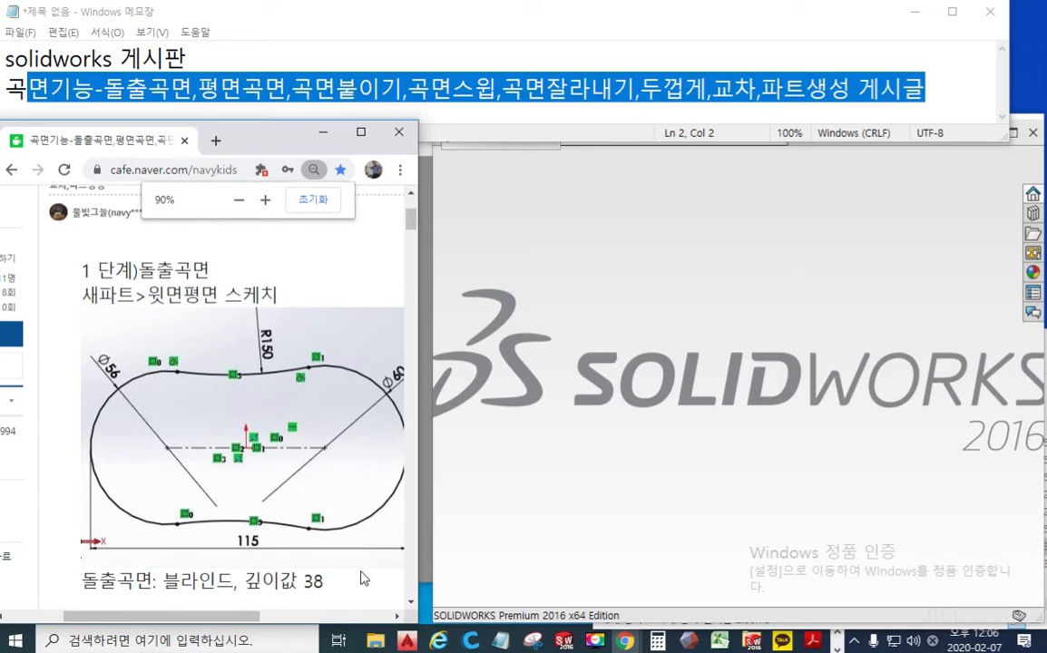
pyautogui.moveTo(239, 618); pyautogui.dragTo(261, 619)
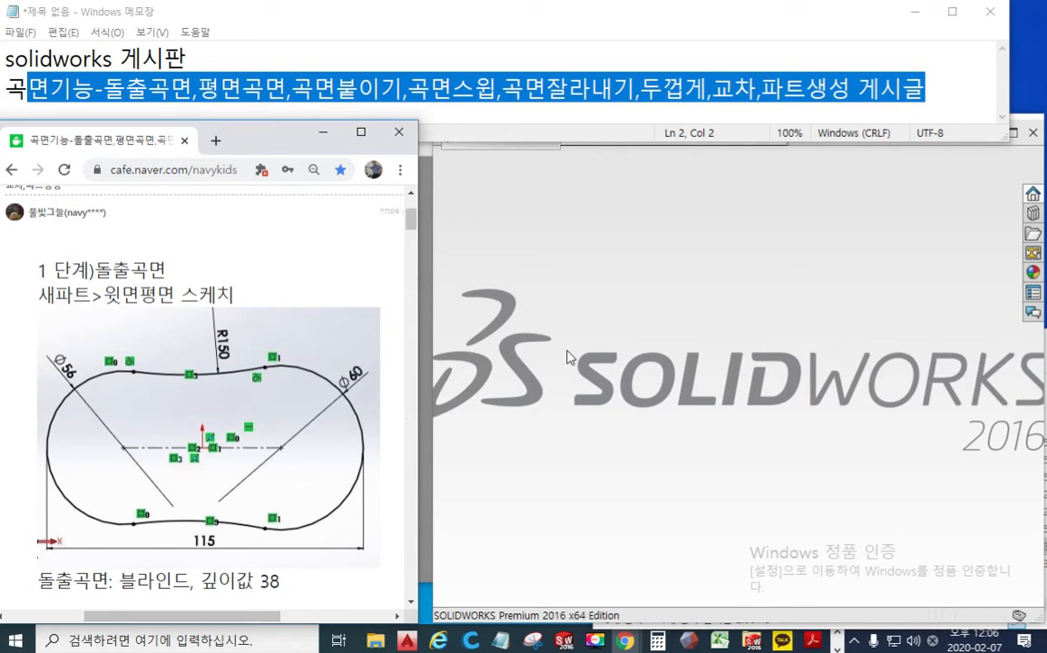
pyautogui.moveTo(427, 352); pyautogui.dragTo(402, 358)
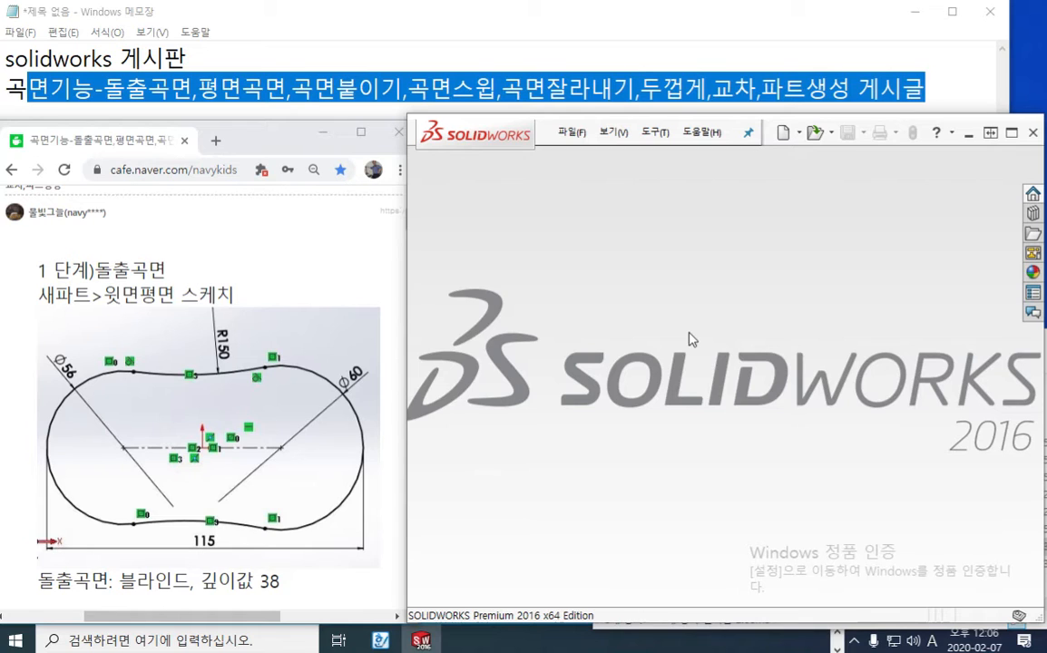
# Create a new part document and extend both the SOLIDWORKS and browser windows to the top of the screen
pyautogui.click(781, 135)
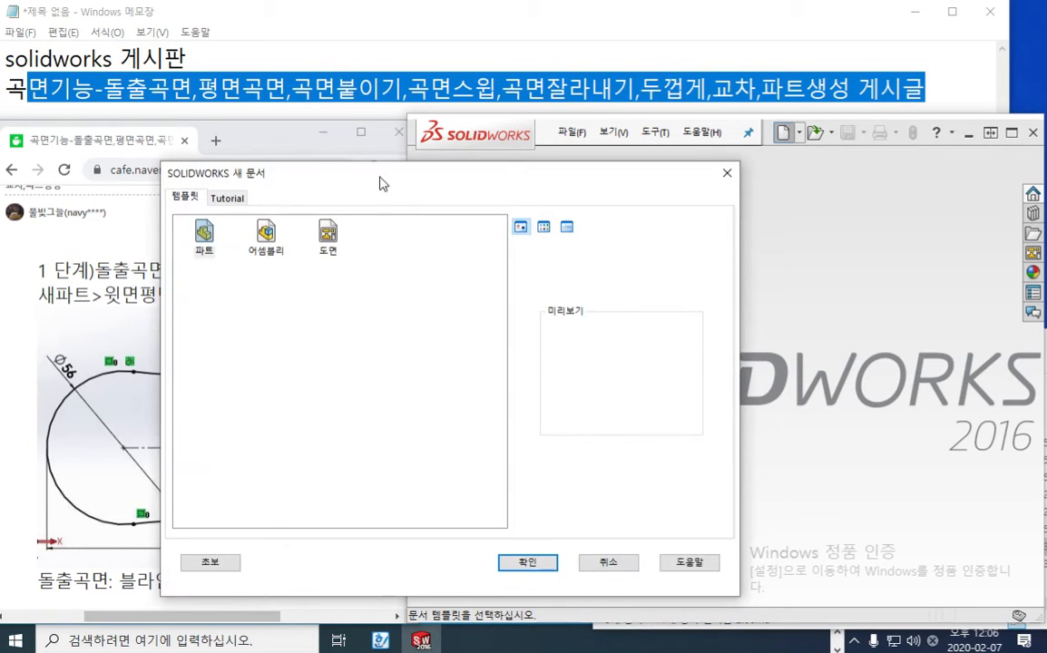
pyautogui.moveTo(381, 184); pyautogui.dragTo(640, 173)
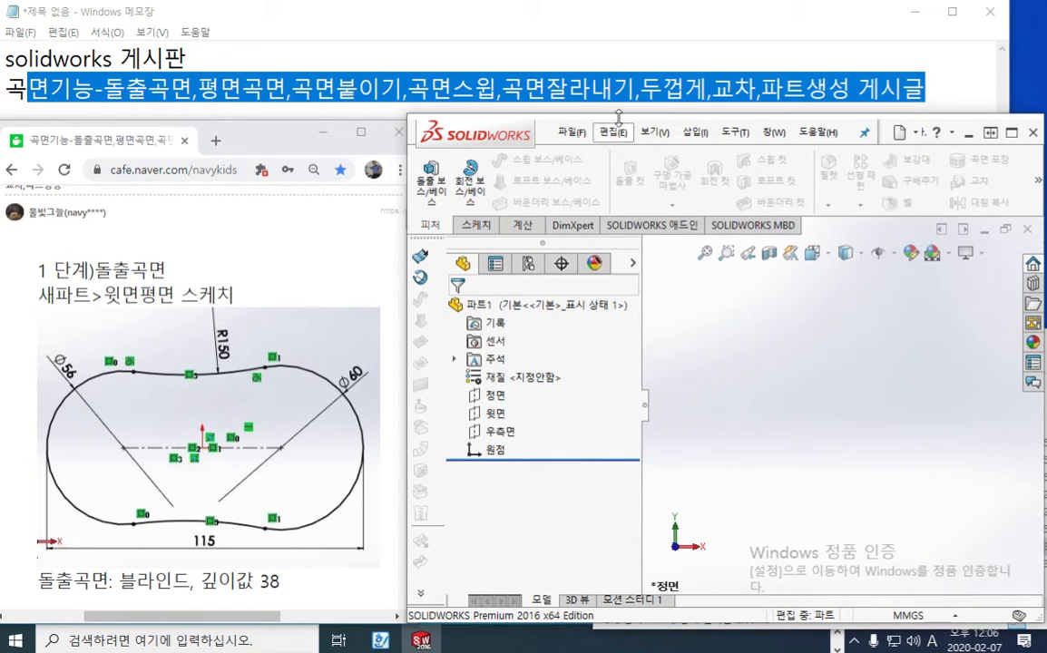
pyautogui.moveTo(616, 114); pyautogui.dragTo(617, 3)
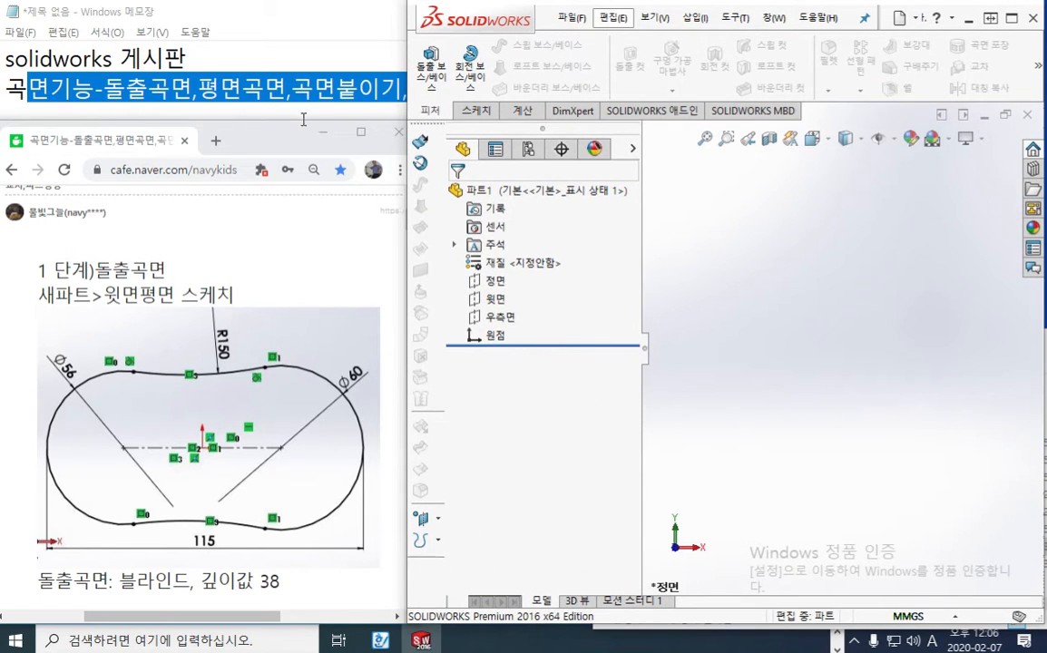
pyautogui.moveTo(299, 121); pyautogui.dragTo(299, 6)
pyautogui.click(814, 340)
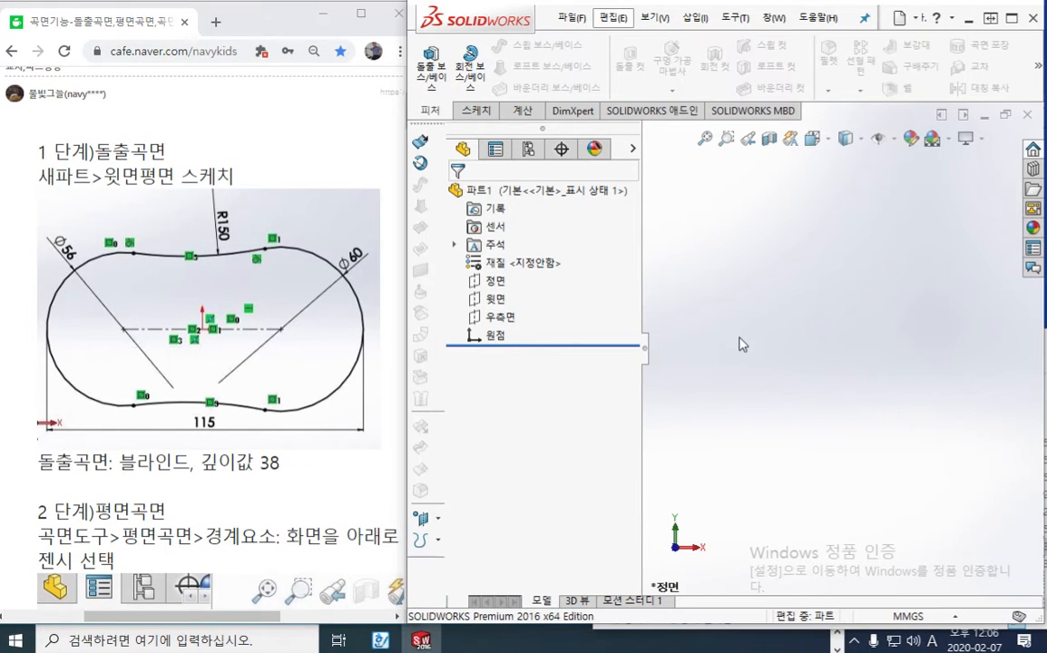
# Start a new sketch on the Top plane (윗면) as the tutorial's step 1 directs
pyautogui.click(40, 152)
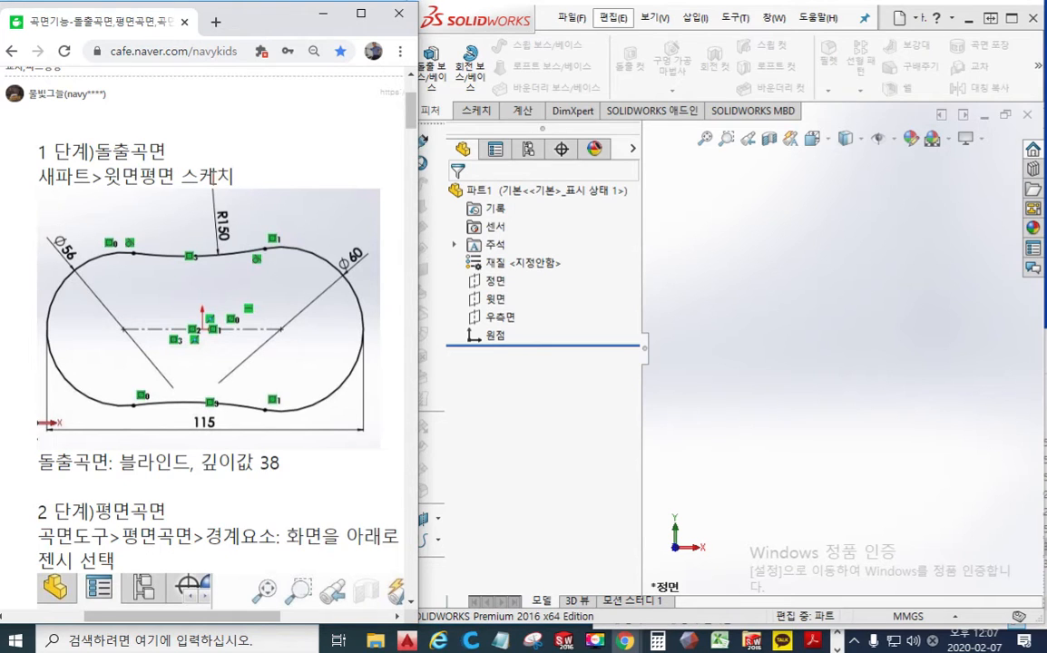
pyautogui.click(494, 298)
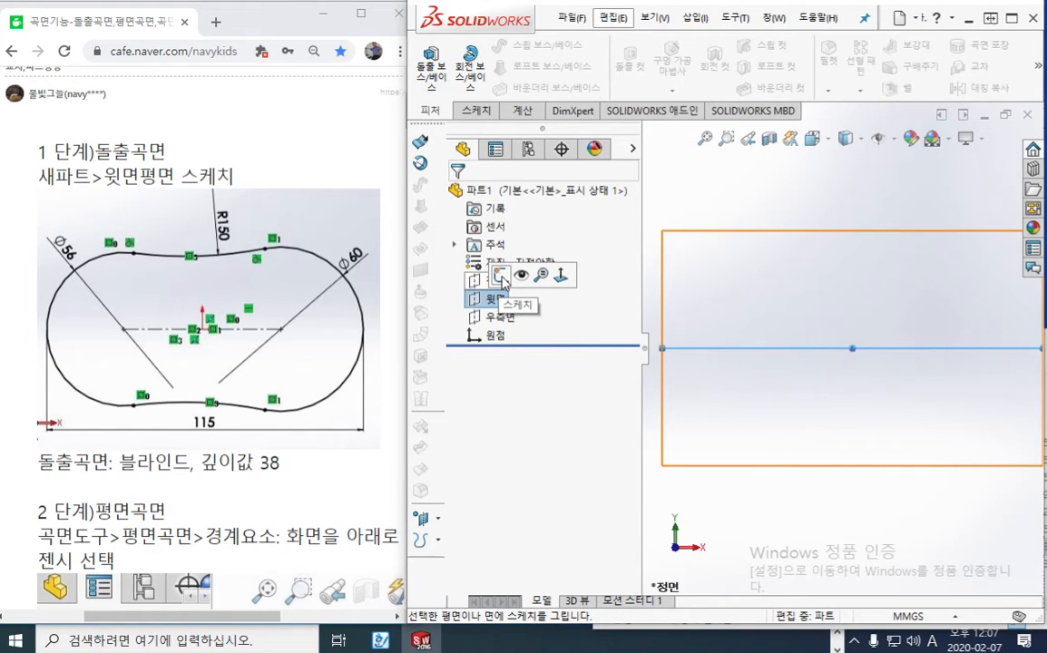
pyautogui.click(501, 276)
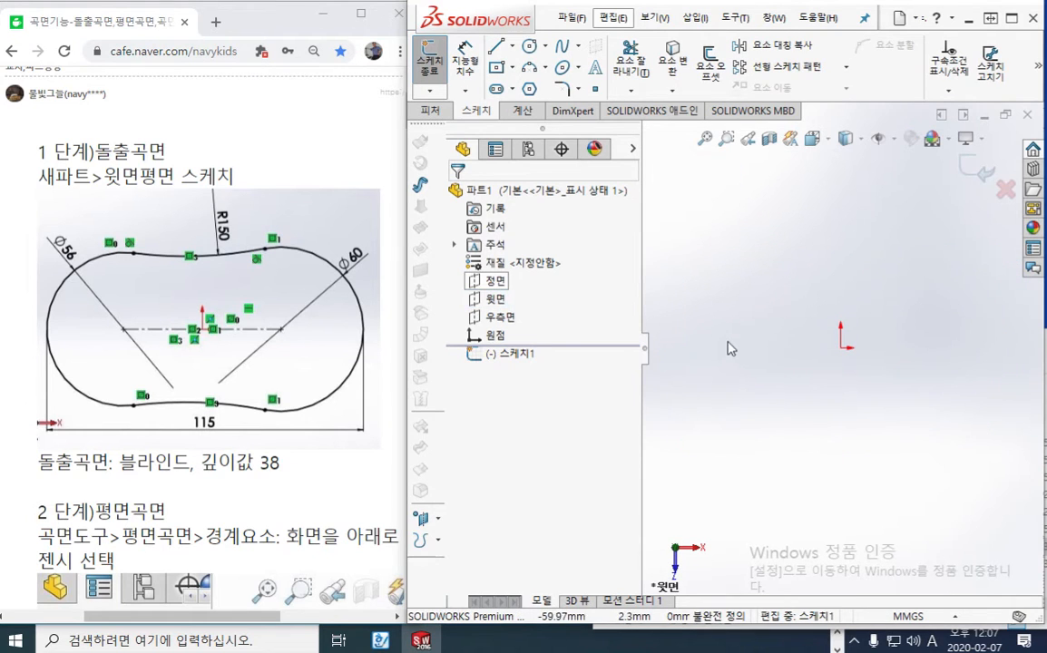
pyautogui.press('F2')
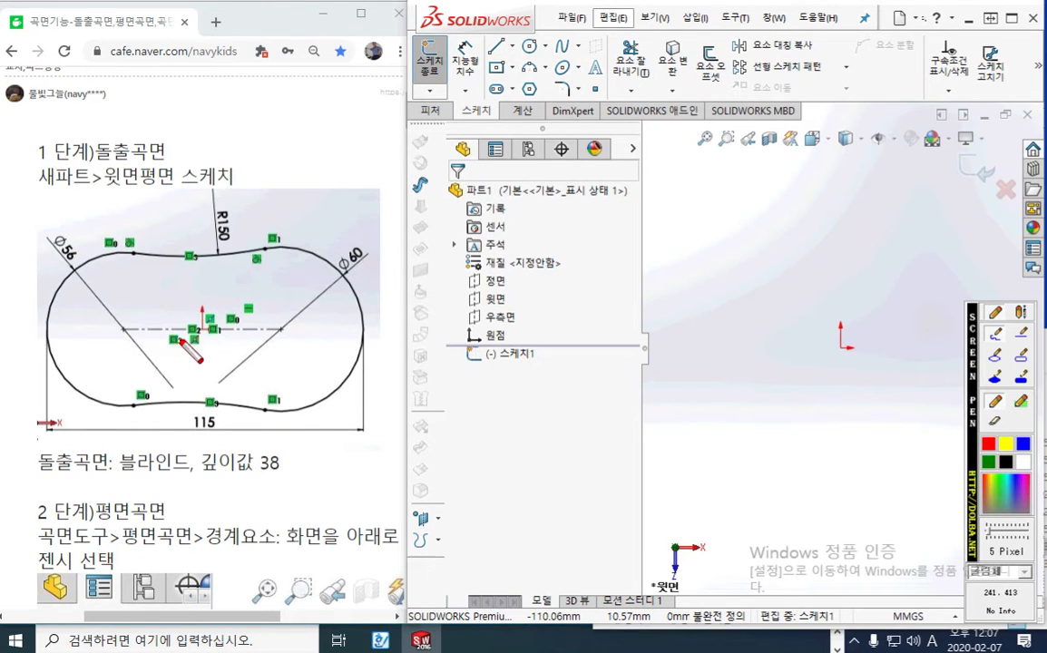
pyautogui.moveTo(189, 285)
pyautogui.mouseDown()
pyautogui.moveTo(100, 263)
pyautogui.moveTo(70, 363)
pyautogui.moveTo(194, 305)
pyautogui.moveTo(160, 270)
pyautogui.mouseUp()
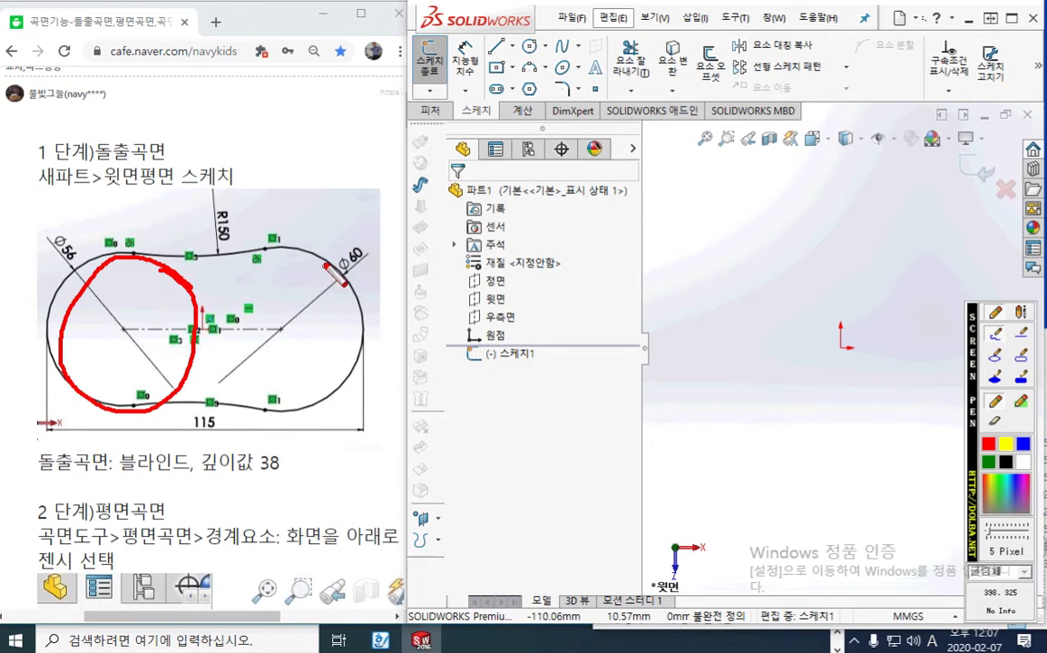
pyautogui.moveTo(324, 266)
pyautogui.mouseDown()
pyautogui.moveTo(215, 307)
pyautogui.moveTo(300, 423)
pyautogui.moveTo(349, 272)
pyautogui.moveTo(303, 244)
pyautogui.mouseUp()
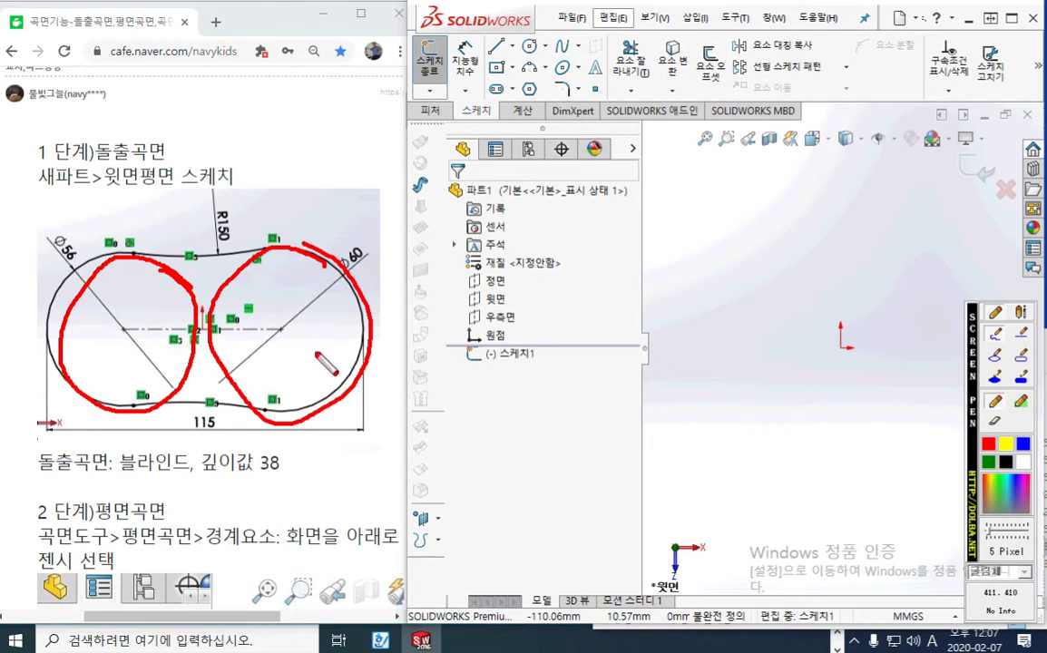
pyautogui.moveTo(288, 340)
pyautogui.mouseDown()
pyautogui.moveTo(294, 325)
pyautogui.moveTo(290, 334)
pyautogui.mouseUp()
pyautogui.moveTo(120, 323)
pyautogui.mouseDown()
pyautogui.moveTo(111, 330)
pyautogui.moveTo(129, 334)
pyautogui.mouseUp()
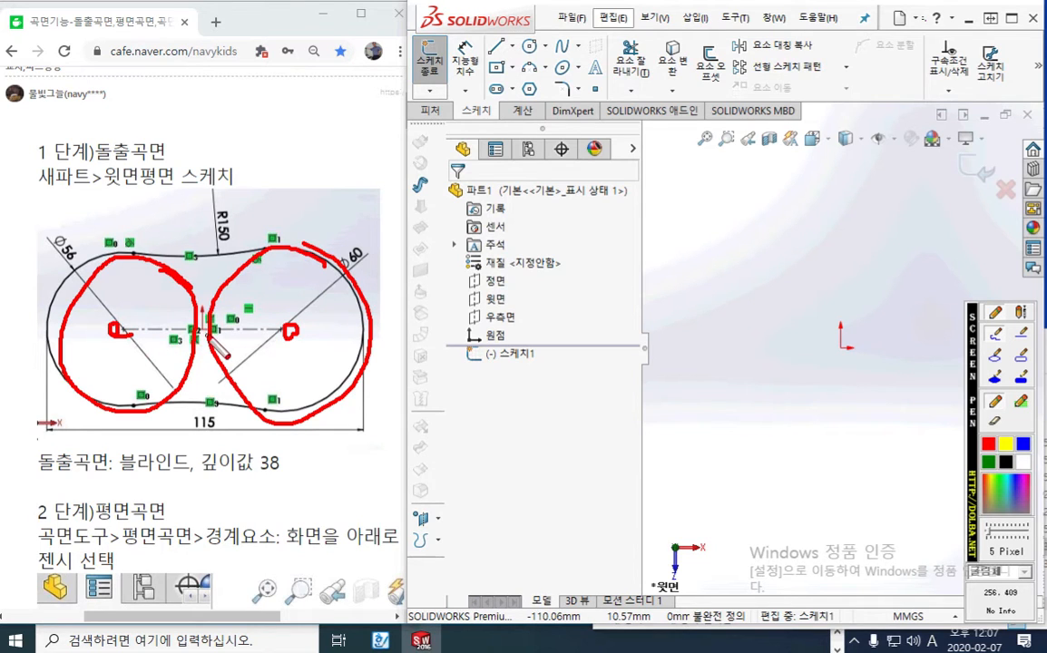
pyautogui.moveTo(201, 316)
pyautogui.mouseDown()
pyautogui.moveTo(209, 325)
pyautogui.moveTo(202, 315)
pyautogui.mouseUp()
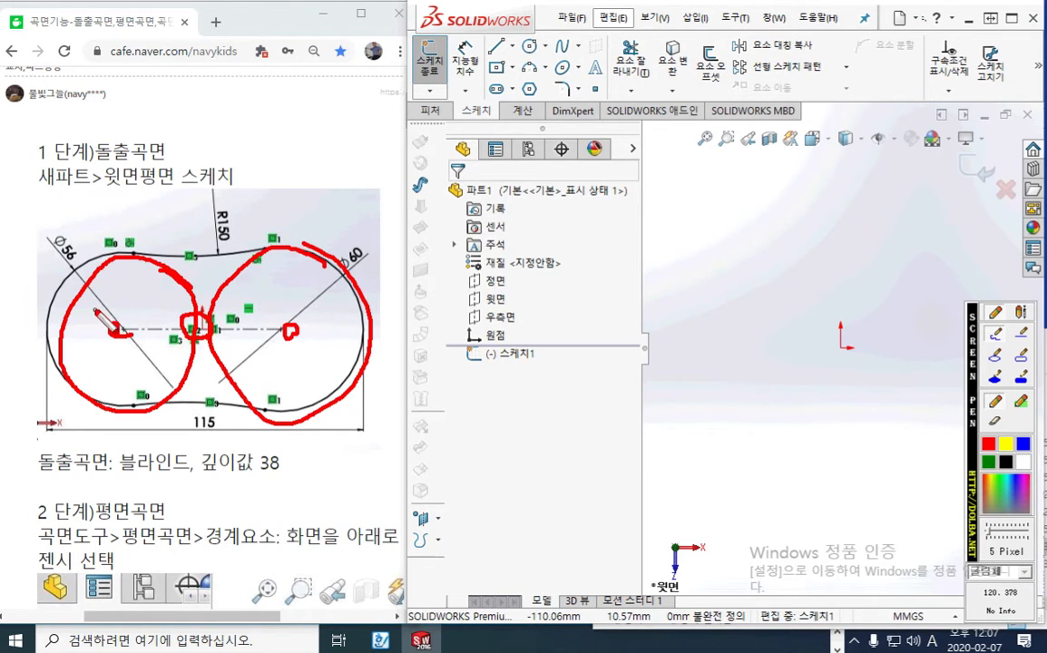
pyautogui.moveTo(94, 309); pyautogui.dragTo(109, 309)
pyautogui.moveTo(276, 307); pyautogui.dragTo(301, 307)
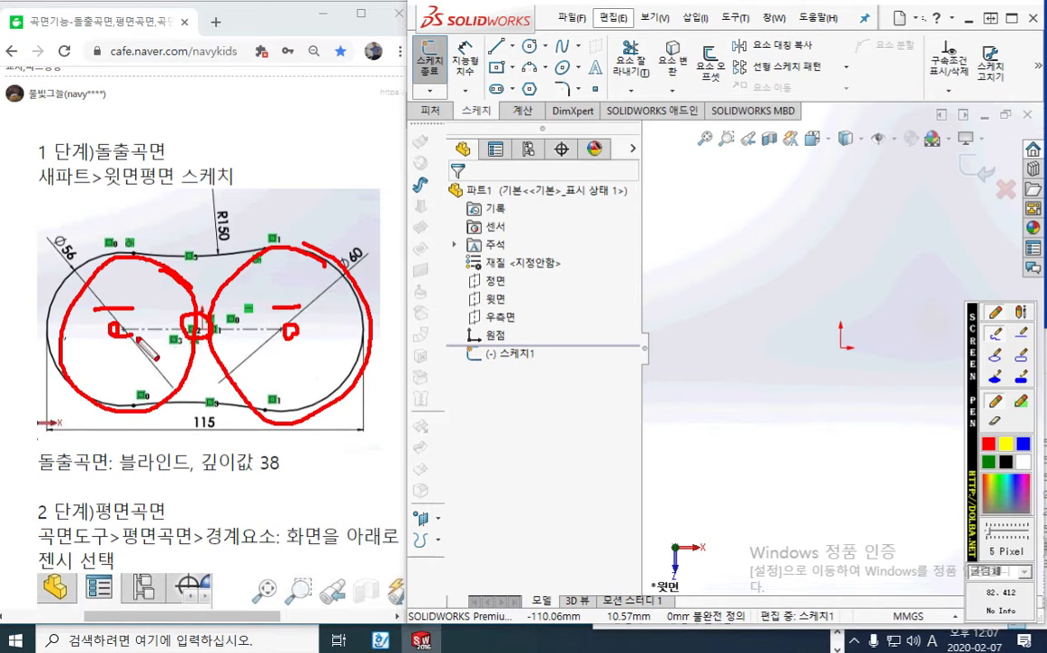
pyautogui.moveTo(91, 330); pyautogui.dragTo(290, 334)
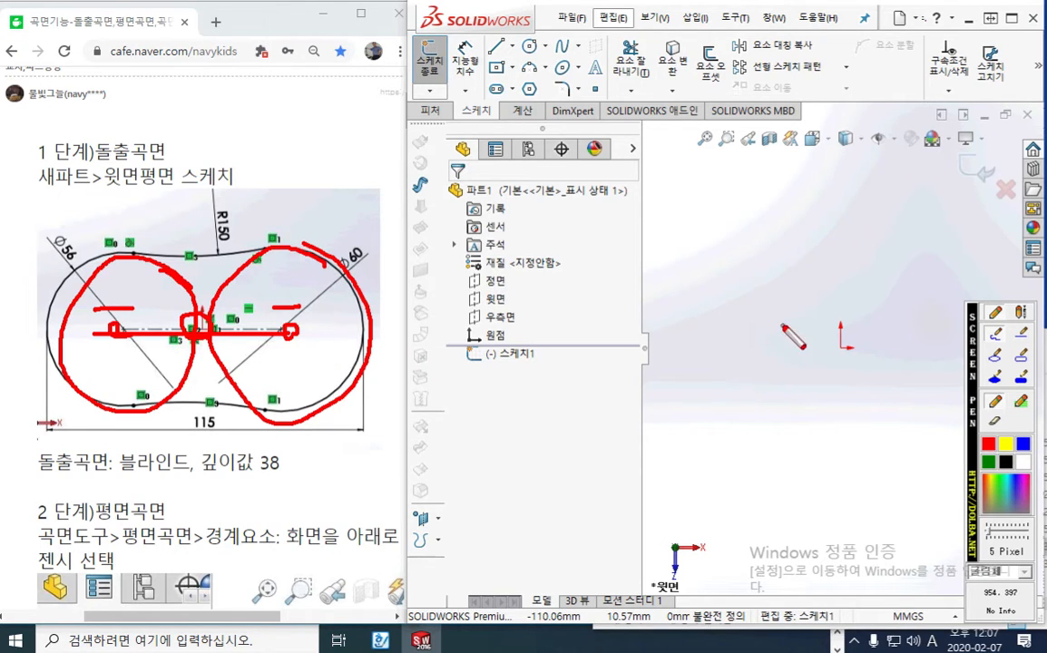
pyautogui.press('Escape')
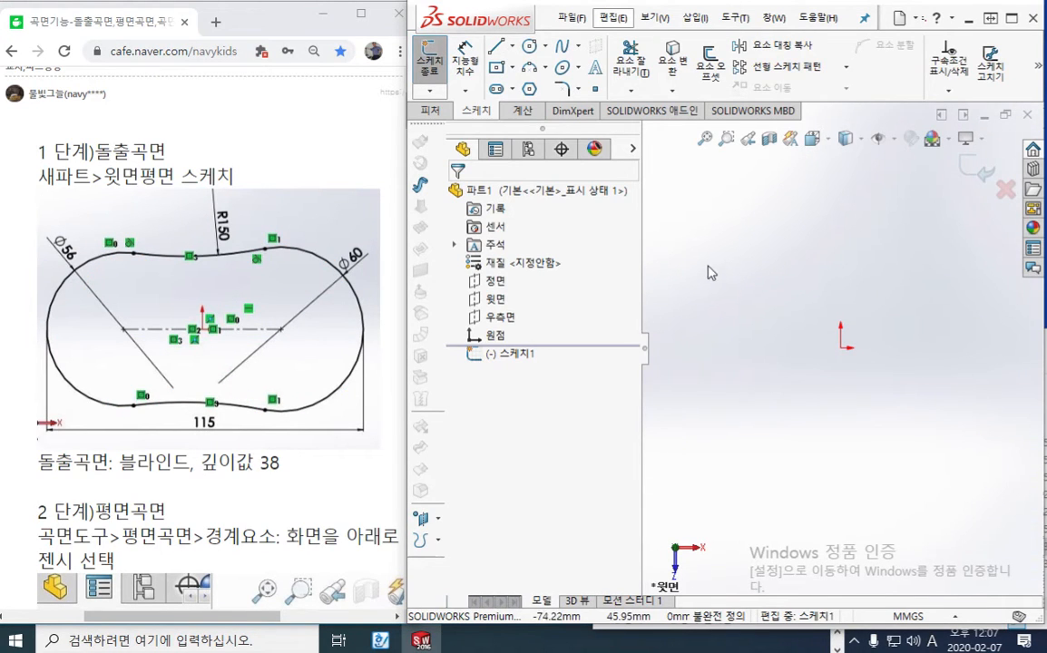
# Sketch two separate circles, one on each side of the origin, the one on the right with a radius of about 41.5 mm
pyautogui.moveTo(713, 272)
pyautogui.mouseDown(button='right')
pyautogui.moveTo(760, 281)
pyautogui.moveTo(788, 271)
pyautogui.mouseUp(button='right')
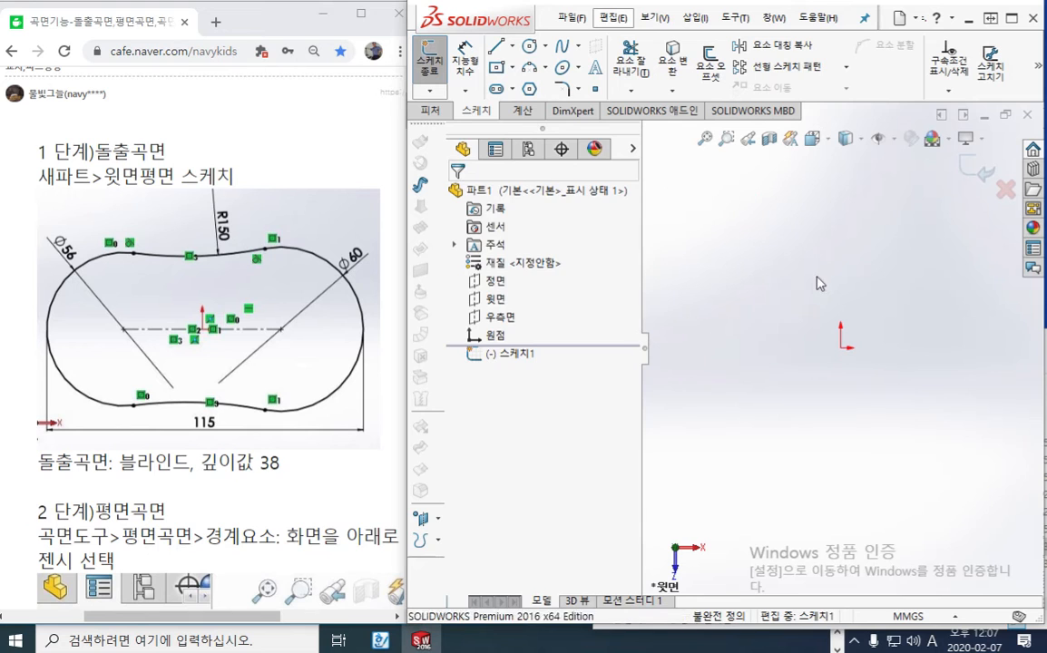
pyautogui.moveTo(726, 324); pyautogui.dragTo(754, 387)
pyautogui.moveTo(937, 302); pyautogui.dragTo(937, 339)
pyautogui.moveTo(954, 397); pyautogui.dragTo(957, 373)
pyautogui.rightClick(885, 408)
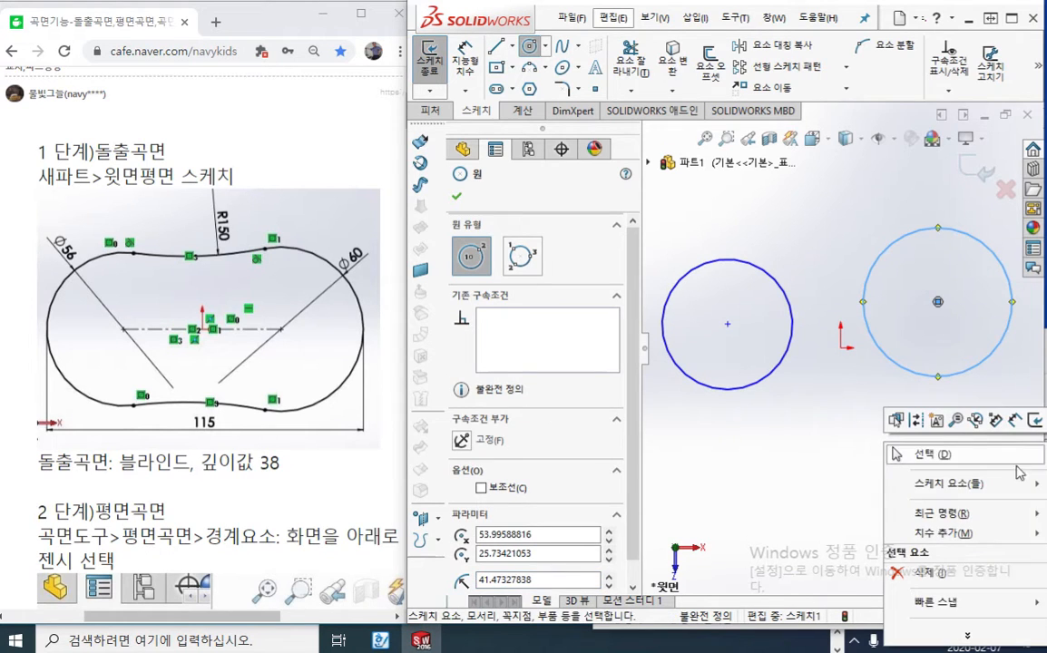
pyautogui.click(965, 463)
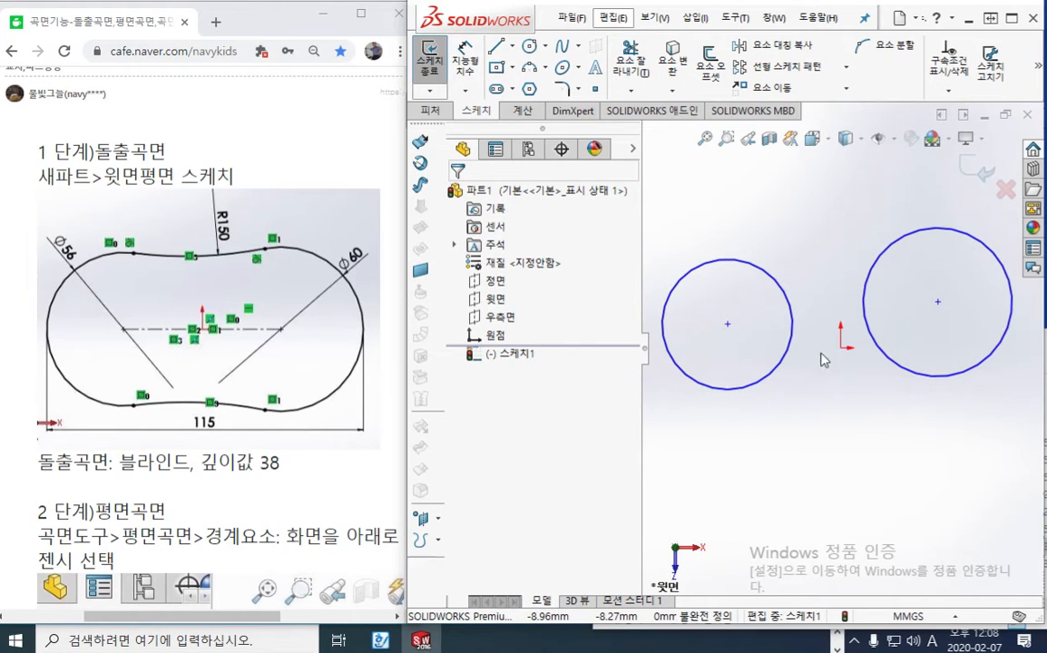
pyautogui.click(512, 45)
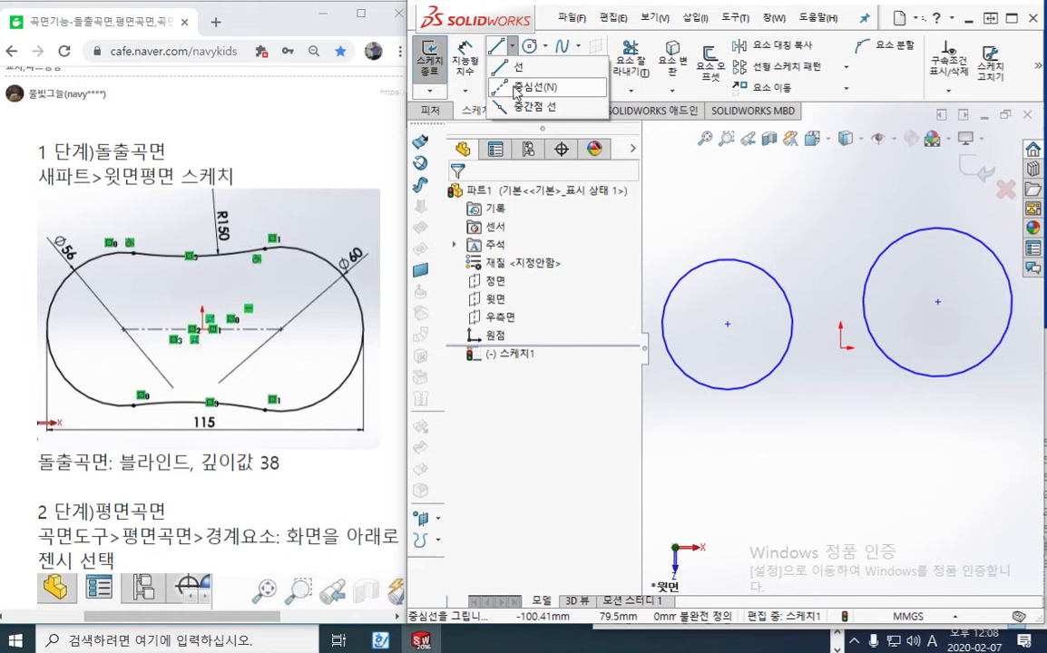
pyautogui.press('F12')
pyautogui.moveTo(581, 101)
pyautogui.mouseDown()
pyautogui.moveTo(546, 101)
pyautogui.moveTo(552, 76)
pyautogui.moveTo(581, 100)
pyautogui.mouseUp()
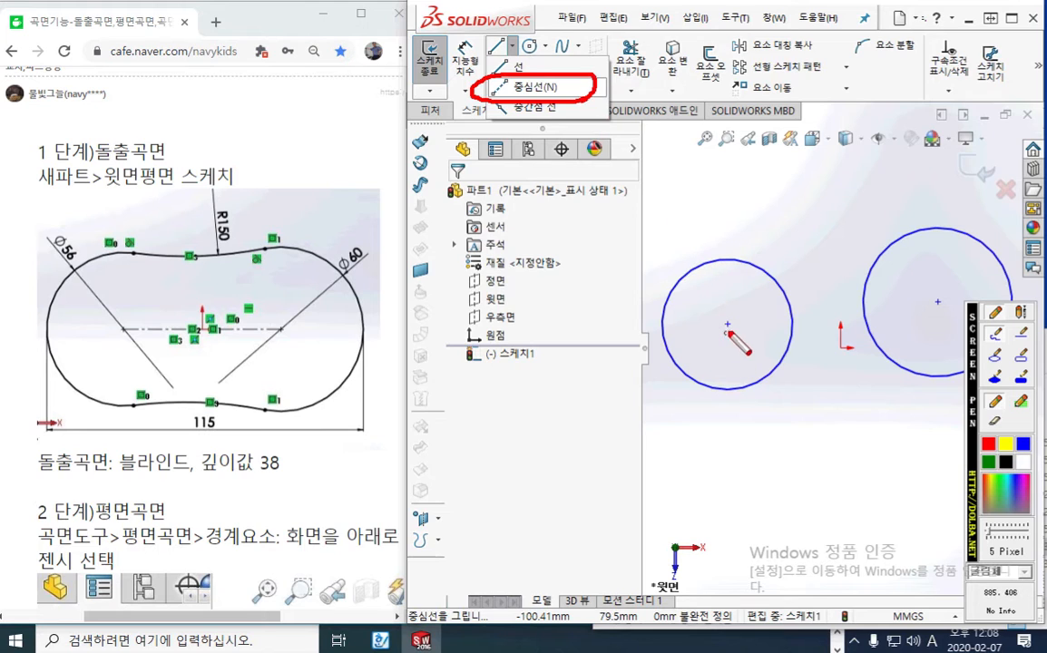
pyautogui.moveTo(725, 320); pyautogui.dragTo(736, 333)
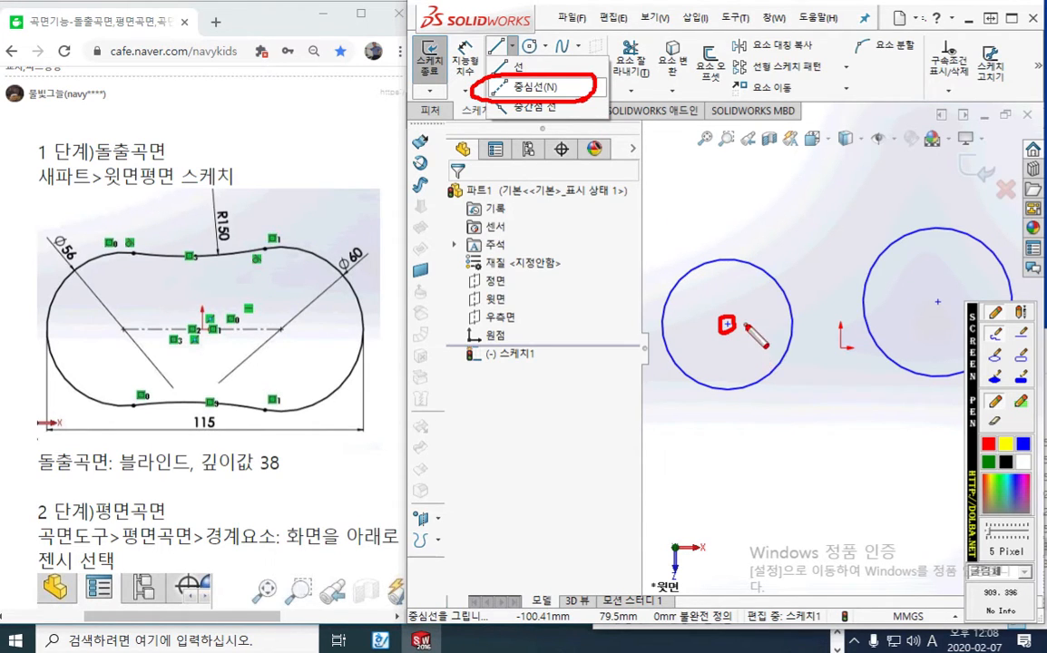
pyautogui.moveTo(700, 337); pyautogui.dragTo(701, 357)
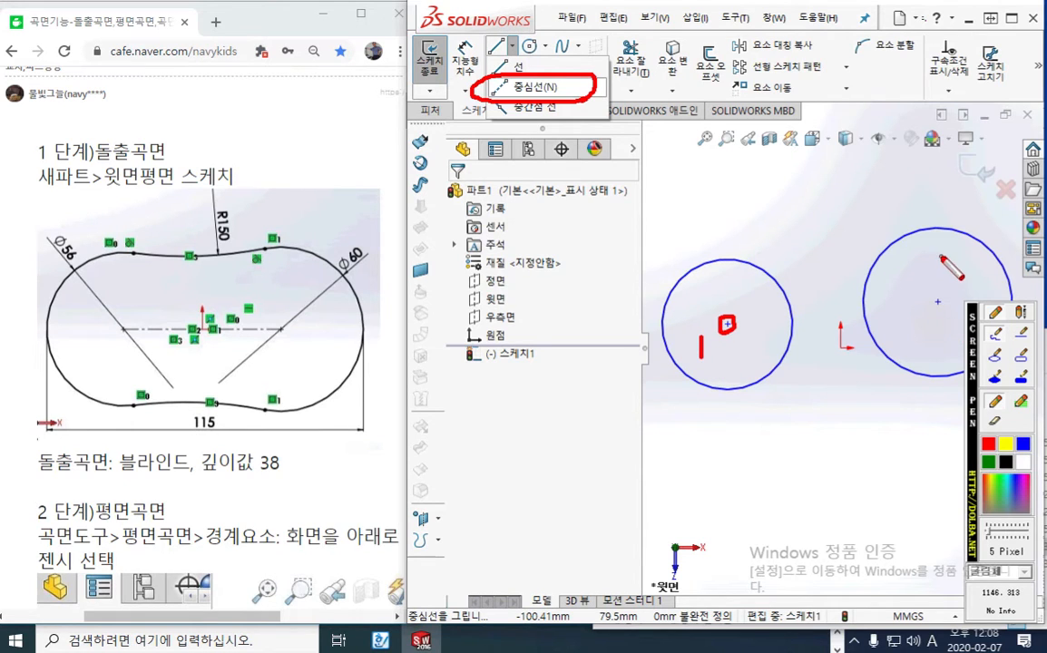
pyautogui.moveTo(939, 265); pyautogui.dragTo(952, 274)
pyautogui.click(937, 302)
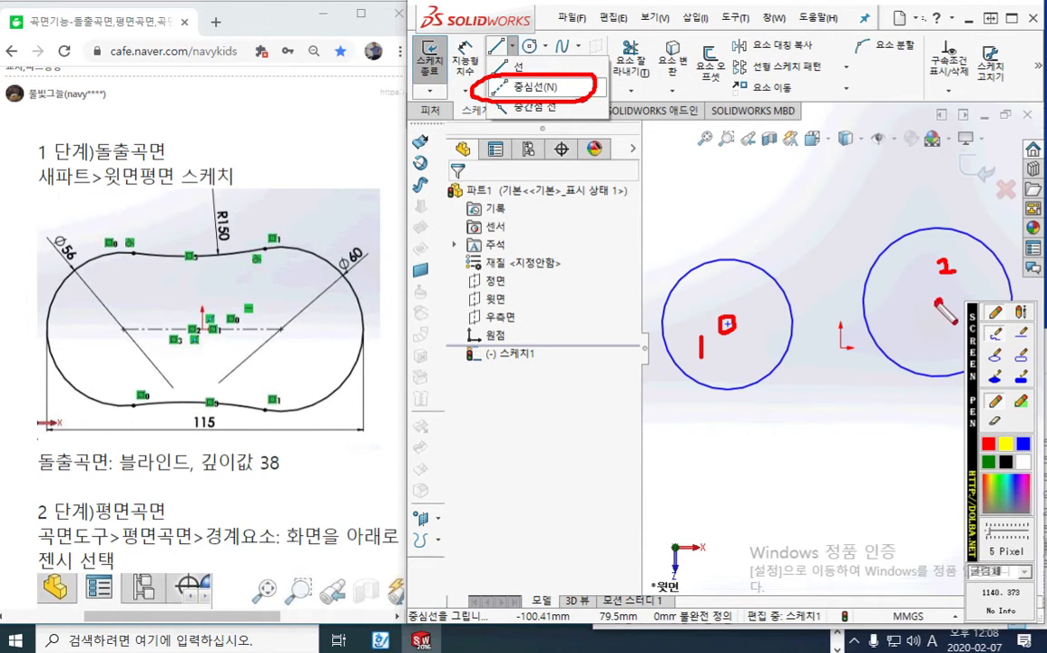
pyautogui.moveTo(730, 324); pyautogui.dragTo(938, 302)
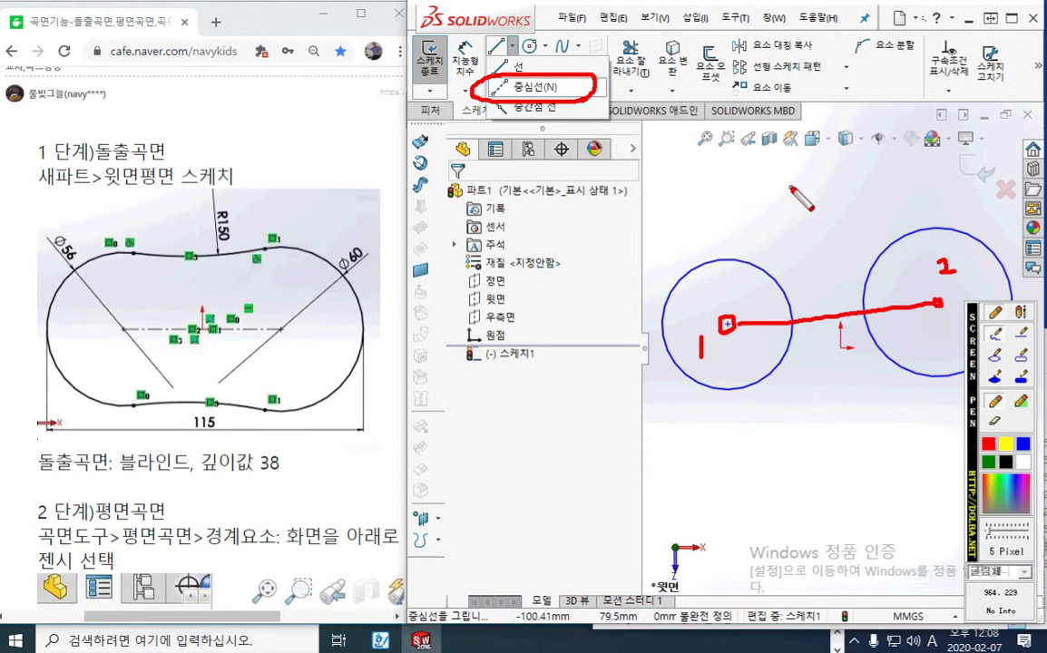
pyautogui.press('Escape')
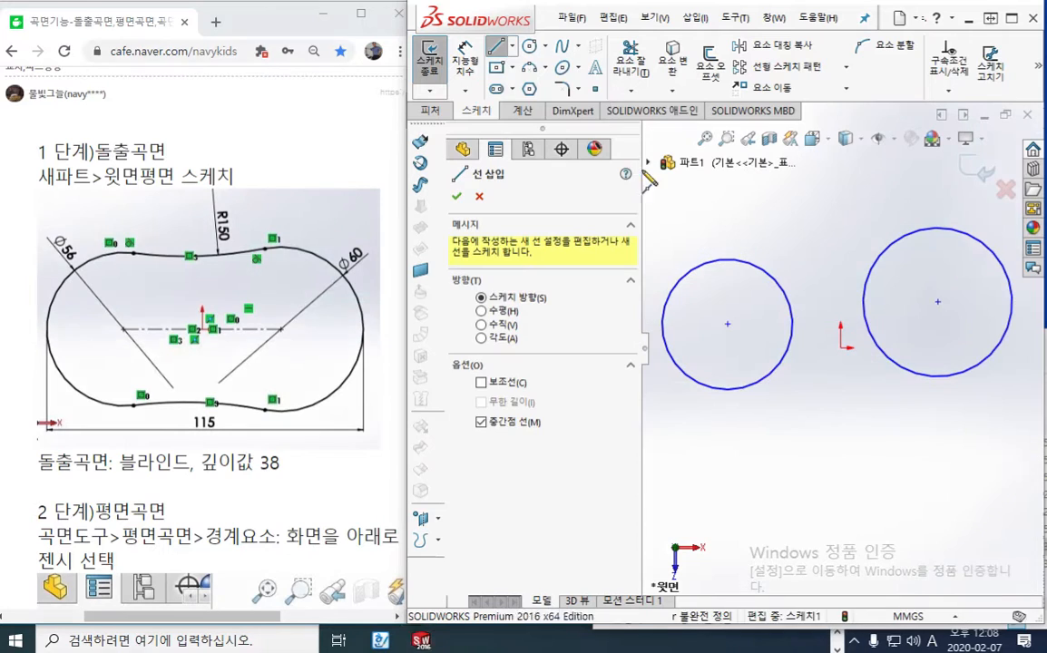
# Draw a centerline about 117.84 mm long from the left circle's center to the right circle's center
pyautogui.click(512, 45)
pyautogui.click(537, 84)
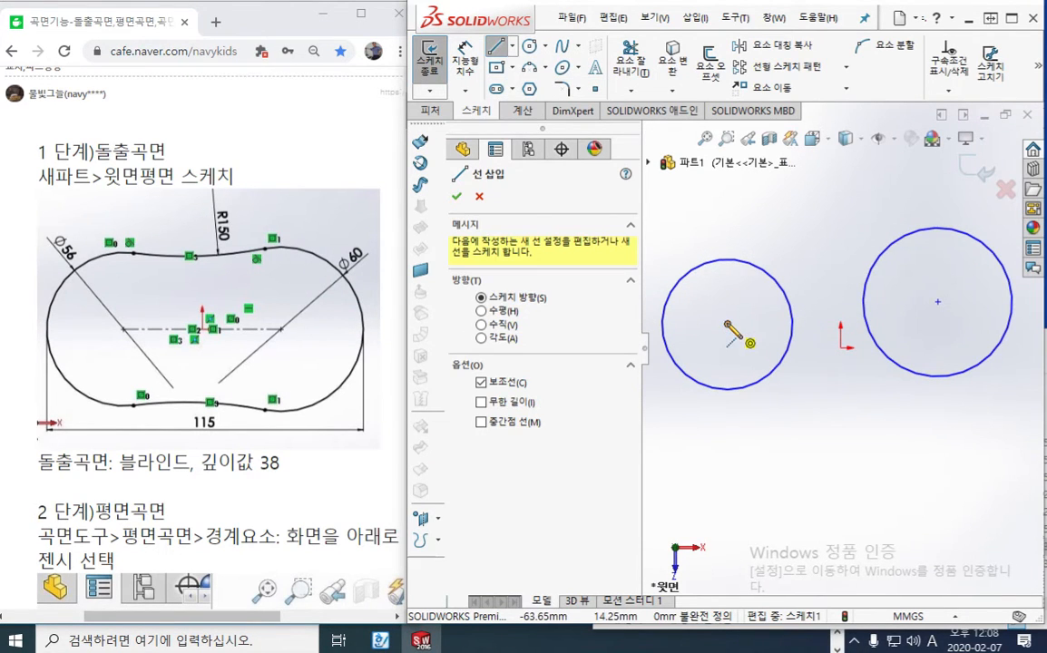
pyautogui.click(727, 323)
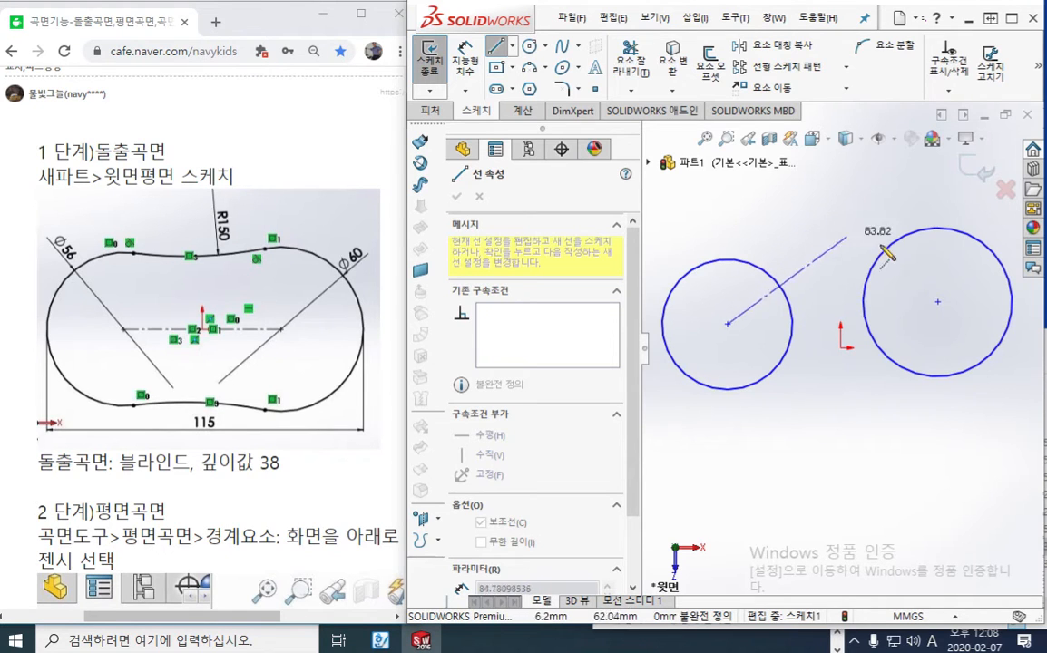
pyautogui.click(938, 302)
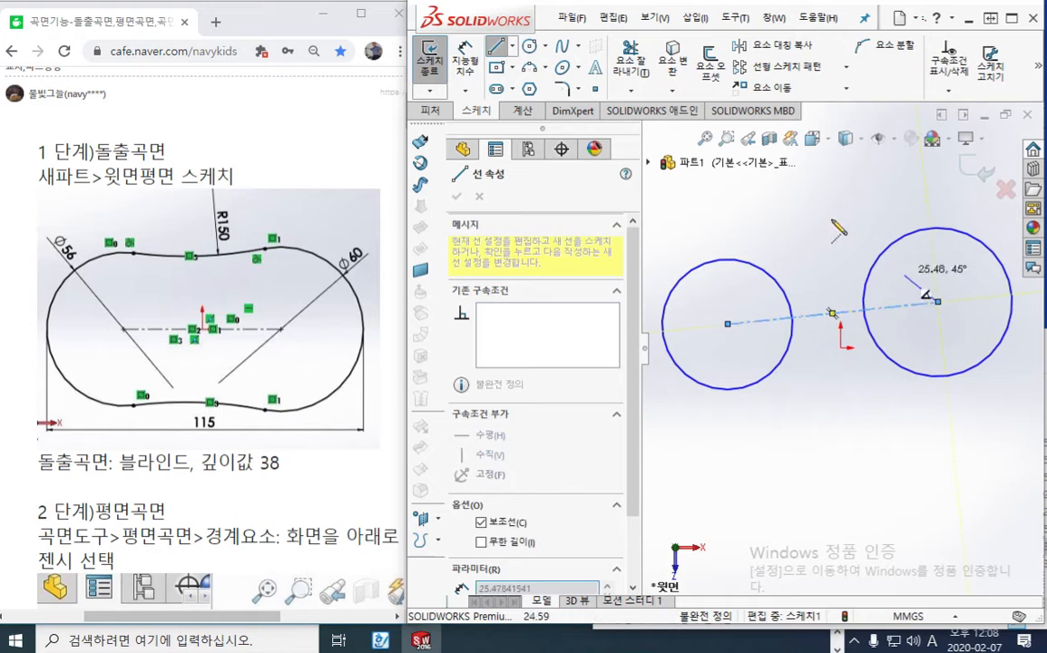
pyautogui.rightClick(716, 179)
pyautogui.click(799, 211)
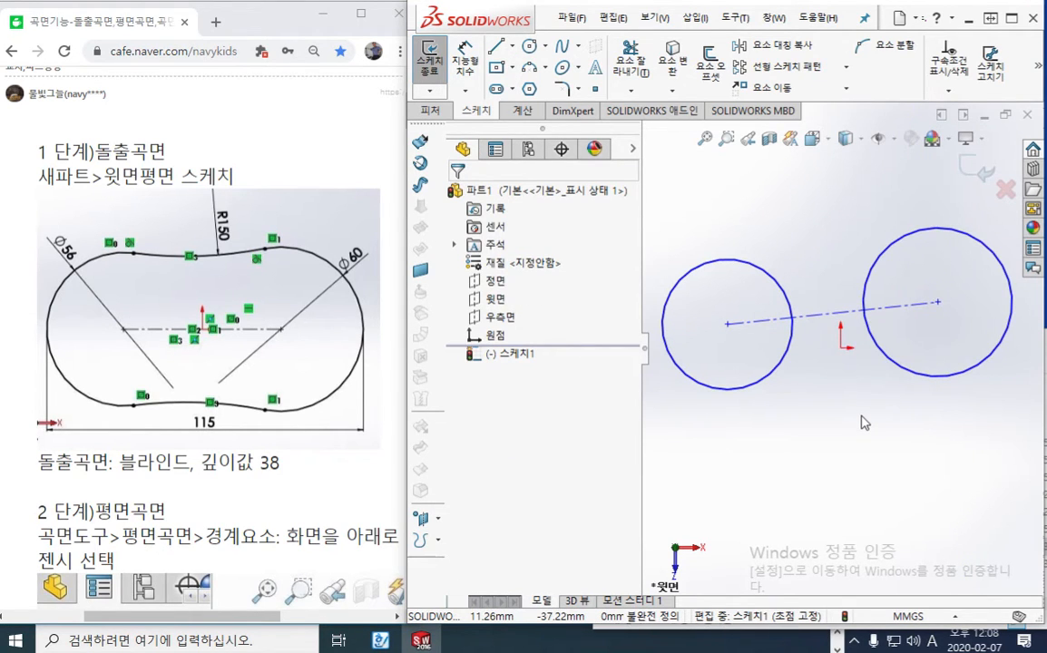
# Make the centerline between the two circle centers horizontal
pyautogui.click(821, 322)
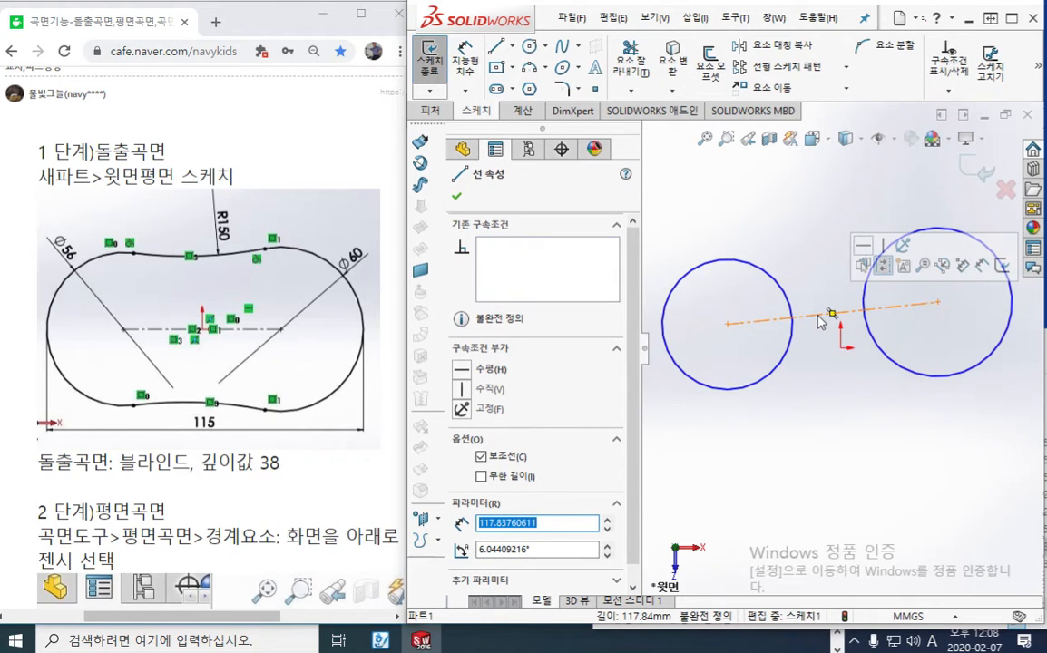
pyautogui.press('F12')
pyautogui.moveTo(797, 281); pyautogui.dragTo(842, 278)
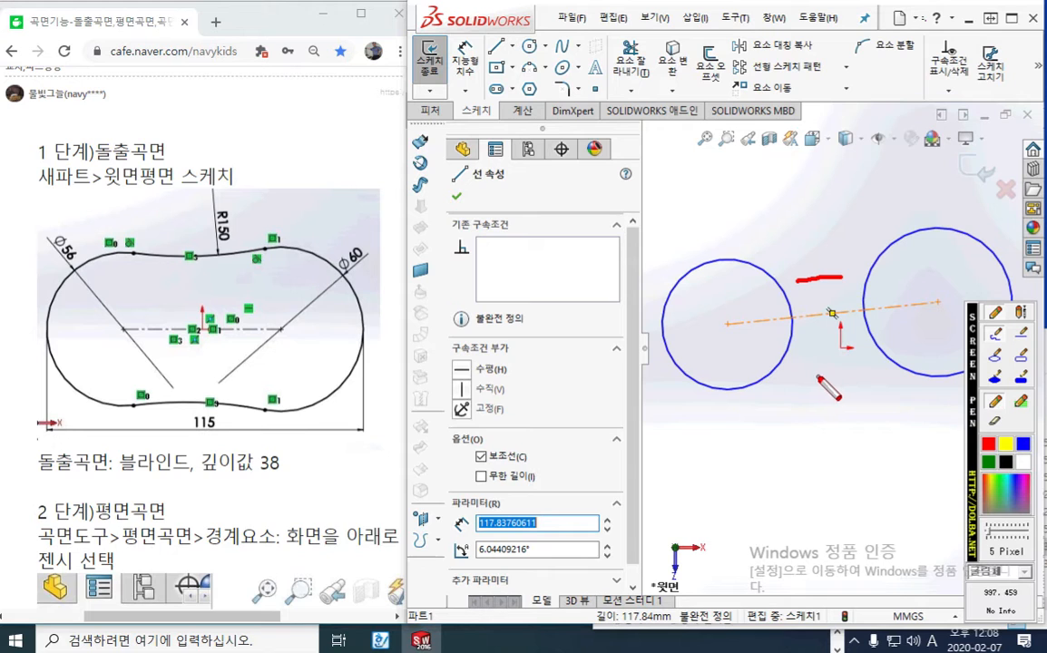
pyautogui.press('F12')
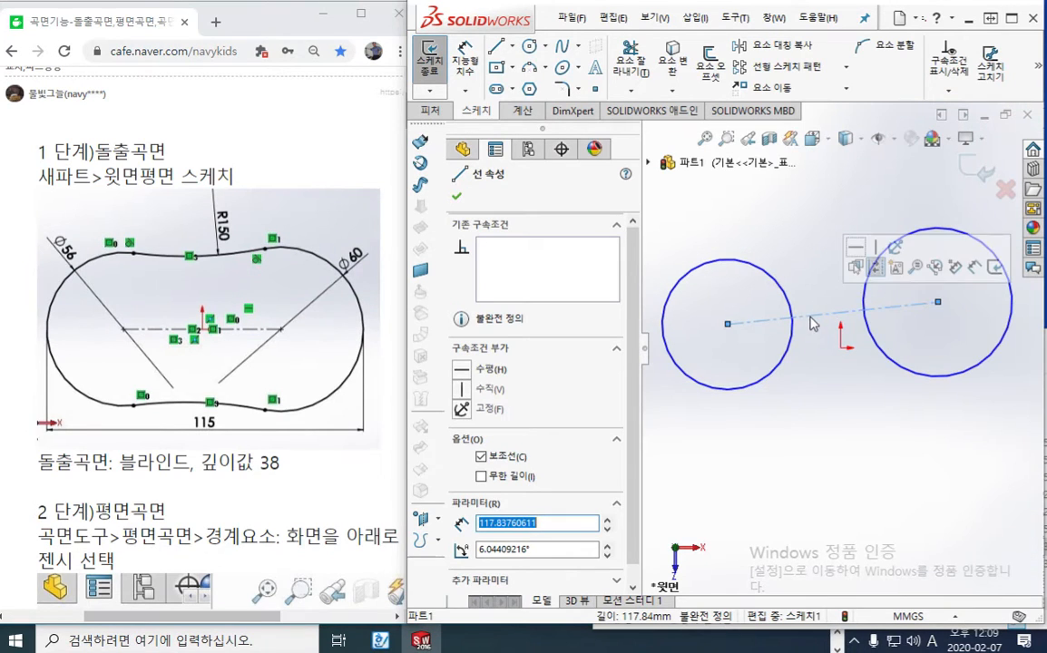
pyautogui.click(856, 249)
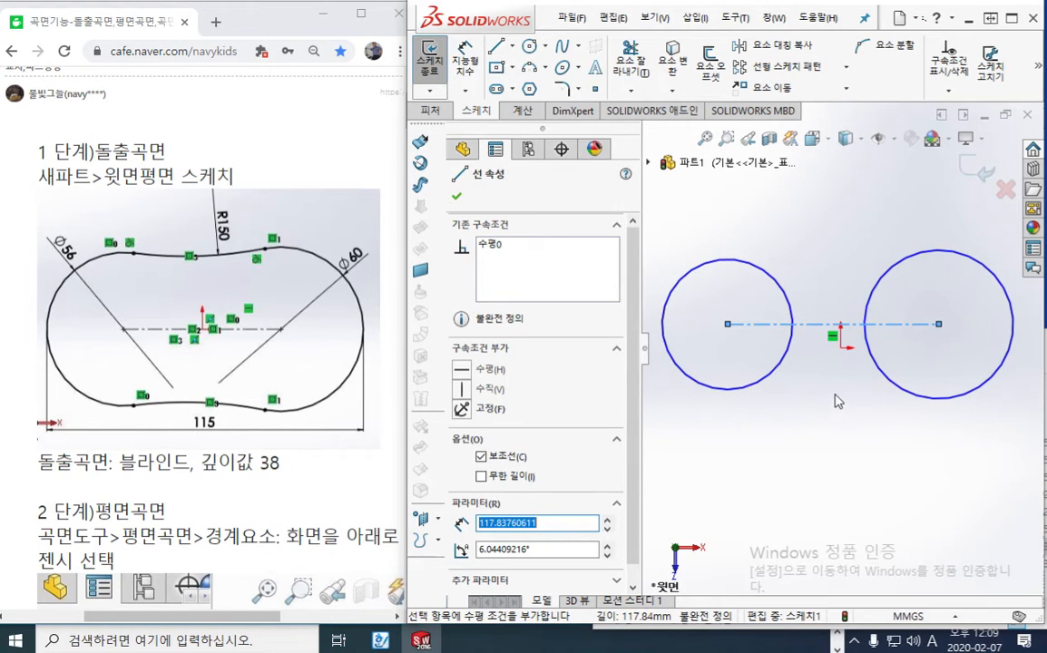
pyautogui.press('F12')
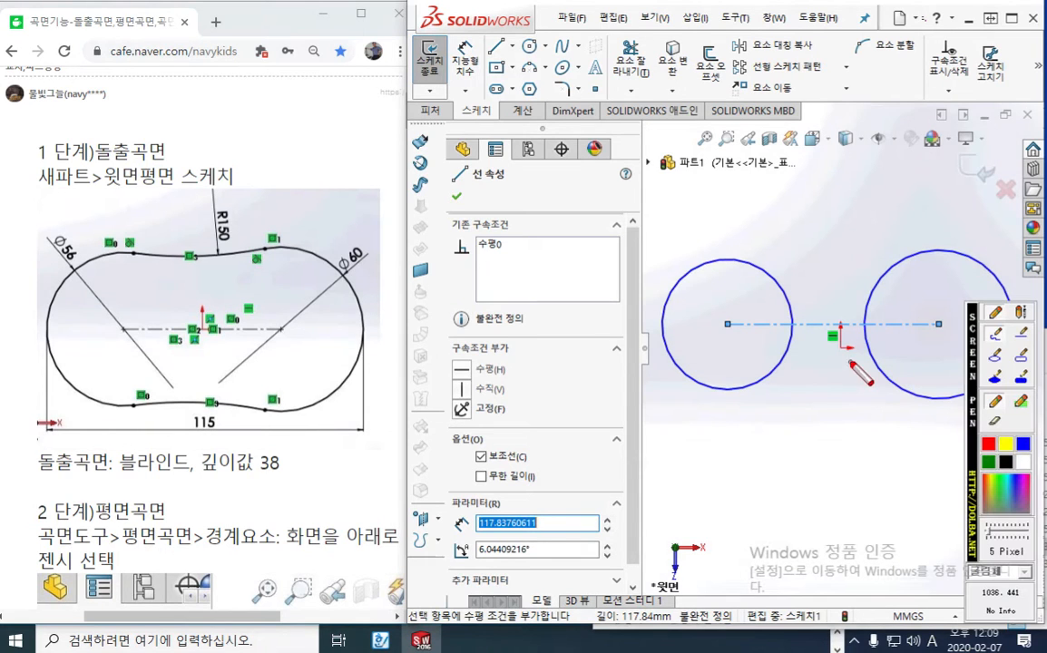
pyautogui.moveTo(844, 346); pyautogui.dragTo(847, 346)
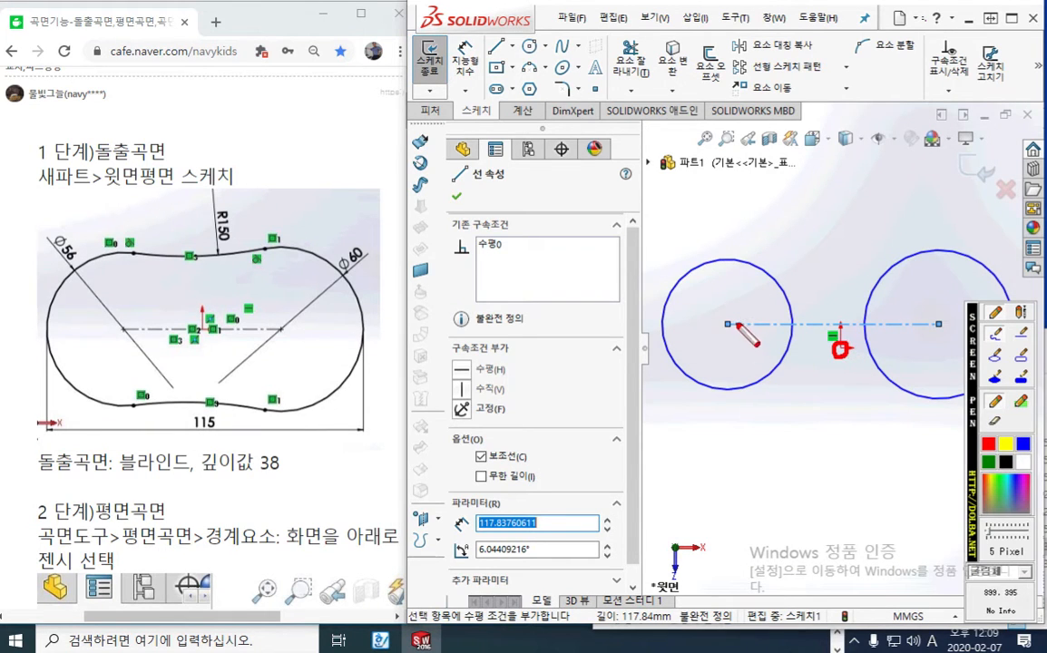
pyautogui.moveTo(733, 323); pyautogui.dragTo(932, 322)
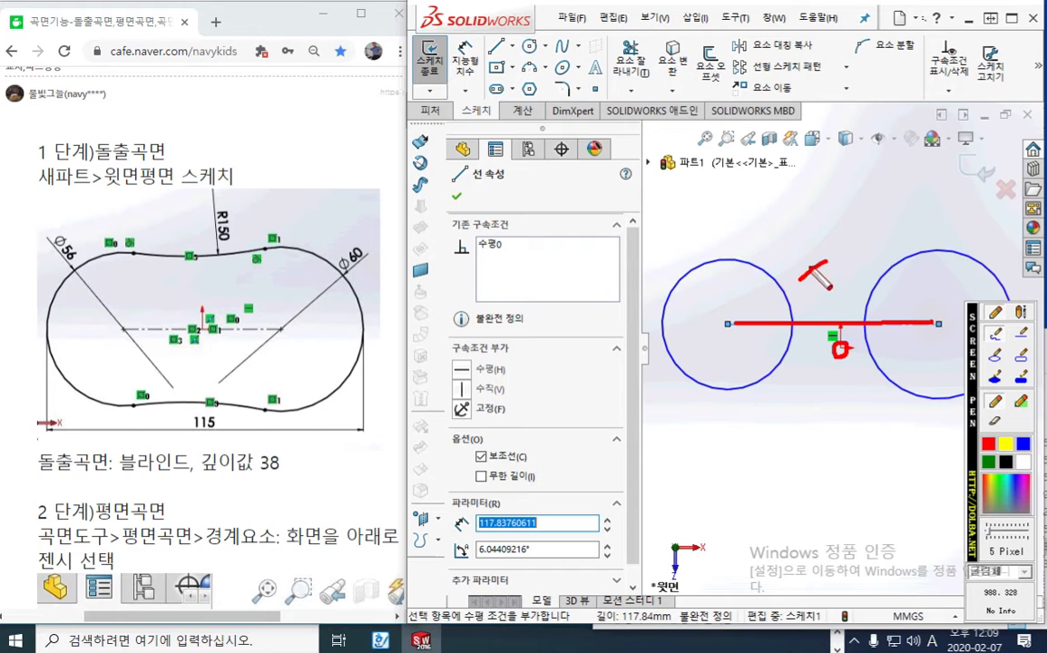
pyautogui.moveTo(814, 270); pyautogui.dragTo(820, 266)
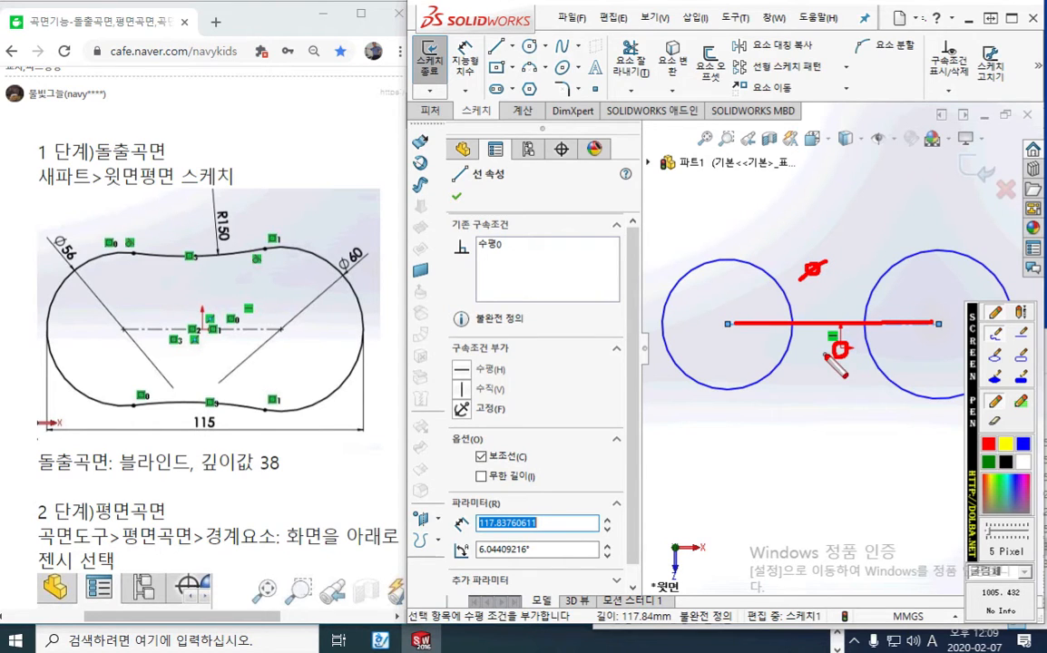
pyautogui.press('Escape')
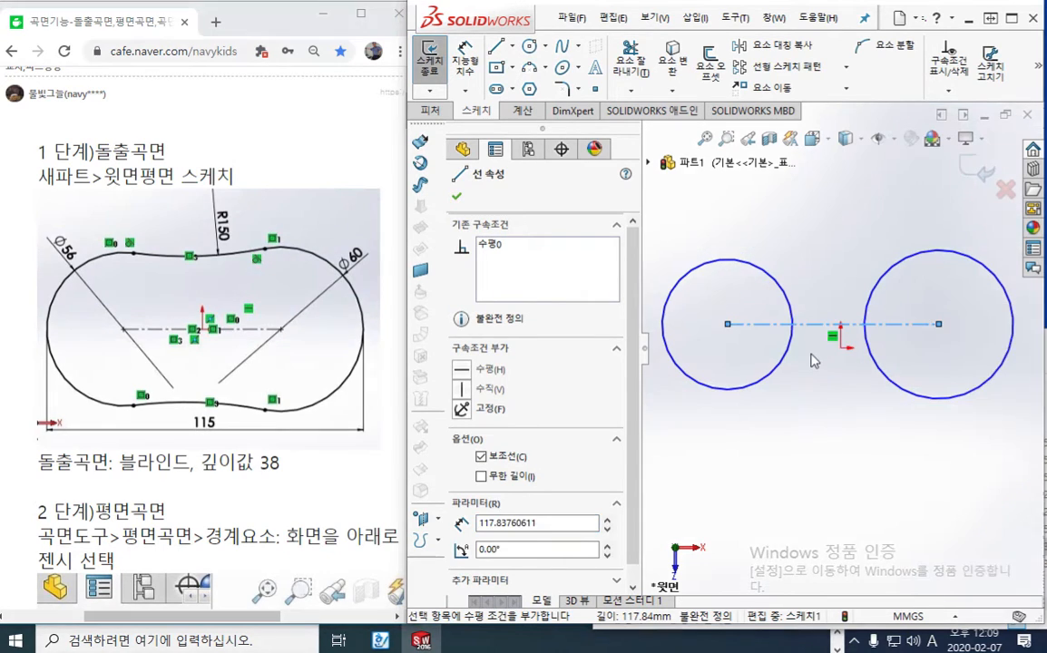
# Add a midpoint relation between the origin and the centerline joining the circles
pyautogui.keyDown('ctrl'); pyautogui.click(841, 350); pyautogui.keyUp('ctrl')
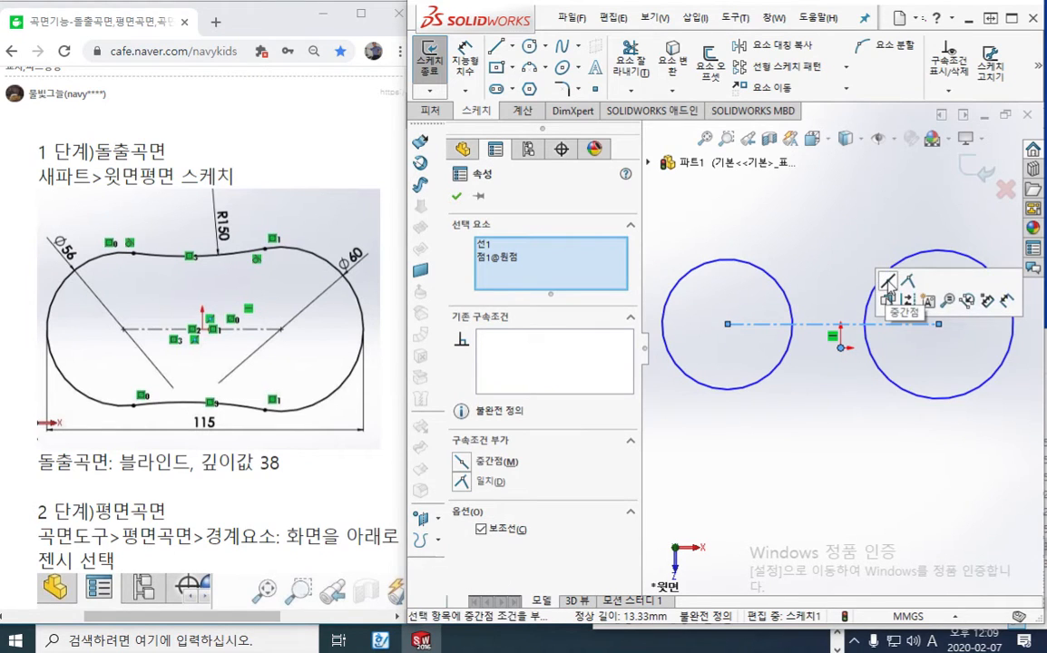
pyautogui.click(889, 295)
pyautogui.click(829, 433)
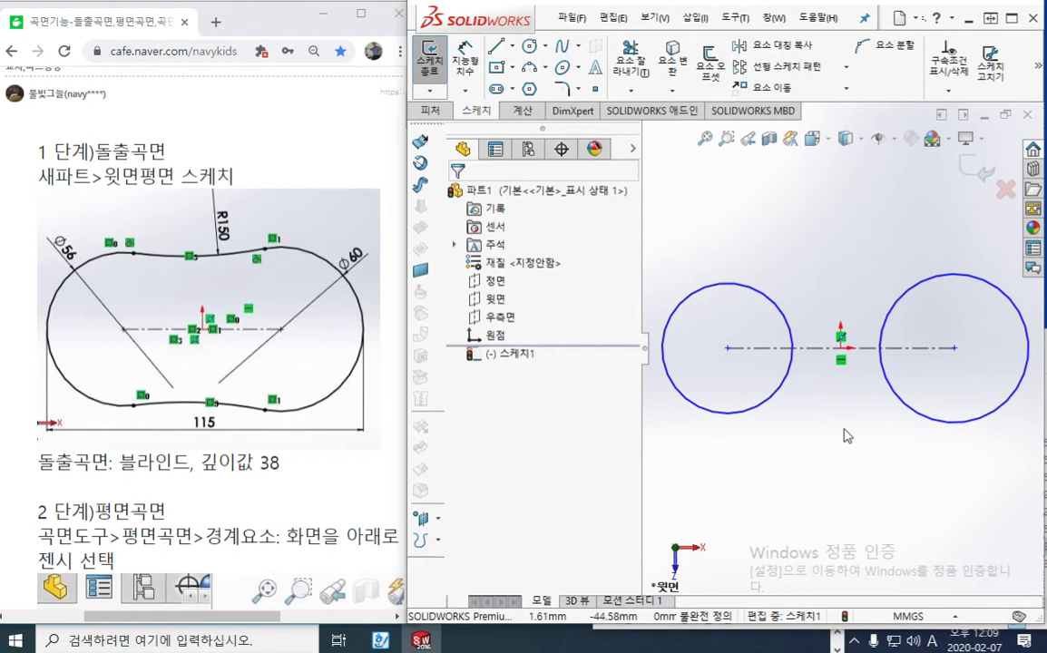
# Dimension the left circle with a diameter of 56 mm using Smart Dimension
pyautogui.rightClick(825, 439)
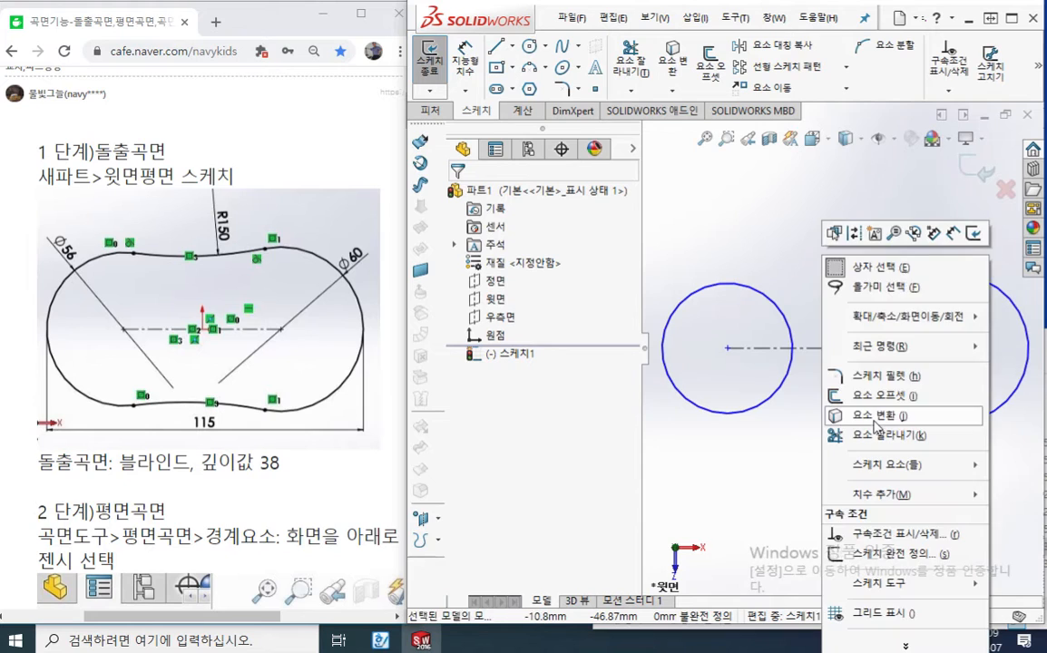
pyautogui.click(952, 234)
pyautogui.click(682, 300)
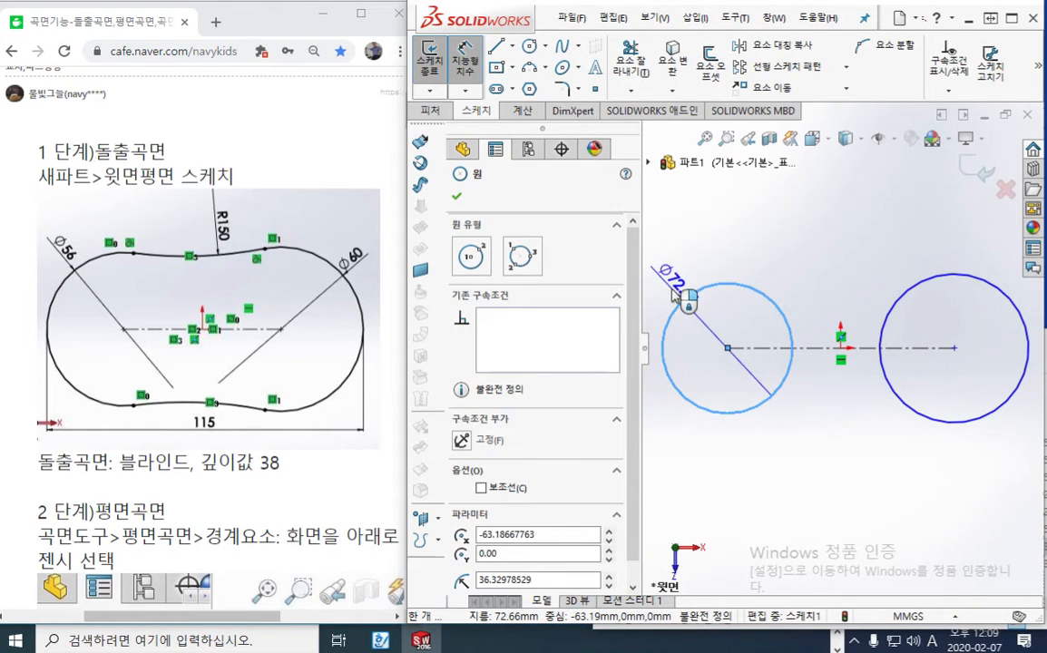
pyautogui.click(675, 291)
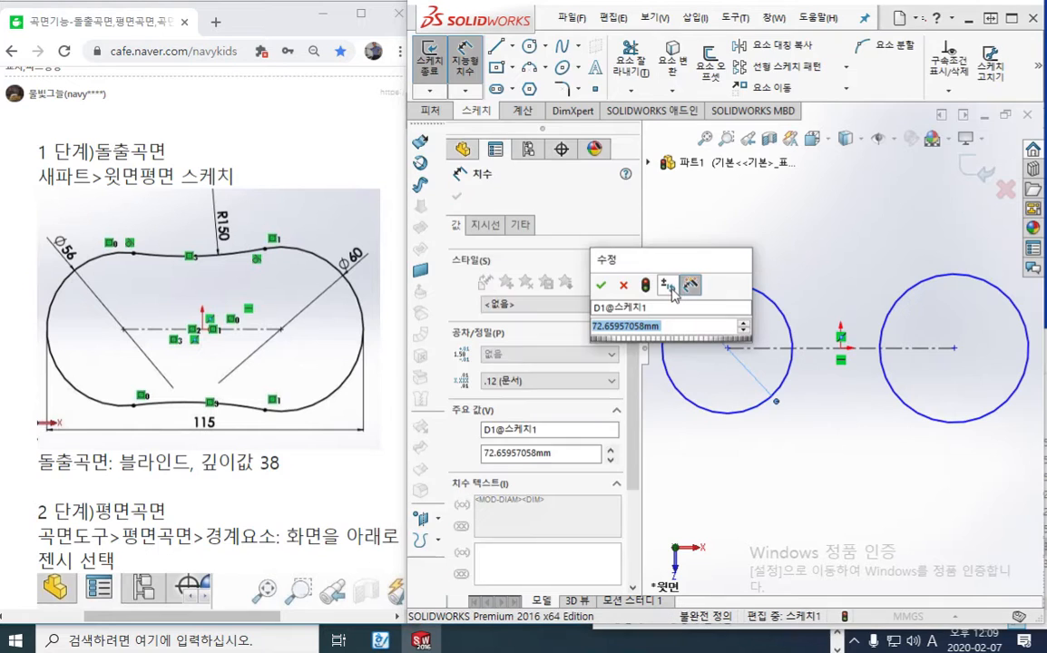
pyautogui.write('56')
pyautogui.press('Return')
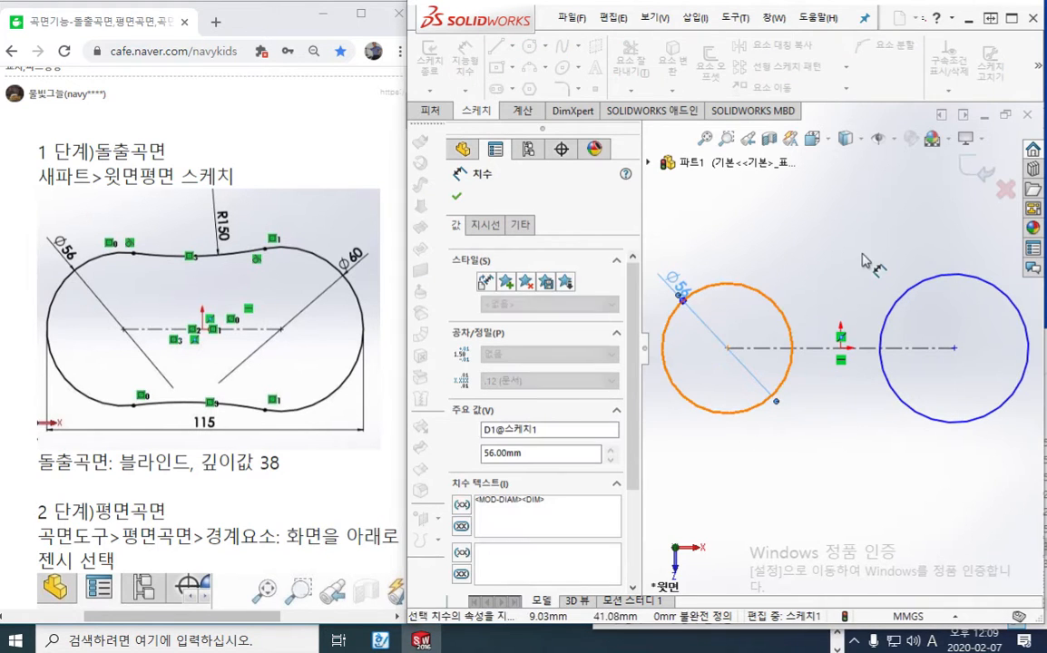
# Dimension the right circle with a diameter of 60 mm
pyautogui.click(1001, 296)
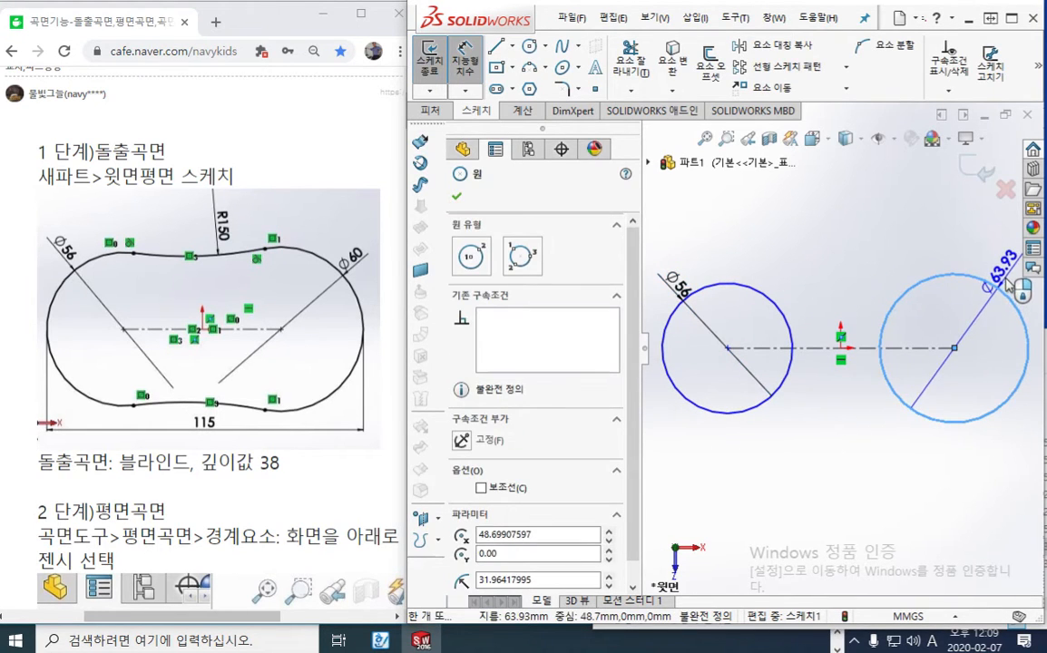
pyautogui.click(1008, 284)
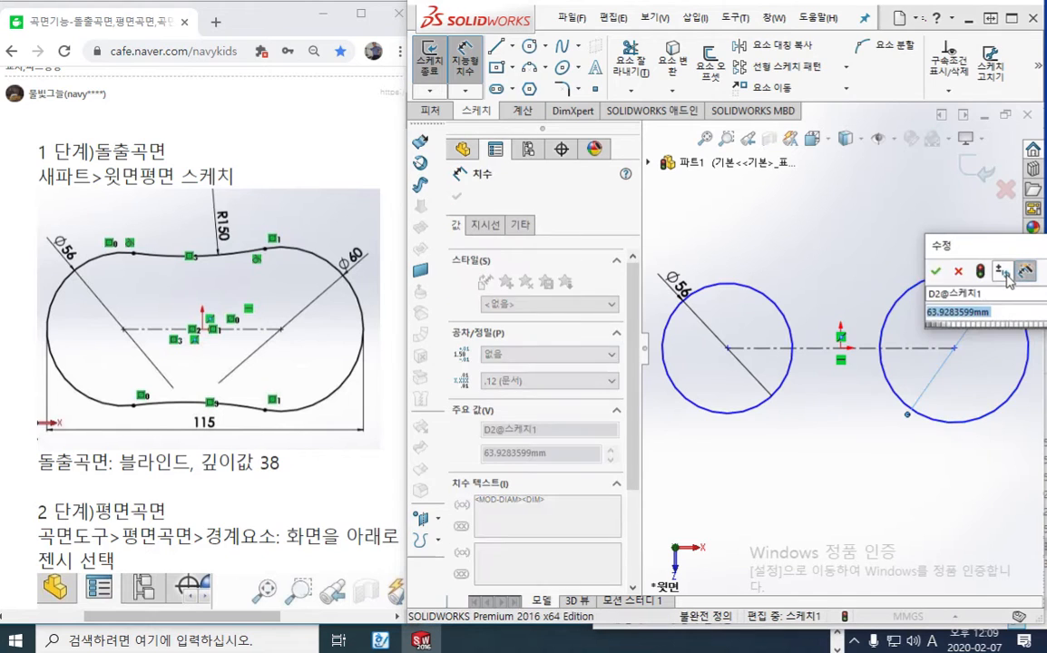
pyautogui.write('60')
pyautogui.press('Return')
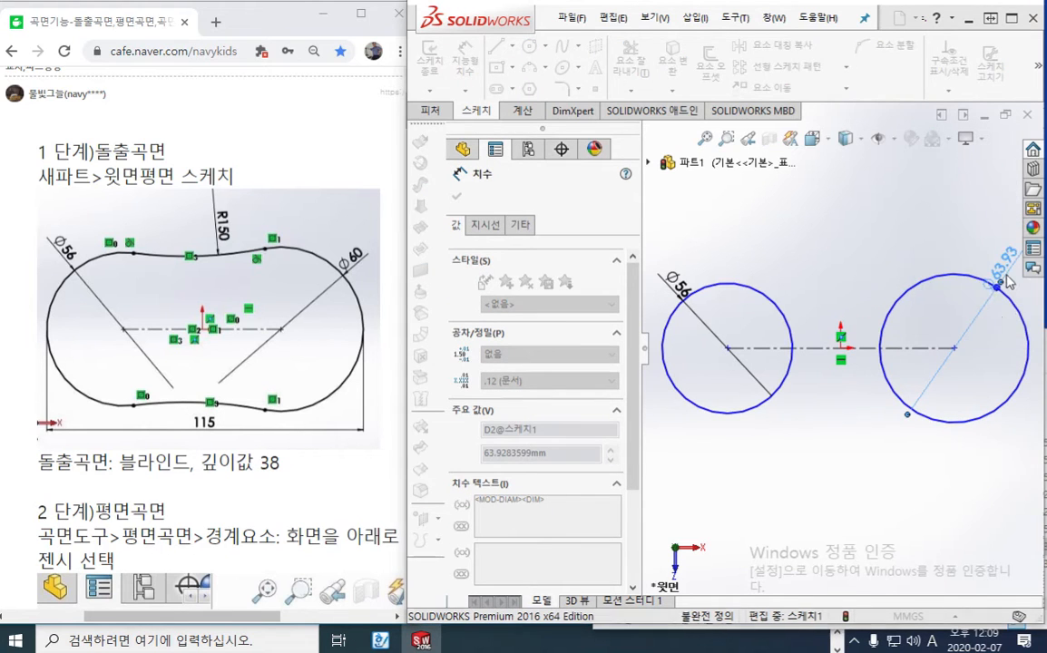
pyautogui.click(870, 494)
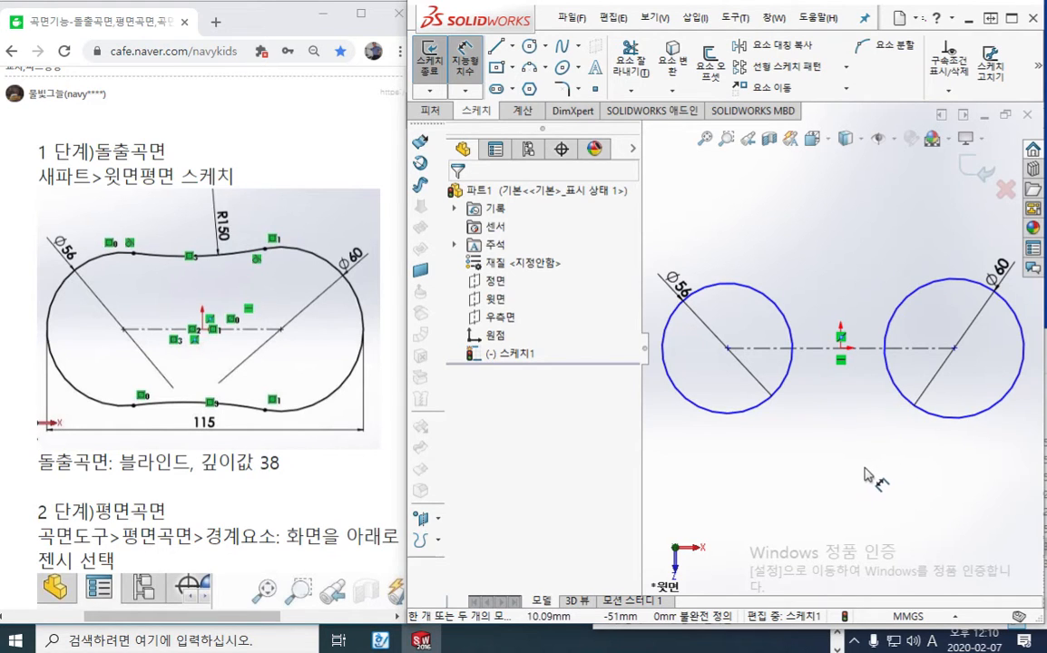
pyautogui.press('F12')
pyautogui.moveTo(972, 394); pyautogui.dragTo(386, 399)
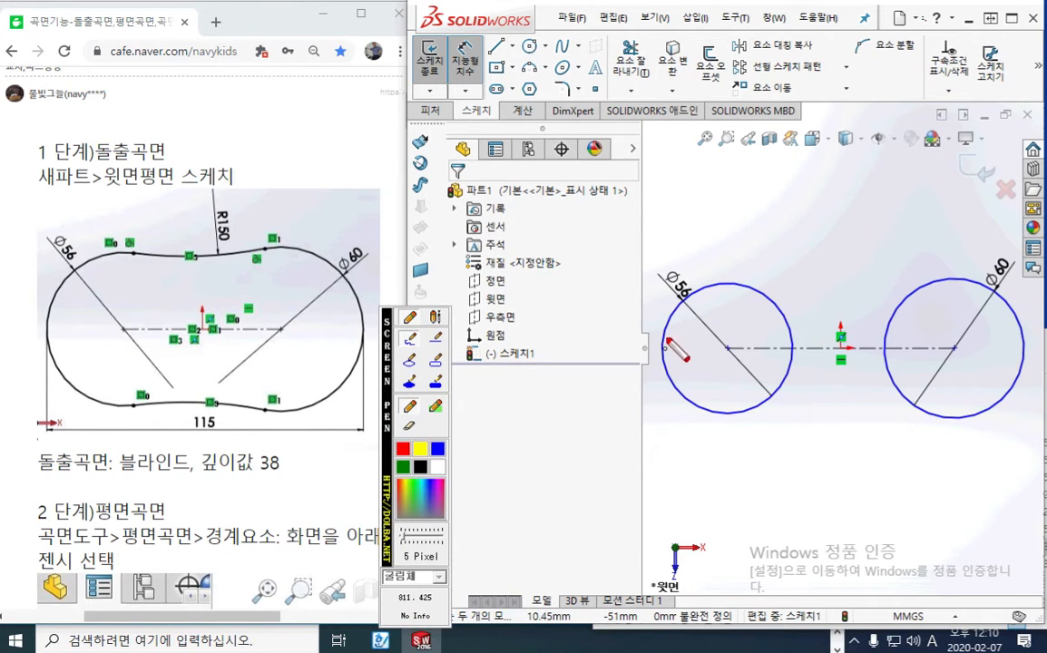
pyautogui.moveTo(719, 287)
pyautogui.mouseDown()
pyautogui.moveTo(670, 347)
pyautogui.moveTo(730, 404)
pyautogui.mouseUp()
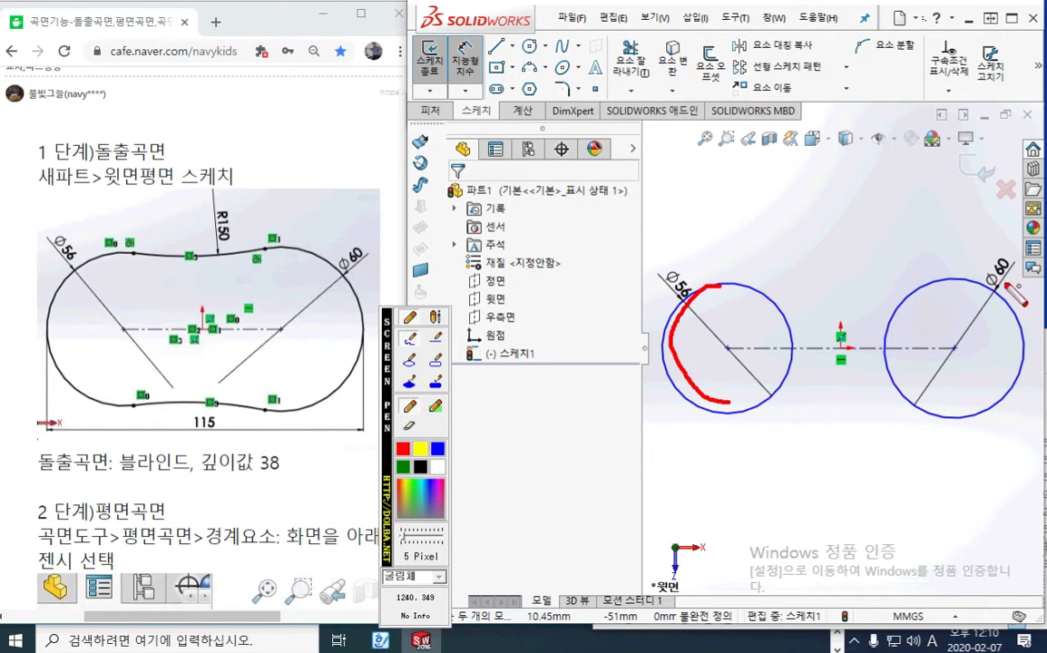
pyautogui.moveTo(937, 279)
pyautogui.mouseDown()
pyautogui.moveTo(962, 279)
pyautogui.moveTo(1030, 349)
pyautogui.moveTo(965, 418)
pyautogui.mouseUp()
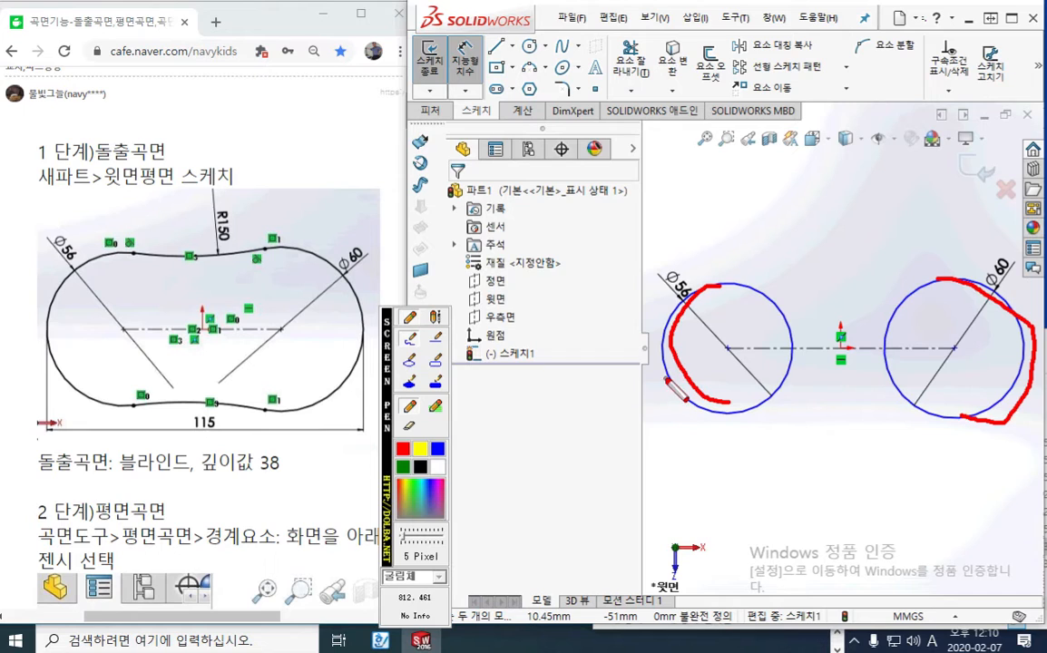
pyautogui.moveTo(668, 385); pyautogui.dragTo(673, 544)
pyautogui.moveTo(677, 491); pyautogui.dragTo(694, 490)
pyautogui.moveTo(798, 492); pyautogui.dragTo(1015, 492)
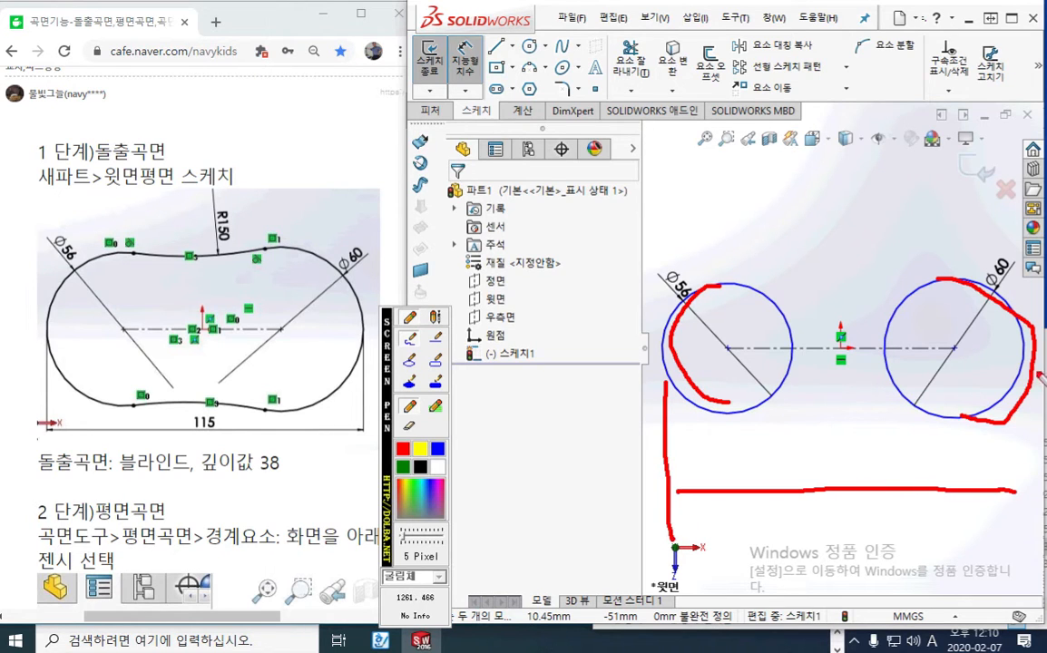
pyautogui.moveTo(1034, 366); pyautogui.dragTo(1034, 561)
pyautogui.moveTo(1004, 470); pyautogui.dragTo(1006, 508)
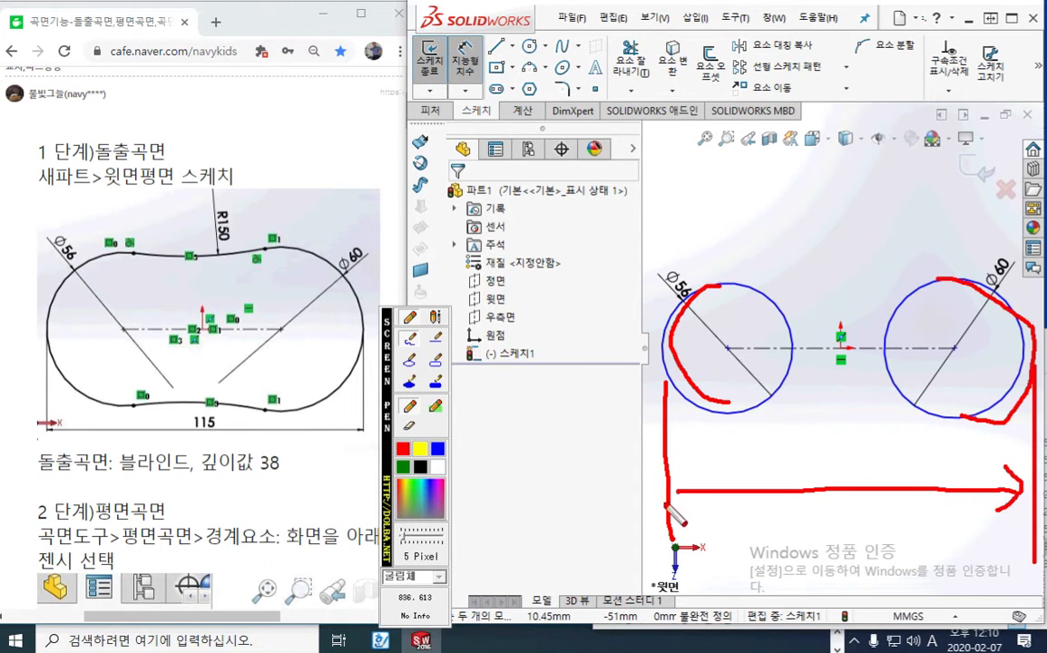
pyautogui.moveTo(713, 473)
pyautogui.mouseDown()
pyautogui.moveTo(672, 490)
pyautogui.moveTo(697, 511)
pyautogui.mouseUp()
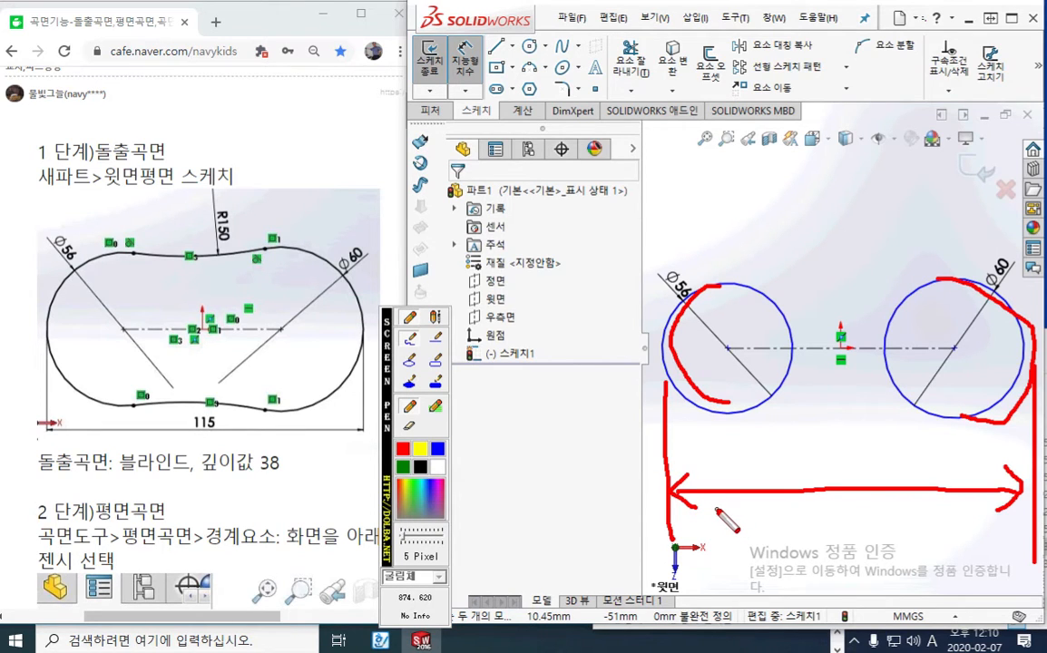
pyautogui.moveTo(515, 403)
pyautogui.mouseDown()
pyautogui.moveTo(518, 415)
pyautogui.moveTo(532, 402)
pyautogui.moveTo(556, 406)
pyautogui.moveTo(543, 415)
pyautogui.moveTo(568, 431)
pyautogui.moveTo(572, 399)
pyautogui.moveTo(595, 419)
pyautogui.moveTo(582, 431)
pyautogui.mouseUp()
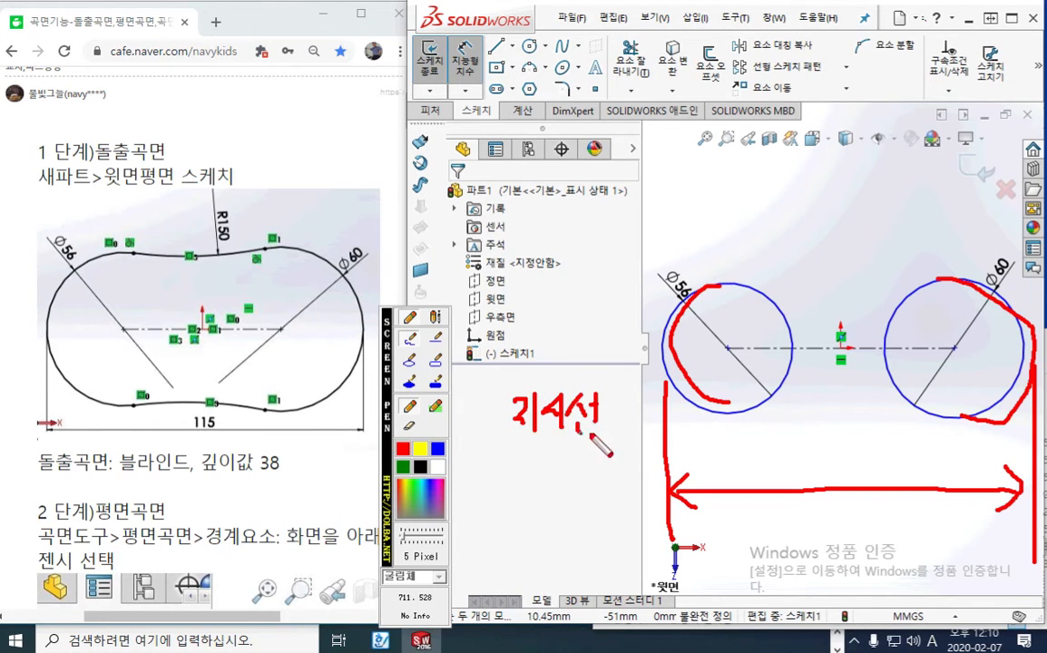
pyautogui.moveTo(466, 457)
pyautogui.mouseDown()
pyautogui.moveTo(519, 468)
pyautogui.moveTo(467, 502)
pyautogui.moveTo(481, 519)
pyautogui.moveTo(497, 522)
pyautogui.moveTo(513, 502)
pyautogui.moveTo(532, 522)
pyautogui.mouseUp()
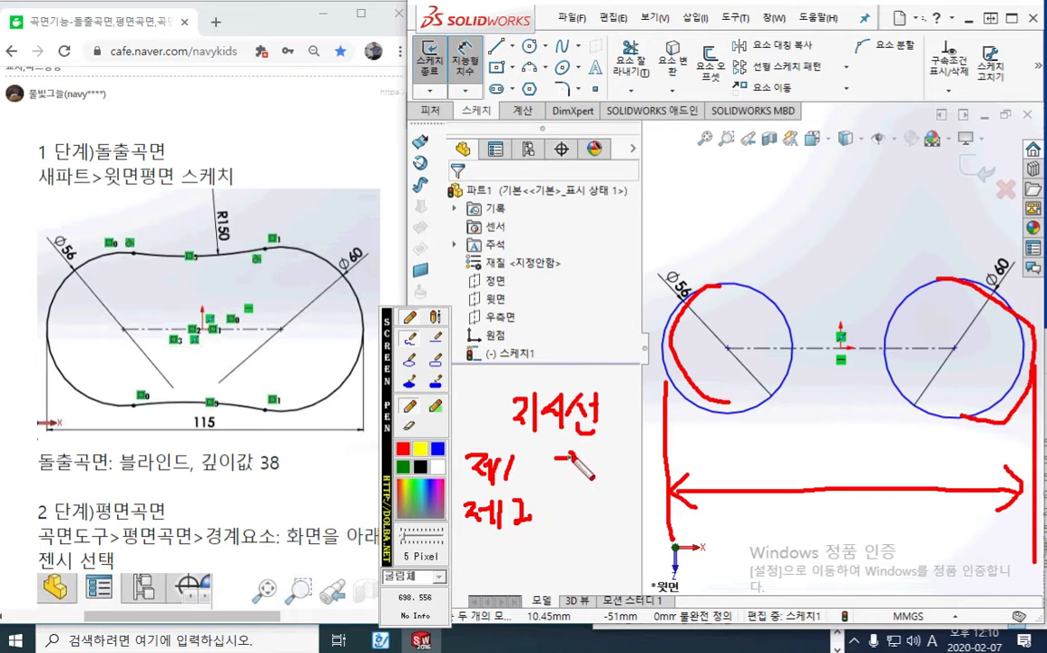
pyautogui.moveTo(556, 454)
pyautogui.mouseDown()
pyautogui.moveTo(584, 476)
pyautogui.moveTo(603, 467)
pyautogui.moveTo(609, 485)
pyautogui.moveTo(619, 475)
pyautogui.mouseUp()
pyautogui.moveTo(620, 466)
pyautogui.mouseDown()
pyautogui.moveTo(621, 490)
pyautogui.moveTo(569, 523)
pyautogui.mouseUp()
pyautogui.moveTo(578, 521); pyautogui.dragTo(577, 531)
pyautogui.moveTo(565, 532); pyautogui.dragTo(595, 540)
pyautogui.moveTo(604, 511); pyautogui.dragTo(616, 523)
pyautogui.moveTo(620, 506)
pyautogui.mouseDown()
pyautogui.moveTo(621, 527)
pyautogui.moveTo(628, 519)
pyautogui.mouseUp()
pyautogui.moveTo(629, 505); pyautogui.dragTo(631, 531)
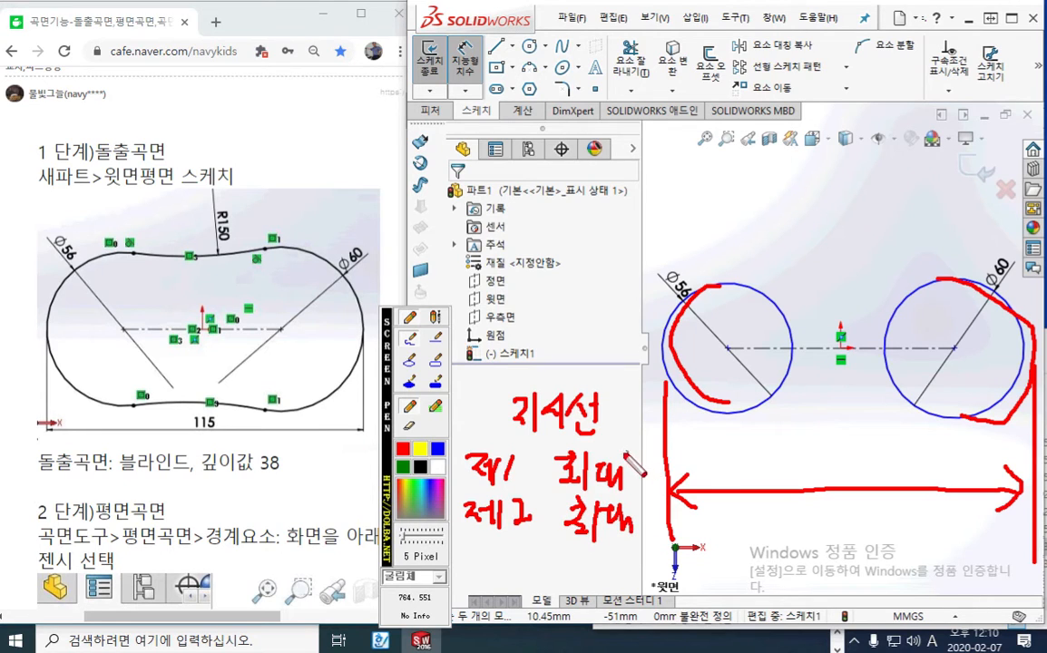
pyautogui.moveTo(624, 454)
pyautogui.mouseDown()
pyautogui.moveTo(654, 450)
pyautogui.moveTo(641, 468)
pyautogui.mouseUp()
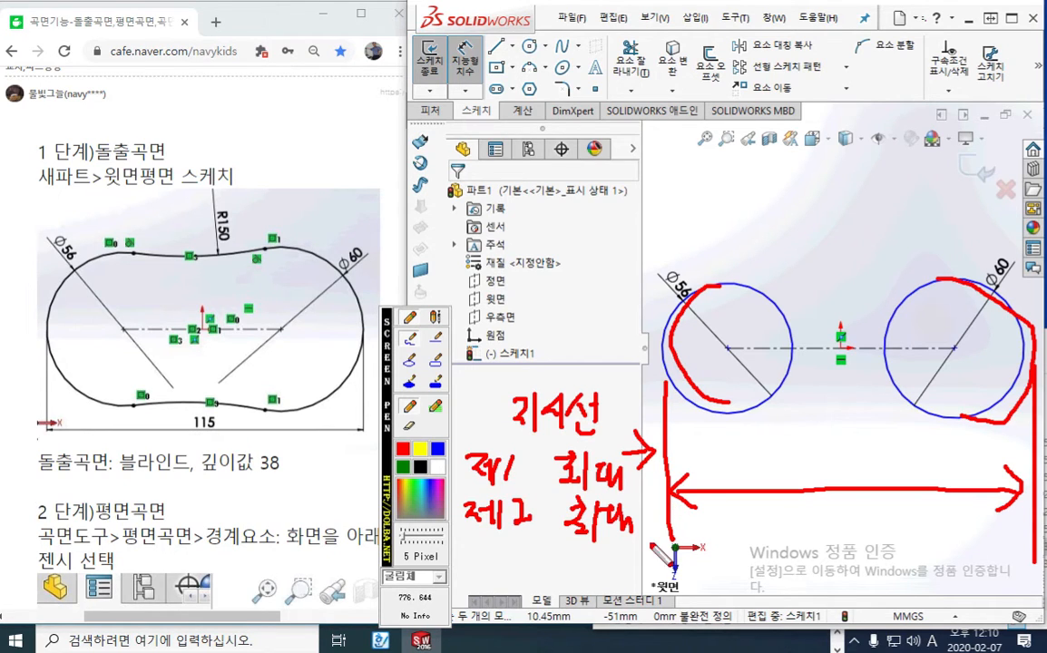
pyautogui.moveTo(808, 445)
pyautogui.mouseDown()
pyautogui.moveTo(804, 477)
pyautogui.moveTo(824, 477)
pyautogui.mouseUp()
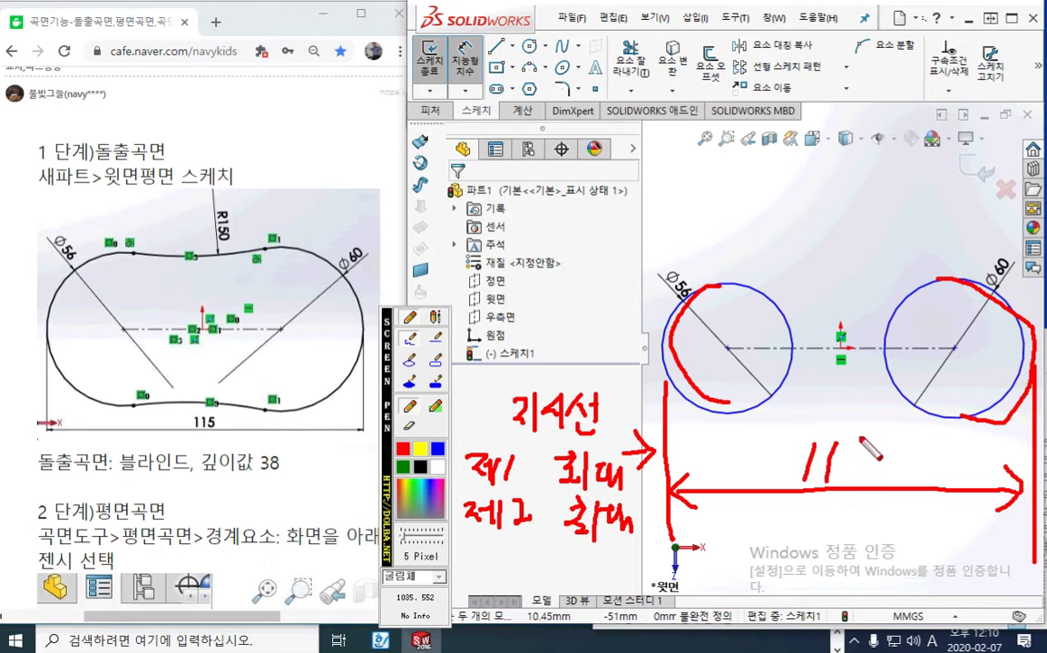
pyautogui.moveTo(868, 437)
pyautogui.mouseDown()
pyautogui.moveTo(851, 479)
pyautogui.moveTo(871, 436)
pyautogui.mouseUp()
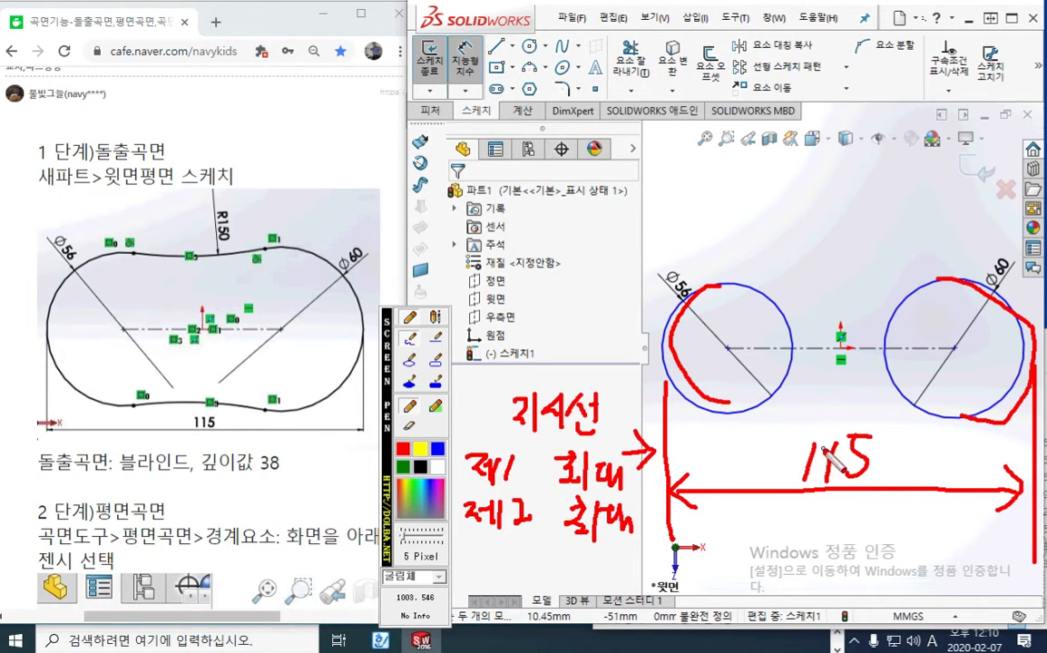
pyautogui.press('Escape')
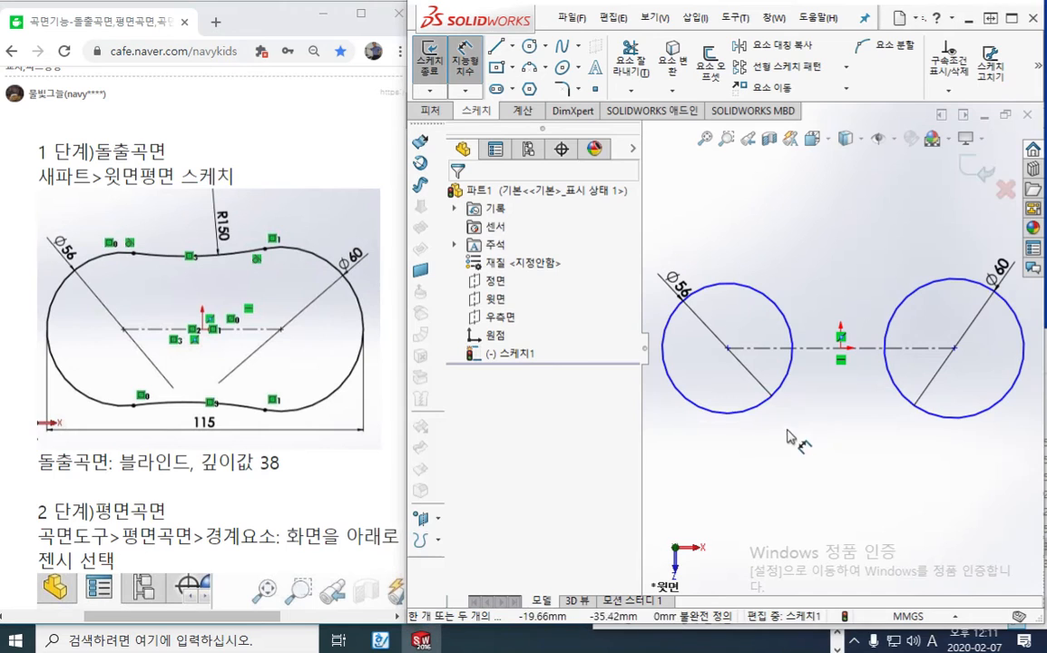
# Add a horizontal distance dimension between the two circles and place it below them
pyautogui.click(672, 387)
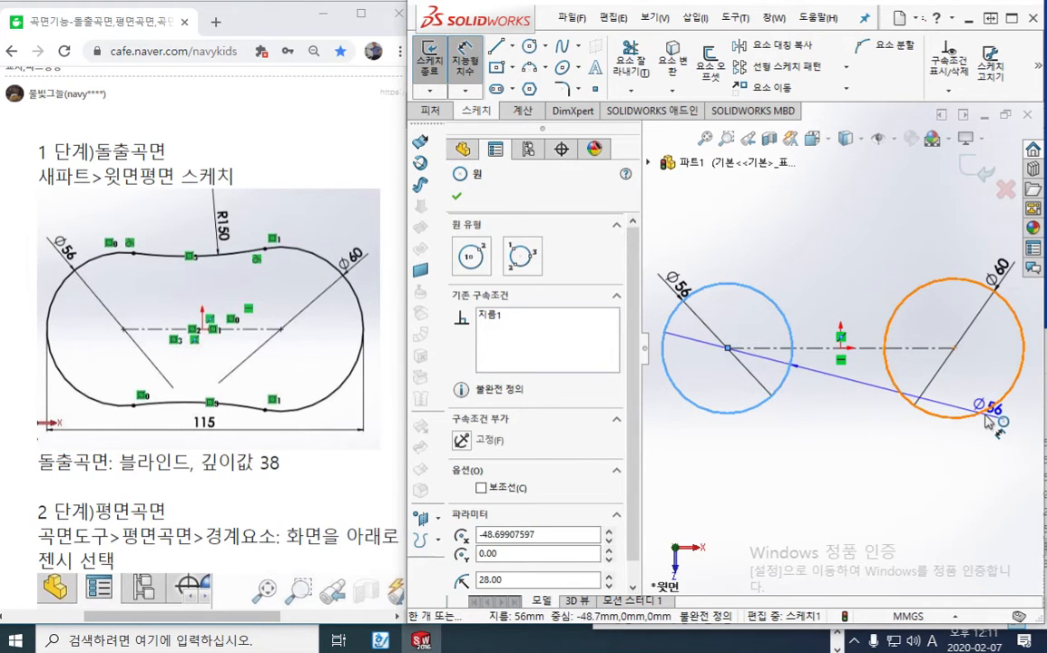
pyautogui.click(987, 422)
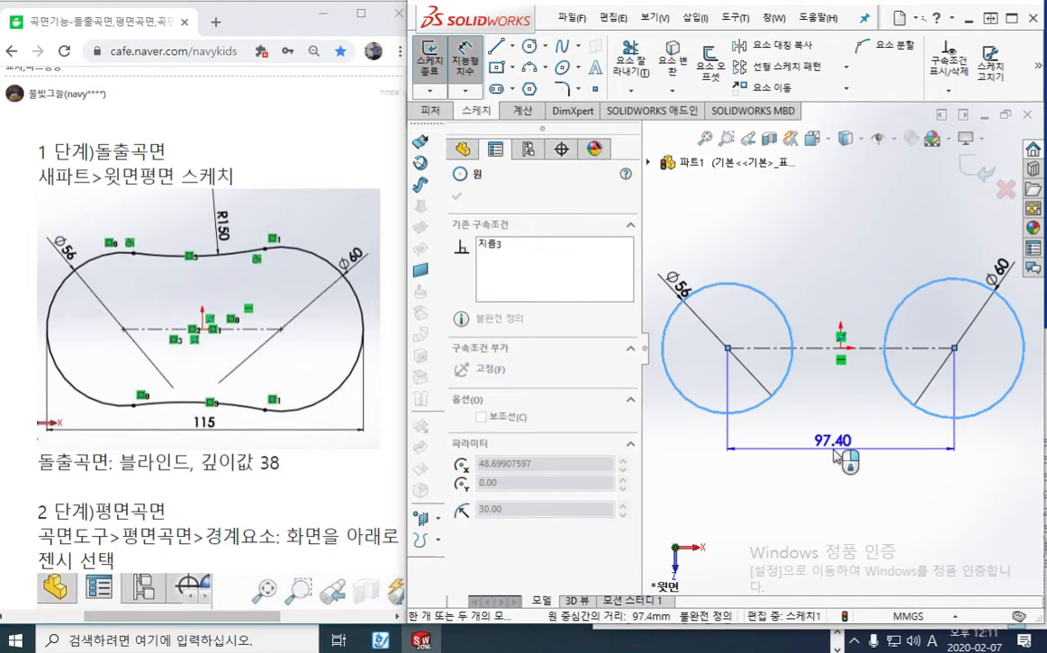
pyautogui.click(839, 459)
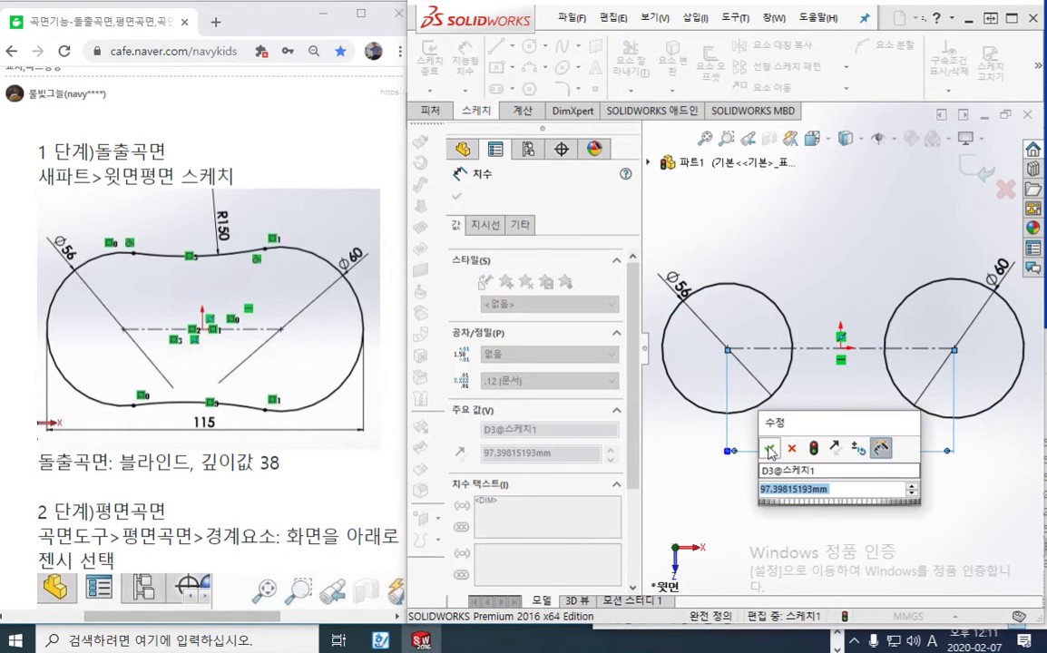
pyautogui.press('Return')
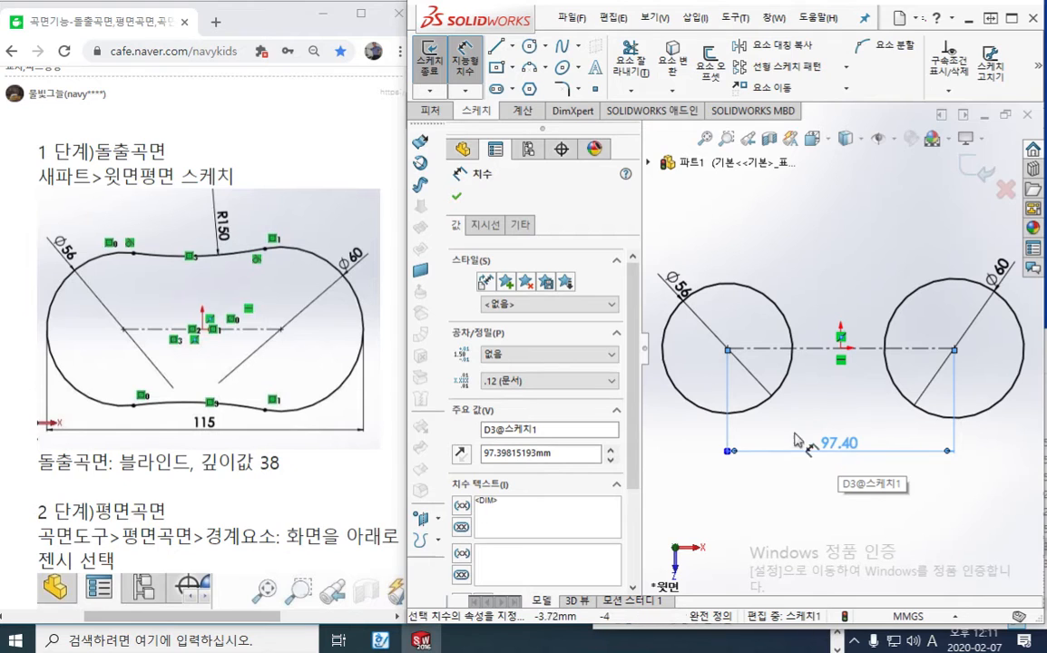
# Set the first and second arc conditions of the distance dimension between the circles to Max
pyautogui.click(487, 225)
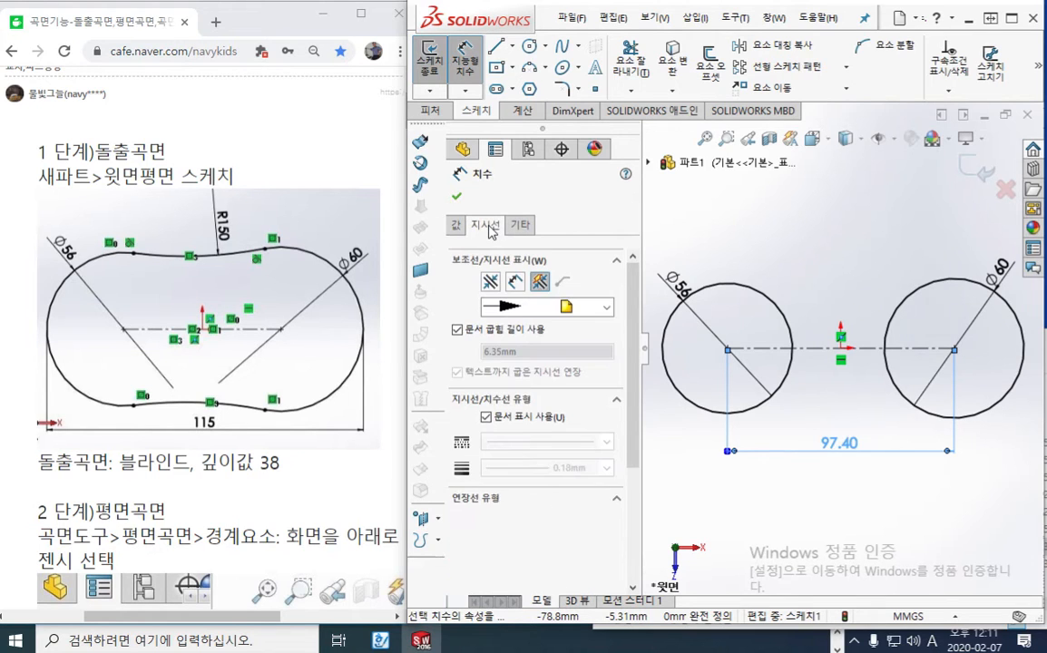
pyautogui.moveTo(626, 314); pyautogui.dragTo(632, 447)
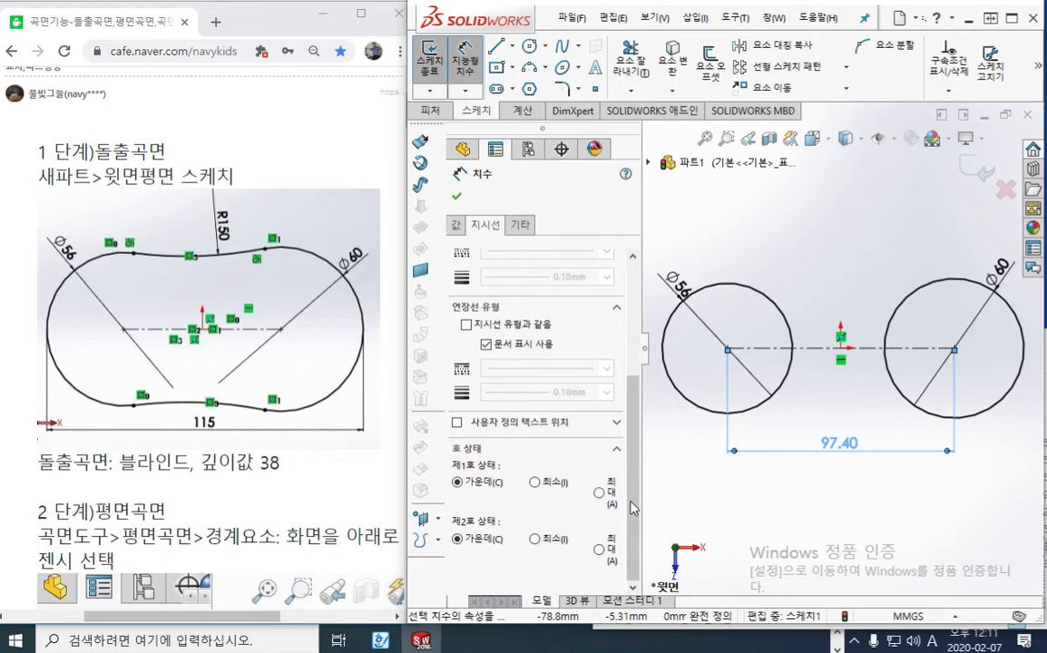
pyautogui.click(599, 492)
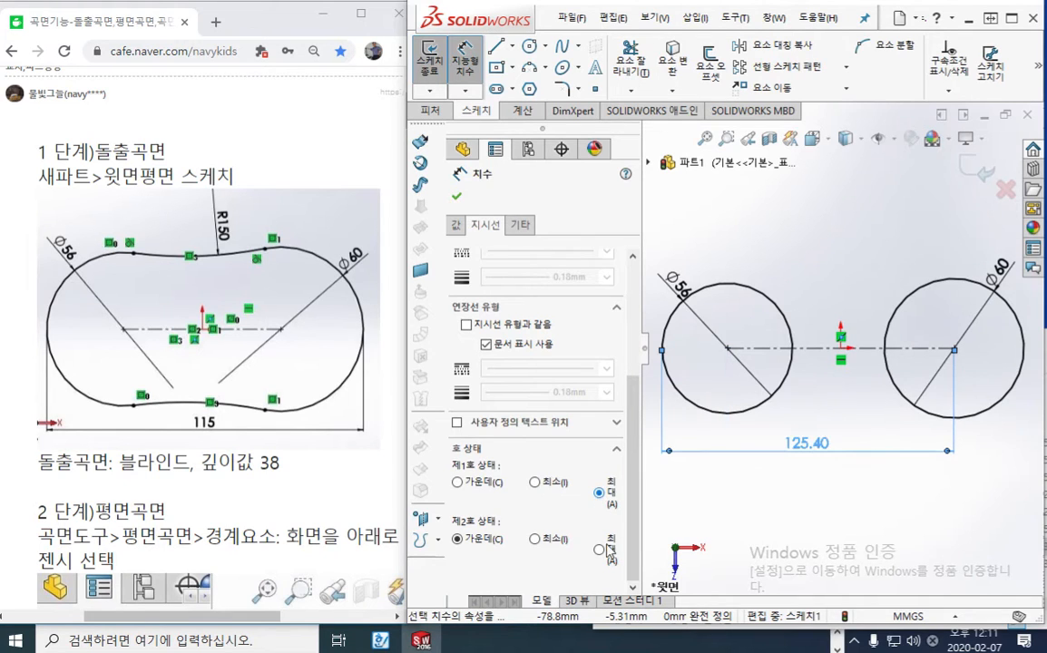
pyautogui.click(598, 550)
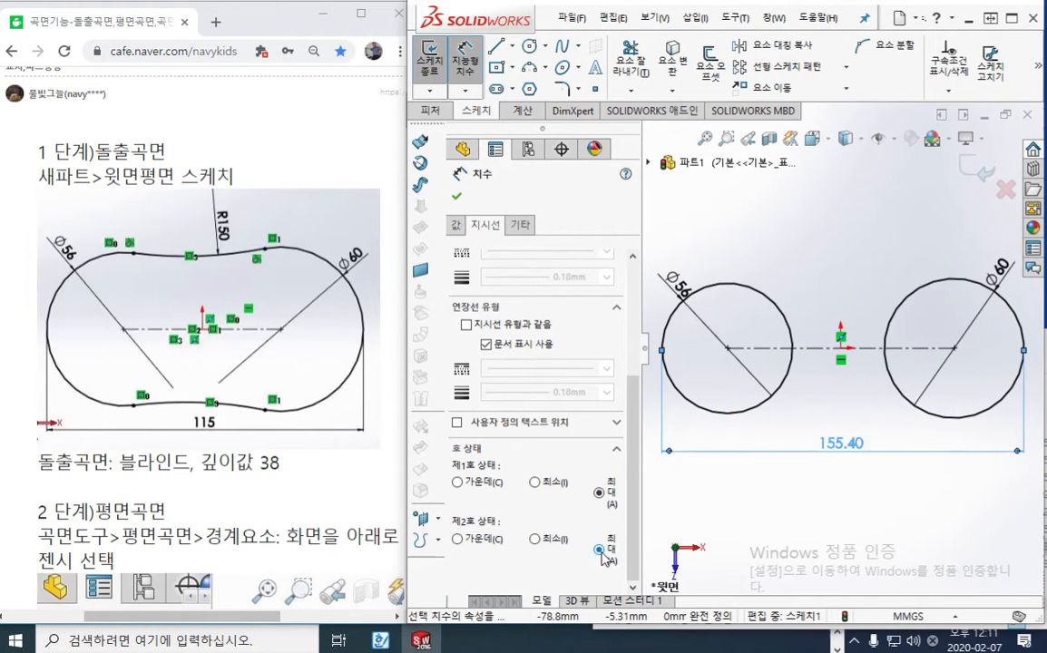
# Set the overall distance across the two circles to 115 mm
pyautogui.doubleClick(838, 448)
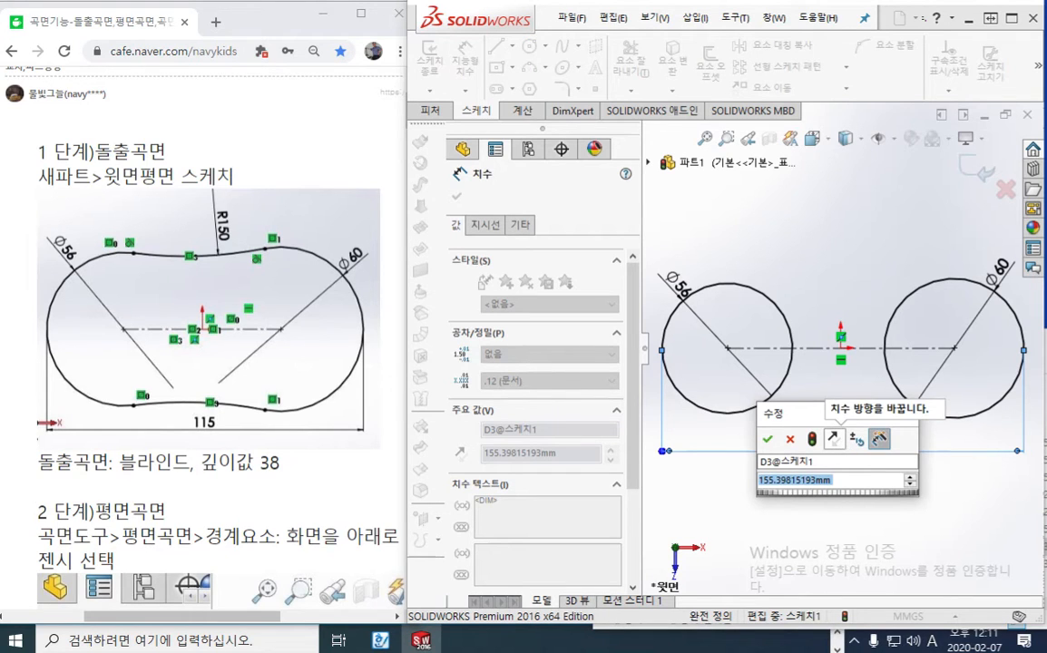
pyautogui.write('115')
pyautogui.press('Return')
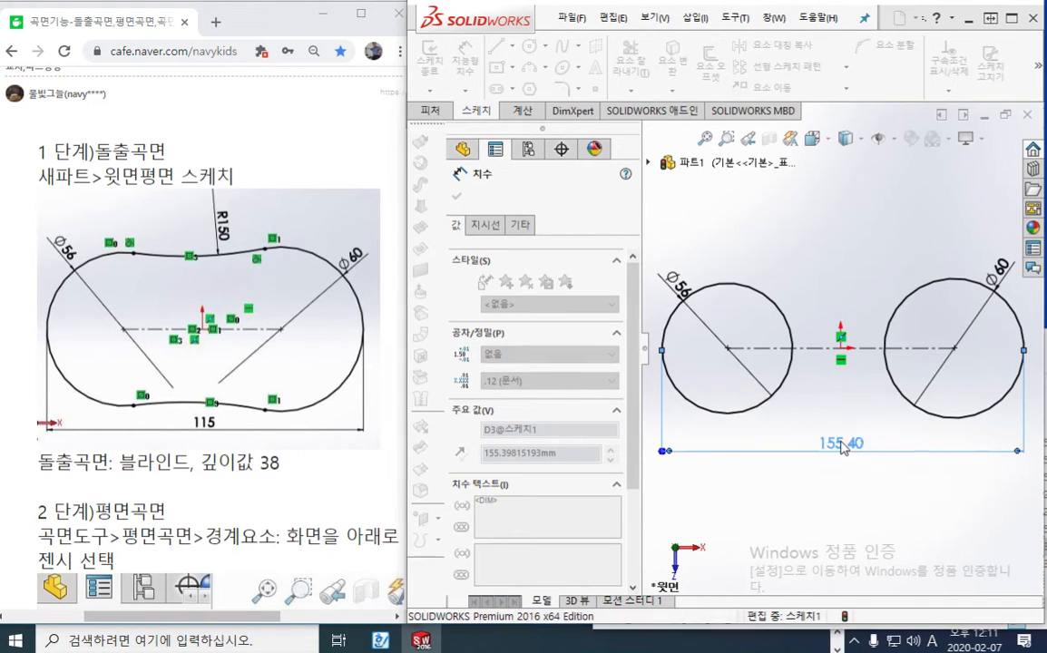
pyautogui.click(838, 464)
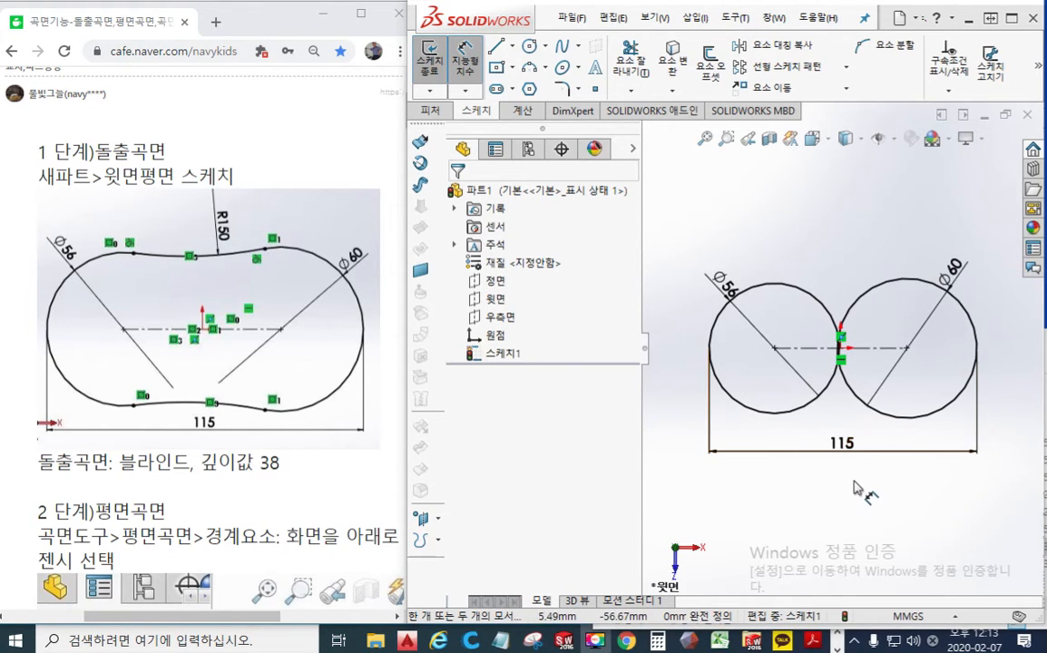
pyautogui.press('F9')
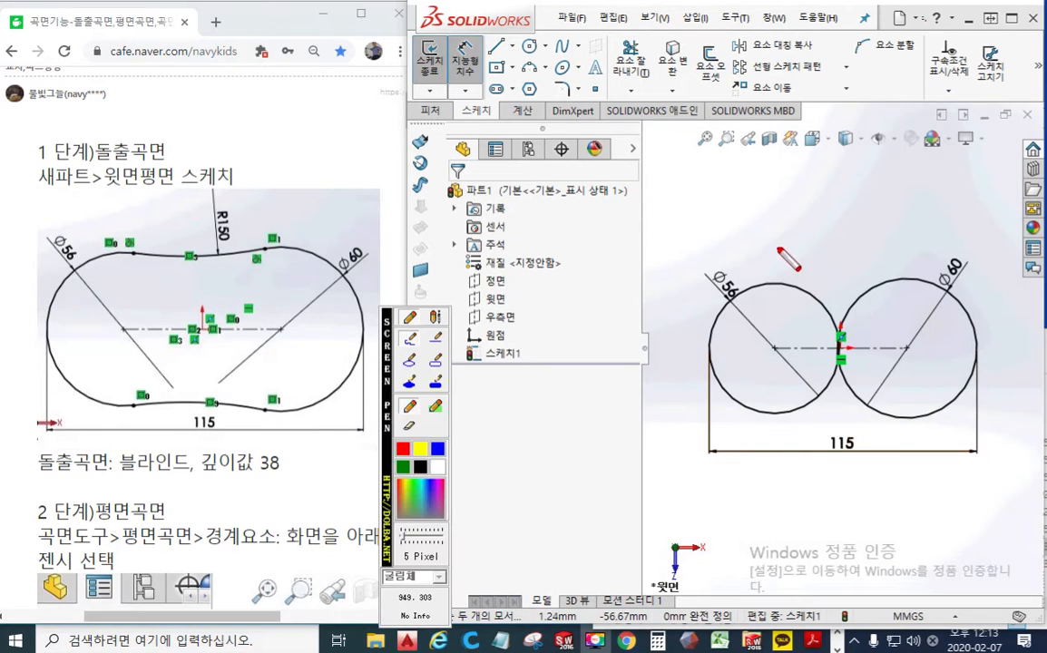
pyautogui.moveTo(761, 260)
pyautogui.mouseDown()
pyautogui.moveTo(901, 270)
pyautogui.moveTo(916, 262)
pyautogui.mouseUp()
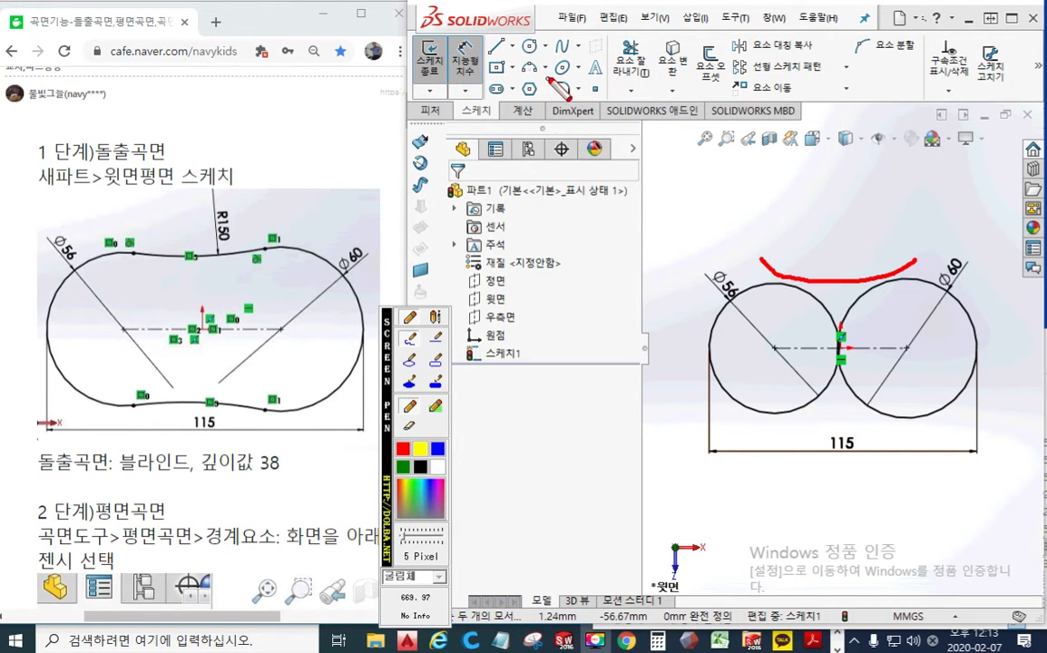
pyautogui.moveTo(550, 79)
pyautogui.mouseDown()
pyautogui.moveTo(524, 86)
pyautogui.moveTo(508, 66)
pyautogui.moveTo(546, 90)
pyautogui.mouseUp()
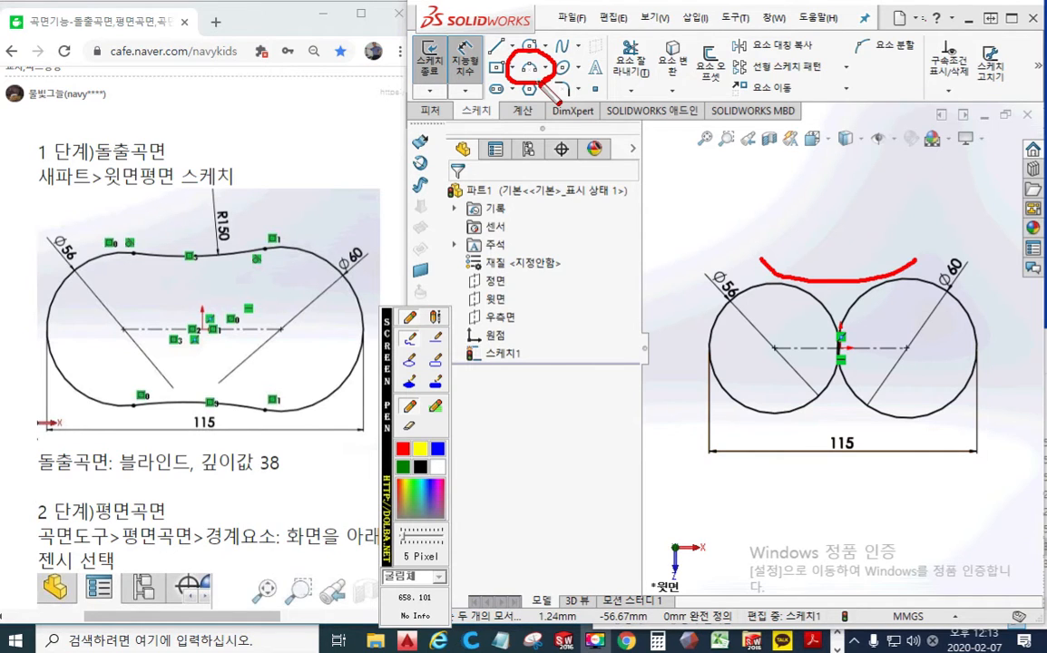
pyautogui.click(793, 286)
pyautogui.moveTo(786, 296); pyautogui.dragTo(787, 314)
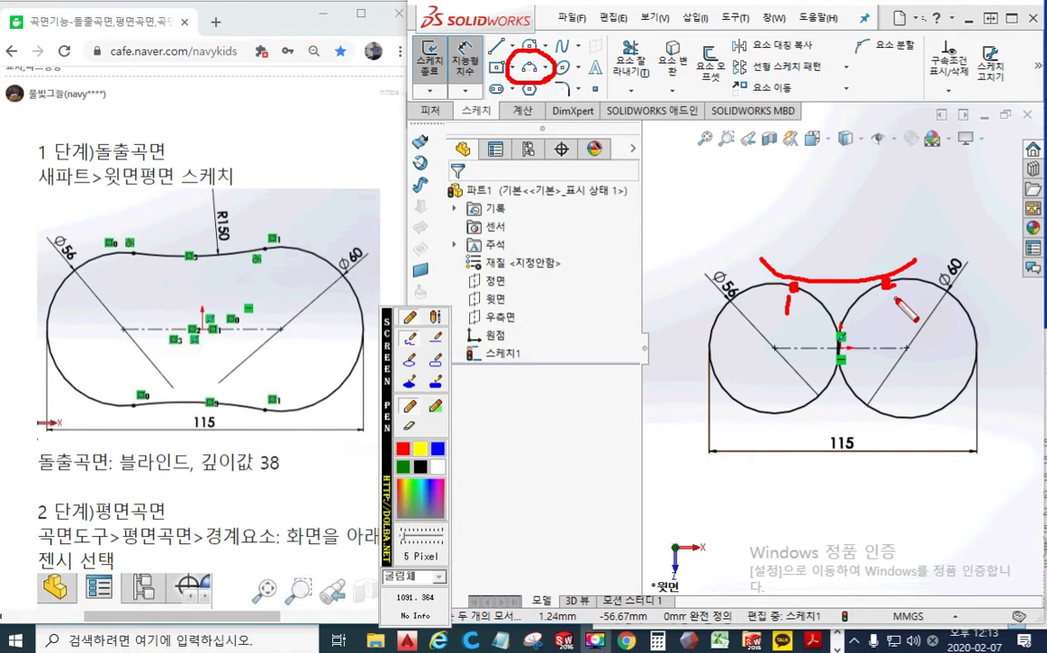
pyautogui.moveTo(890, 298); pyautogui.dragTo(906, 311)
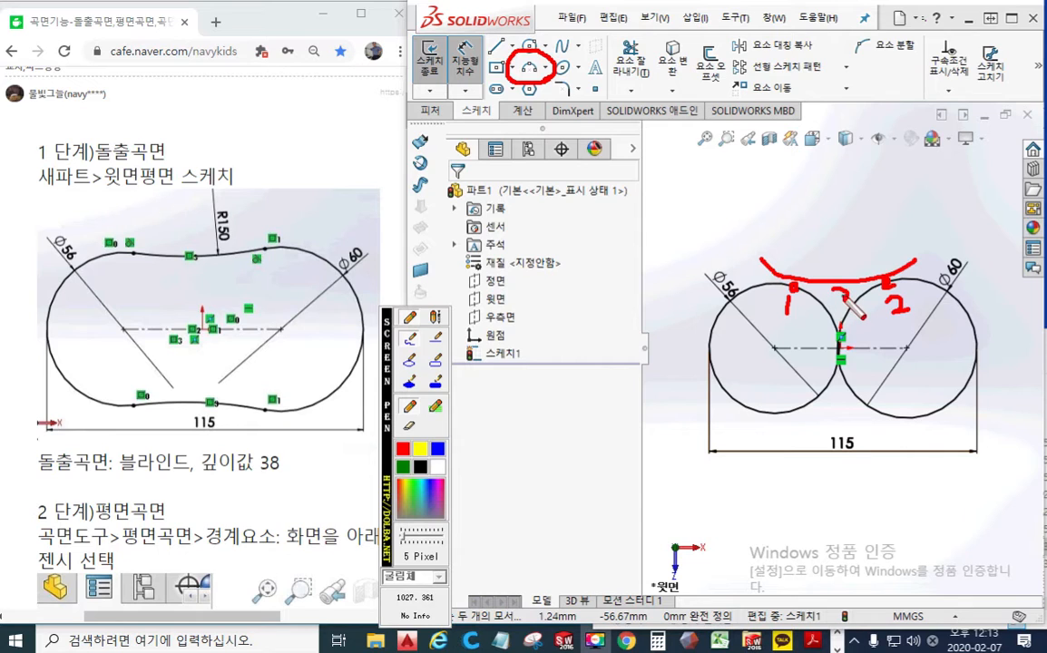
pyautogui.click(844, 161)
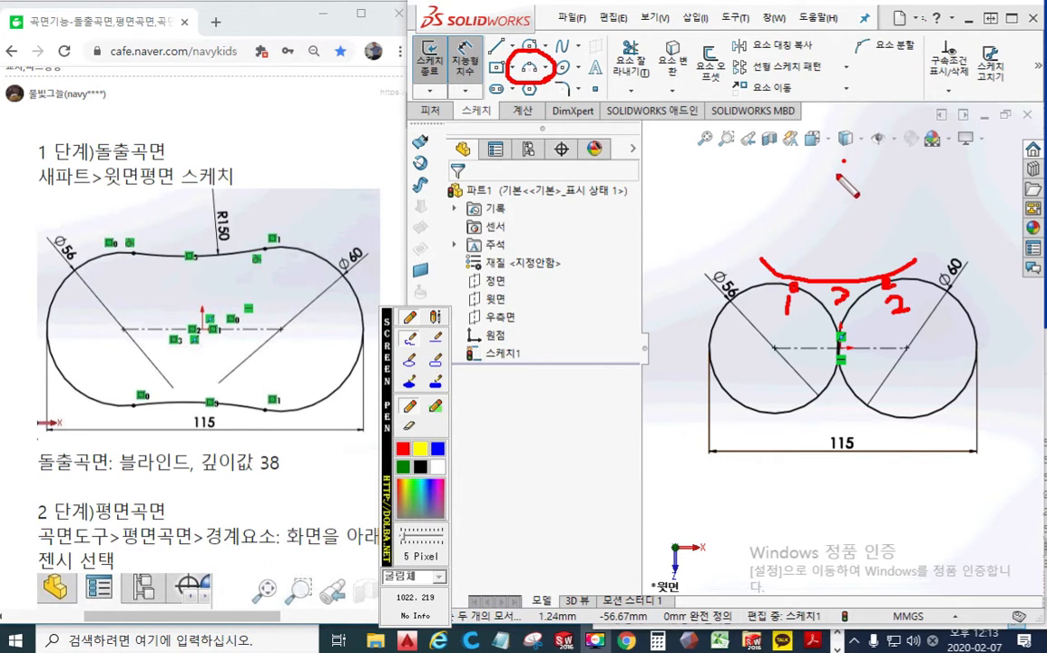
pyautogui.moveTo(838, 165); pyautogui.dragTo(834, 169)
pyautogui.moveTo(823, 179); pyautogui.dragTo(803, 207)
pyautogui.moveTo(799, 212); pyautogui.dragTo(791, 220)
pyautogui.moveTo(782, 231); pyautogui.dragTo(777, 238)
pyautogui.moveTo(781, 178); pyautogui.dragTo(820, 221)
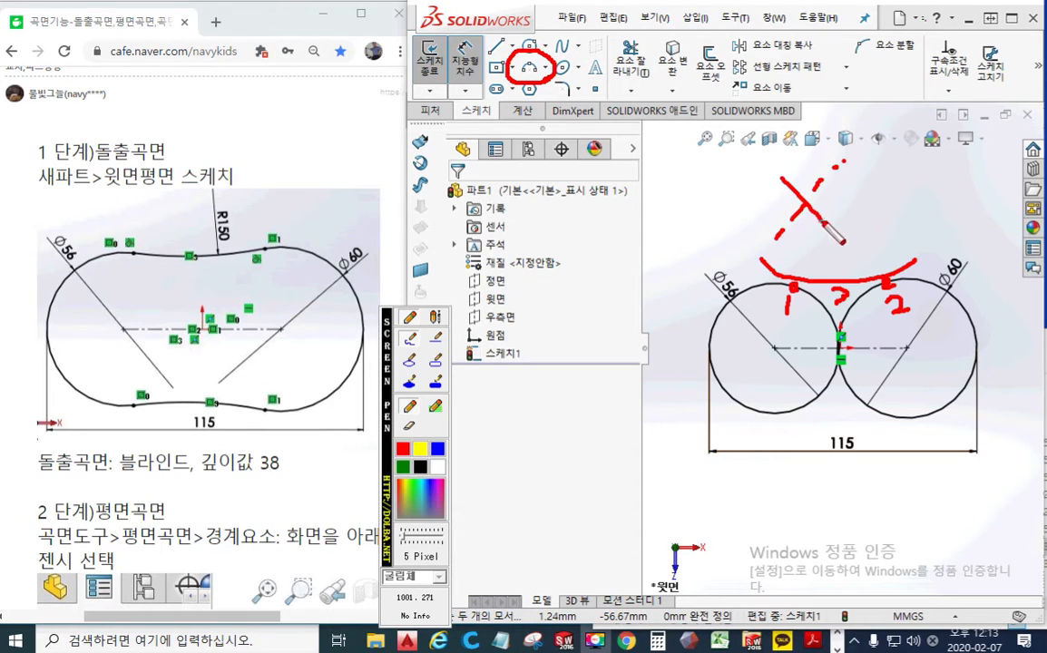
pyautogui.moveTo(765, 202); pyautogui.dragTo(854, 197)
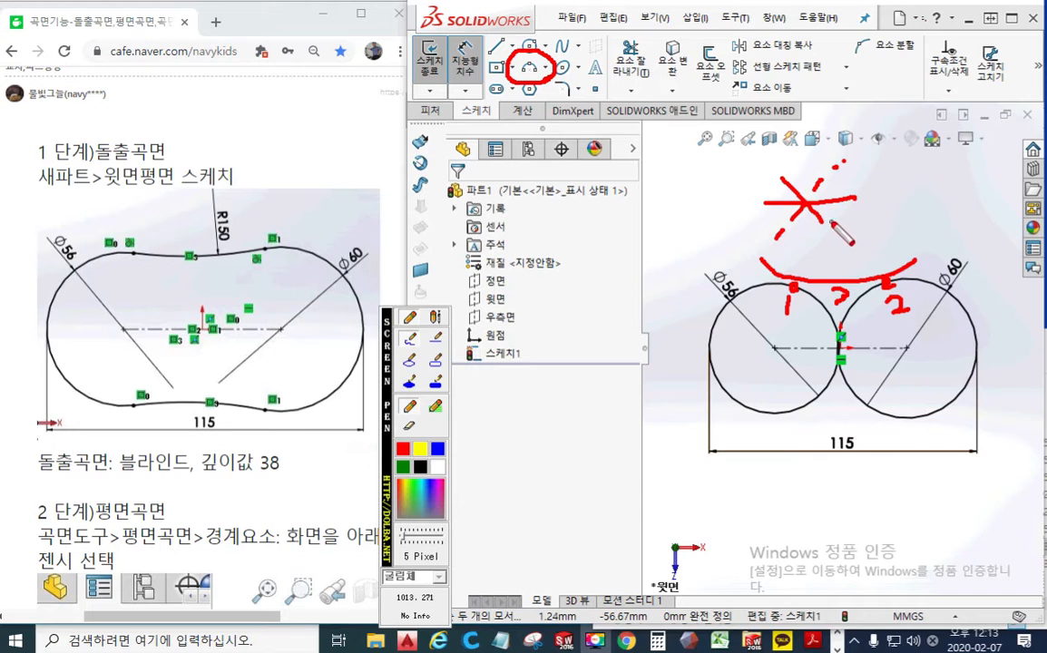
pyautogui.press('Escape')
# Sketch a downward-bulging 3-point arc of about 48 mm radius joining the upper edges of the left and right circles
pyautogui.click(529, 67)
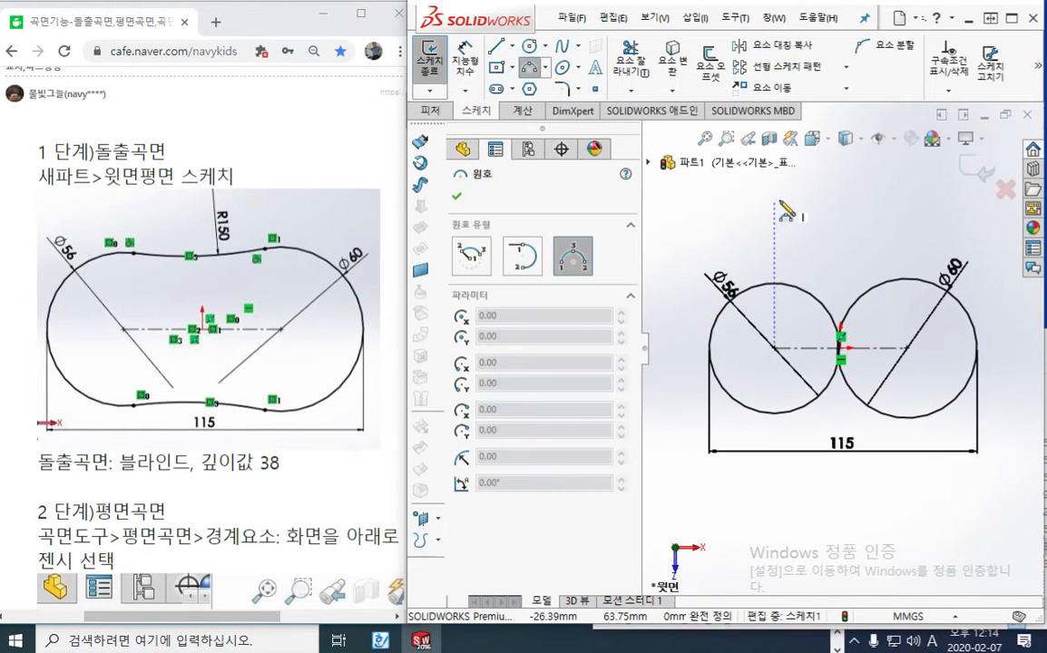
pyautogui.click(794, 286)
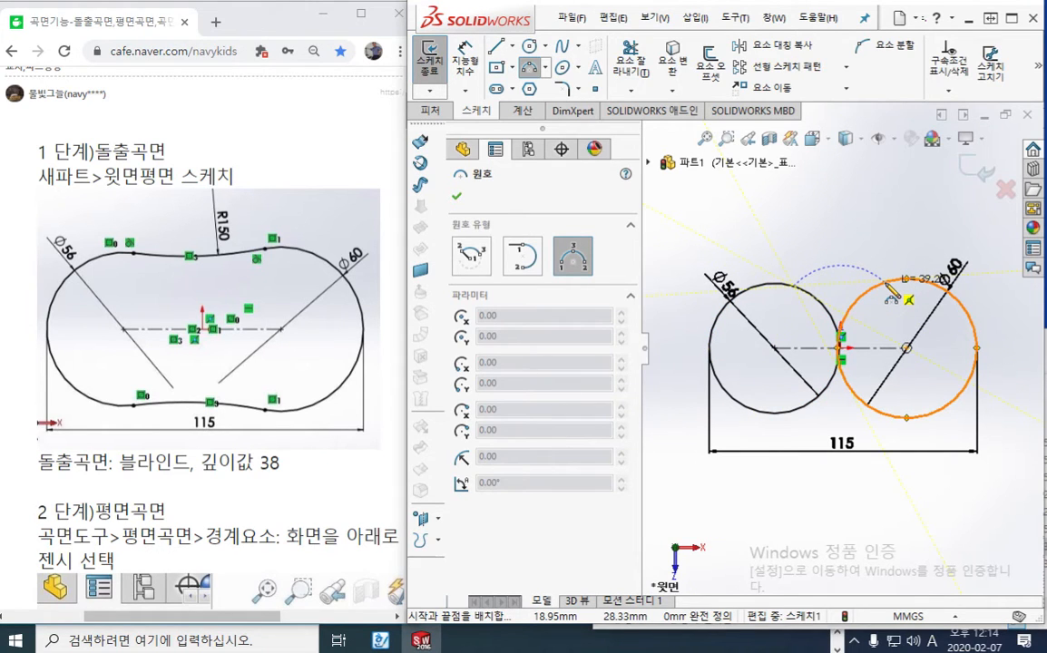
pyautogui.click(889, 287)
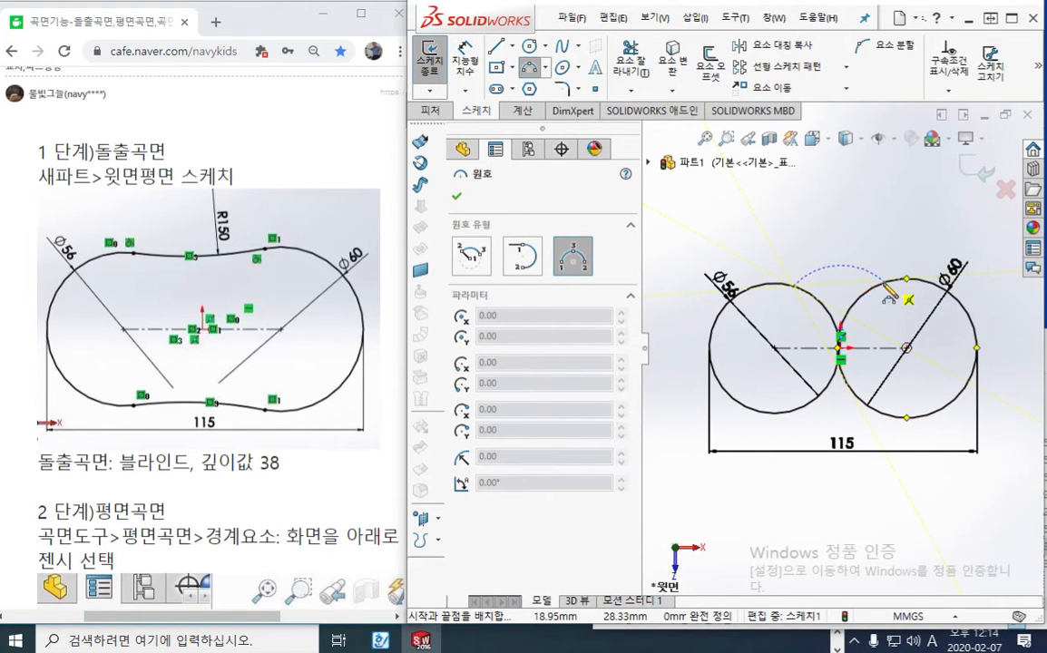
pyautogui.click(839, 293)
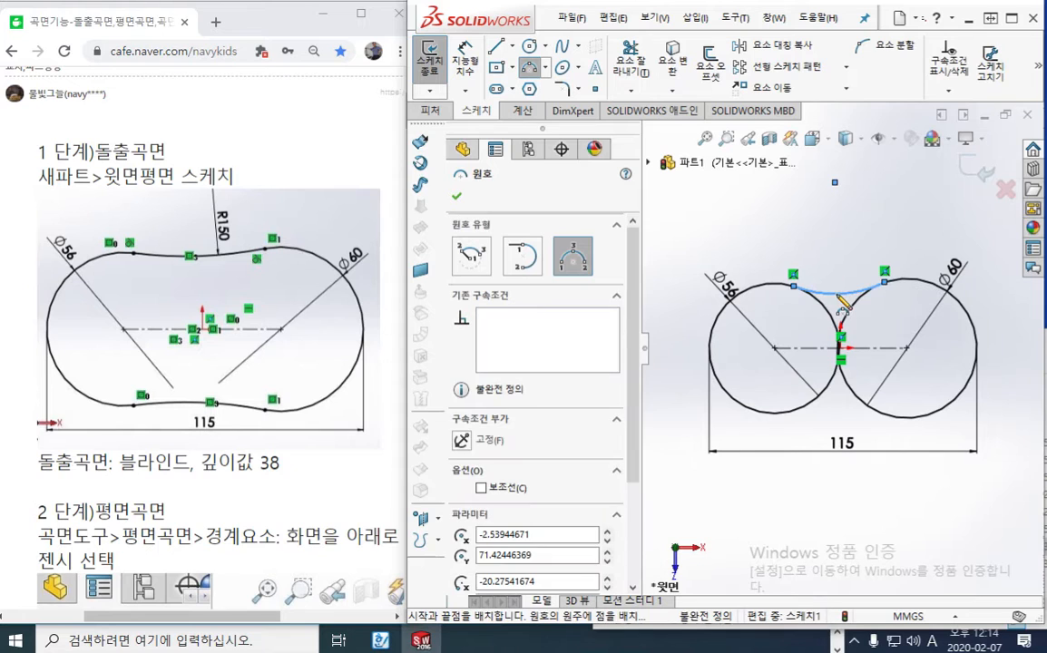
pyautogui.rightClick(889, 234)
pyautogui.click(948, 246)
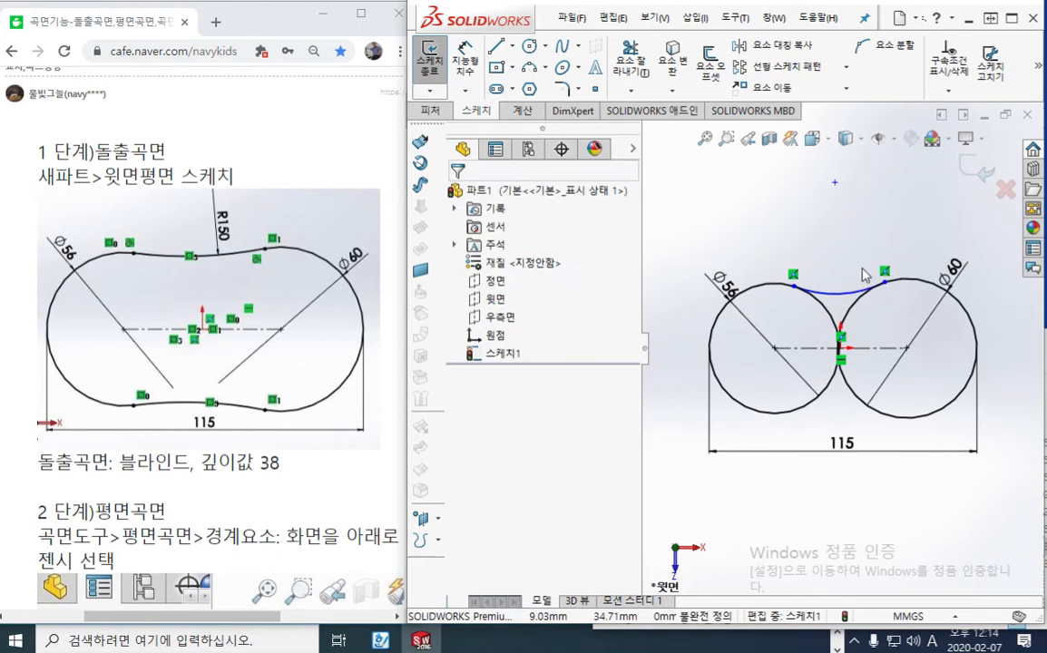
pyautogui.moveTo(263, 266)
pyautogui.mouseDown()
pyautogui.moveTo(239, 256)
pyautogui.moveTo(275, 247)
pyautogui.moveTo(265, 272)
pyautogui.mouseUp()
pyautogui.moveTo(146, 270)
pyautogui.mouseDown()
pyautogui.moveTo(122, 231)
pyautogui.moveTo(142, 273)
pyautogui.mouseUp()
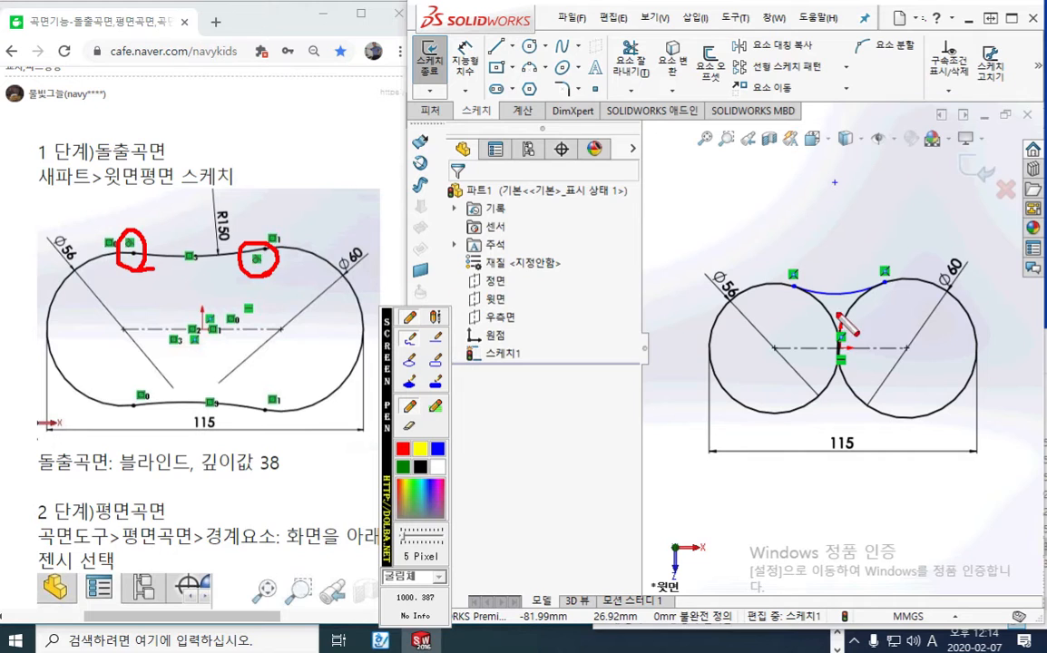
pyautogui.press('Escape')
# Add a tangent relation between the arc and the left 56 mm circle
pyautogui.moveTo(807, 313); pyautogui.dragTo(771, 240)
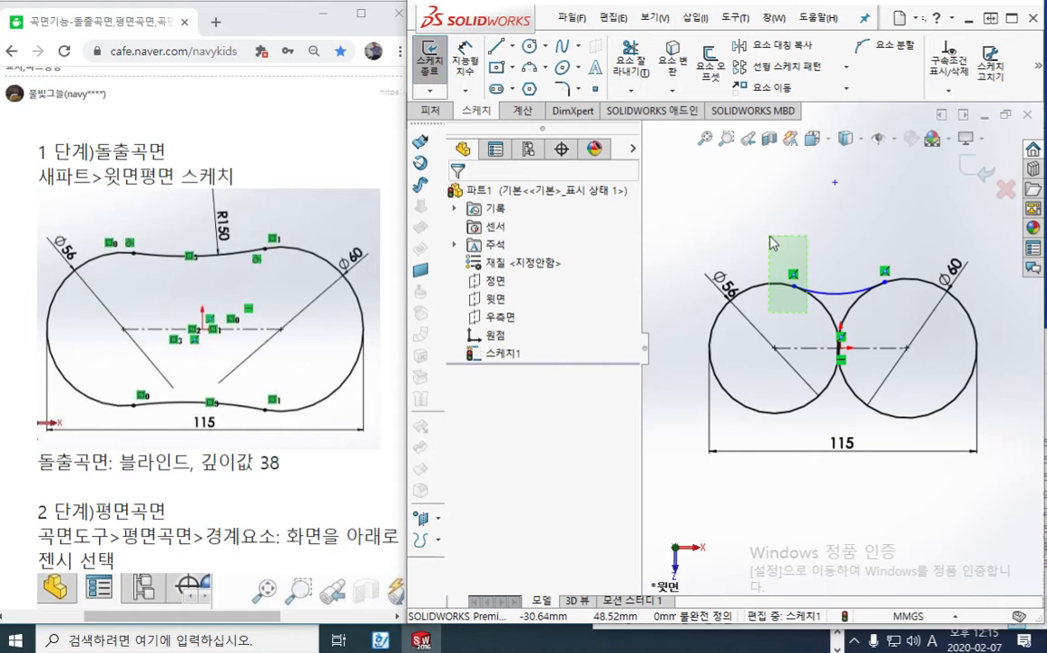
pyautogui.moveTo(771, 241); pyautogui.dragTo(770, 238)
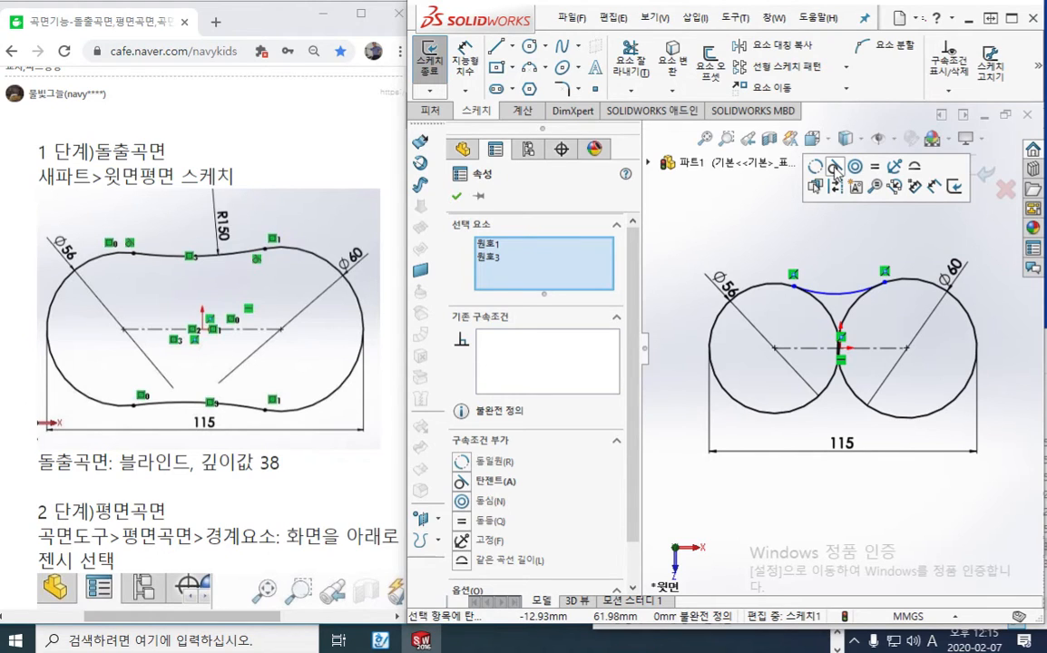
pyautogui.click(834, 168)
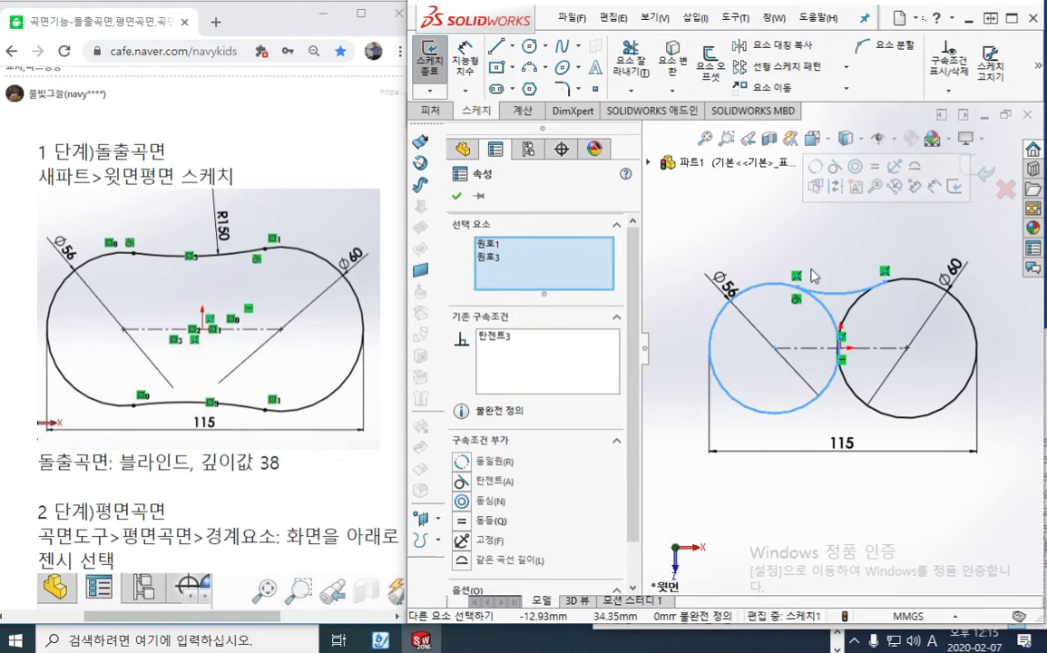
# Add a tangent relation between the arc and the right 60 mm circle
pyautogui.click(900, 305)
pyautogui.moveTo(909, 308); pyautogui.dragTo(861, 260)
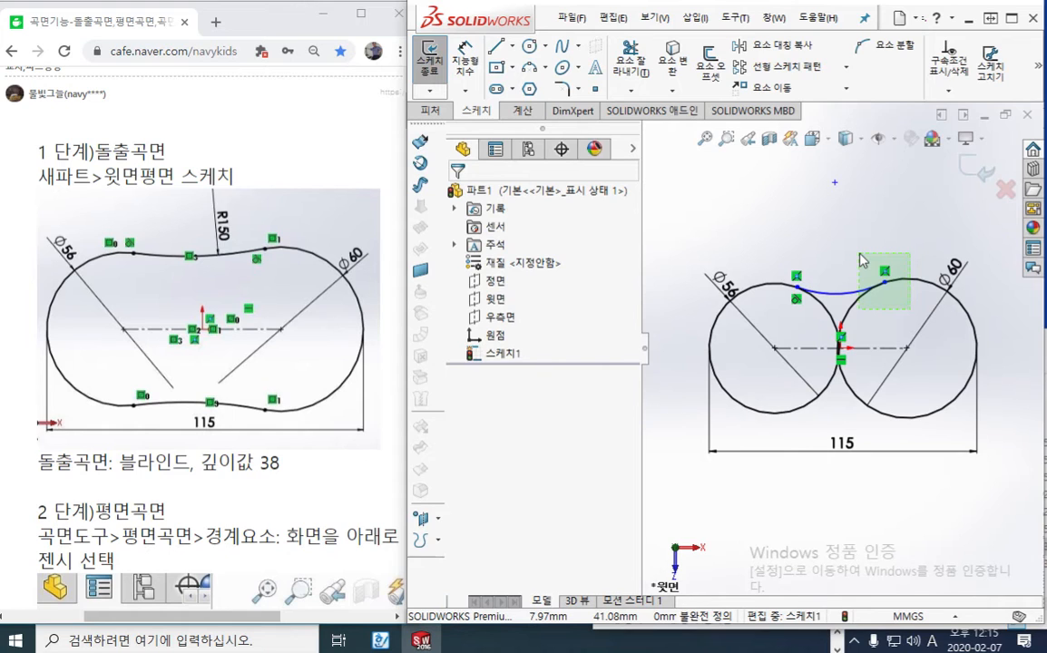
pyautogui.moveTo(862, 261); pyautogui.dragTo(862, 261)
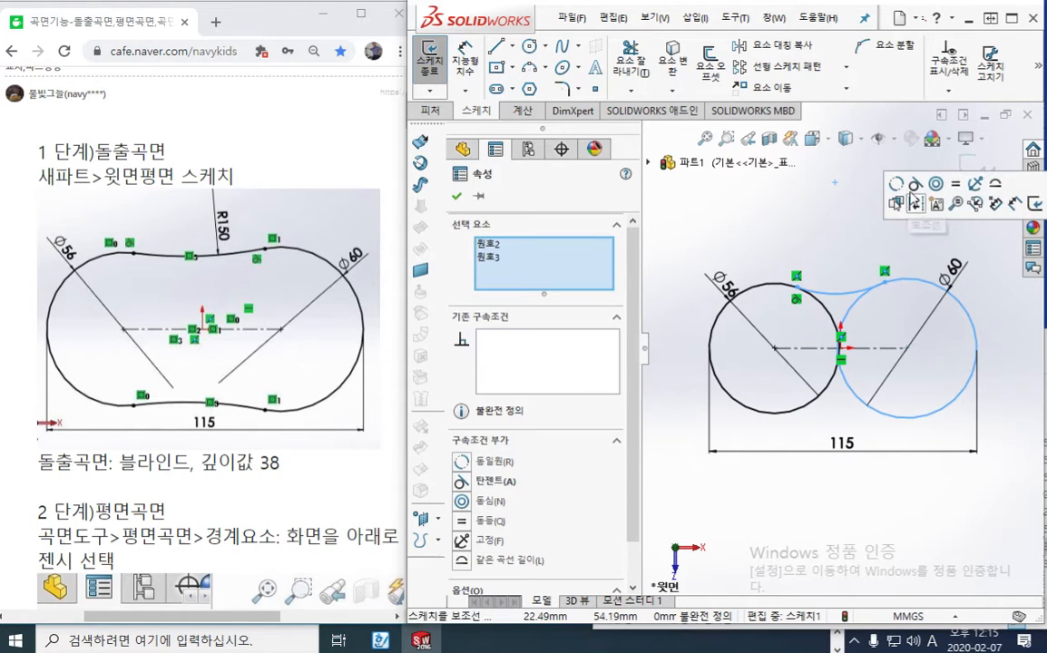
pyautogui.click(915, 185)
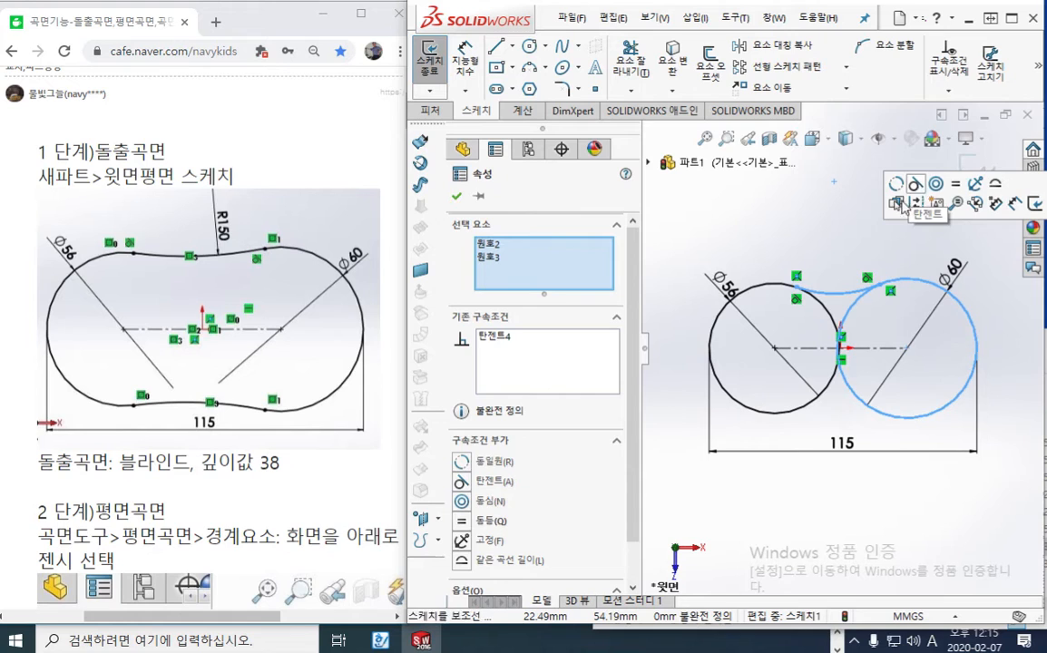
pyautogui.press('Escape')
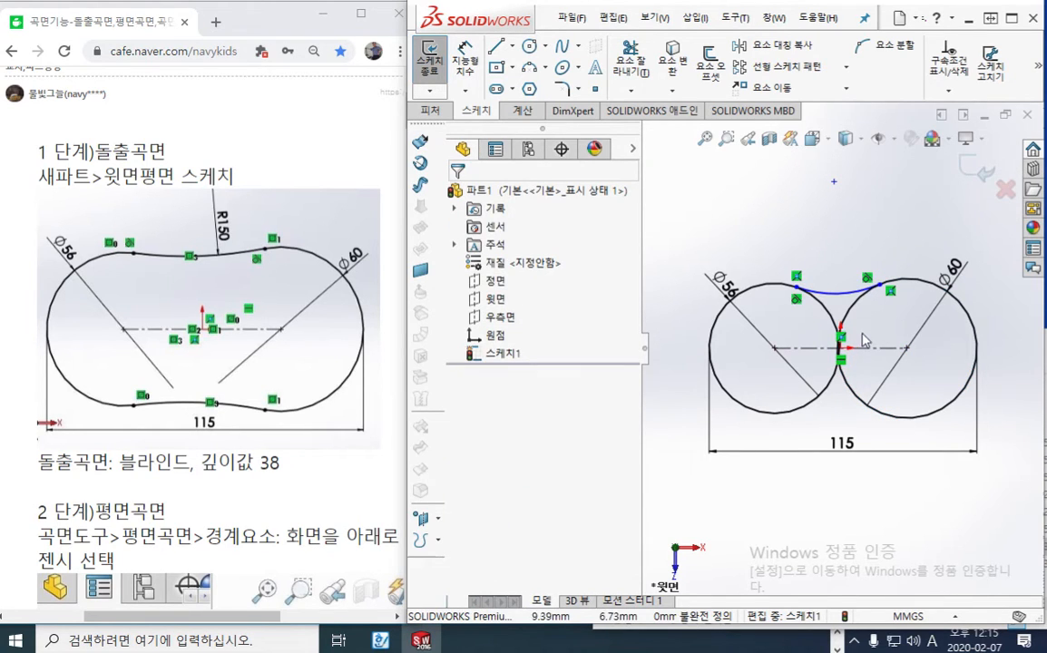
# Dimension the upper connecting arc with a radius of 150 mm using Smart Dimension
pyautogui.rightClick(744, 214)
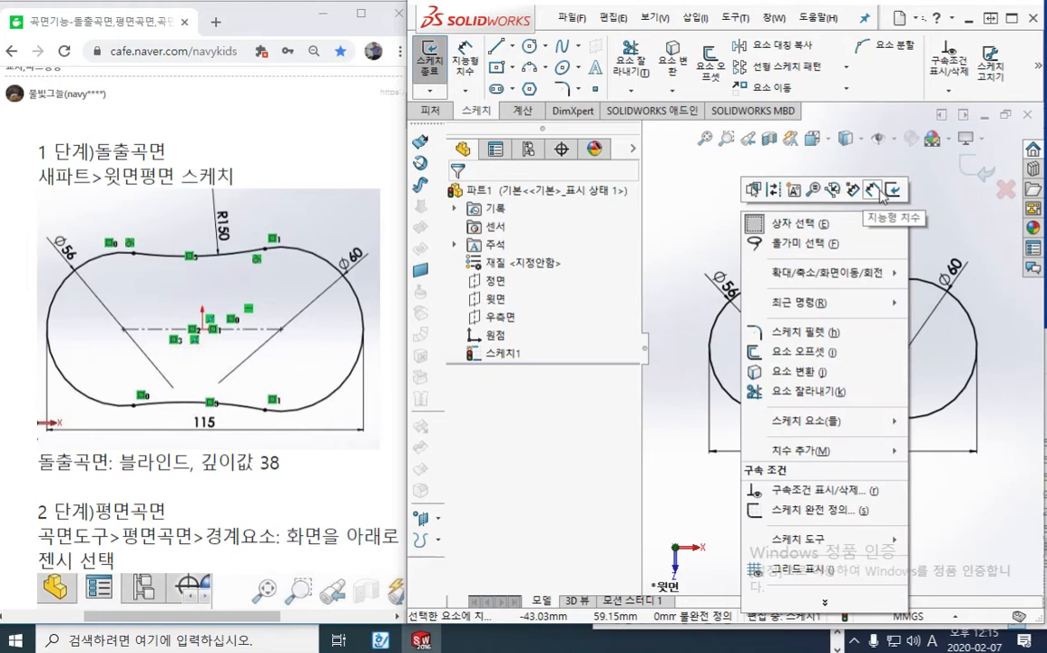
pyautogui.click(875, 193)
pyautogui.click(838, 291)
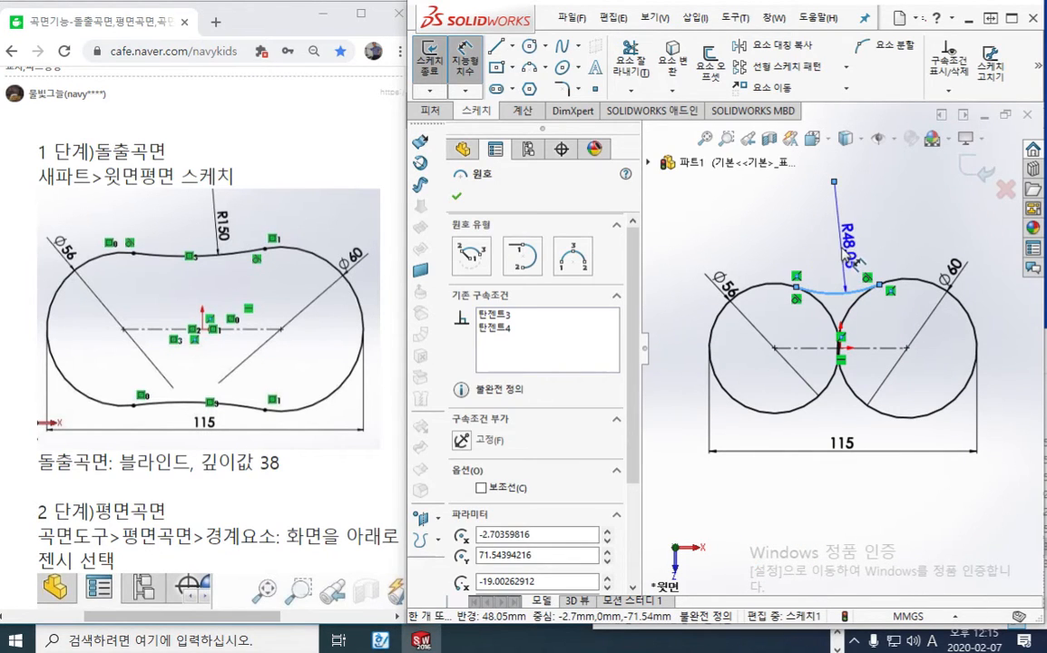
pyautogui.click(848, 250)
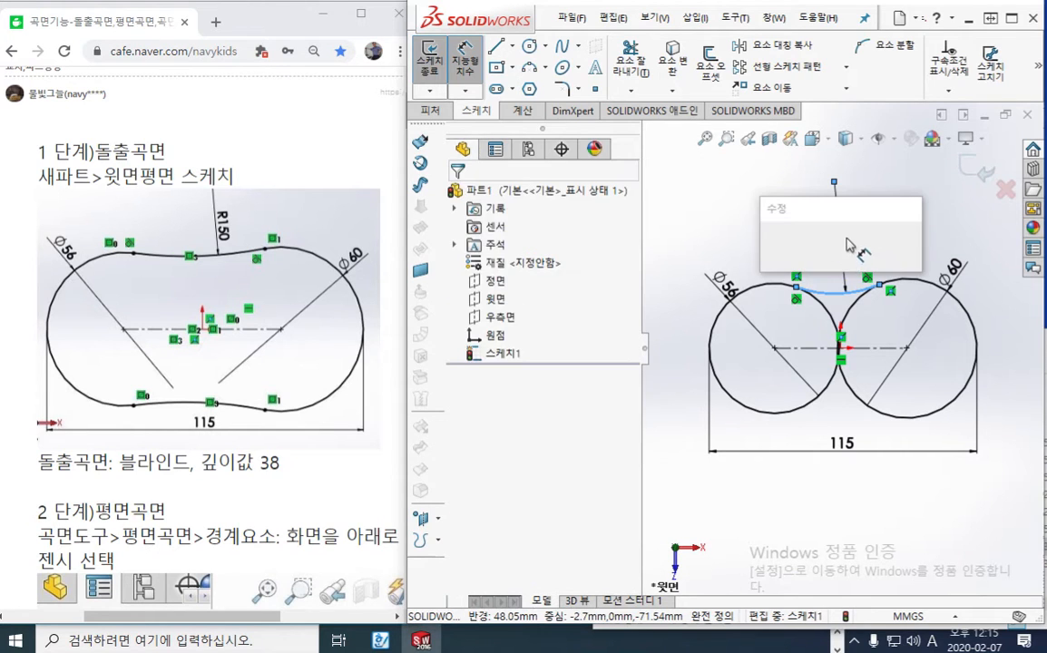
pyautogui.write('150')
pyautogui.press('Return')
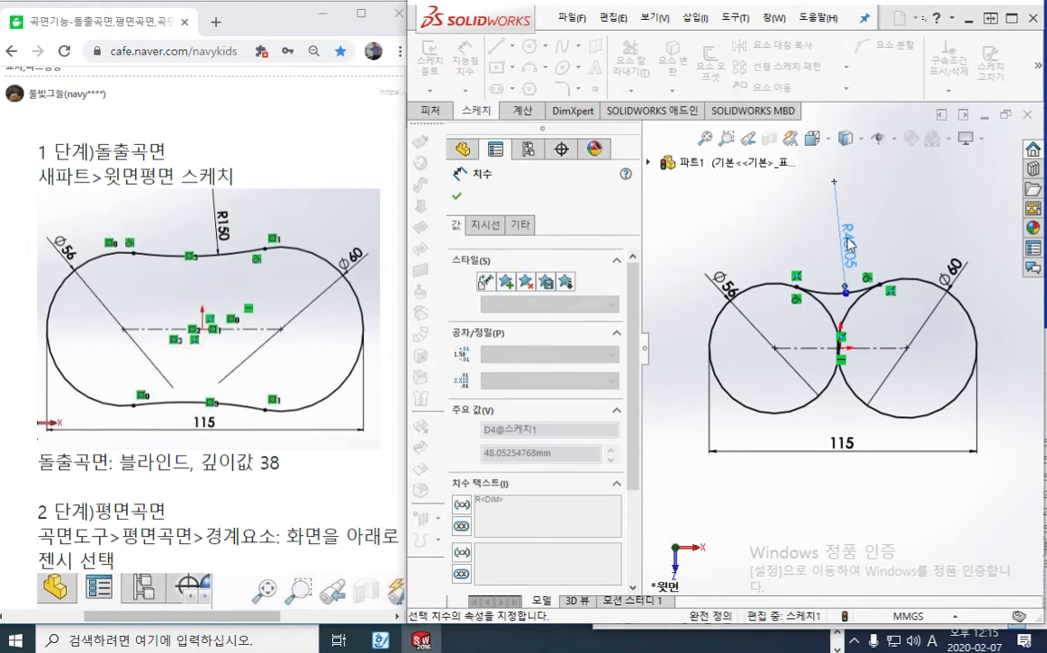
# Reposition the R150 radius dimension above the upper connecting arc and leave Smart Dimension
pyautogui.moveTo(859, 161); pyautogui.dragTo(870, 262)
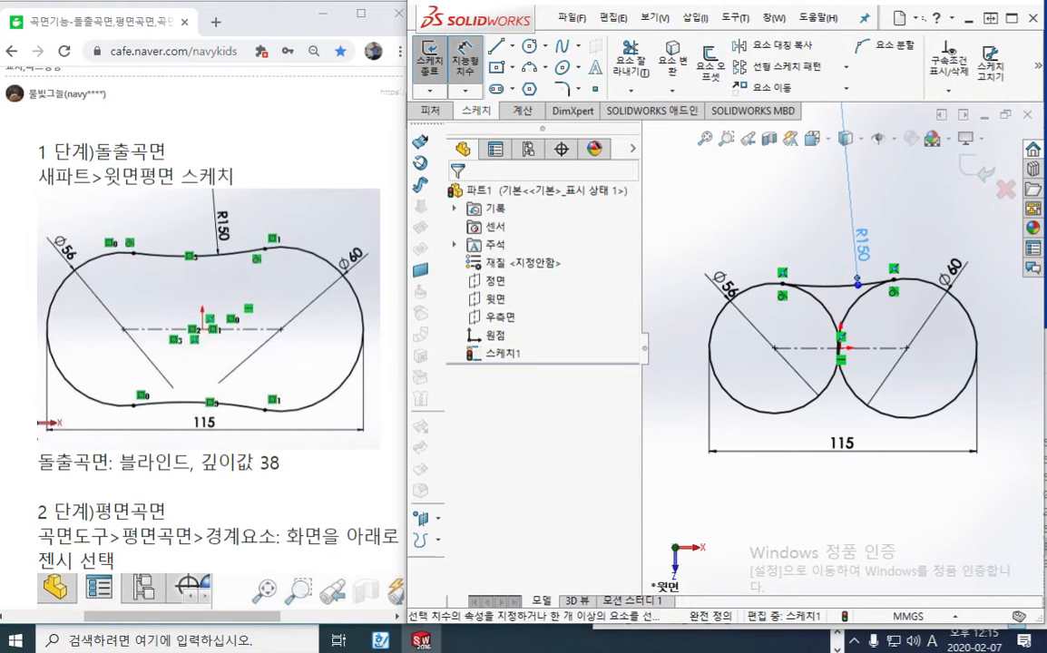
pyautogui.click(813, 244)
pyautogui.rightClick(717, 196)
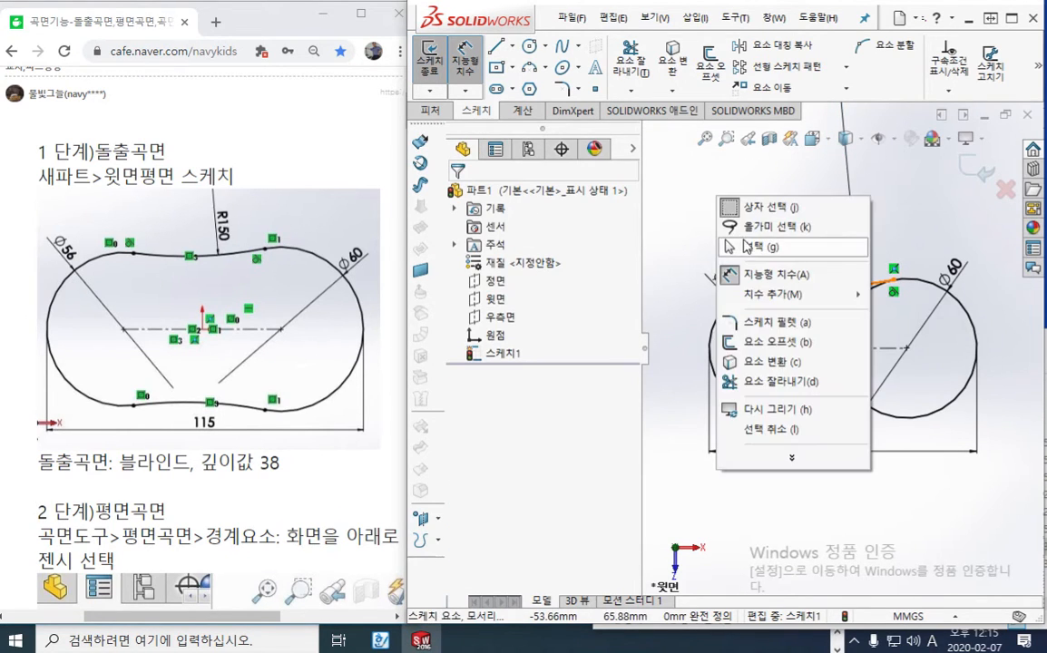
pyautogui.click(741, 251)
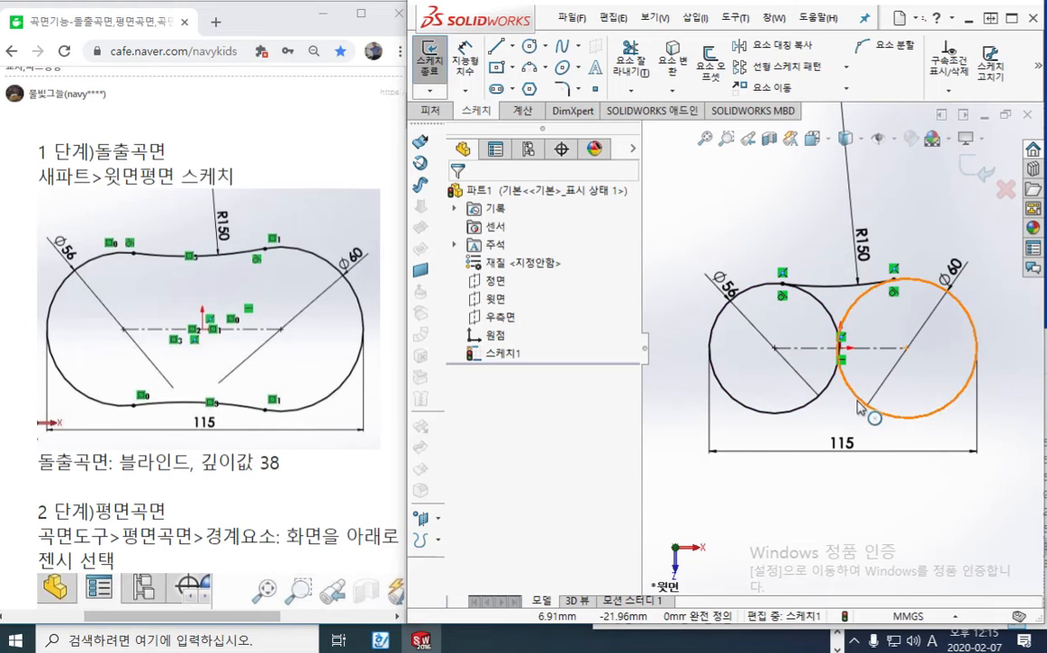
pyautogui.press('F12')
pyautogui.moveTo(774, 424)
pyautogui.mouseDown()
pyautogui.moveTo(843, 416)
pyautogui.moveTo(906, 441)
pyautogui.moveTo(893, 427)
pyautogui.mouseUp()
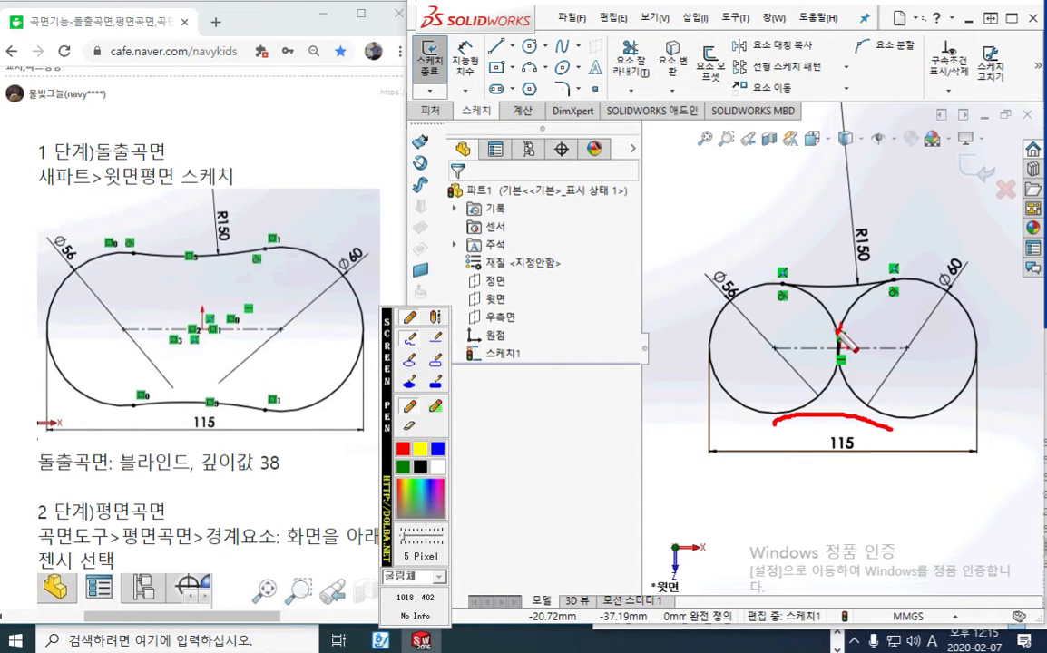
pyautogui.moveTo(824, 53)
pyautogui.mouseDown()
pyautogui.moveTo(718, 38)
pyautogui.moveTo(835, 58)
pyautogui.mouseUp()
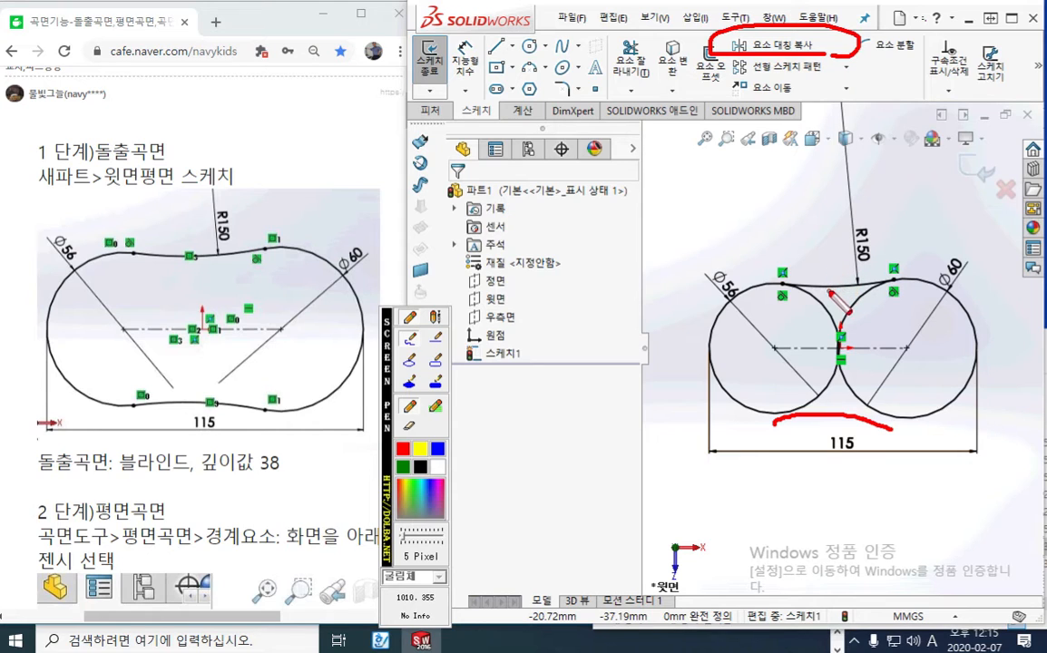
pyautogui.moveTo(837, 274)
pyautogui.mouseDown()
pyautogui.moveTo(837, 293)
pyautogui.moveTo(850, 273)
pyautogui.moveTo(843, 296)
pyautogui.mouseUp()
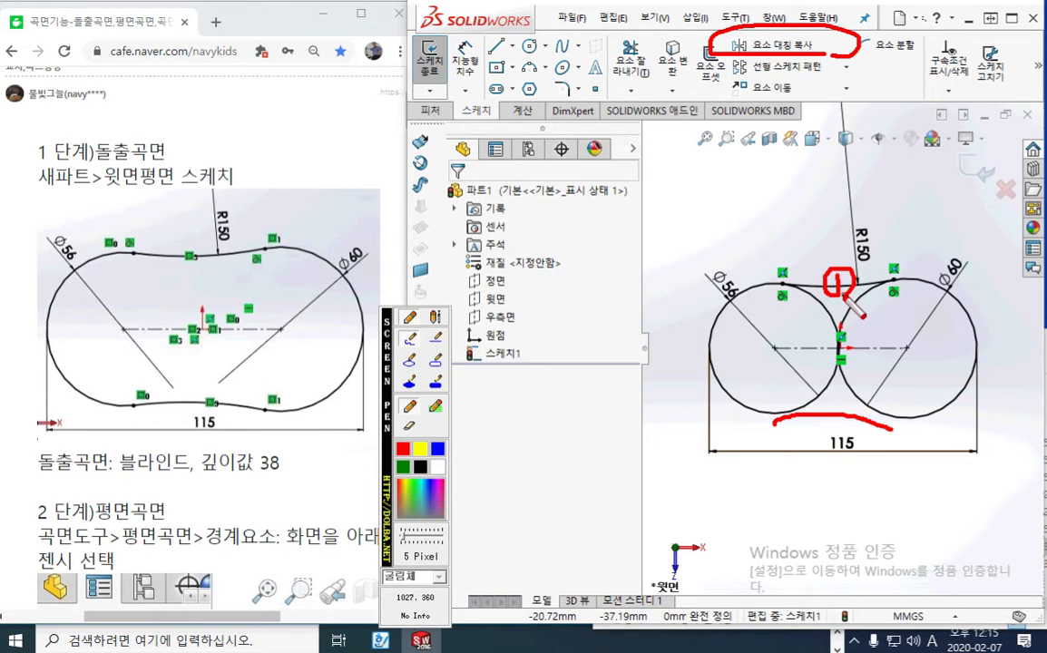
pyautogui.moveTo(787, 348)
pyautogui.mouseDown()
pyautogui.moveTo(906, 353)
pyautogui.moveTo(868, 327)
pyautogui.moveTo(884, 352)
pyautogui.mouseUp()
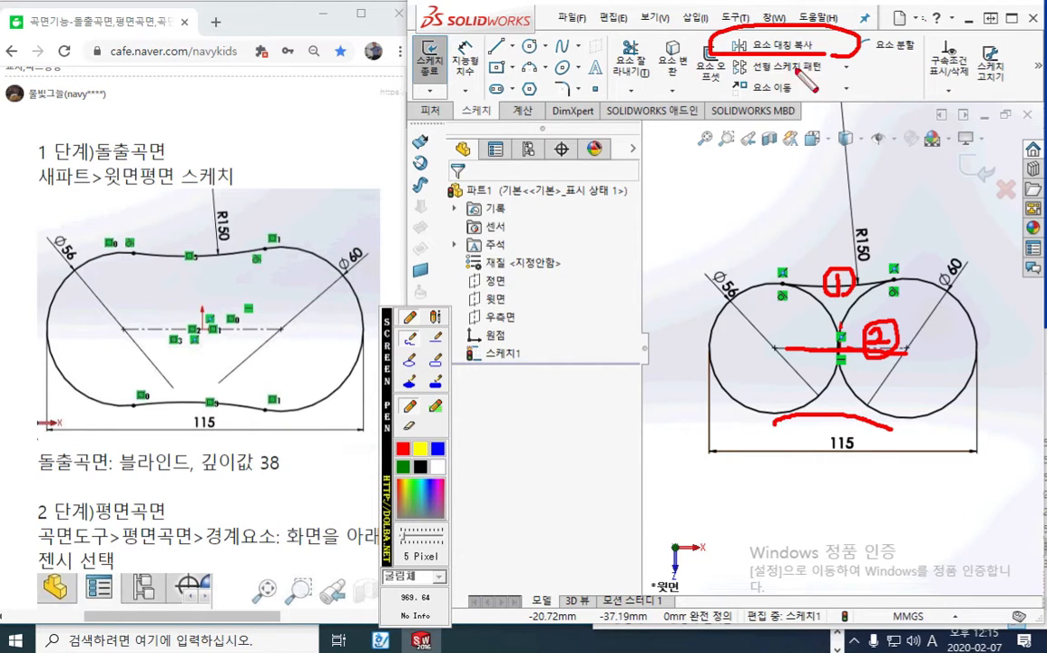
pyautogui.moveTo(873, 36)
pyautogui.mouseDown()
pyautogui.moveTo(885, 46)
pyautogui.moveTo(875, 60)
pyautogui.mouseUp()
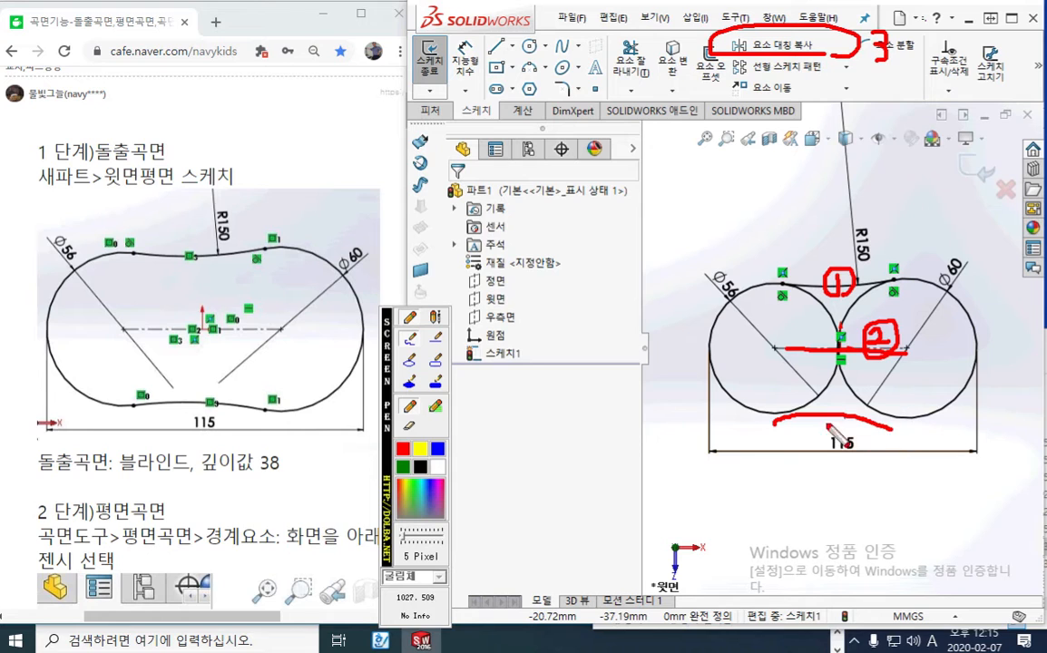
pyautogui.moveTo(822, 425)
pyautogui.mouseDown()
pyautogui.moveTo(847, 424)
pyautogui.moveTo(828, 446)
pyautogui.mouseUp()
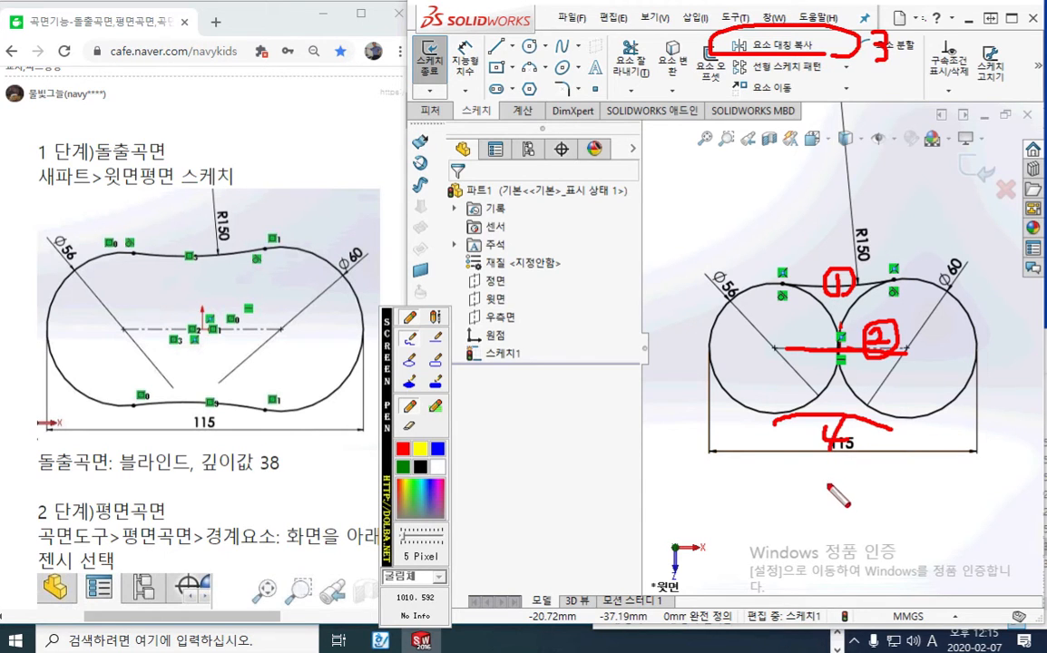
pyautogui.press('Escape')
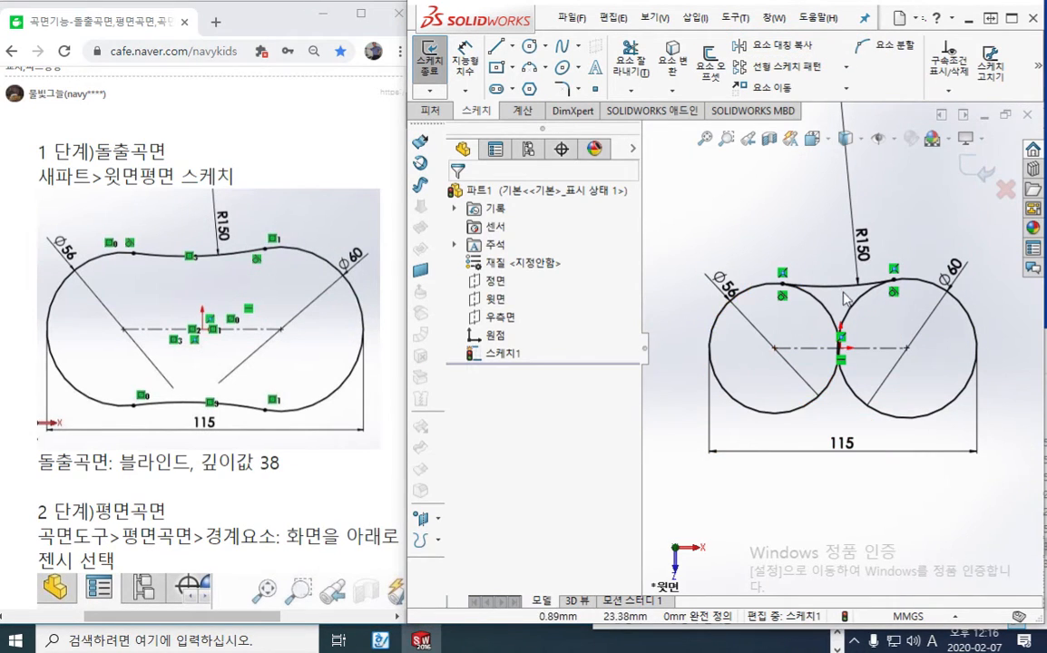
# Mirror the upper R150 arc about the horizontal centerline between the two circle centers
pyautogui.click(842, 287)
pyautogui.keyDown('ctrl'); pyautogui.click(813, 348); pyautogui.keyUp('ctrl')
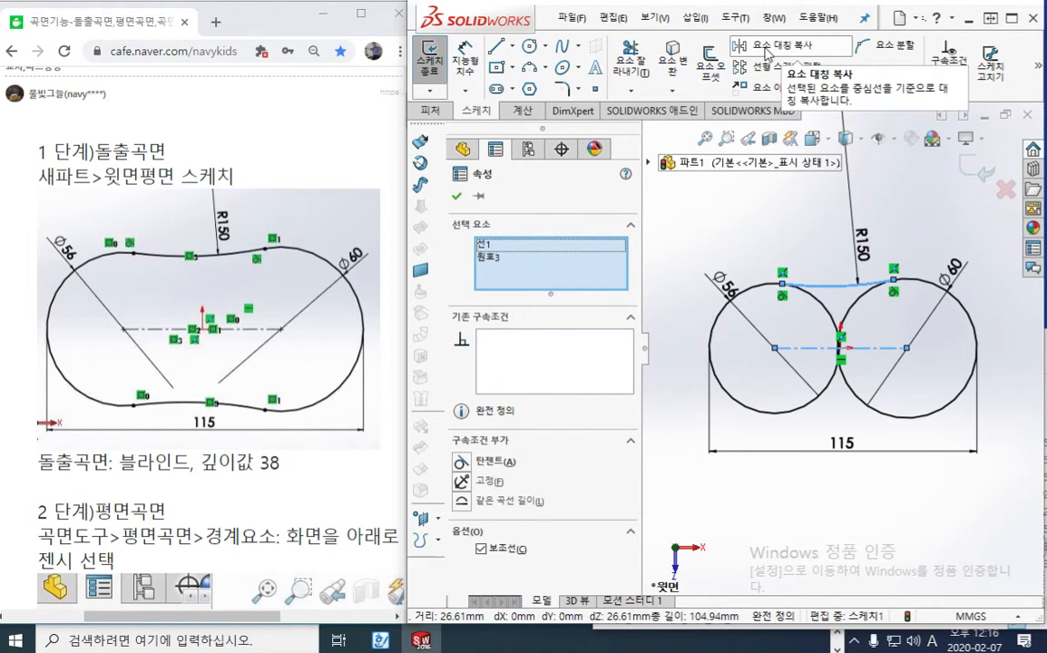
pyautogui.click(767, 50)
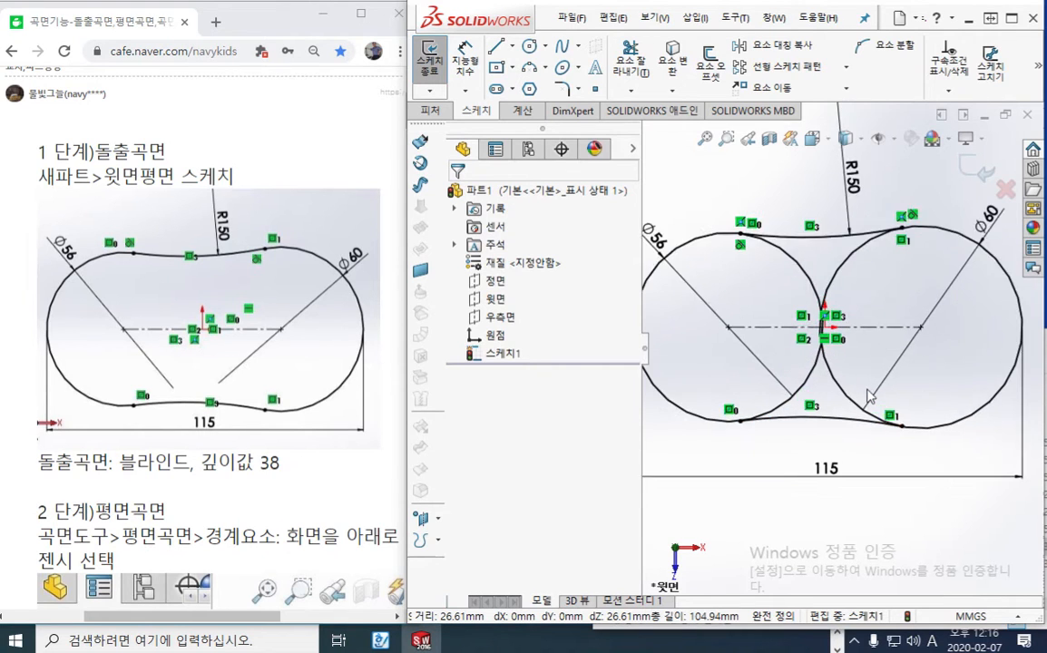
pyautogui.scroll(-3, 852, 363)
pyautogui.press('F12')
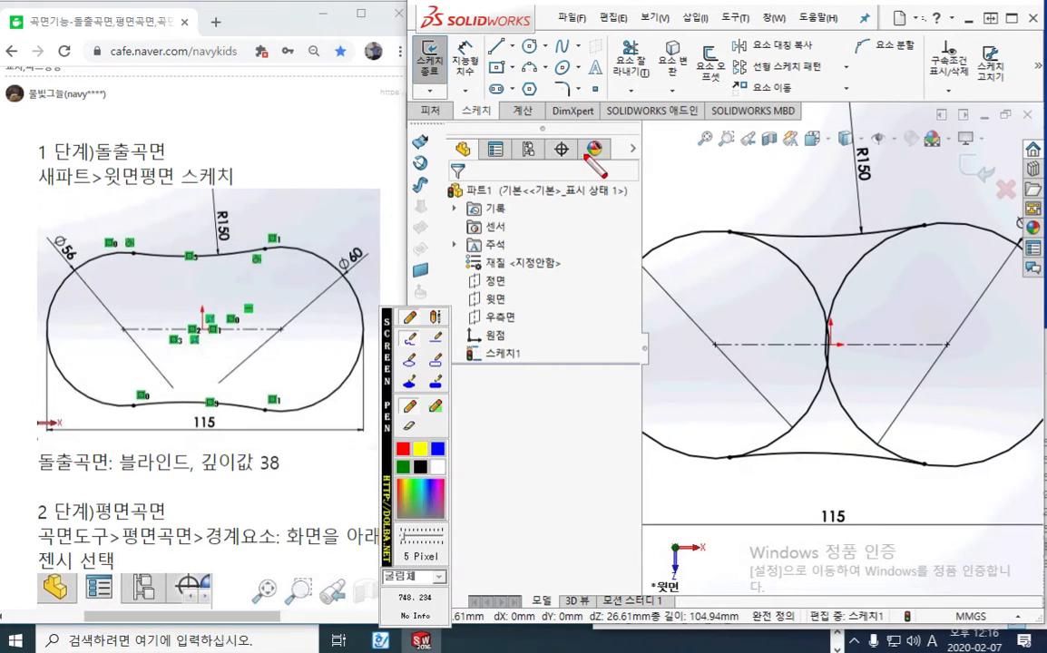
pyautogui.moveTo(657, 76)
pyautogui.mouseDown()
pyautogui.moveTo(661, 38)
pyautogui.moveTo(619, 125)
pyautogui.moveTo(640, 143)
pyautogui.mouseUp()
pyautogui.moveTo(660, 102)
pyautogui.mouseDown()
pyautogui.moveTo(659, 113)
pyautogui.moveTo(677, 113)
pyautogui.mouseUp()
pyautogui.moveTo(655, 126)
pyautogui.mouseDown()
pyautogui.moveTo(685, 124)
pyautogui.moveTo(666, 127)
pyautogui.mouseUp()
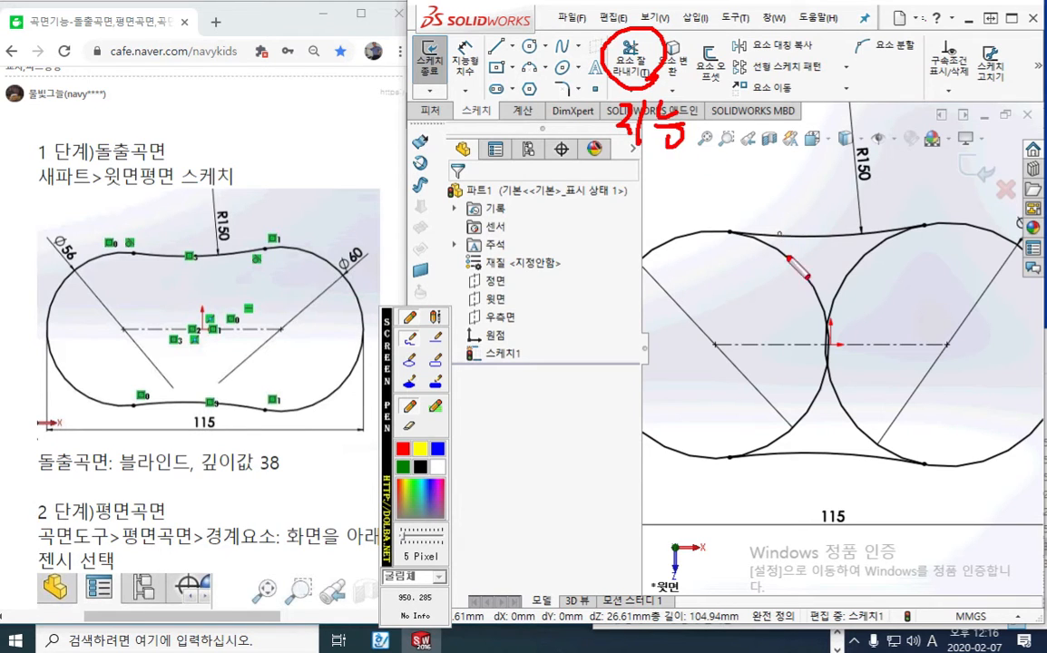
pyautogui.moveTo(746, 283)
pyautogui.mouseDown()
pyautogui.moveTo(829, 259)
pyautogui.moveTo(903, 286)
pyautogui.mouseUp()
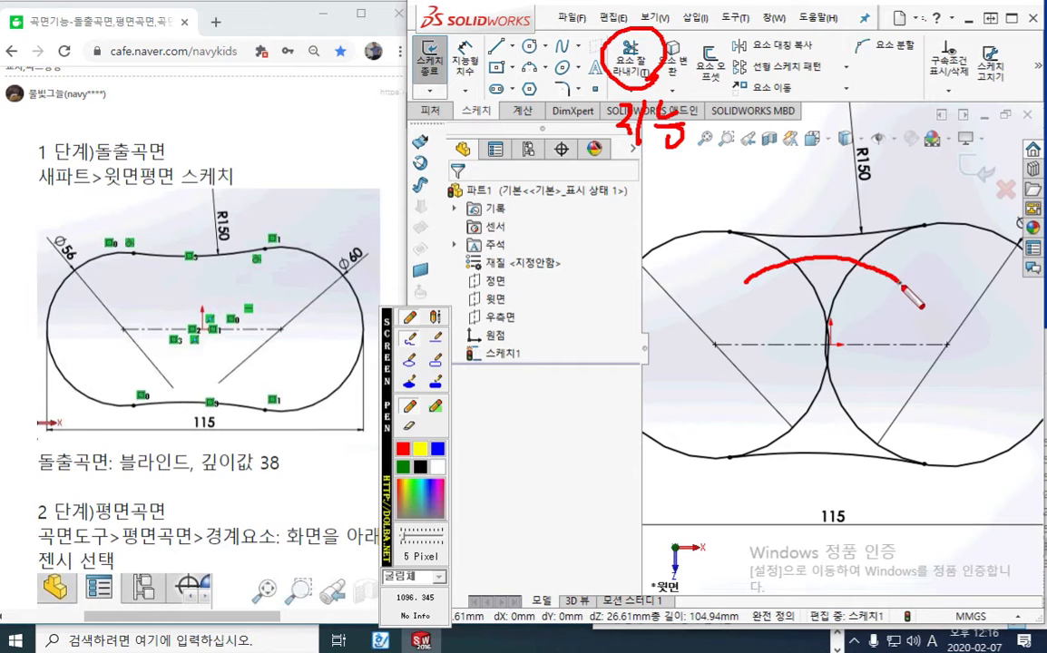
pyautogui.moveTo(884, 381)
pyautogui.mouseDown()
pyautogui.moveTo(827, 408)
pyautogui.moveTo(778, 390)
pyautogui.mouseUp()
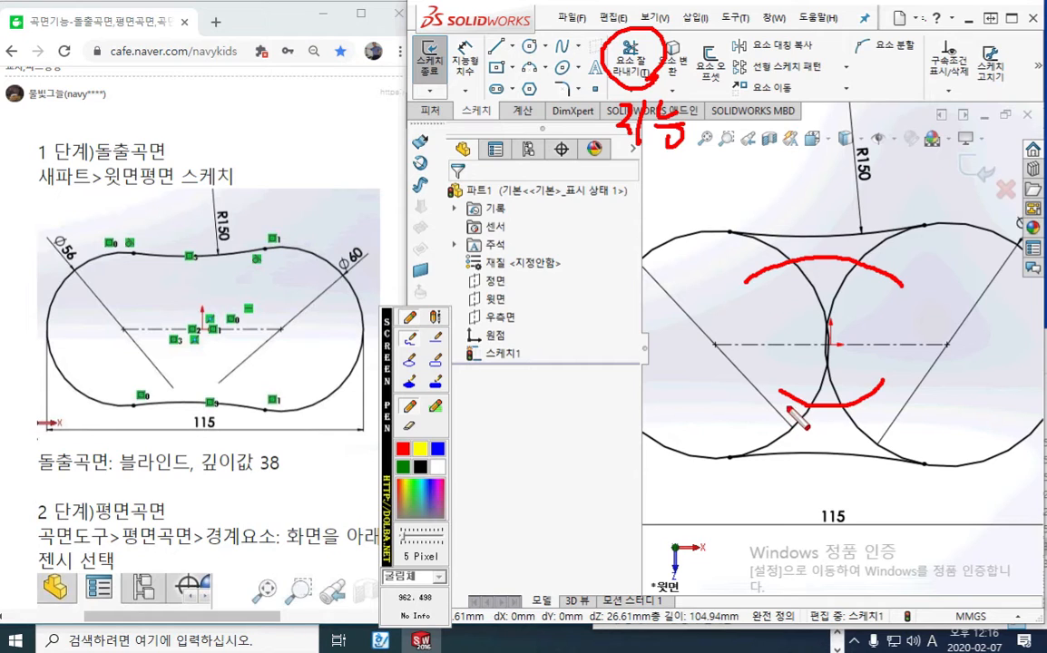
pyautogui.moveTo(833, 397)
pyautogui.mouseDown()
pyautogui.moveTo(819, 421)
pyautogui.moveTo(835, 417)
pyautogui.mouseUp()
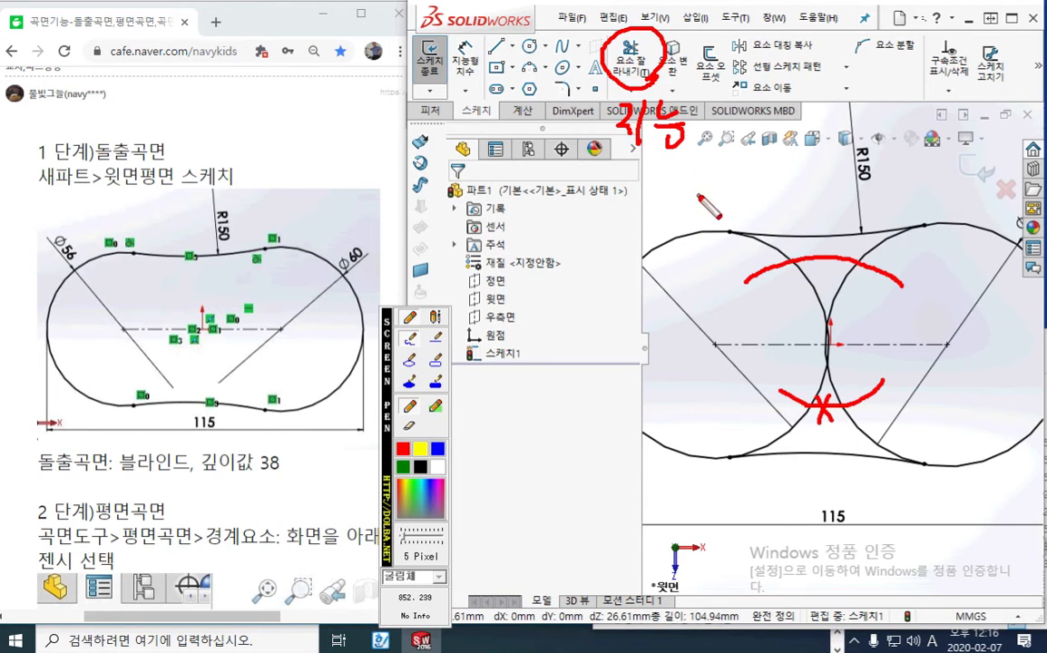
pyautogui.press('Escape')
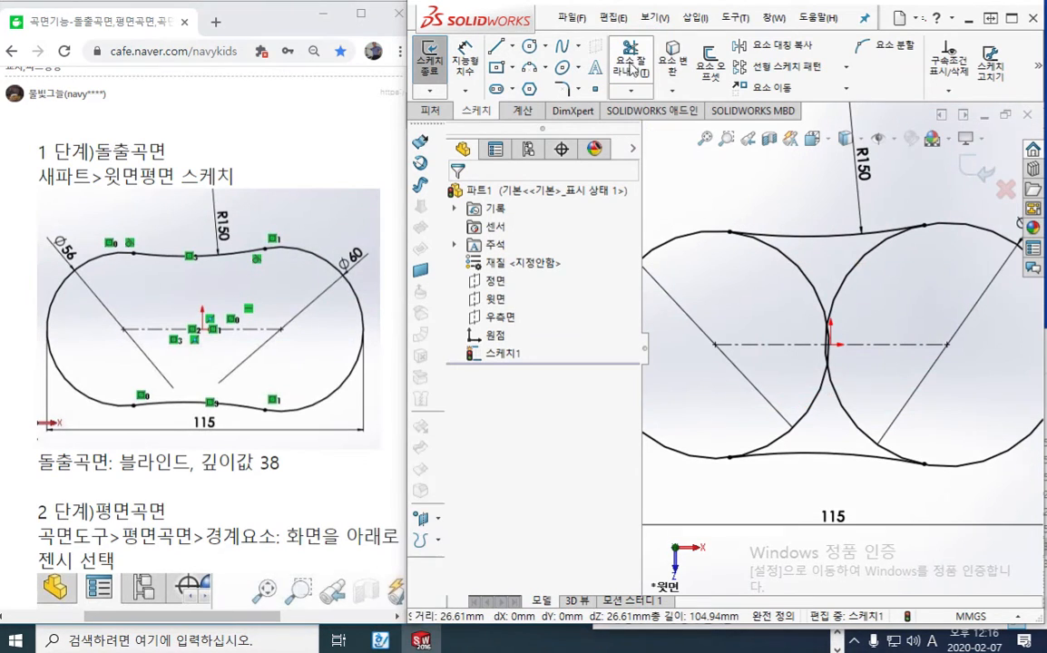
# Power-trim the upper inner portions of both circles below the upper R150 arc
pyautogui.click(631, 56)
pyautogui.click(478, 309)
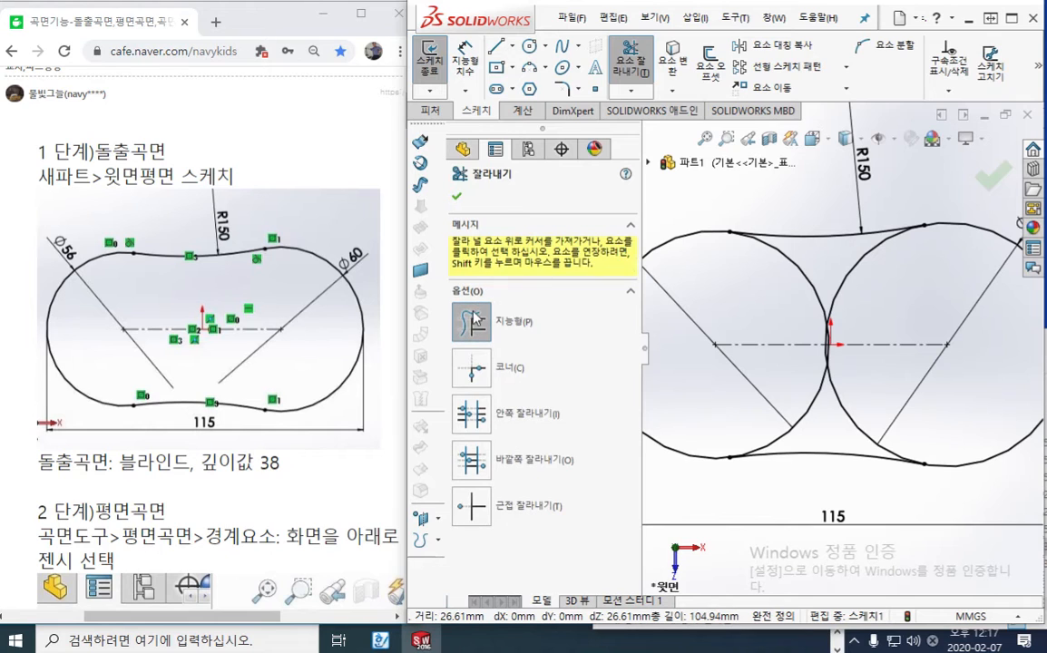
pyautogui.moveTo(676, 263); pyautogui.dragTo(902, 270)
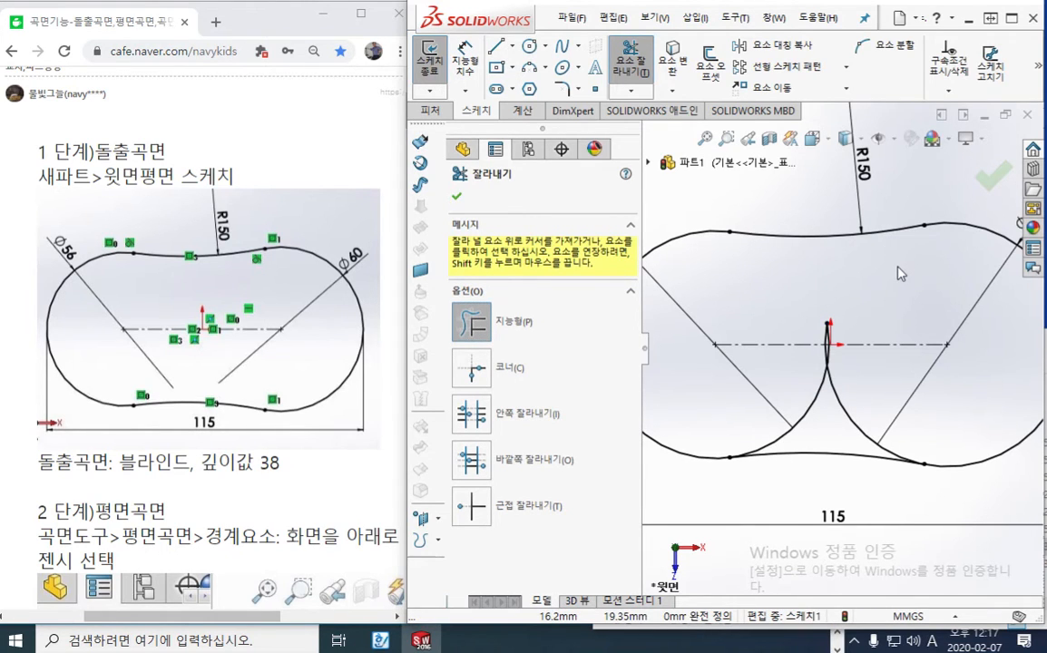
pyautogui.press('F12')
pyautogui.moveTo(985, 224)
pyautogui.mouseDown()
pyautogui.moveTo(666, 228)
pyautogui.moveTo(654, 262)
pyautogui.mouseUp()
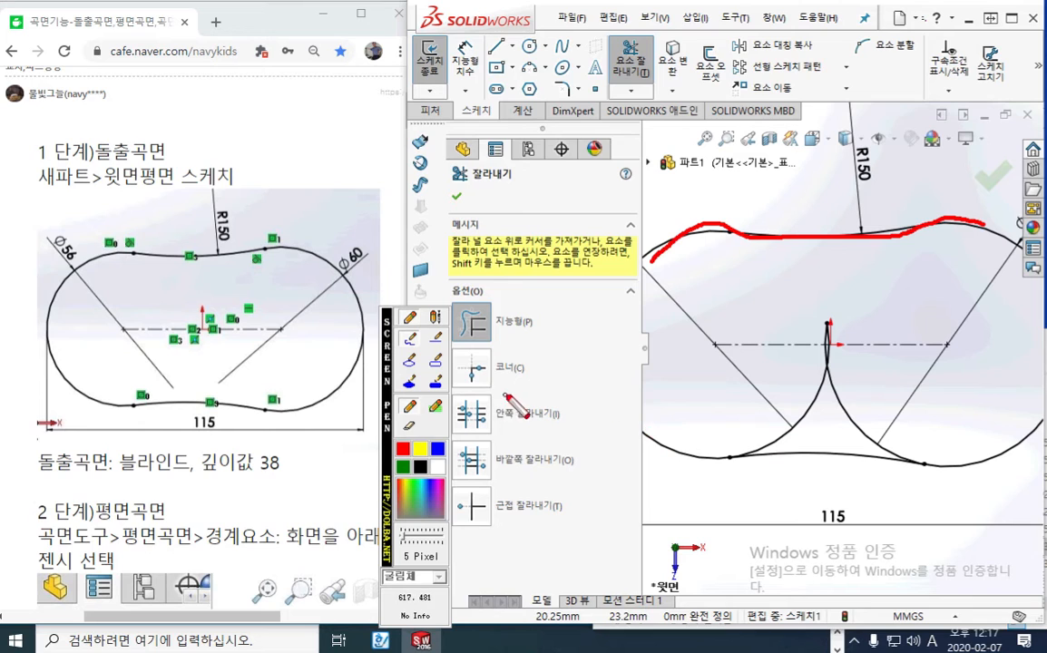
pyautogui.moveTo(505, 395)
pyautogui.mouseDown()
pyautogui.moveTo(467, 354)
pyautogui.moveTo(535, 399)
pyautogui.moveTo(593, 510)
pyautogui.moveTo(678, 497)
pyautogui.mouseUp()
pyautogui.moveTo(613, 392)
pyautogui.mouseDown()
pyautogui.moveTo(645, 437)
pyautogui.moveTo(697, 456)
pyautogui.moveTo(855, 455)
pyautogui.mouseUp()
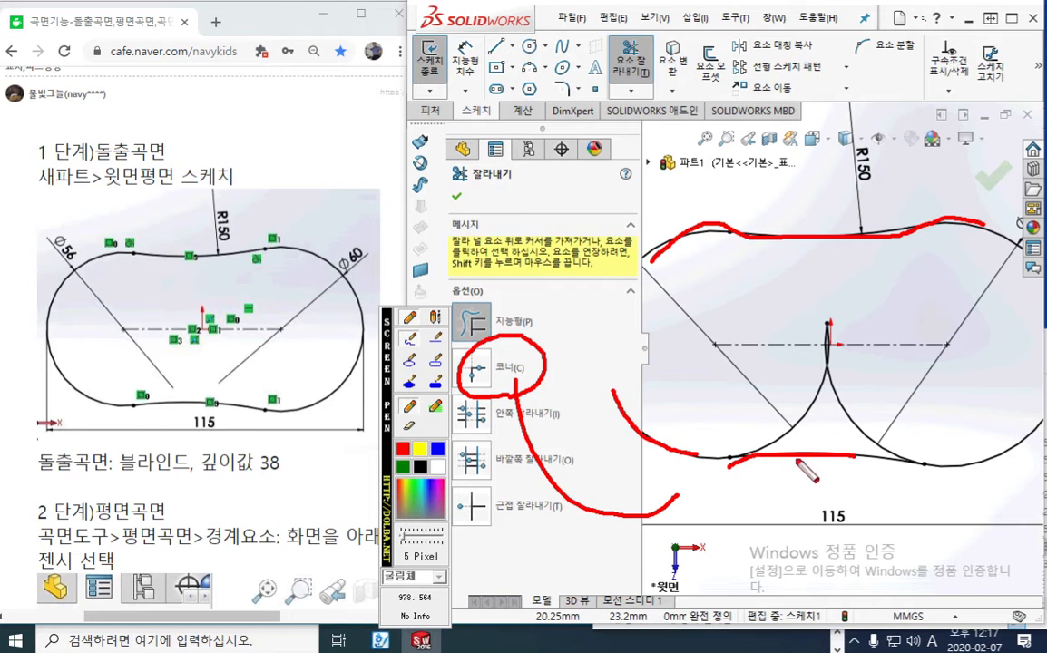
pyautogui.moveTo(738, 434)
pyautogui.mouseDown()
pyautogui.moveTo(803, 399)
pyautogui.moveTo(821, 368)
pyautogui.mouseUp()
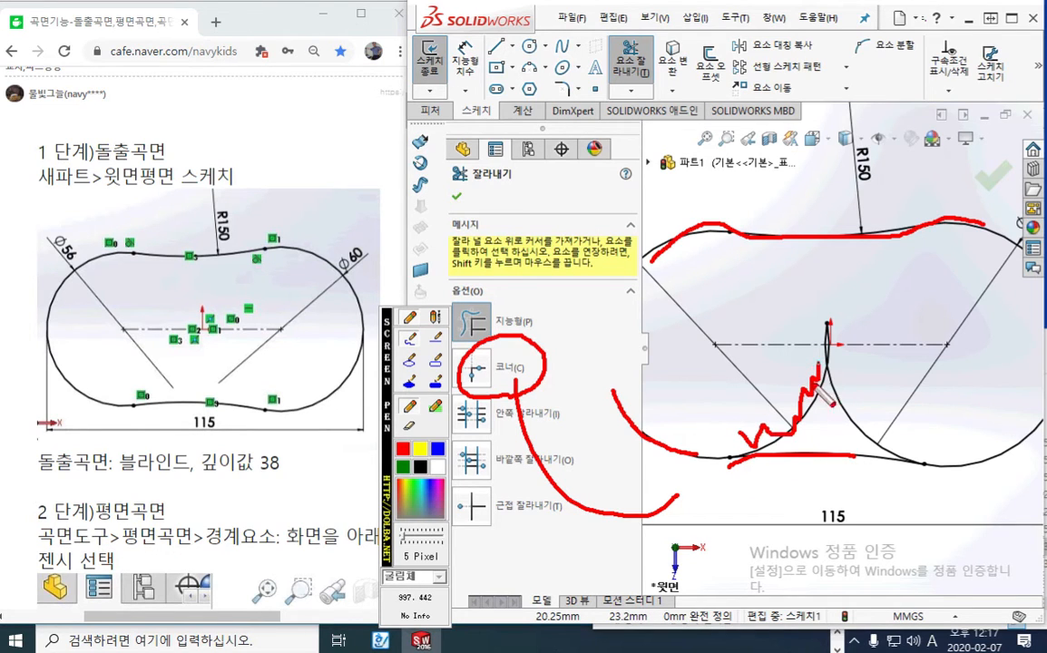
pyautogui.press('Escape')
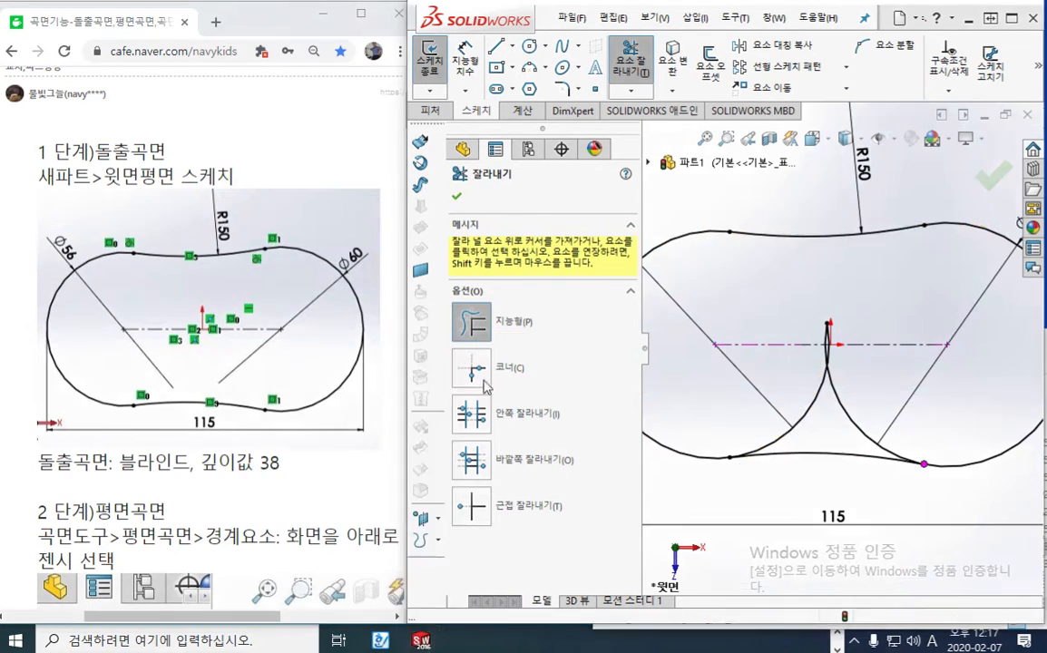
# Corner-trim the left and right circles against the lower mirrored arc to remove their remaining inner segments, and end trimming
pyautogui.click(473, 374)
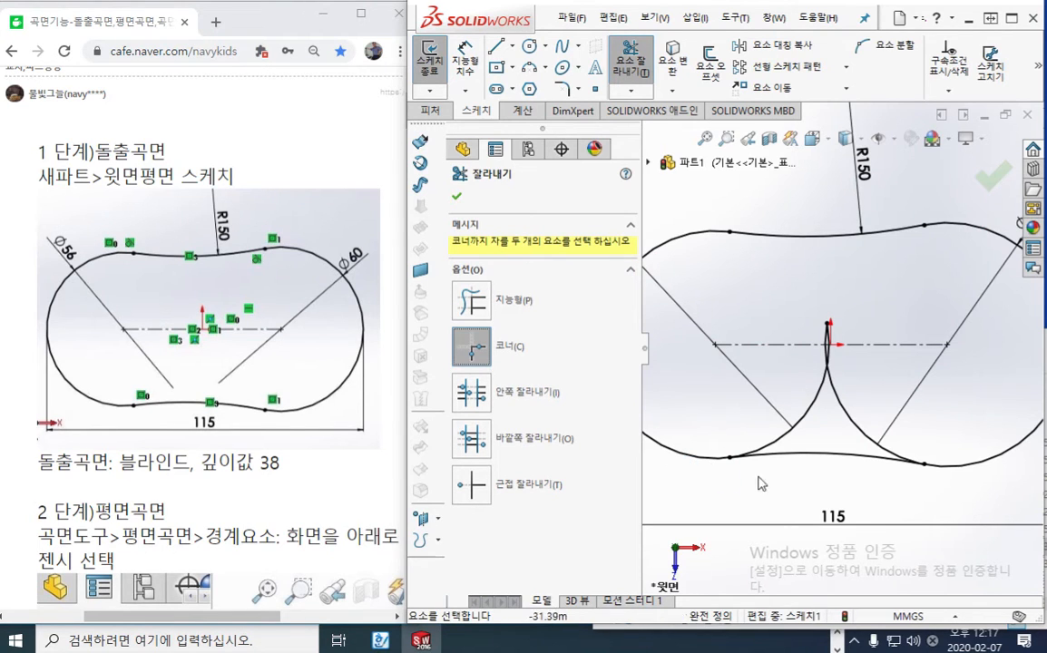
pyautogui.click(803, 455)
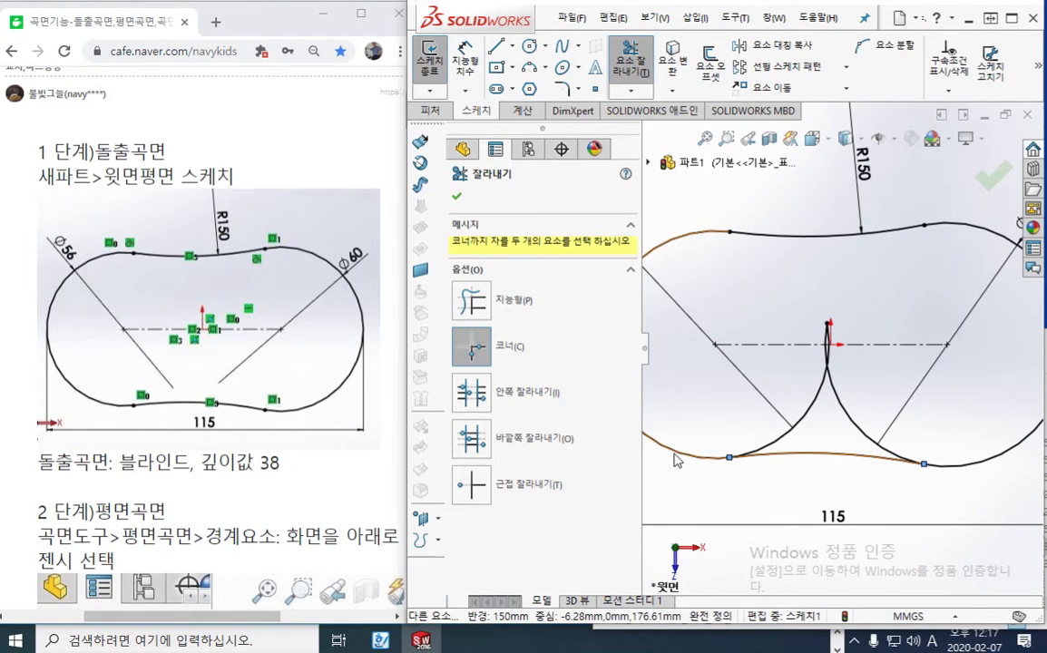
pyautogui.click(674, 452)
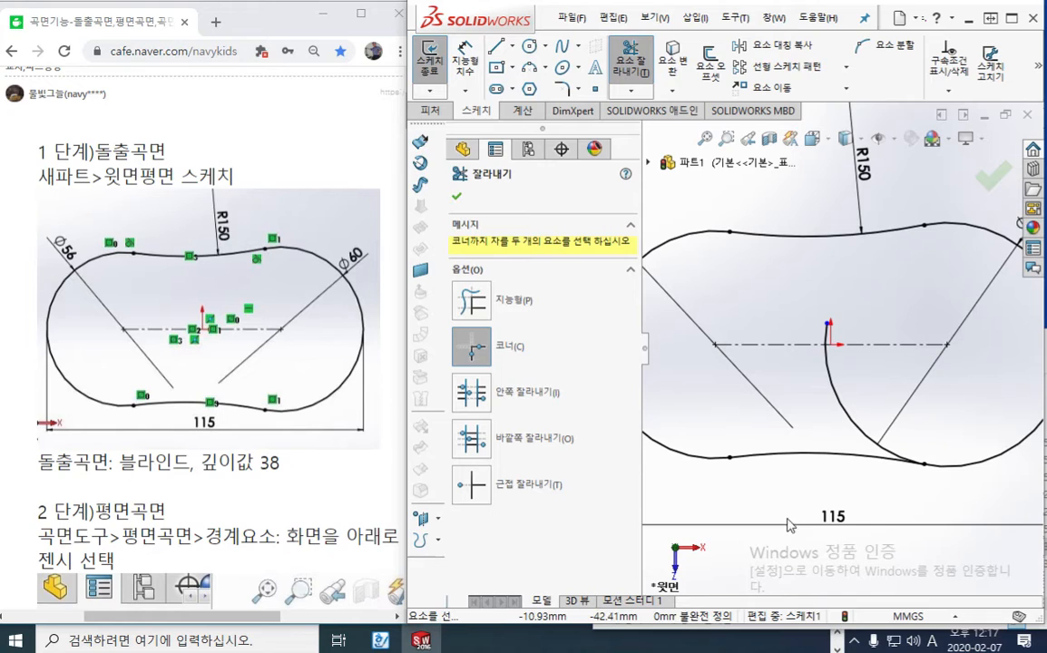
pyautogui.click(1000, 465)
pyautogui.click(853, 458)
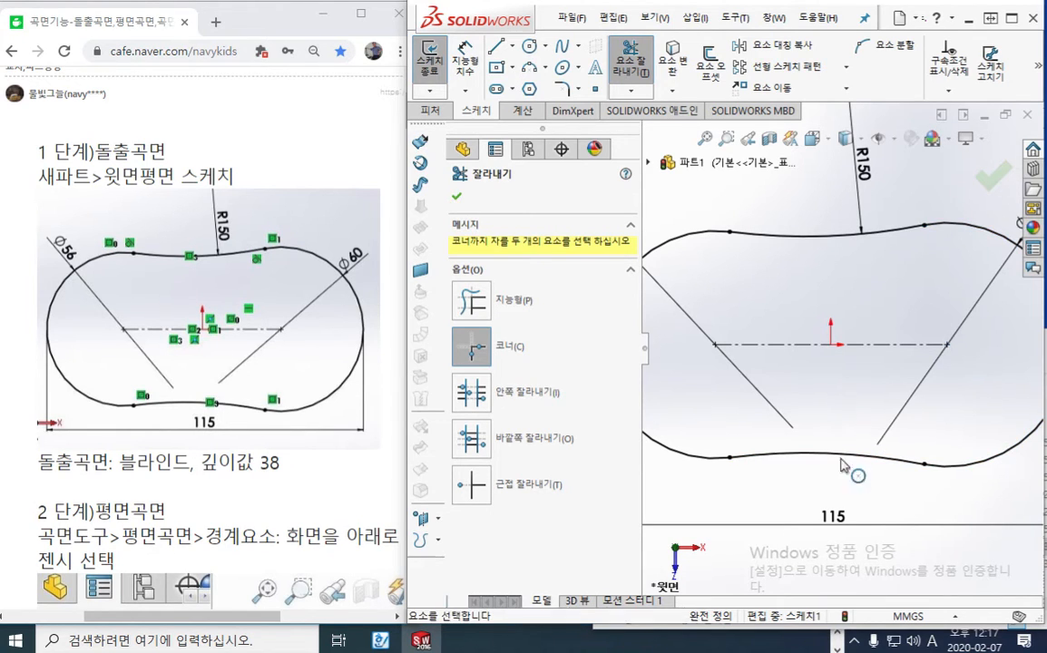
pyautogui.keyDown('ctrl'); pyautogui.moveTo(843, 509); pyautogui.dragTo(837, 499, button='middle'); pyautogui.keyUp('ctrl')
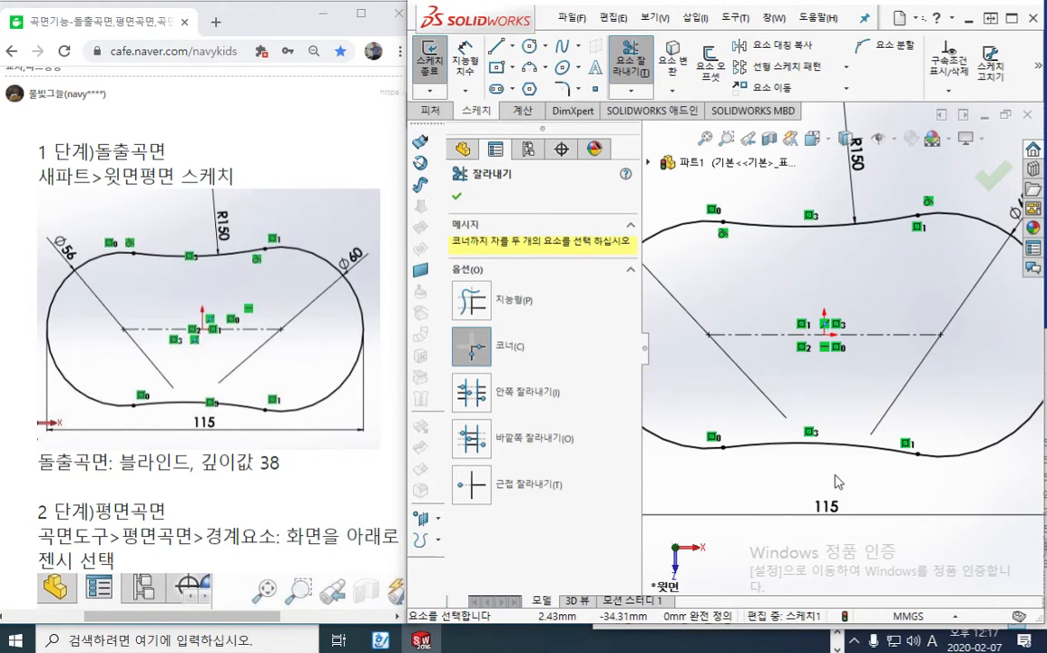
pyautogui.scroll(2, 852, 474)
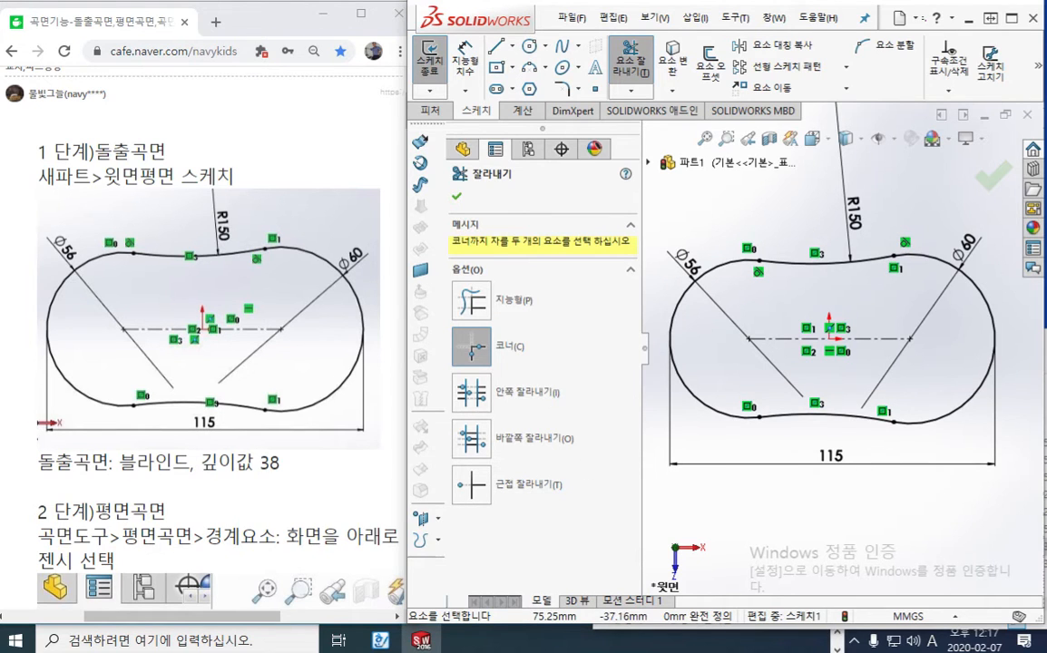
pyautogui.press('Escape')
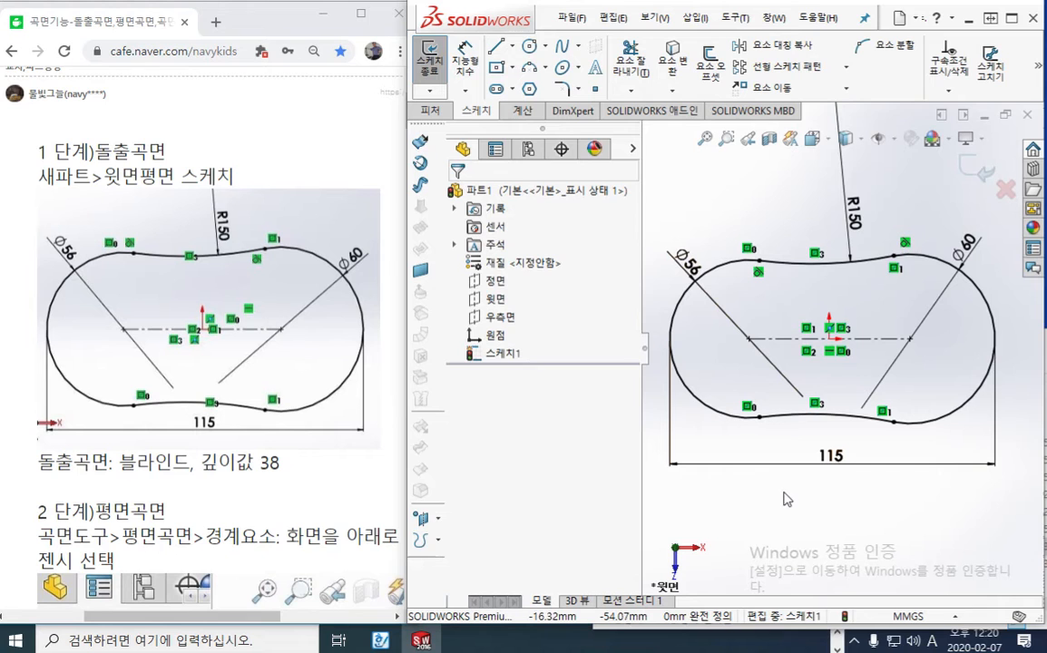
# Maximize the modeling window and open the list of available toolbars
pyautogui.click(1012, 18)
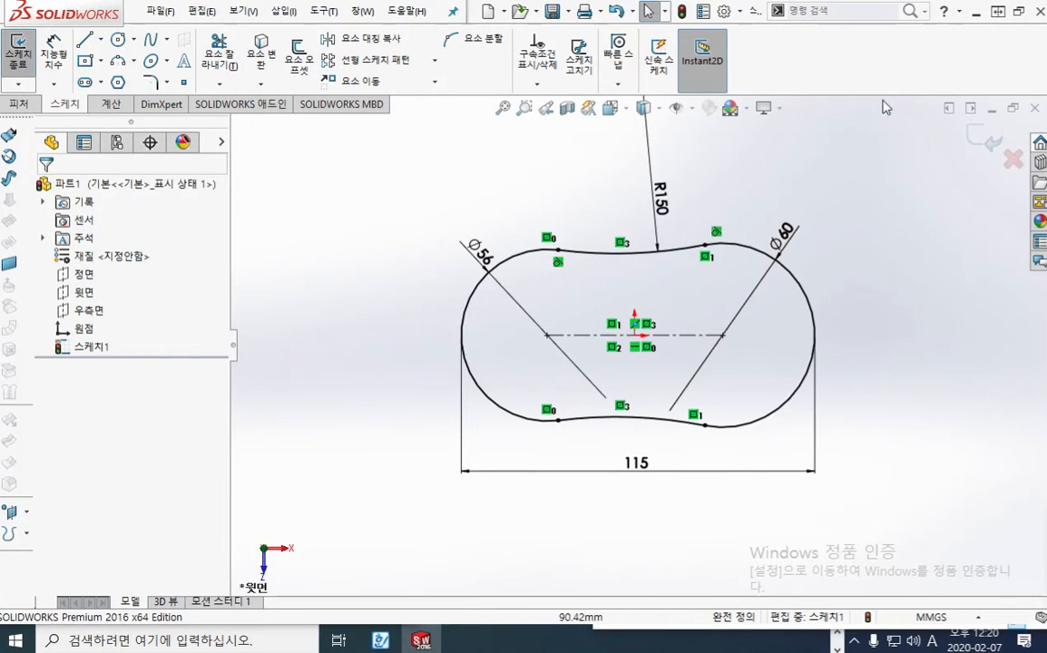
pyautogui.rightClick(836, 76)
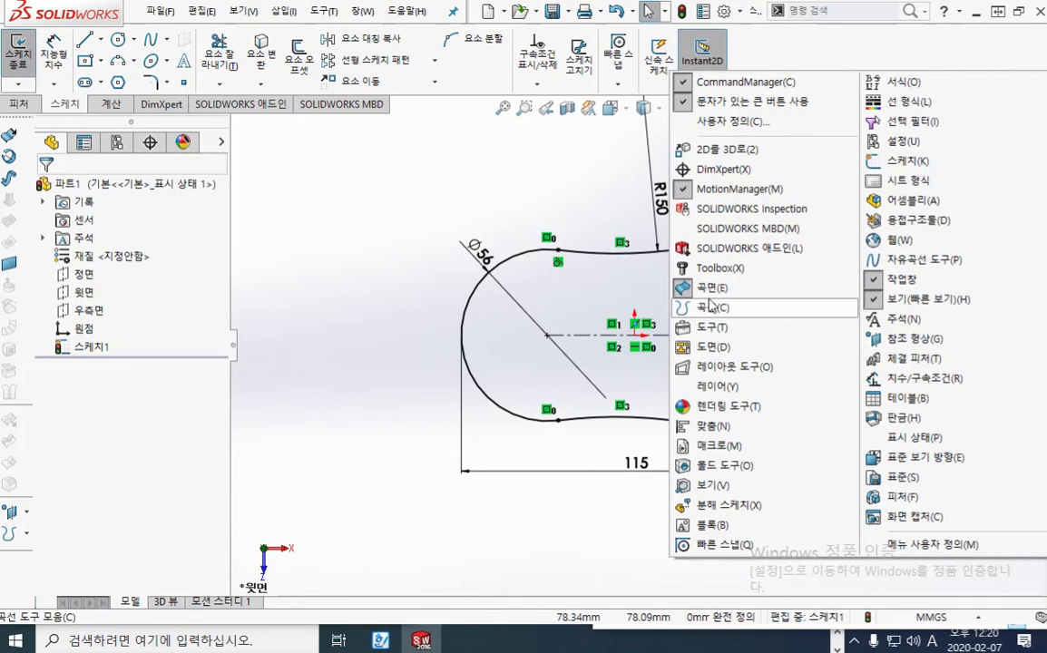
pyautogui.hotkey('ctrl', 'F12')
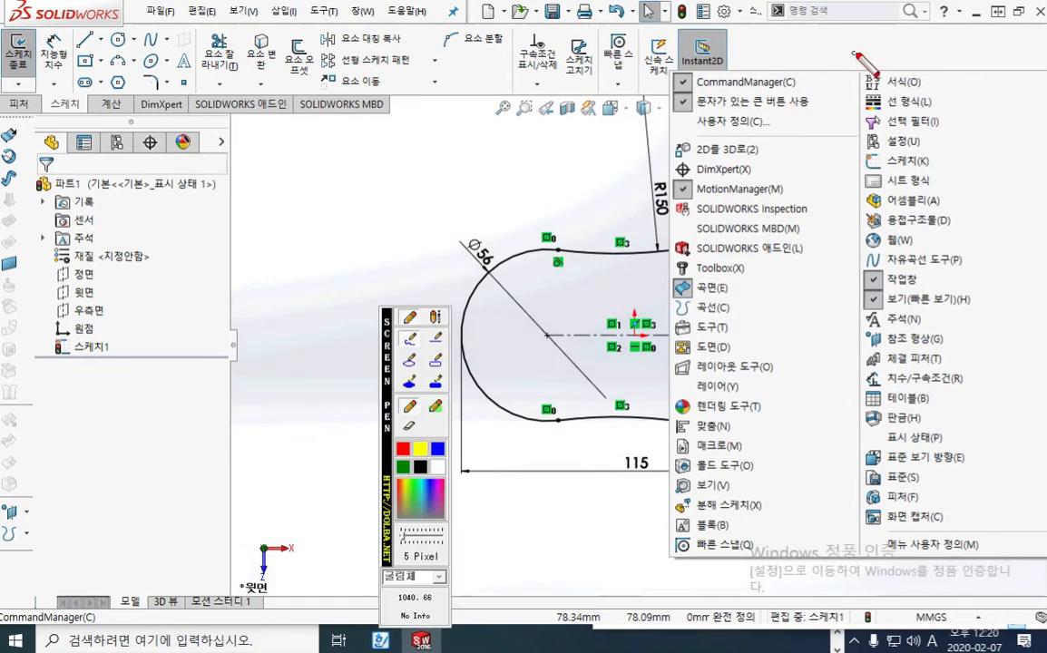
pyautogui.moveTo(835, 43)
pyautogui.mouseDown()
pyautogui.moveTo(850, 51)
pyautogui.moveTo(873, 36)
pyautogui.moveTo(871, 45)
pyautogui.moveTo(839, 41)
pyautogui.moveTo(829, 22)
pyautogui.moveTo(834, 42)
pyautogui.moveTo(800, 47)
pyautogui.moveTo(853, 73)
pyautogui.mouseUp()
pyautogui.moveTo(689, 304)
pyautogui.mouseDown()
pyautogui.moveTo(660, 301)
pyautogui.moveTo(650, 283)
pyautogui.moveTo(753, 285)
pyautogui.moveTo(740, 310)
pyautogui.mouseUp()
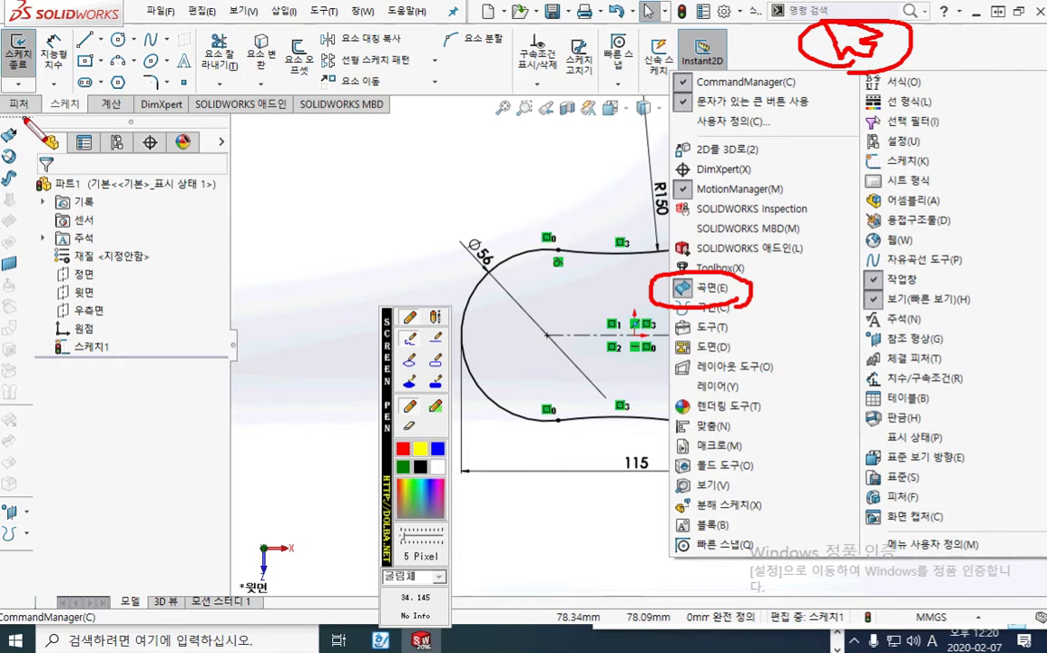
# Dismiss the toolbar list, reopen it and display the Surfaces toolbar
pyautogui.moveTo(26, 120)
pyautogui.mouseDown()
pyautogui.moveTo(25, 331)
pyautogui.moveTo(4, 362)
pyautogui.moveTo(5, 119)
pyautogui.moveTo(30, 116)
pyautogui.mouseUp()
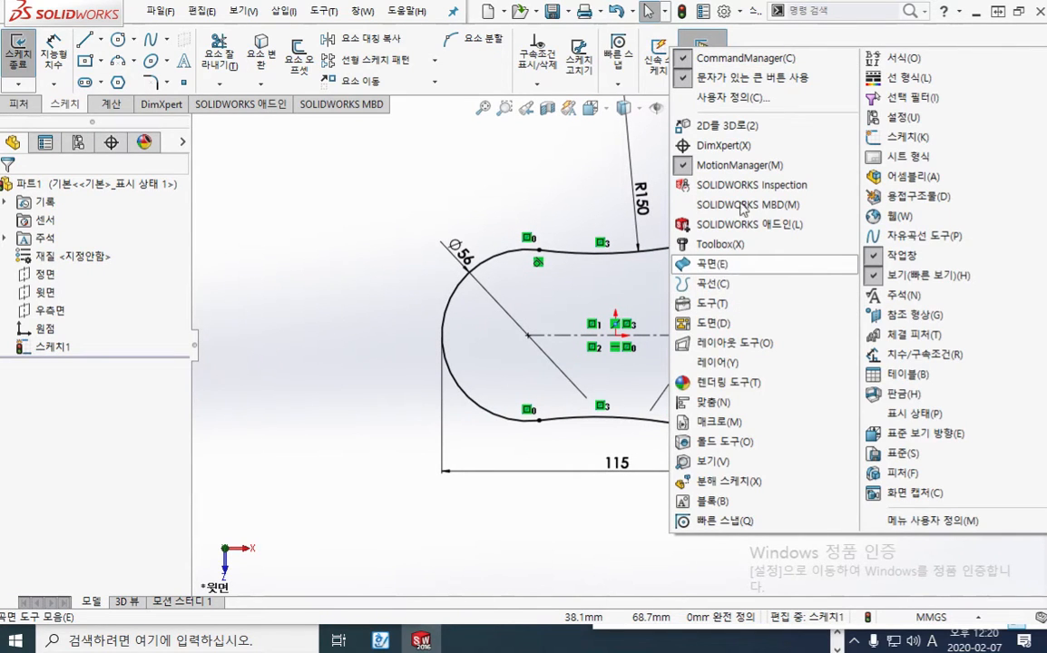
pyautogui.click(794, 42)
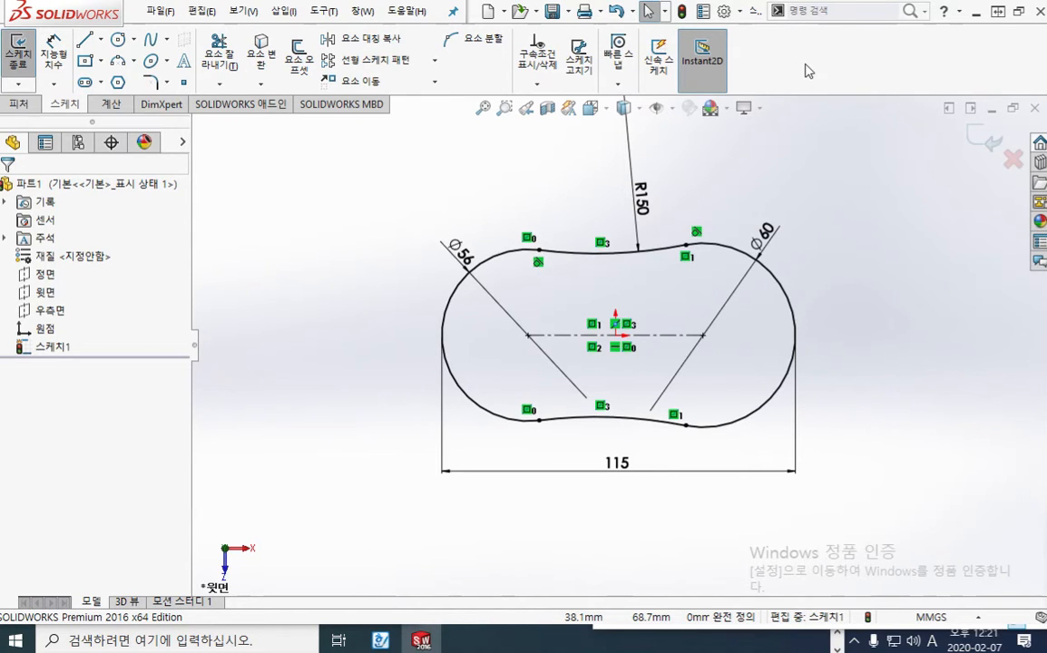
pyautogui.rightClick(727, 60)
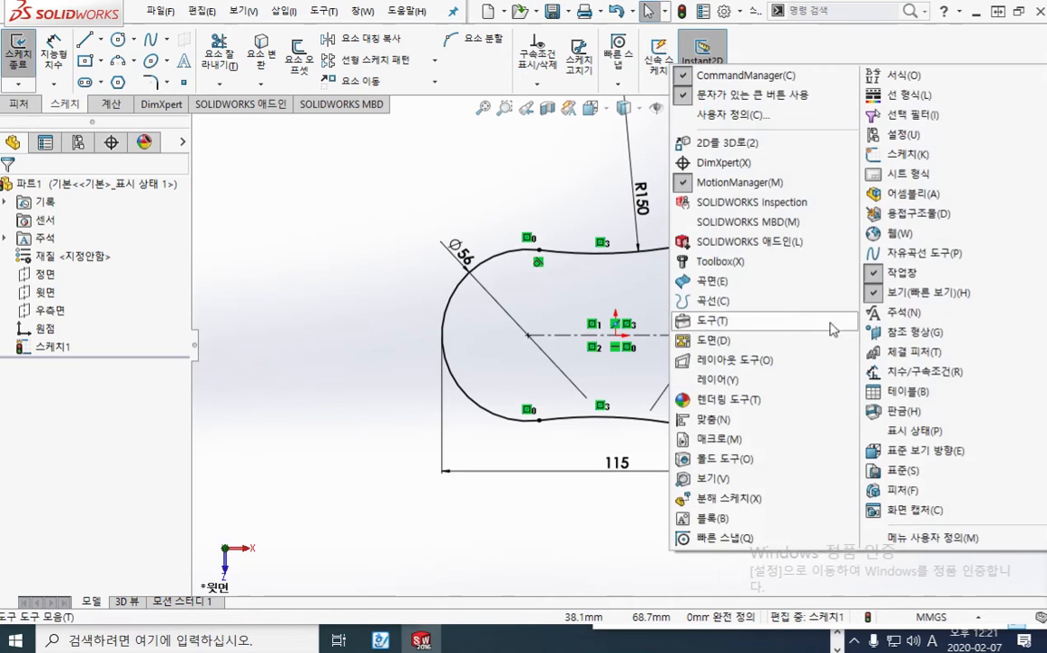
pyautogui.click(719, 284)
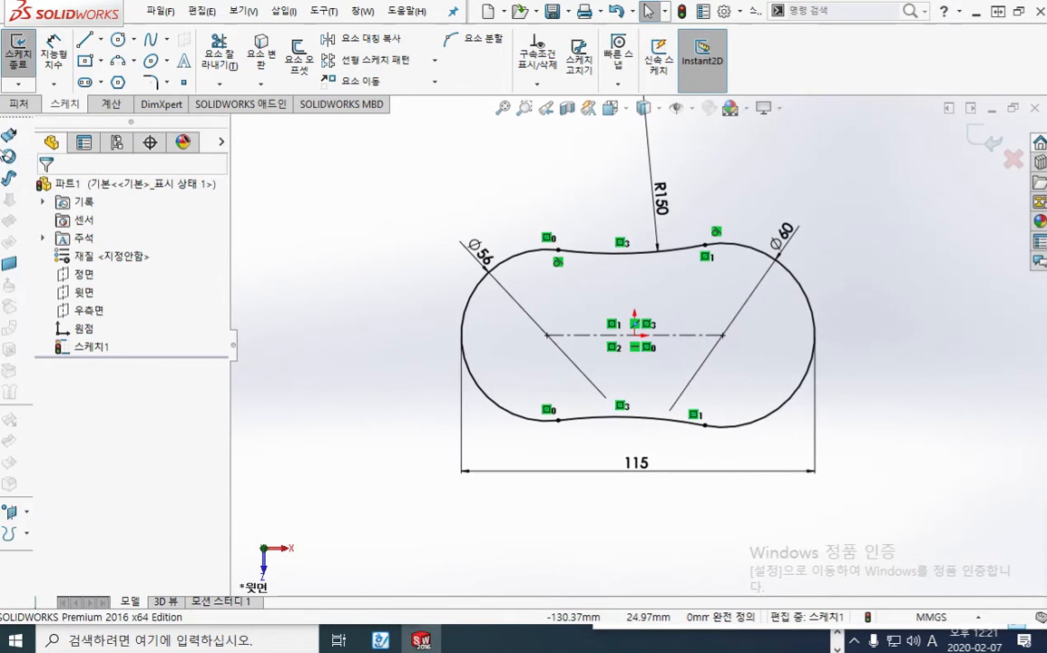
# Start an Extruded Surface from the finished sketch and bring up the tutorial's blind depth instruction beside the model
pyautogui.click(15, 143)
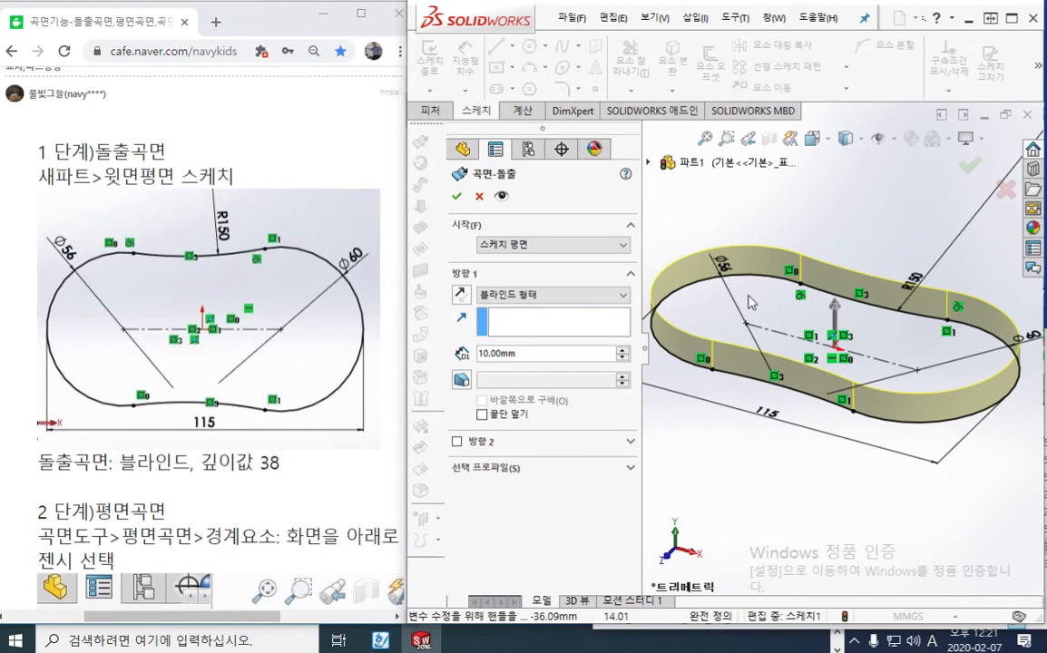
pyautogui.scroll(1, 750, 302)
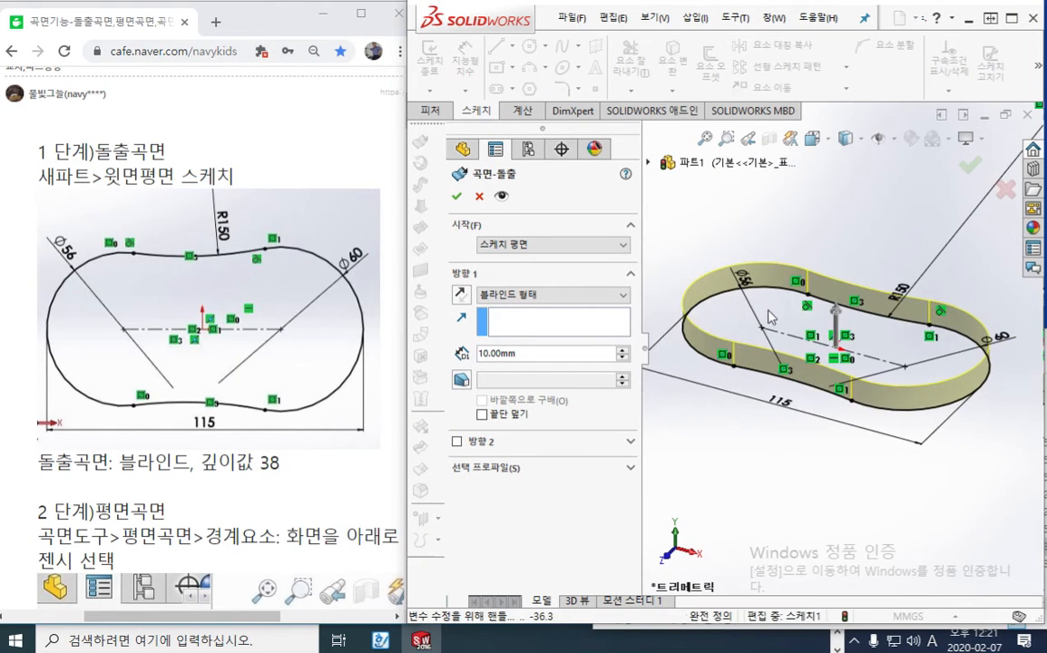
pyautogui.keyDown('ctrl'); pyautogui.moveTo(769, 311); pyautogui.dragTo(798, 303, button='middle'); pyautogui.keyUp('ctrl')
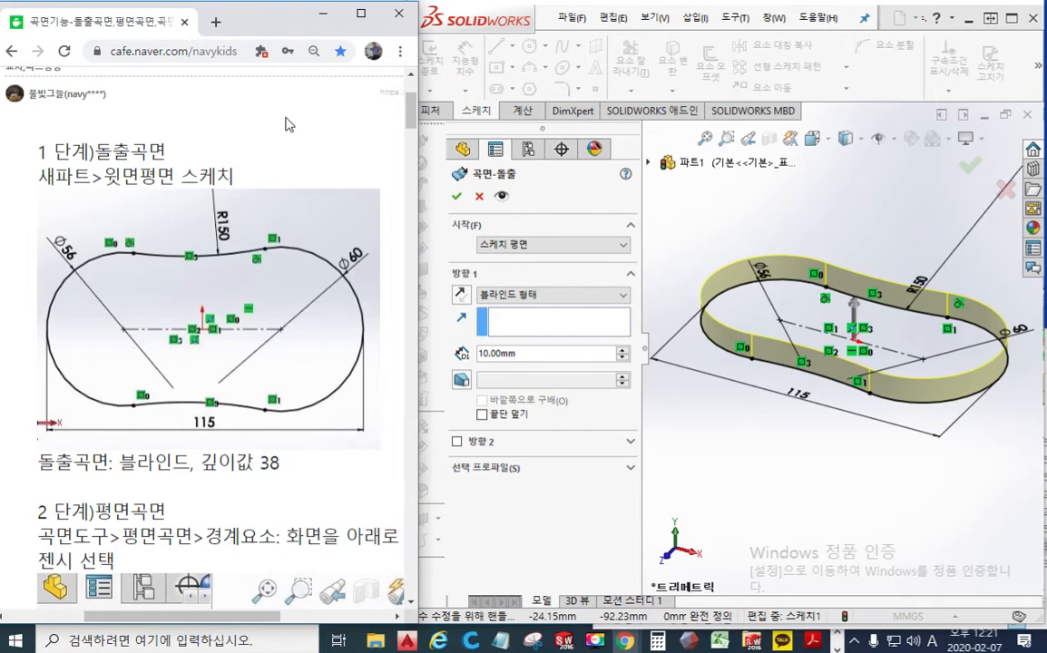
pyautogui.scroll(-1, 315, 316)
pyautogui.scroll(-6, 315, 315)
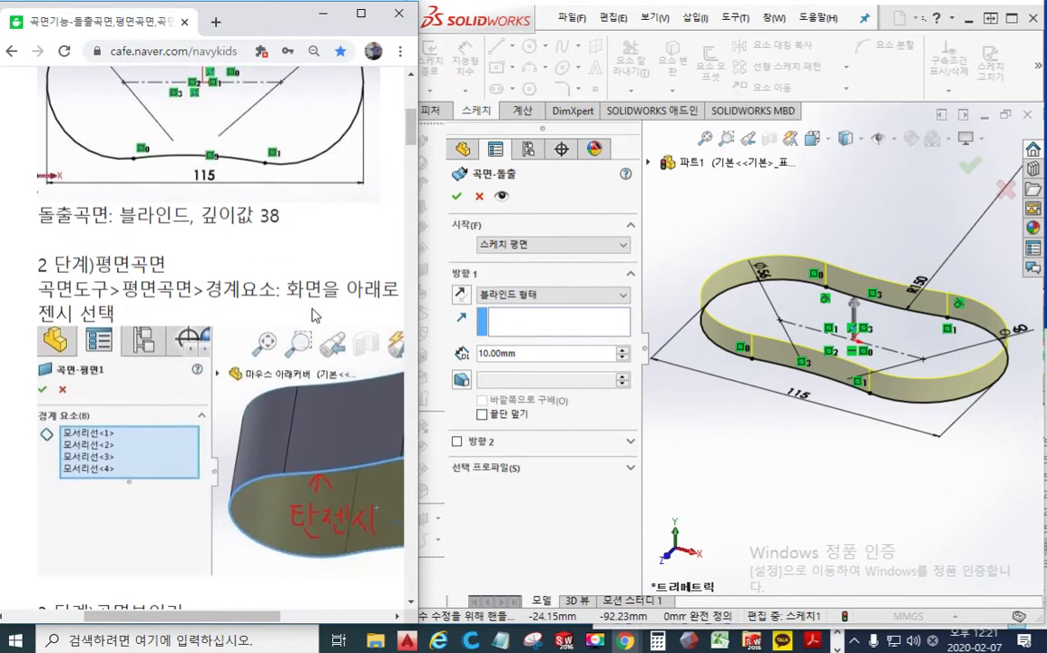
pyautogui.scroll(1, 208, 188)
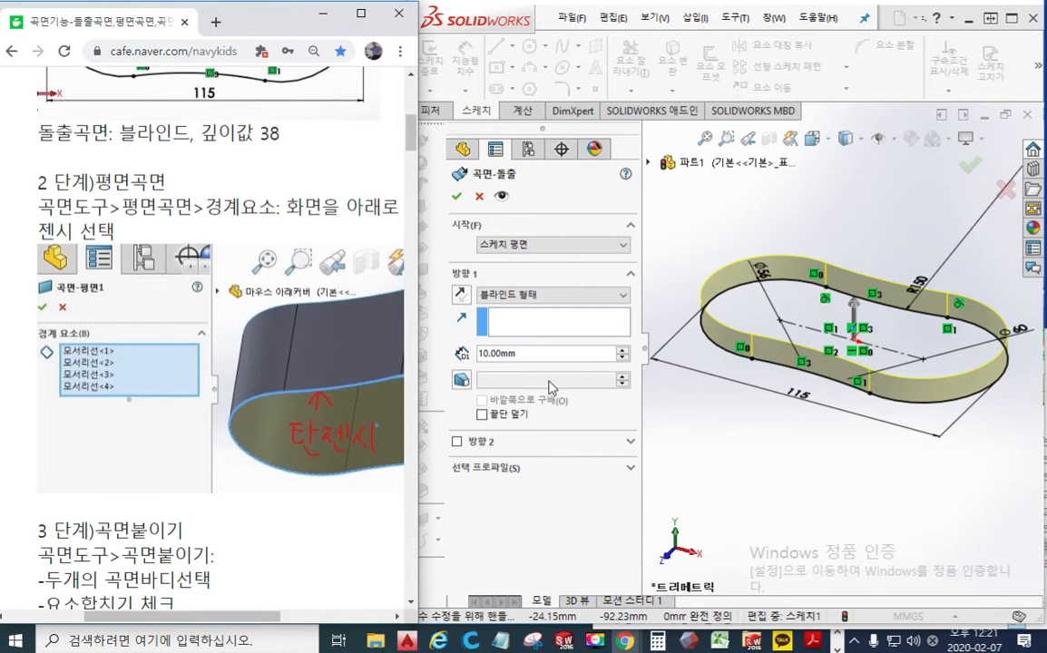
pyautogui.press('F2')
pyautogui.moveTo(190, 142); pyautogui.dragTo(289, 154)
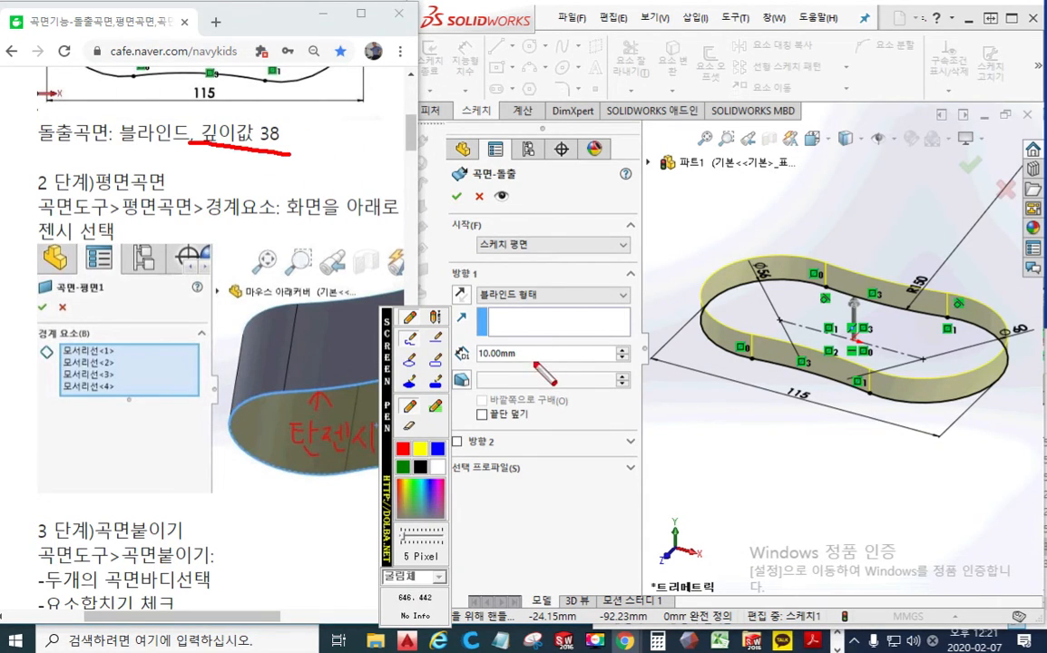
pyautogui.moveTo(525, 343)
pyautogui.mouseDown()
pyautogui.moveTo(473, 347)
pyautogui.moveTo(508, 368)
pyautogui.moveTo(535, 365)
pyautogui.mouseUp()
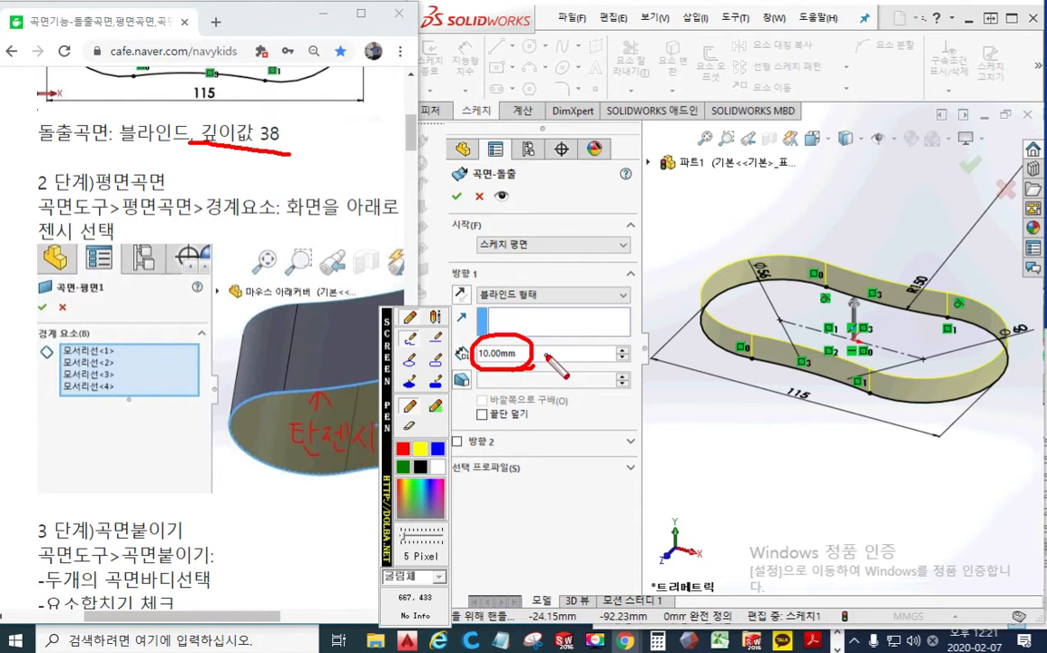
pyautogui.press('F2')
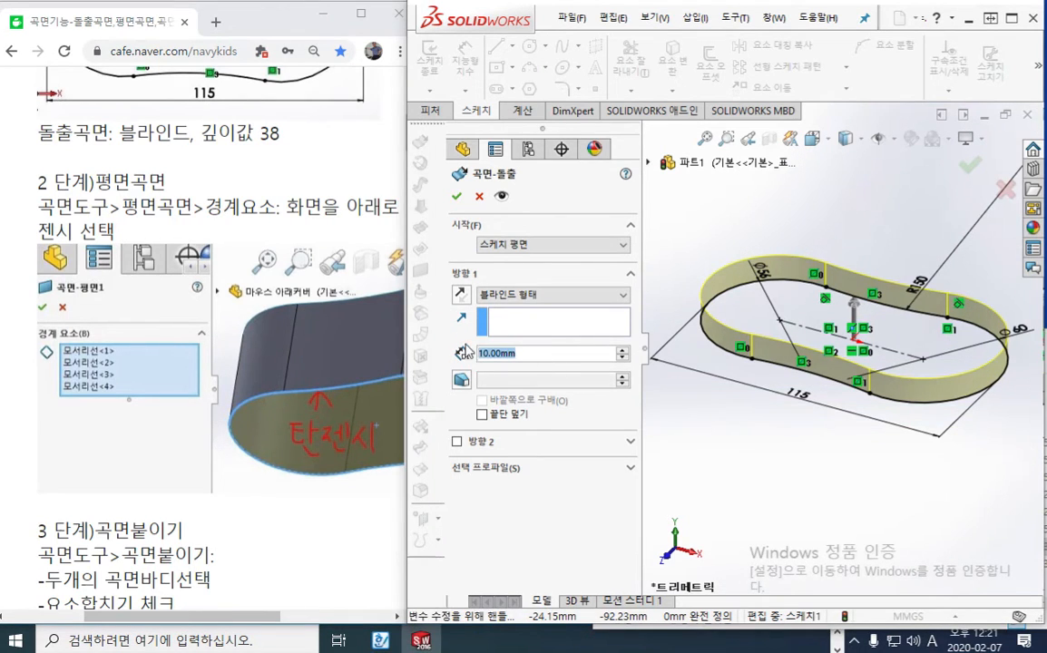
# Set the blind surface extrusion's depth to 38 mm, accept it and clear the selection
pyautogui.doubleClick(541, 354)
pyautogui.write('38')
pyautogui.press('Return')
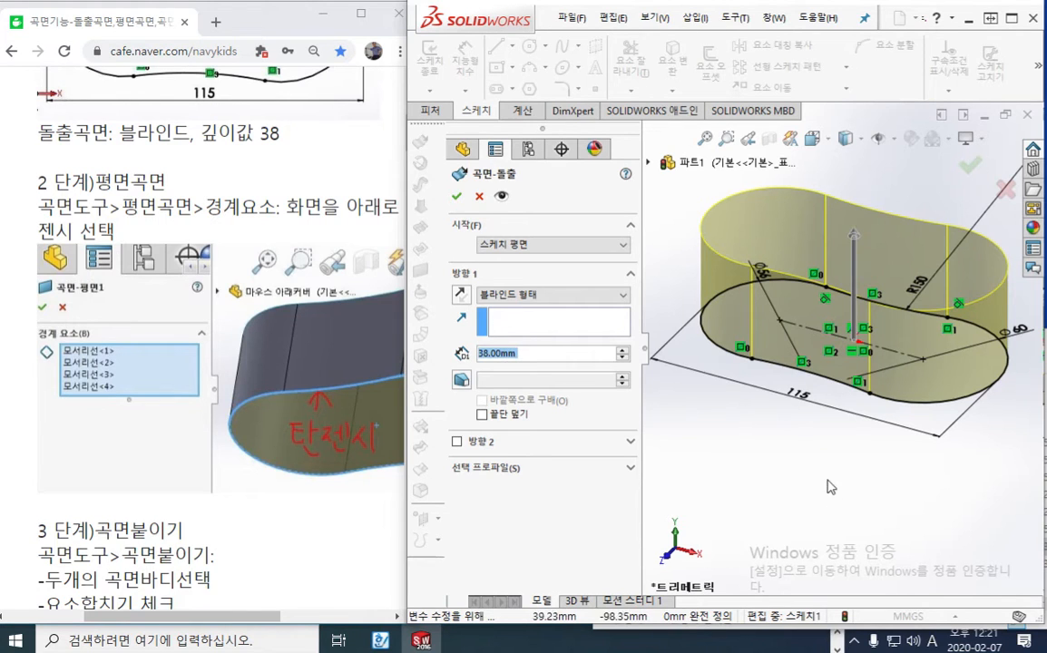
pyautogui.press('Return')
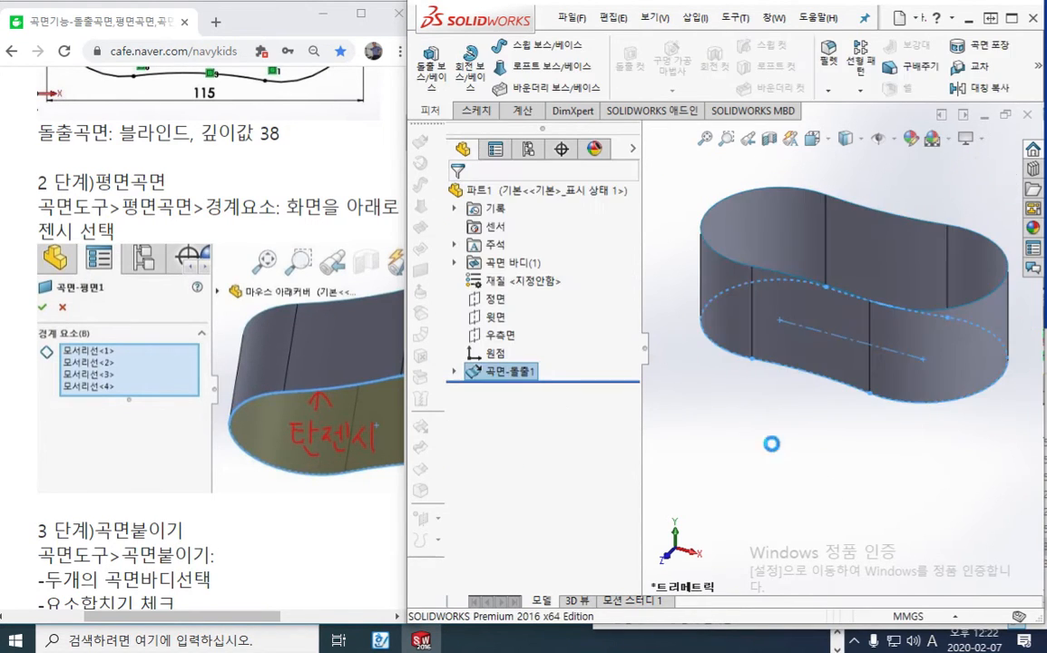
pyautogui.click(774, 446)
pyautogui.keyDown('ctrl'); pyautogui.moveTo(788, 428); pyautogui.dragTo(787, 472, button='middle'); pyautogui.keyUp('ctrl')
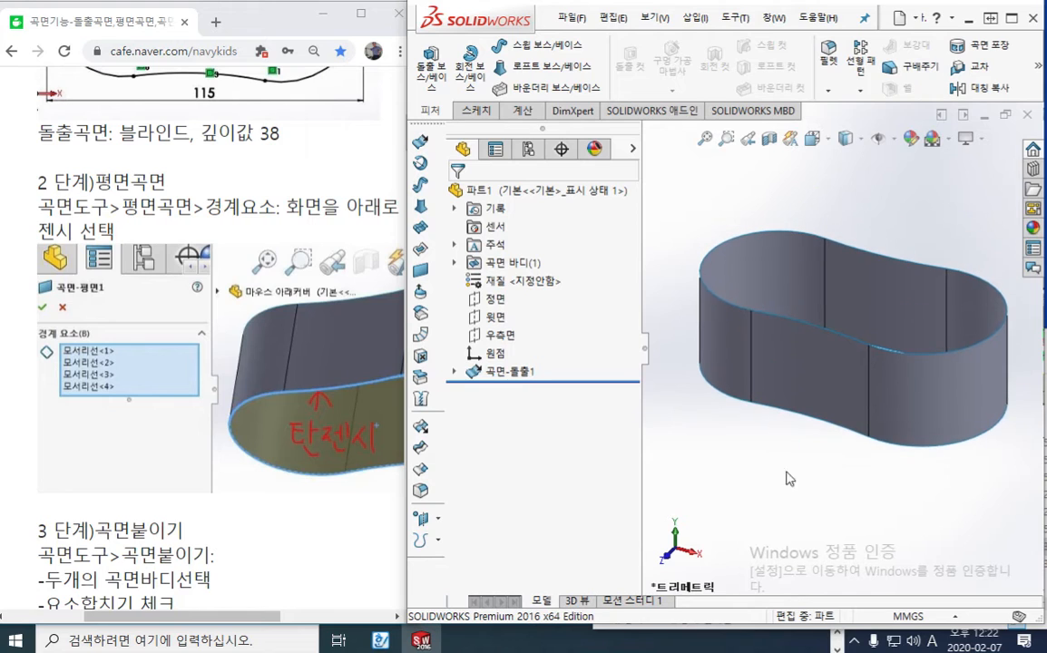
# Adjust the tutorial page's zoom and the window widths to read the full Planar Surface instructions beside the model
pyautogui.click(243, 207)
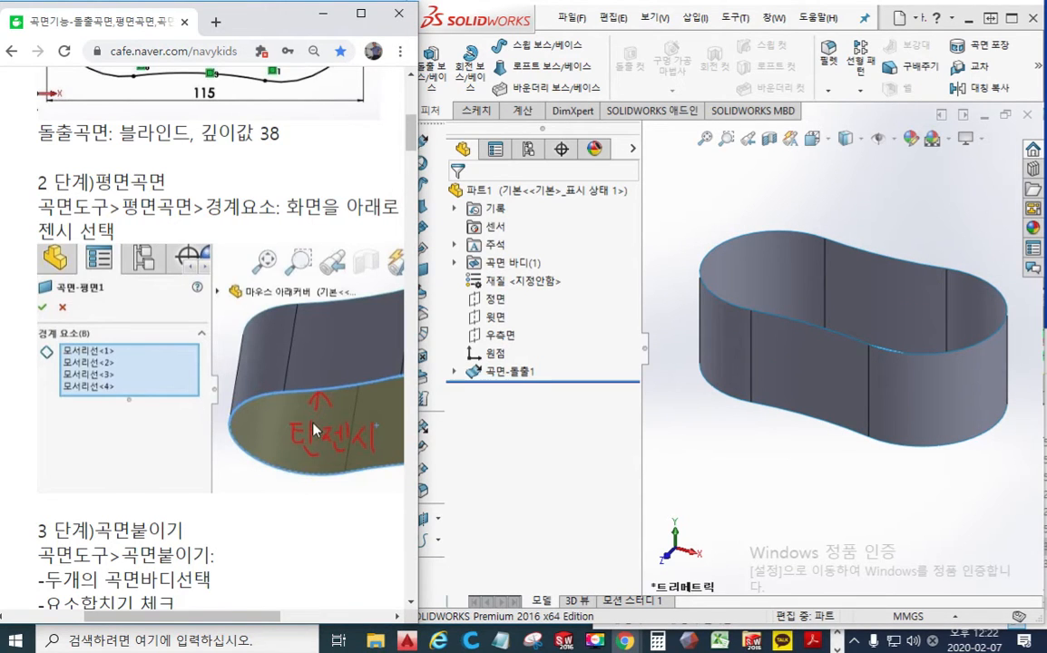
pyautogui.moveTo(206, 618); pyautogui.dragTo(242, 621)
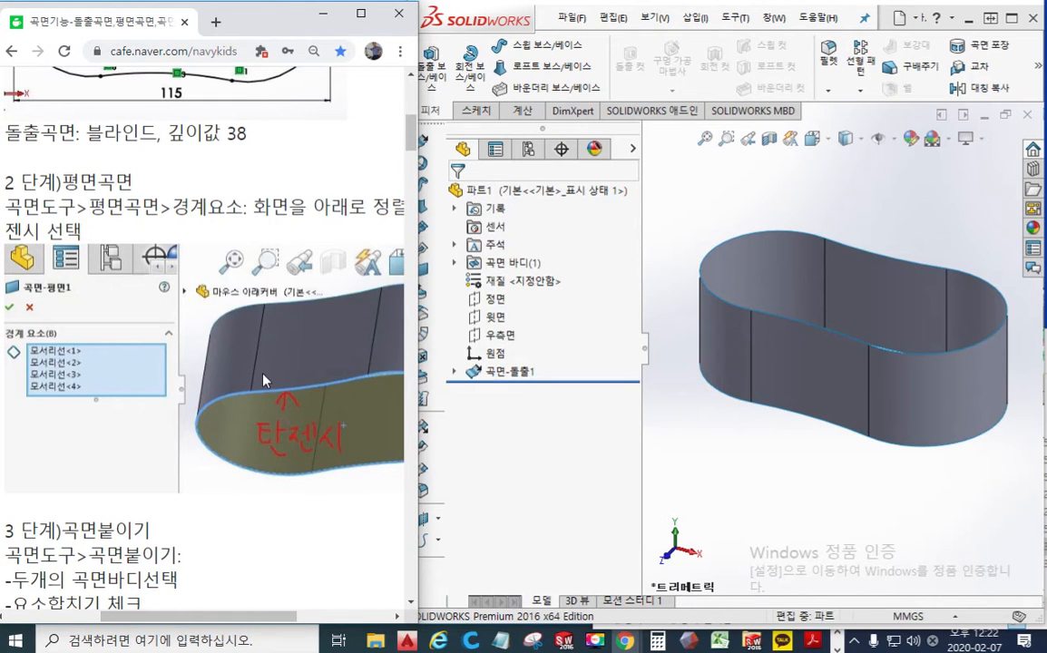
pyautogui.keyDown('ctrl'); pyautogui.scroll(-4, 263, 381); pyautogui.keyUp('ctrl')
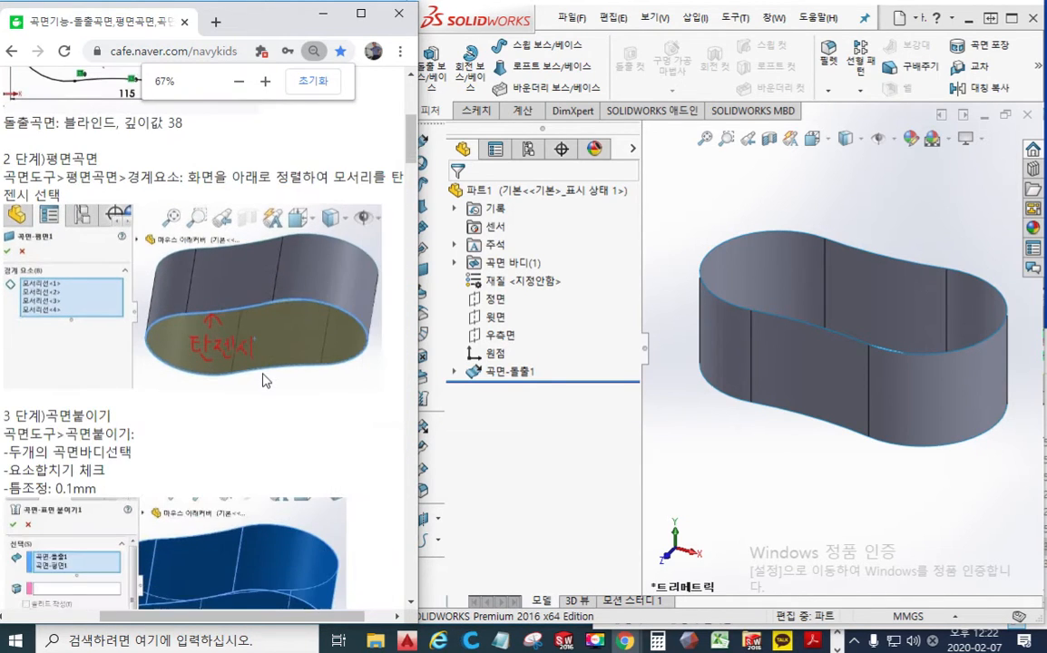
pyautogui.keyDown('ctrl'); pyautogui.scroll(-2, 263, 381); pyautogui.keyUp('ctrl')
pyautogui.keyDown('ctrl'); pyautogui.scroll(1, 263, 381); pyautogui.keyUp('ctrl')
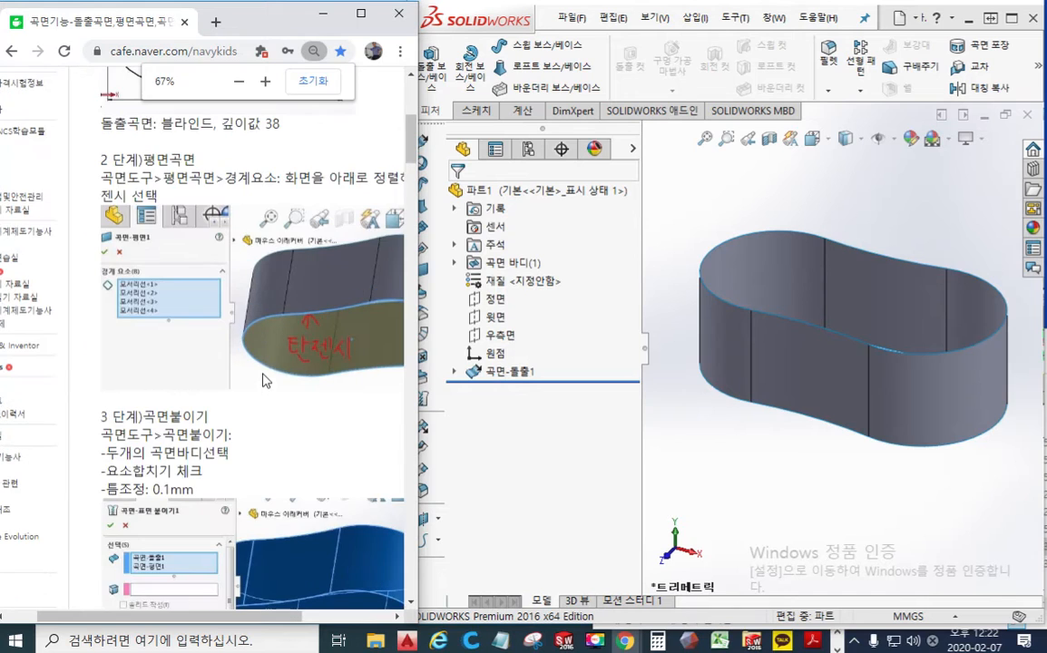
pyautogui.moveTo(417, 433); pyautogui.dragTo(490, 433)
pyautogui.moveTo(232, 624); pyautogui.dragTo(295, 622)
pyautogui.keyDown('ctrl'); pyautogui.scroll(1, 243, 272); pyautogui.keyUp('ctrl')
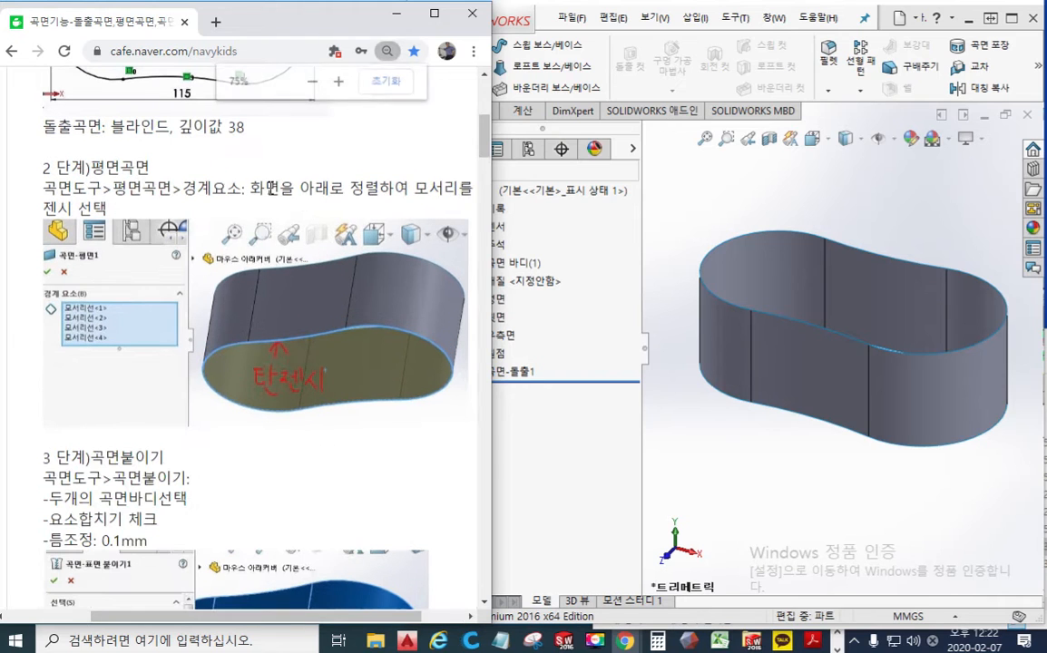
pyautogui.moveTo(166, 622); pyautogui.dragTo(186, 620)
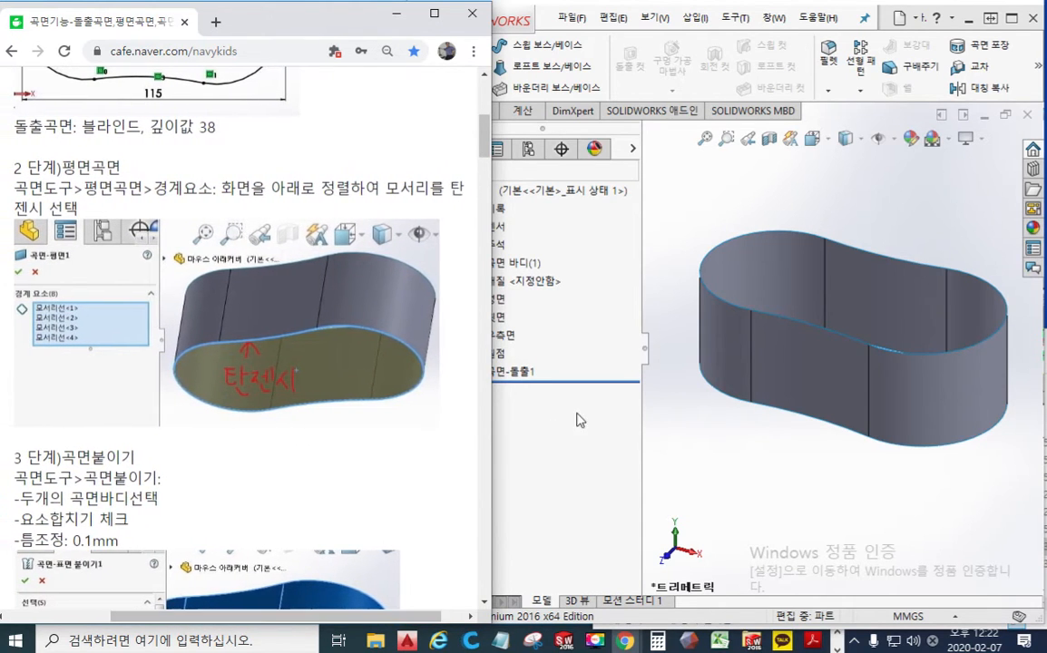
pyautogui.click(722, 482)
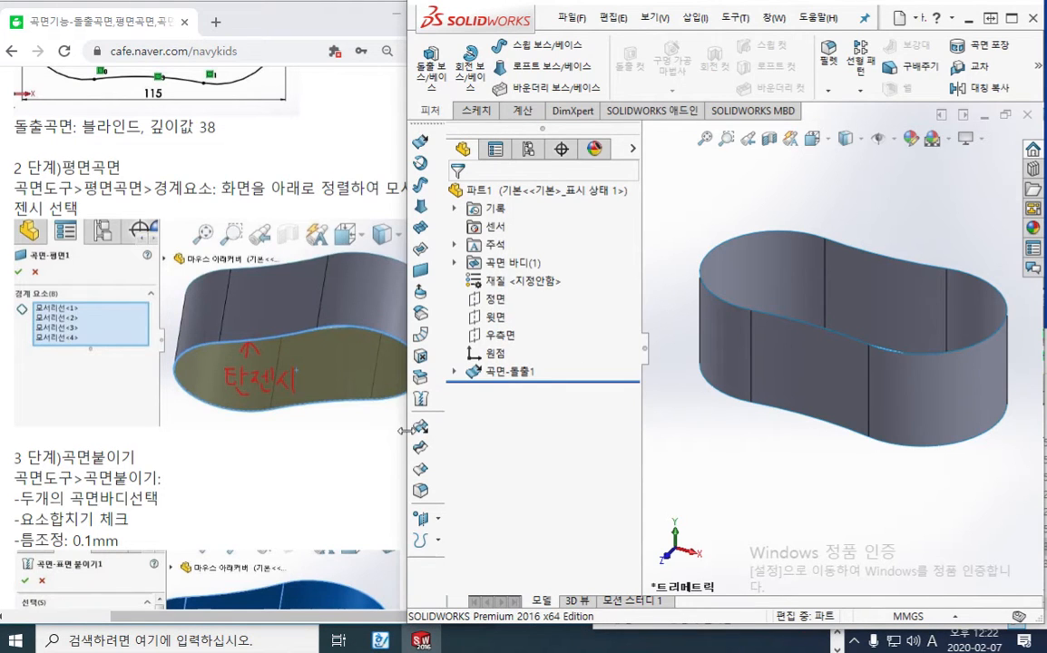
pyautogui.moveTo(405, 430); pyautogui.dragTo(466, 426)
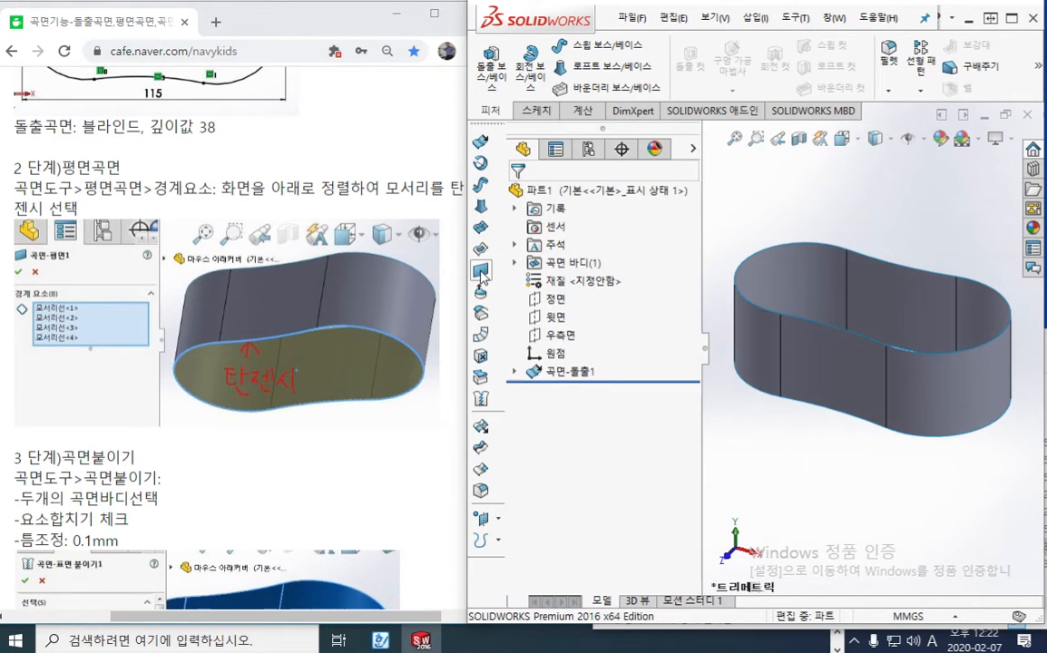
pyautogui.press('F12')
pyautogui.moveTo(508, 283)
pyautogui.mouseDown()
pyautogui.moveTo(466, 278)
pyautogui.moveTo(497, 285)
pyautogui.mouseUp()
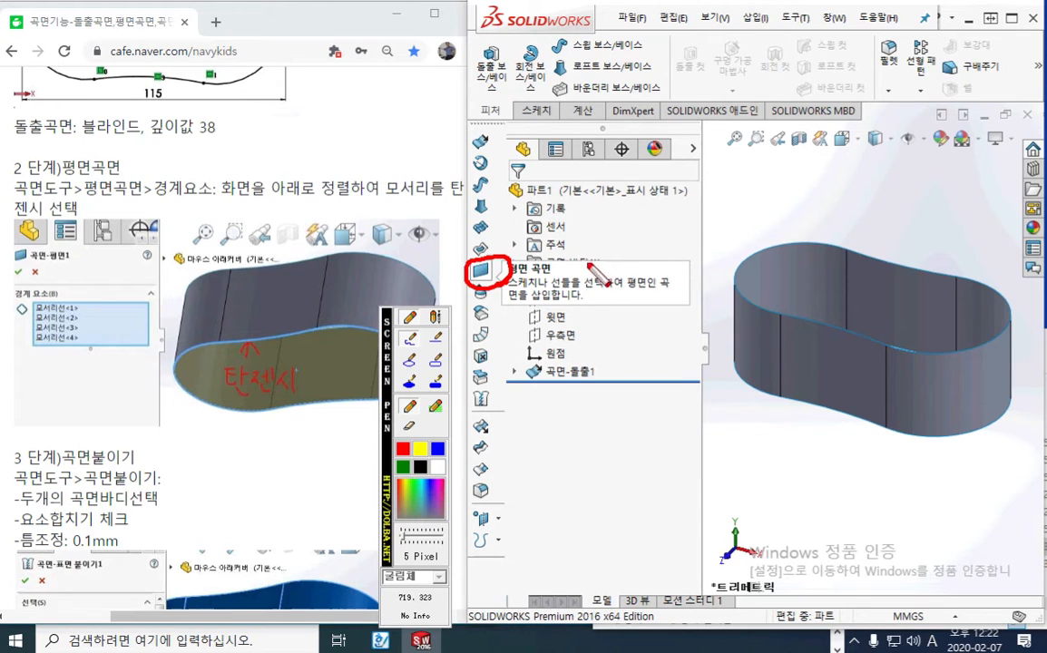
pyautogui.moveTo(328, 326)
pyautogui.mouseDown()
pyautogui.moveTo(304, 343)
pyautogui.moveTo(164, 353)
pyautogui.moveTo(366, 356)
pyautogui.moveTo(313, 325)
pyautogui.moveTo(324, 337)
pyautogui.mouseUp()
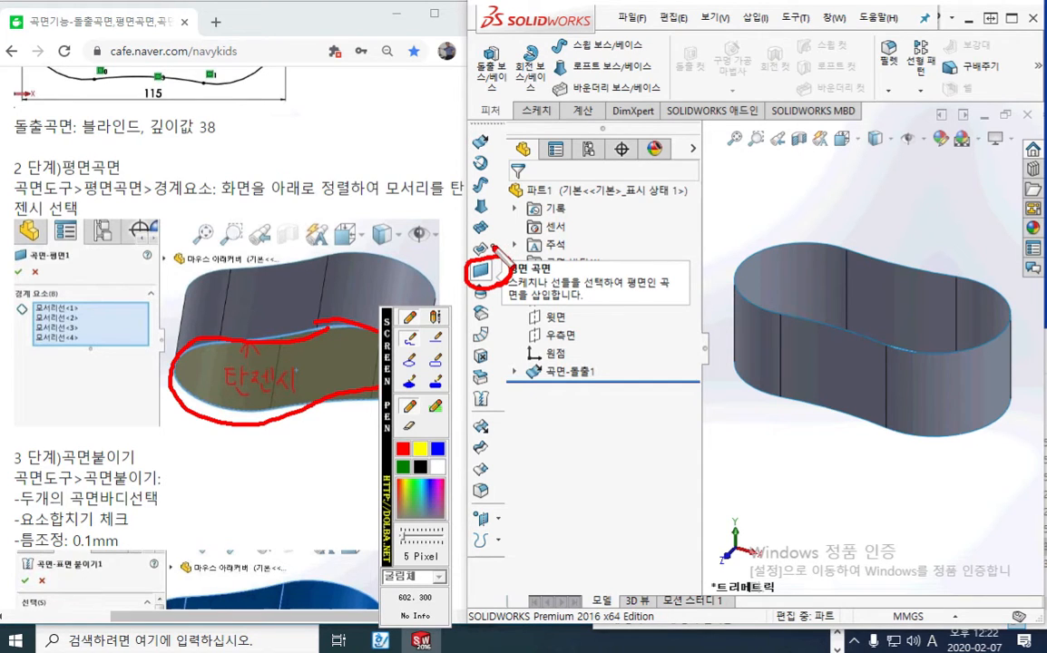
pyautogui.moveTo(495, 262); pyautogui.dragTo(524, 235)
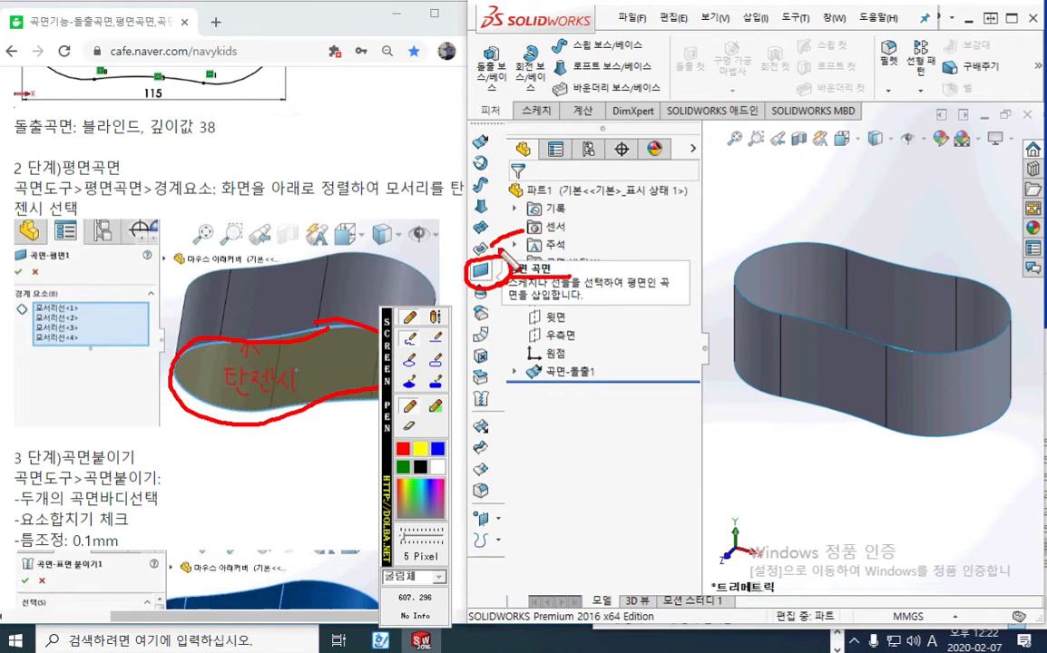
pyautogui.press('Escape')
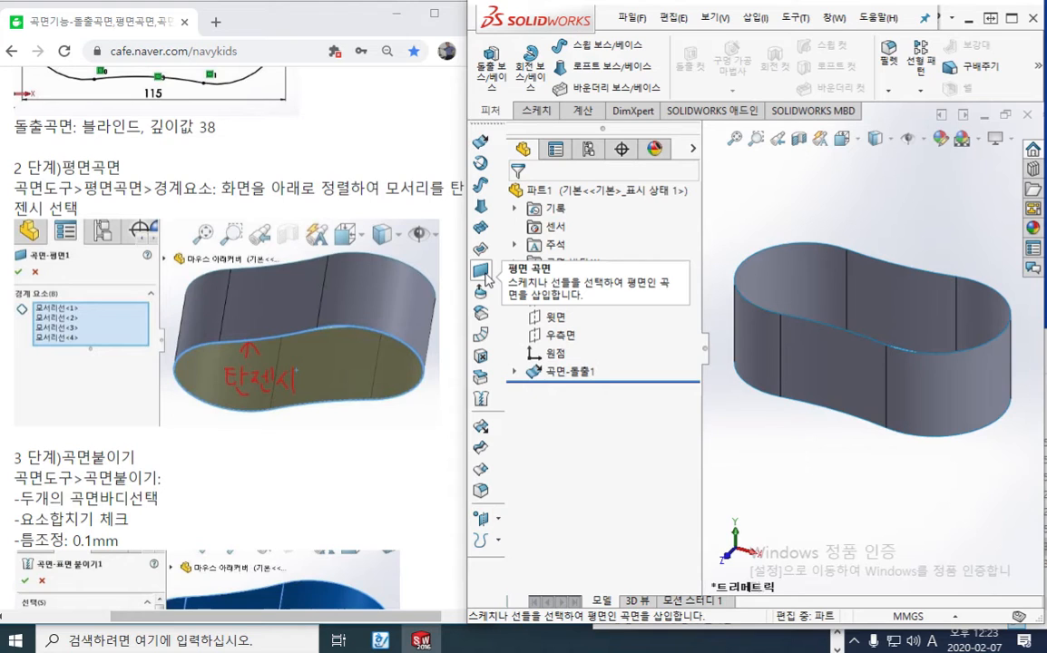
# Start a Planar Surface and select the tangent chain of the extruded wall's bottom edges as its boundary
pyautogui.click(485, 274)
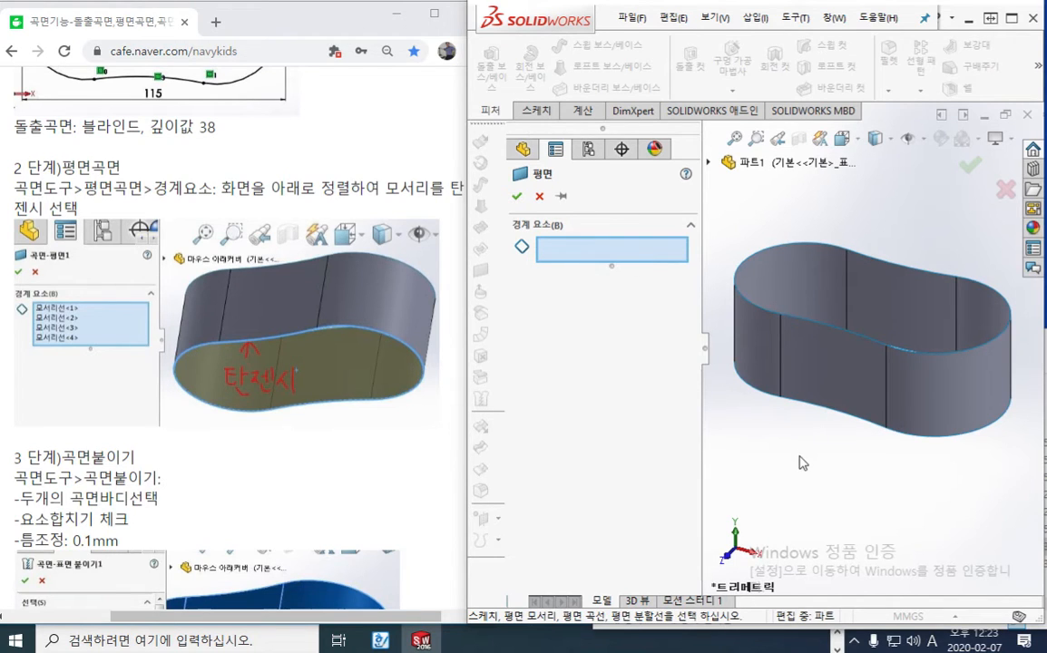
pyautogui.moveTo(723, 408); pyautogui.dragTo(801, 399, button='middle')
pyautogui.moveTo(806, 362)
pyautogui.mouseDown(button='middle')
pyautogui.moveTo(800, 334)
pyautogui.moveTo(796, 347)
pyautogui.moveTo(806, 332)
pyautogui.moveTo(809, 368)
pyautogui.moveTo(822, 341)
pyautogui.moveTo(806, 339)
pyautogui.moveTo(819, 381)
pyautogui.moveTo(816, 349)
pyautogui.mouseUp(button='middle')
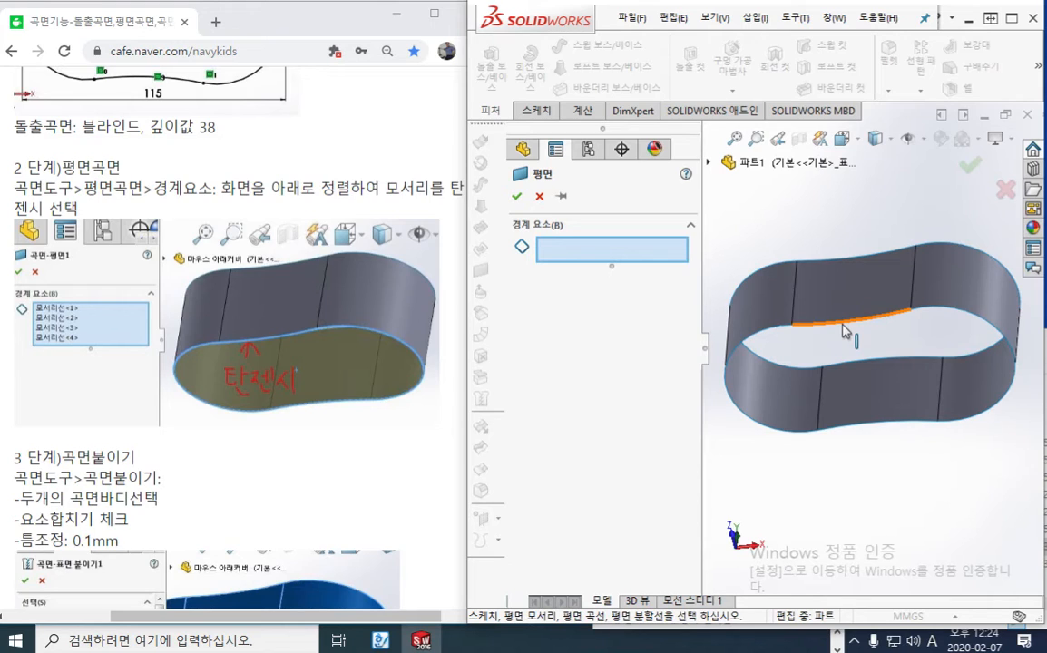
pyautogui.rightClick(843, 330)
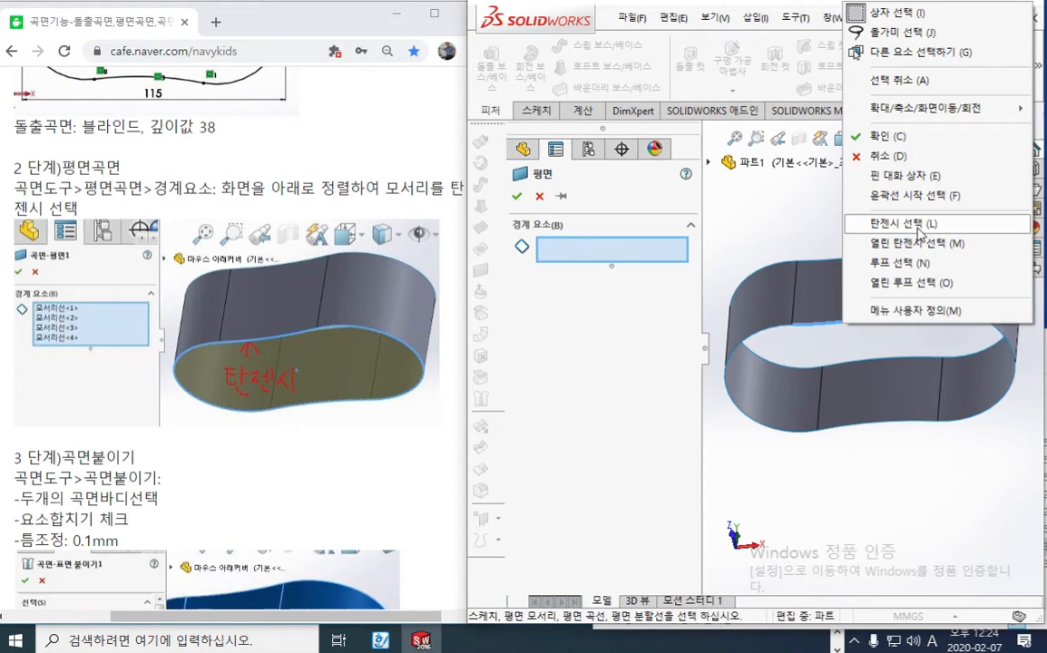
pyautogui.click(919, 224)
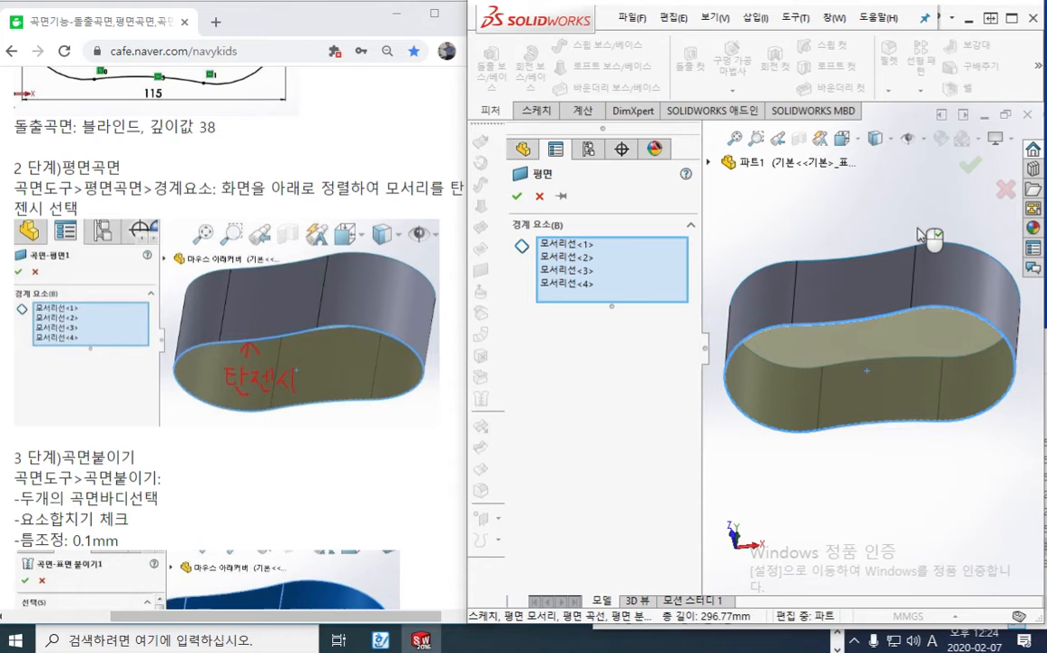
pyautogui.press('F9')
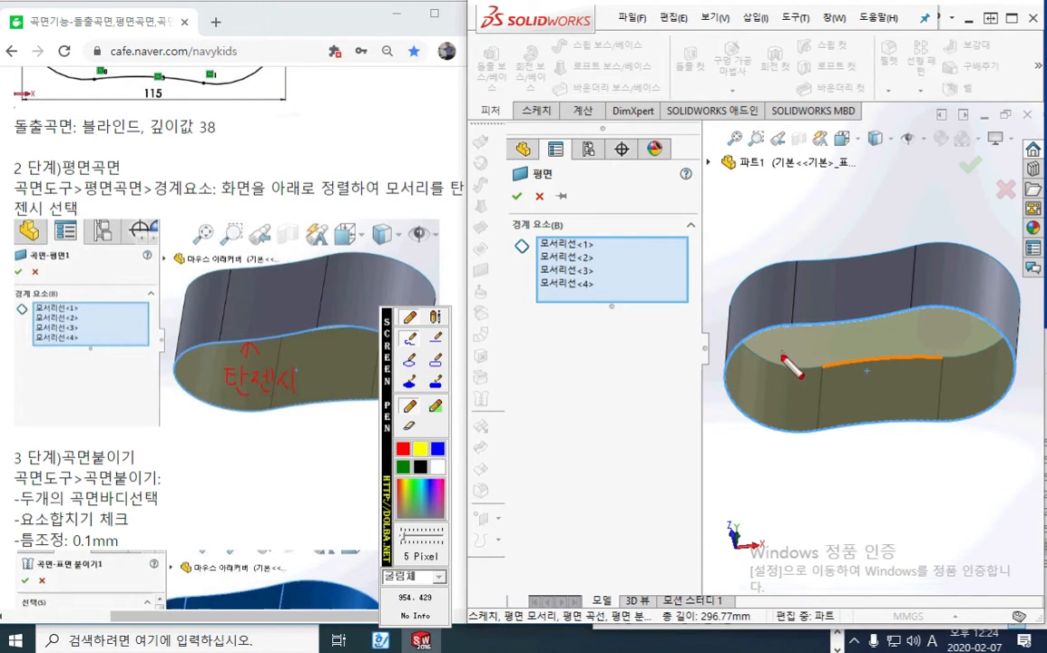
pyautogui.moveTo(792, 329)
pyautogui.mouseDown()
pyautogui.moveTo(742, 343)
pyautogui.moveTo(733, 399)
pyautogui.moveTo(821, 424)
pyautogui.mouseUp()
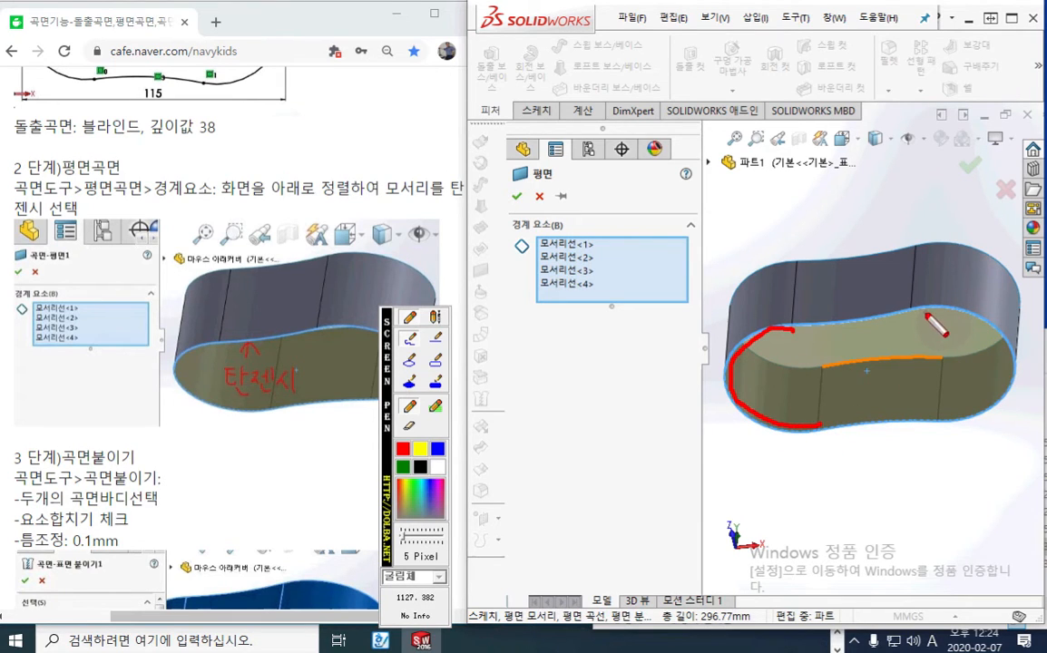
pyautogui.moveTo(913, 314)
pyautogui.mouseDown()
pyautogui.moveTo(959, 315)
pyautogui.moveTo(1008, 376)
pyautogui.moveTo(948, 415)
pyautogui.mouseUp()
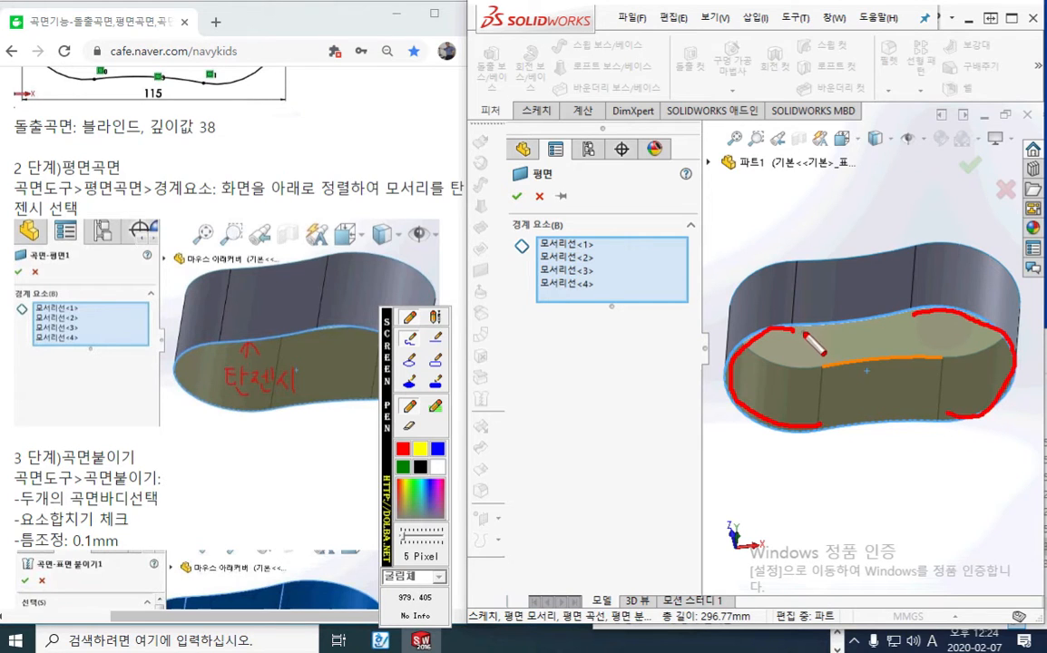
pyautogui.moveTo(805, 334); pyautogui.dragTo(895, 313)
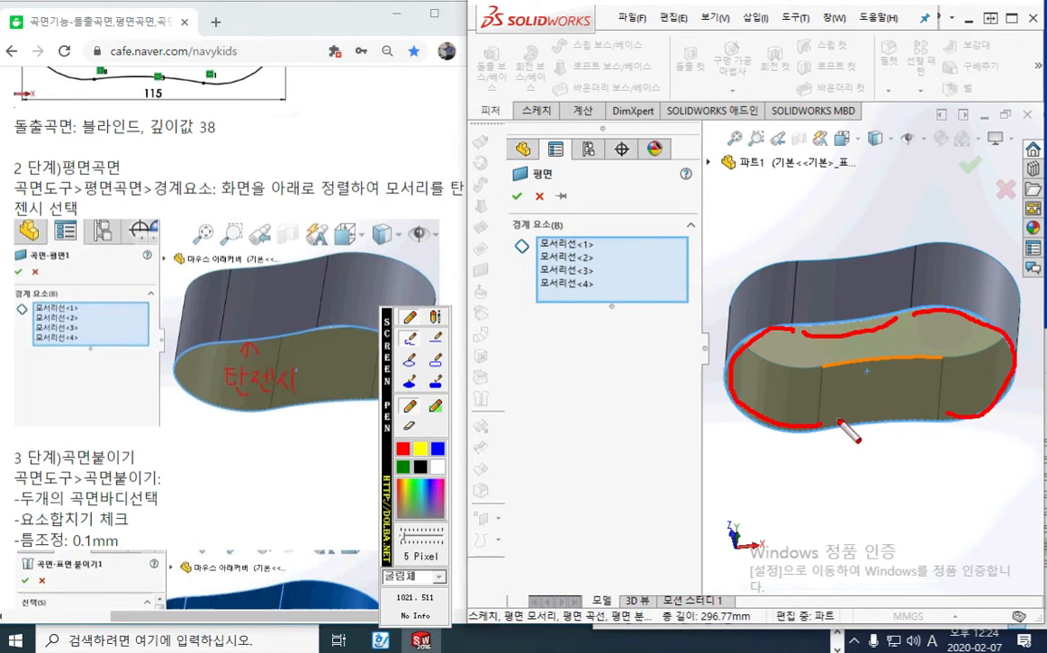
pyautogui.moveTo(839, 421); pyautogui.dragTo(946, 413)
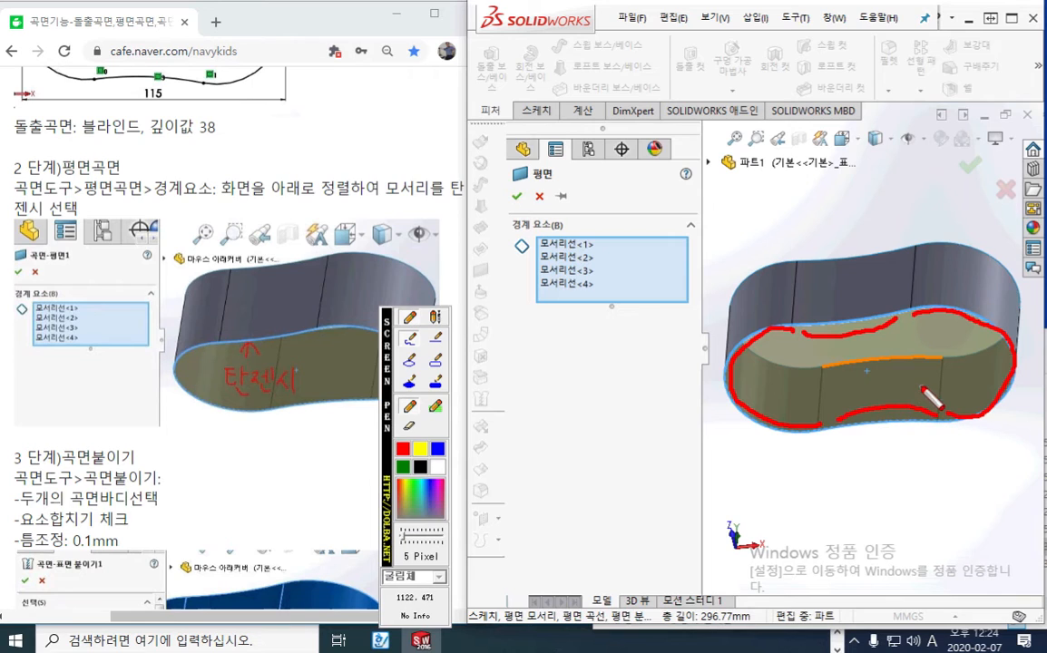
pyautogui.moveTo(925, 354)
pyautogui.mouseDown()
pyautogui.moveTo(906, 343)
pyautogui.moveTo(909, 328)
pyautogui.moveTo(926, 324)
pyautogui.moveTo(920, 344)
pyautogui.moveTo(917, 334)
pyautogui.mouseUp()
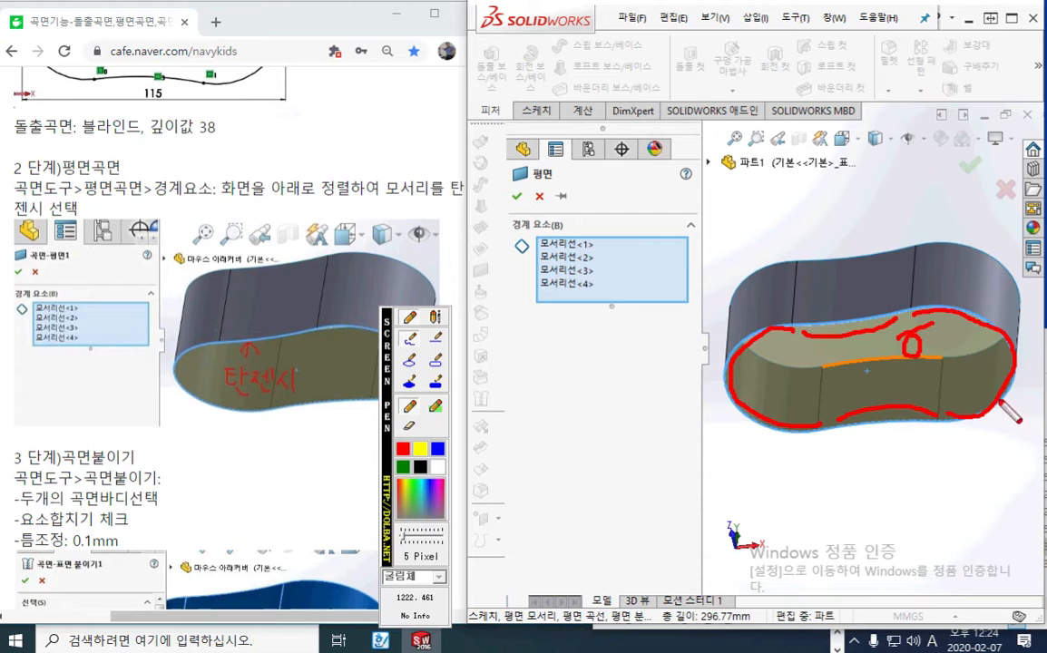
pyautogui.moveTo(821, 423); pyautogui.dragTo(842, 420)
pyautogui.press('Escape')
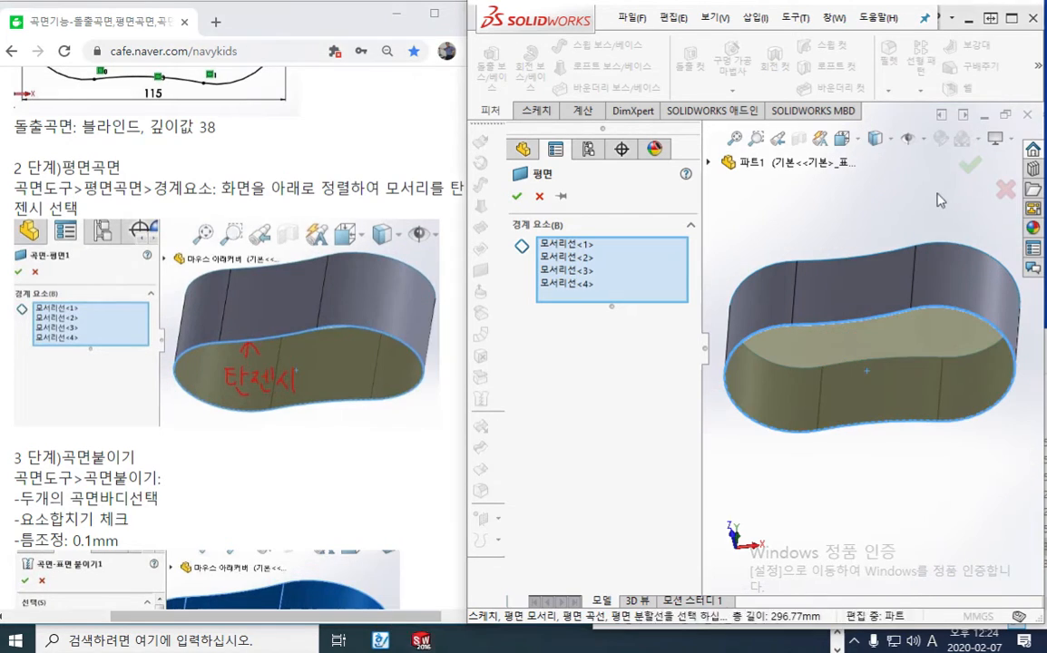
# Accept the planar surface that closes the bottom of the extruded wall
pyautogui.click(967, 174)
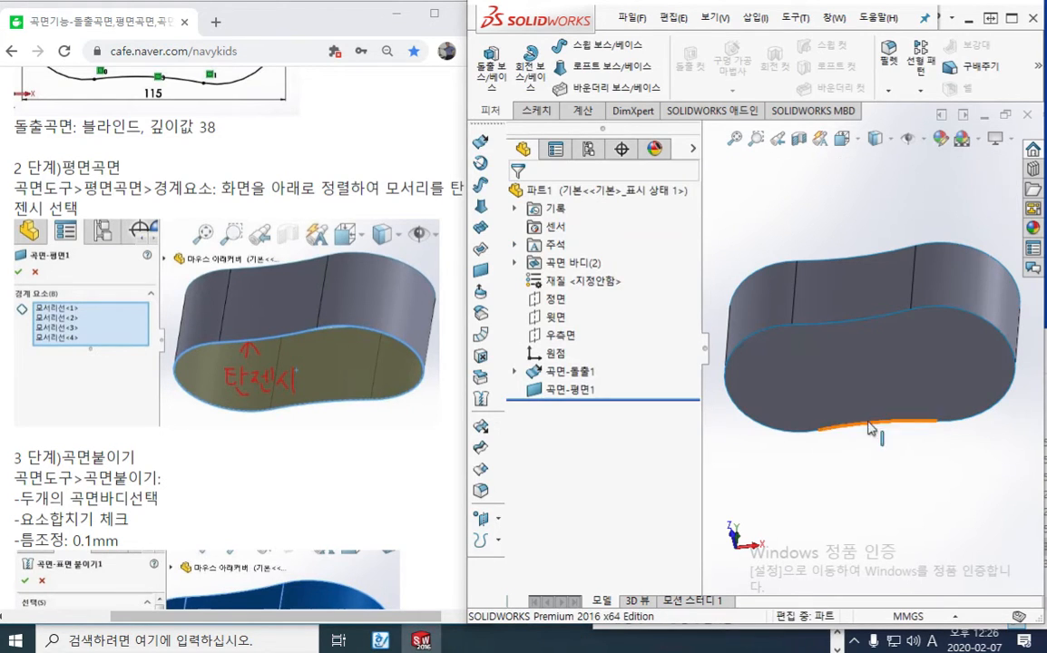
pyautogui.moveTo(787, 433); pyautogui.dragTo(859, 443, button='middle')
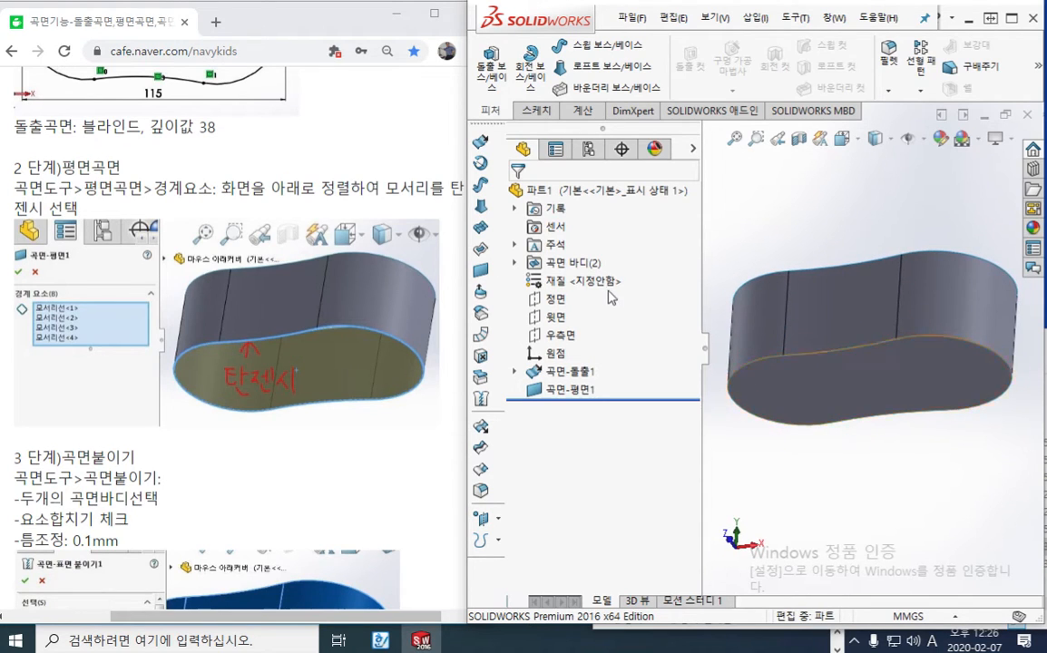
# Expand the surface bodies folder and select the extruded and planar bodies in turn to see which surface each one covers
pyautogui.click(514, 263)
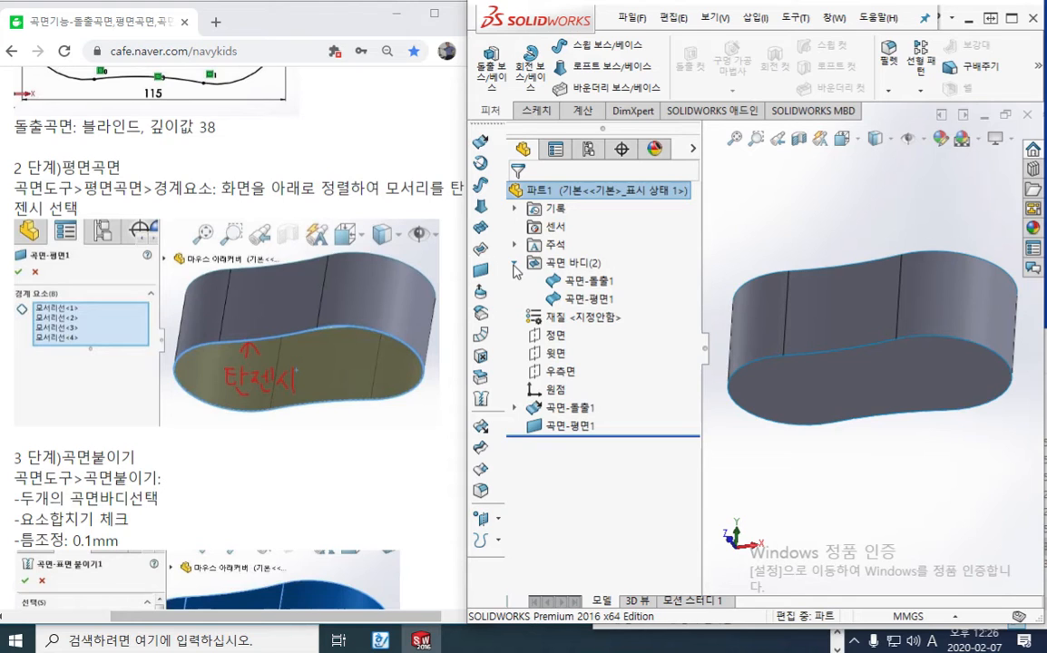
pyautogui.click(596, 283)
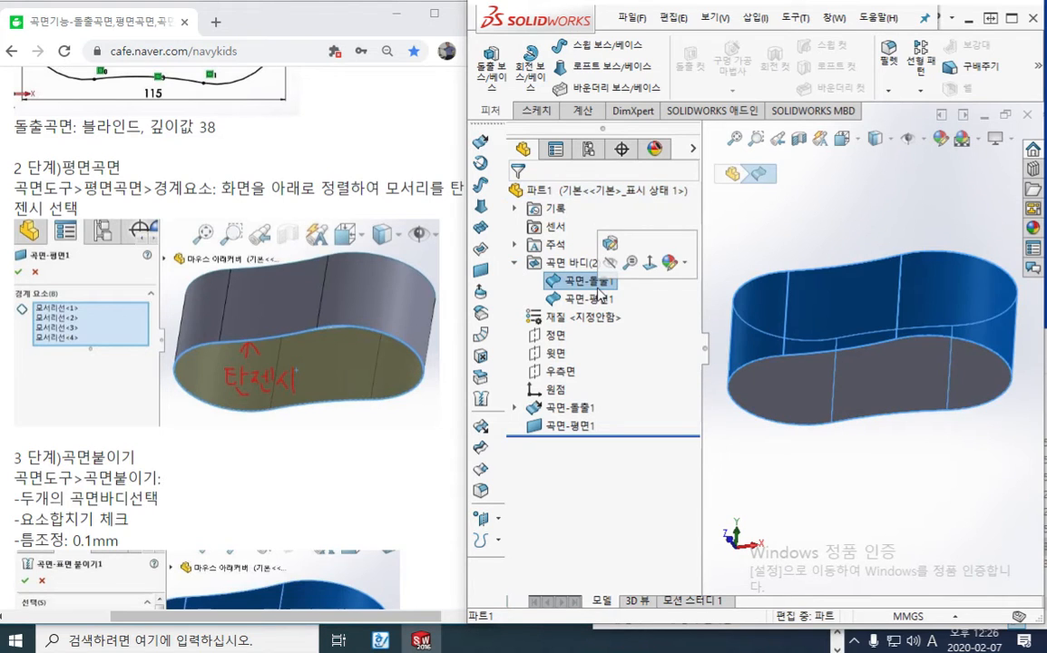
pyautogui.click(601, 300)
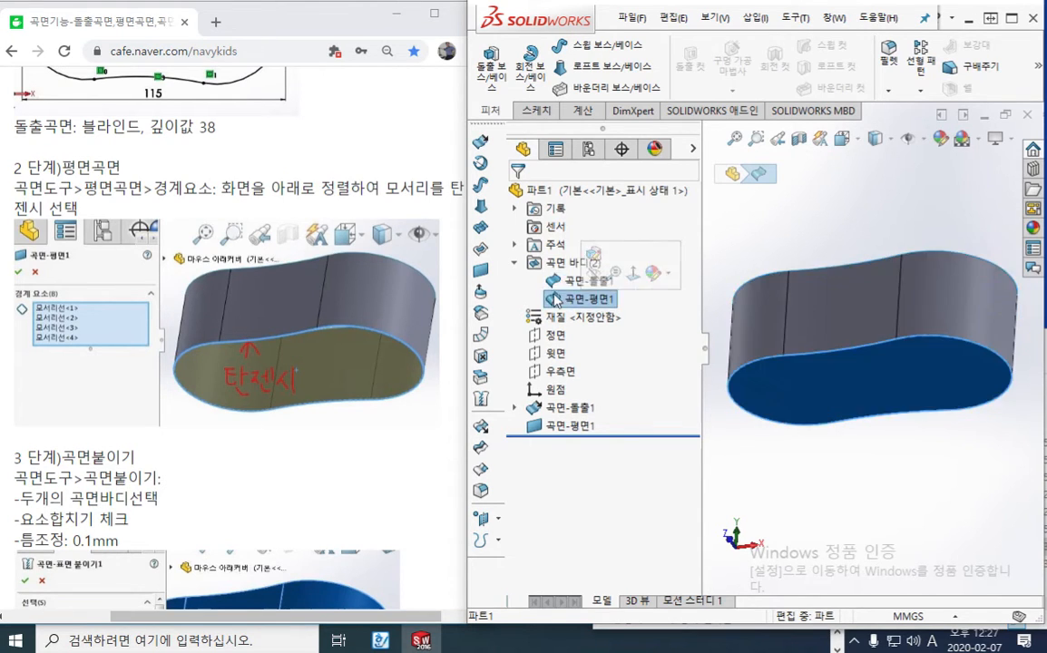
pyautogui.click(569, 281)
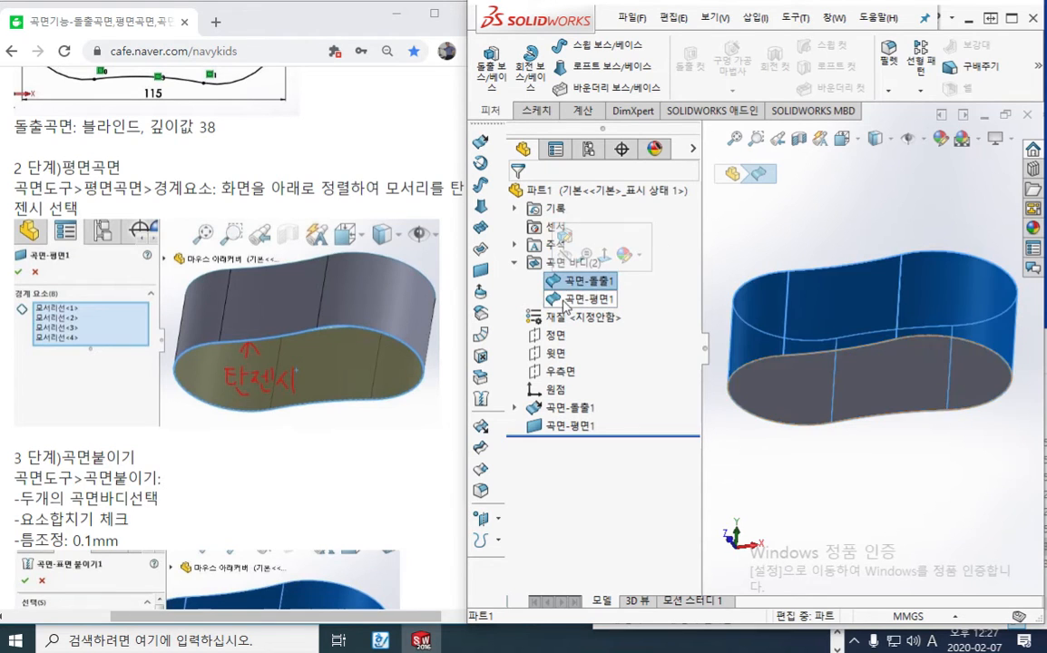
pyautogui.click(566, 299)
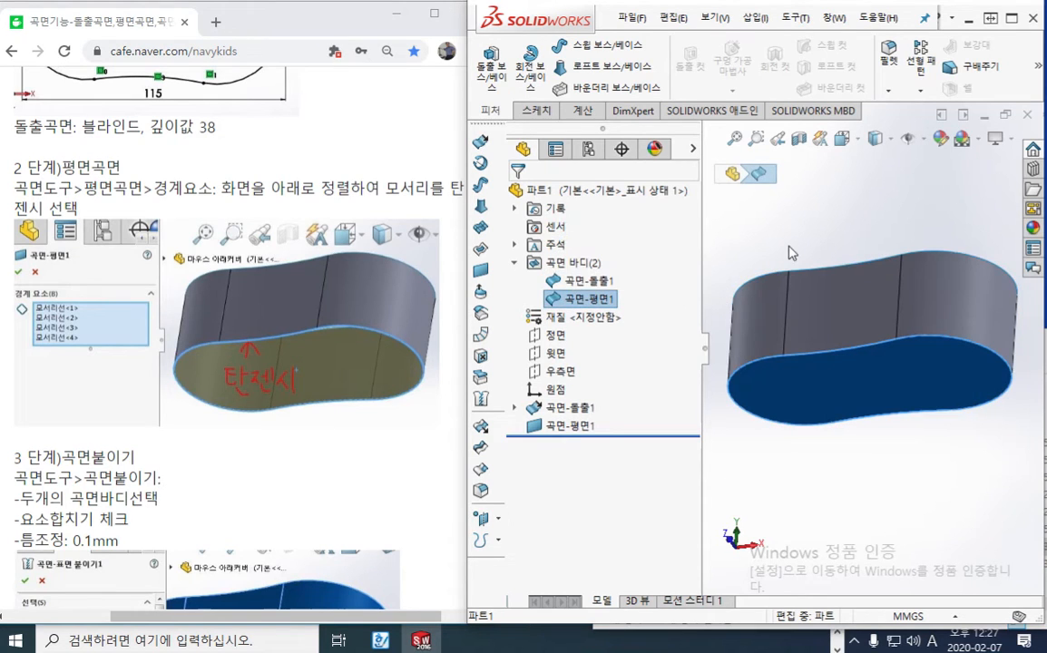
pyautogui.click(594, 300)
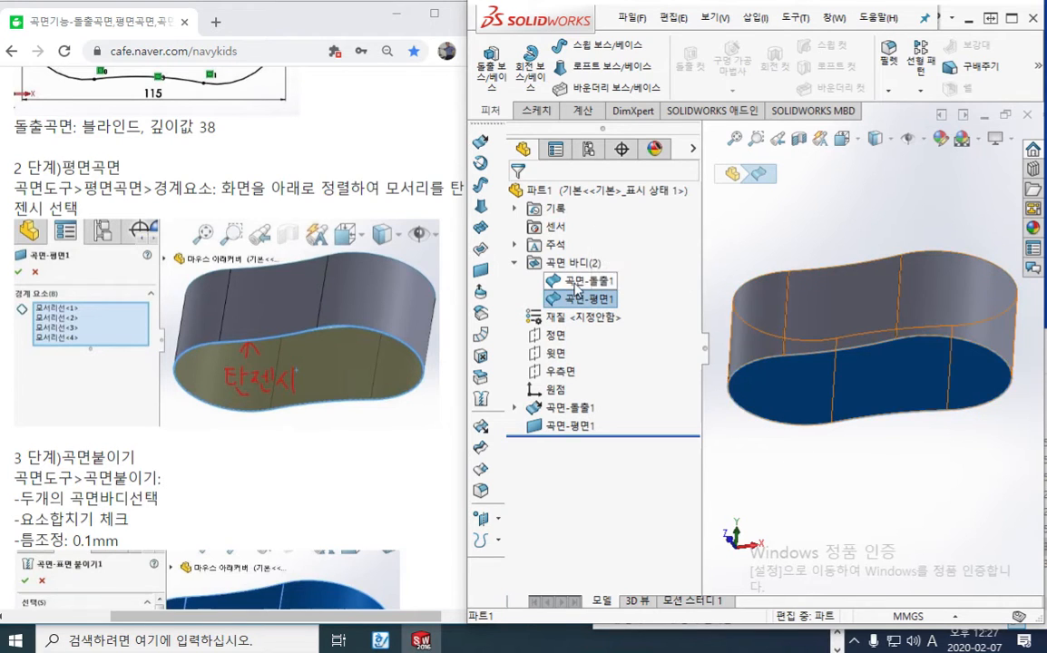
pyautogui.click(577, 283)
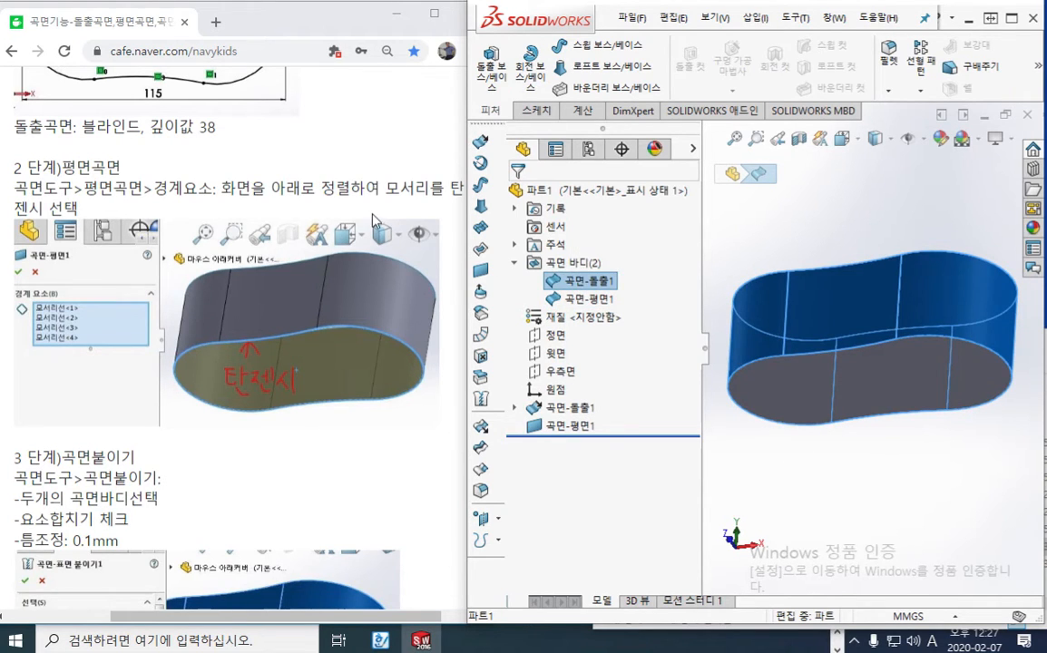
# Bring up the tutorial's step 3 Knit Surface instructions beside the model and clear the body selection
pyautogui.click(303, 165)
pyautogui.scroll(-1, 304, 165)
pyautogui.scroll(-4, 302, 171)
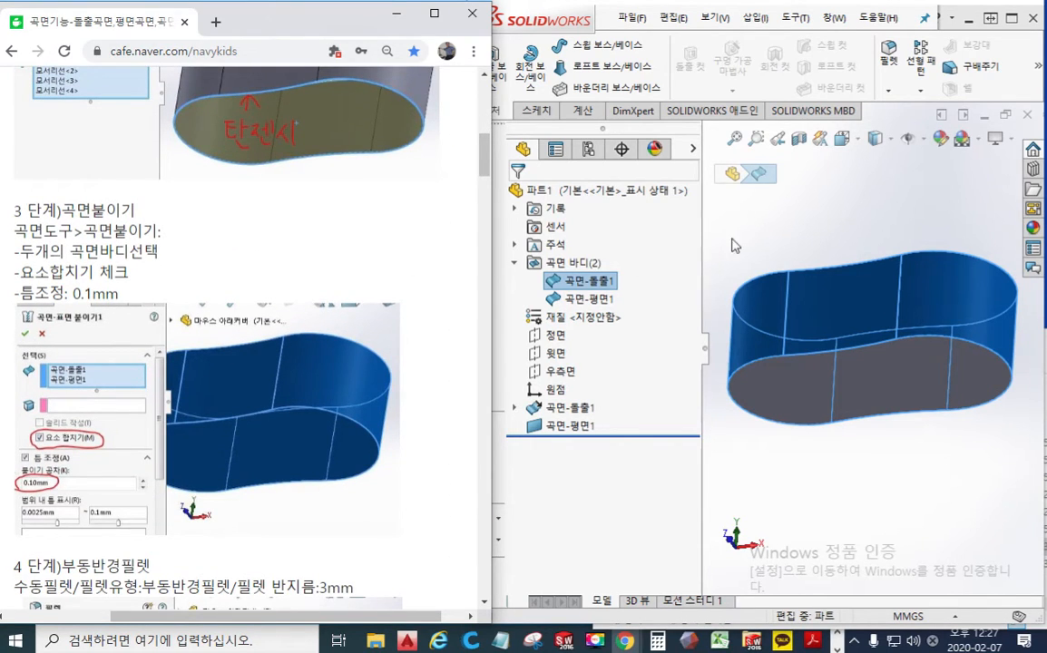
pyautogui.click(780, 234)
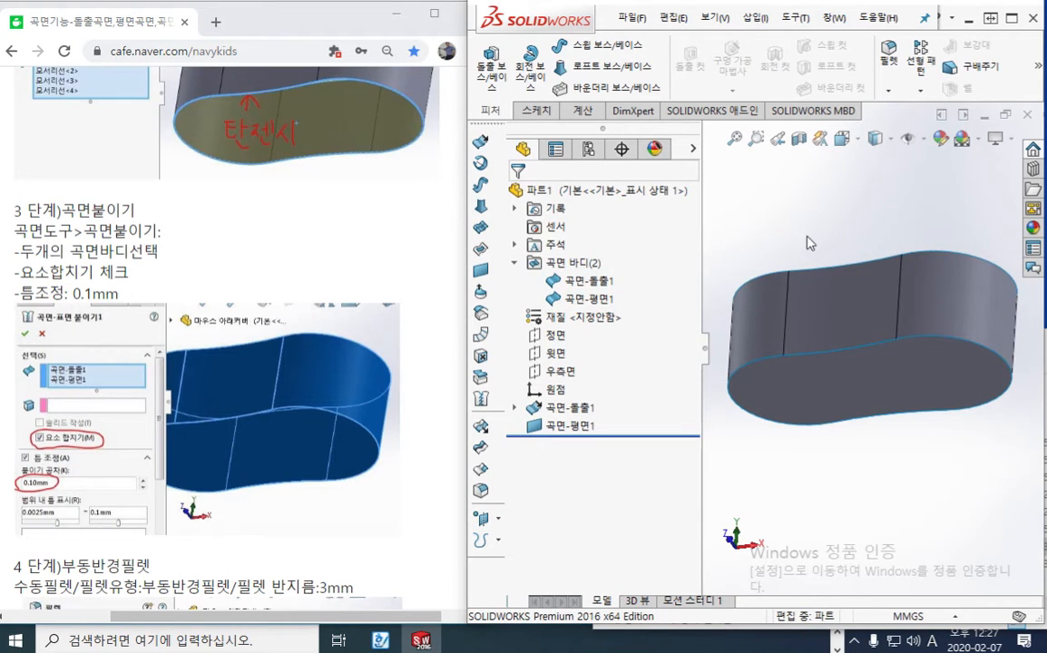
pyautogui.press('F9')
pyautogui.moveTo(495, 416)
pyautogui.mouseDown()
pyautogui.moveTo(466, 394)
pyautogui.moveTo(506, 399)
pyautogui.mouseUp()
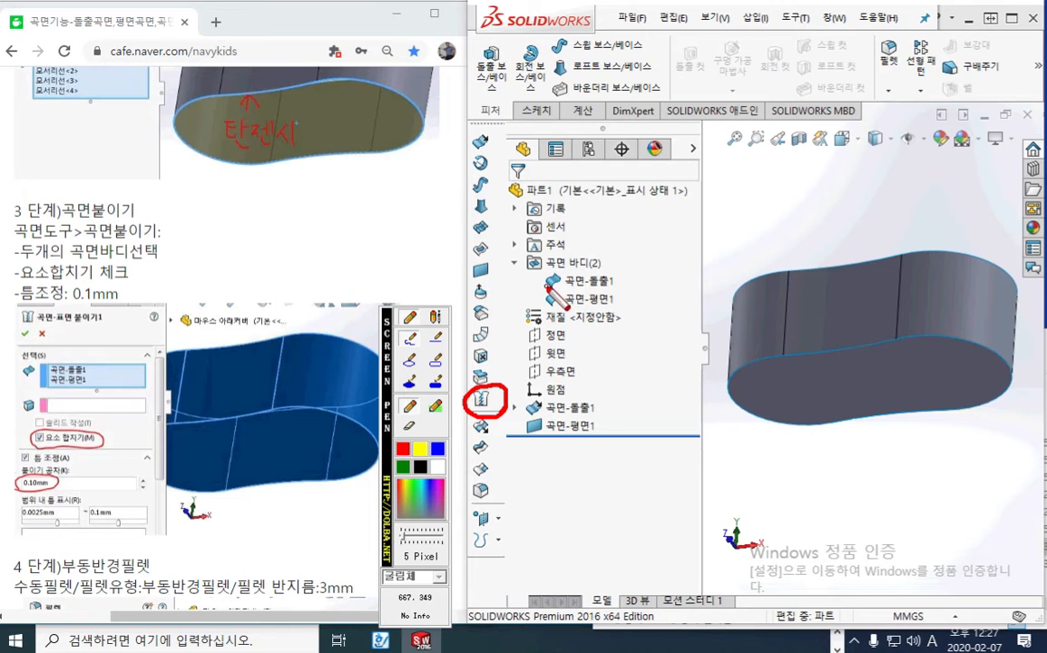
pyautogui.moveTo(545, 285); pyautogui.dragTo(628, 293)
pyautogui.moveTo(548, 310); pyautogui.dragTo(626, 314)
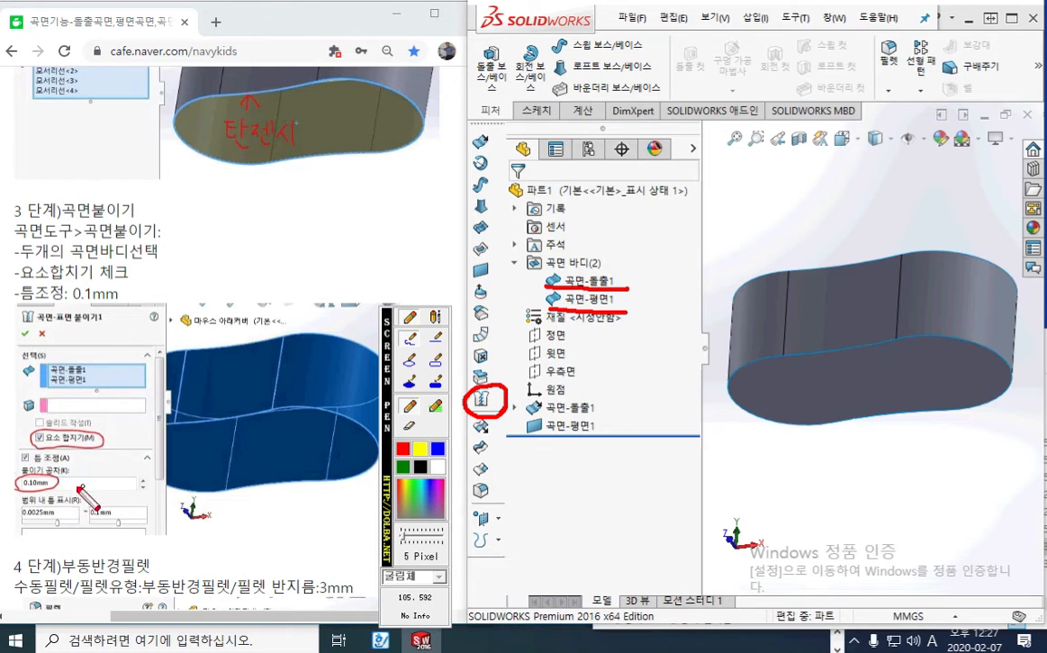
pyautogui.moveTo(69, 486)
pyautogui.mouseDown()
pyautogui.moveTo(141, 511)
pyautogui.moveTo(86, 507)
pyautogui.moveTo(99, 471)
pyautogui.mouseUp()
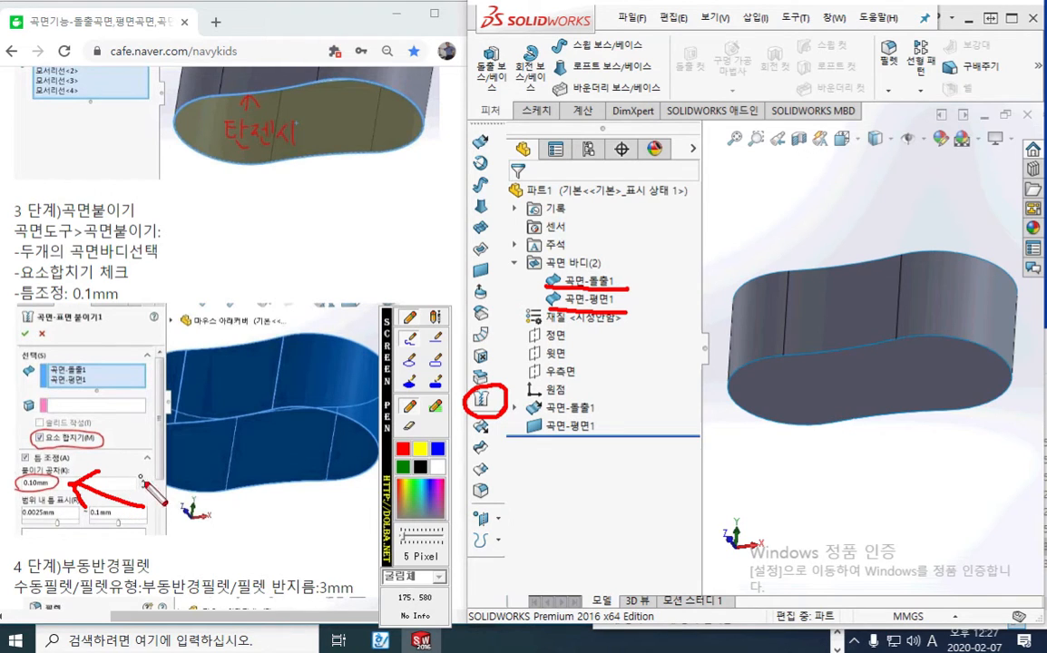
pyautogui.moveTo(165, 484)
pyautogui.mouseDown()
pyautogui.moveTo(163, 517)
pyautogui.moveTo(164, 484)
pyautogui.mouseUp()
pyautogui.moveTo(229, 488); pyautogui.dragTo(219, 538)
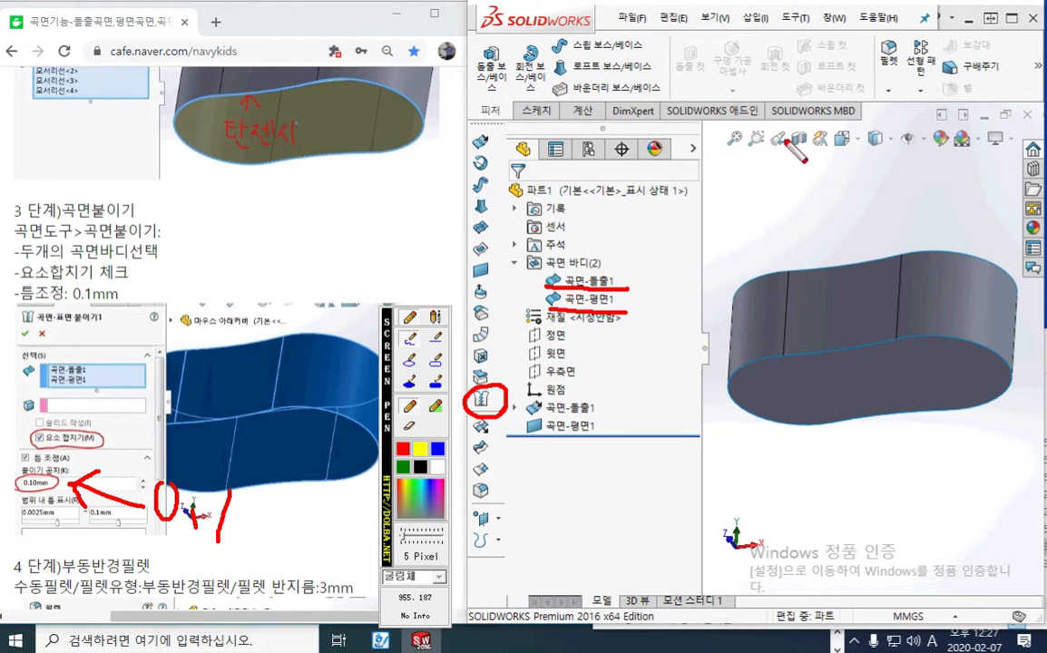
pyautogui.moveTo(803, 117)
pyautogui.mouseDown()
pyautogui.moveTo(766, 195)
pyautogui.moveTo(639, 238)
pyautogui.moveTo(653, 113)
pyautogui.moveTo(780, 117)
pyautogui.moveTo(750, 243)
pyautogui.moveTo(826, 161)
pyautogui.moveTo(888, 218)
pyautogui.moveTo(771, 257)
pyautogui.moveTo(747, 244)
pyautogui.mouseUp()
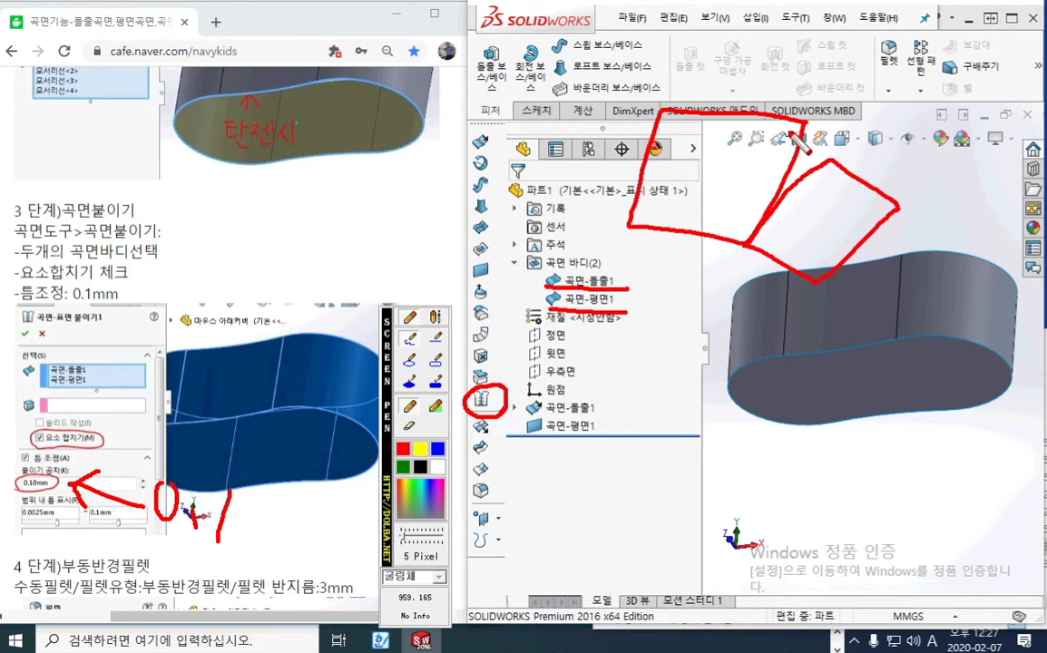
pyautogui.moveTo(790, 130)
pyautogui.mouseDown()
pyautogui.moveTo(829, 161)
pyautogui.moveTo(801, 139)
pyautogui.moveTo(806, 148)
pyautogui.mouseUp()
pyautogui.moveTo(847, 113)
pyautogui.mouseDown()
pyautogui.moveTo(870, 134)
pyautogui.moveTo(893, 124)
pyautogui.moveTo(894, 108)
pyautogui.moveTo(929, 117)
pyautogui.mouseUp()
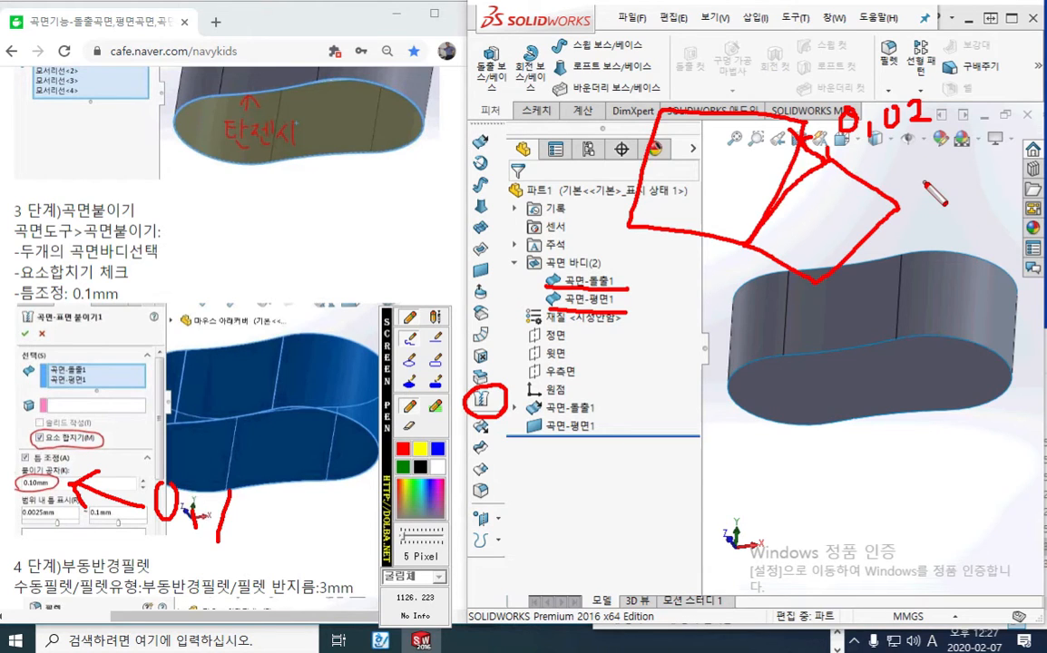
pyautogui.click(436, 452)
pyautogui.moveTo(803, 123)
pyautogui.mouseDown()
pyautogui.moveTo(832, 163)
pyautogui.moveTo(800, 163)
pyautogui.moveTo(783, 185)
pyautogui.mouseUp()
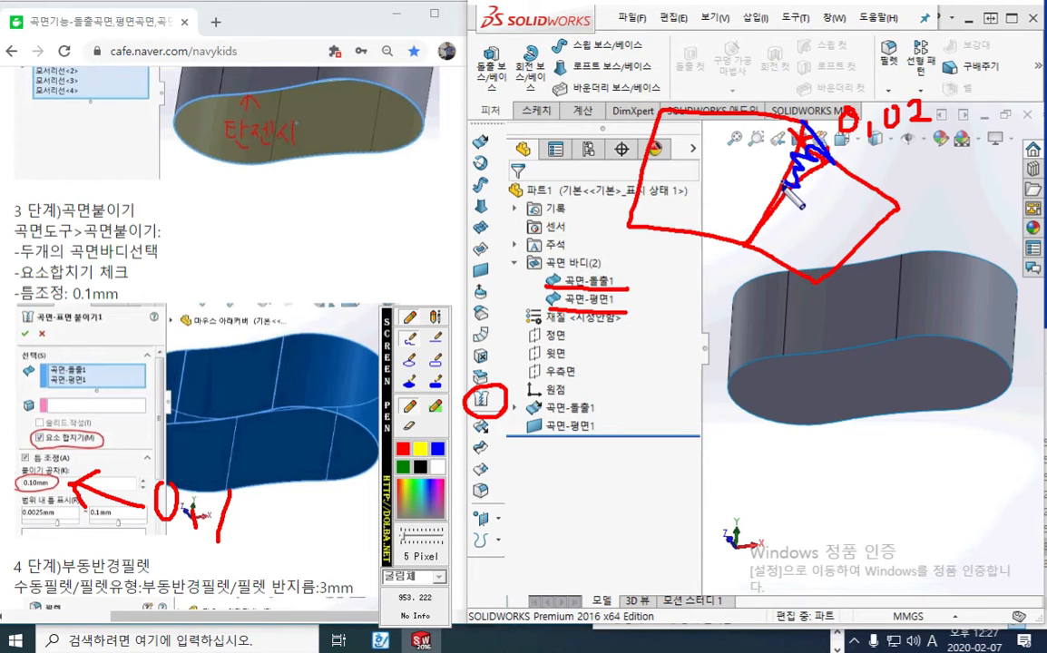
pyautogui.moveTo(260, 535)
pyautogui.mouseDown()
pyautogui.moveTo(7, 497)
pyautogui.moveTo(202, 433)
pyautogui.moveTo(251, 539)
pyautogui.mouseUp()
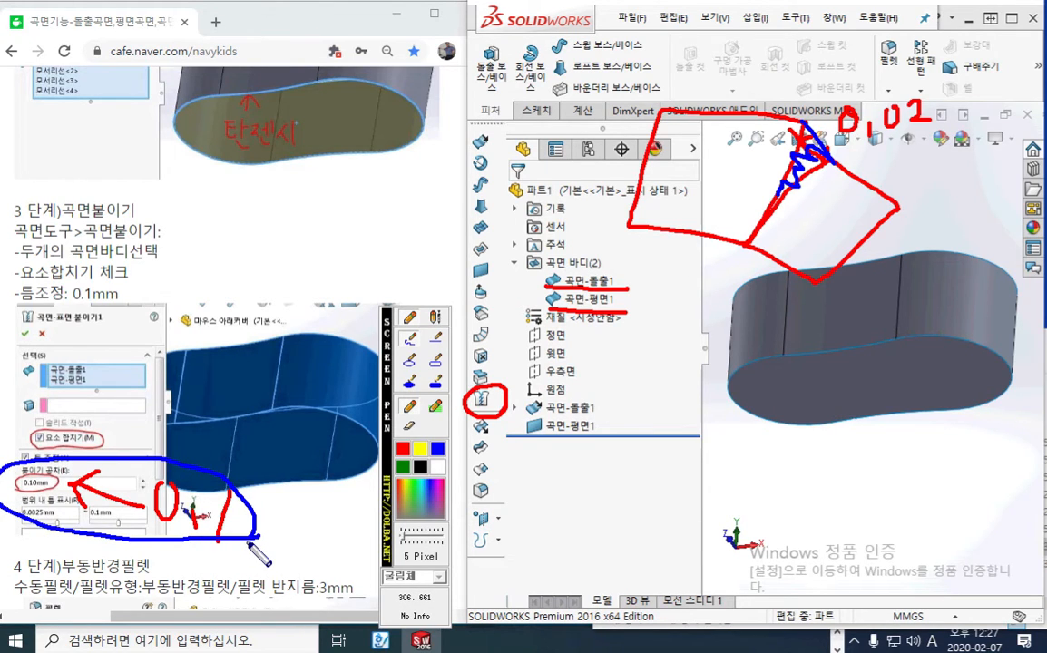
pyautogui.moveTo(121, 449)
pyautogui.mouseDown()
pyautogui.moveTo(56, 456)
pyautogui.moveTo(25, 423)
pyautogui.moveTo(118, 442)
pyautogui.mouseUp()
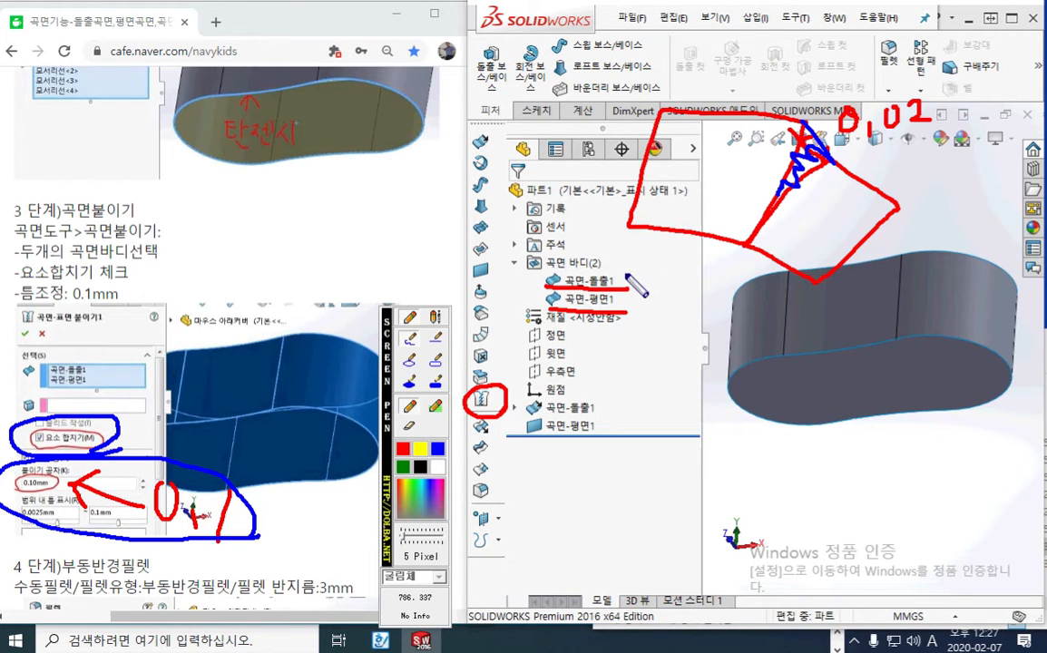
pyautogui.moveTo(624, 279)
pyautogui.mouseDown()
pyautogui.moveTo(635, 288)
pyautogui.moveTo(624, 305)
pyautogui.mouseUp()
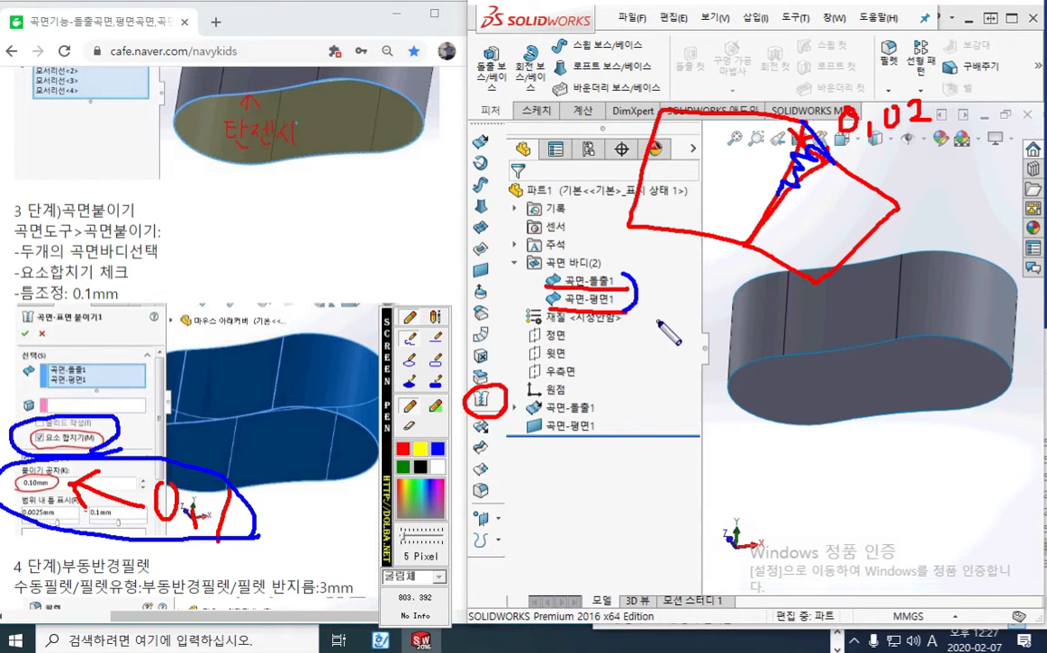
pyautogui.press('Escape')
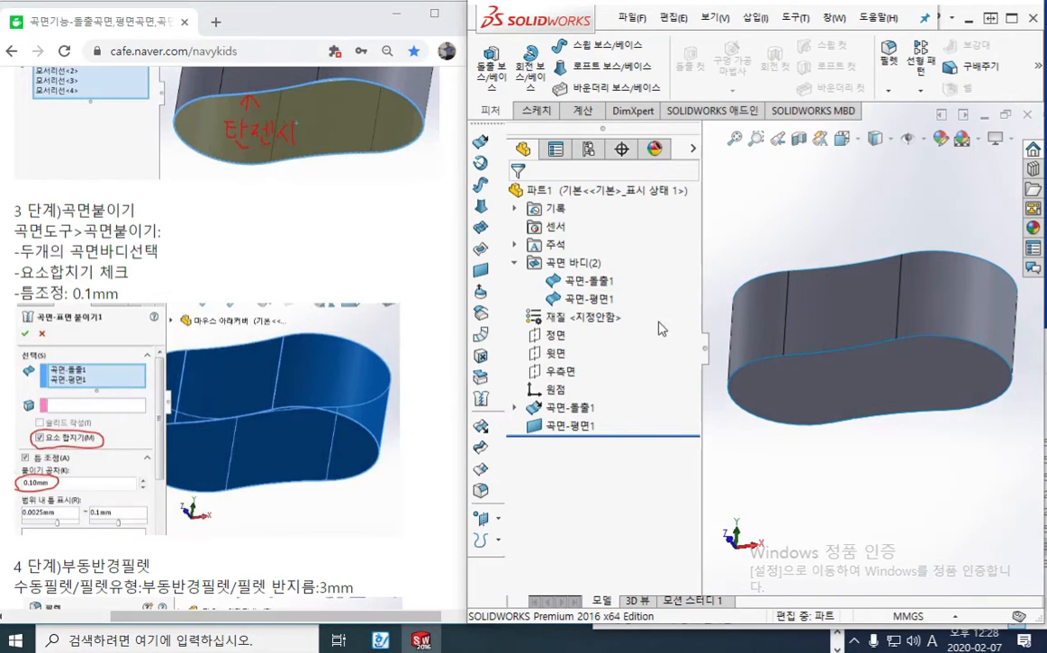
# Start a Knit Surface, enable merging of entities and set the knitting tolerance to 0.1 mm
pyautogui.click(481, 399)
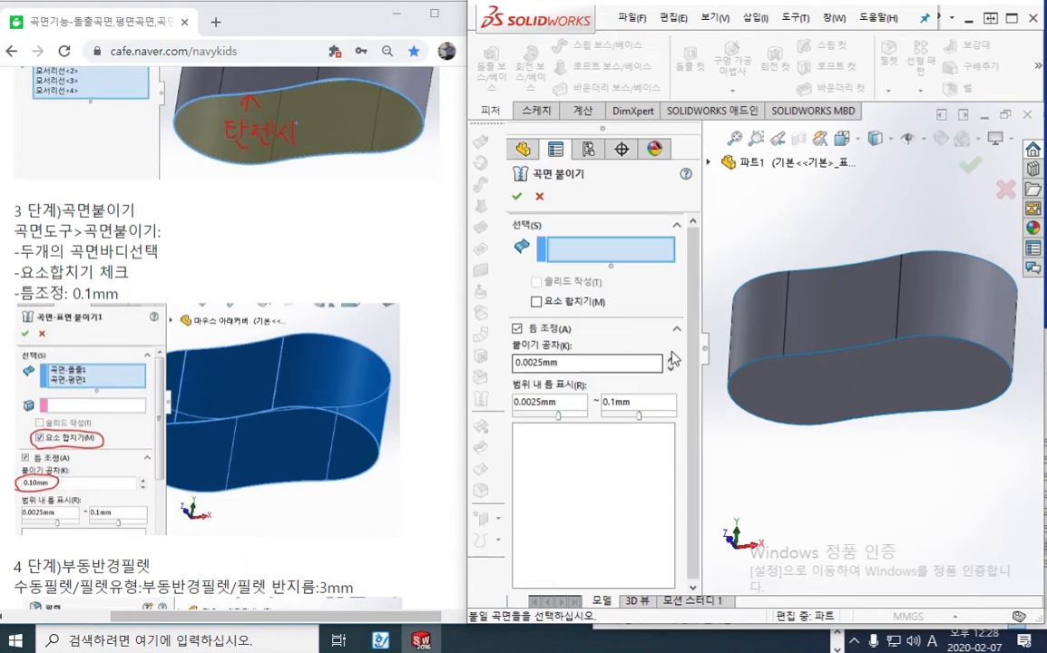
pyautogui.click(536, 302)
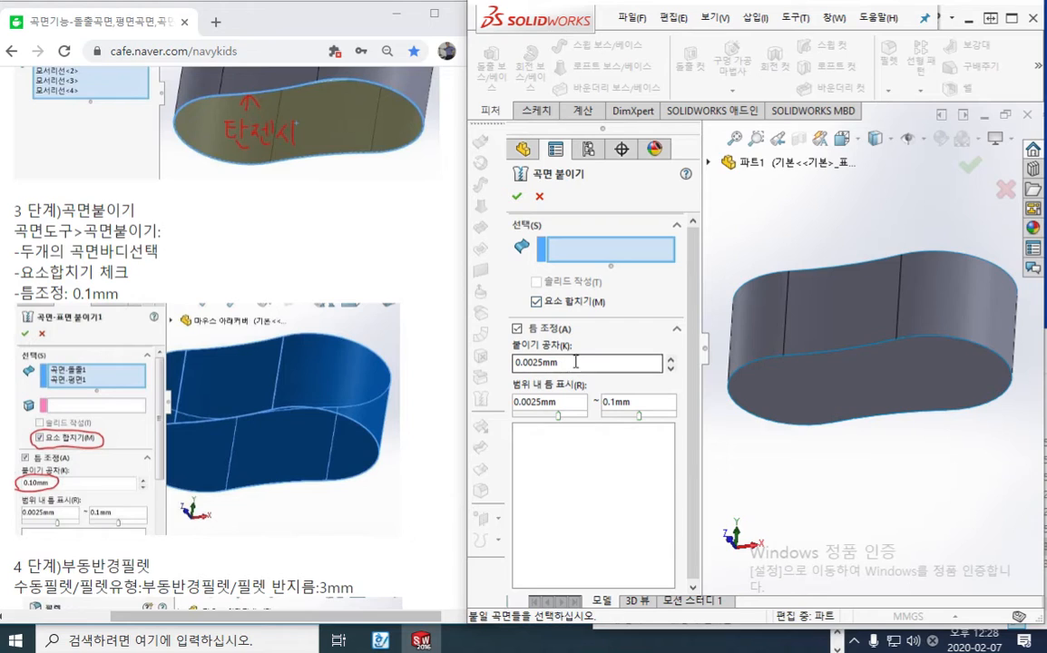
pyautogui.moveTo(577, 363); pyautogui.dragTo(501, 366)
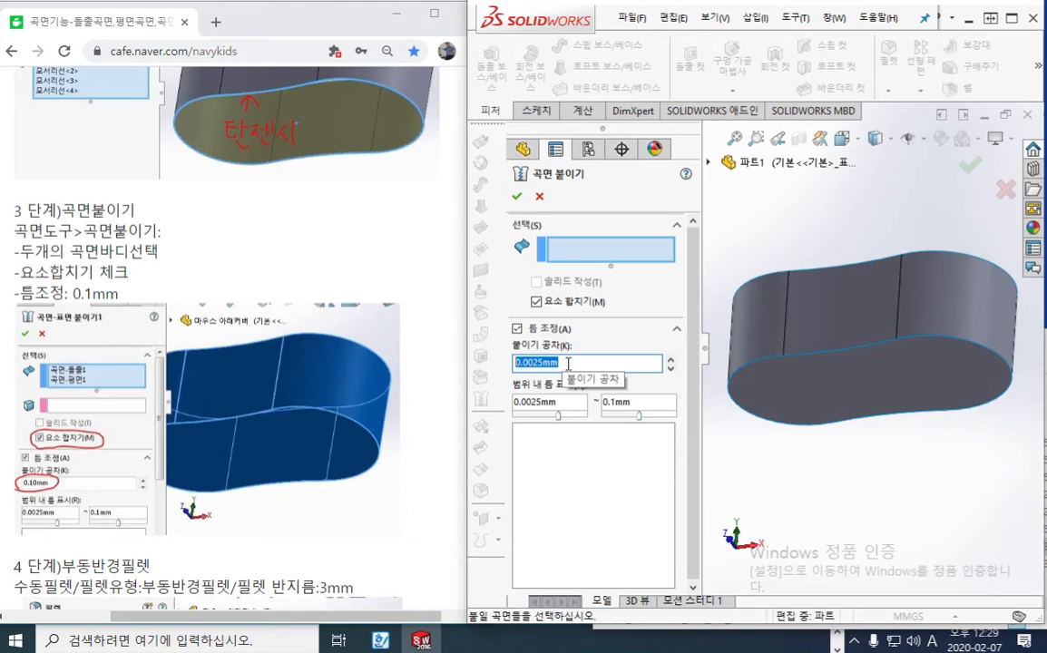
pyautogui.write('0.1')
pyautogui.press('Return')
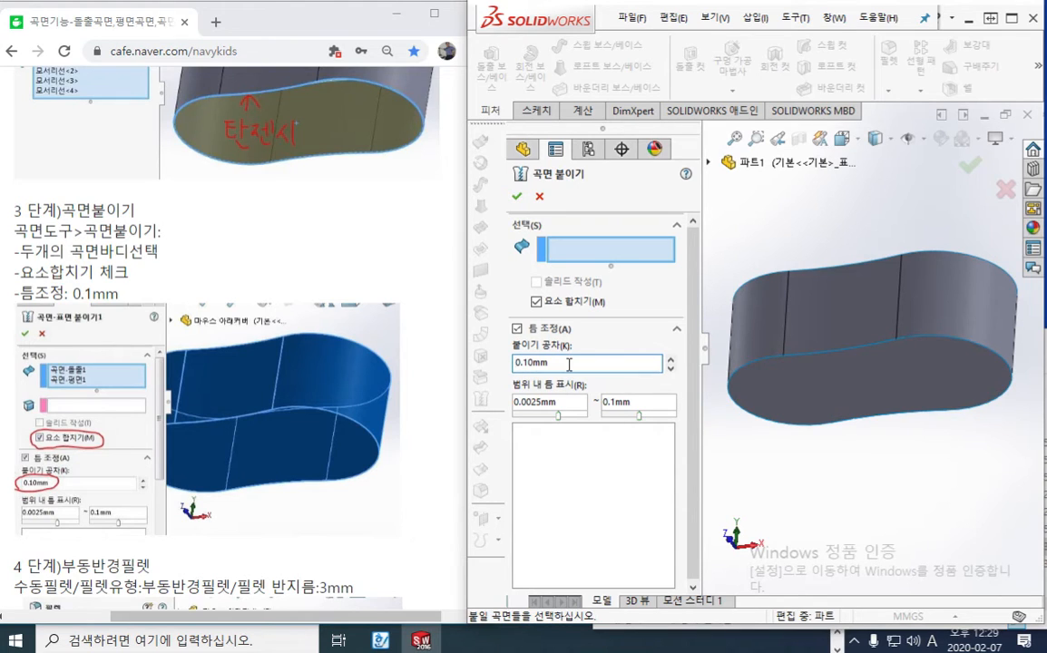
pyautogui.hotkey('ctrl', 'F1')
pyautogui.moveTo(644, 418)
pyautogui.mouseDown()
pyautogui.moveTo(626, 382)
pyautogui.moveTo(637, 426)
pyautogui.mouseUp()
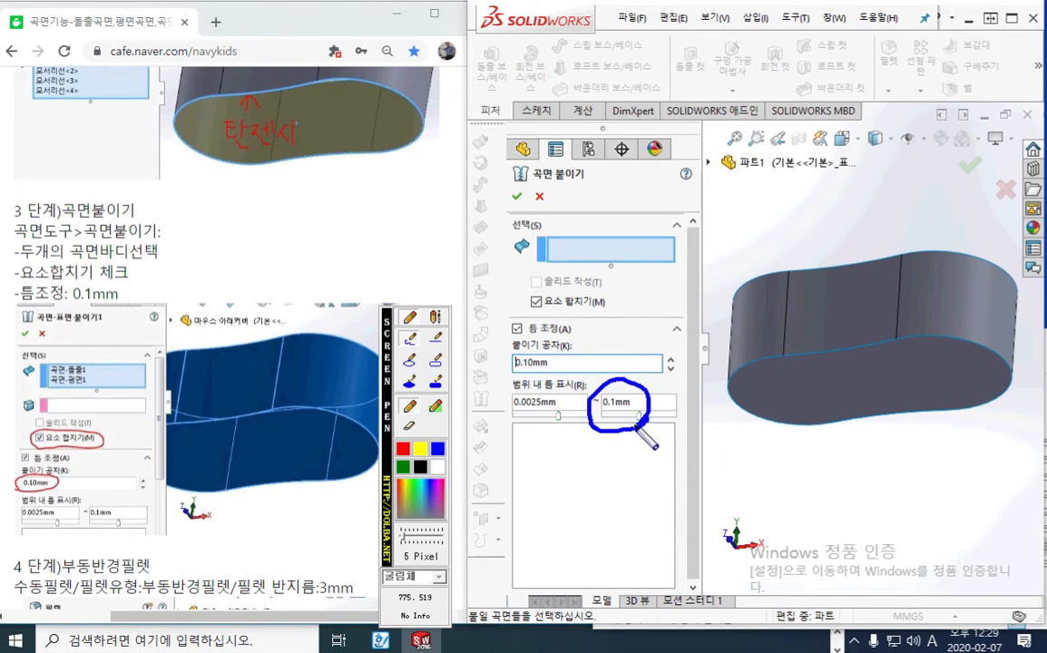
pyautogui.moveTo(545, 423)
pyautogui.mouseDown()
pyautogui.moveTo(543, 384)
pyautogui.moveTo(555, 421)
pyautogui.mouseUp()
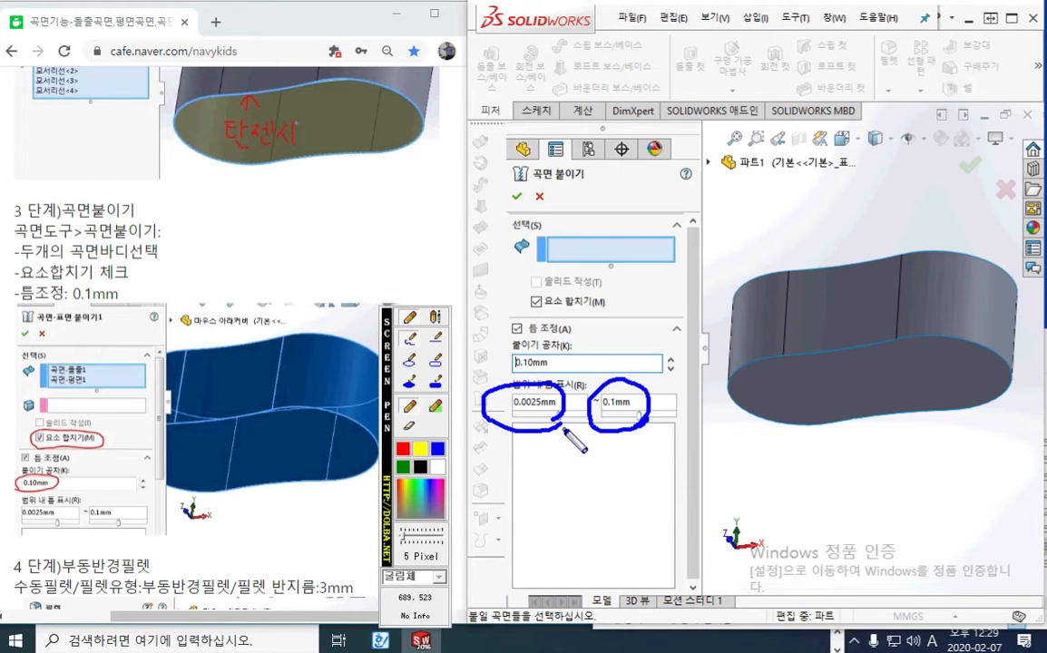
pyautogui.press('Escape')
# Try other lower limits for the displayed gap range, and set the minimum gap back to 0.0025 mm
pyautogui.moveTo(559, 417); pyautogui.dragTo(515, 425)
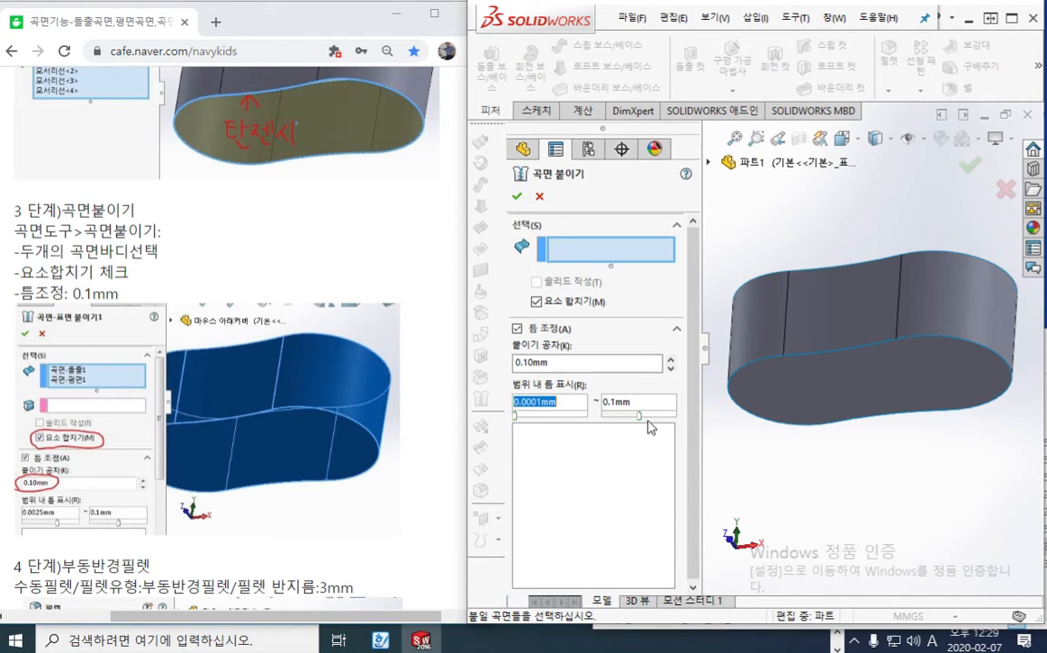
pyautogui.moveTo(638, 416)
pyautogui.mouseDown()
pyautogui.moveTo(681, 422)
pyautogui.moveTo(637, 423)
pyautogui.mouseUp()
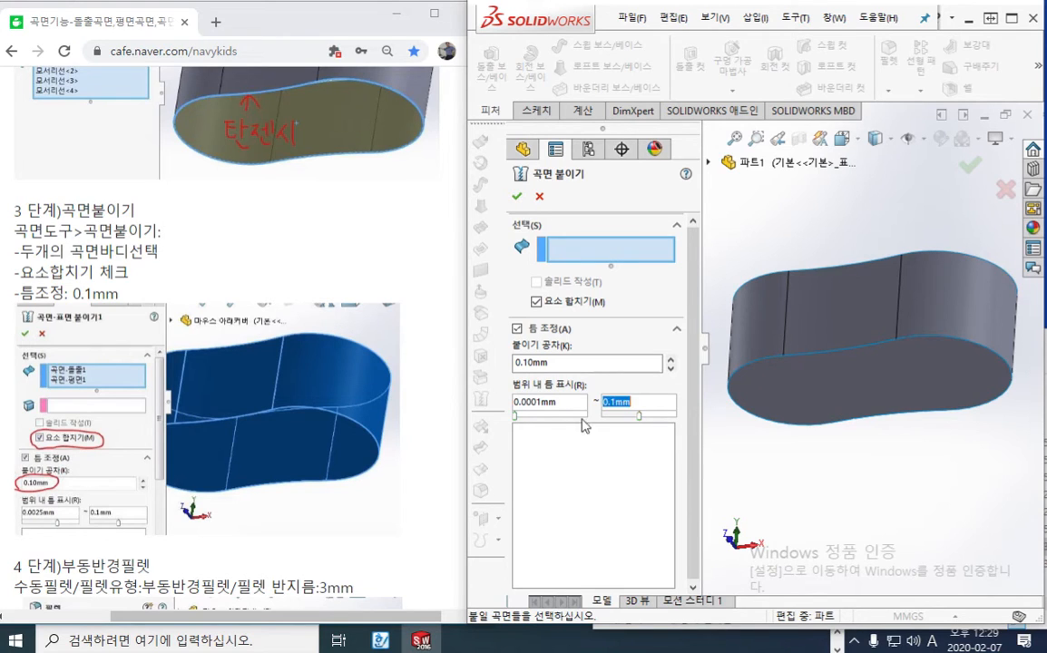
pyautogui.moveTo(519, 422); pyautogui.dragTo(573, 421)
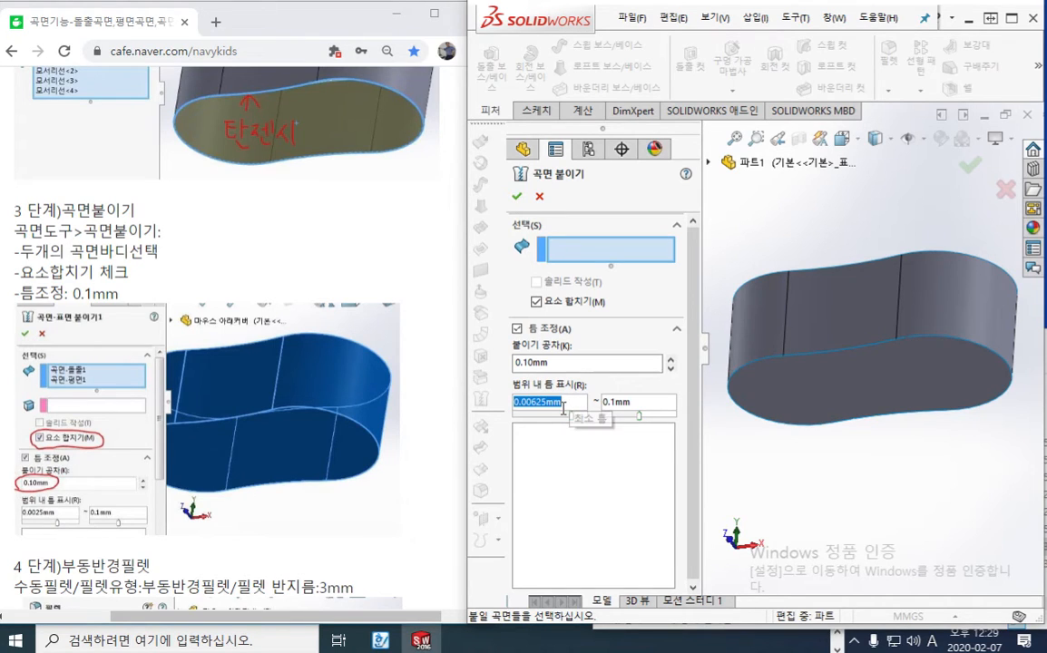
pyautogui.write('0.0025')
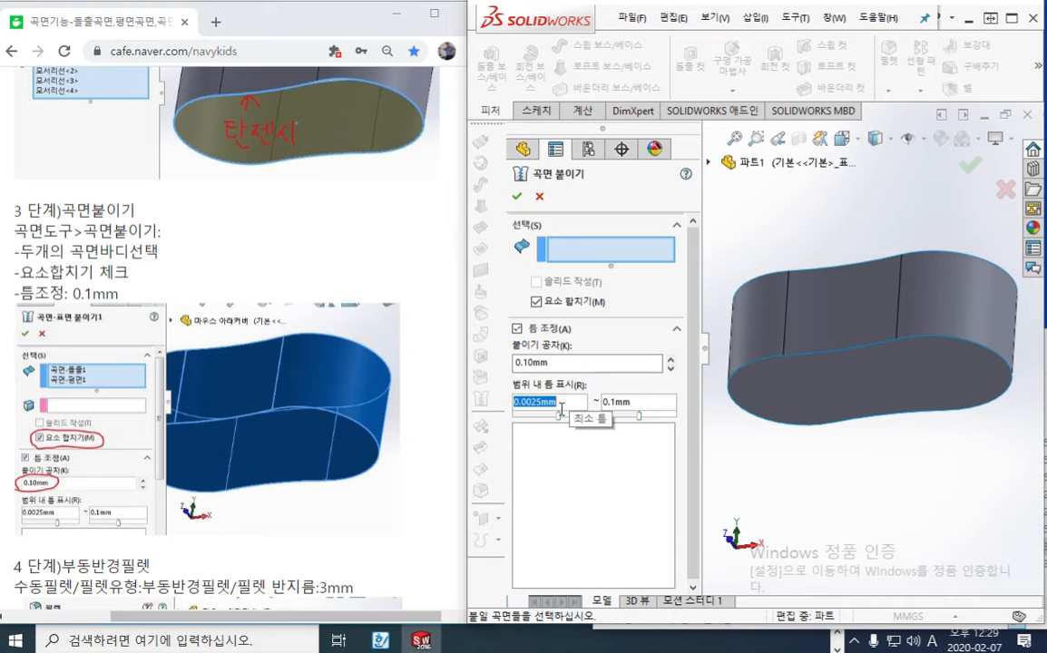
pyautogui.press('Return')
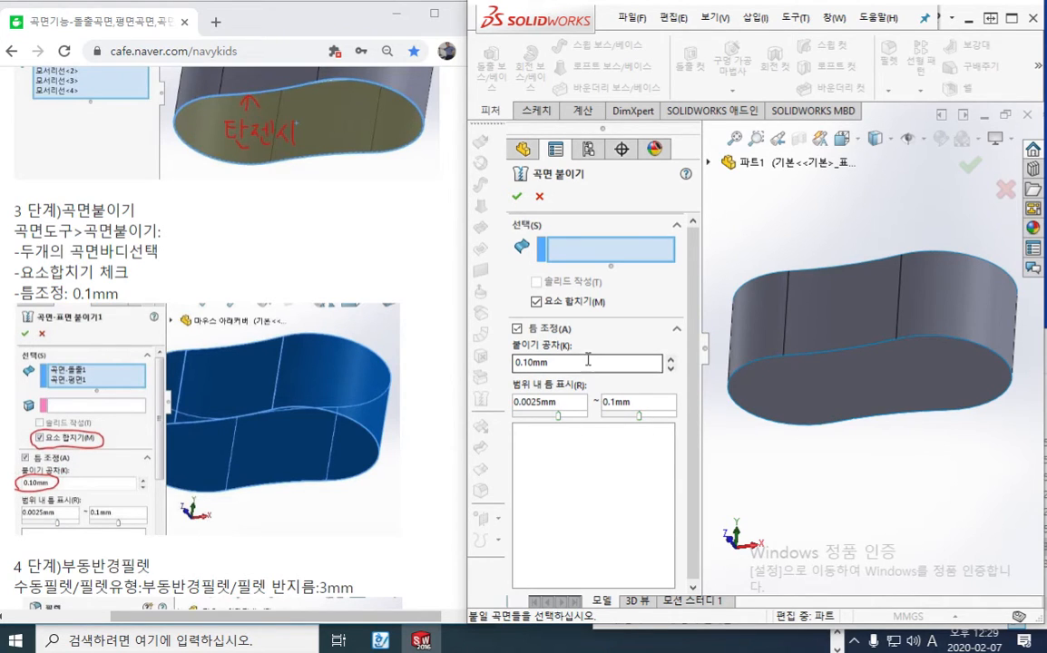
pyautogui.doubleClick(551, 362)
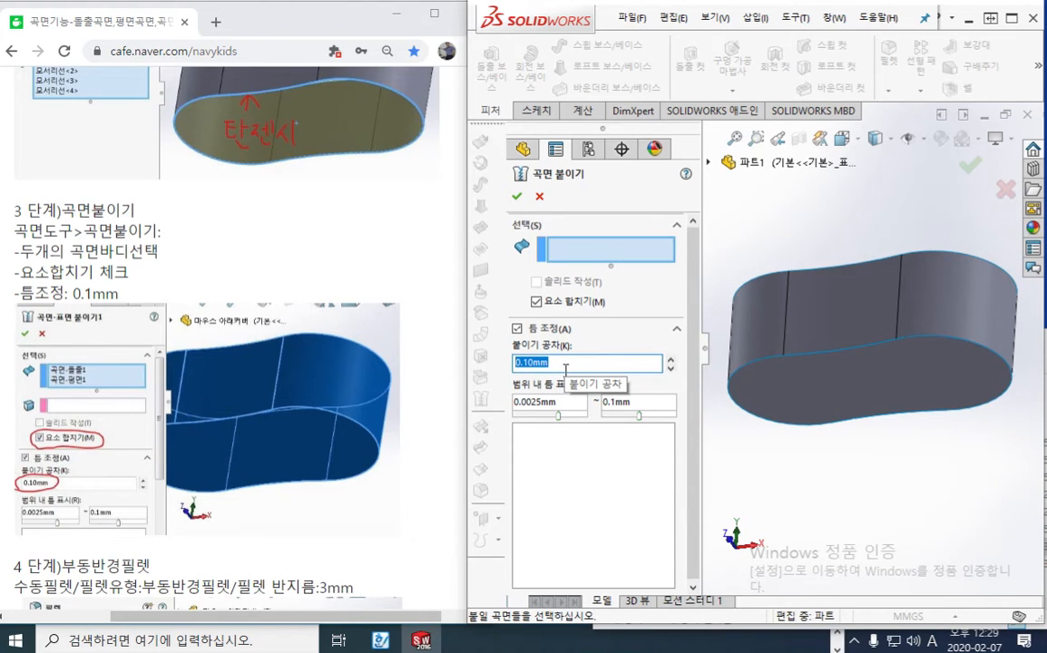
# Pick the extruded wall and the planar bottom as the two surfaces to knit
pyautogui.click(590, 250)
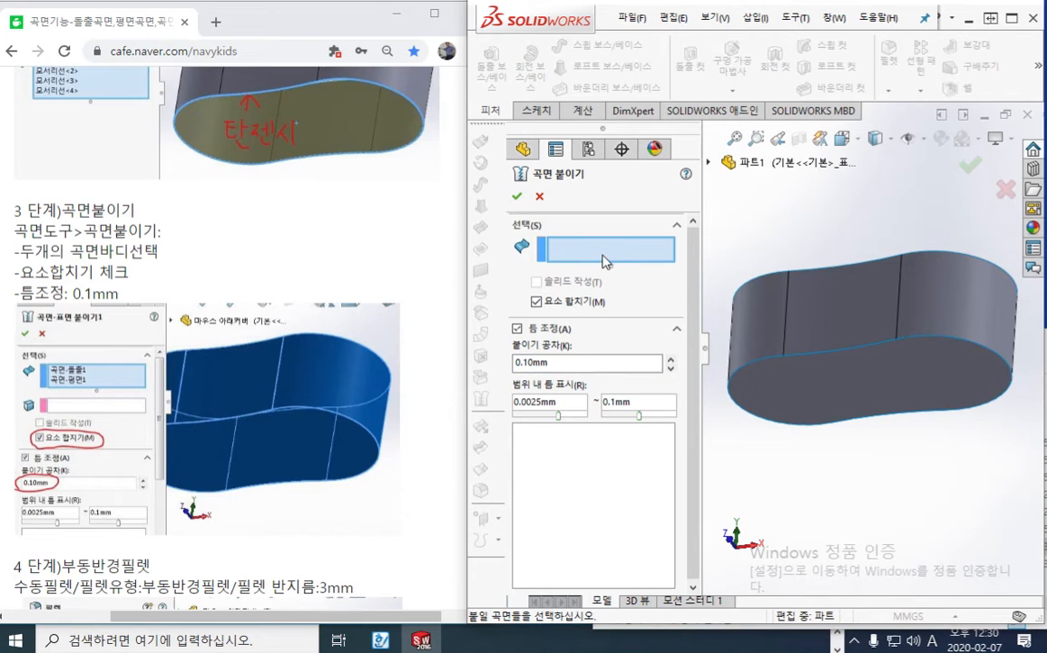
pyautogui.click(709, 162)
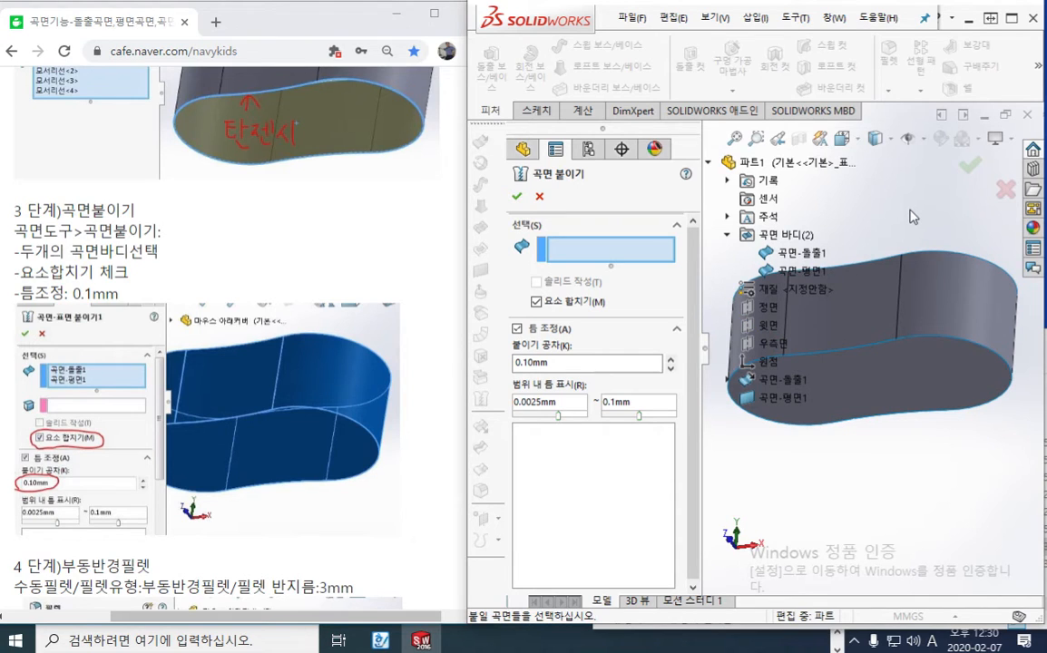
pyautogui.click(958, 300)
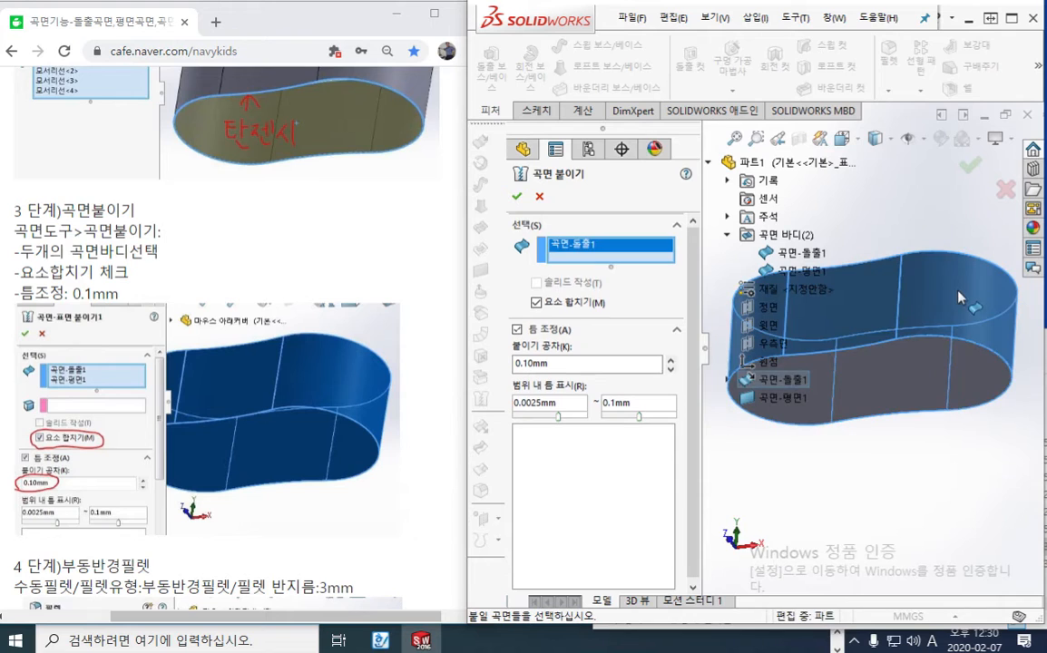
pyautogui.click(912, 371)
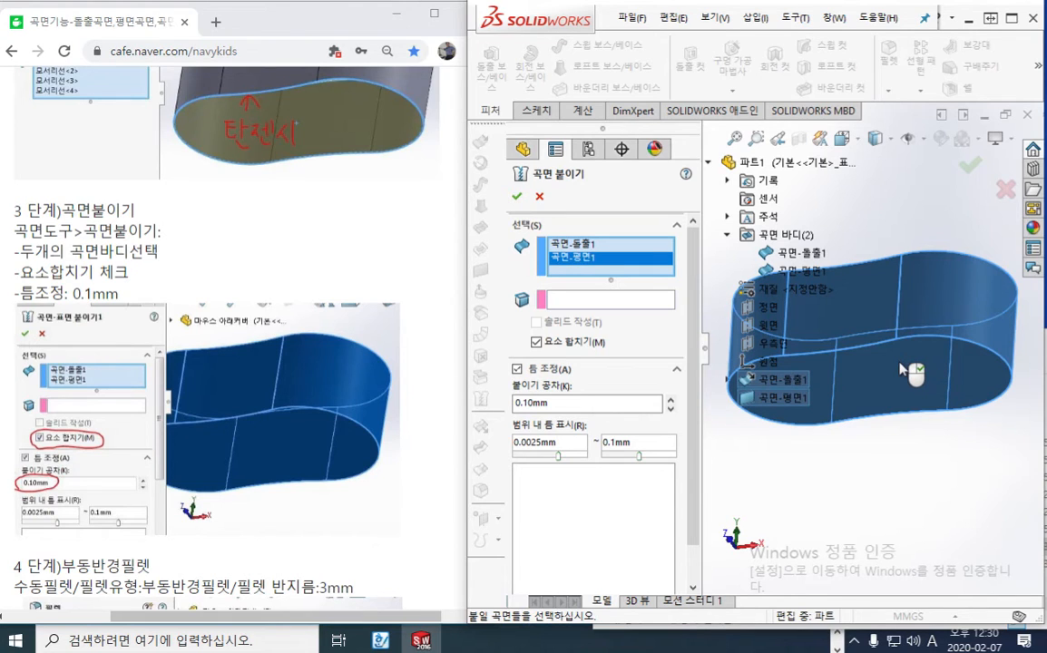
pyautogui.press('F12')
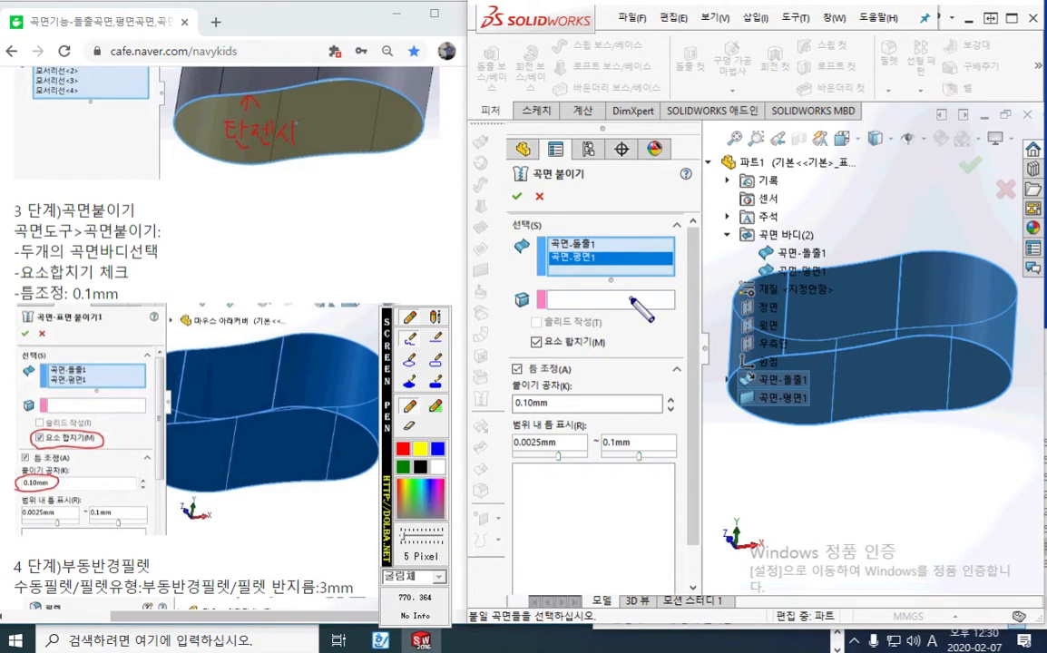
pyautogui.moveTo(599, 298)
pyautogui.mouseDown()
pyautogui.moveTo(631, 313)
pyautogui.moveTo(631, 337)
pyautogui.moveTo(670, 291)
pyautogui.moveTo(669, 317)
pyautogui.mouseUp()
pyautogui.moveTo(654, 314); pyautogui.dragTo(671, 328)
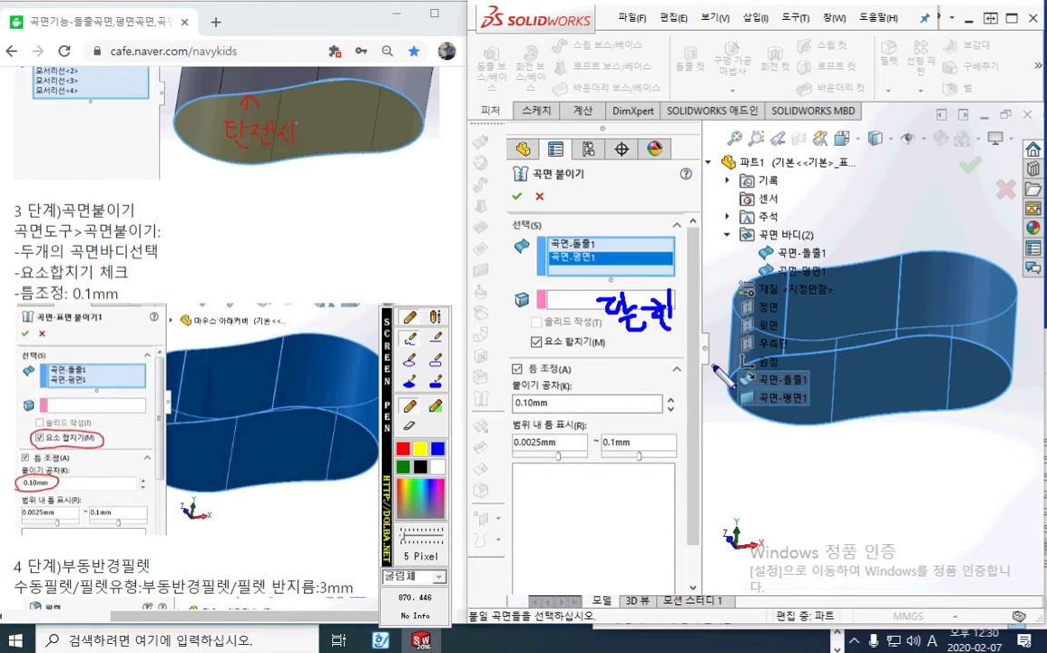
pyautogui.moveTo(884, 366)
pyautogui.mouseDown()
pyautogui.moveTo(887, 389)
pyautogui.moveTo(898, 369)
pyautogui.moveTo(911, 394)
pyautogui.moveTo(970, 390)
pyautogui.mouseUp()
pyautogui.moveTo(958, 385); pyautogui.dragTo(978, 399)
pyautogui.moveTo(887, 207)
pyautogui.mouseDown()
pyautogui.moveTo(889, 241)
pyautogui.moveTo(907, 225)
pyautogui.mouseUp()
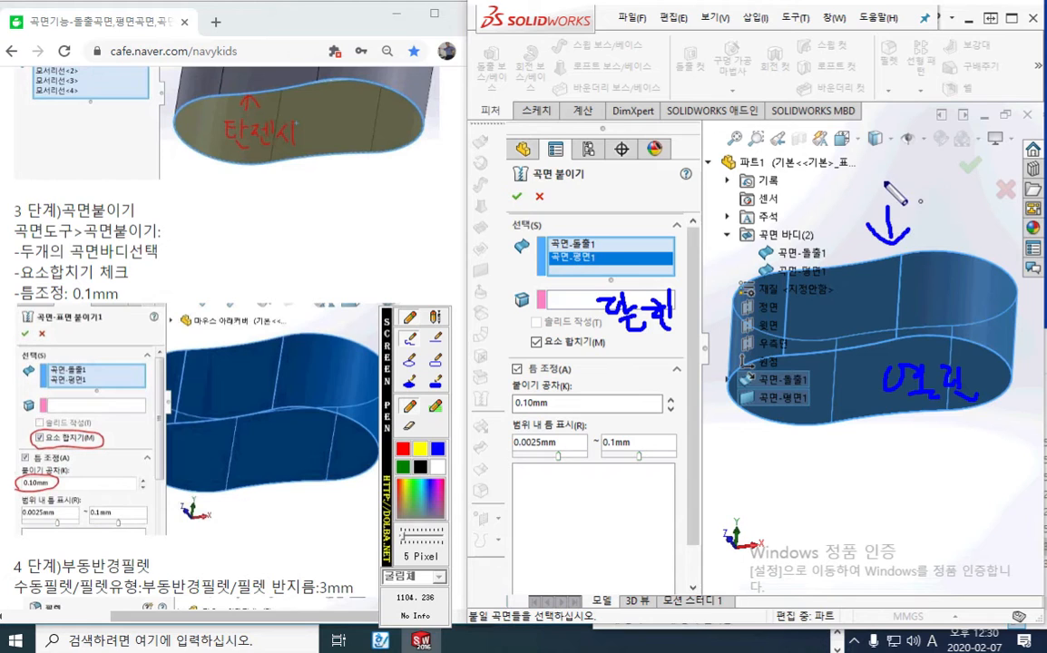
pyautogui.moveTo(878, 161); pyautogui.dragTo(906, 182)
pyautogui.moveTo(911, 166)
pyautogui.mouseDown()
pyautogui.moveTo(916, 198)
pyautogui.moveTo(941, 185)
pyautogui.mouseUp()
pyautogui.moveTo(952, 167); pyautogui.dragTo(976, 177)
pyautogui.moveTo(978, 158); pyautogui.dragTo(982, 212)
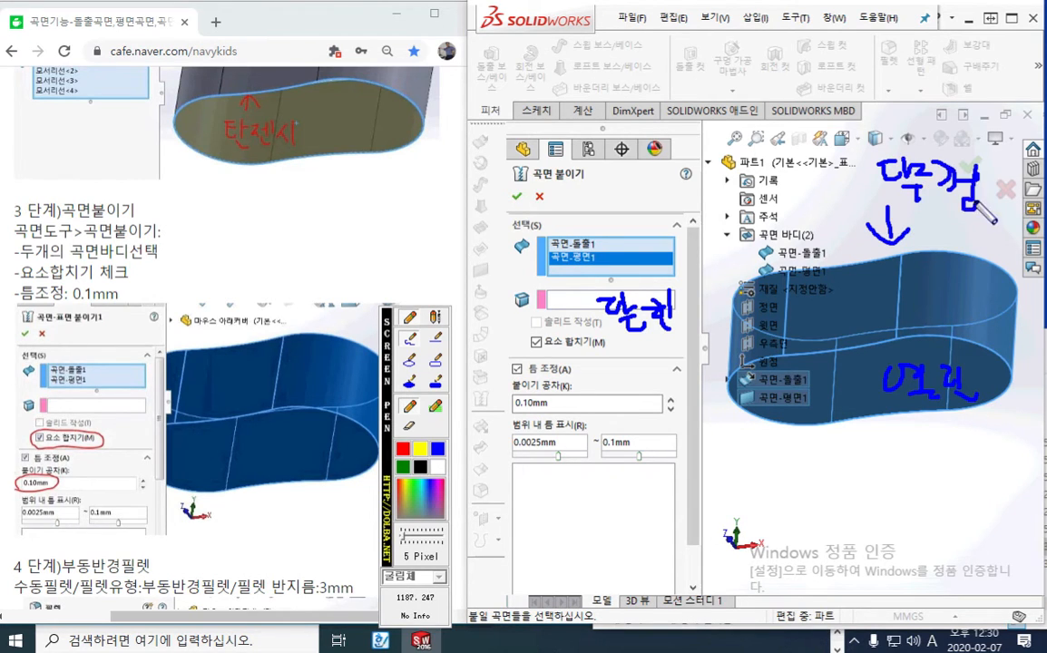
pyautogui.moveTo(995, 171)
pyautogui.mouseDown()
pyautogui.moveTo(1025, 210)
pyautogui.moveTo(993, 212)
pyautogui.mouseUp()
pyautogui.moveTo(973, 420); pyautogui.dragTo(976, 424)
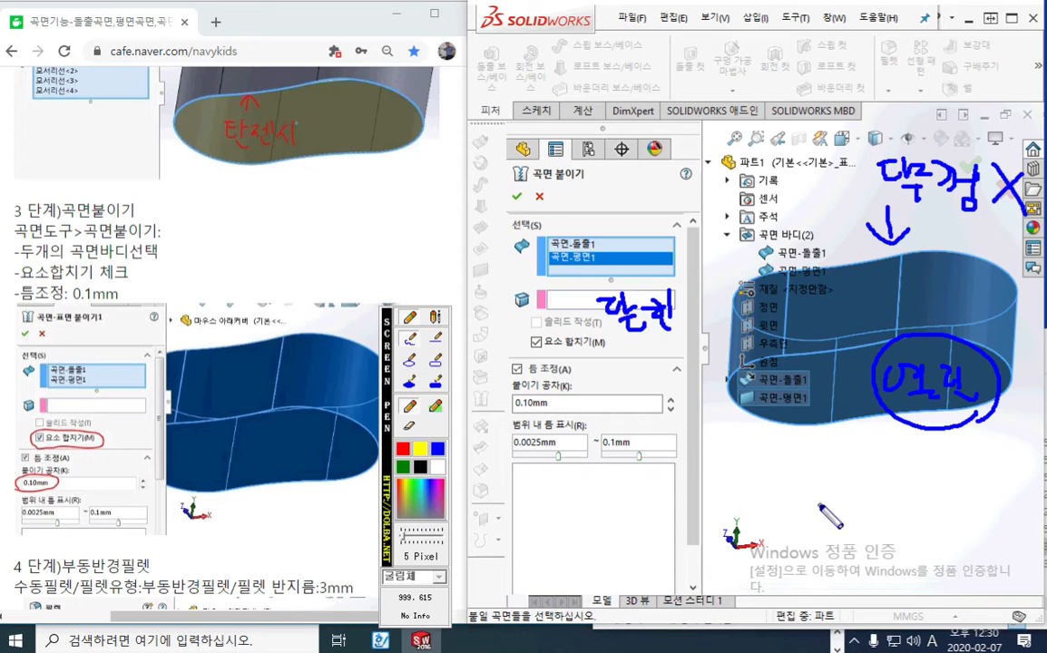
pyautogui.moveTo(804, 473)
pyautogui.mouseDown()
pyautogui.moveTo(808, 513)
pyautogui.moveTo(878, 522)
pyautogui.moveTo(875, 472)
pyautogui.mouseUp()
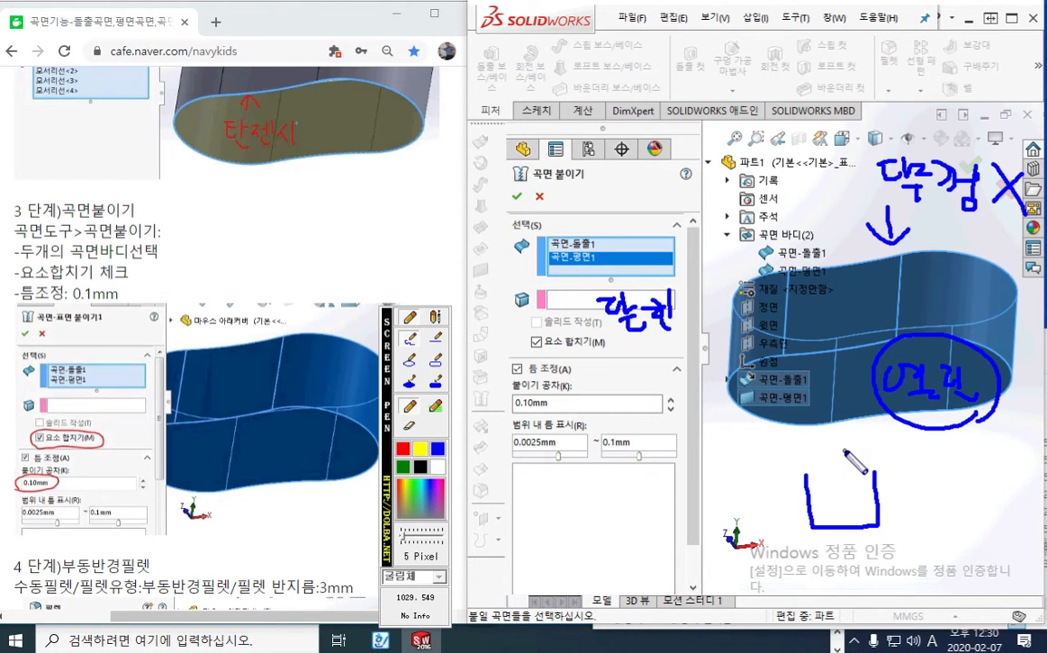
pyautogui.moveTo(805, 476); pyautogui.dragTo(874, 473)
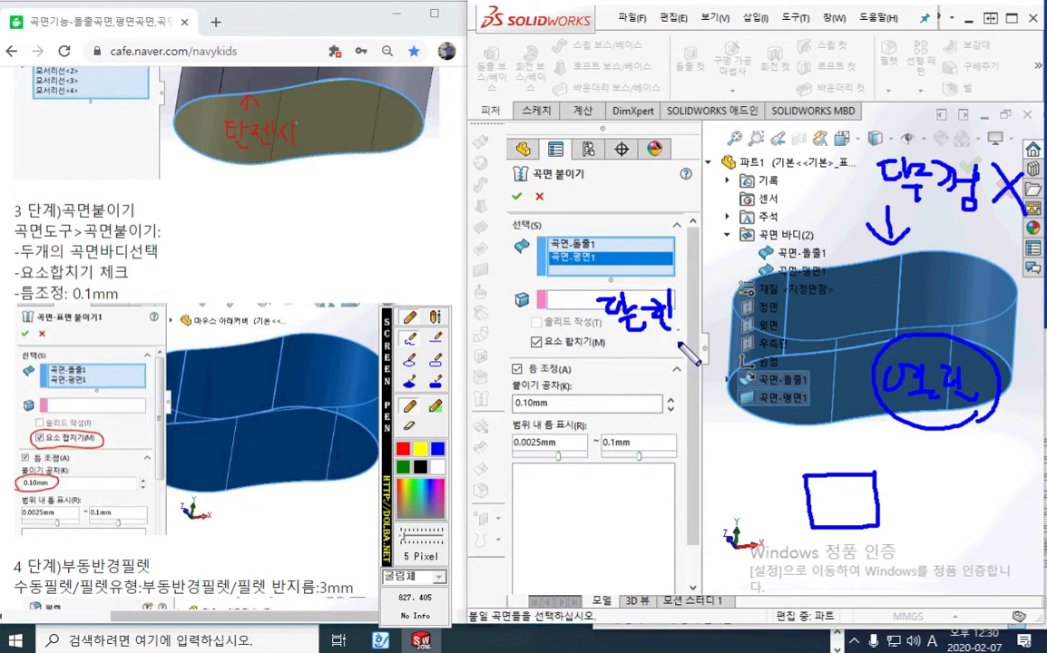
pyautogui.moveTo(567, 281)
pyautogui.mouseDown()
pyautogui.moveTo(508, 292)
pyautogui.moveTo(514, 324)
pyautogui.moveTo(570, 310)
pyautogui.mouseUp()
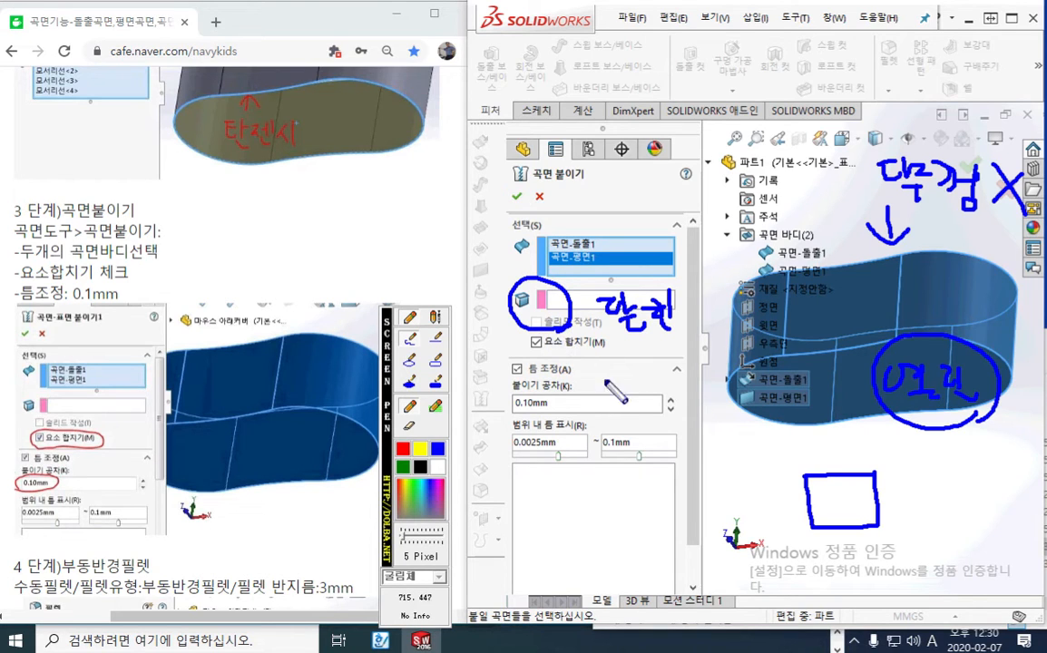
pyautogui.press('Escape')
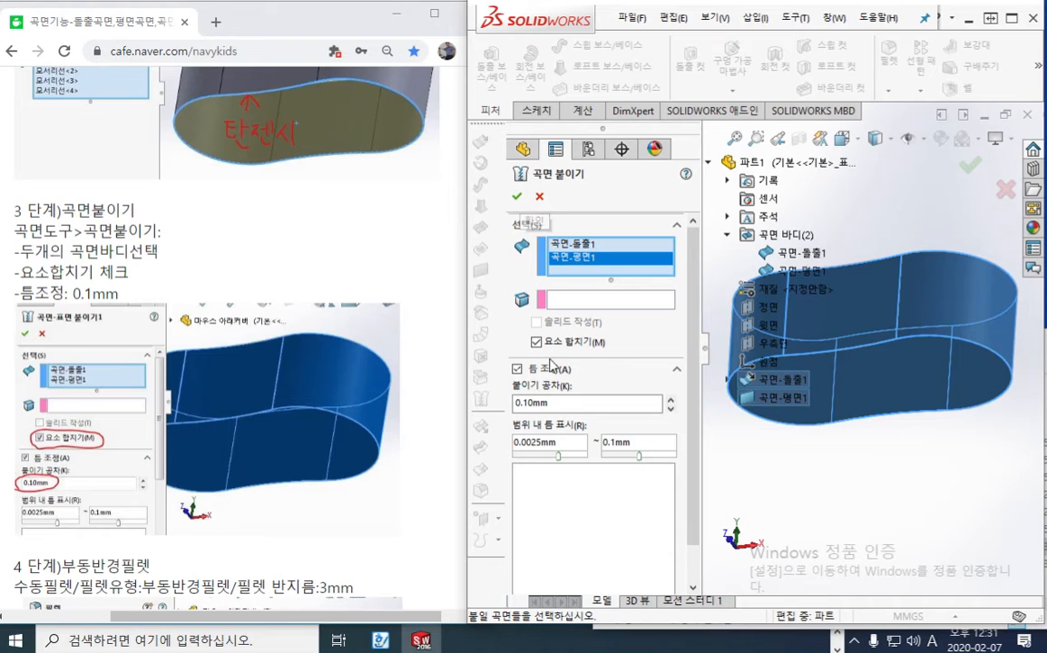
# Check the knitting tolerance and the two selected surfaces, and accept the surface knit
pyautogui.moveTo(557, 405); pyautogui.dragTo(487, 414)
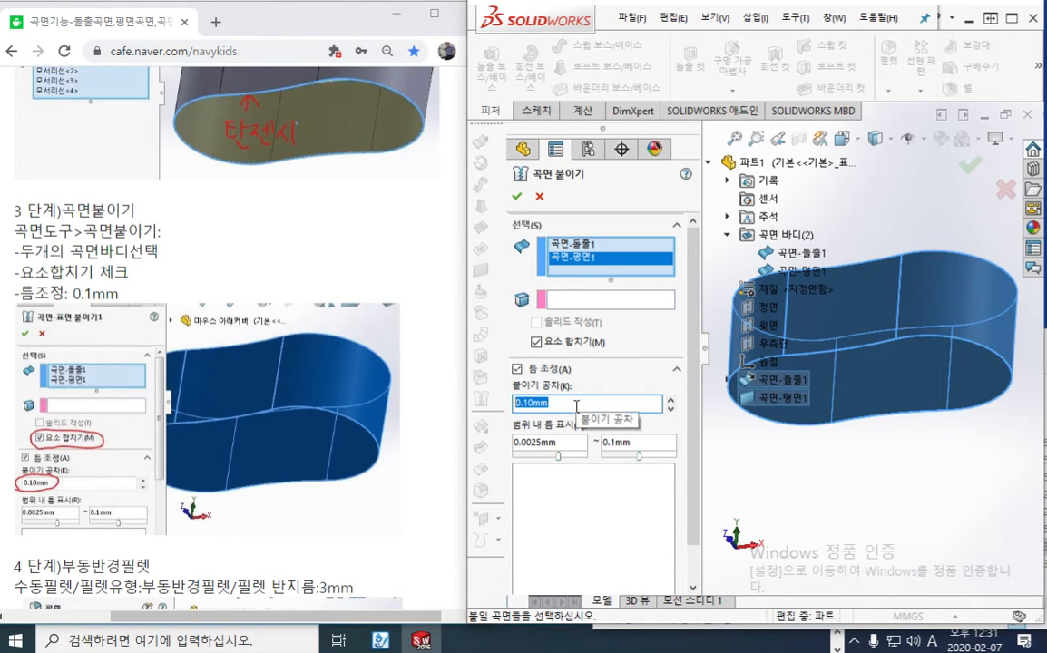
pyautogui.click(572, 244)
pyautogui.click(575, 257)
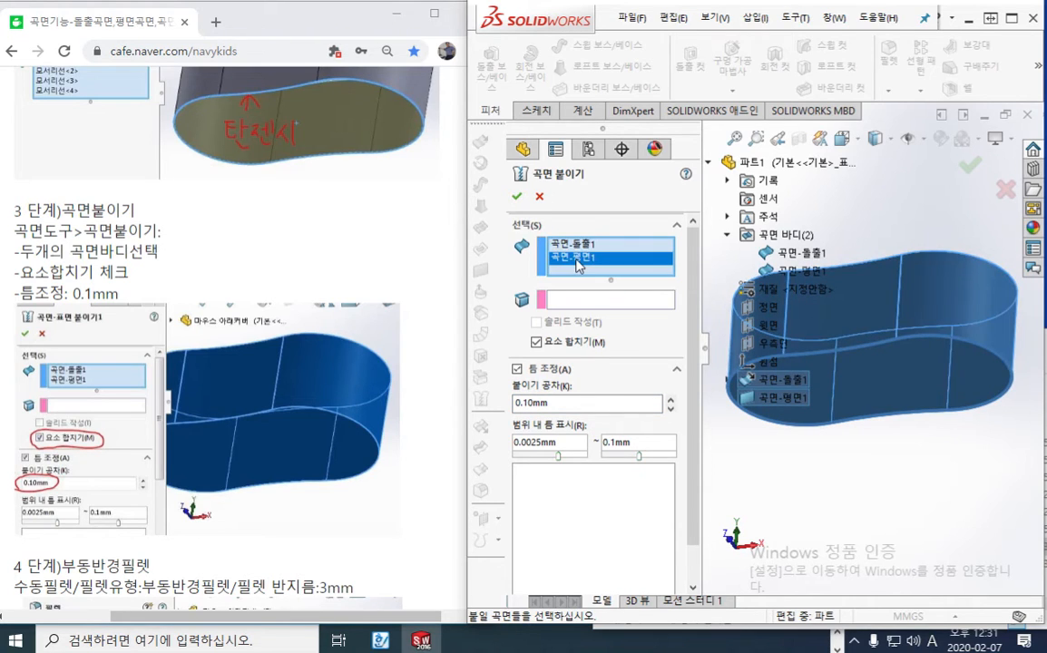
pyautogui.click(517, 197)
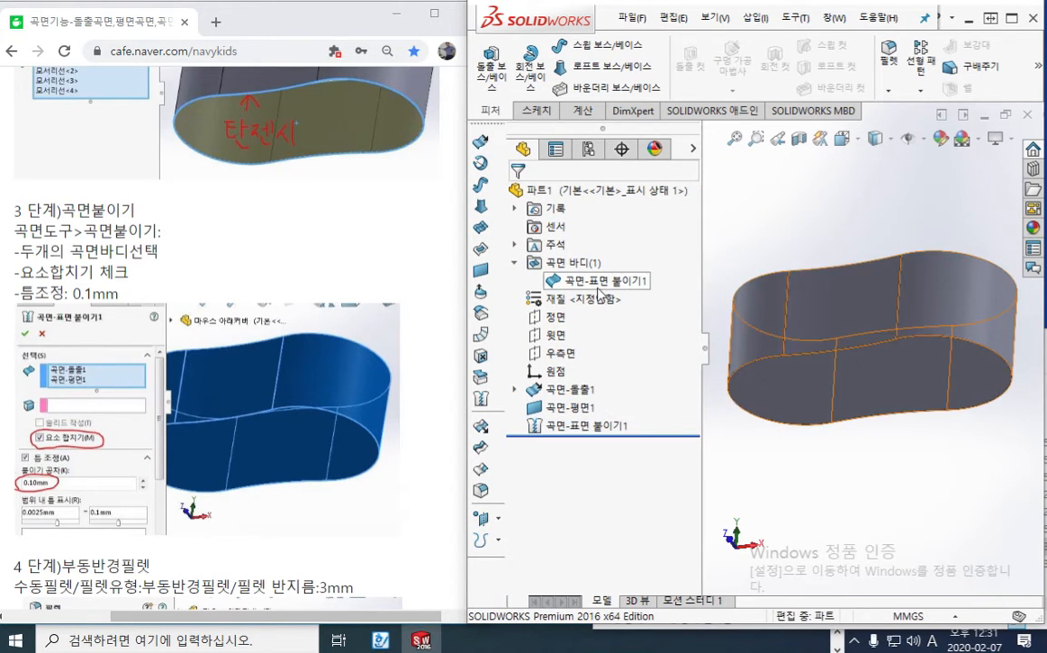
# Select the knitted body to see its extent, bring up the tutorial's step 4 fillet instructions, and clear the body selection
pyautogui.click(603, 283)
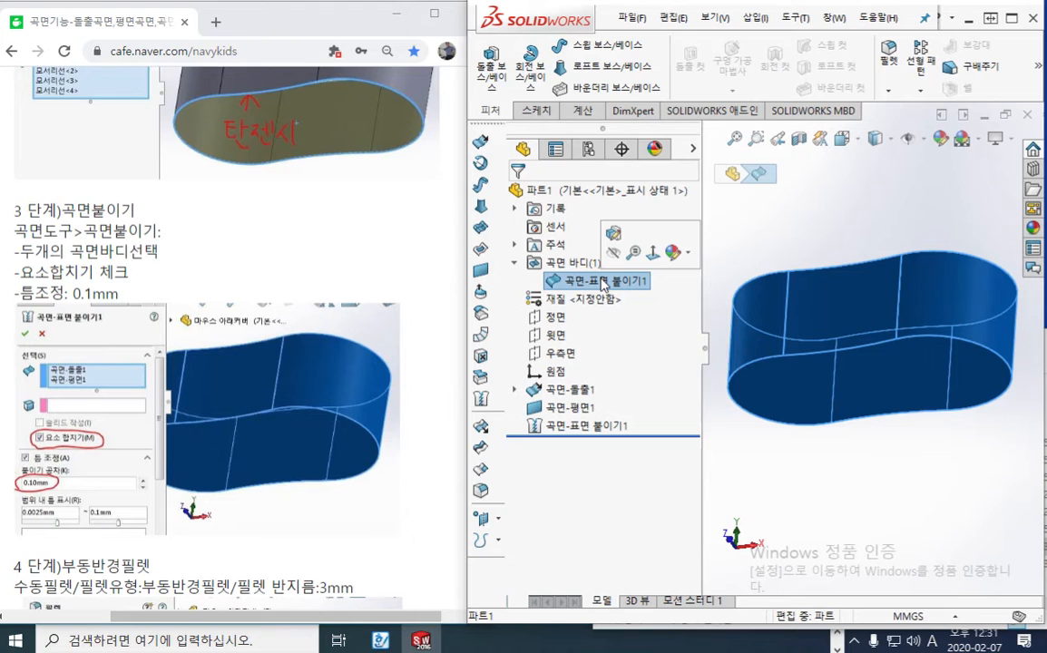
pyautogui.click(305, 294)
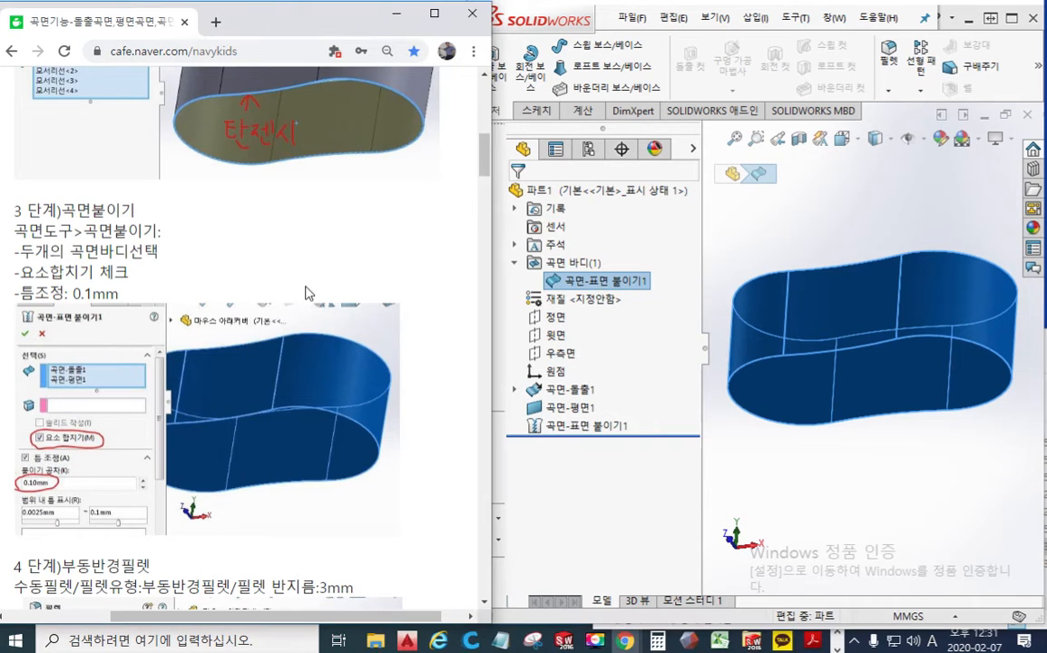
pyautogui.scroll(-4, 308, 296)
pyautogui.scroll(-2, 309, 296)
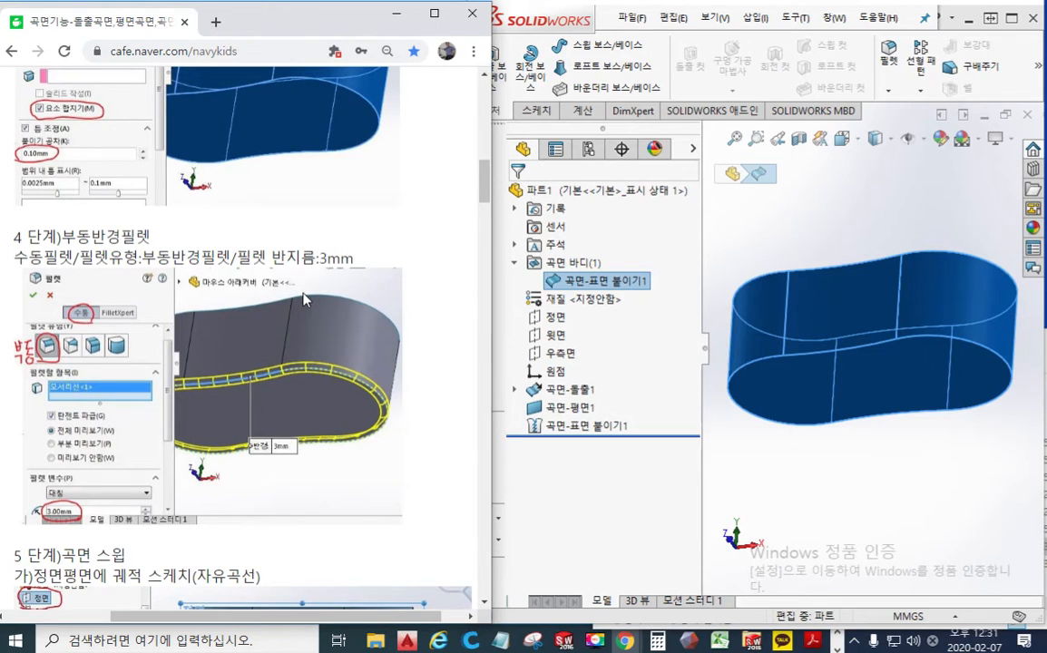
pyautogui.click(792, 250)
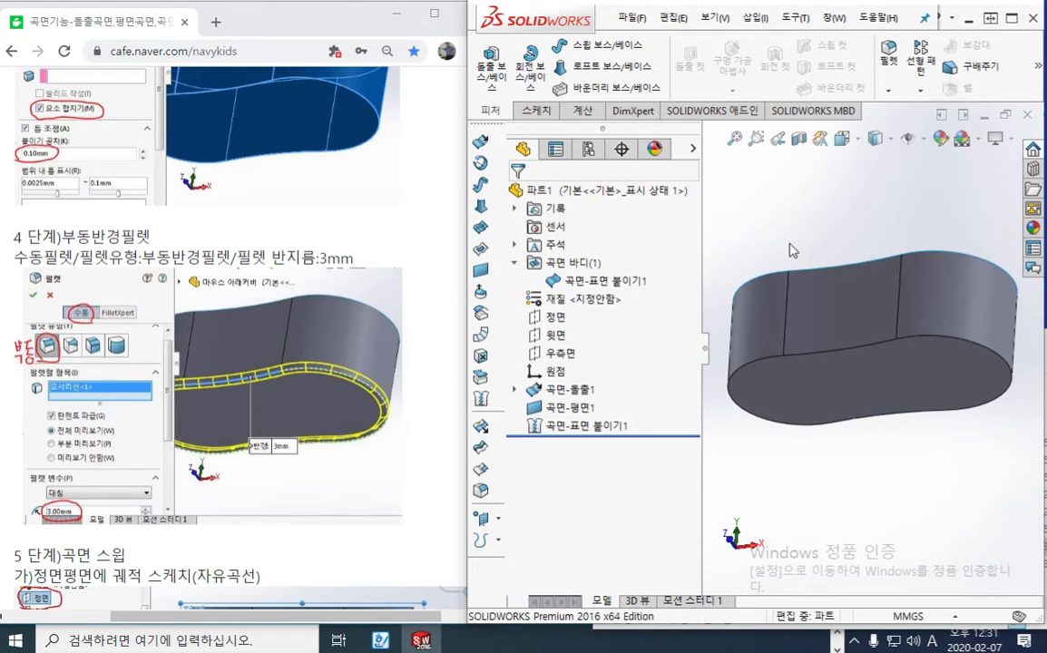
pyautogui.press('F12')
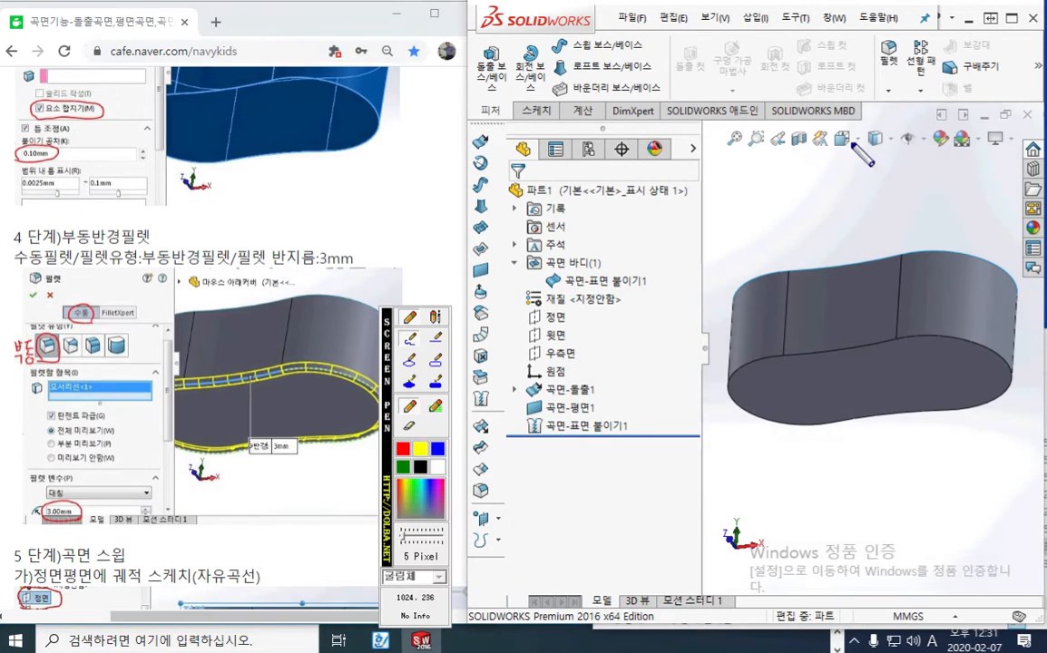
pyautogui.moveTo(906, 96)
pyautogui.mouseDown()
pyautogui.moveTo(892, 31)
pyautogui.moveTo(909, 94)
pyautogui.mouseUp()
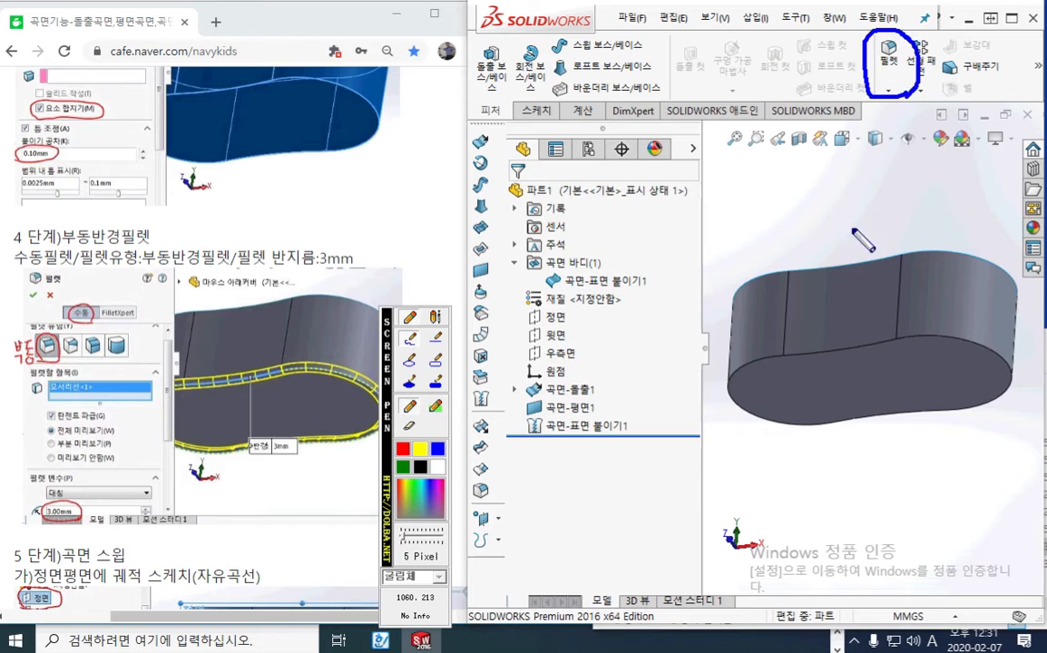
pyautogui.moveTo(465, 482)
pyautogui.mouseDown()
pyautogui.moveTo(510, 488)
pyautogui.moveTo(501, 499)
pyautogui.mouseUp()
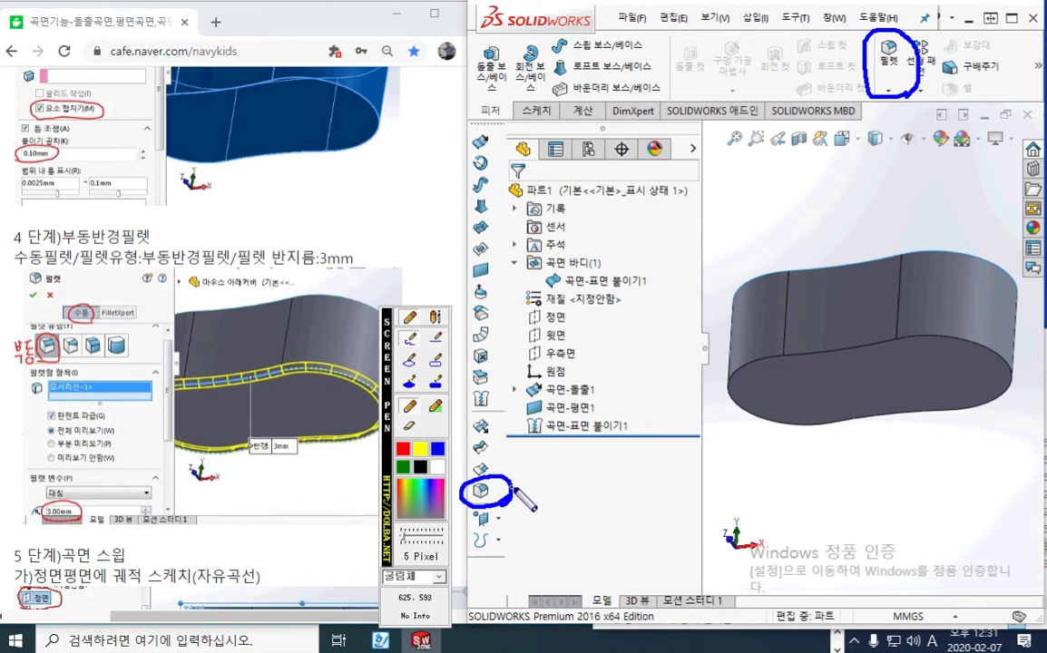
pyautogui.moveTo(56, 317); pyautogui.dragTo(97, 320)
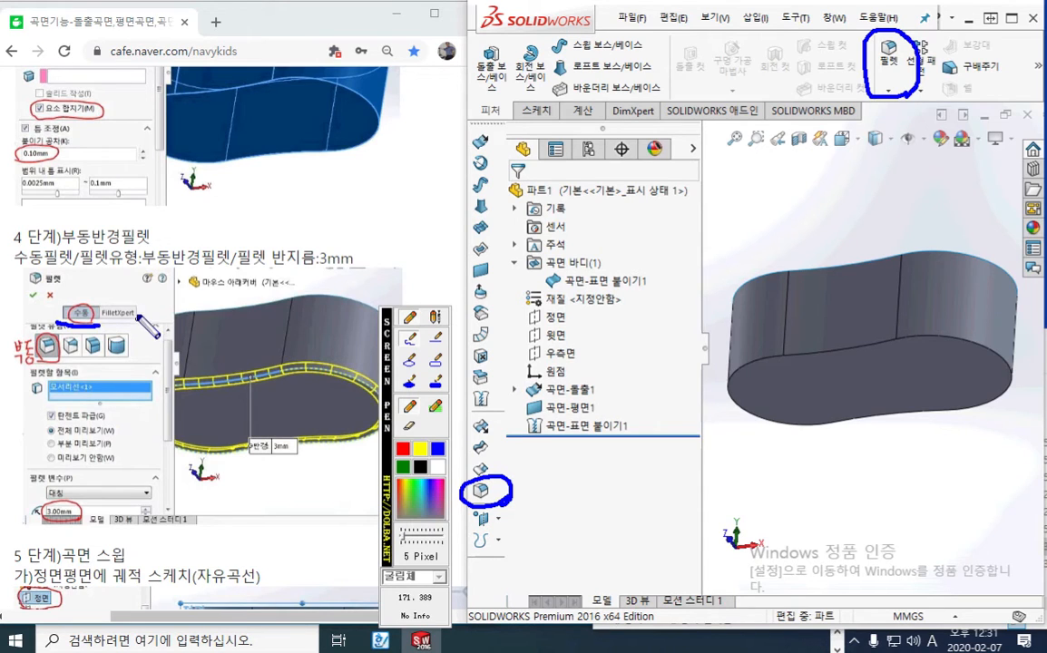
pyautogui.moveTo(140, 292)
pyautogui.mouseDown()
pyautogui.moveTo(119, 328)
pyautogui.moveTo(135, 329)
pyautogui.mouseUp()
pyautogui.moveTo(55, 365)
pyautogui.mouseDown()
pyautogui.moveTo(5, 356)
pyautogui.moveTo(39, 337)
pyautogui.mouseUp()
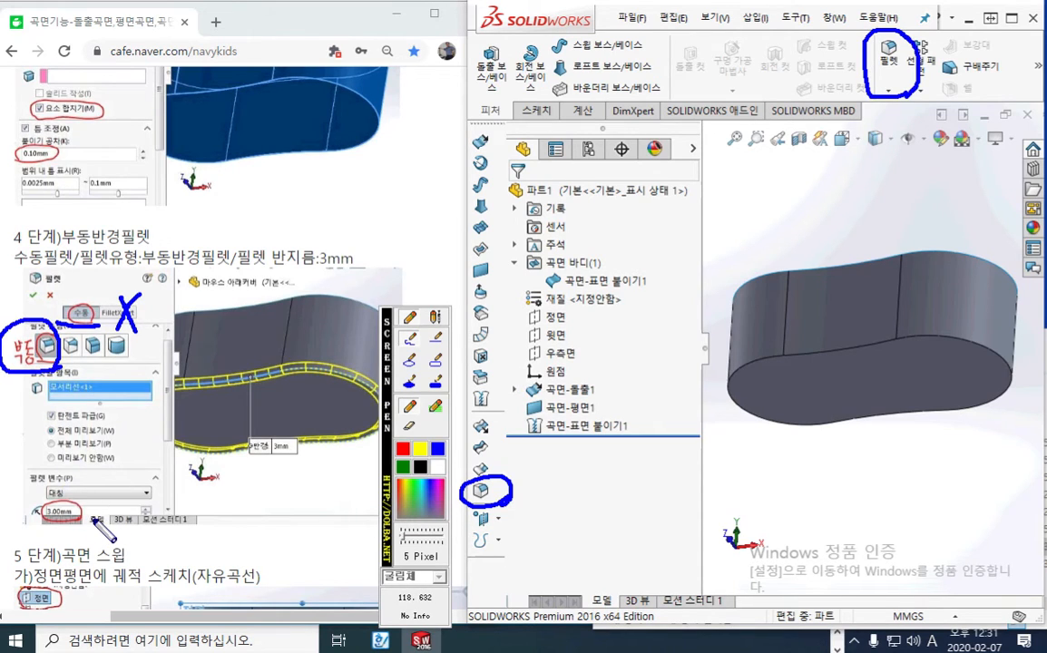
pyautogui.moveTo(84, 497)
pyautogui.mouseDown()
pyautogui.moveTo(96, 508)
pyautogui.moveTo(85, 523)
pyautogui.mouseUp()
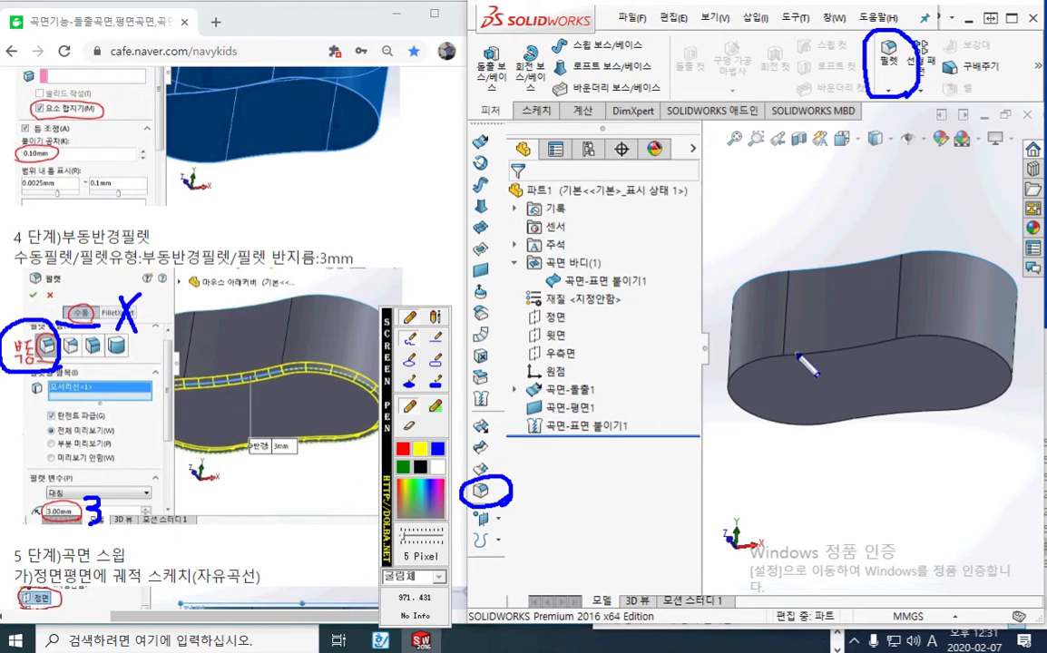
pyautogui.moveTo(796, 353)
pyautogui.mouseDown()
pyautogui.moveTo(966, 339)
pyautogui.moveTo(912, 415)
pyautogui.moveTo(795, 431)
pyautogui.moveTo(739, 376)
pyautogui.moveTo(812, 372)
pyautogui.mouseUp()
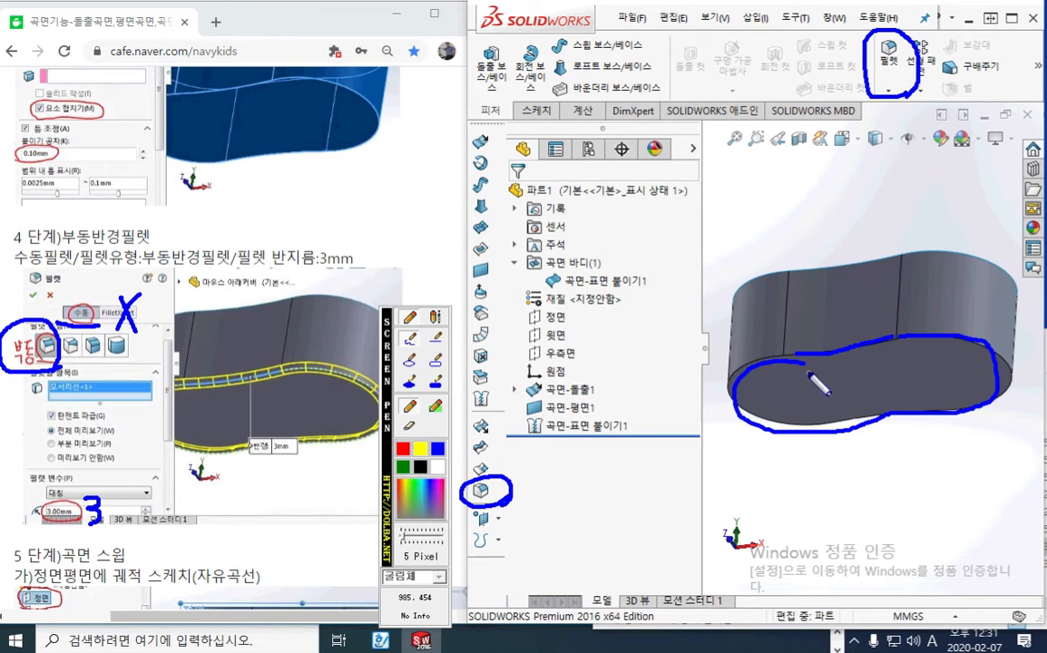
pyautogui.press('Escape')
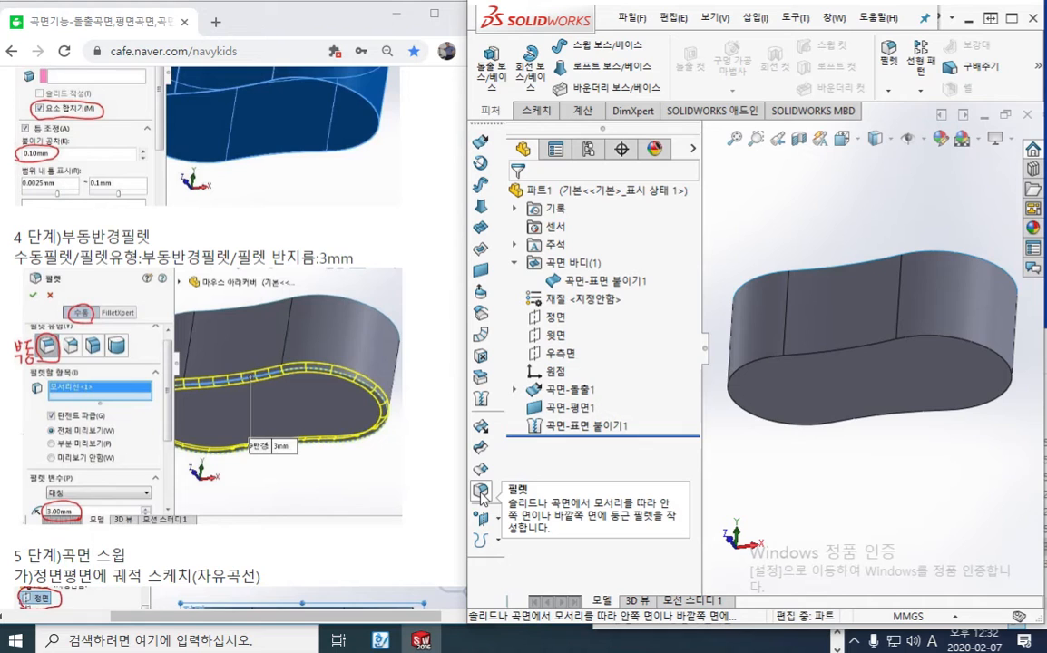
# Start a Fillet for the bottom edge of the knitted surface body
pyautogui.click(481, 492)
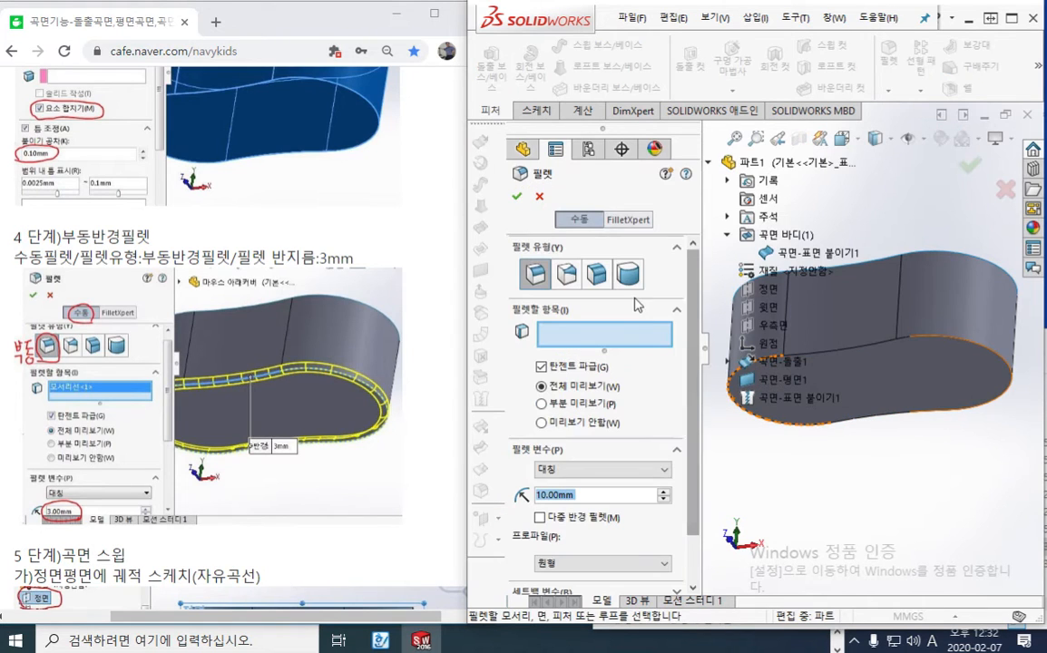
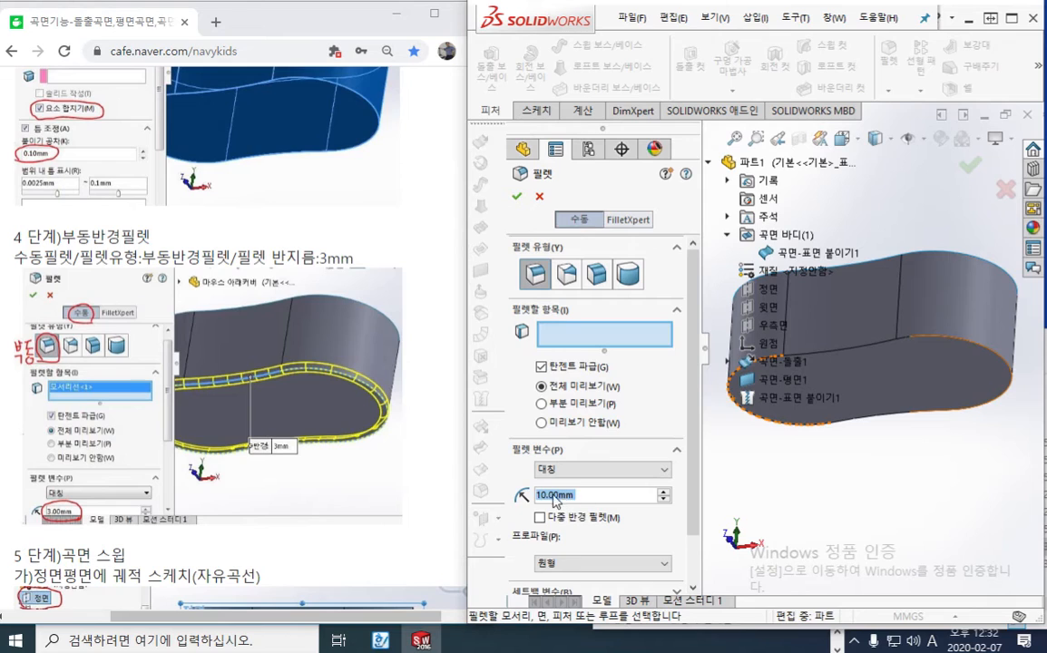
# Fillet the bottom edge of the knitted surface body with a constant 3 mm radius and accept the feature
pyautogui.click(869, 352)
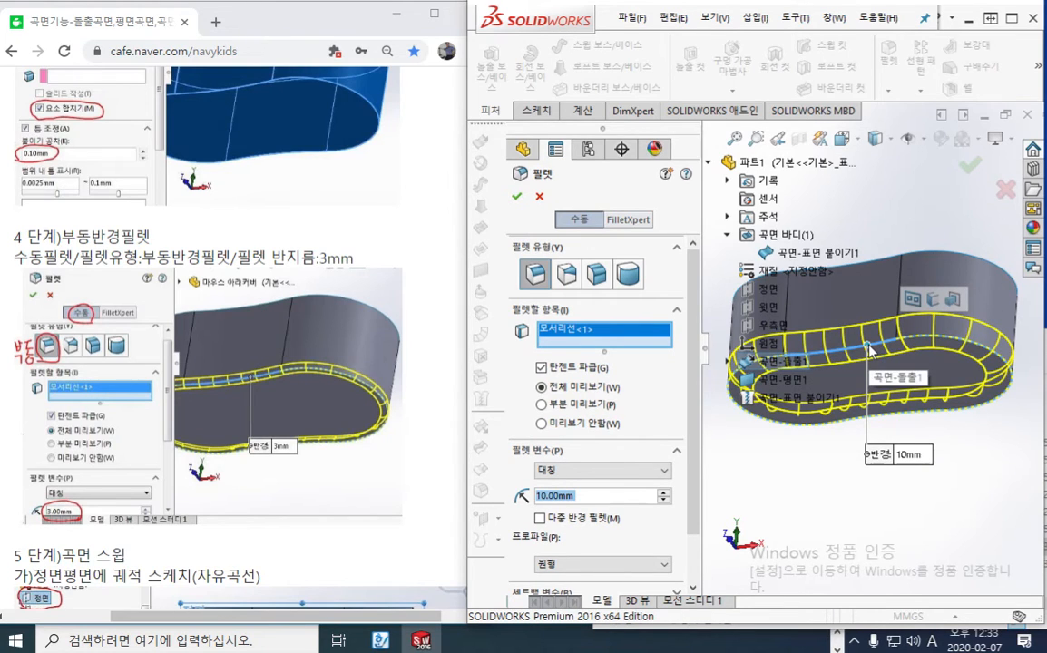
pyautogui.click(594, 498)
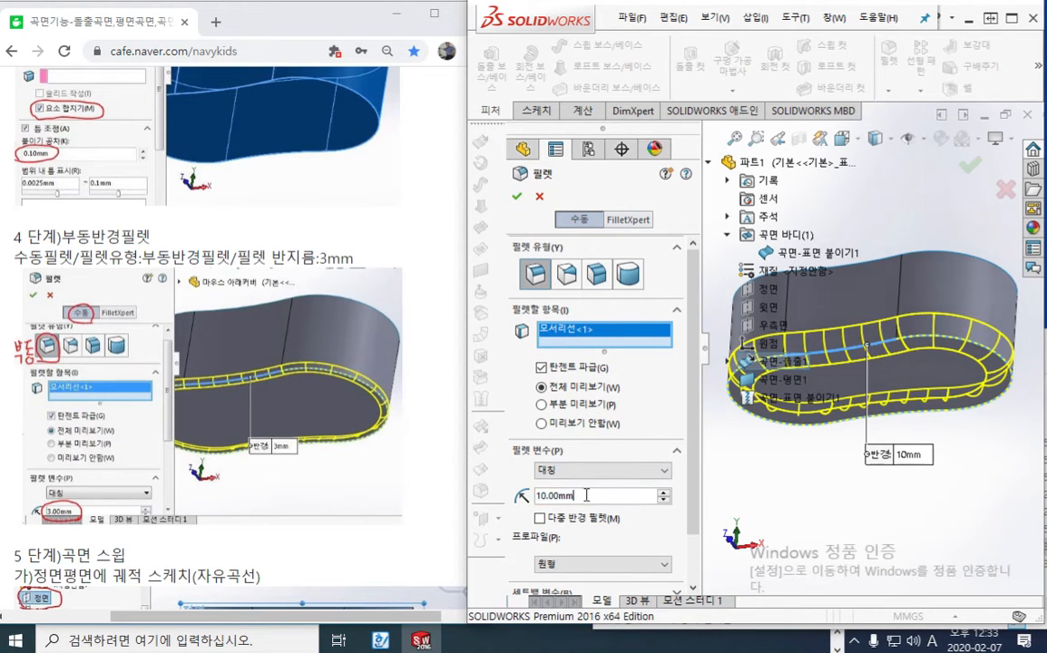
pyautogui.moveTo(586, 495); pyautogui.dragTo(524, 497)
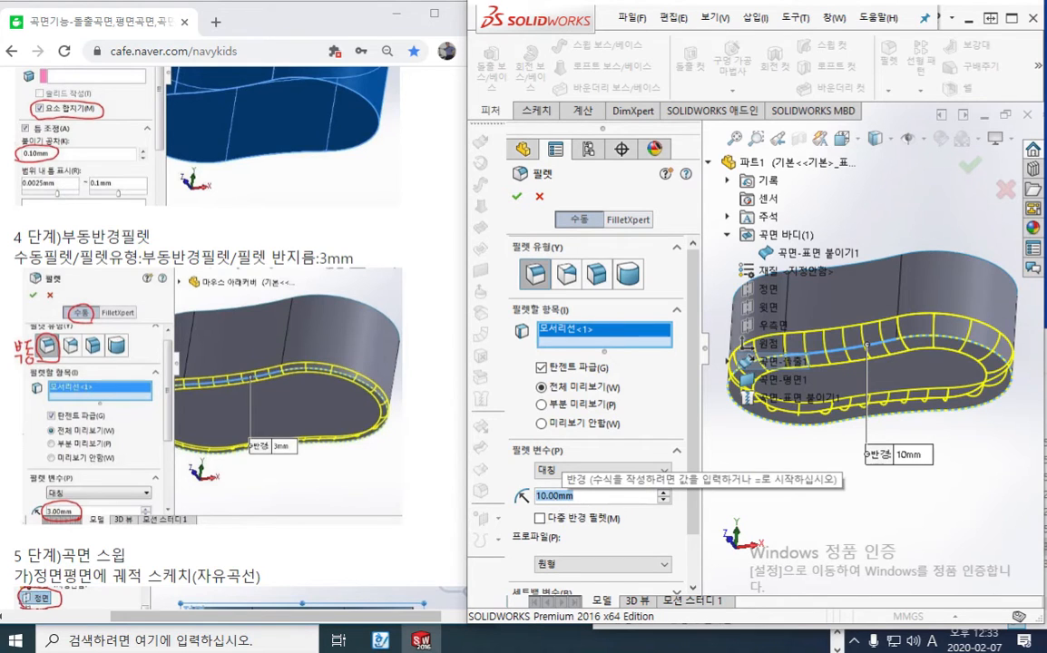
pyautogui.write('ㅋ')
pyautogui.press('Return')
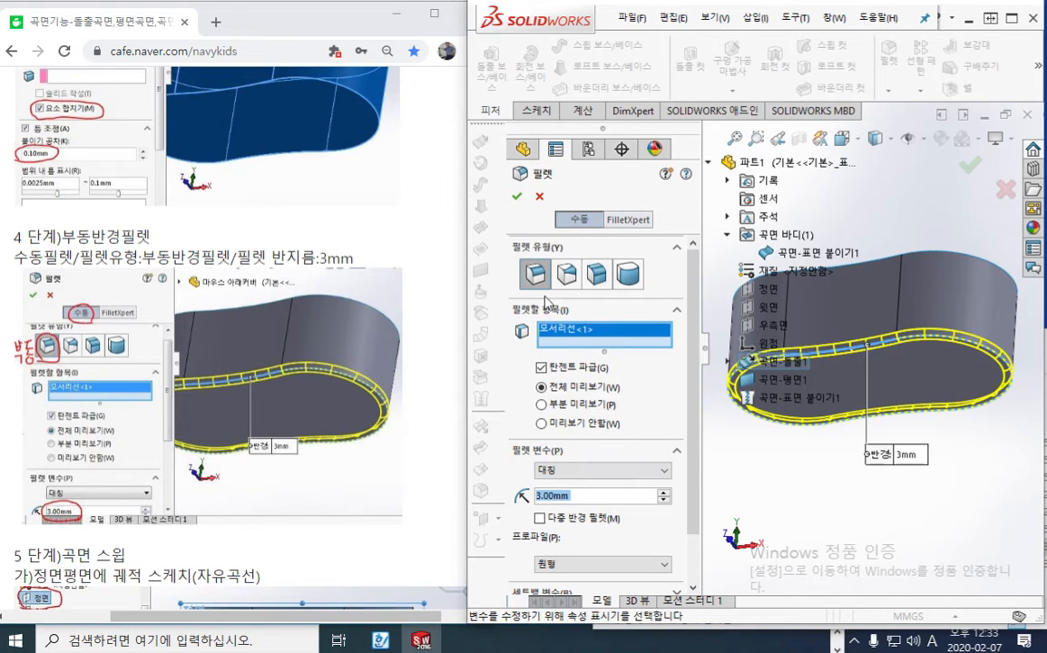
pyautogui.click(518, 198)
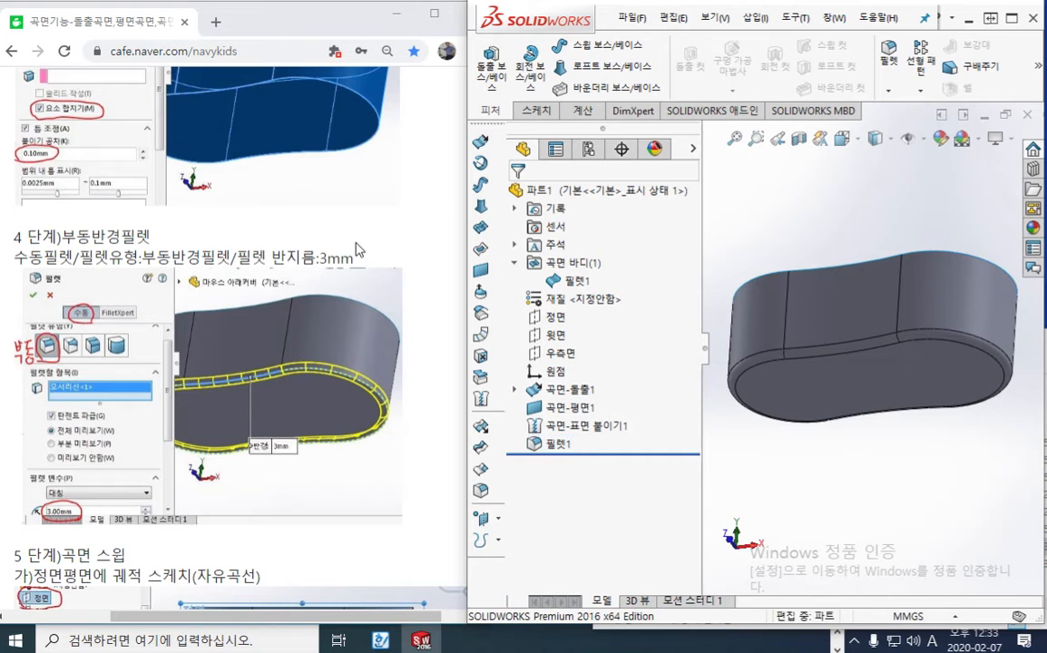
# Review the tutorial's step 5 surface sweep instructions, underlining the Front Plane path sketch and the perpendicular plane notes with the screen pen
pyautogui.click(324, 226)
pyautogui.scroll(-5, 351, 254)
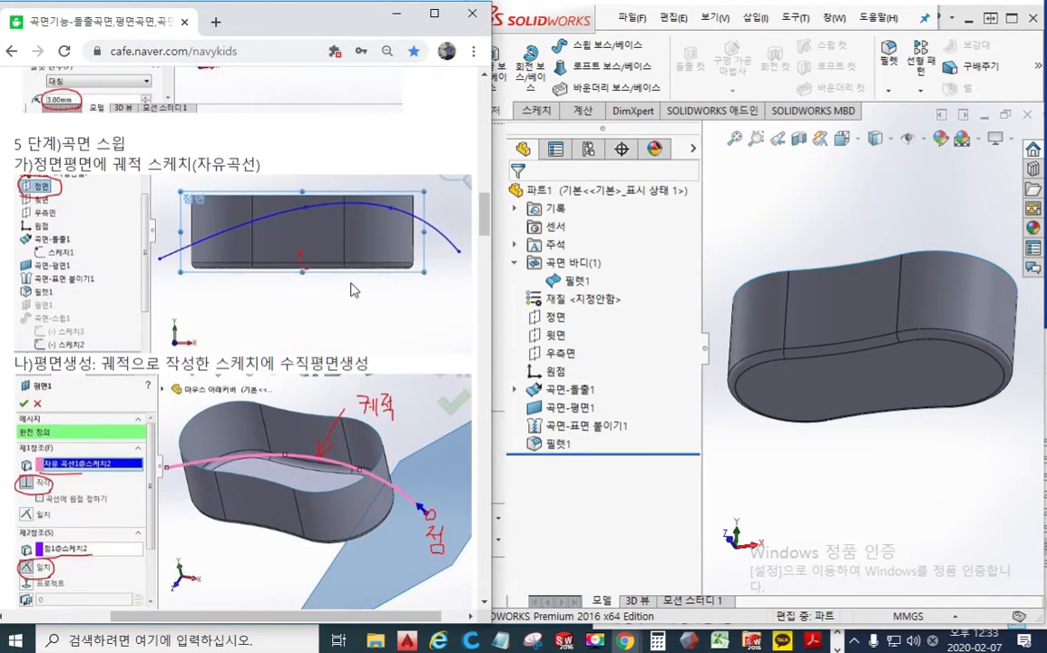
pyautogui.scroll(1, 318, 256)
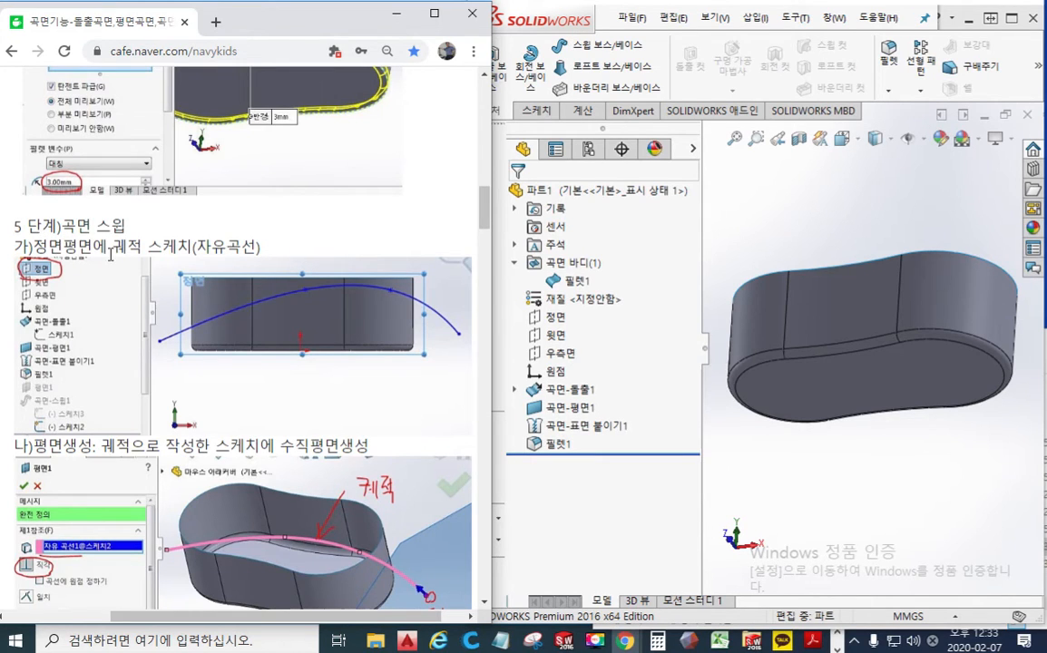
pyautogui.press('F12')
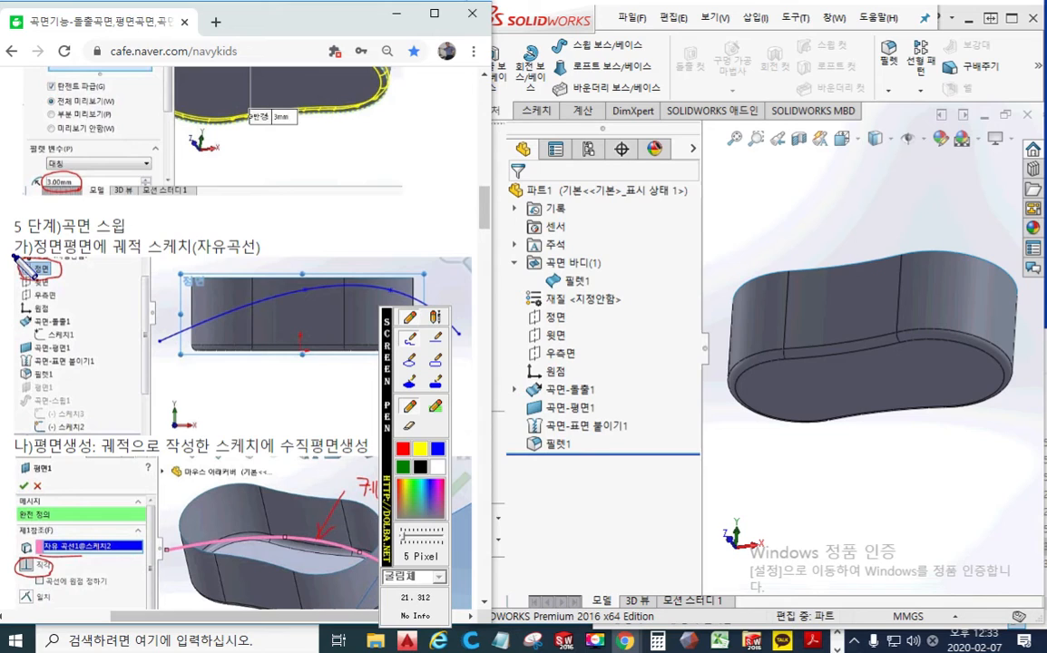
pyautogui.moveTo(12, 255); pyautogui.dragTo(260, 256)
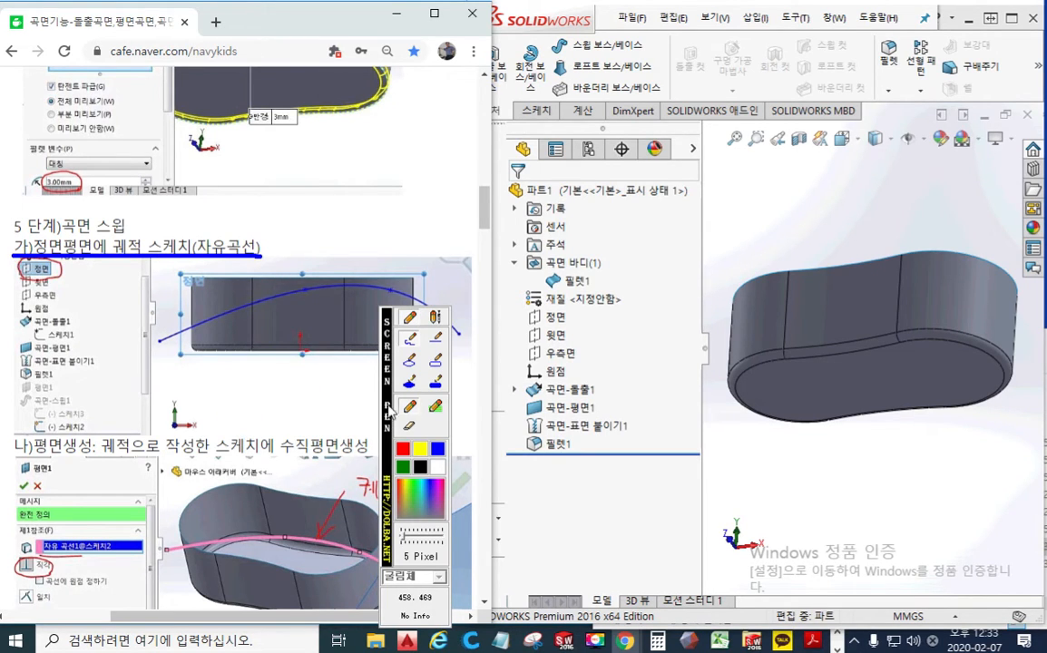
pyautogui.moveTo(389, 411); pyautogui.dragTo(432, 417)
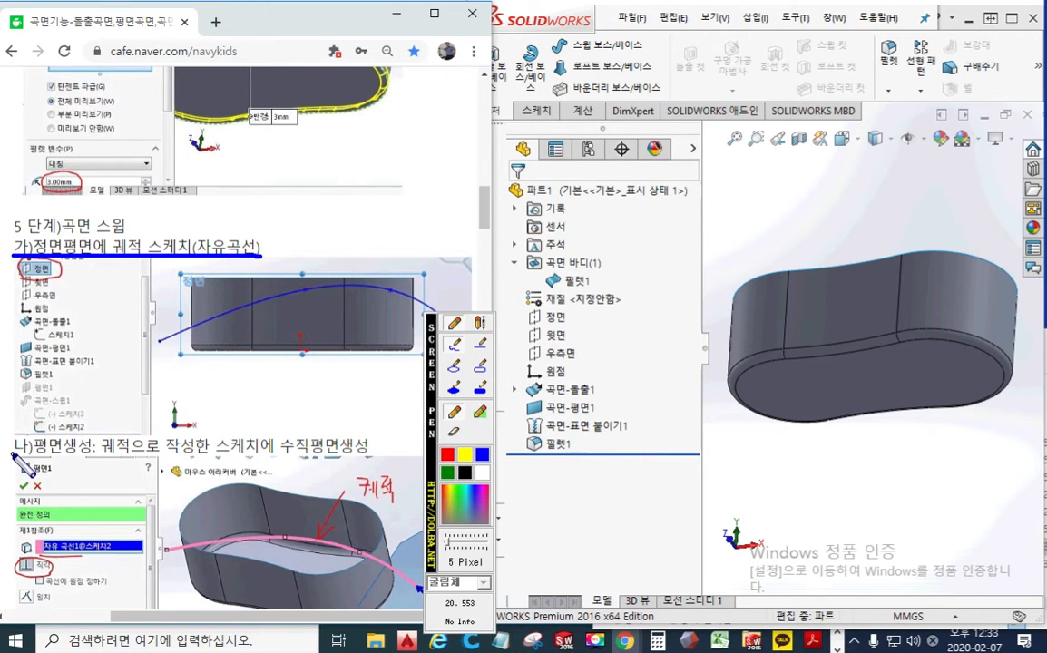
pyautogui.moveTo(12, 450); pyautogui.dragTo(88, 451)
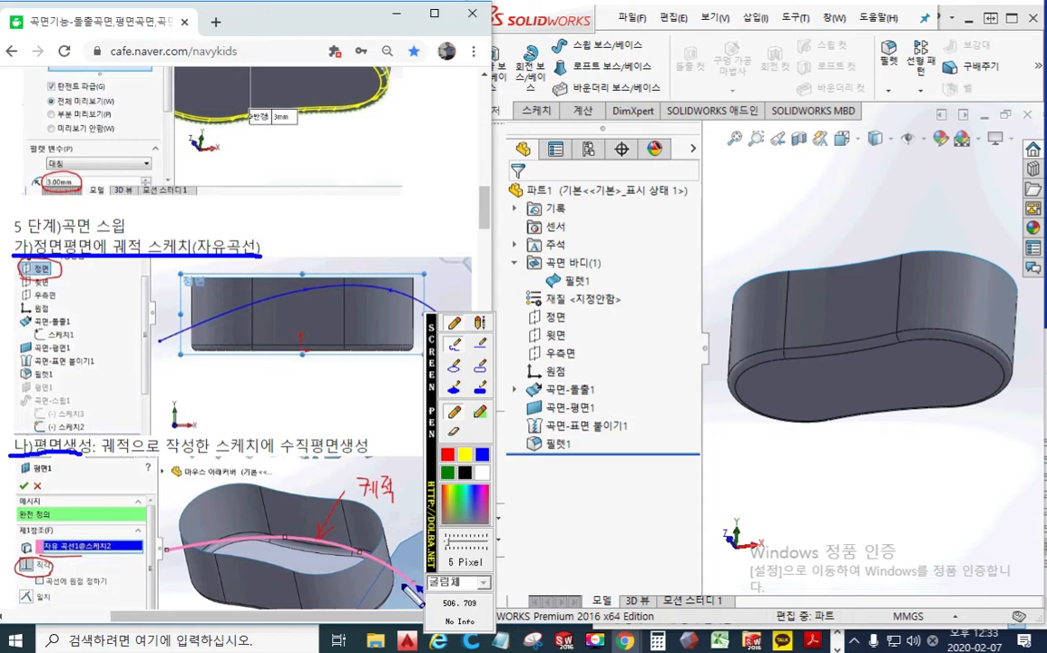
pyautogui.moveTo(295, 452); pyautogui.dragTo(381, 453)
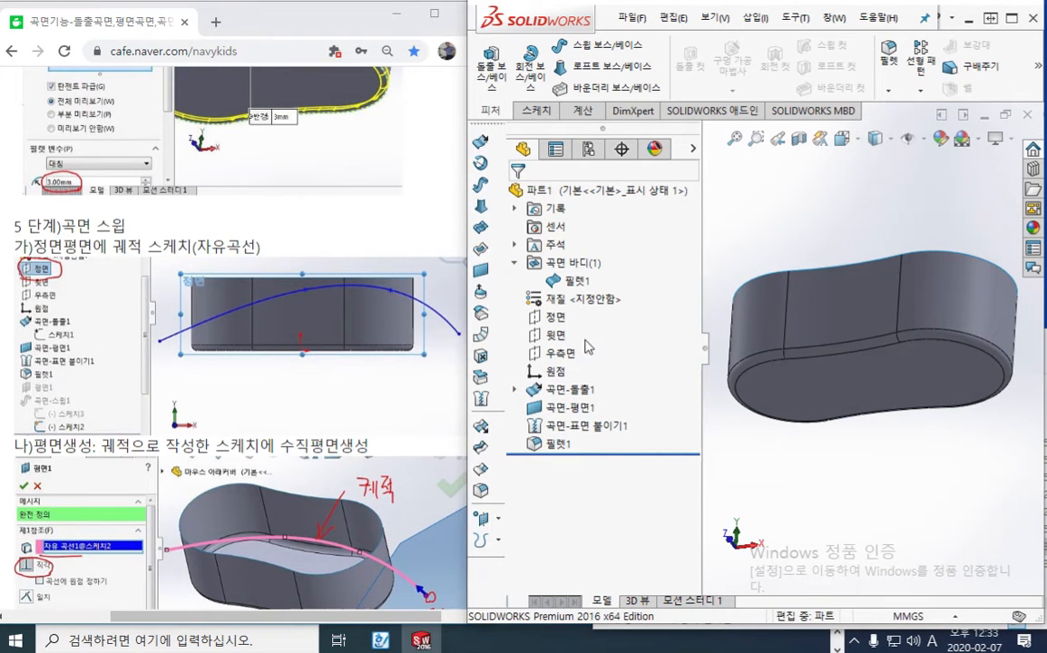
# Start a sketch on the Front Plane, view it face-on, and clear the plane selection
pyautogui.click(555, 317)
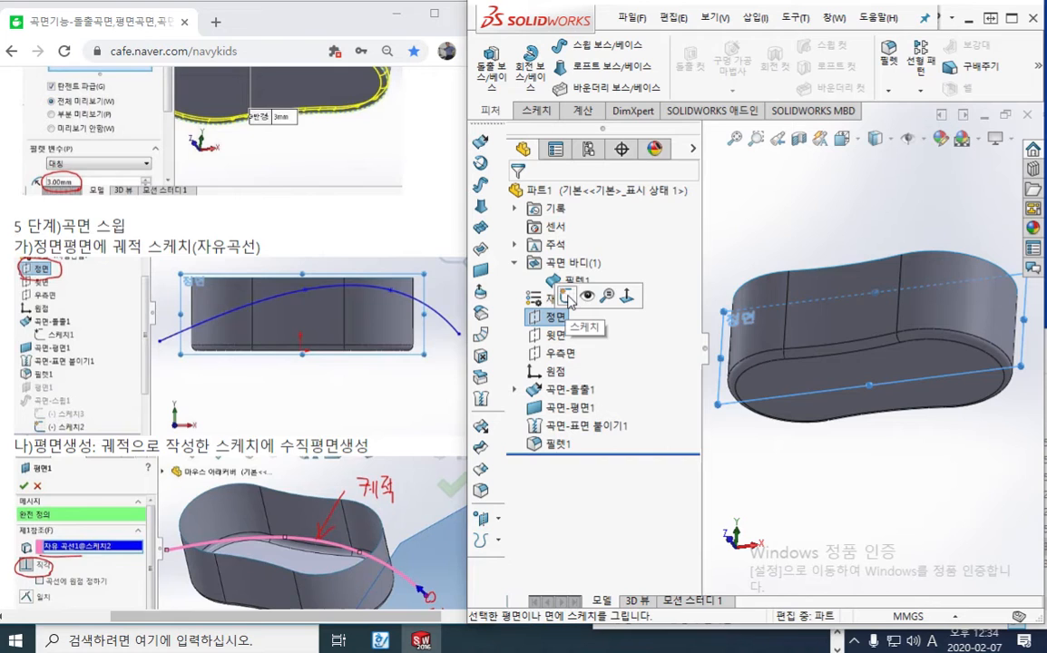
pyautogui.click(567, 296)
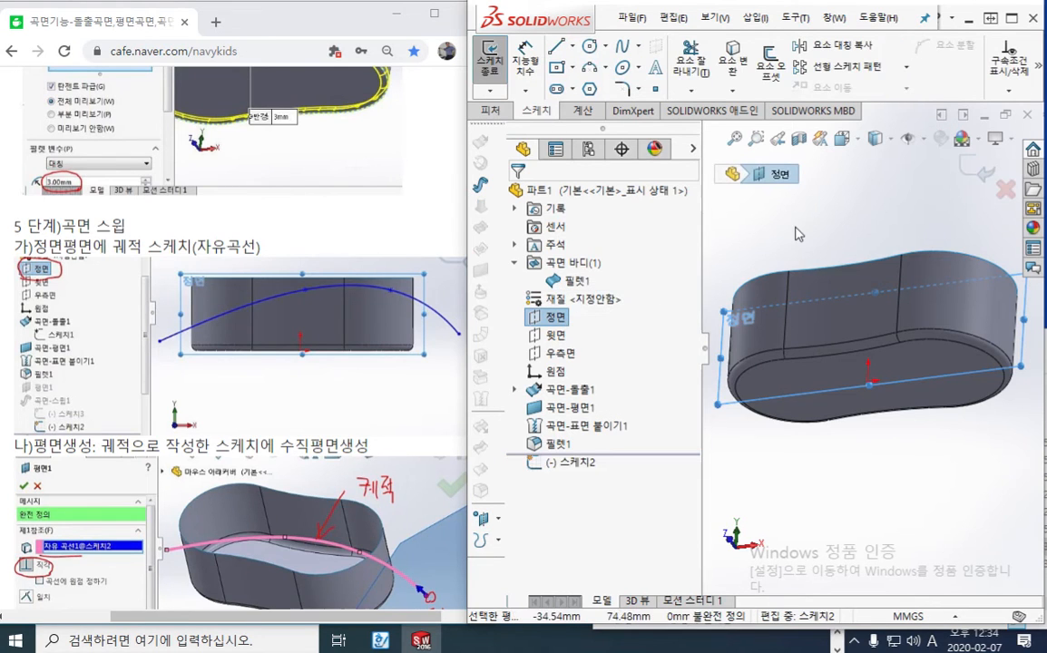
pyautogui.hotkey('ctrl', '8')
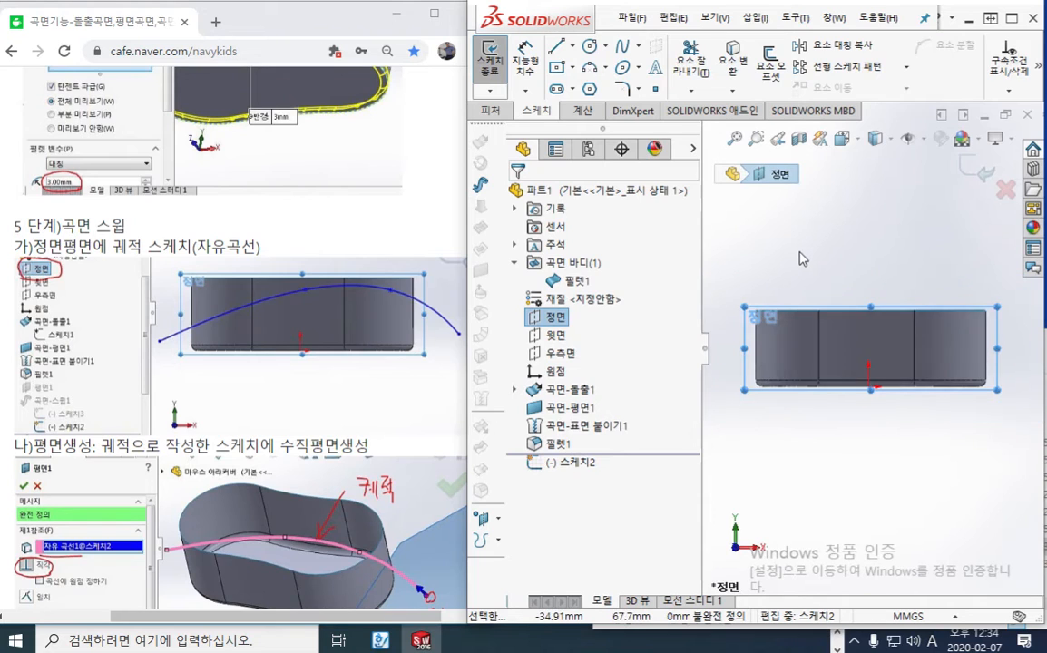
pyautogui.click(802, 259)
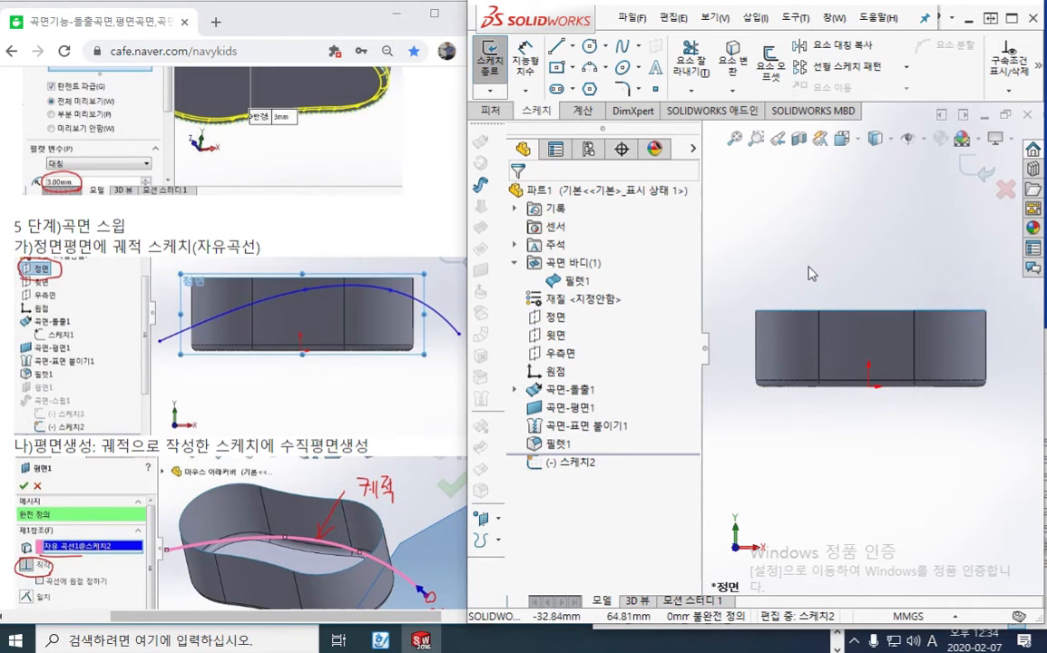
# Draw an arched four-point spline across the body from about (-75, 9) mm to about (71, 12) mm, overhanging both ends
pyautogui.click(625, 51)
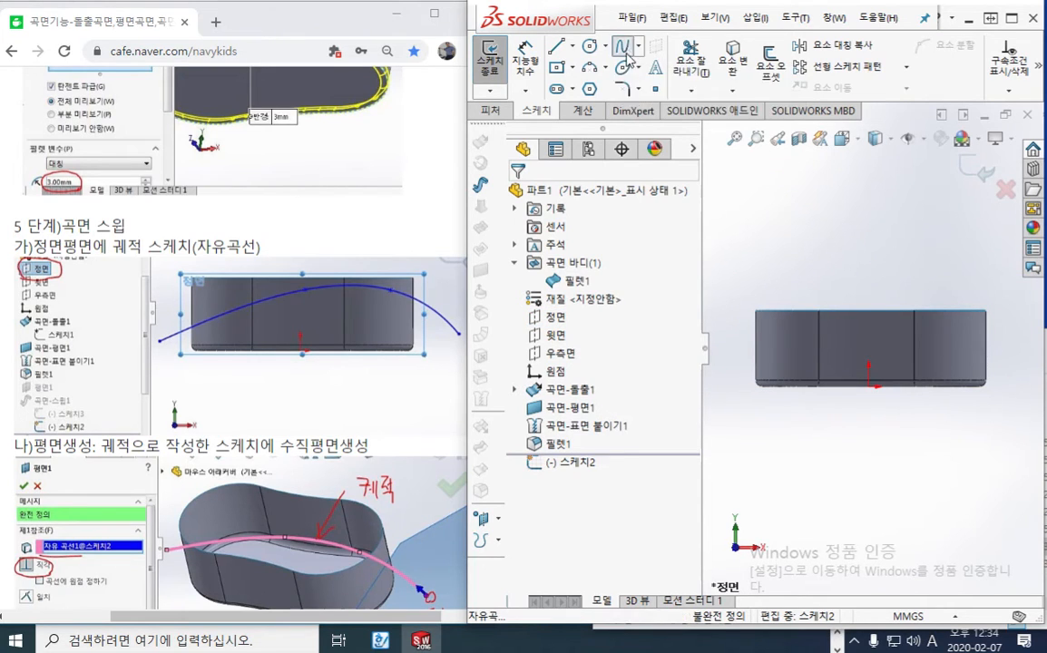
pyautogui.click(718, 370)
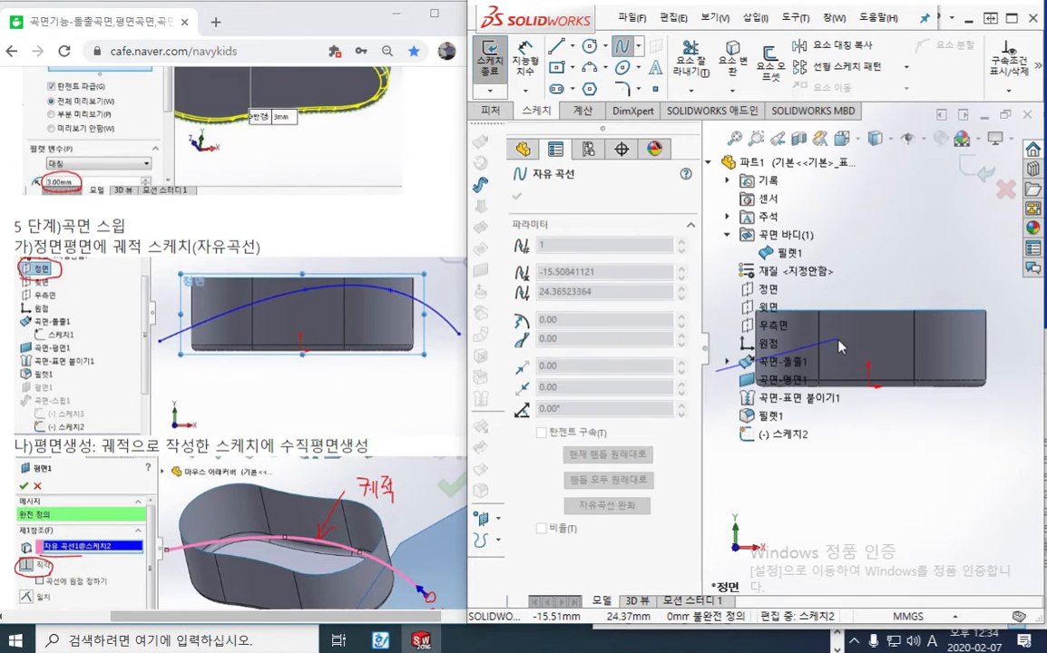
pyautogui.click(849, 336)
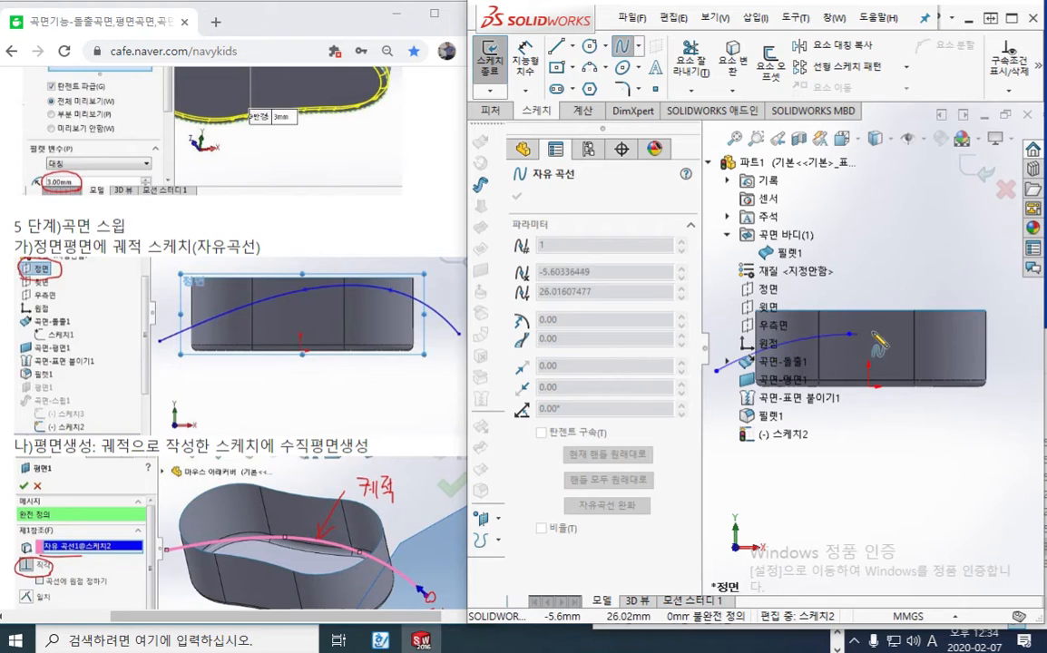
pyautogui.click(943, 327)
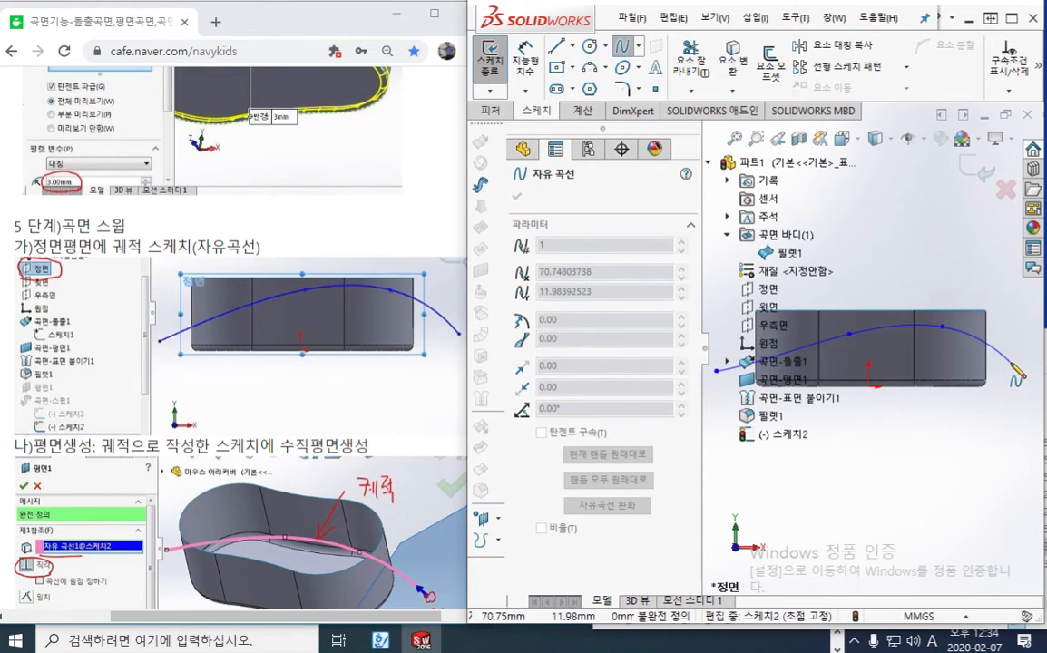
pyautogui.rightClick(907, 238)
pyautogui.click(978, 275)
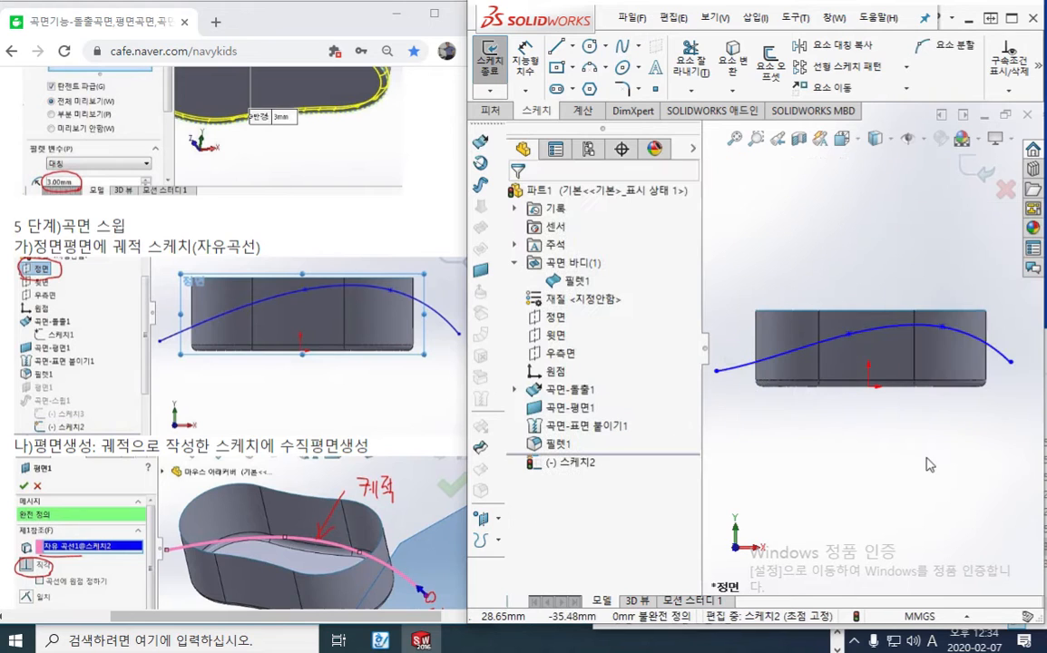
# Move the spline's left endpoint to about X -68.75 mm, Y 5.79 mm, and exit the sketch
pyautogui.moveTo(728, 334); pyautogui.dragTo(743, 336)
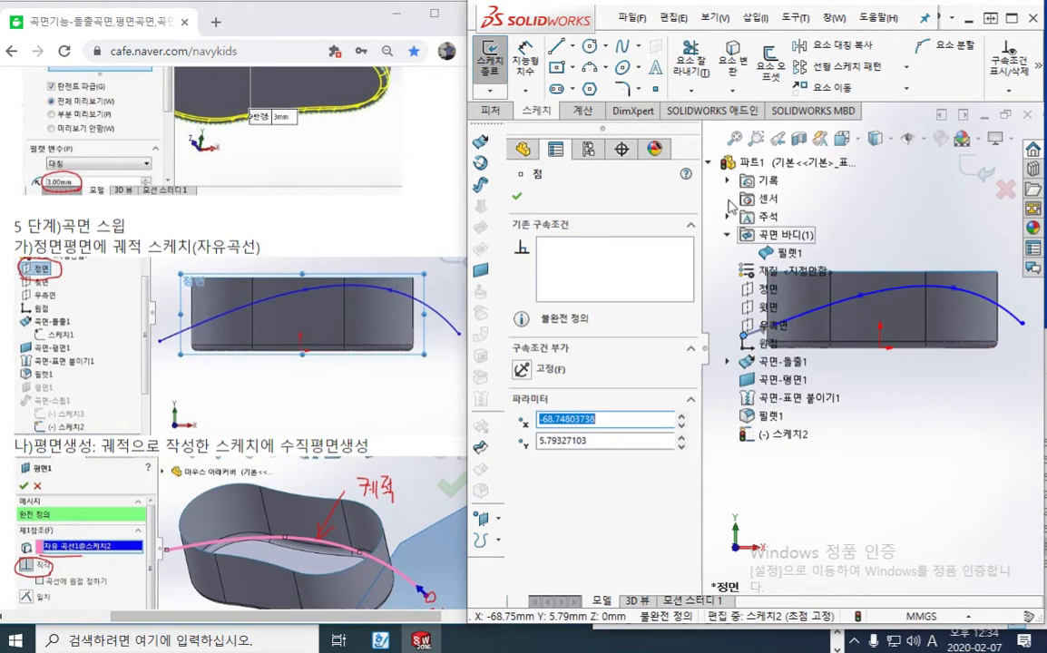
pyautogui.click(709, 164)
pyautogui.click(881, 416)
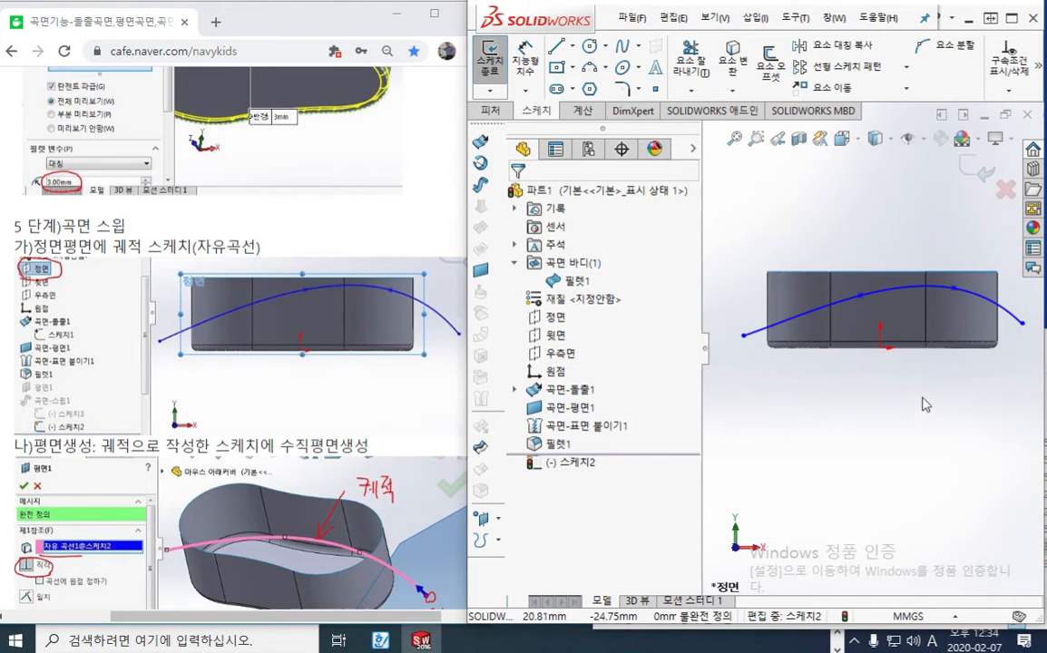
pyautogui.click(974, 170)
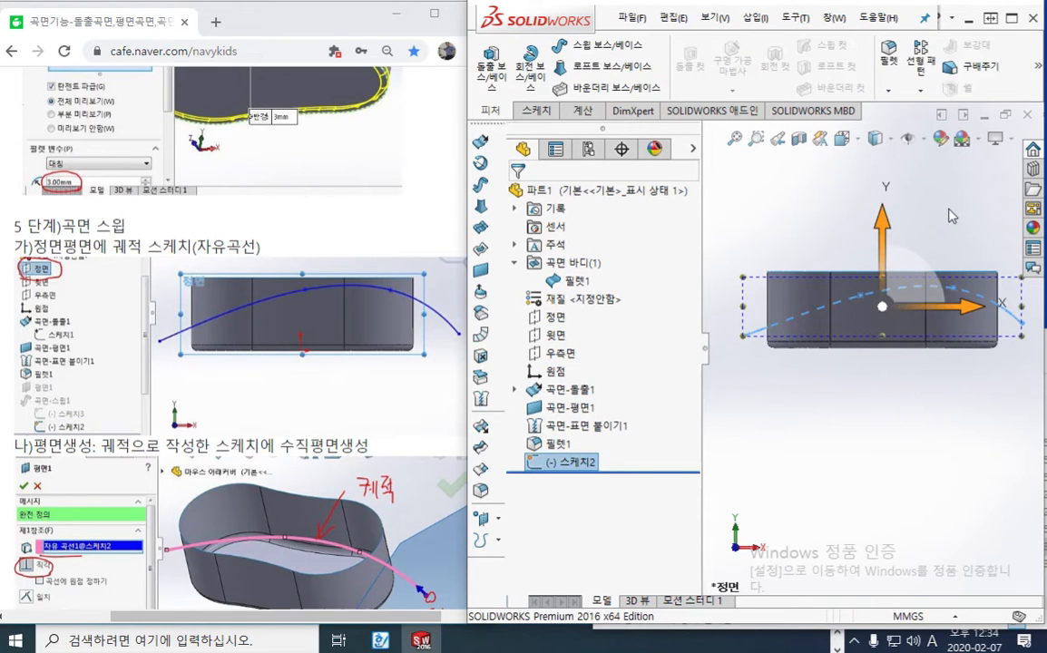
# Change the display style to Hidden Lines Removed and view the spline path across the body from an angle above
pyautogui.moveTo(850, 208); pyautogui.dragTo(911, 284, button='middle')
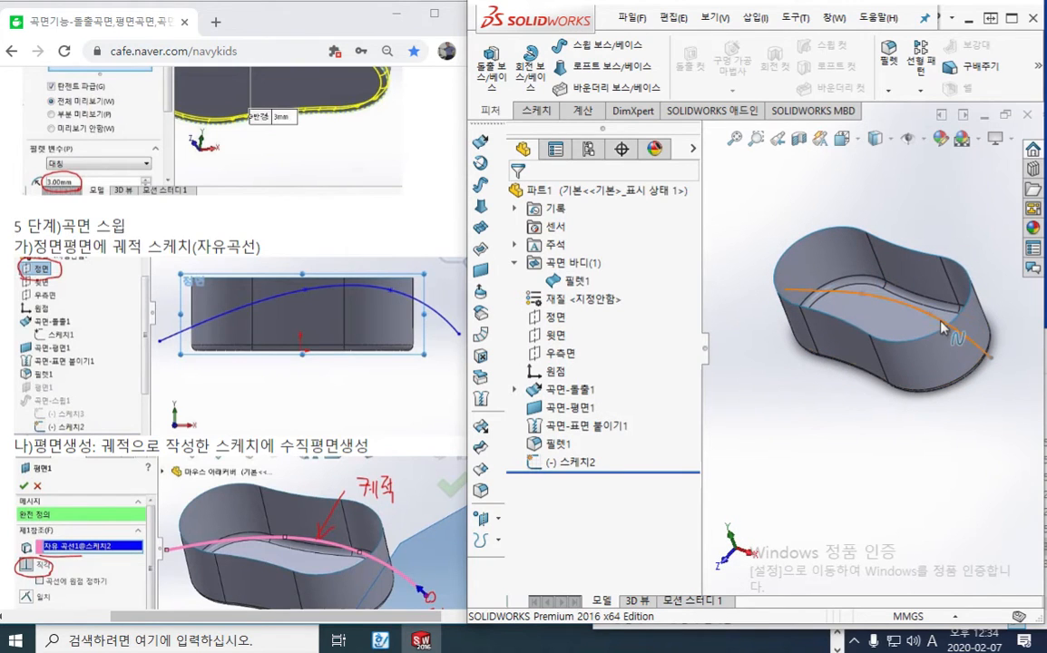
pyautogui.click(875, 138)
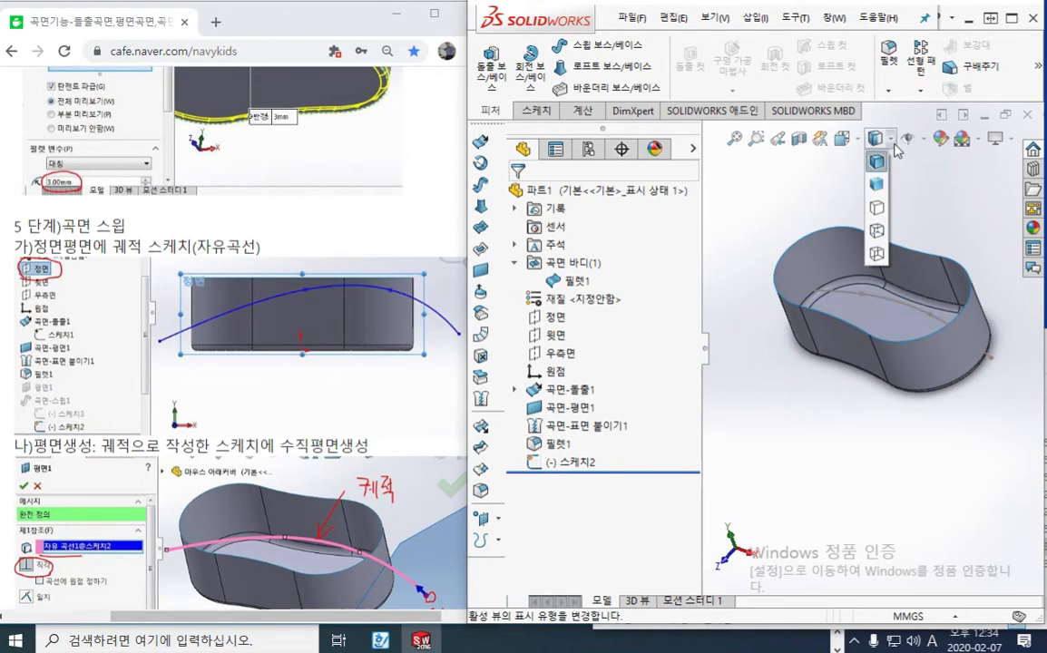
pyautogui.click(876, 211)
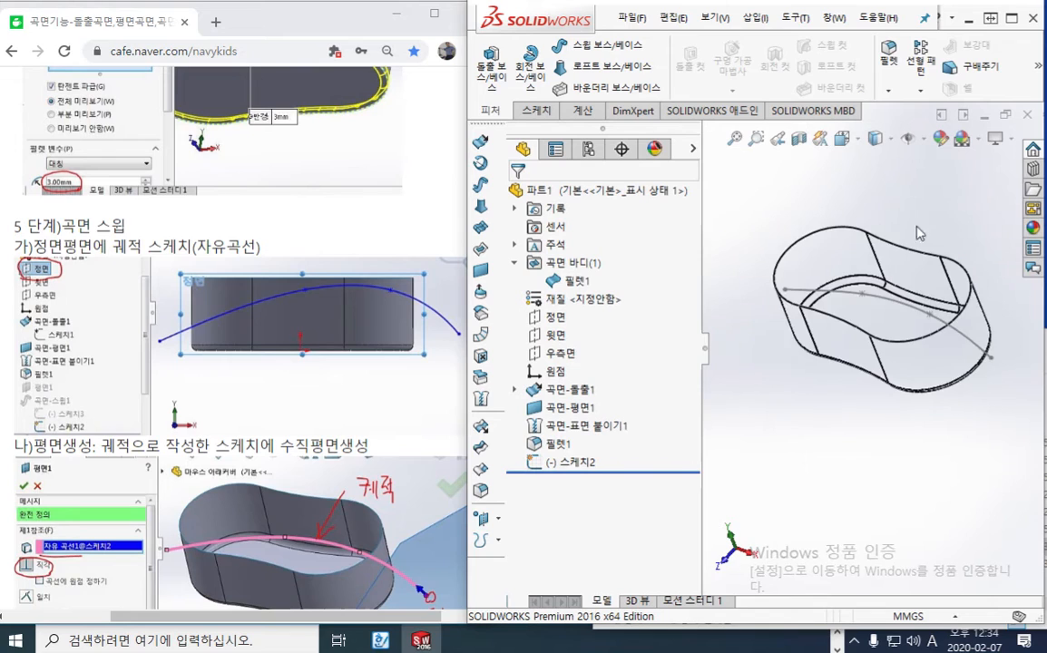
pyautogui.moveTo(857, 205); pyautogui.dragTo(886, 209, button='middle')
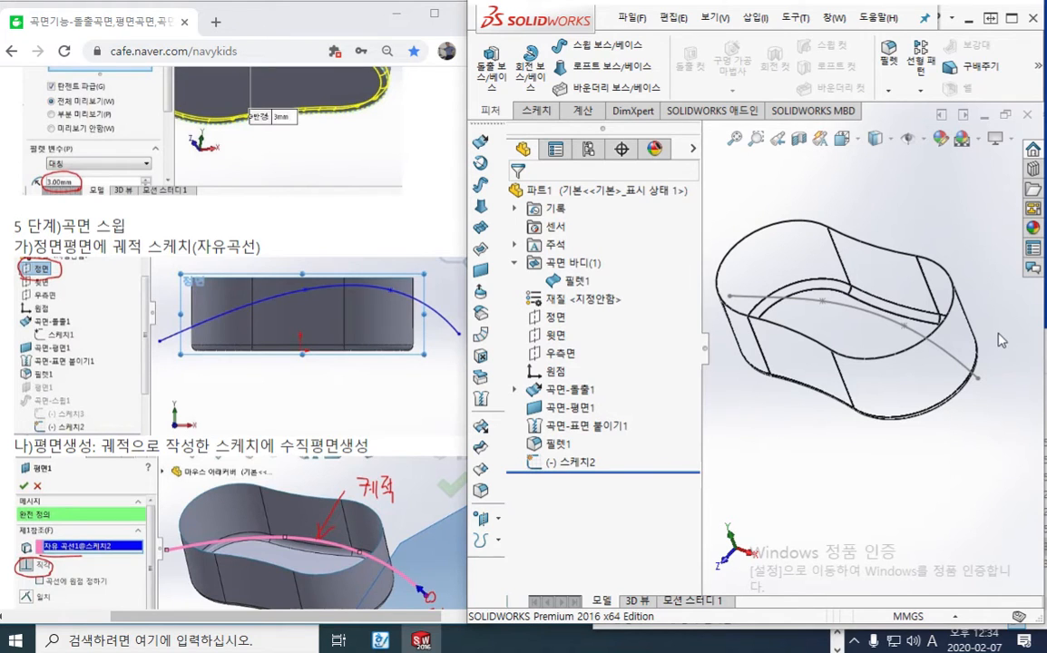
pyautogui.moveTo(1000, 336); pyautogui.dragTo(1012, 320, button='middle')
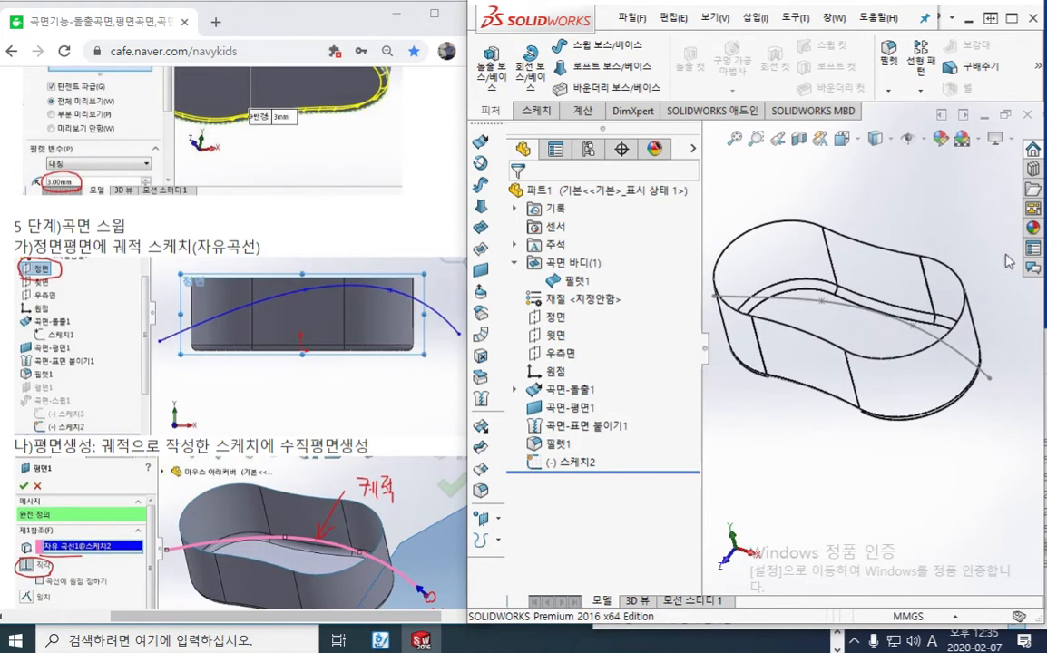
pyautogui.click(1038, 65)
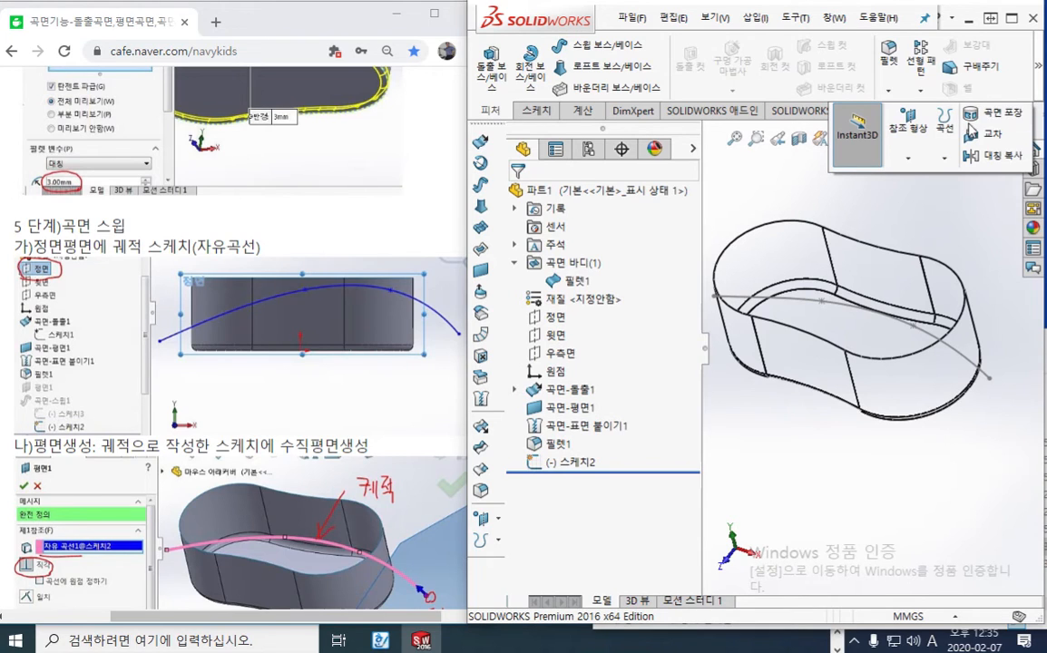
pyautogui.click(912, 136)
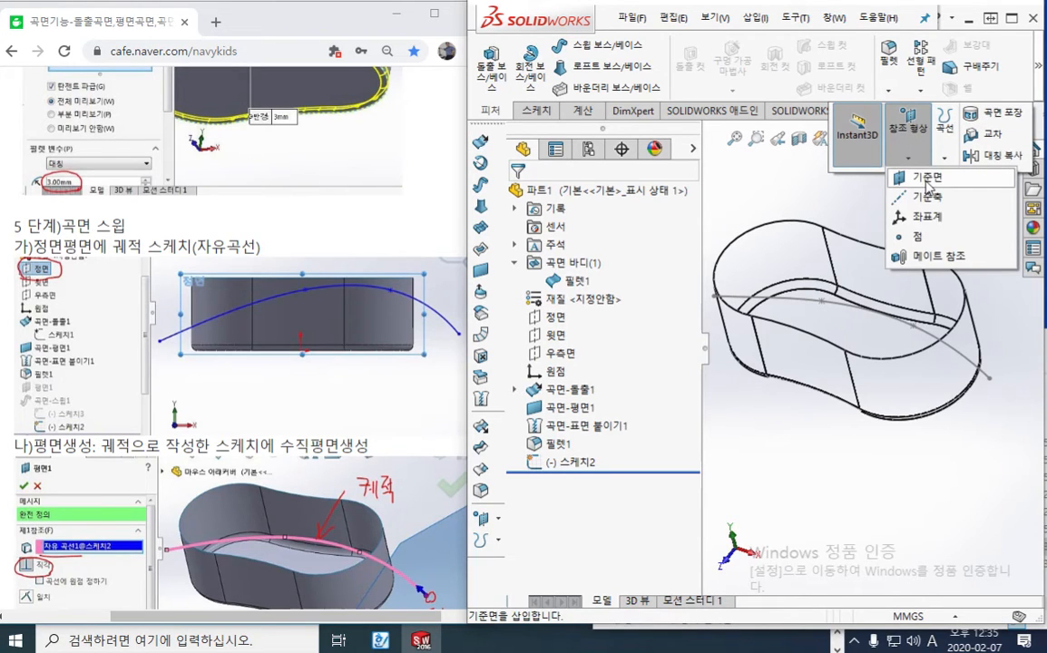
pyautogui.press('F12')
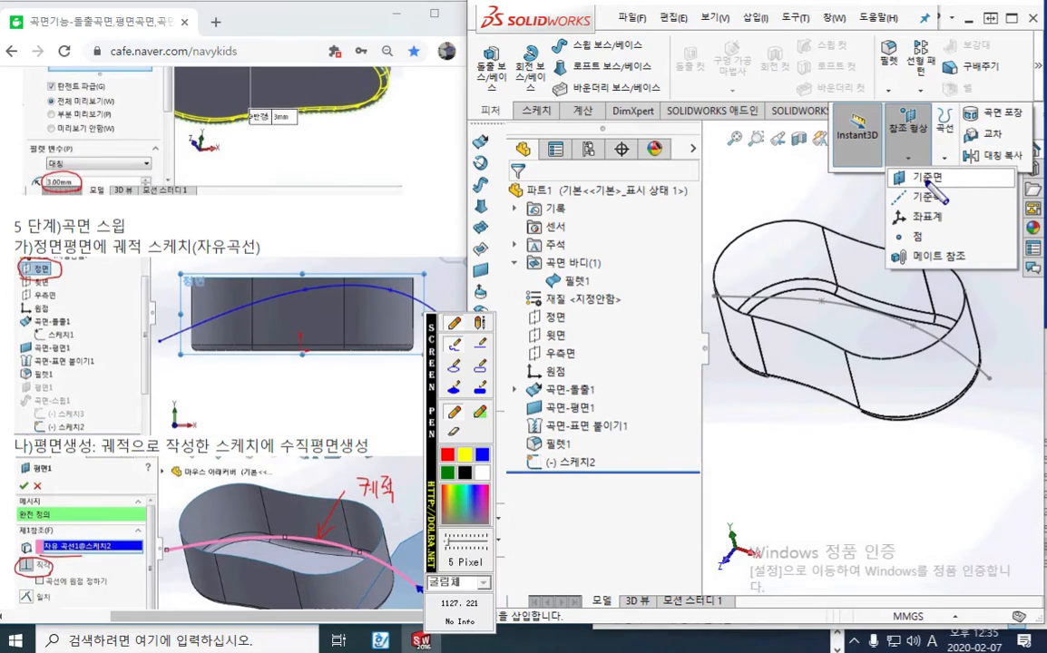
pyautogui.moveTo(966, 186)
pyautogui.mouseDown()
pyautogui.moveTo(871, 187)
pyautogui.moveTo(956, 193)
pyautogui.mouseUp()
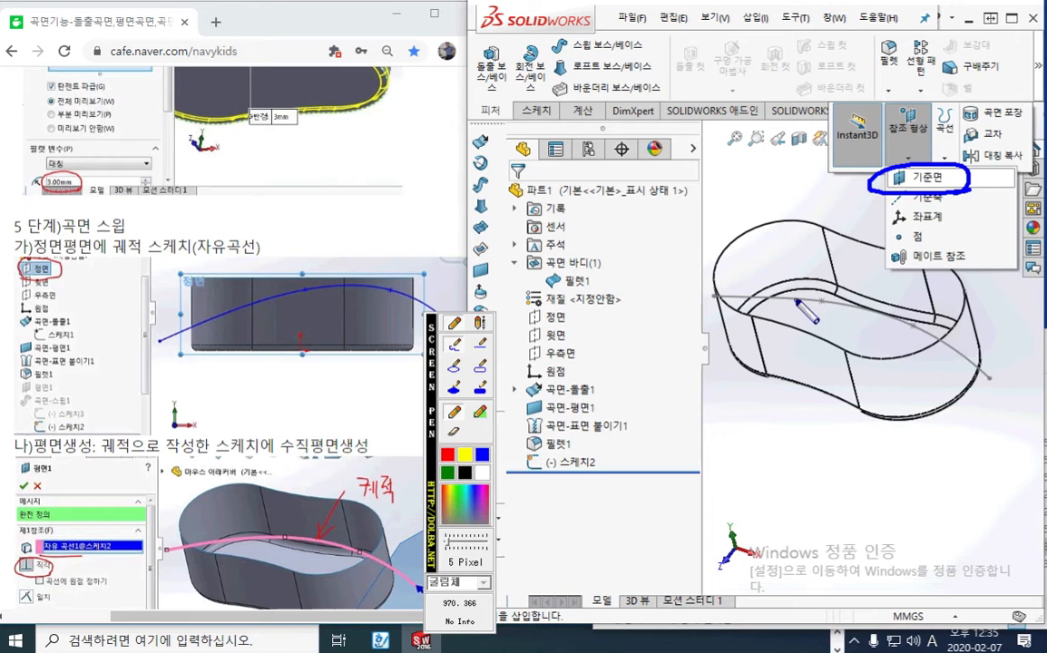
pyautogui.moveTo(797, 300); pyautogui.dragTo(755, 225)
pyautogui.moveTo(769, 271); pyautogui.dragTo(794, 299)
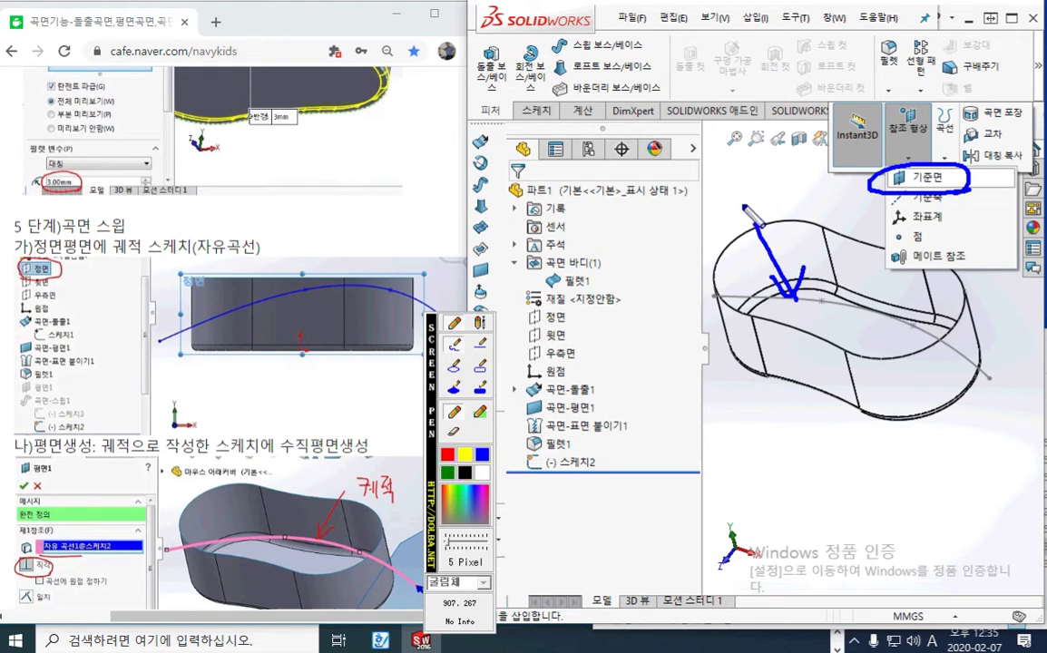
pyautogui.moveTo(735, 221)
pyautogui.mouseDown()
pyautogui.moveTo(767, 186)
pyautogui.moveTo(739, 210)
pyautogui.mouseUp()
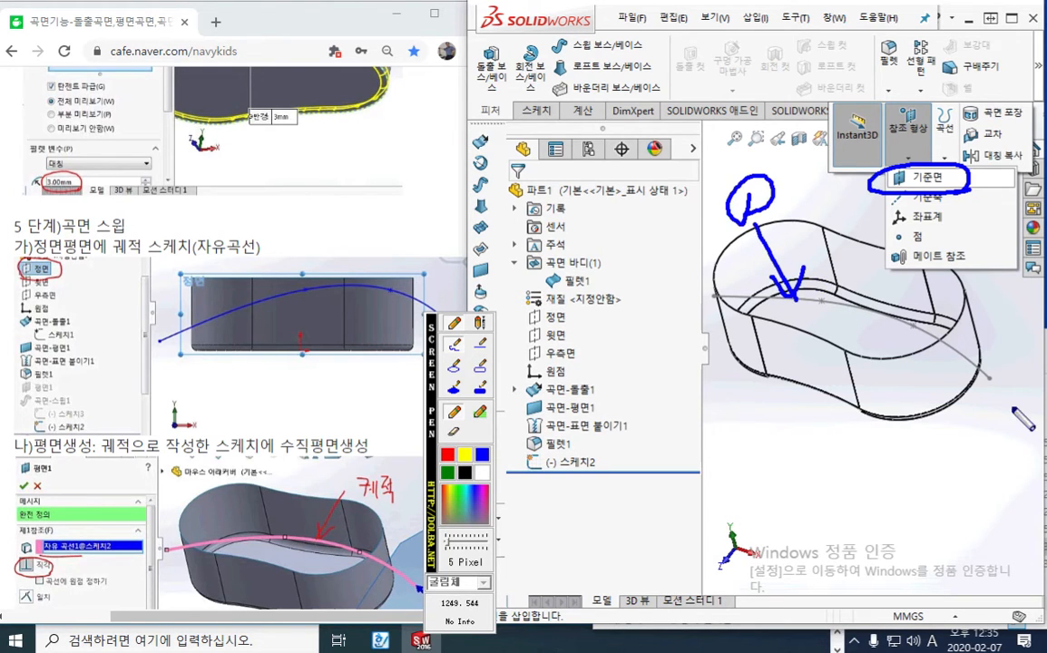
pyautogui.moveTo(995, 388)
pyautogui.mouseDown()
pyautogui.moveTo(982, 445)
pyautogui.moveTo(993, 388)
pyautogui.moveTo(1000, 397)
pyautogui.mouseUp()
pyautogui.moveTo(952, 468)
pyautogui.mouseDown()
pyautogui.moveTo(974, 482)
pyautogui.moveTo(970, 459)
pyautogui.mouseUp()
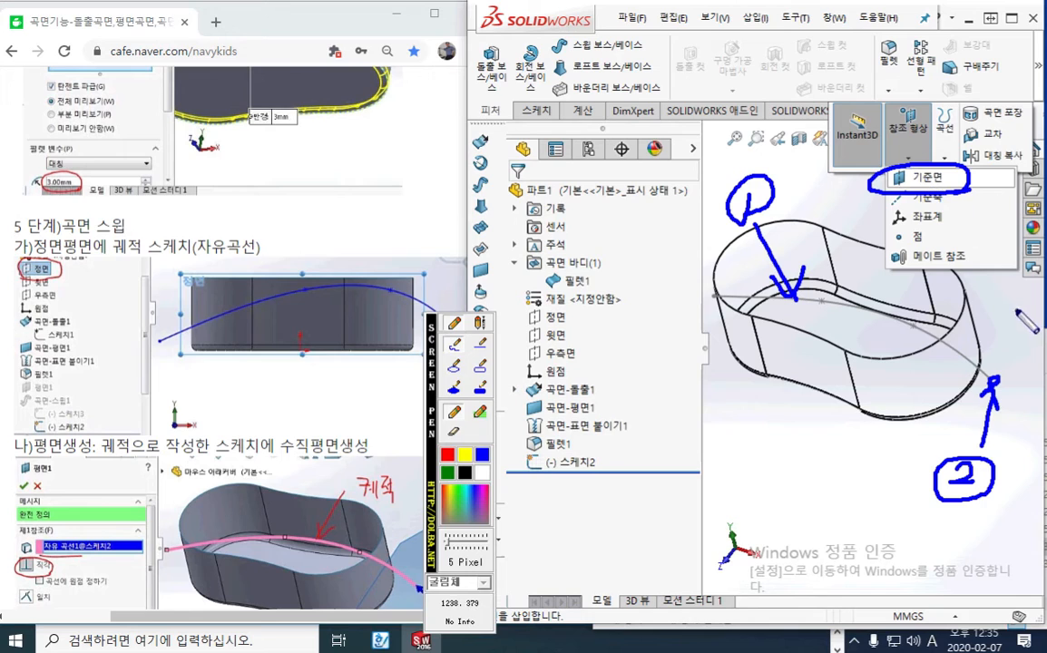
pyautogui.click(448, 455)
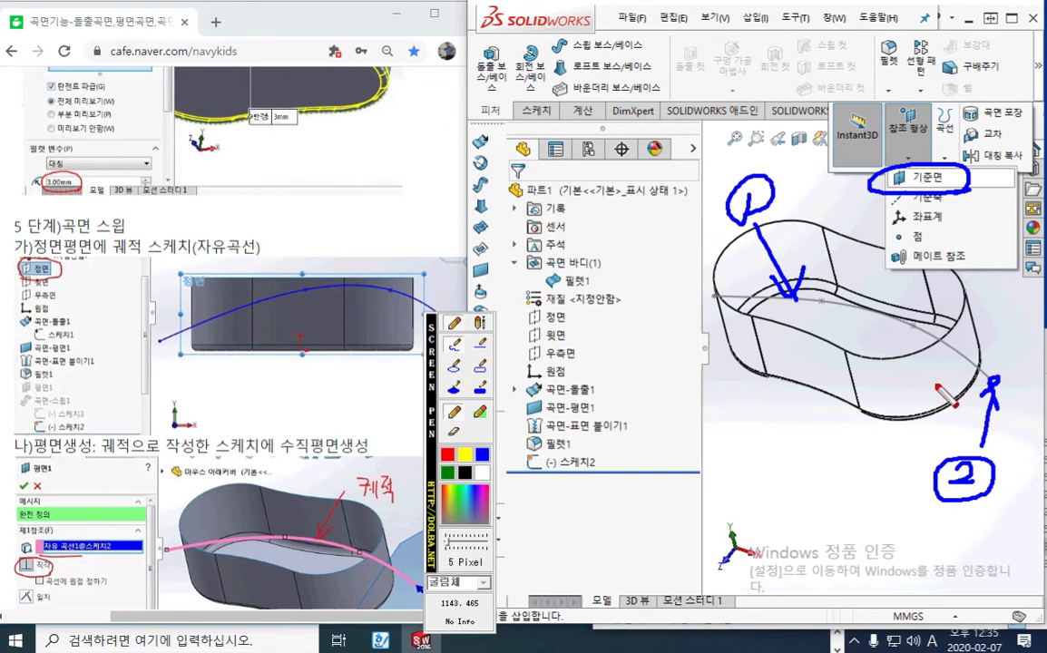
pyautogui.moveTo(935, 386)
pyautogui.mouseDown()
pyautogui.moveTo(1041, 354)
pyautogui.moveTo(984, 421)
pyautogui.mouseUp()
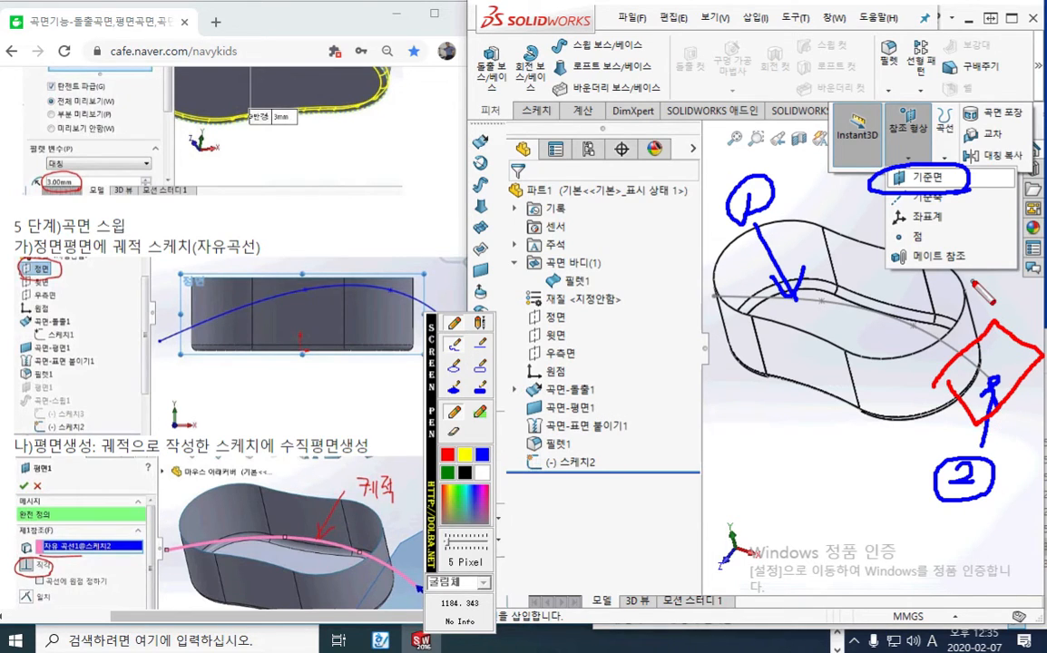
pyautogui.click(925, 196)
pyautogui.press('Escape')
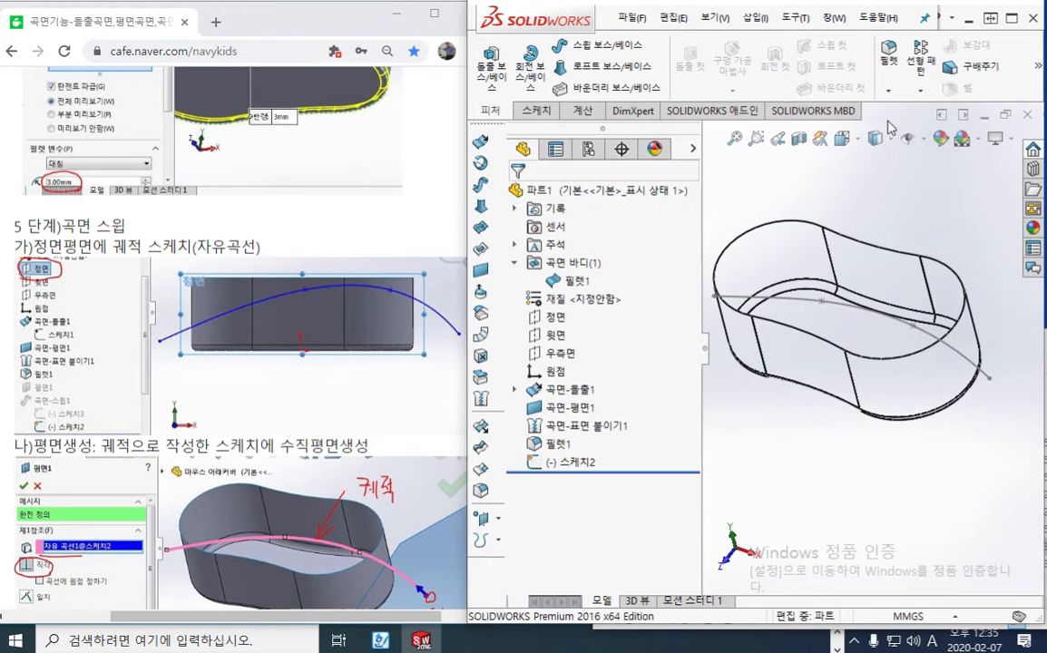
# Create a reference plane perpendicular to the sweep path spline and coincident with its lower endpoint outside the body
pyautogui.click(1039, 69)
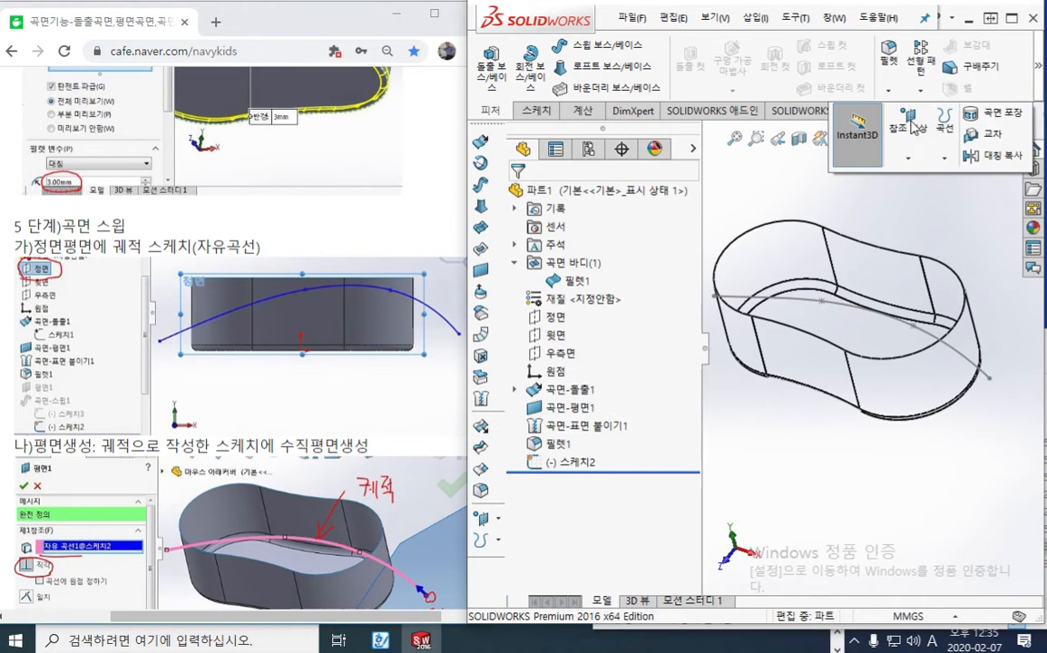
pyautogui.click(911, 122)
pyautogui.click(919, 179)
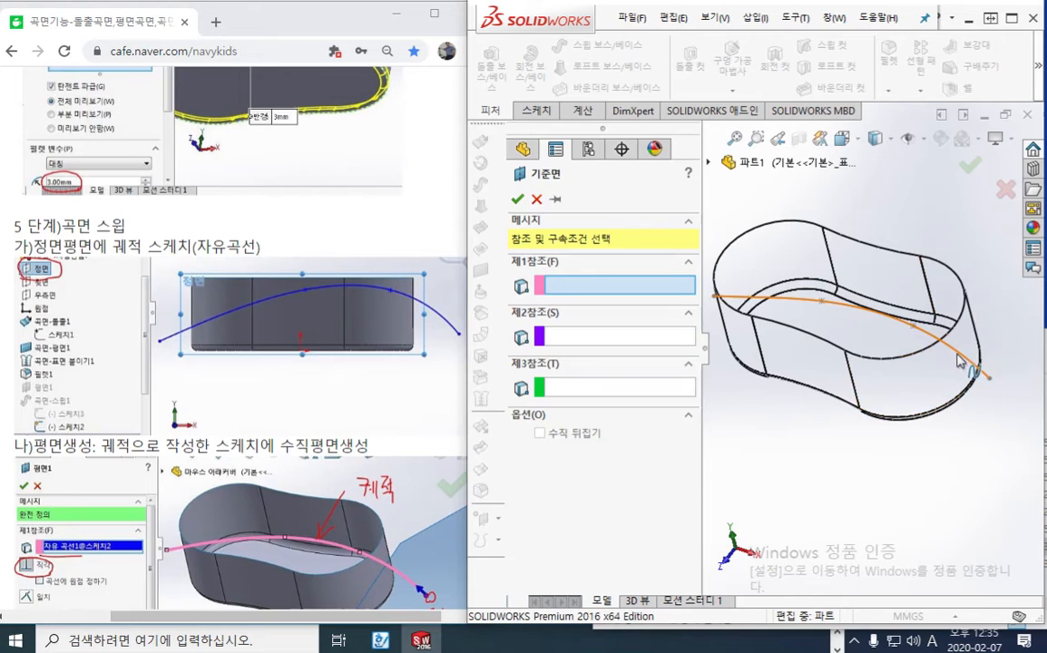
pyautogui.click(876, 317)
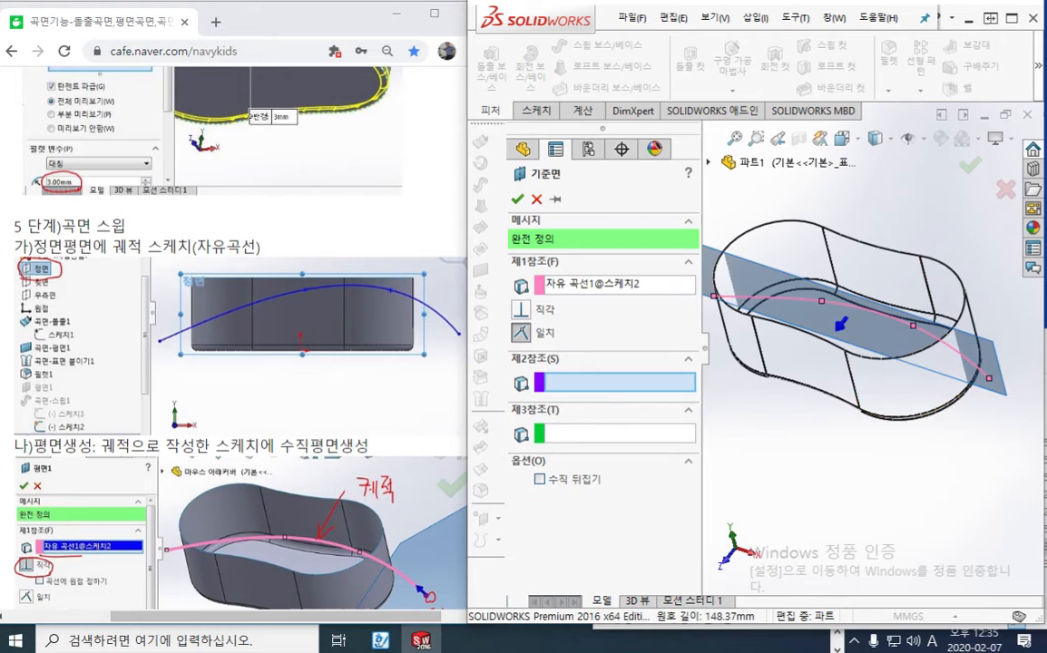
pyautogui.click(990, 379)
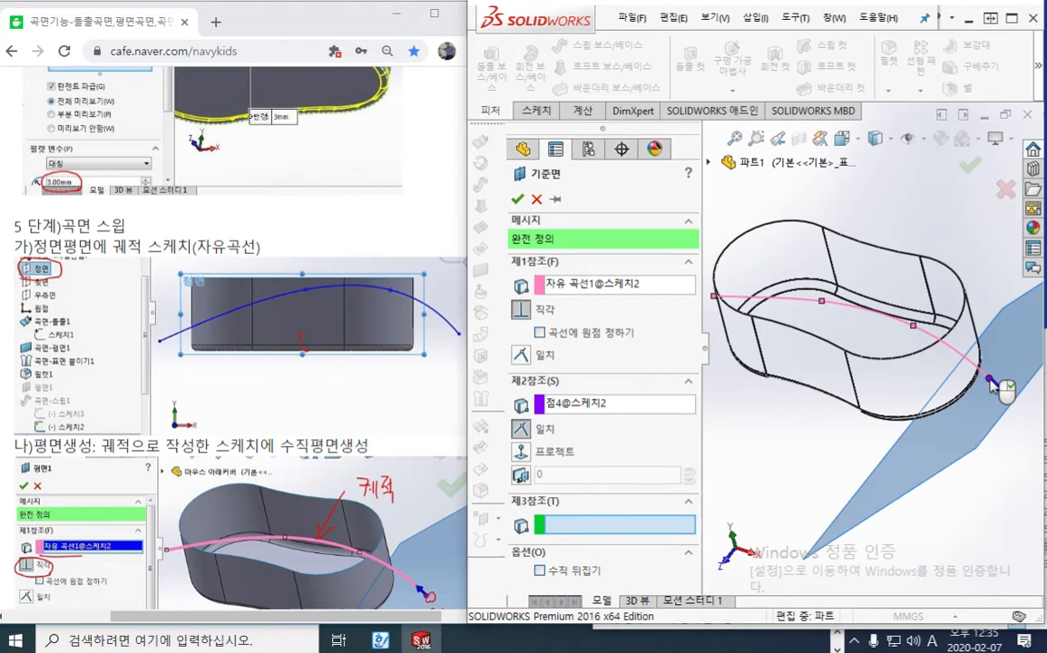
pyautogui.click(971, 166)
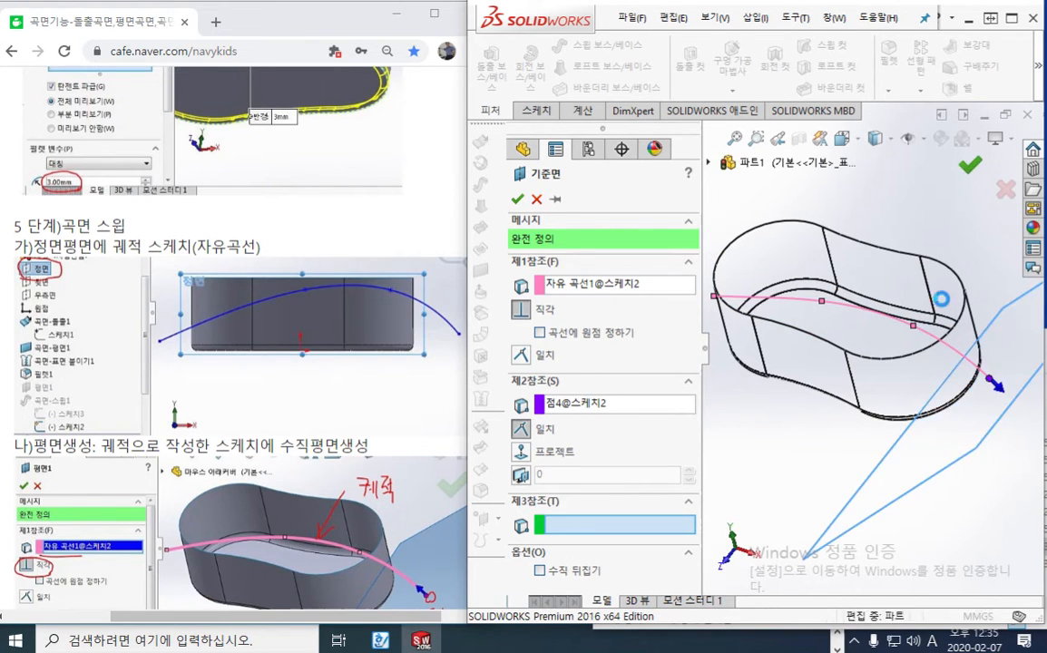
pyautogui.moveTo(948, 454); pyautogui.dragTo(898, 390, button='middle')
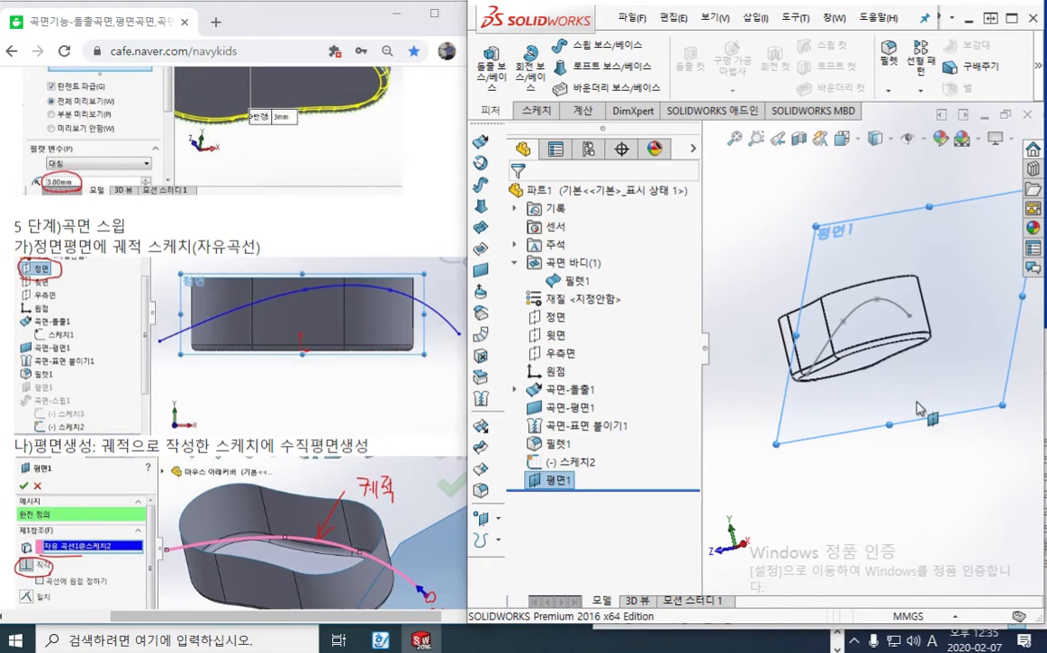
# Consult the tutorial's sweep profile section, start a sketch on the new reference plane, and clear the plane selection
pyautogui.click(255, 233)
pyautogui.scroll(-6, 267, 376)
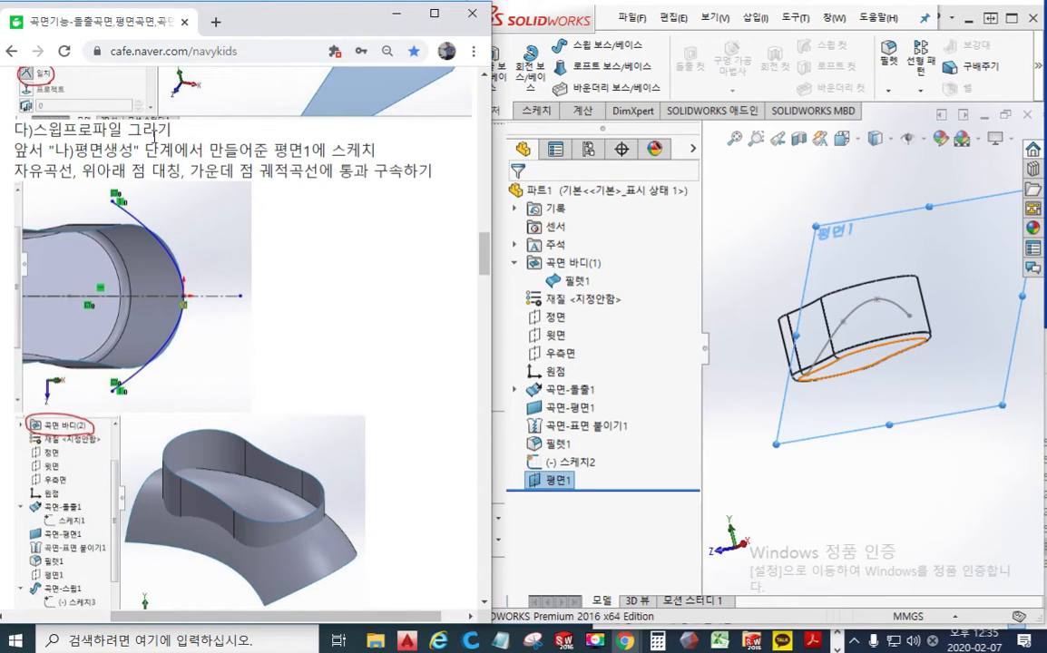
pyautogui.click(788, 507)
pyautogui.click(554, 478)
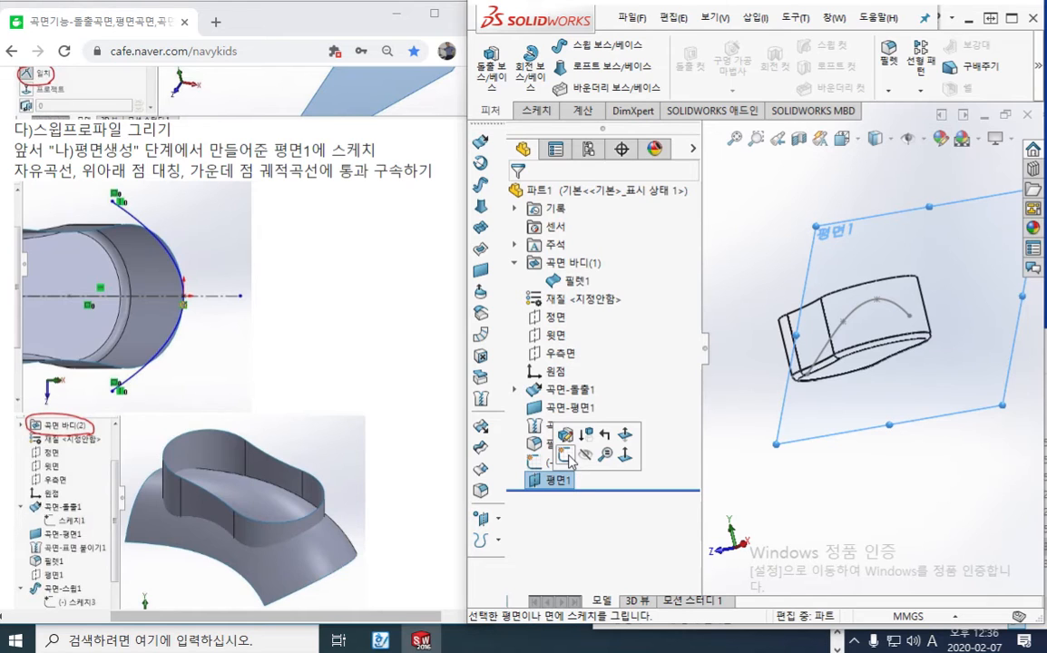
pyautogui.click(567, 456)
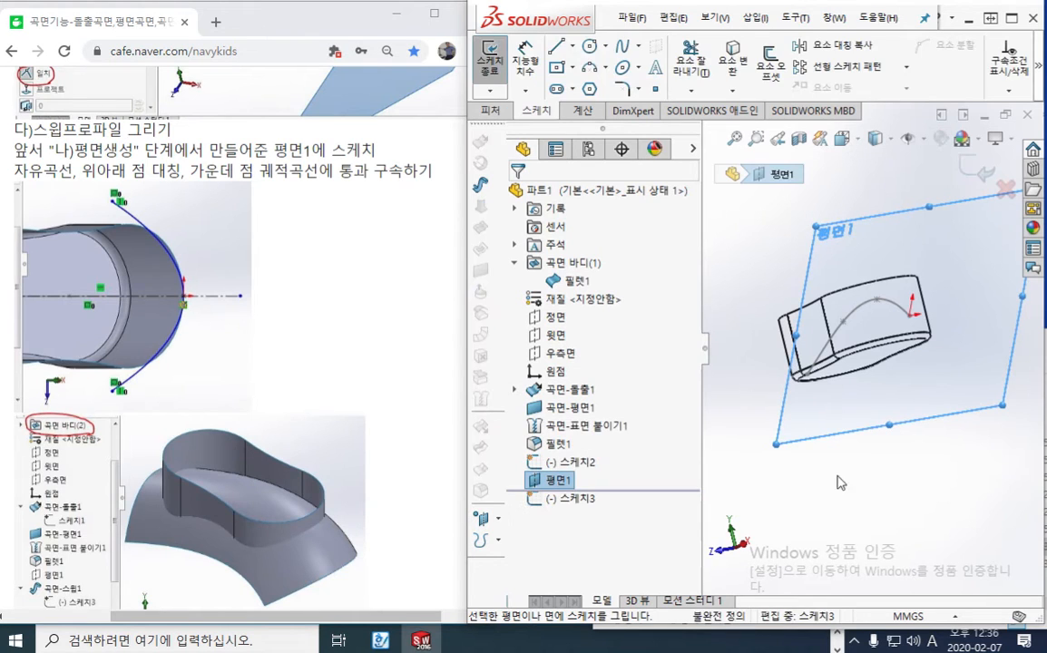
pyautogui.click(888, 495)
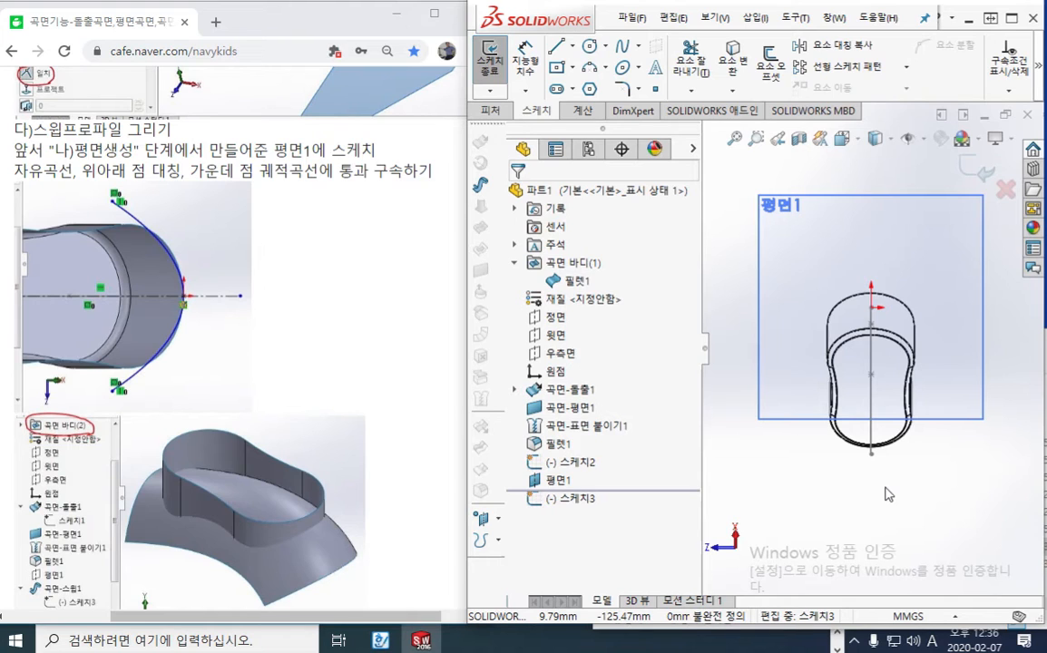
pyautogui.press('F12')
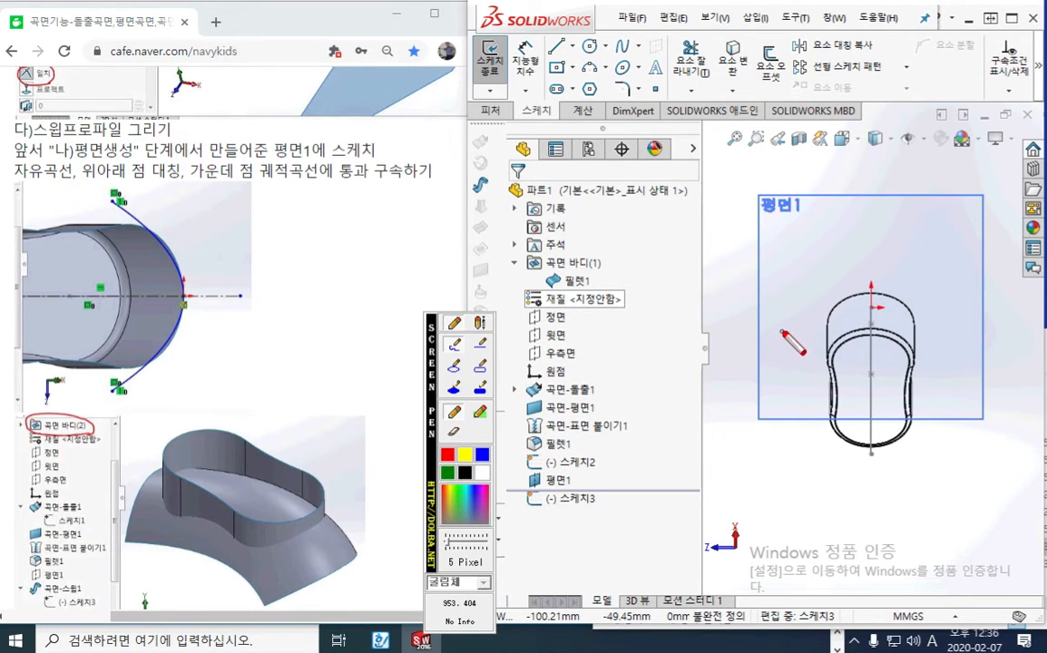
pyautogui.moveTo(792, 323)
pyautogui.mouseDown()
pyautogui.moveTo(818, 283)
pyautogui.moveTo(893, 270)
pyautogui.moveTo(960, 316)
pyautogui.mouseUp()
pyautogui.moveTo(639, 33)
pyautogui.mouseDown()
pyautogui.moveTo(608, 53)
pyautogui.moveTo(637, 62)
pyautogui.mouseUp()
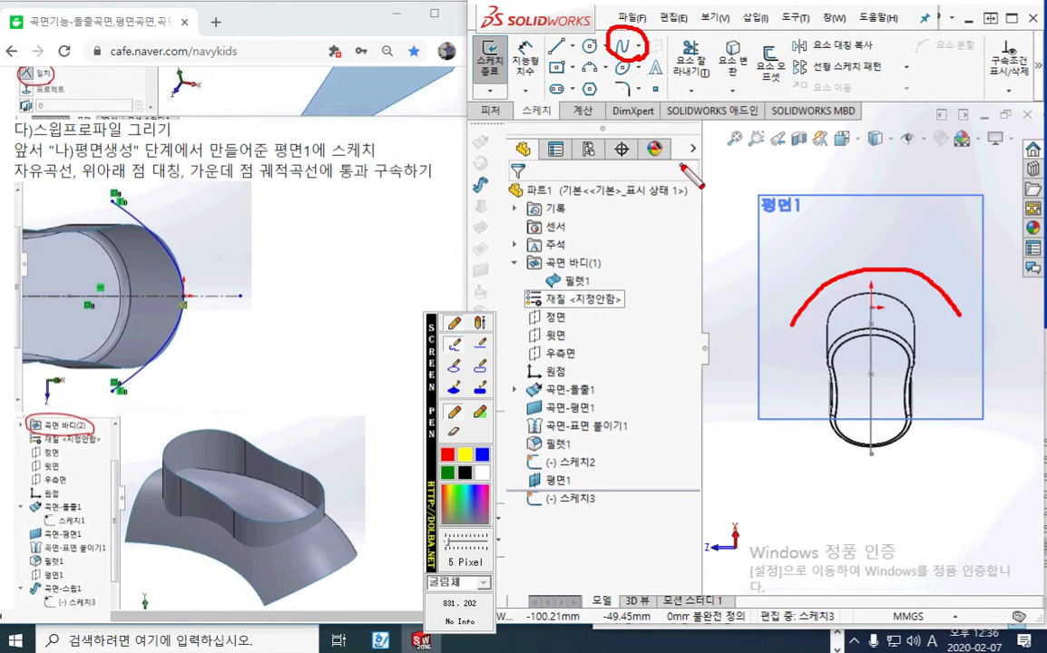
pyautogui.moveTo(798, 317); pyautogui.dragTo(797, 317)
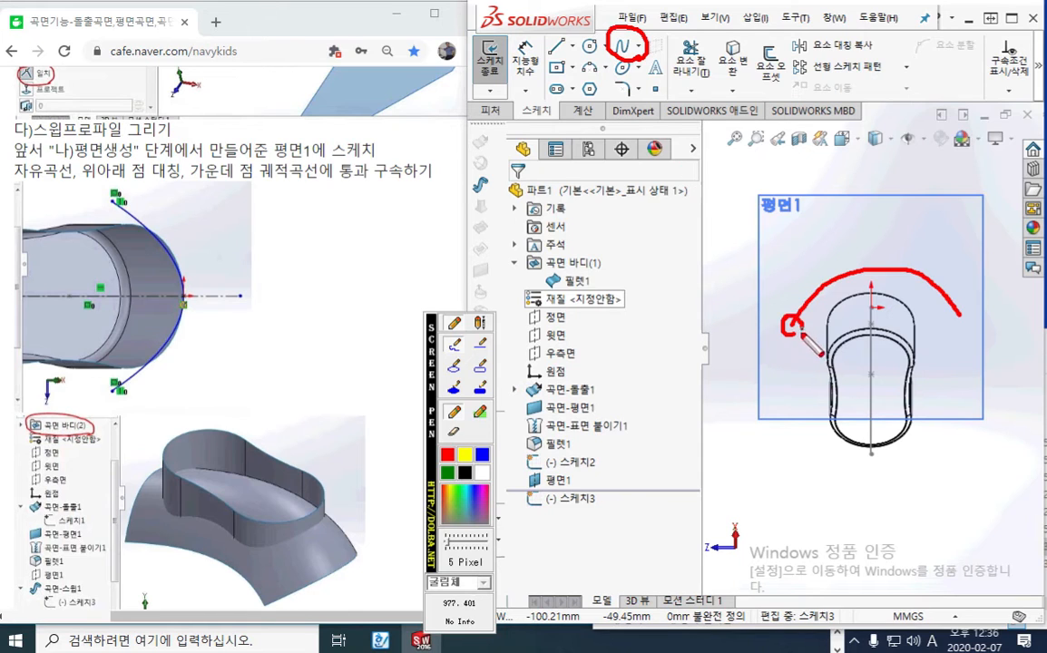
pyautogui.moveTo(954, 314); pyautogui.dragTo(953, 314)
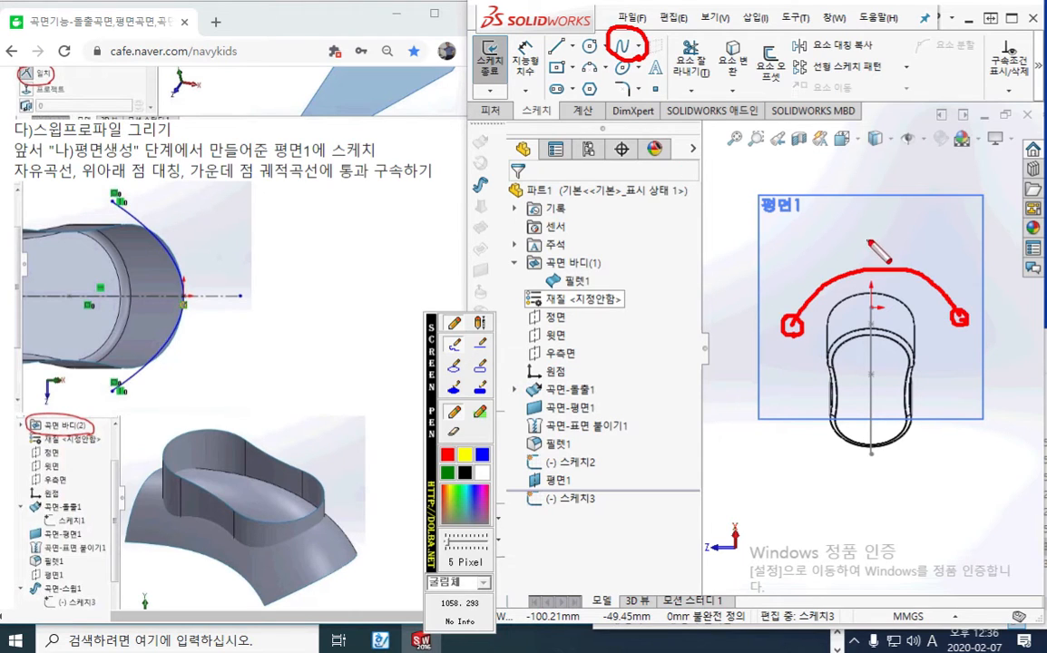
pyautogui.moveTo(873, 264); pyautogui.dragTo(872, 263)
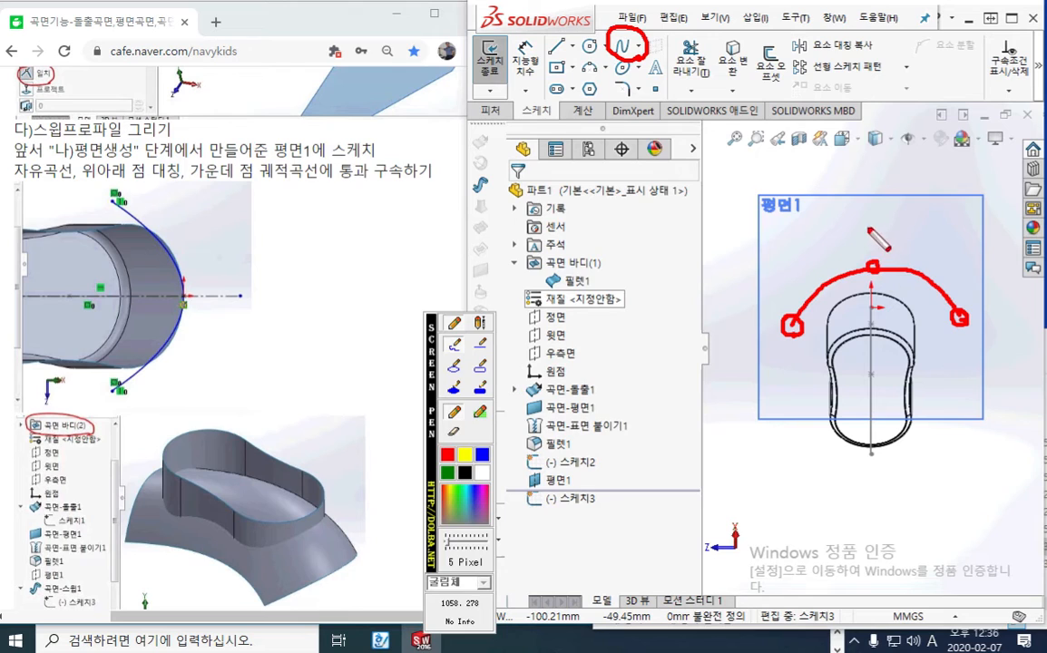
pyautogui.moveTo(865, 224); pyautogui.dragTo(865, 240)
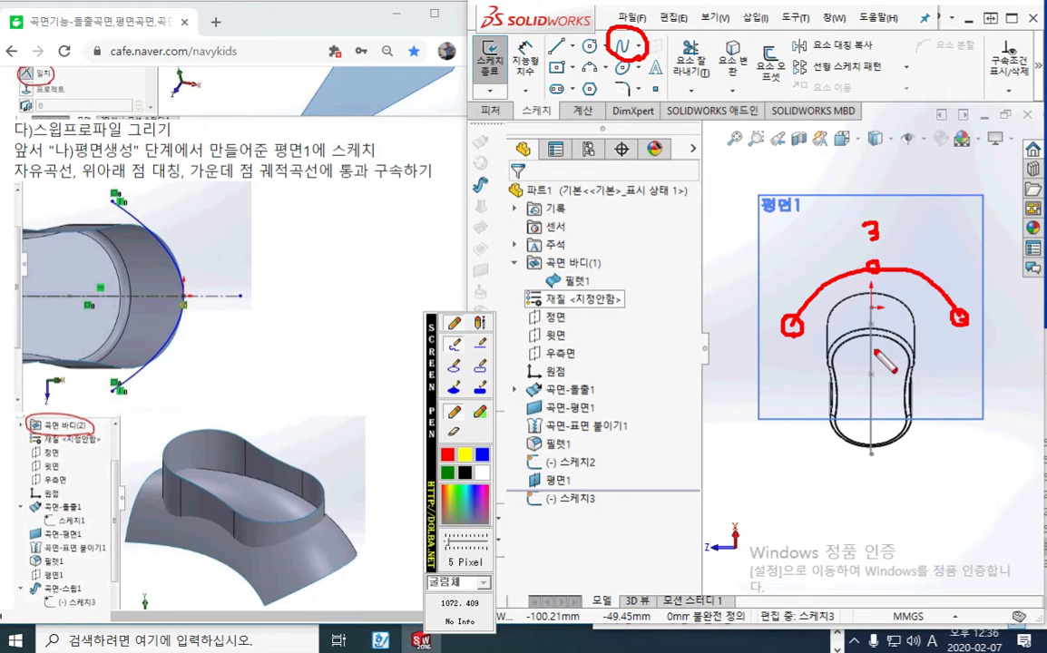
pyautogui.moveTo(776, 308); pyautogui.dragTo(770, 336)
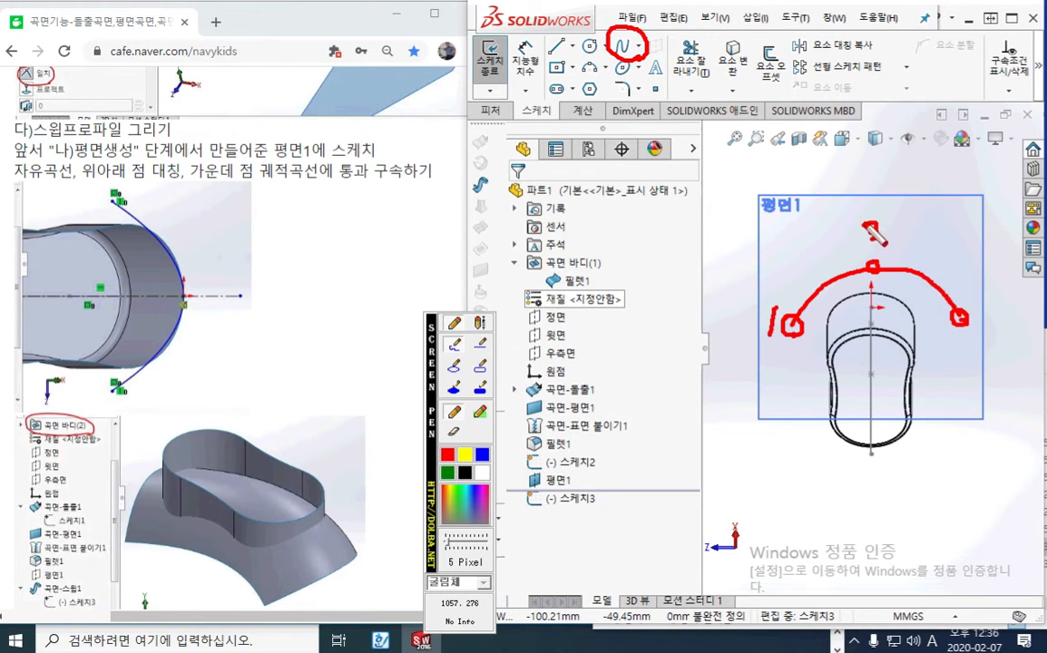
pyautogui.moveTo(862, 238); pyautogui.dragTo(889, 237)
pyautogui.moveTo(986, 311); pyautogui.dragTo(993, 341)
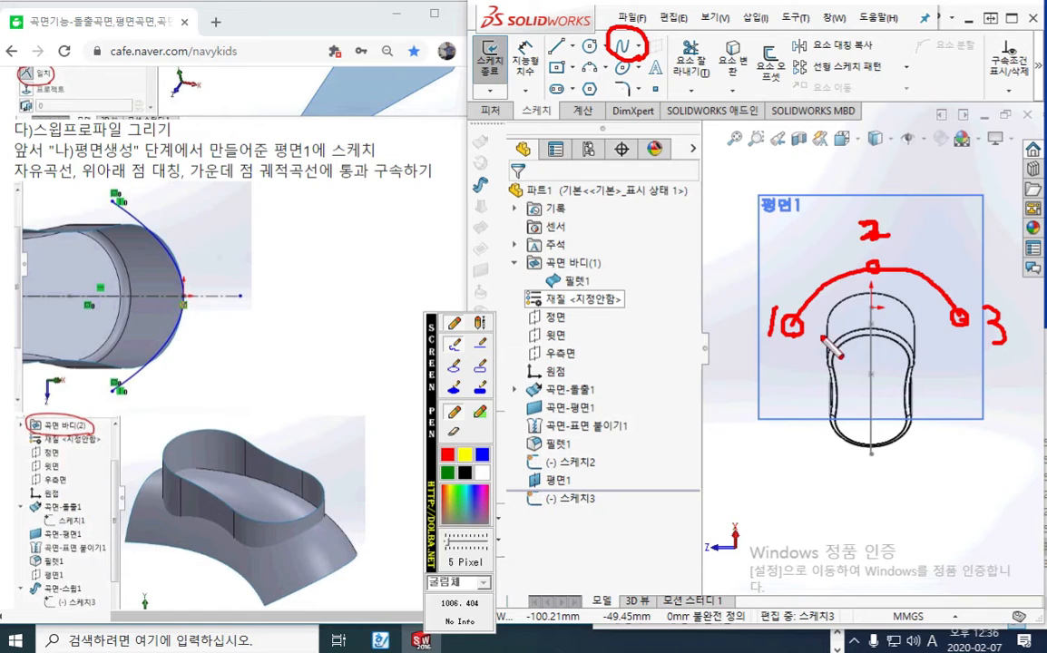
pyautogui.moveTo(769, 349); pyautogui.dragTo(812, 347)
pyautogui.moveTo(946, 347); pyautogui.dragTo(984, 348)
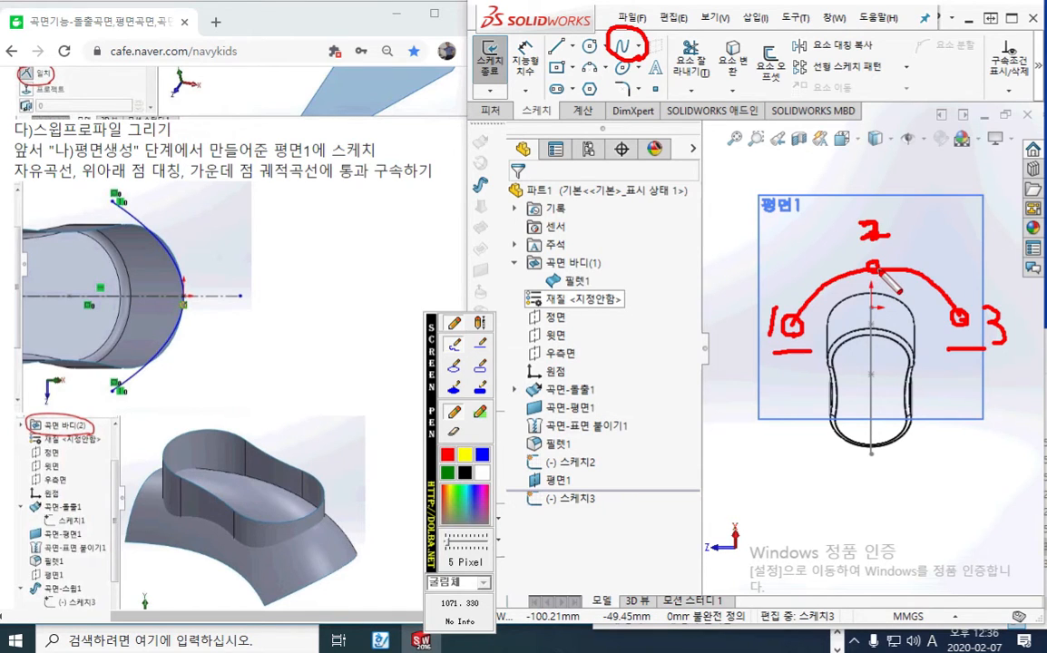
pyautogui.moveTo(881, 276)
pyautogui.mouseDown()
pyautogui.moveTo(894, 294)
pyautogui.moveTo(875, 331)
pyautogui.moveTo(893, 338)
pyautogui.mouseUp()
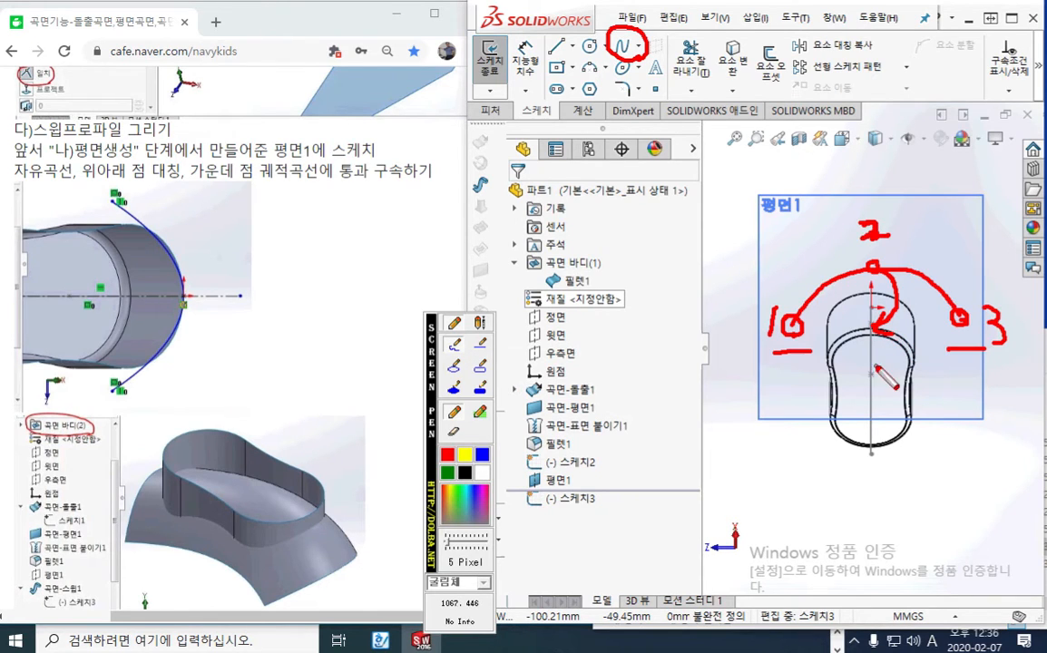
pyautogui.moveTo(867, 310); pyautogui.dragTo(869, 513)
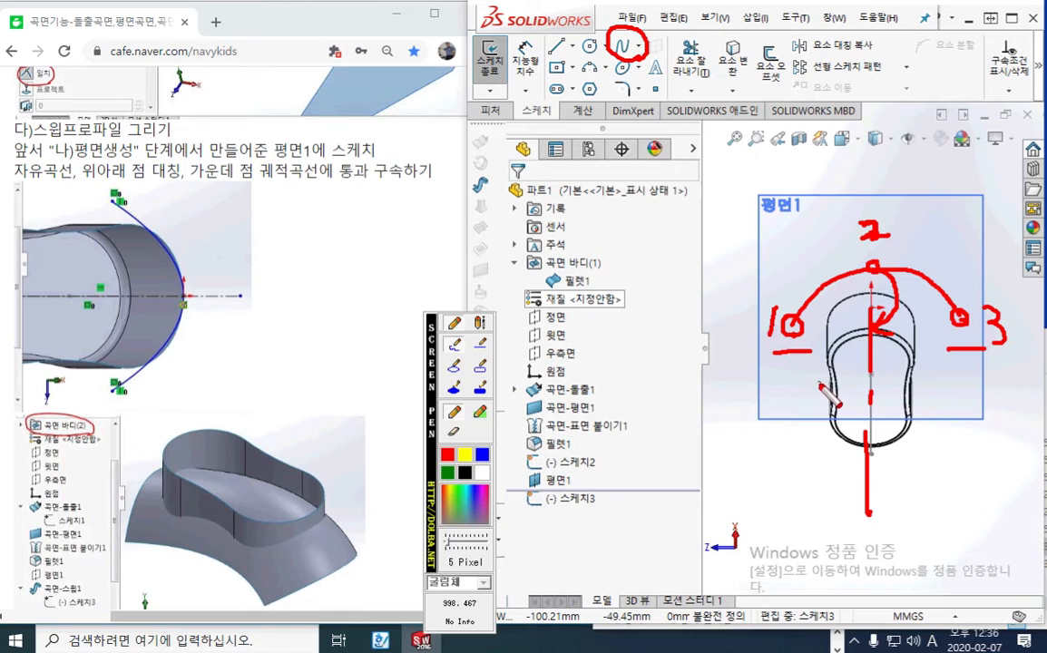
pyautogui.press('Escape')
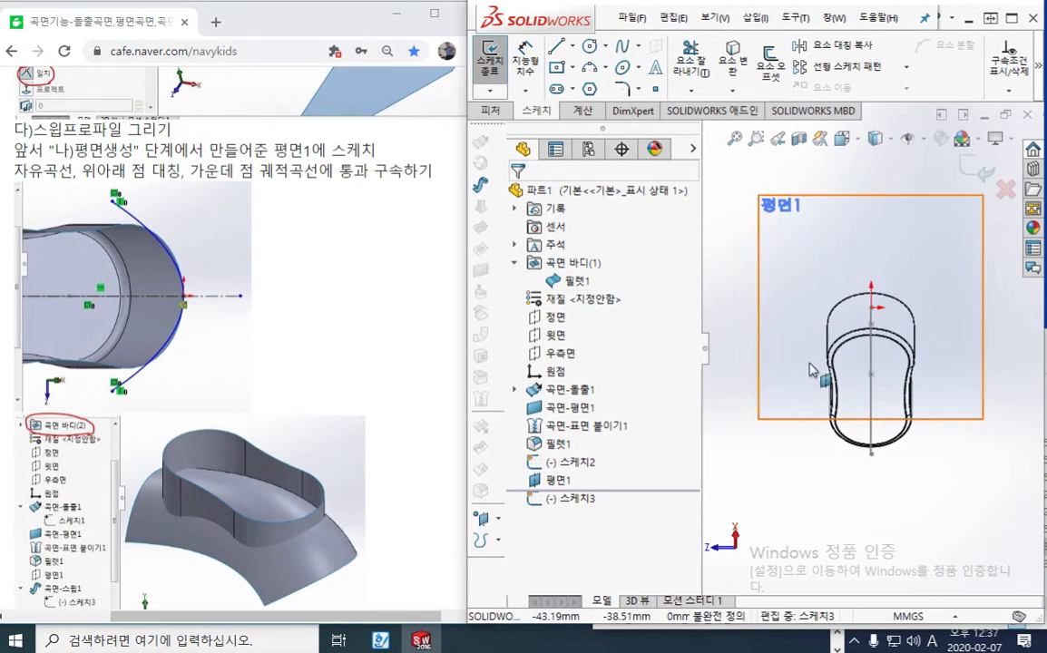
# Draw a vertical centerline about 146 mm long from the sketch origin along the path and past the body's far end
pyautogui.click(572, 46)
pyautogui.click(595, 88)
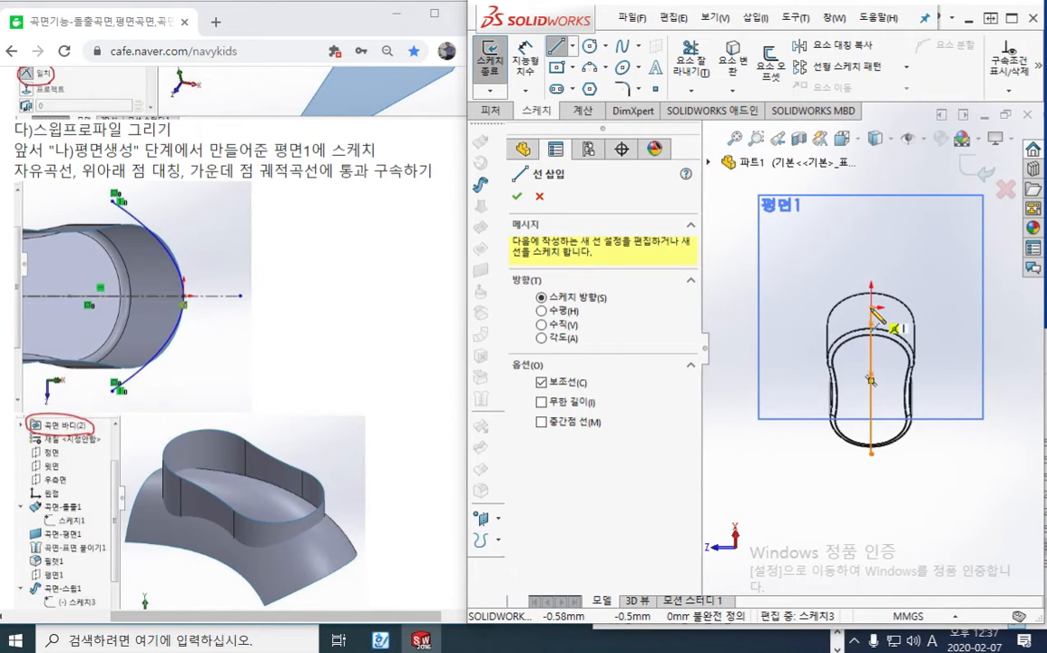
pyautogui.click(870, 308)
pyautogui.click(866, 515)
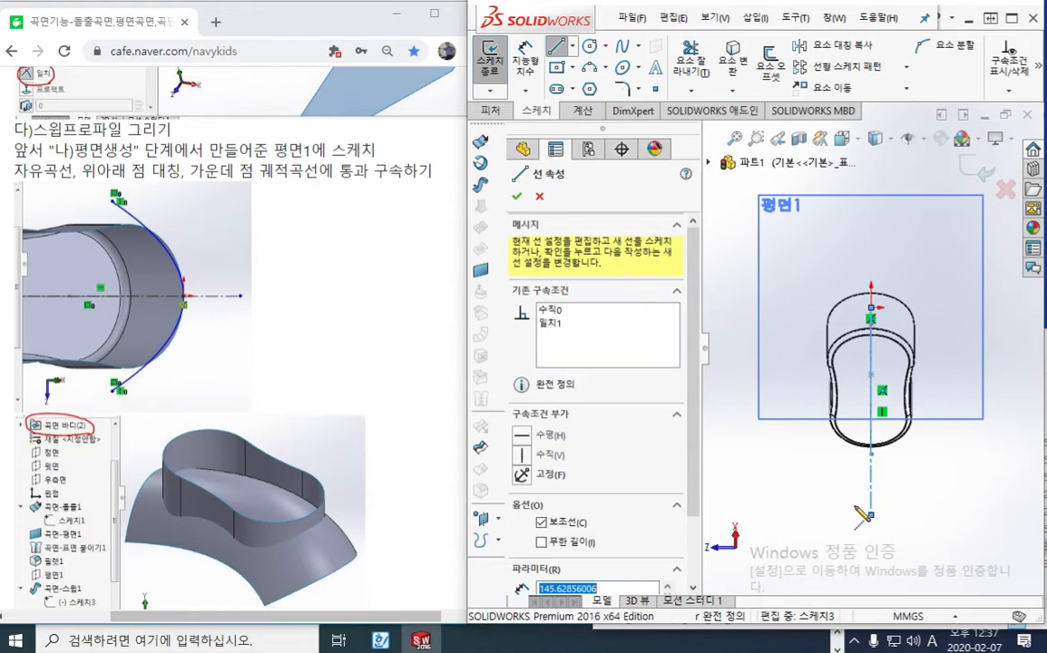
pyautogui.rightClick(773, 399)
pyautogui.click(786, 419)
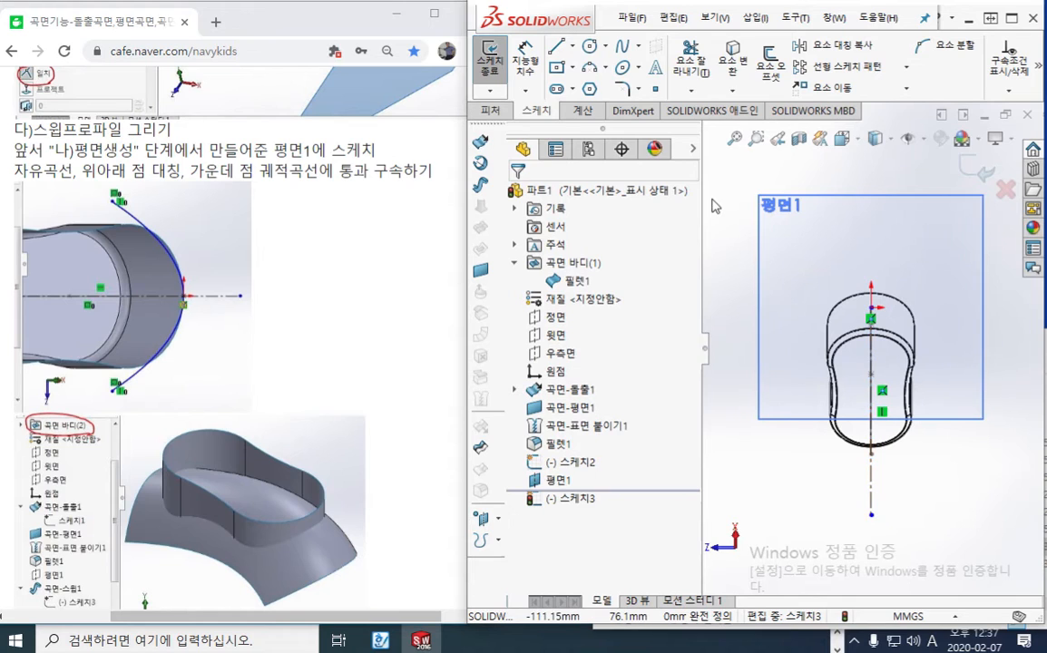
# Draw a three-point spline arching over the body, about 110 mm wide, with its middle point on the centerline's extension about 30 mm above the origin
pyautogui.click(622, 50)
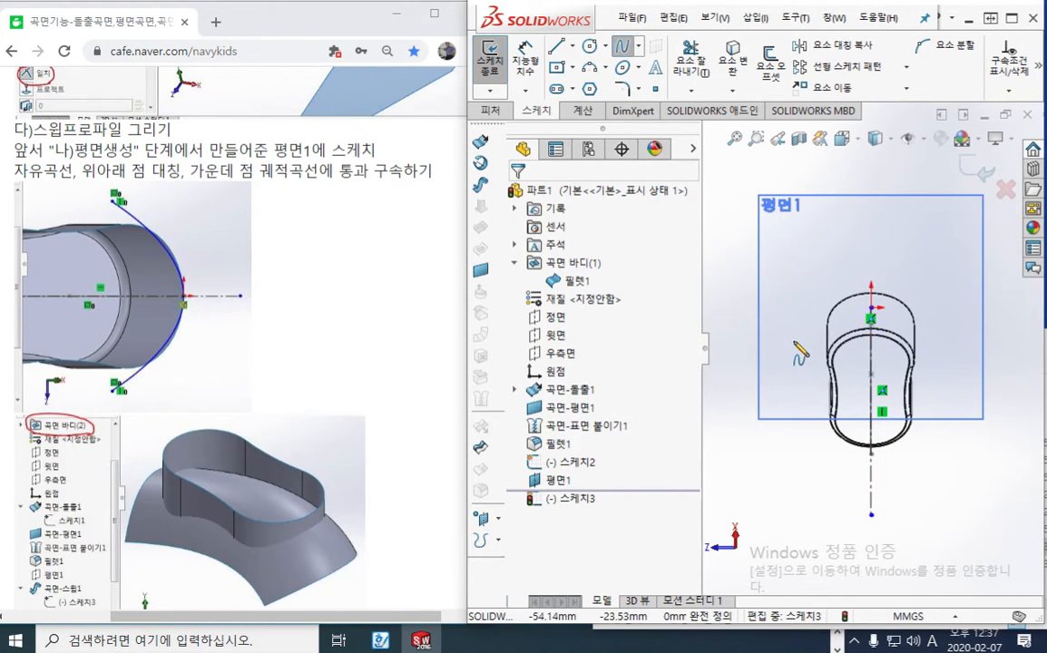
pyautogui.click(792, 338)
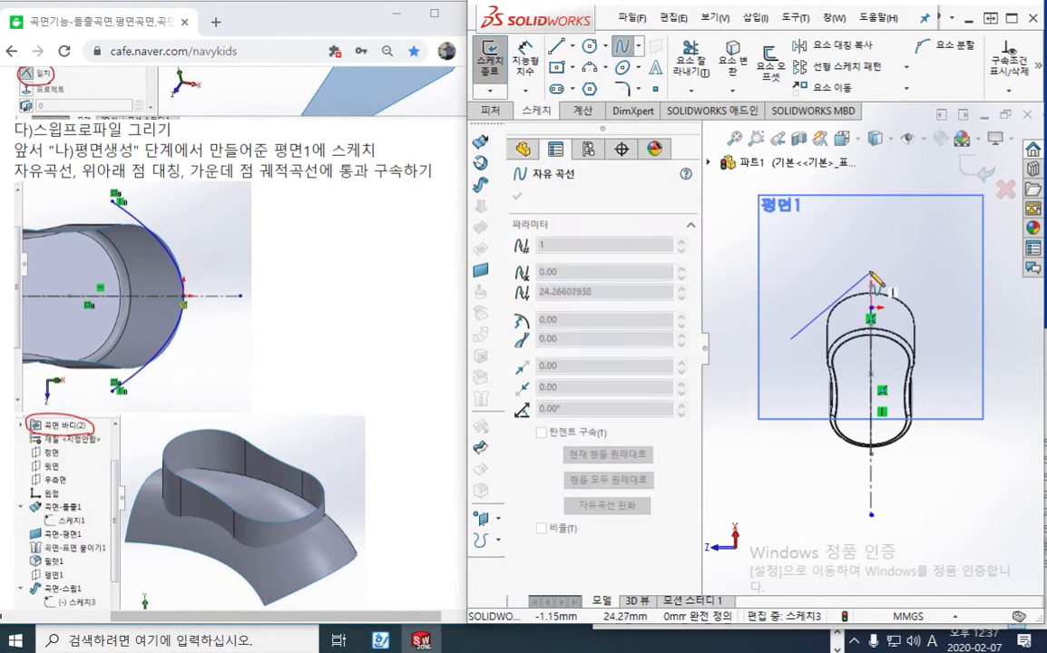
pyautogui.click(871, 264)
pyautogui.click(952, 335)
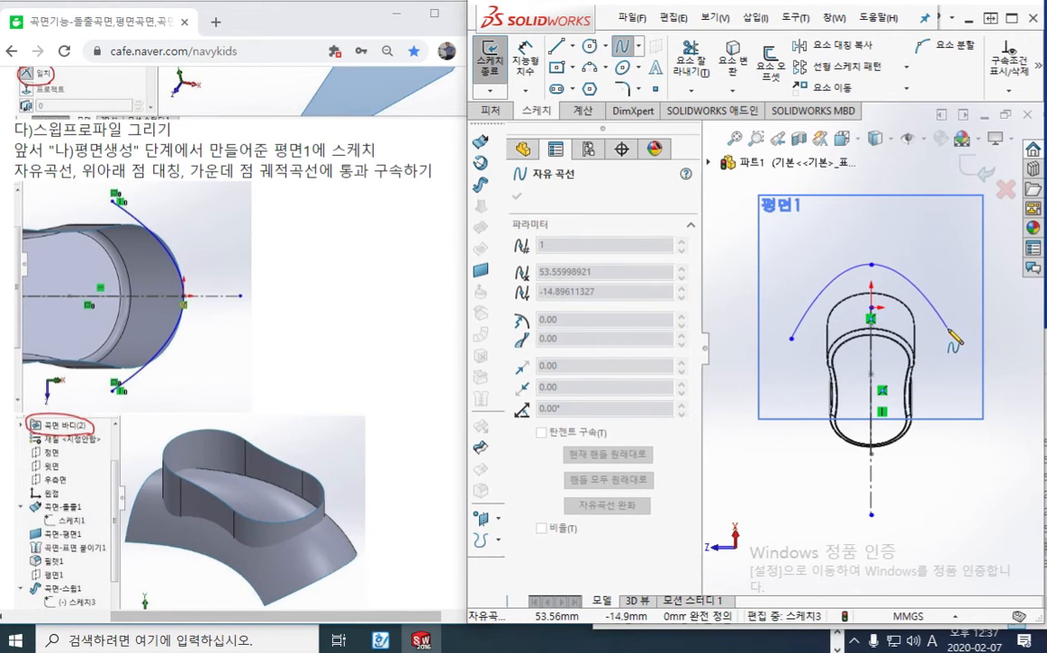
pyautogui.rightClick(886, 173)
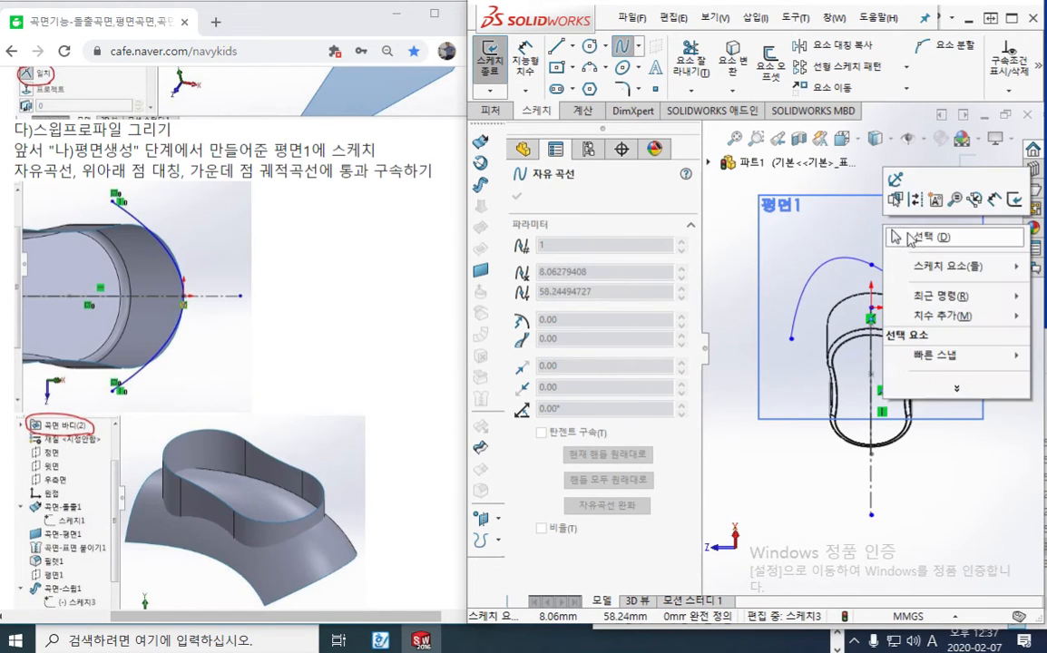
pyautogui.click(915, 202)
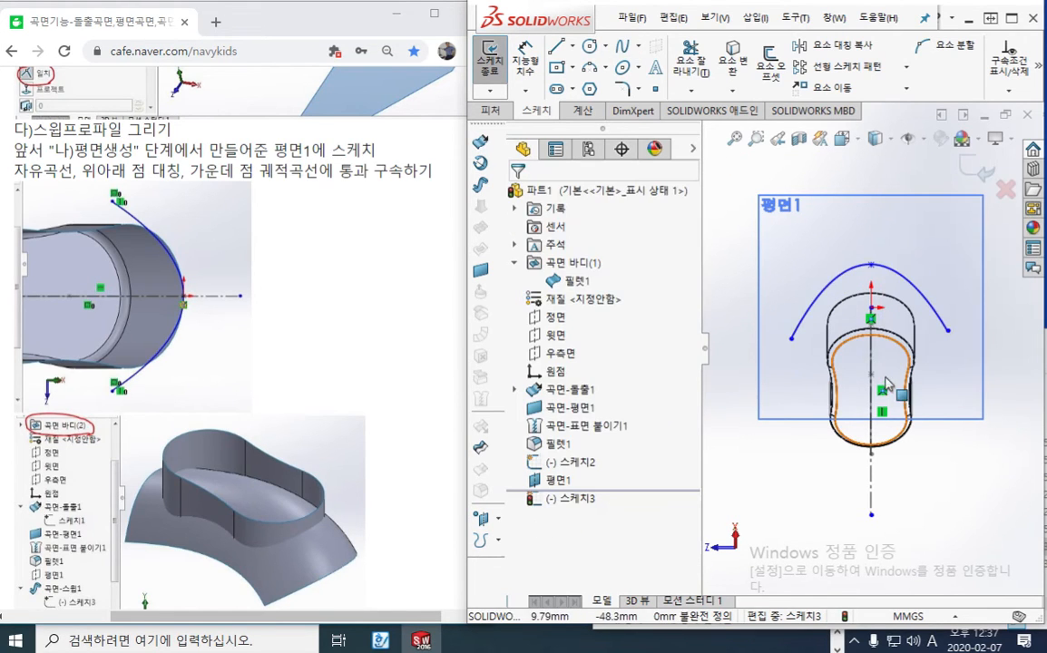
# Constrain the spline's two endpoints to be horizontal with each other and symmetric about the vertical centerline
pyautogui.click(791, 339)
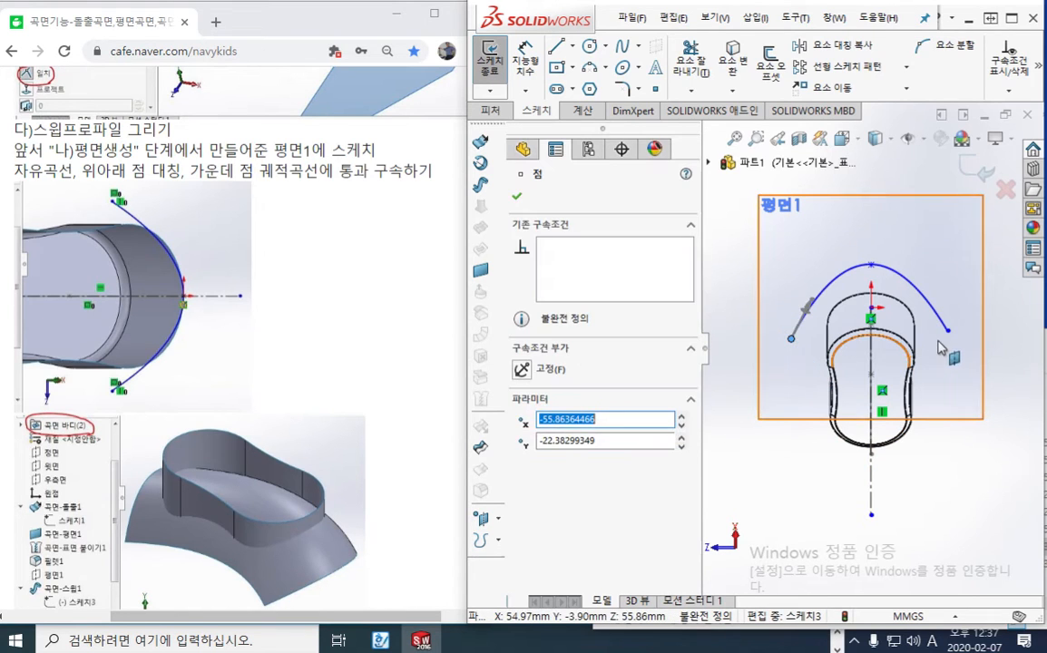
pyautogui.keyDown('ctrl'); pyautogui.click(947, 331); pyautogui.keyUp('ctrl')
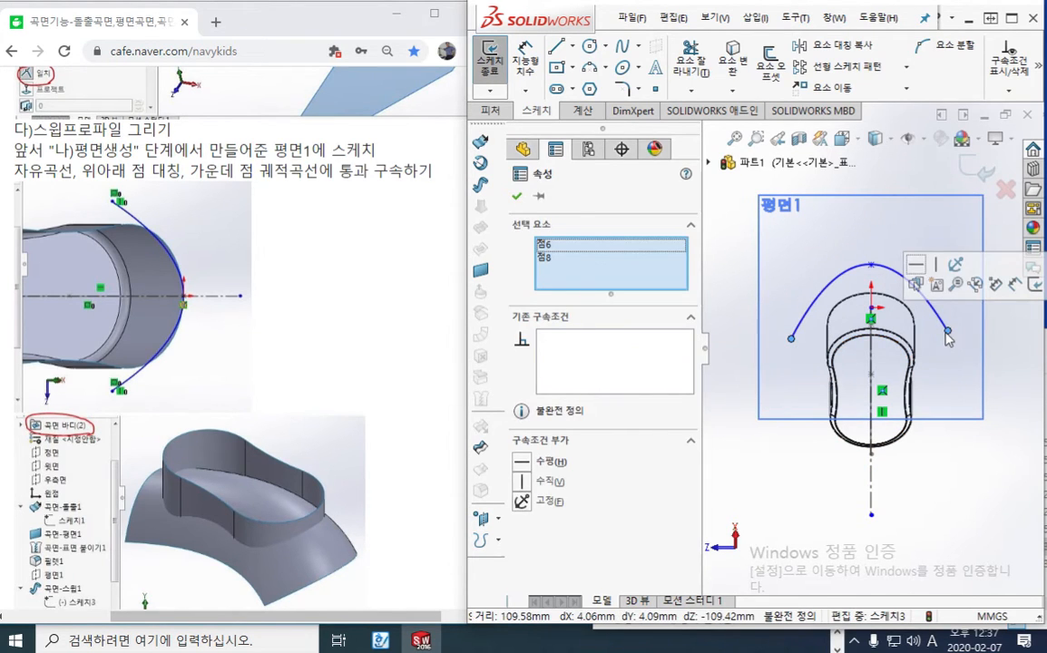
pyautogui.click(917, 265)
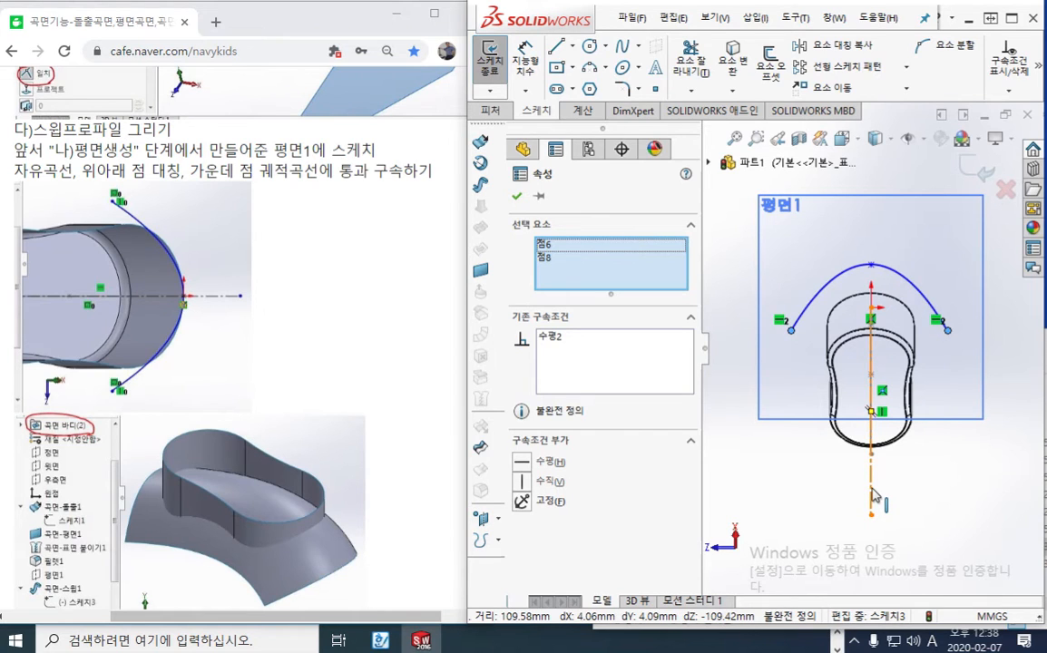
pyautogui.keyDown('ctrl'); pyautogui.click(871, 495); pyautogui.keyUp('ctrl')
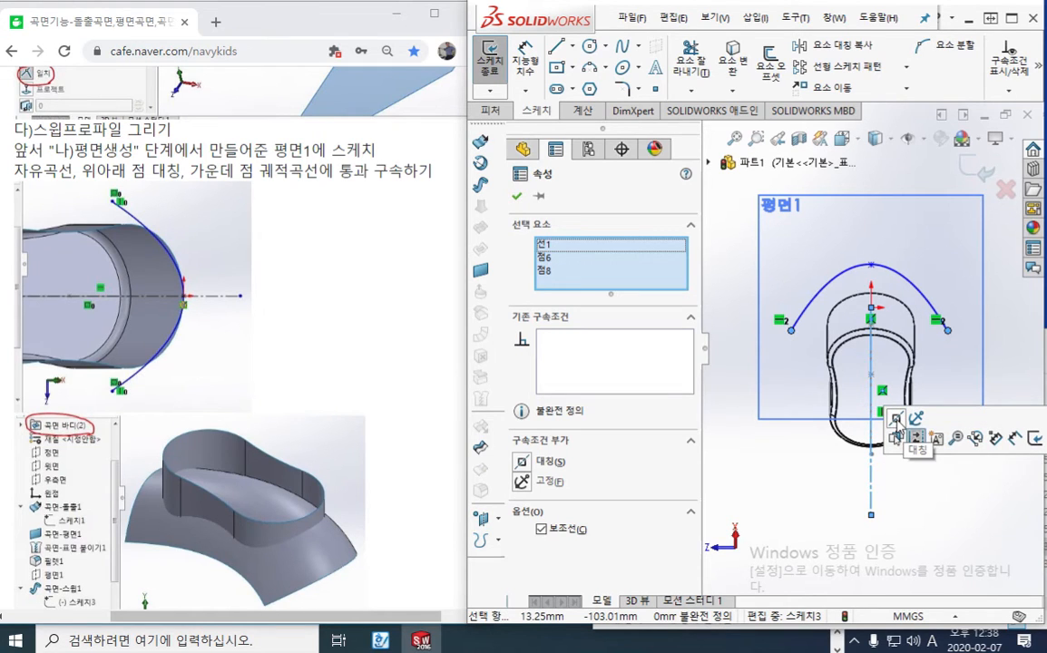
pyautogui.click(895, 420)
pyautogui.click(787, 519)
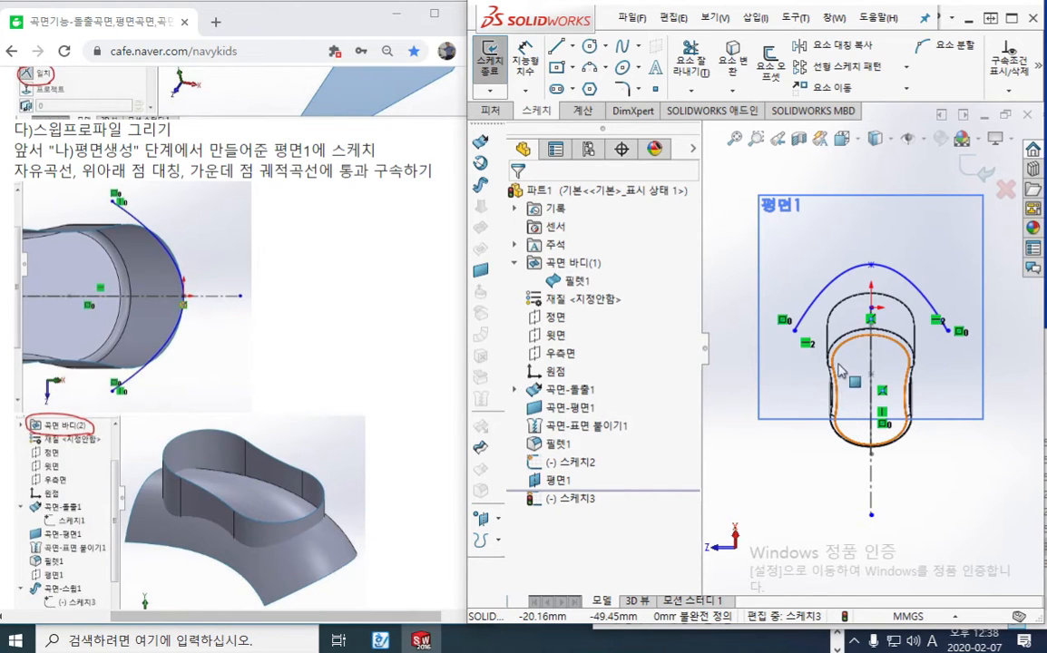
# Add a Pierce relation between the profile spline's middle point and the sweep path spline, checking it against the tutorial text
pyautogui.moveTo(766, 343)
pyautogui.mouseDown(button='middle')
pyautogui.moveTo(866, 388)
pyautogui.moveTo(876, 412)
pyautogui.mouseUp(button='middle')
pyautogui.scroll(-4, 896, 395)
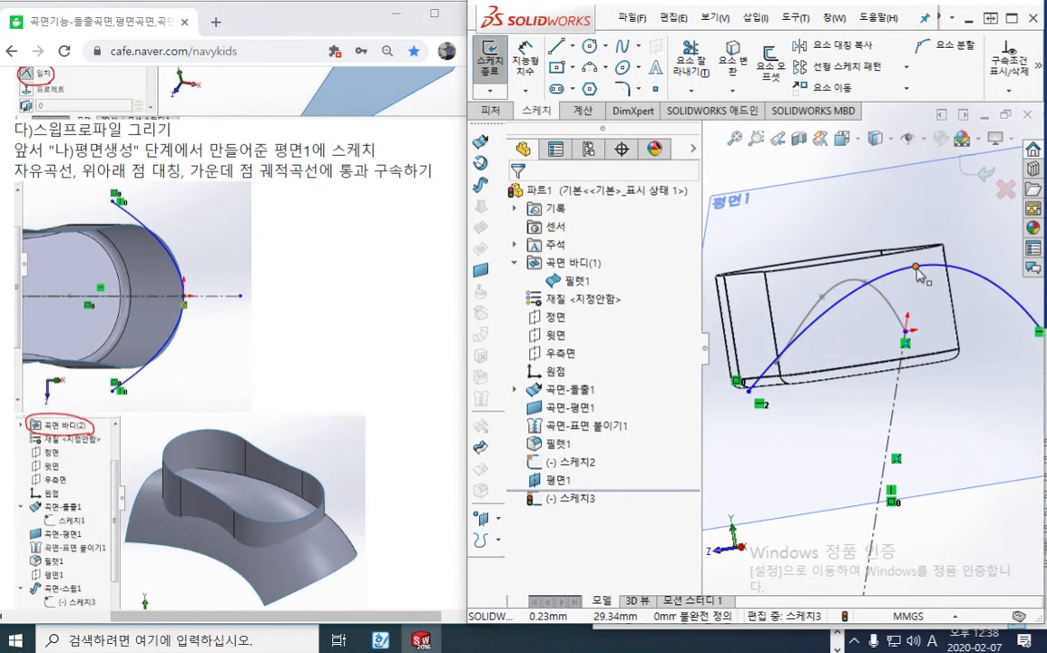
pyautogui.click(916, 268)
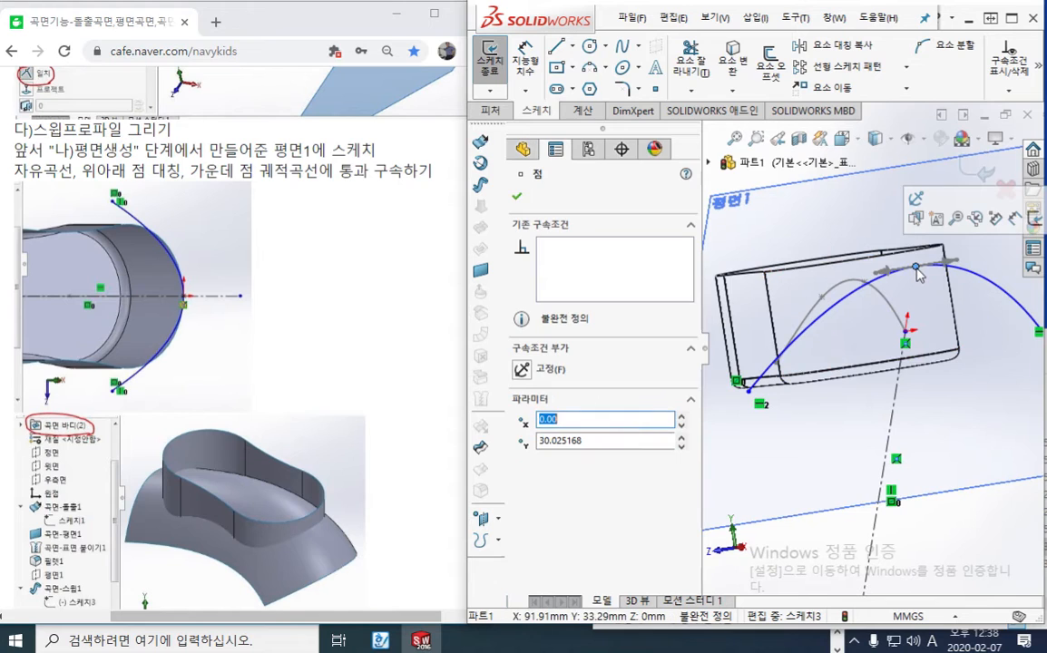
pyautogui.keyDown('ctrl'); pyautogui.click(888, 305); pyautogui.keyUp('ctrl')
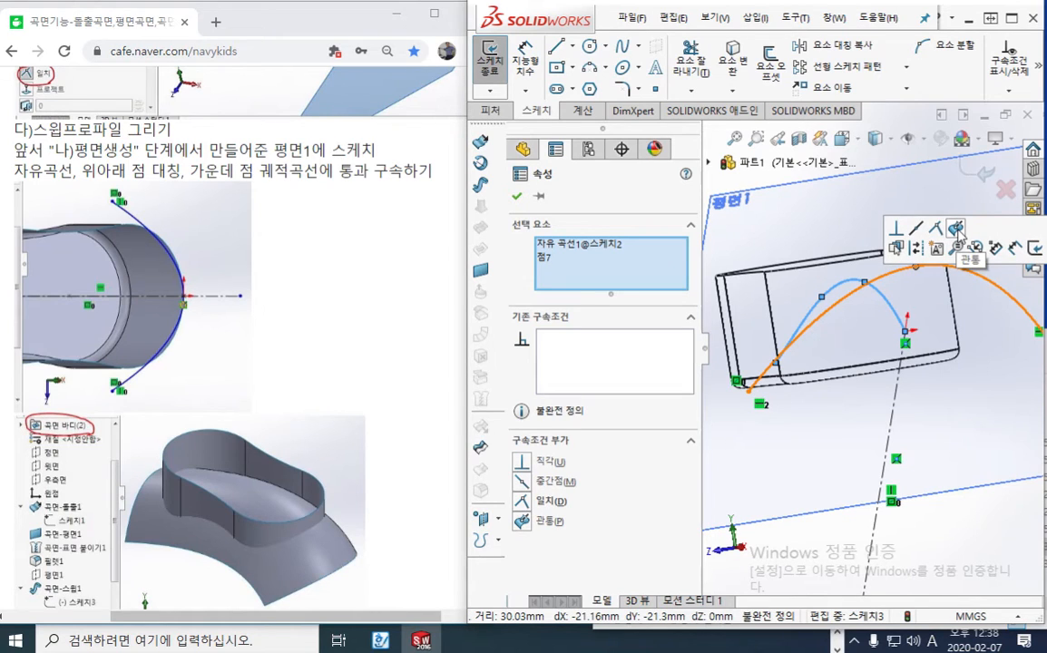
pyautogui.click(957, 228)
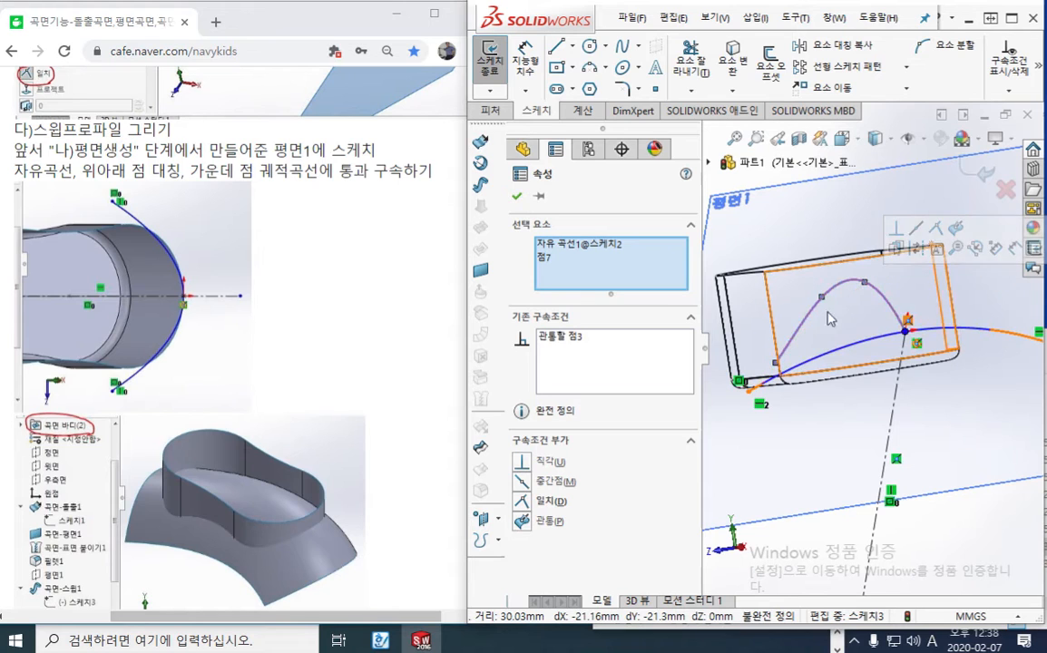
pyautogui.click(366, 170)
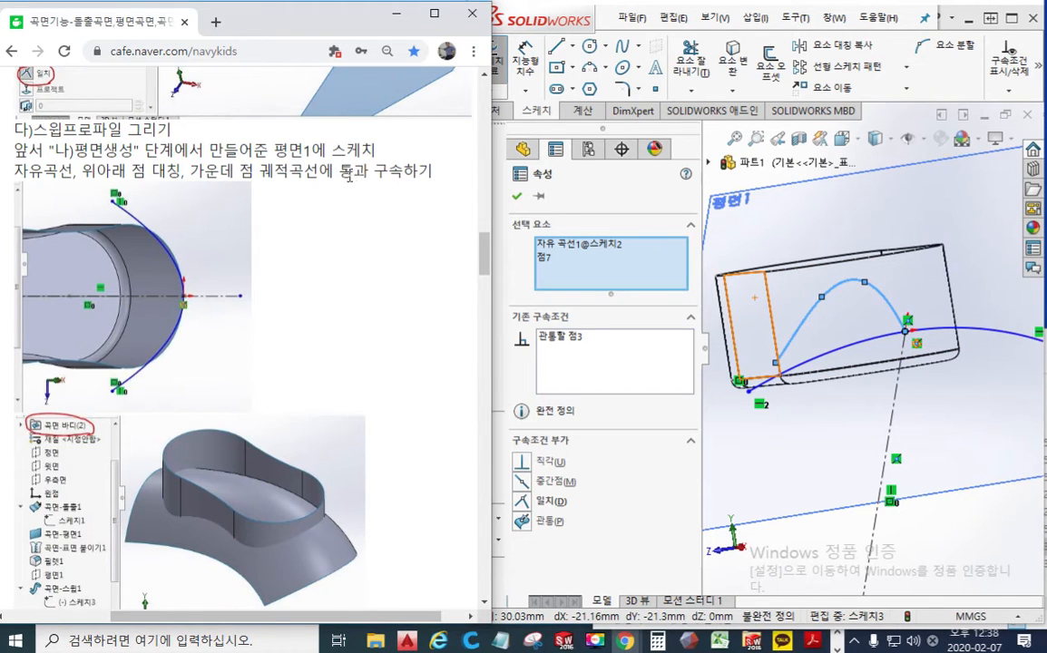
pyautogui.click(803, 496)
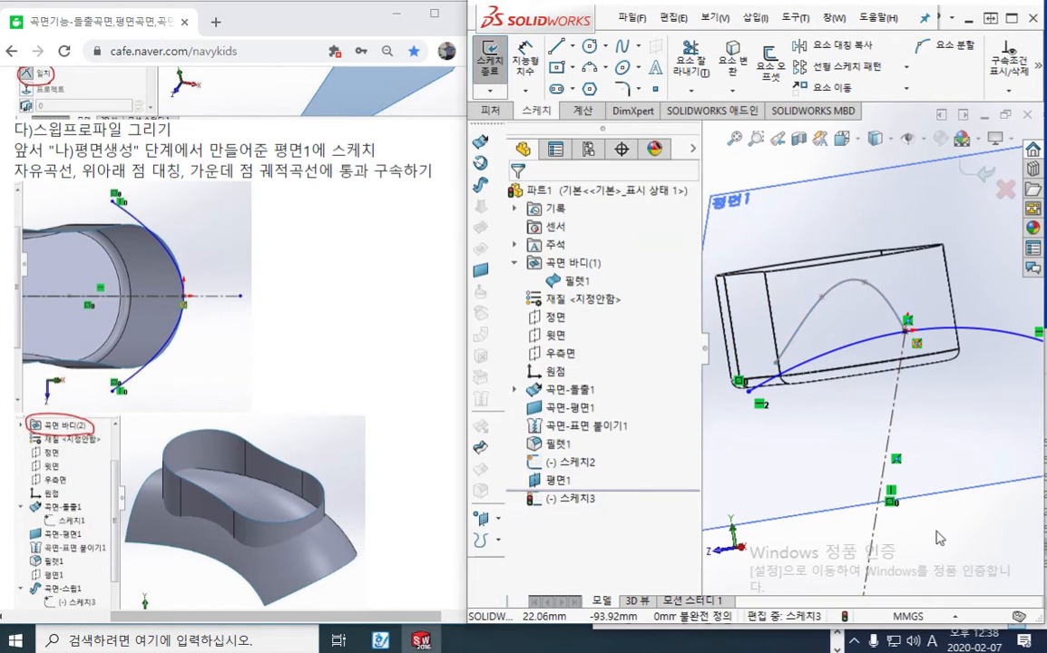
# View the sketch plane straight on and move the spline's symmetric endpoints inward and downward, keeping them just outside the body's outline
pyautogui.hotkey('ctrl', '8')
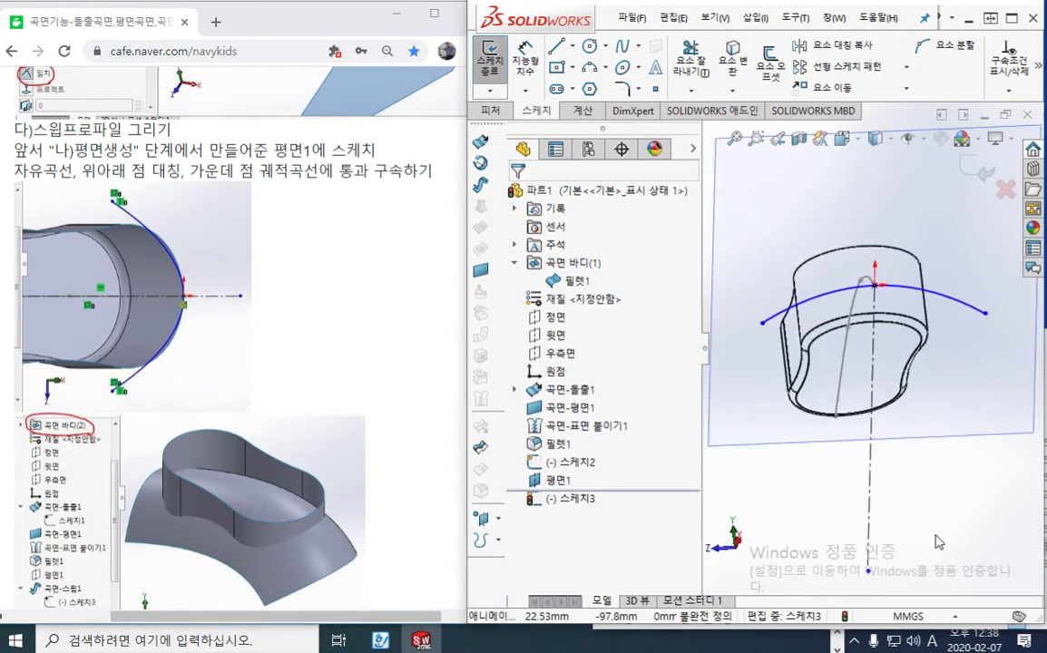
pyautogui.scroll(-3, 851, 308)
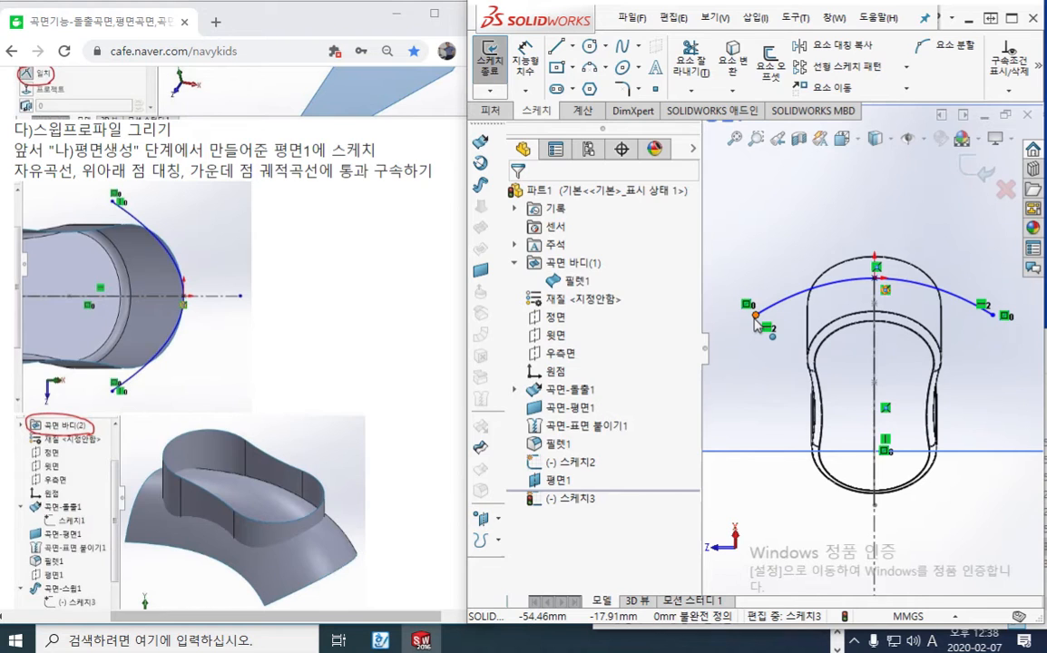
pyautogui.moveTo(756, 322); pyautogui.dragTo(793, 329)
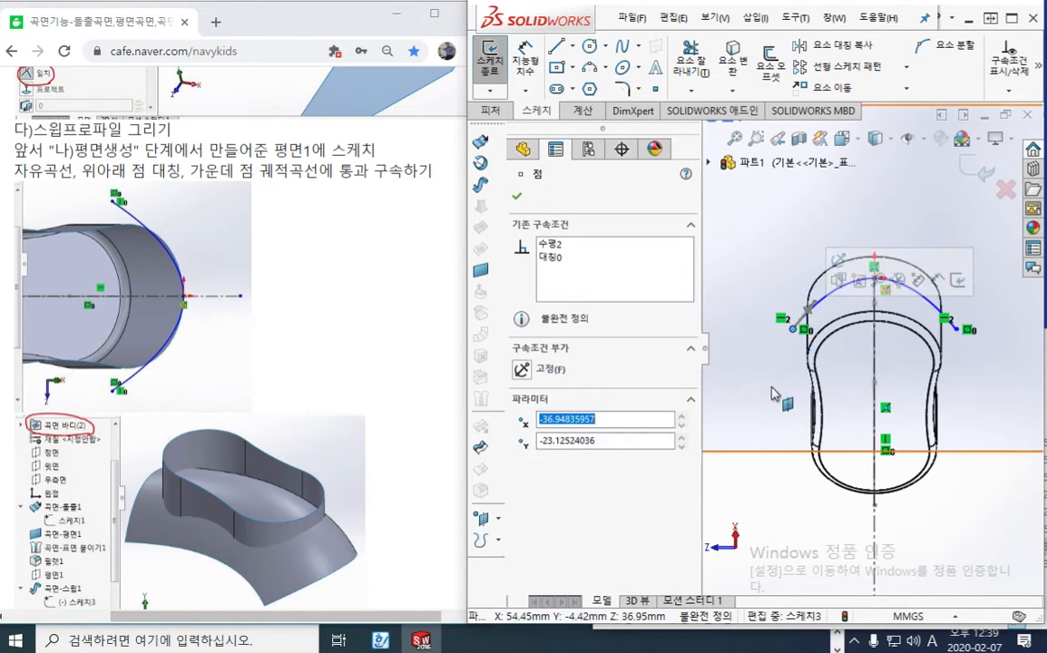
pyautogui.click(789, 514)
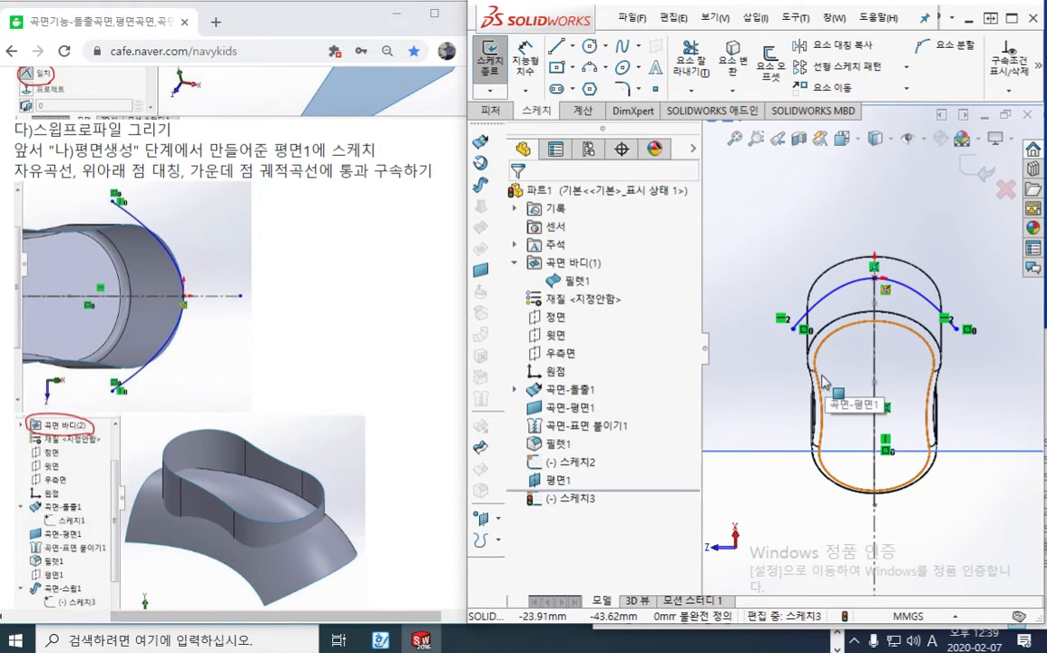
pyautogui.moveTo(794, 331); pyautogui.dragTo(782, 359)
pyautogui.click(794, 502)
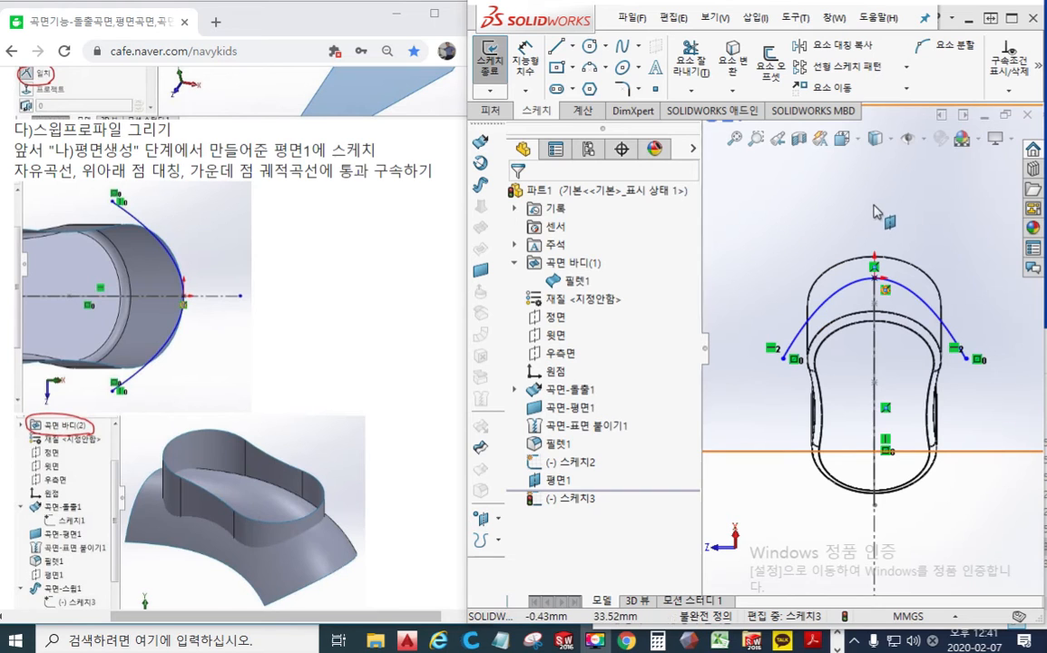
# Exit the profile sketch and clear its selection
pyautogui.click(796, 195)
pyautogui.click(983, 174)
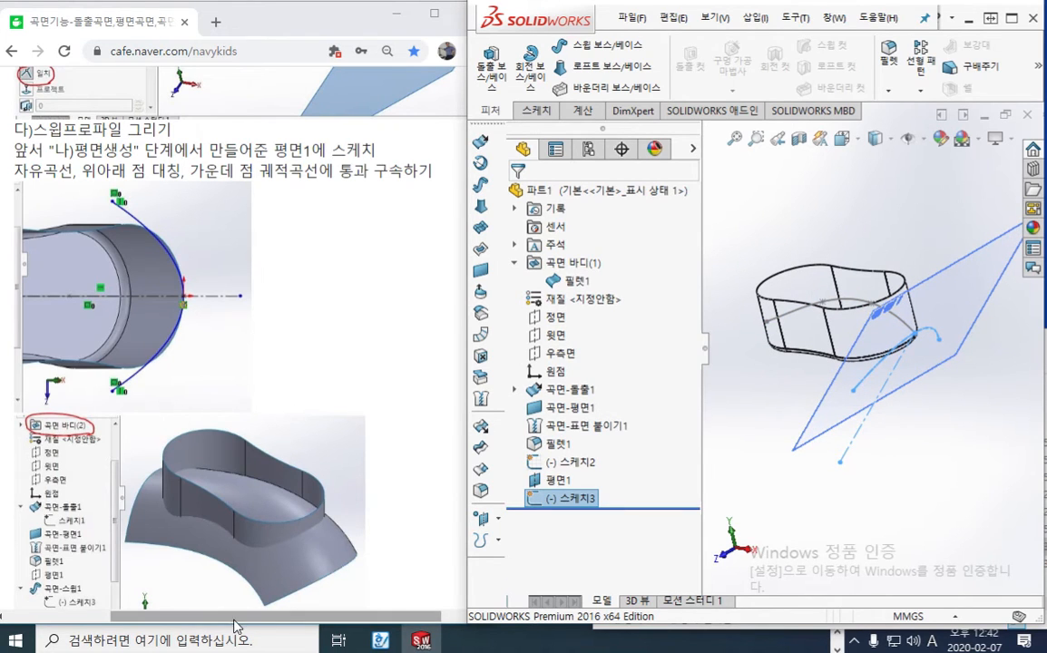
pyautogui.moveTo(240, 616)
pyautogui.mouseDown()
pyautogui.moveTo(195, 617)
pyautogui.moveTo(229, 617)
pyautogui.mouseUp()
pyautogui.click(753, 466)
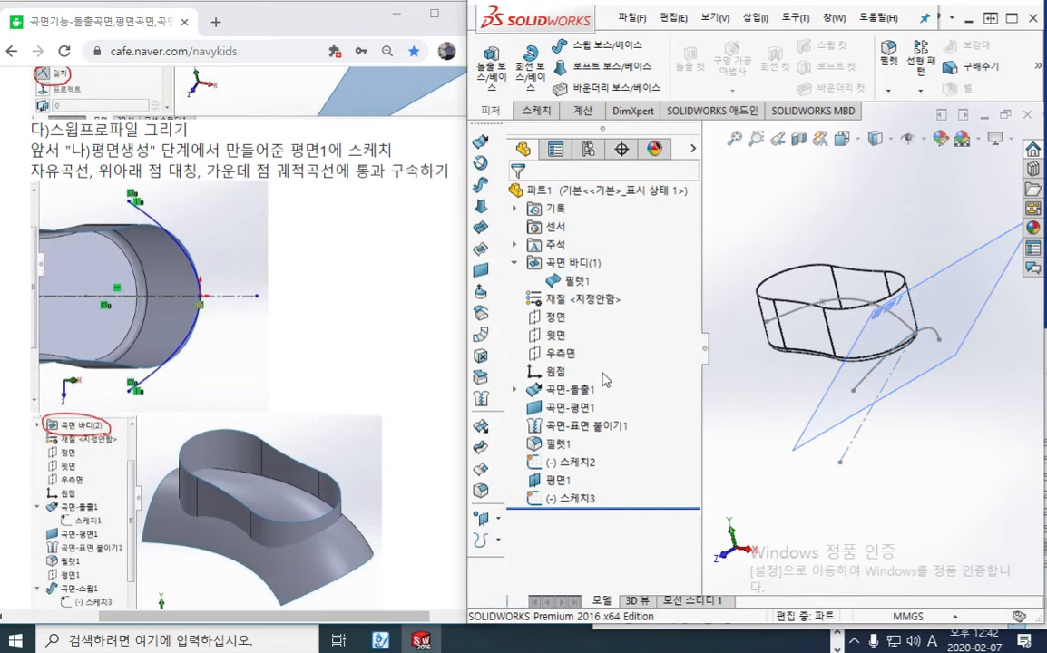
pyautogui.press('F12')
pyautogui.moveTo(498, 191)
pyautogui.mouseDown()
pyautogui.moveTo(476, 207)
pyautogui.moveTo(467, 175)
pyautogui.moveTo(498, 202)
pyautogui.mouseUp()
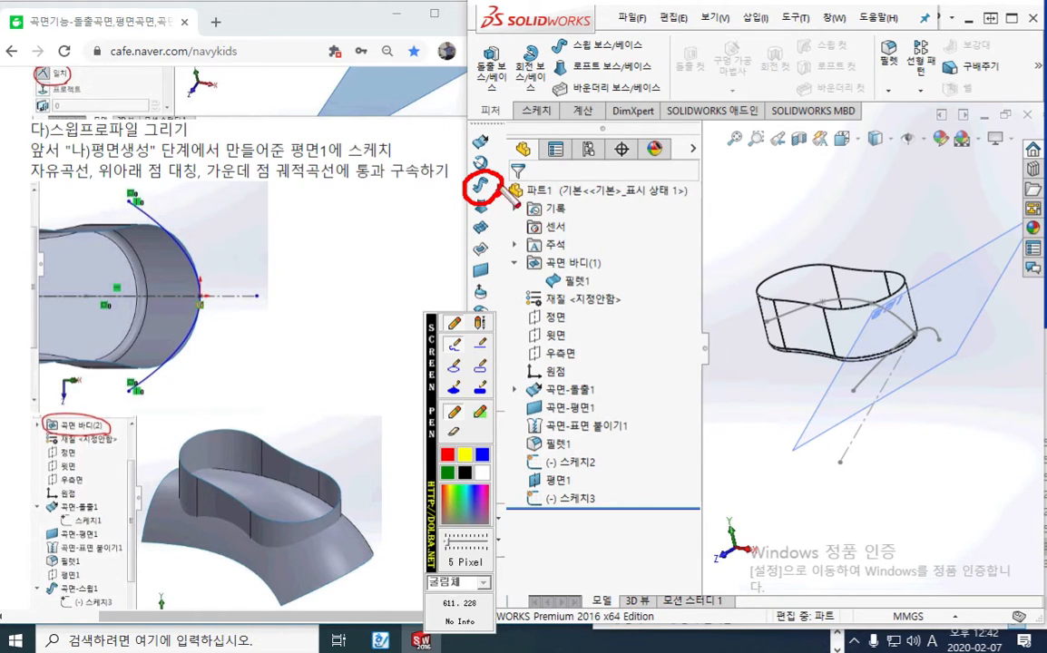
pyautogui.moveTo(501, 188)
pyautogui.mouseDown()
pyautogui.moveTo(544, 184)
pyautogui.moveTo(739, 231)
pyautogui.moveTo(778, 264)
pyautogui.moveTo(787, 313)
pyautogui.moveTo(808, 306)
pyautogui.moveTo(797, 323)
pyautogui.mouseUp()
pyautogui.click(798, 299)
pyautogui.moveTo(940, 334)
pyautogui.mouseDown()
pyautogui.moveTo(962, 349)
pyautogui.moveTo(941, 355)
pyautogui.moveTo(966, 326)
pyautogui.moveTo(961, 362)
pyautogui.mouseUp()
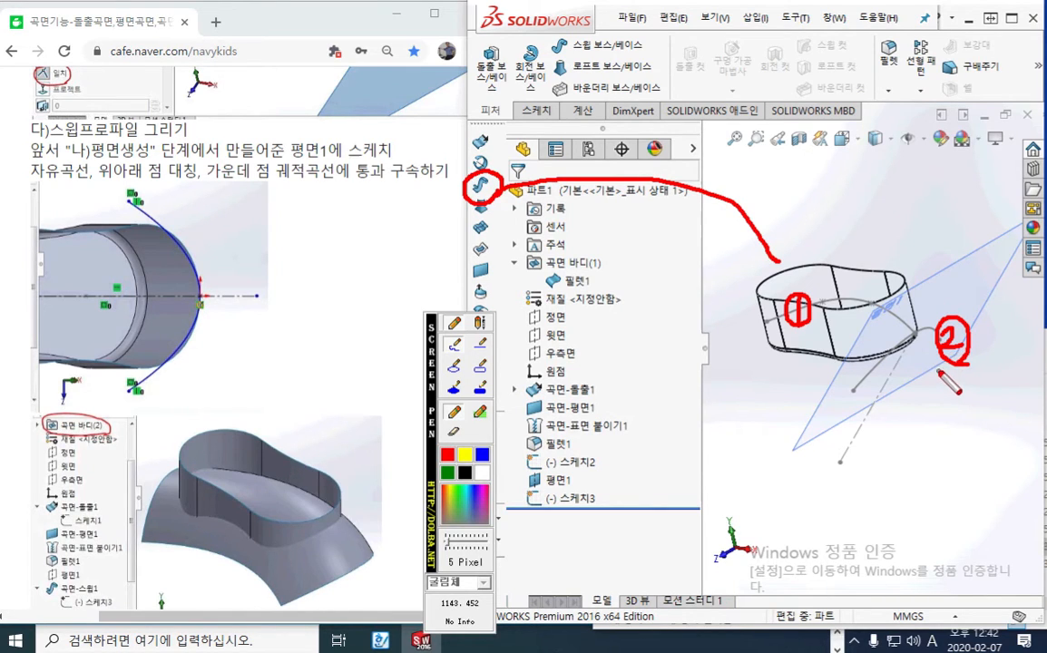
pyautogui.moveTo(785, 335)
pyautogui.mouseDown()
pyautogui.moveTo(787, 377)
pyautogui.moveTo(789, 355)
pyautogui.moveTo(833, 342)
pyautogui.moveTo(828, 357)
pyautogui.moveTo(848, 354)
pyautogui.mouseUp()
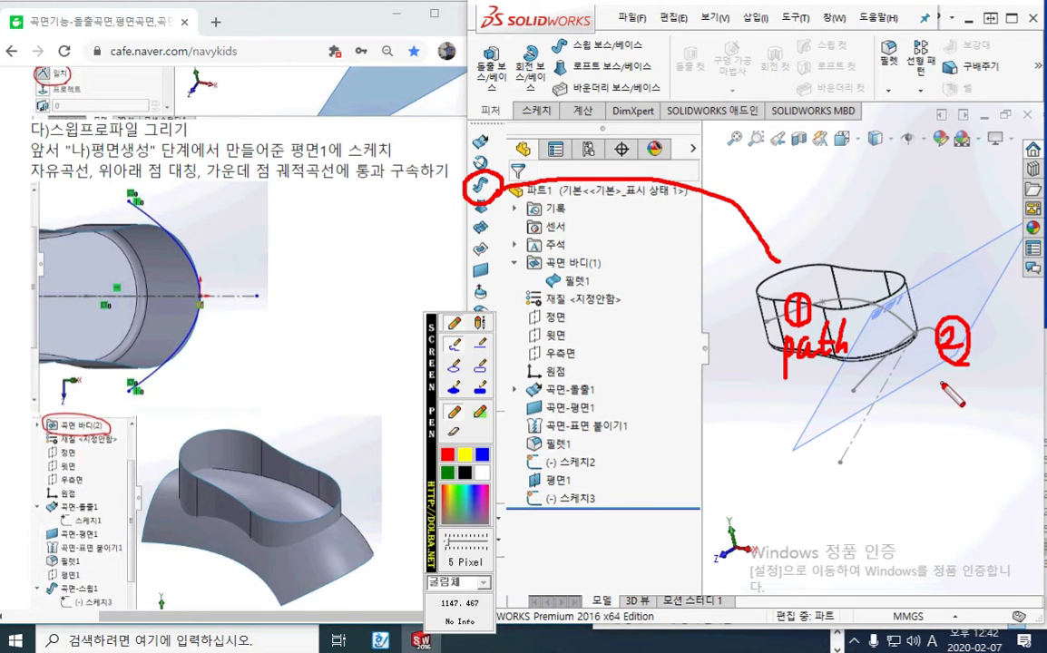
pyautogui.moveTo(937, 382)
pyautogui.mouseDown()
pyautogui.moveTo(938, 416)
pyautogui.moveTo(941, 397)
pyautogui.moveTo(962, 386)
pyautogui.moveTo(986, 396)
pyautogui.moveTo(1002, 371)
pyautogui.mouseUp()
pyautogui.moveTo(1001, 382)
pyautogui.mouseDown()
pyautogui.moveTo(1001, 393)
pyautogui.moveTo(1026, 394)
pyautogui.mouseUp()
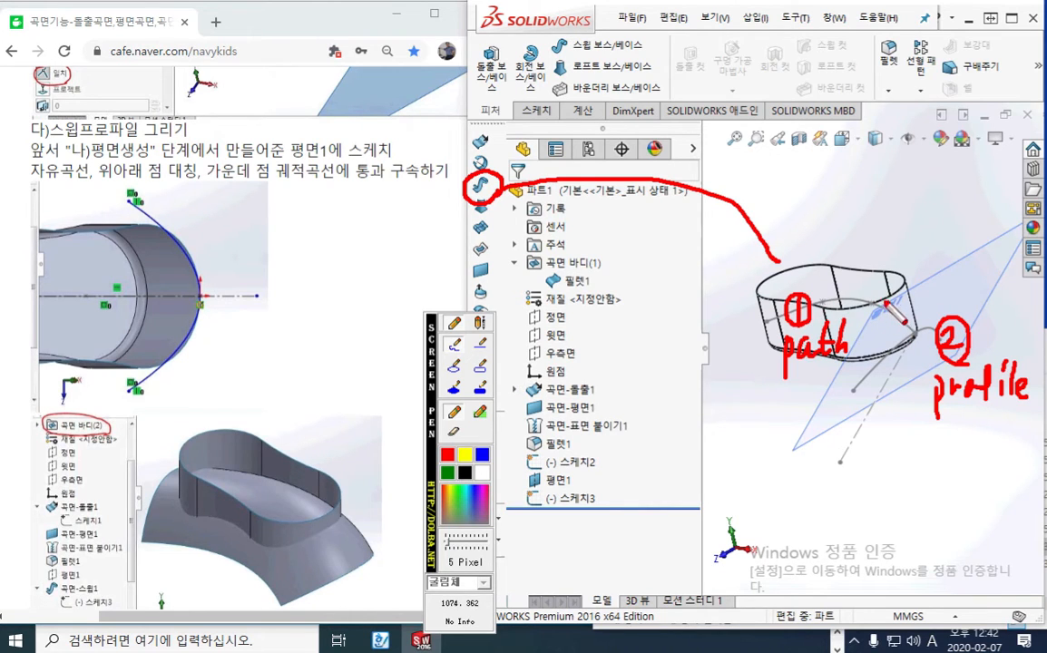
pyautogui.press('Escape')
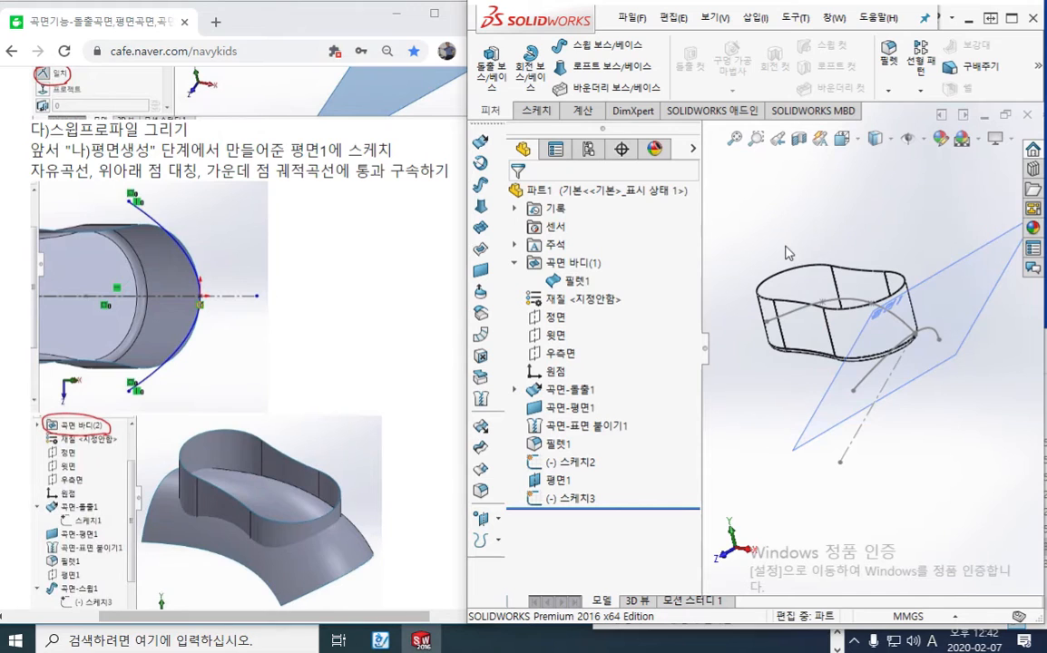
# Start a Surface Sweep with the symmetric spline sketch as profile and the spline across the body as path
pyautogui.click(482, 188)
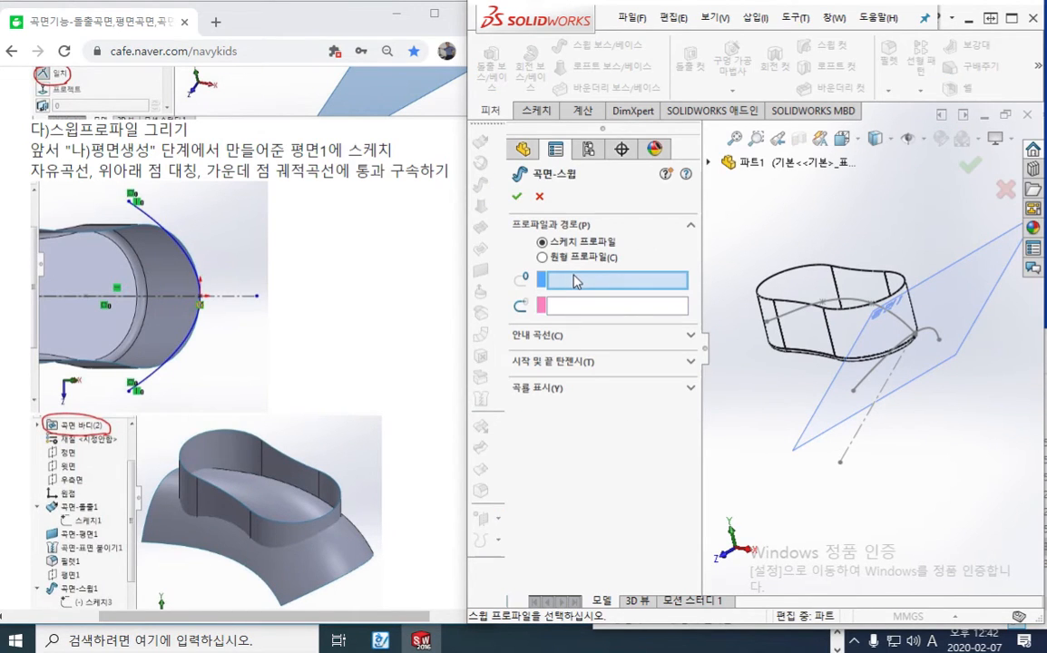
pyautogui.click(939, 341)
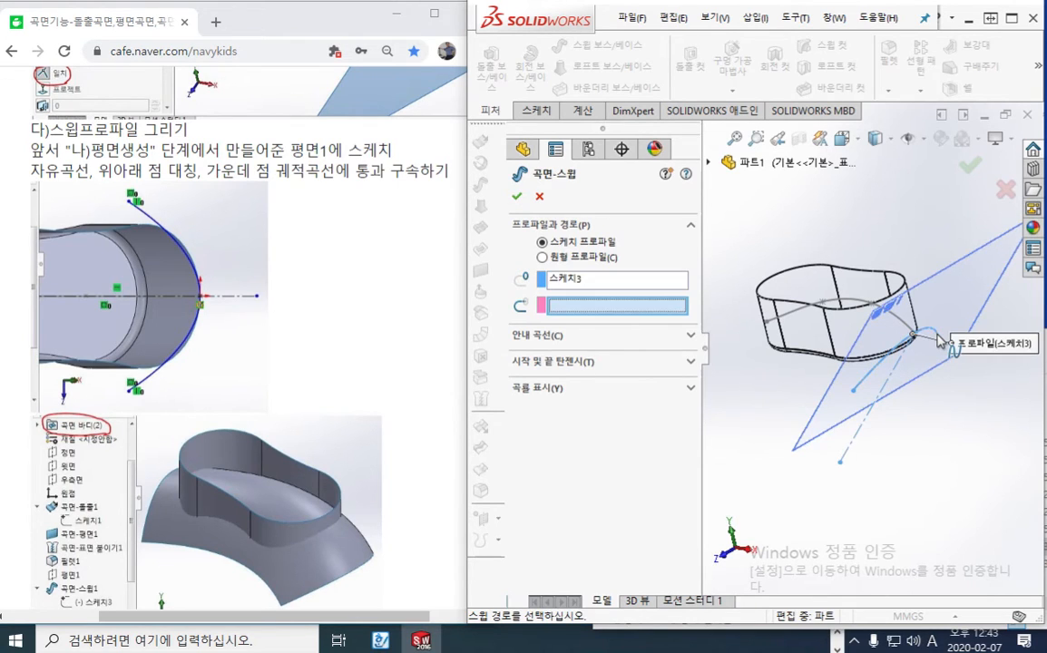
pyautogui.click(794, 322)
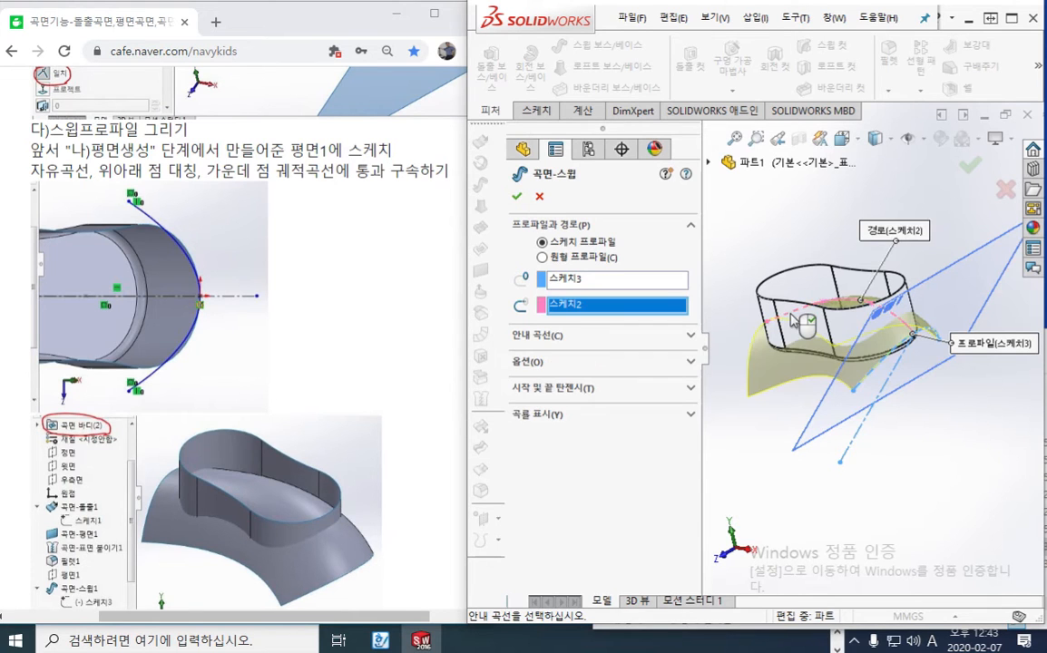
# Change the display style to Shaded With Edges and view the sweep preview nearly edge-on to the profile plane
pyautogui.moveTo(816, 490); pyautogui.dragTo(879, 488, button='middle')
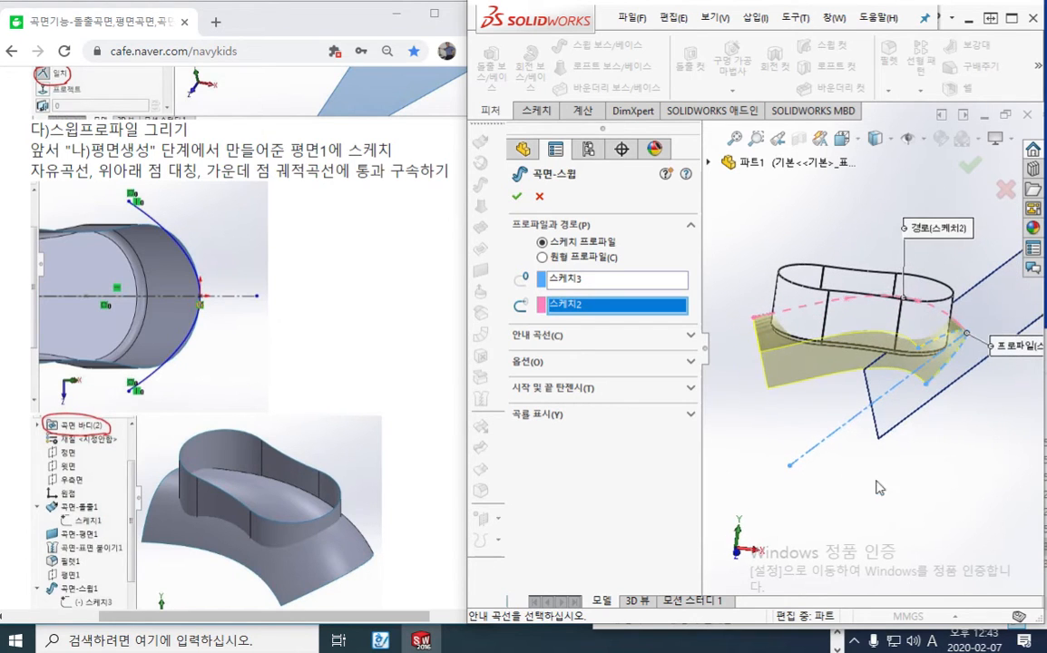
pyautogui.moveTo(875, 138)
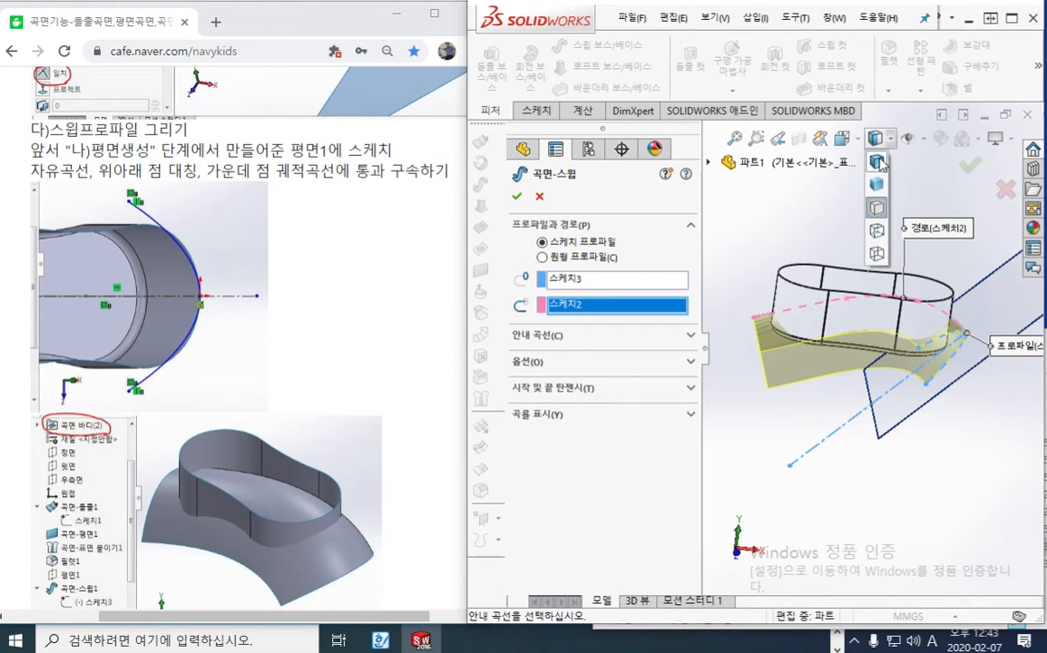
pyautogui.click(877, 161)
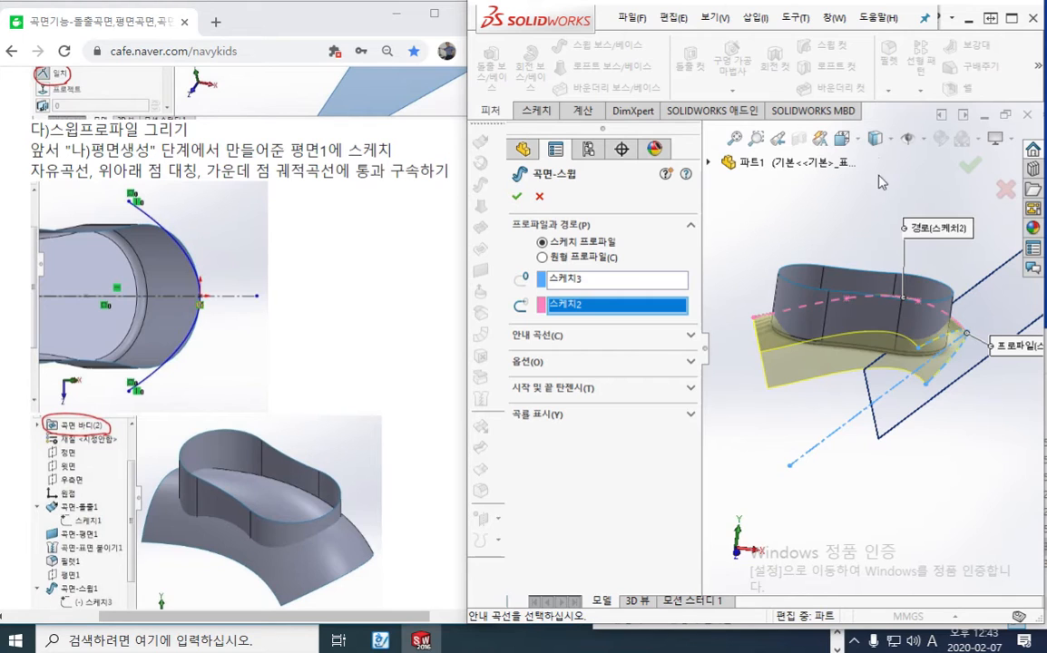
pyautogui.moveTo(844, 471); pyautogui.dragTo(769, 299, button='middle')
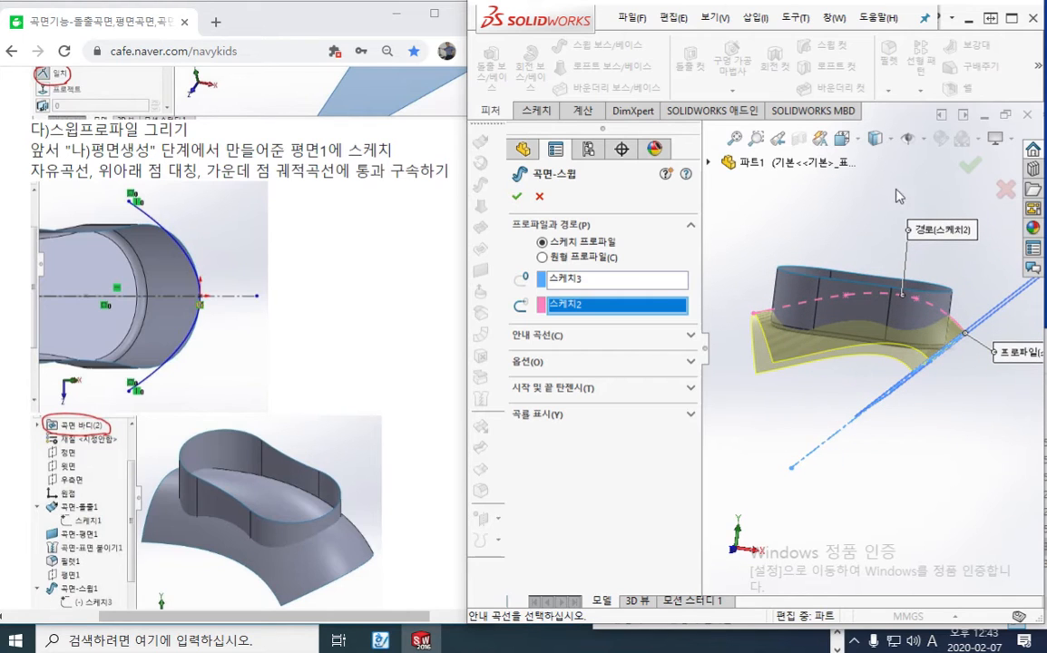
# Finish the Surface Sweep of the symmetric spline along the path and hide the reference plane 평면1
pyautogui.click(968, 170)
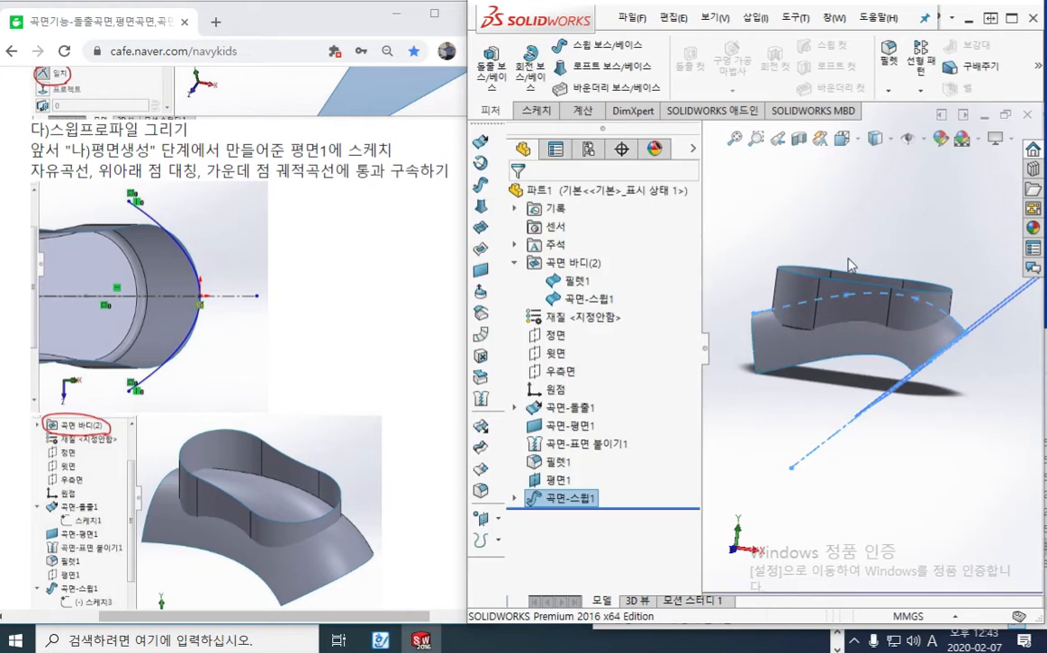
pyautogui.click(869, 237)
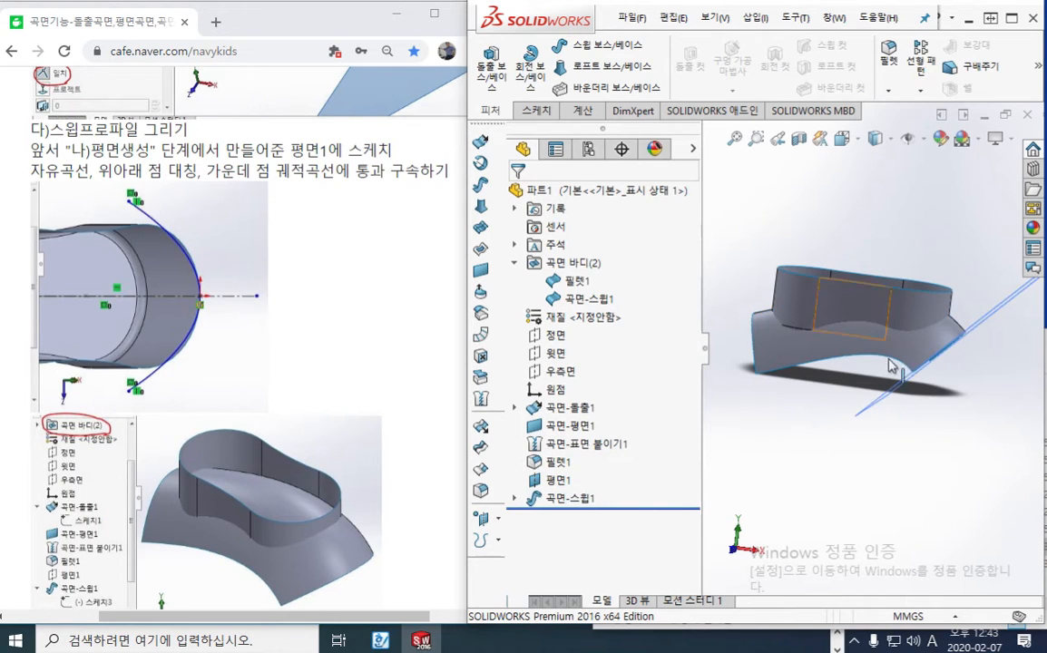
pyautogui.click(560, 481)
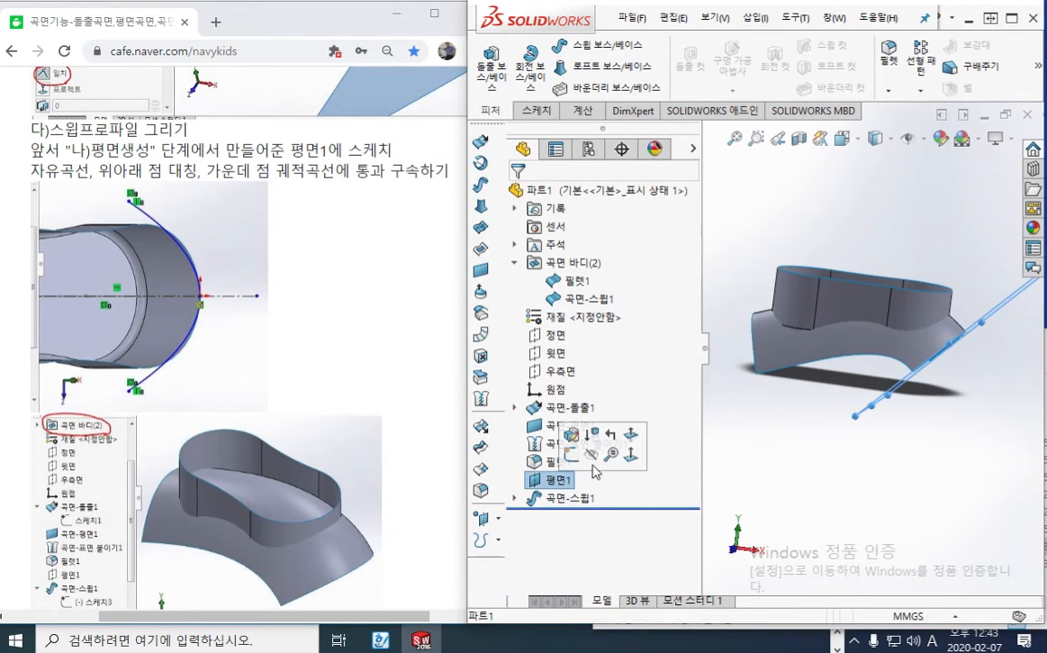
pyautogui.click(591, 458)
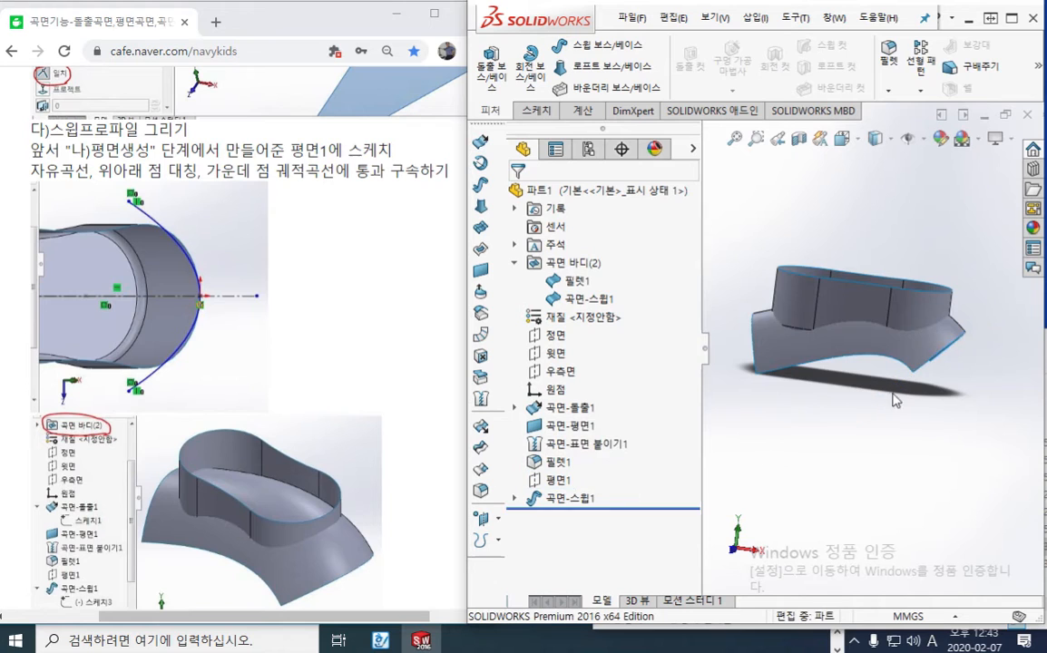
# Examine and mark where the swept surface meets the lower edge of the body's wall
pyautogui.moveTo(829, 393); pyautogui.dragTo(780, 345, button='middle')
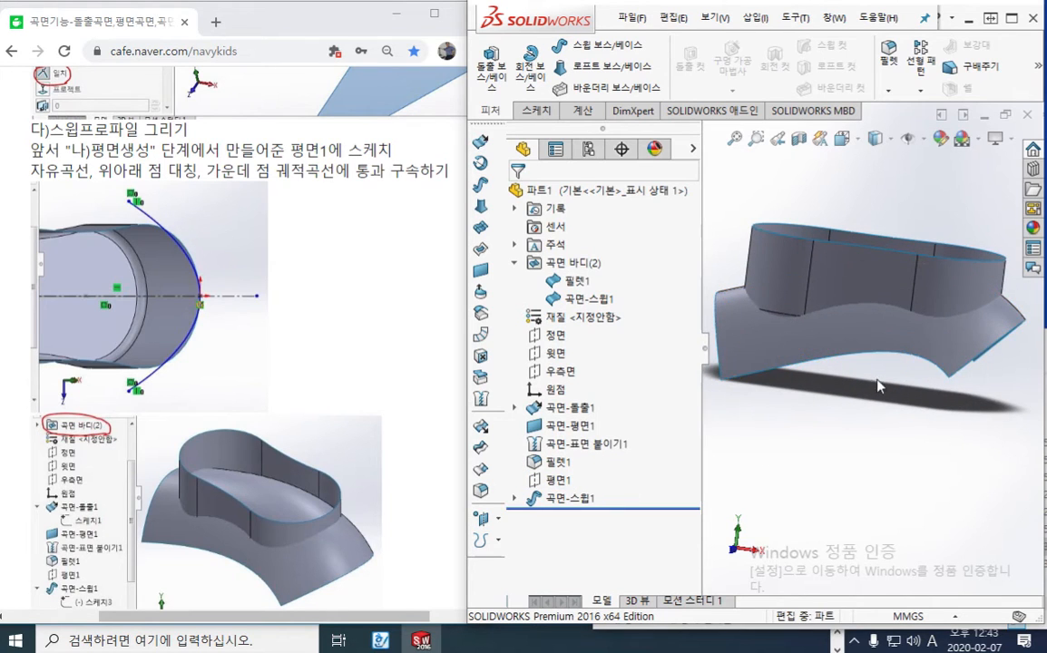
pyautogui.press('F12')
pyautogui.moveTo(760, 309); pyautogui.dragTo(804, 314)
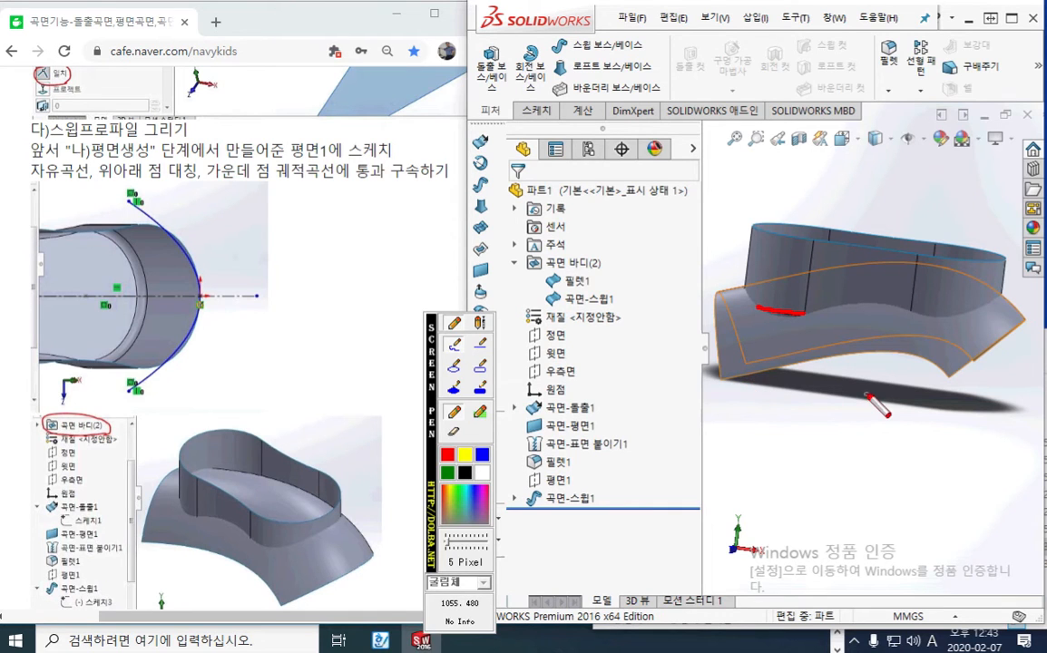
pyautogui.press('Escape')
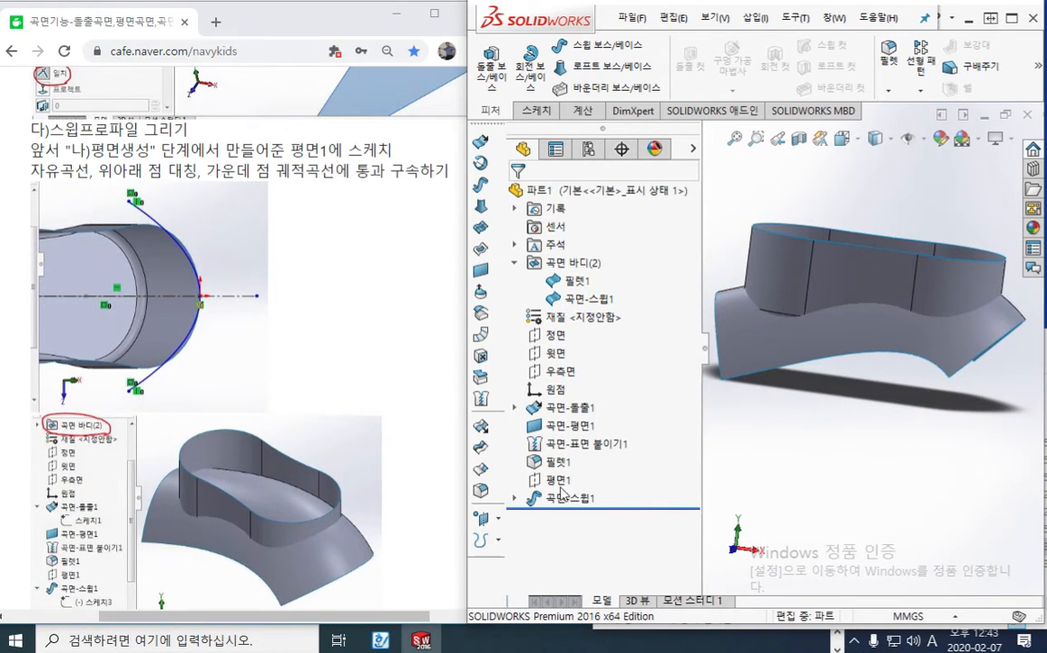
# Expand the sweep feature and examine its profile sketch 스케치3 and path sketch 스케치2 on the model
pyautogui.click(514, 498)
pyautogui.click(601, 524)
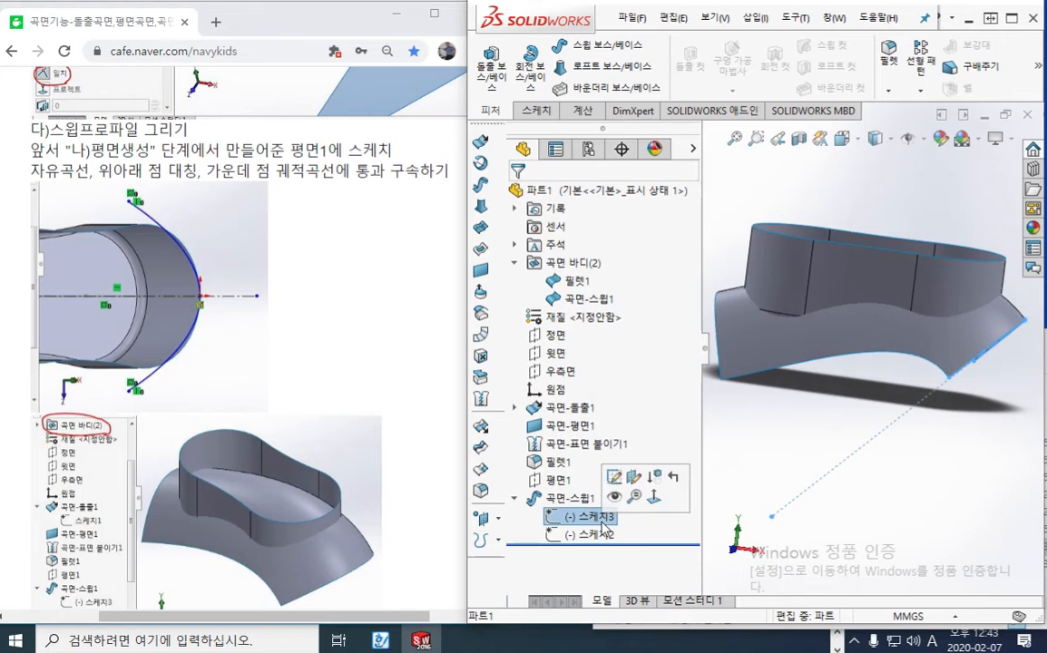
pyautogui.moveTo(907, 436); pyautogui.dragTo(844, 435, button='middle')
pyautogui.click(607, 536)
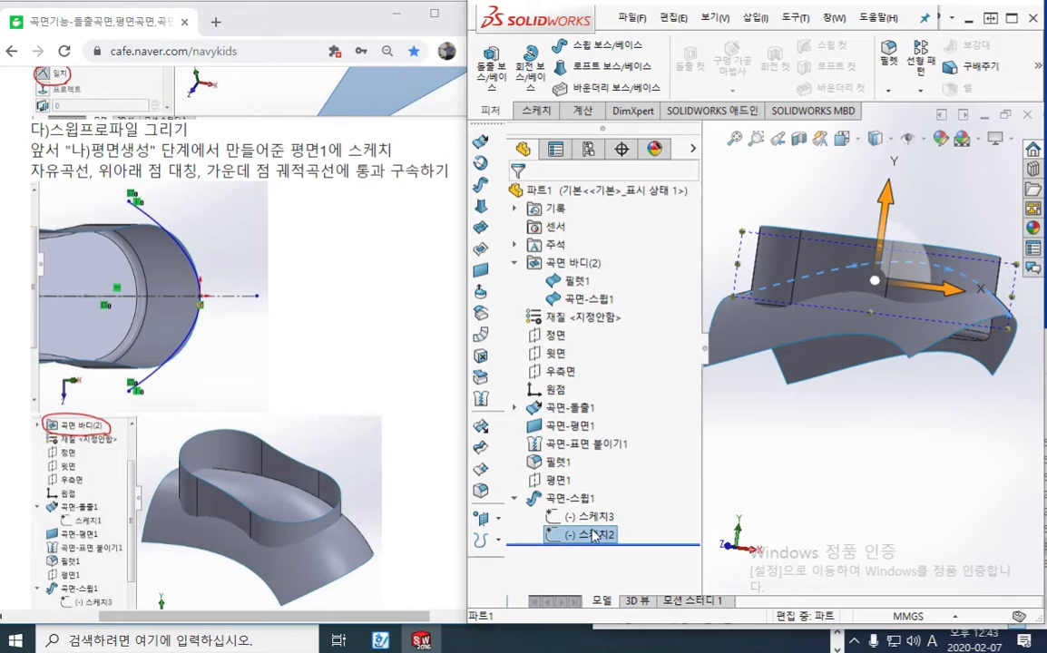
pyautogui.moveTo(847, 468); pyautogui.dragTo(867, 501, button='middle')
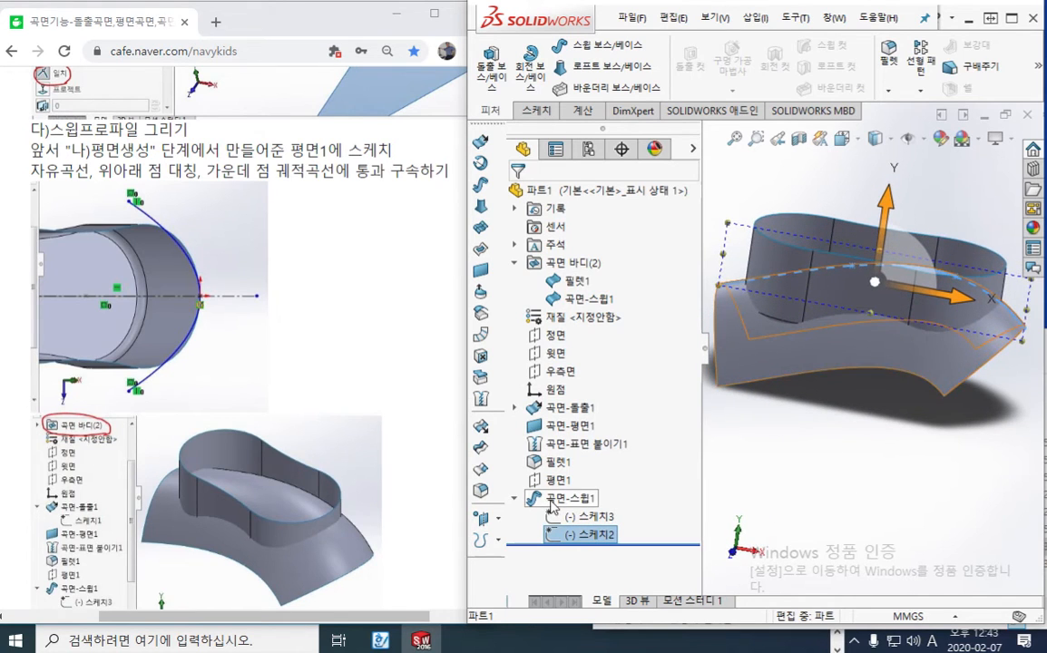
# Open the path sketch 스케치2 for editing, view it straight on, and try moving the spline's left endpoint, undoing each move
pyautogui.rightClick(585, 542)
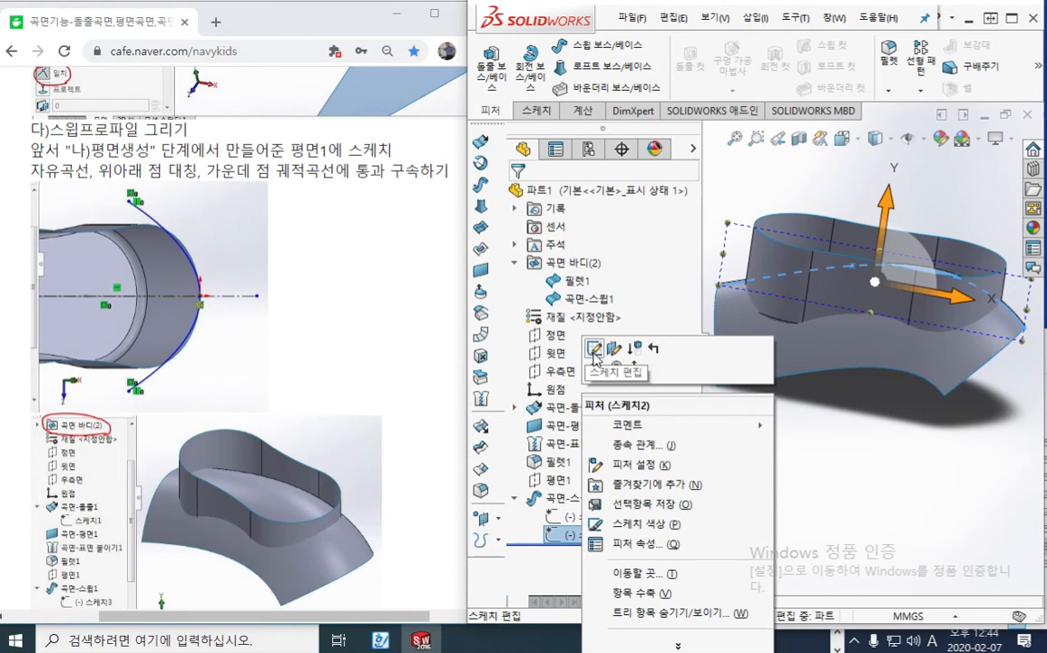
pyautogui.click(594, 349)
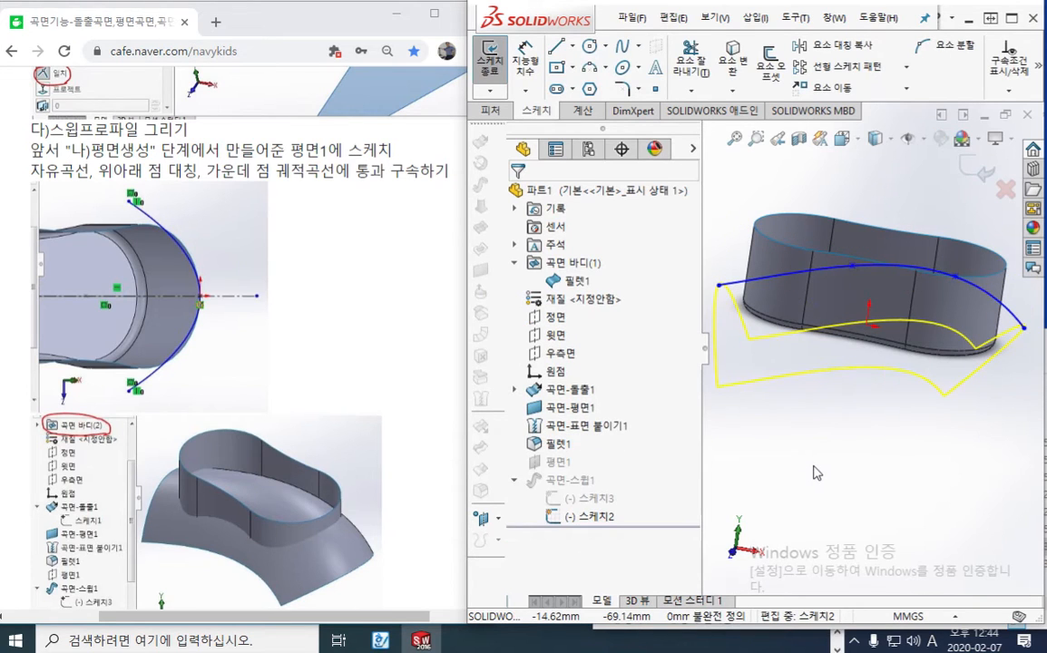
pyautogui.hotkey('ctrl', '8')
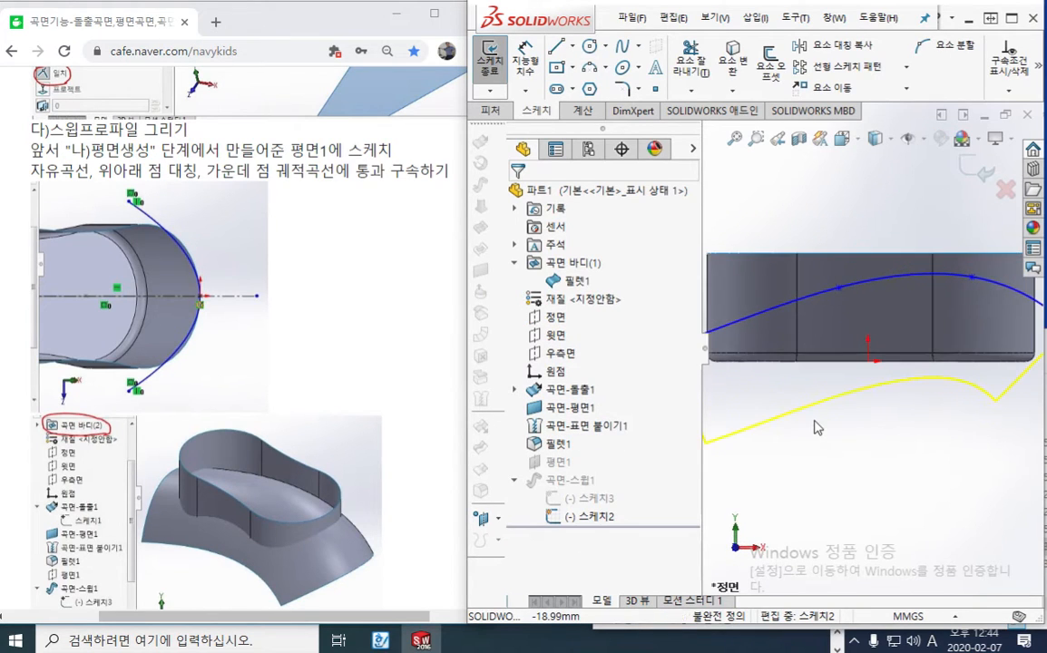
pyautogui.scroll(2, 825, 425)
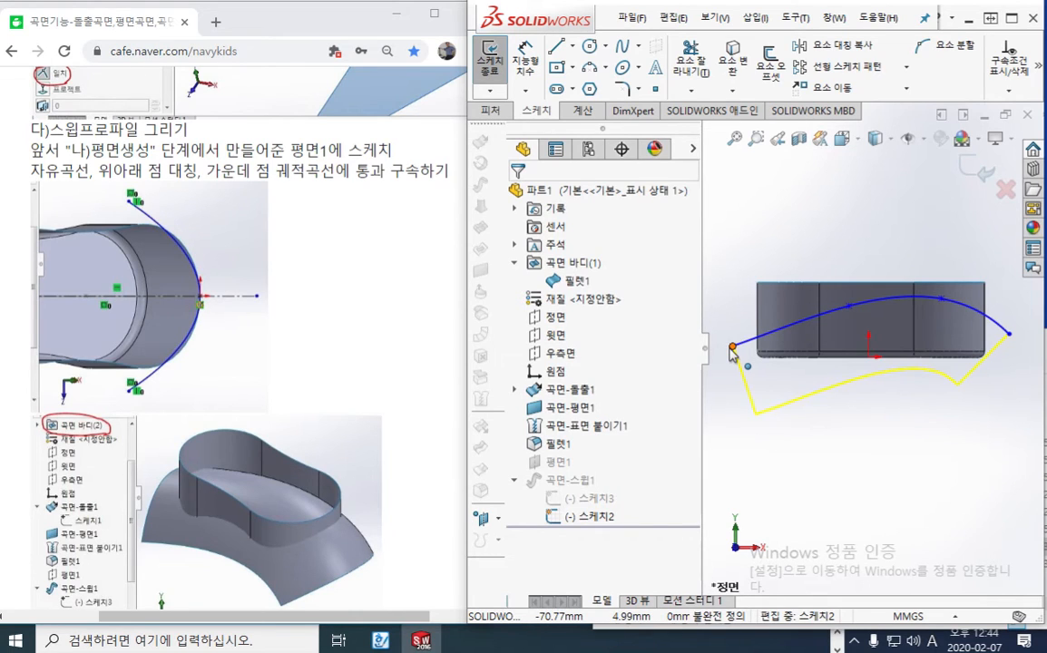
pyautogui.moveTo(732, 347)
pyautogui.mouseDown()
pyautogui.moveTo(738, 326)
pyautogui.moveTo(739, 352)
pyautogui.mouseUp()
pyautogui.click(808, 484)
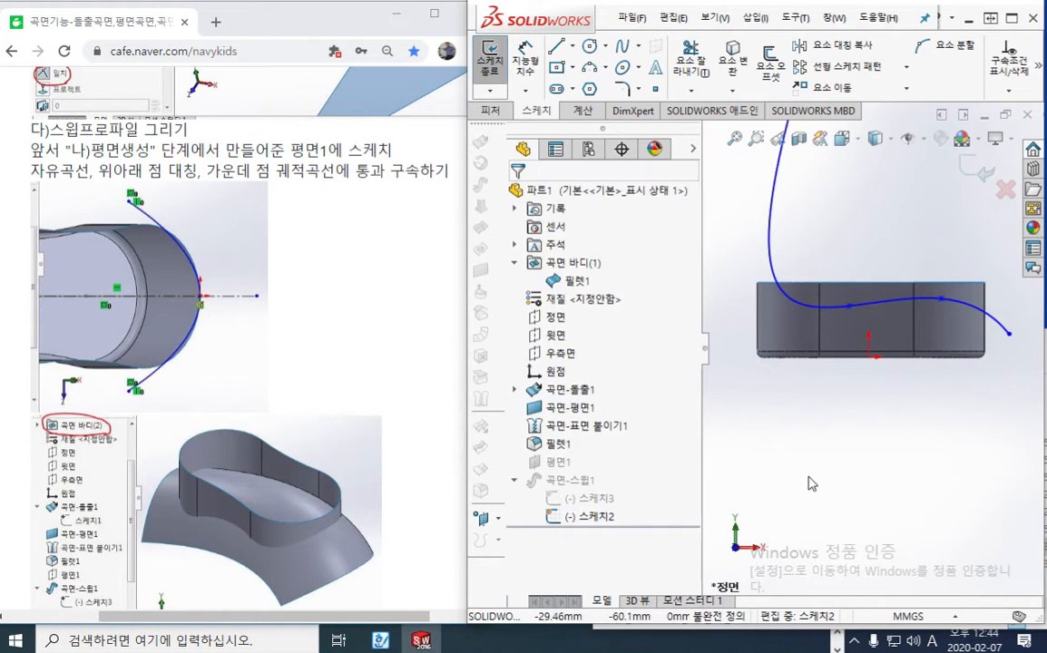
pyautogui.hotkey('ctrl', 'z')
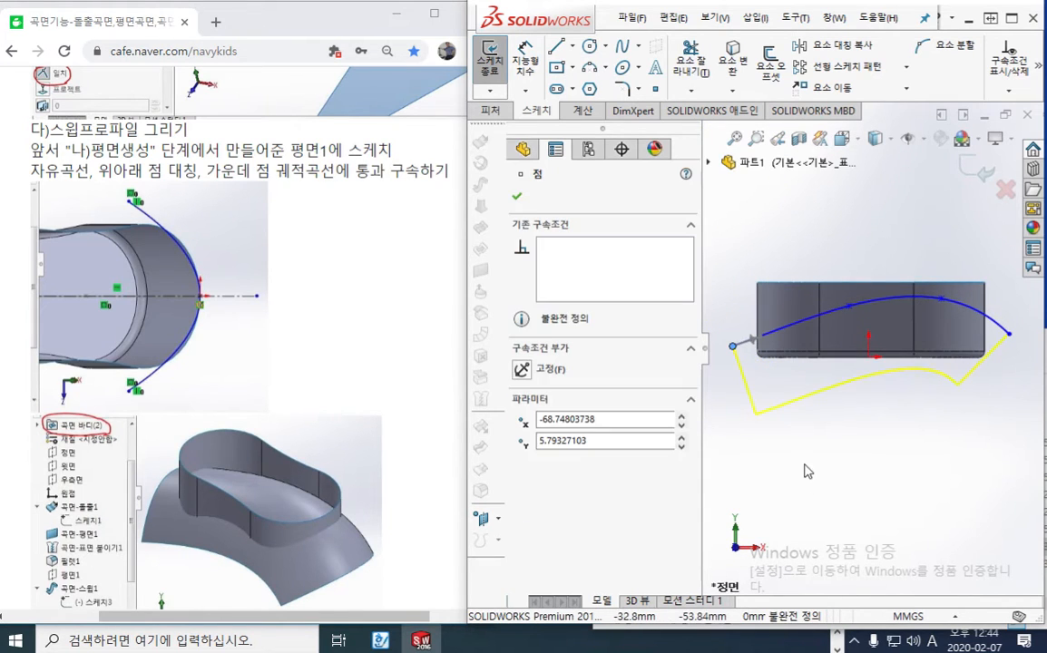
pyautogui.click(737, 342)
pyautogui.moveTo(739, 337); pyautogui.dragTo(740, 266)
pyautogui.hotkey('ctrl', 'z')
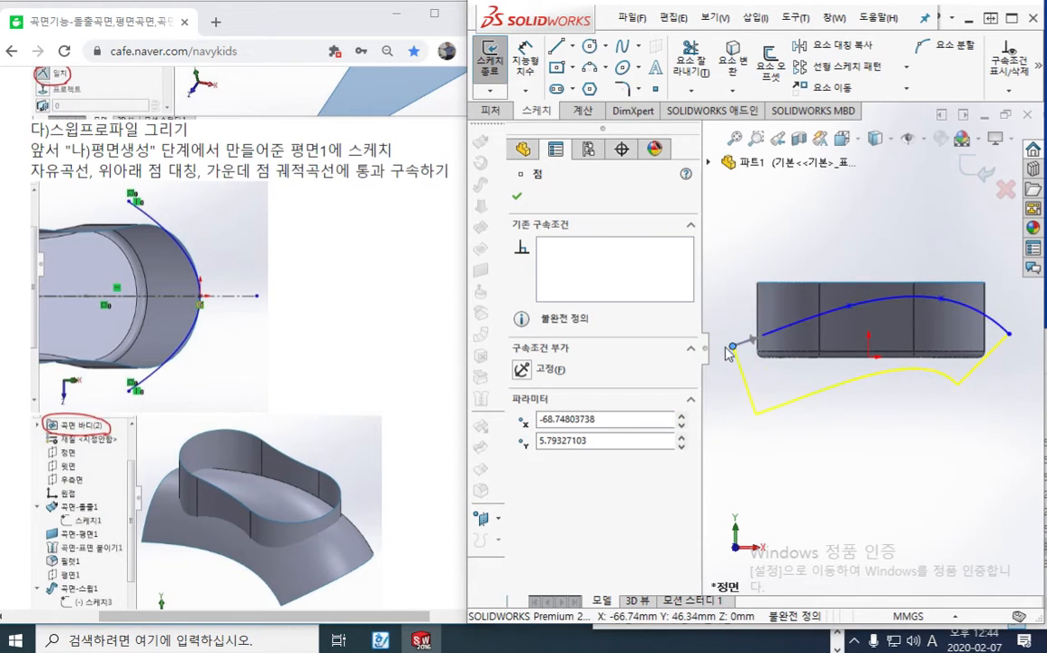
# Raise the path spline's left endpoint to about X -68.26, Y 11.98, try shifting its left inner point, and leave the sketch
pyautogui.moveTo(732, 349); pyautogui.dragTo(735, 334)
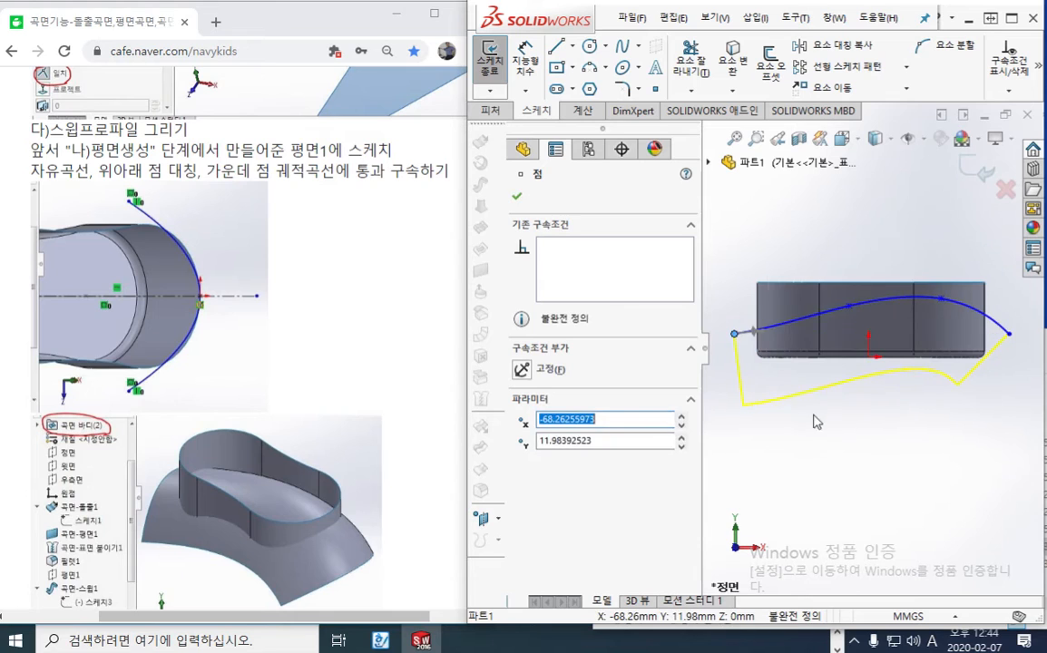
pyautogui.click(835, 381)
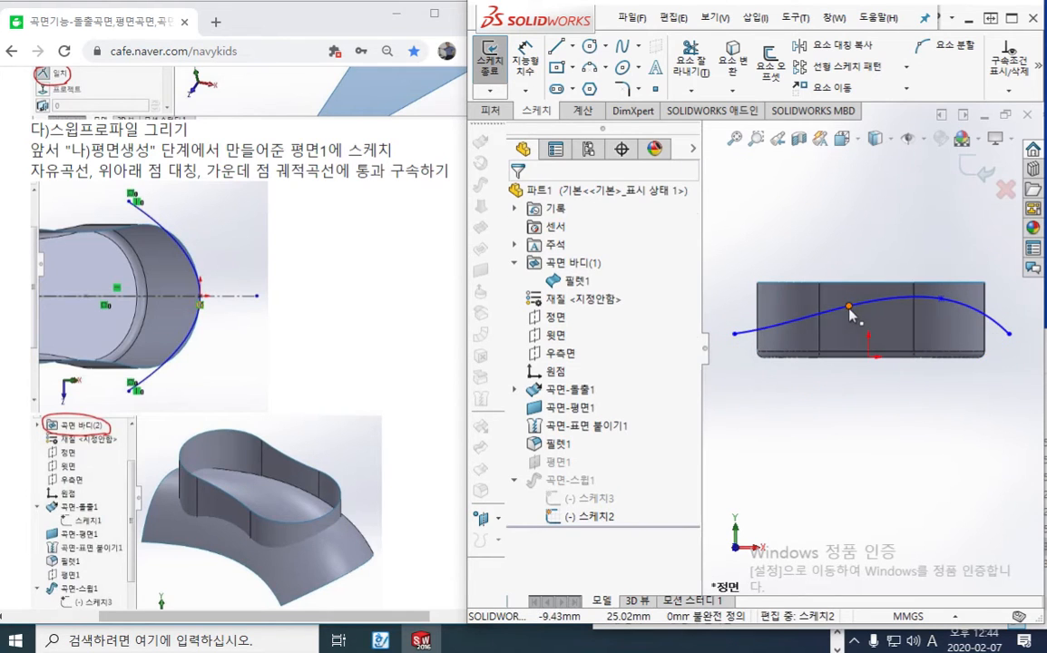
pyautogui.moveTo(850, 308); pyautogui.dragTo(837, 307)
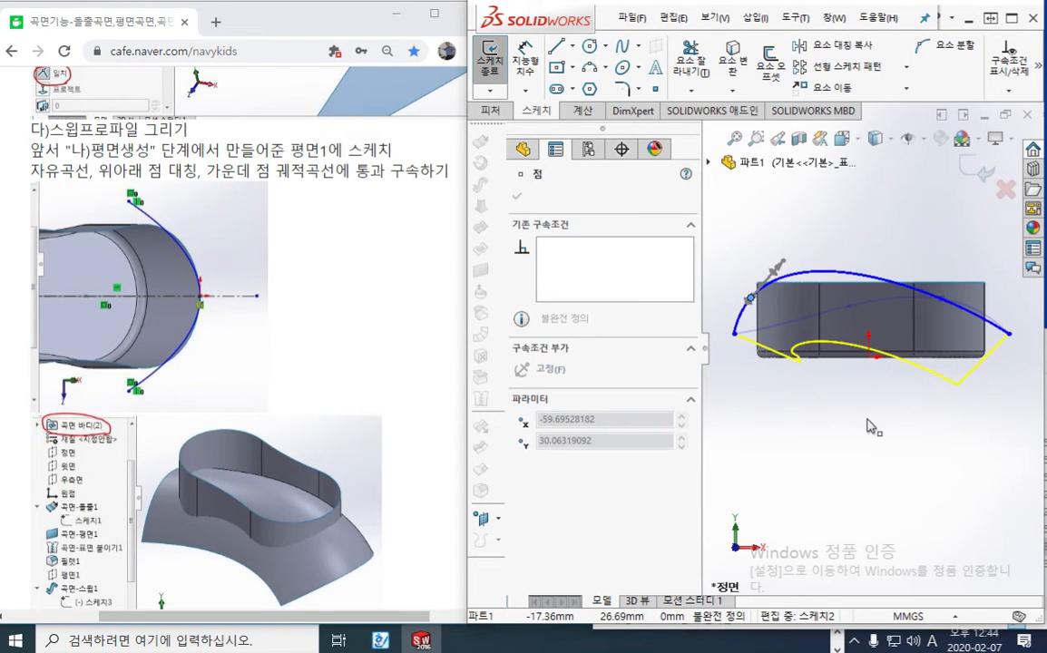
pyautogui.moveTo(838, 429); pyautogui.dragTo(826, 458)
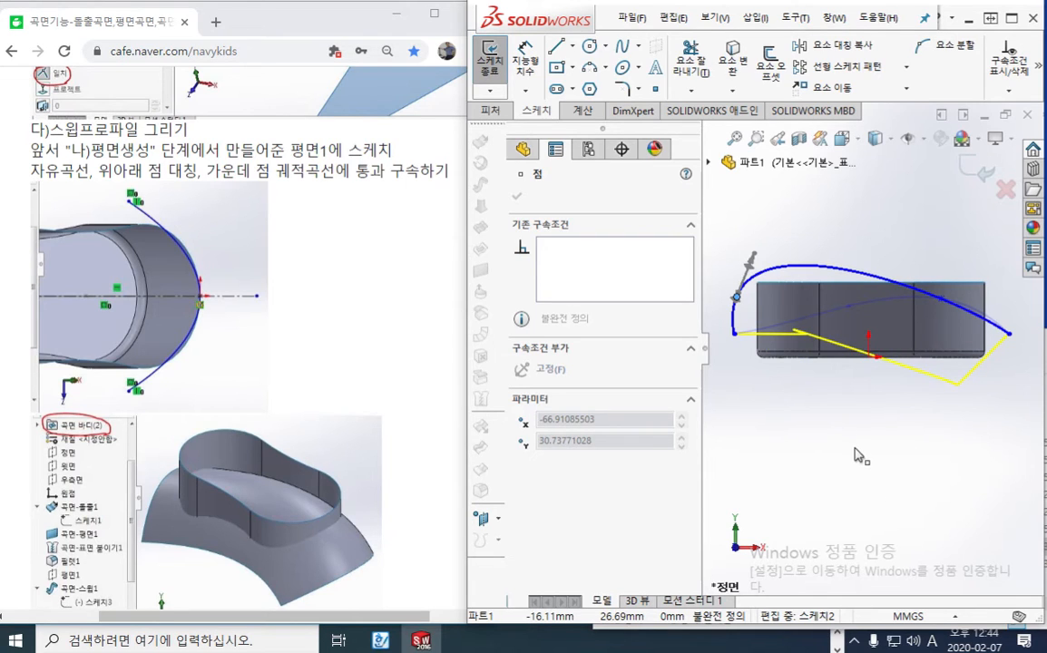
pyautogui.moveTo(855, 448)
pyautogui.mouseDown()
pyautogui.moveTo(896, 459)
pyautogui.moveTo(912, 504)
pyautogui.moveTo(758, 437)
pyautogui.moveTo(840, 445)
pyautogui.mouseUp()
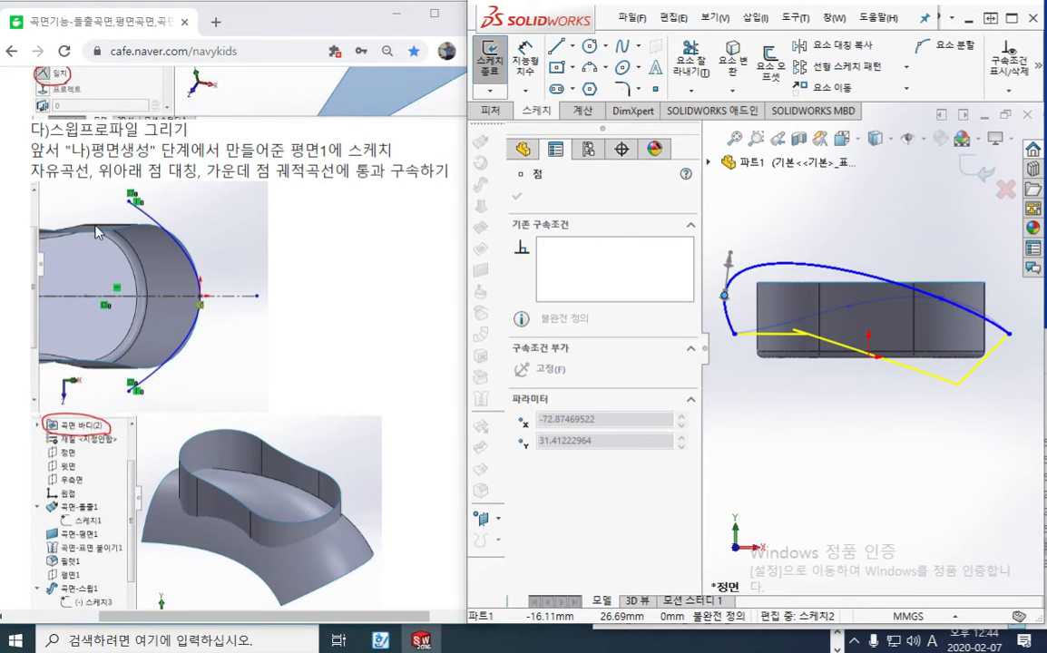
pyautogui.click(490, 56)
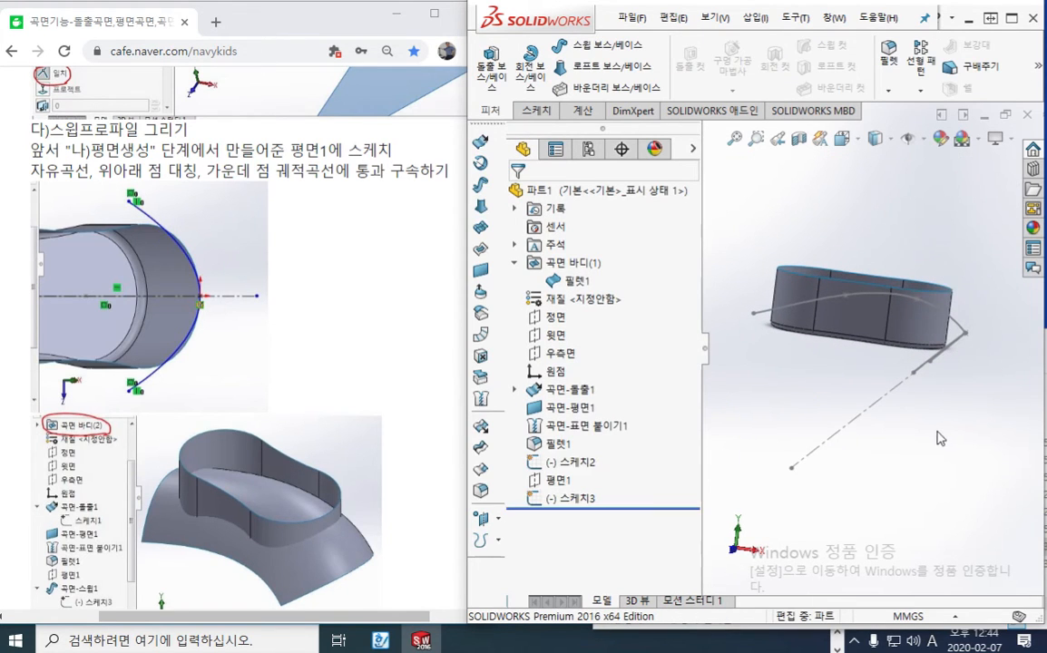
# Edit the profile sketch, move the spline's symmetric endpoints slightly inward and up toward its apex, and exit the sketch
pyautogui.moveTo(921, 439); pyautogui.dragTo(911, 424, button='middle')
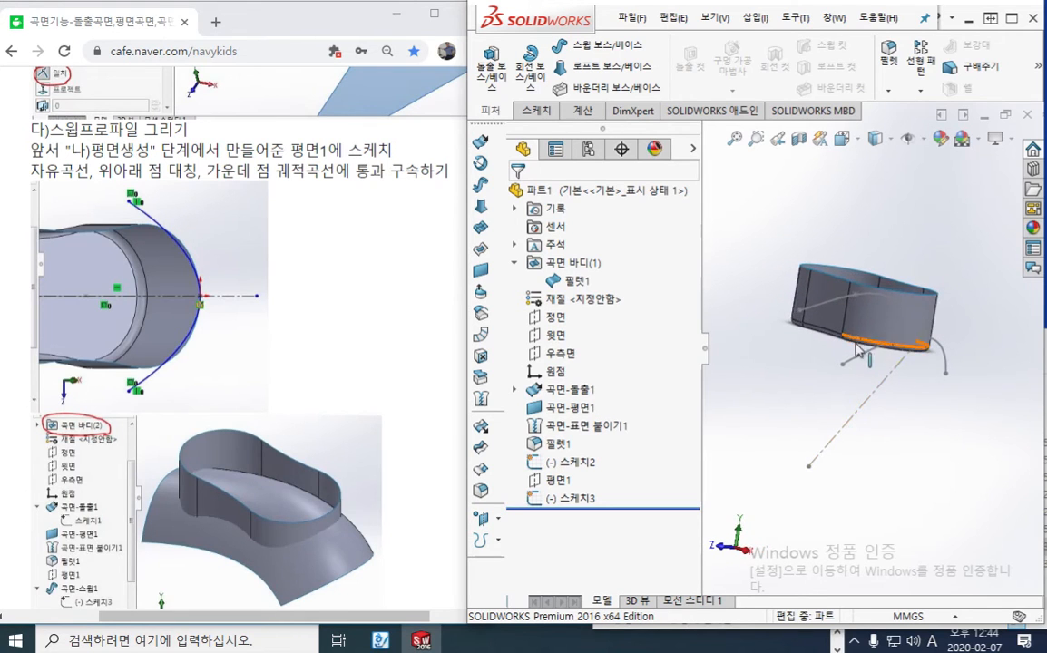
pyautogui.click(863, 365)
pyautogui.click(825, 265)
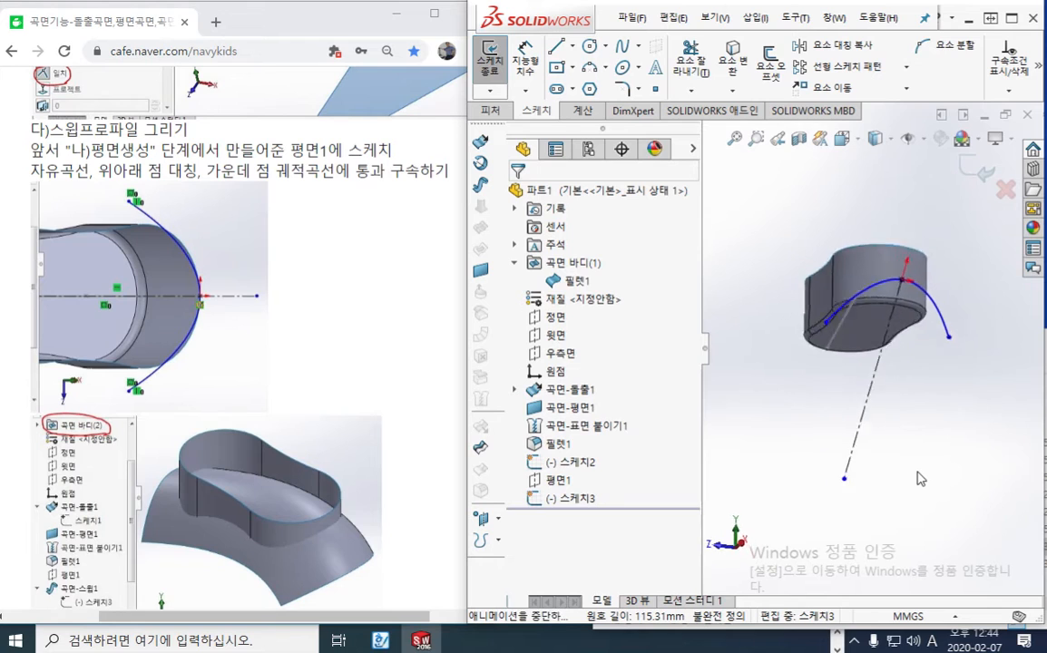
pyautogui.scroll(-1, 888, 263)
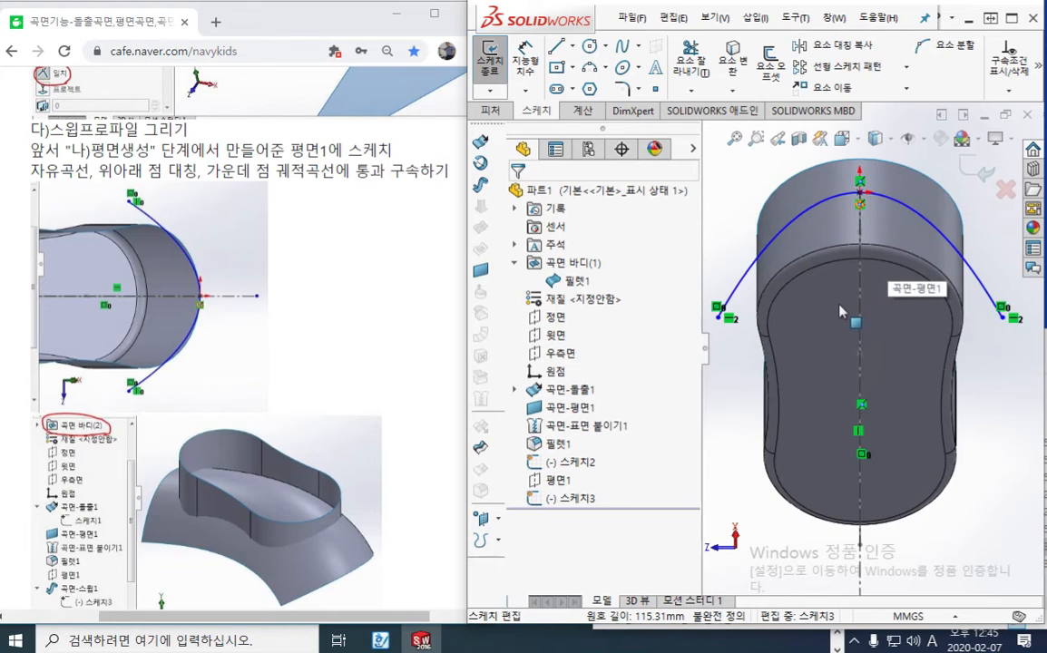
pyautogui.scroll(1, 826, 290)
pyautogui.keyDown('ctrl'); pyautogui.moveTo(825, 289); pyautogui.dragTo(816, 330, button='middle'); pyautogui.keyUp('ctrl')
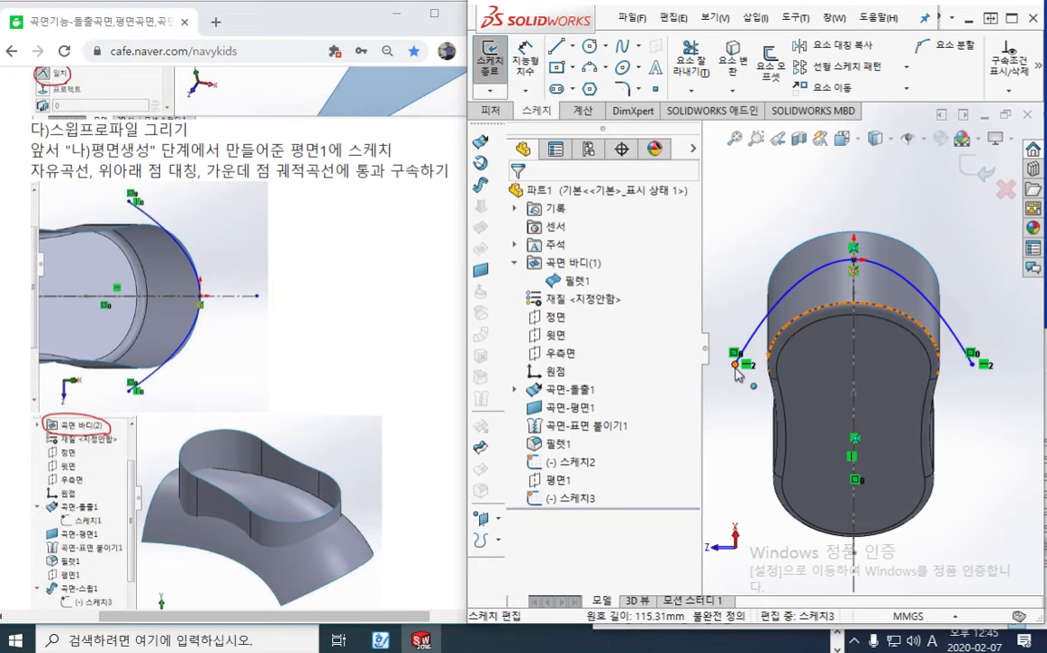
pyautogui.moveTo(735, 365); pyautogui.dragTo(743, 333)
pyautogui.click(982, 429)
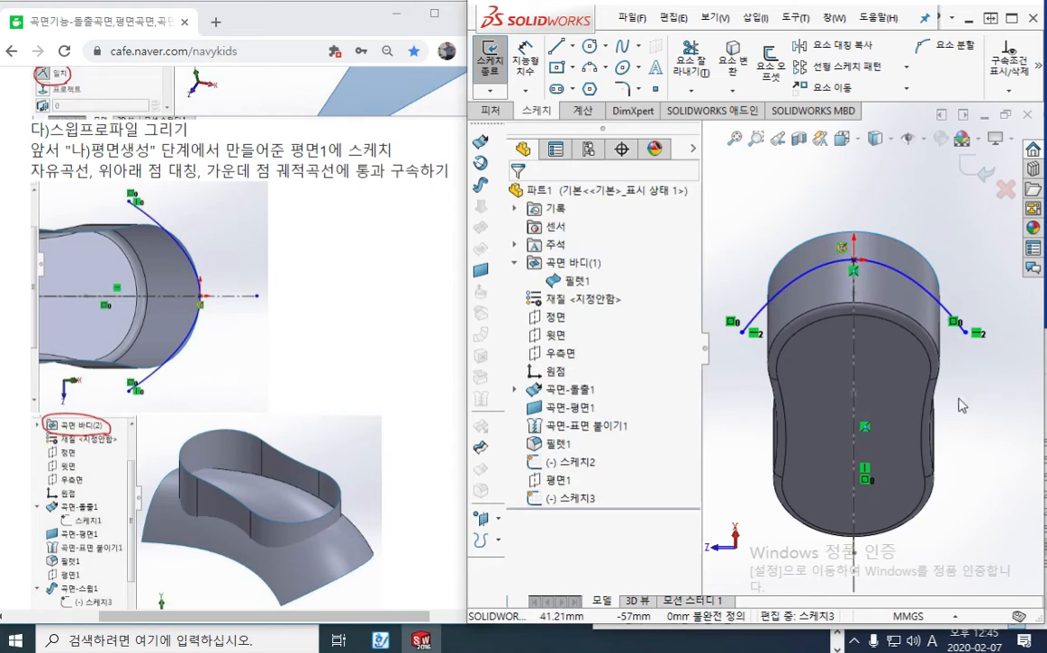
pyautogui.click(972, 174)
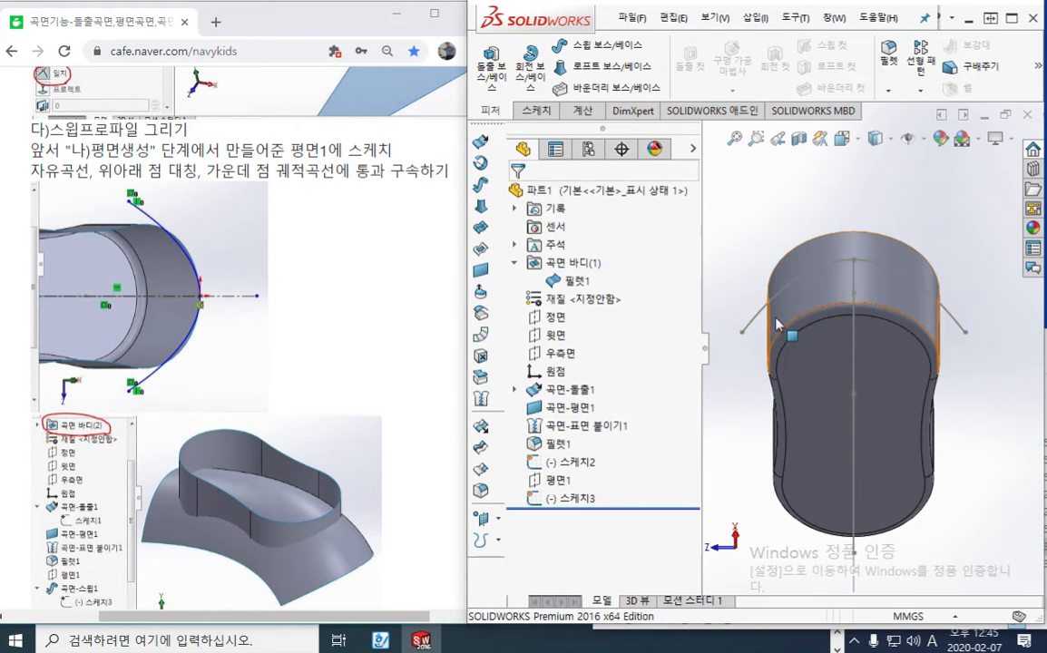
# Create a Surface Sweep using the symmetric spline sketch 스케치3 as profile and the spline sketch 스케치2 as path
pyautogui.moveTo(698, 286); pyautogui.dragTo(798, 381, button='middle')
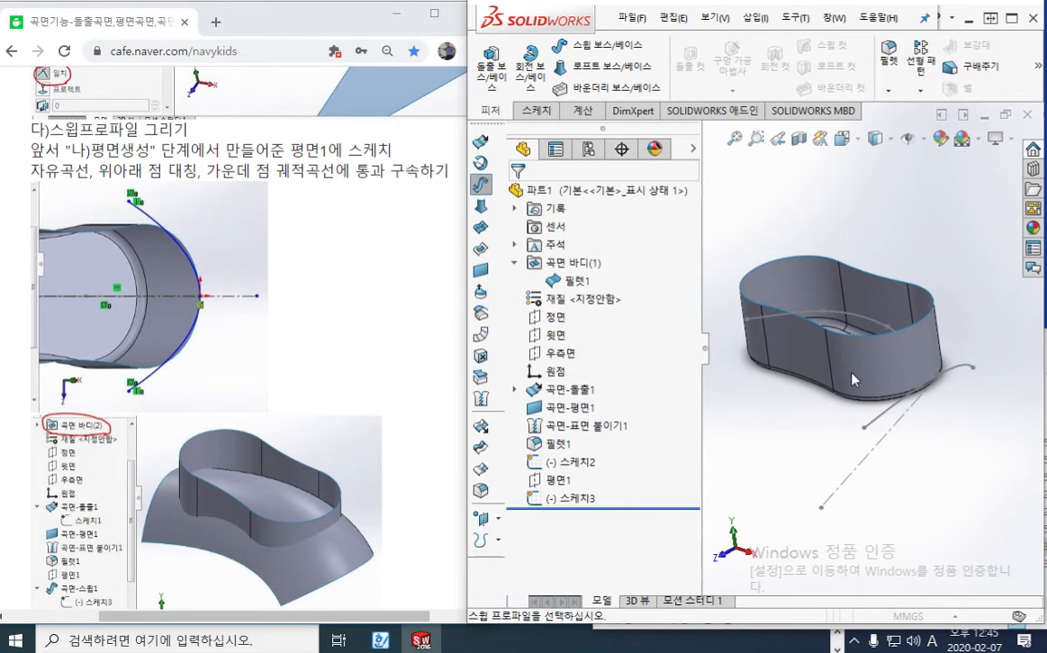
pyautogui.click(482, 185)
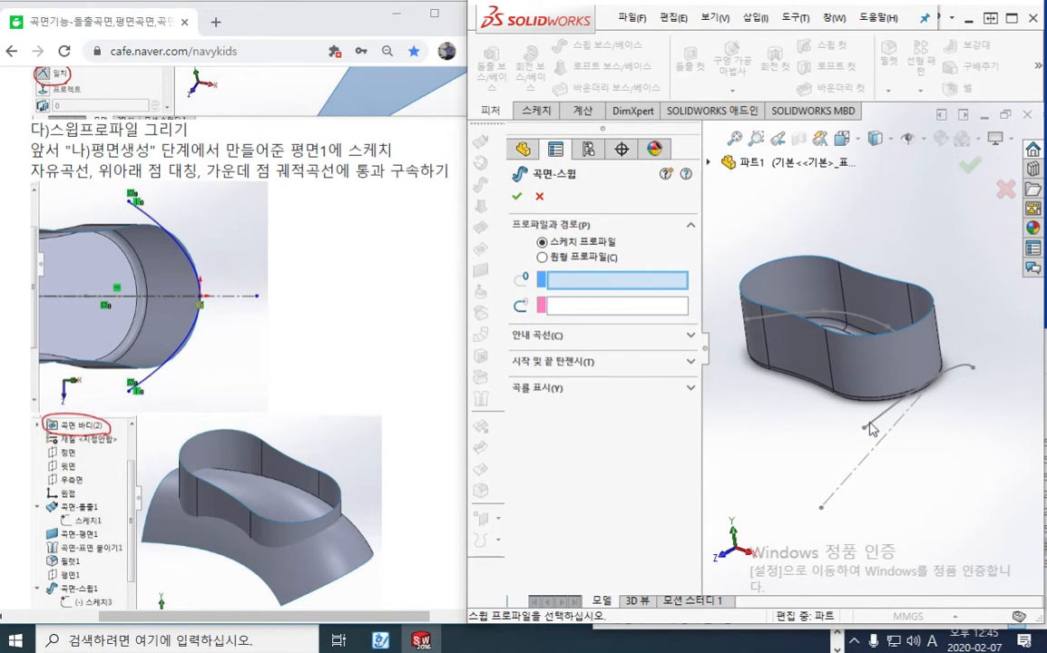
pyautogui.click(877, 427)
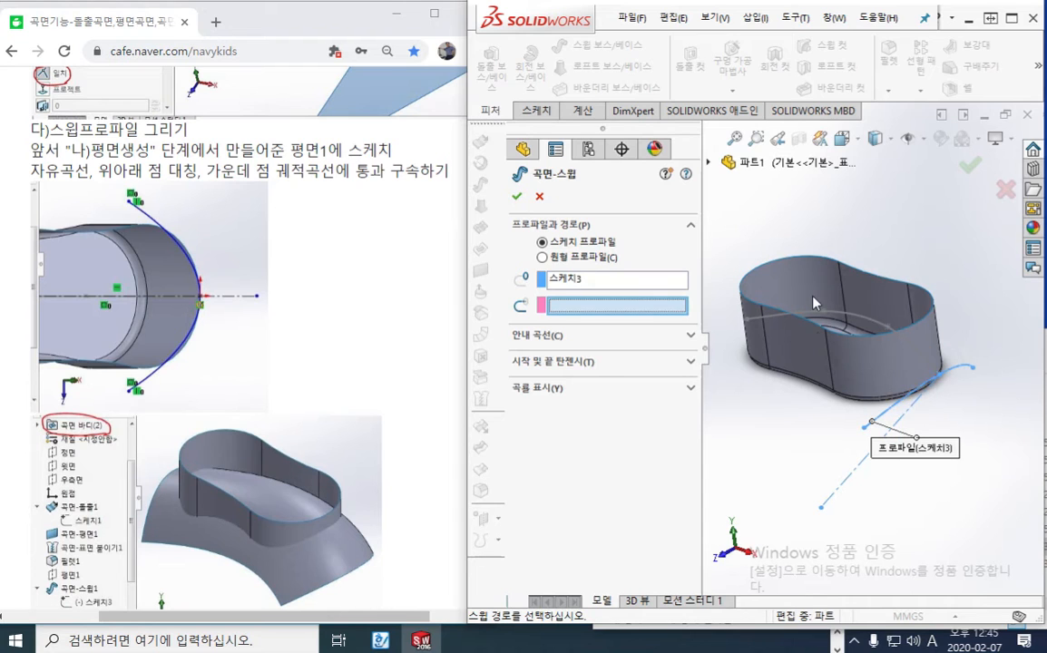
pyautogui.click(857, 404)
pyautogui.scroll(-5, 798, 363)
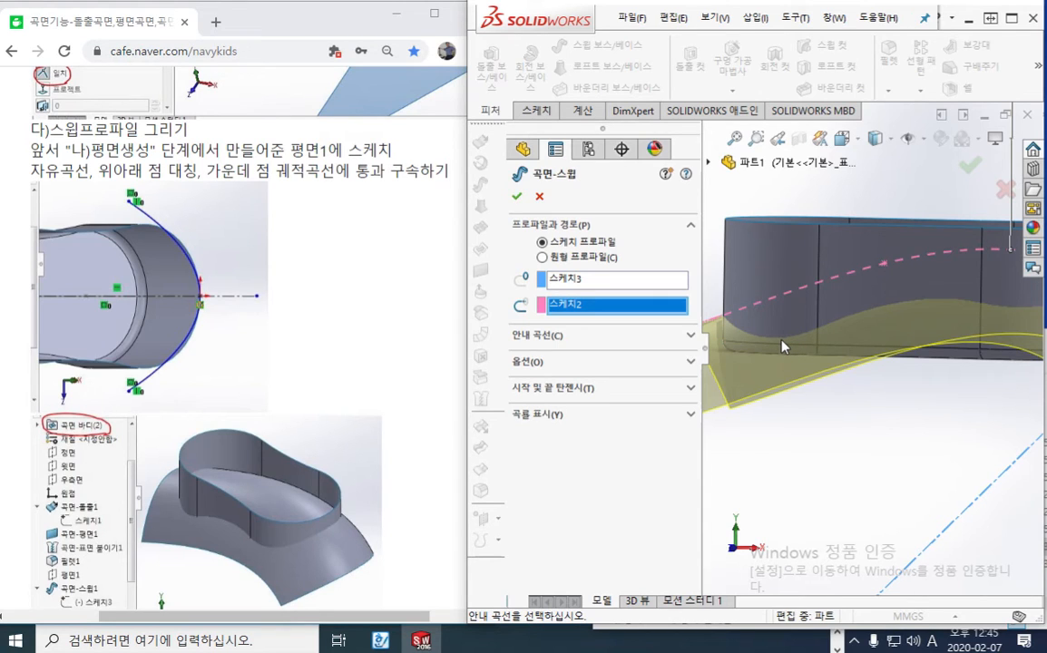
pyautogui.click(516, 197)
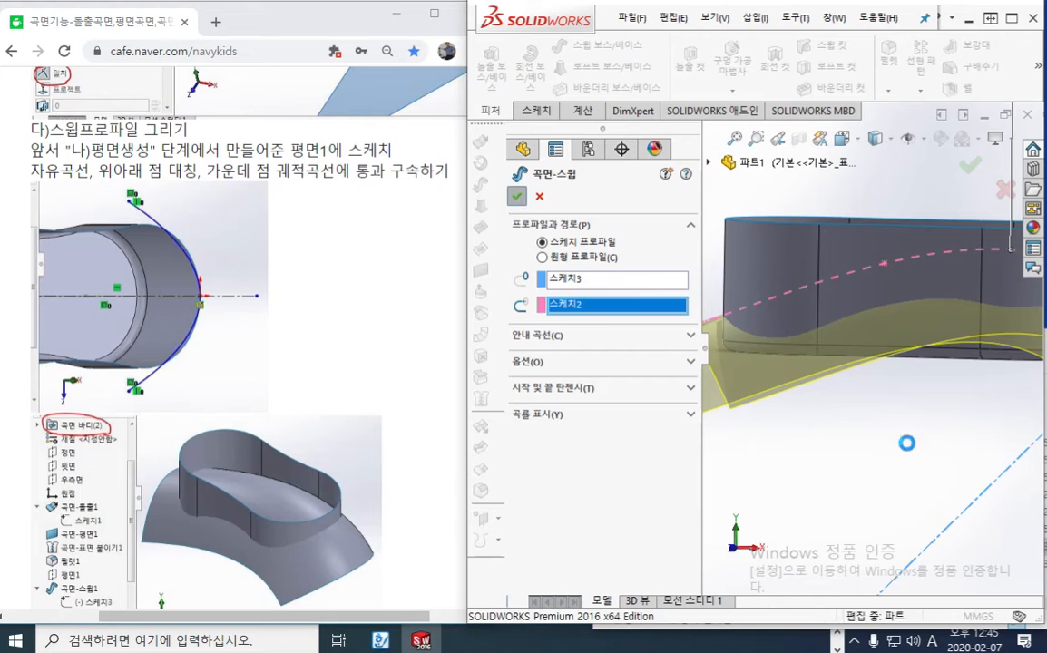
pyautogui.scroll(2, 822, 427)
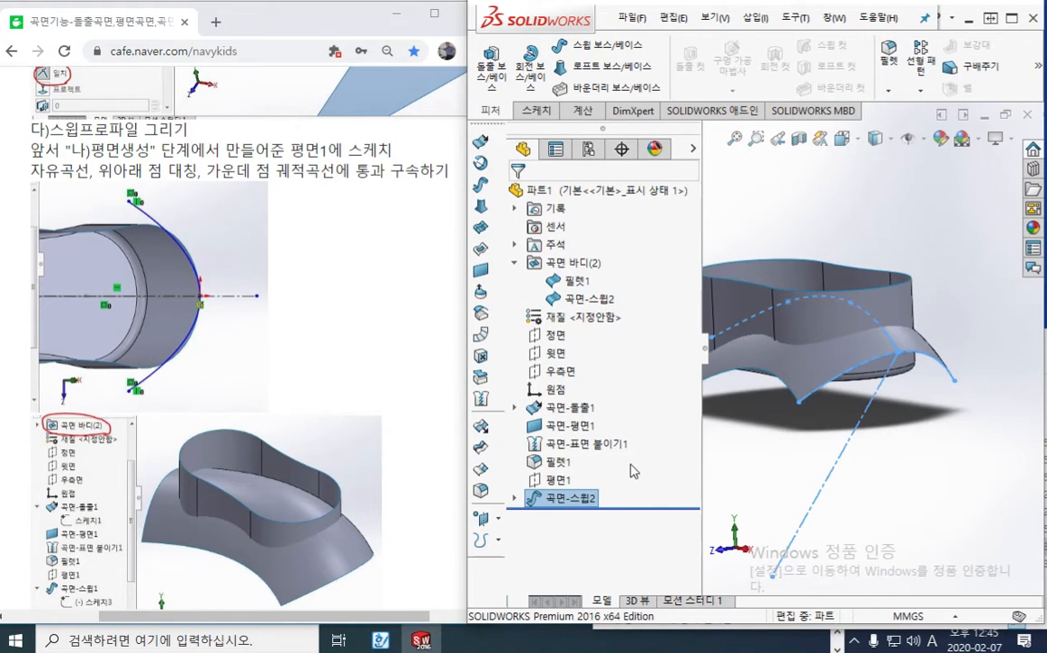
# Open the surface sweep's profile sketch 스케치3 for editing and view it straight on
pyautogui.click(515, 499)
pyautogui.click(585, 536)
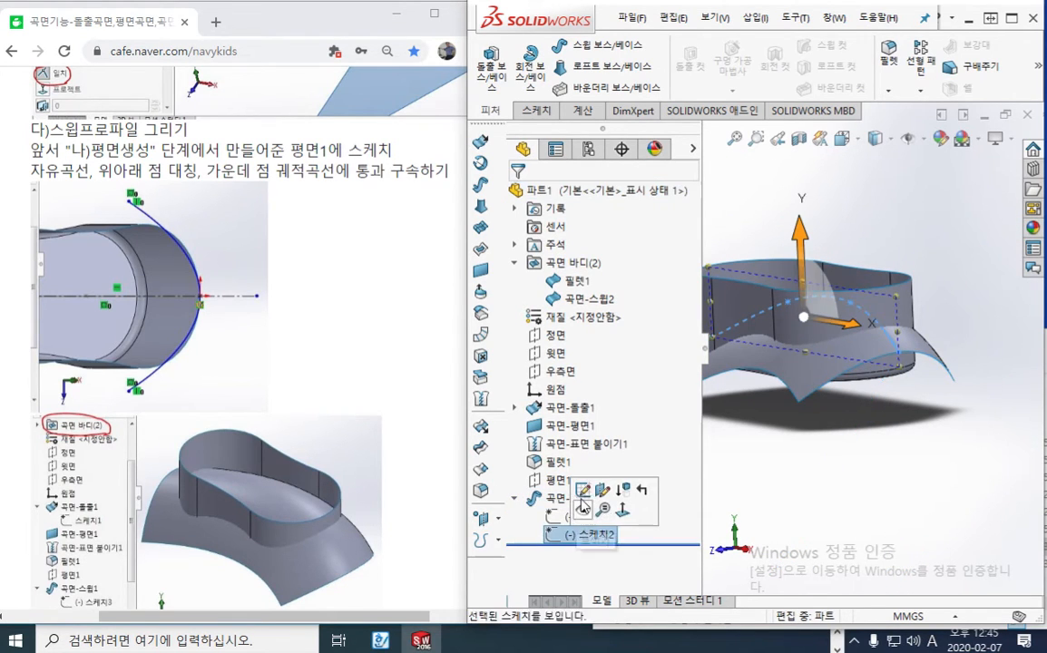
pyautogui.click(555, 517)
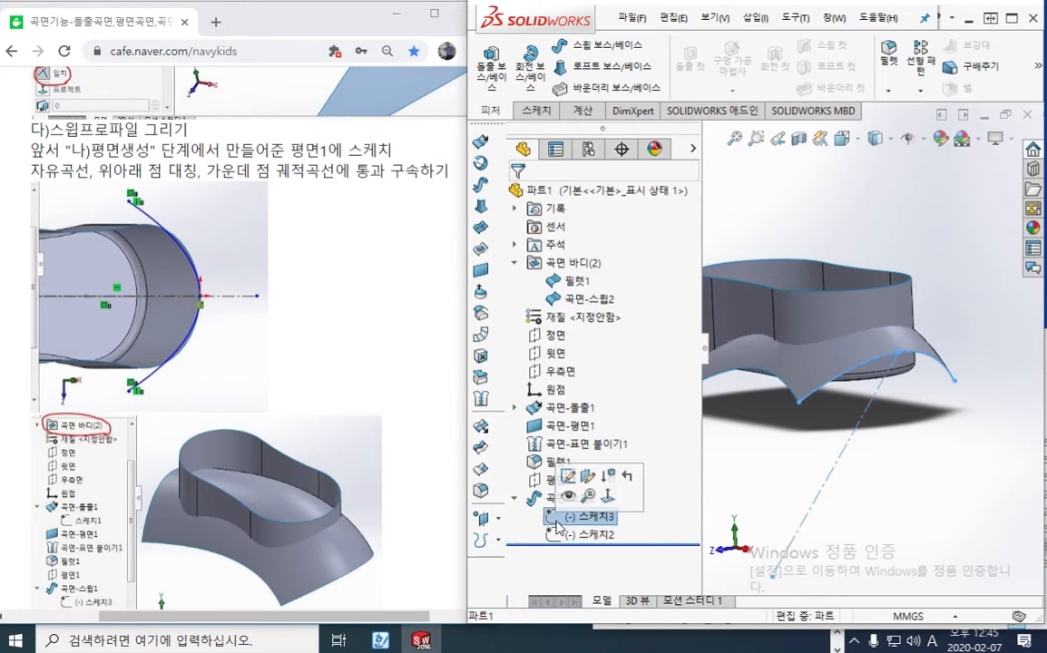
pyautogui.click(566, 477)
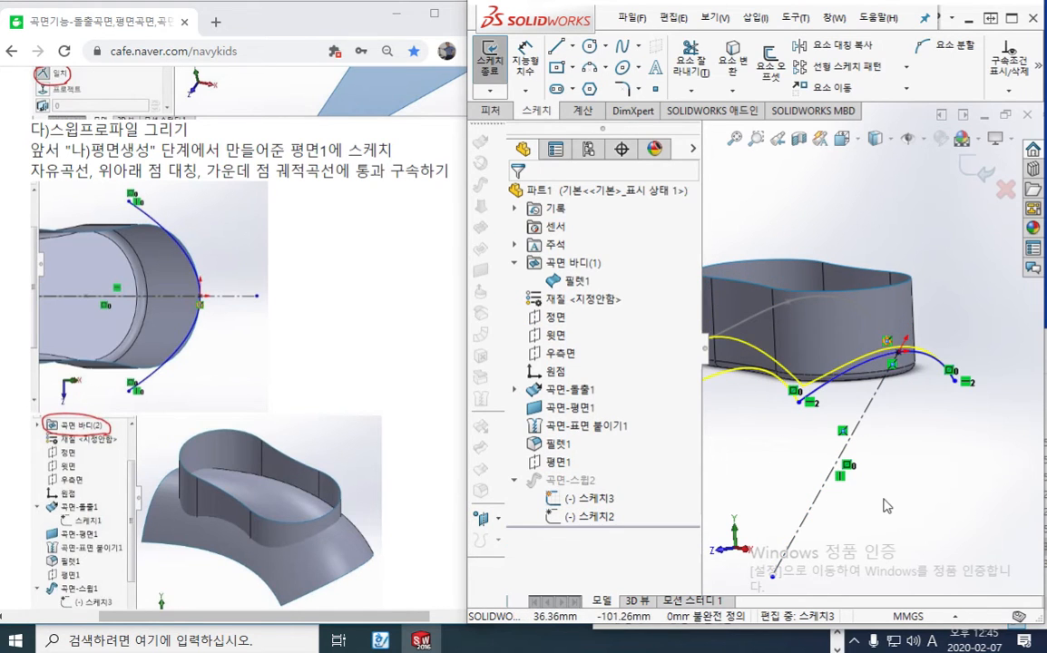
pyautogui.hotkey('ctrl', '8')
pyautogui.scroll(-4, 872, 219)
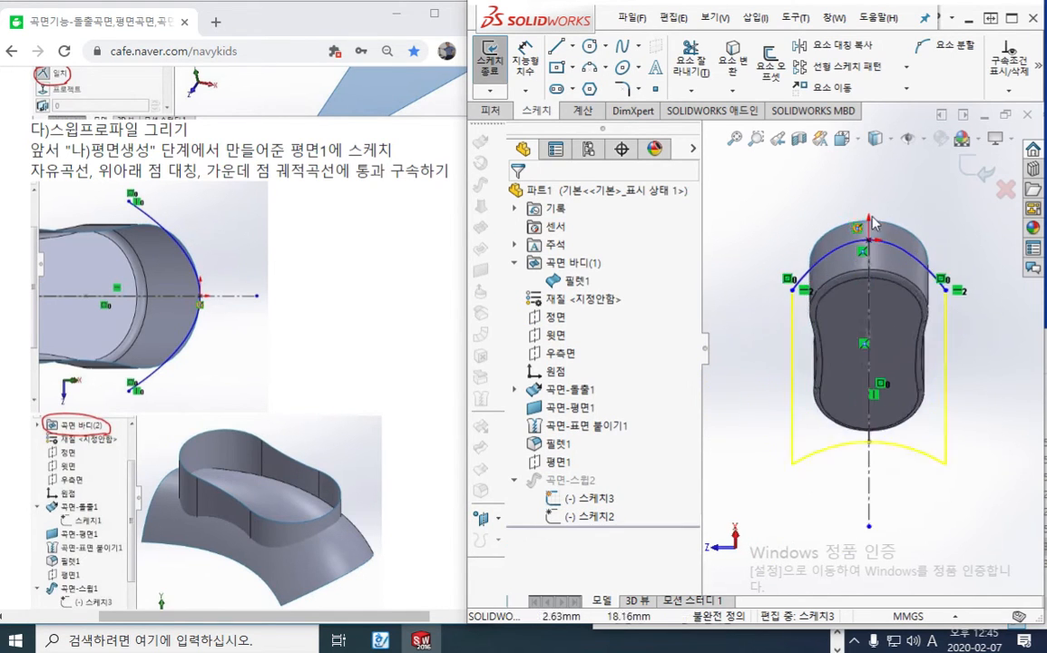
# Try moving the profile spline's symmetric endpoints to new positions, undoing each move
pyautogui.moveTo(736, 328)
pyautogui.mouseDown()
pyautogui.moveTo(741, 272)
pyautogui.moveTo(740, 337)
pyautogui.mouseUp()
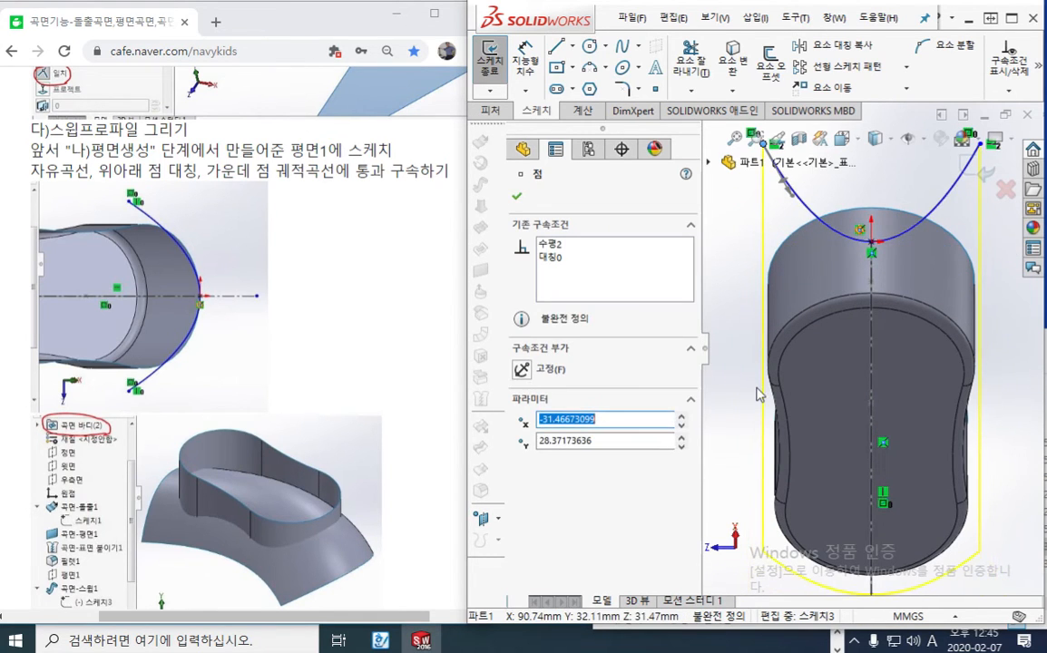
pyautogui.hotkey('ctrl', 'z')
pyautogui.click(737, 330)
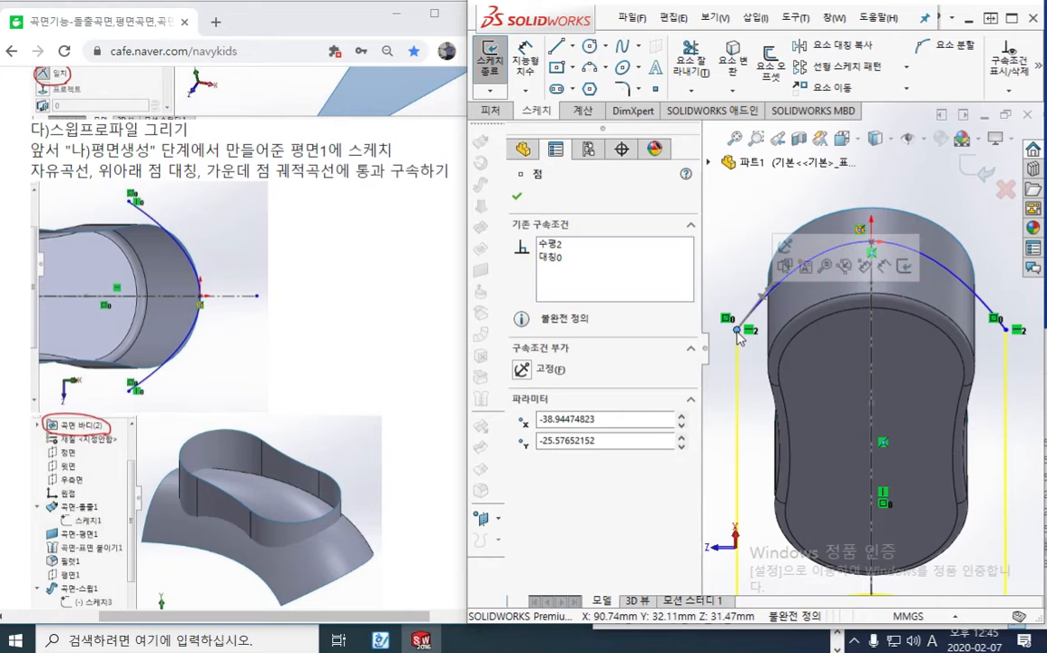
pyautogui.click(712, 264)
pyautogui.moveTo(737, 330); pyautogui.dragTo(738, 326)
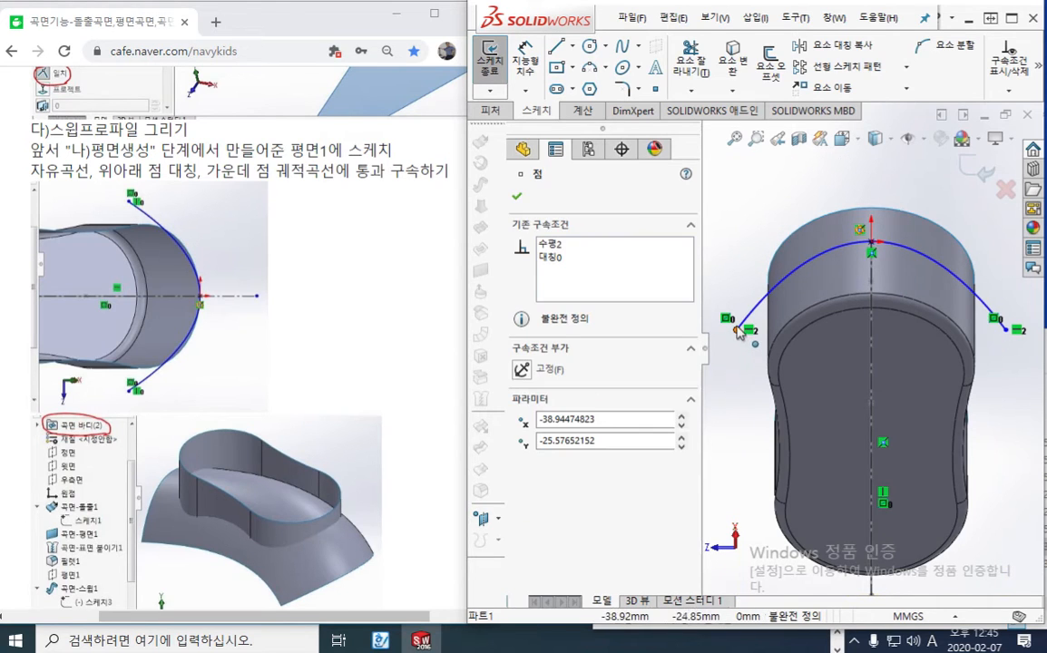
pyautogui.click(737, 332)
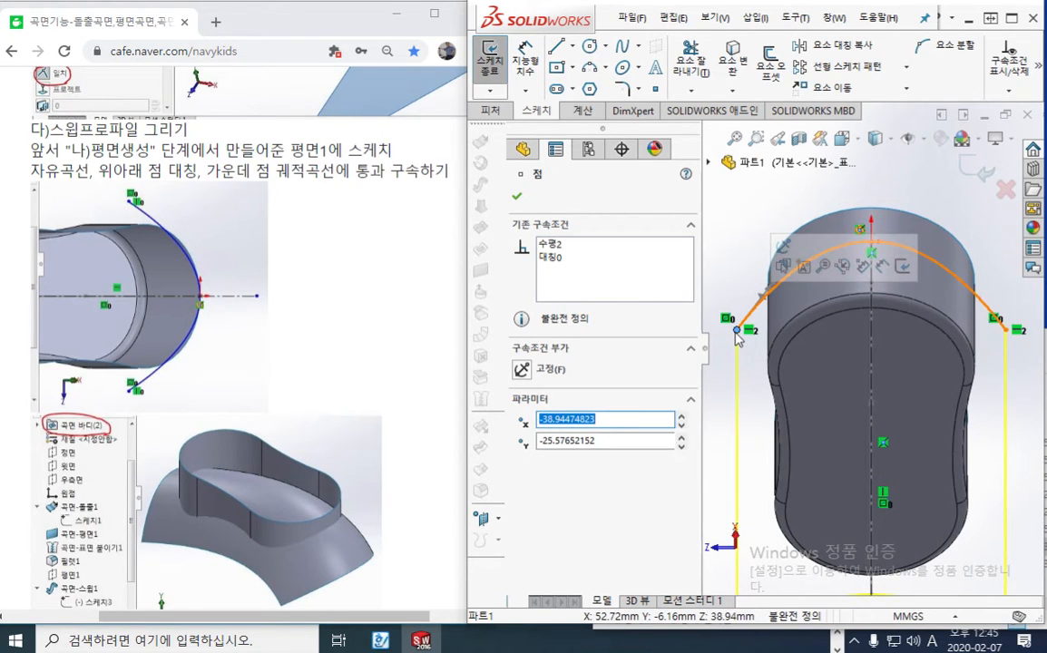
pyautogui.click(712, 332)
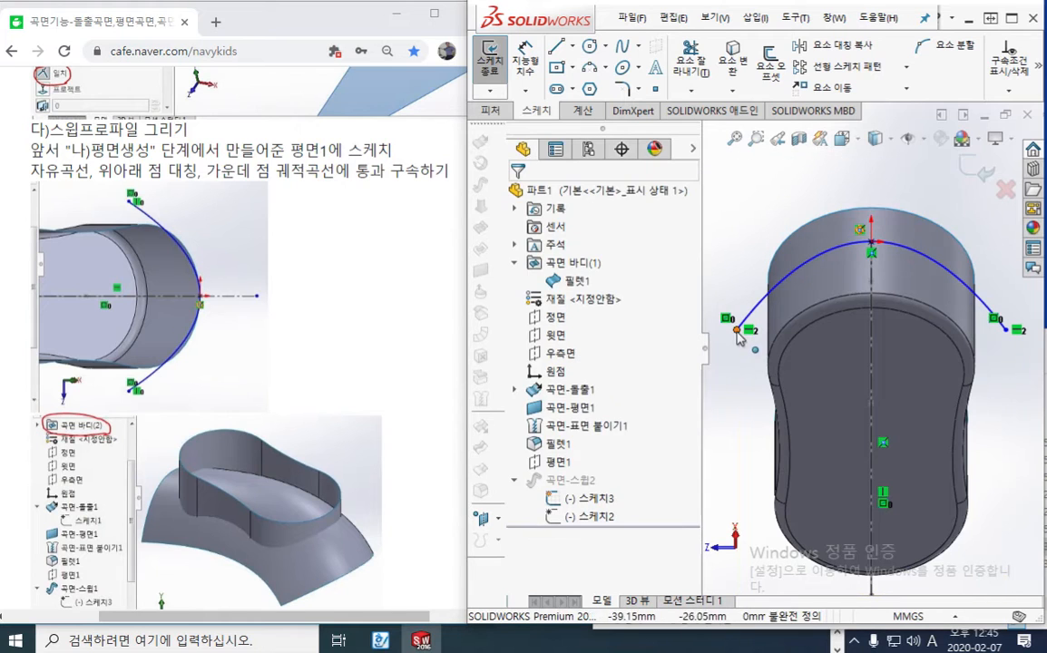
pyautogui.moveTo(737, 331); pyautogui.dragTo(735, 263)
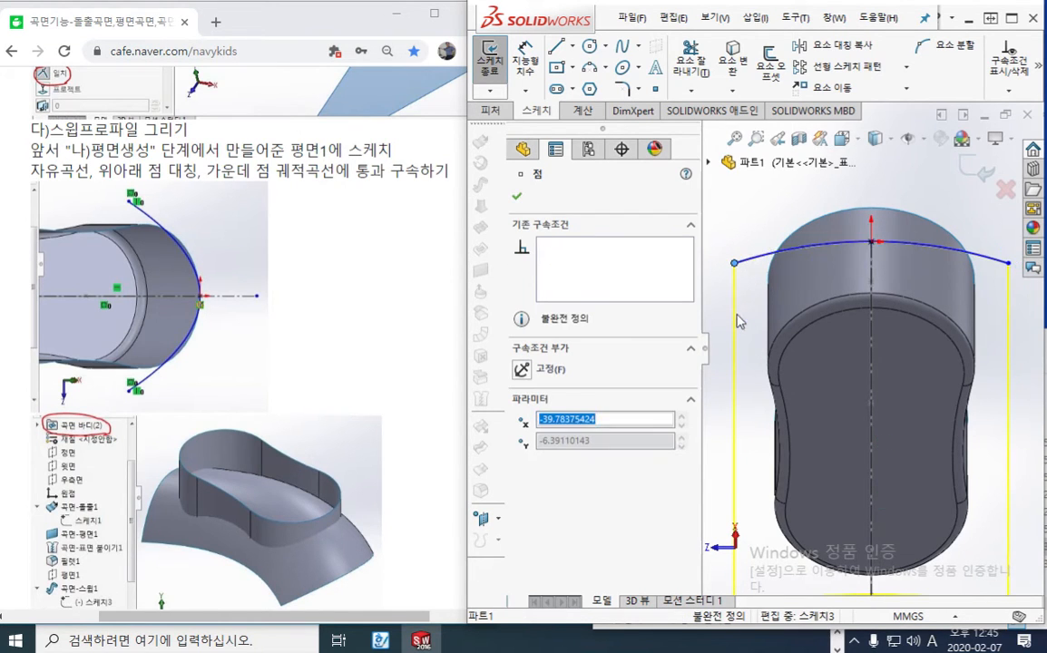
pyautogui.hotkey('ctrl', 'z')
pyautogui.click(737, 330)
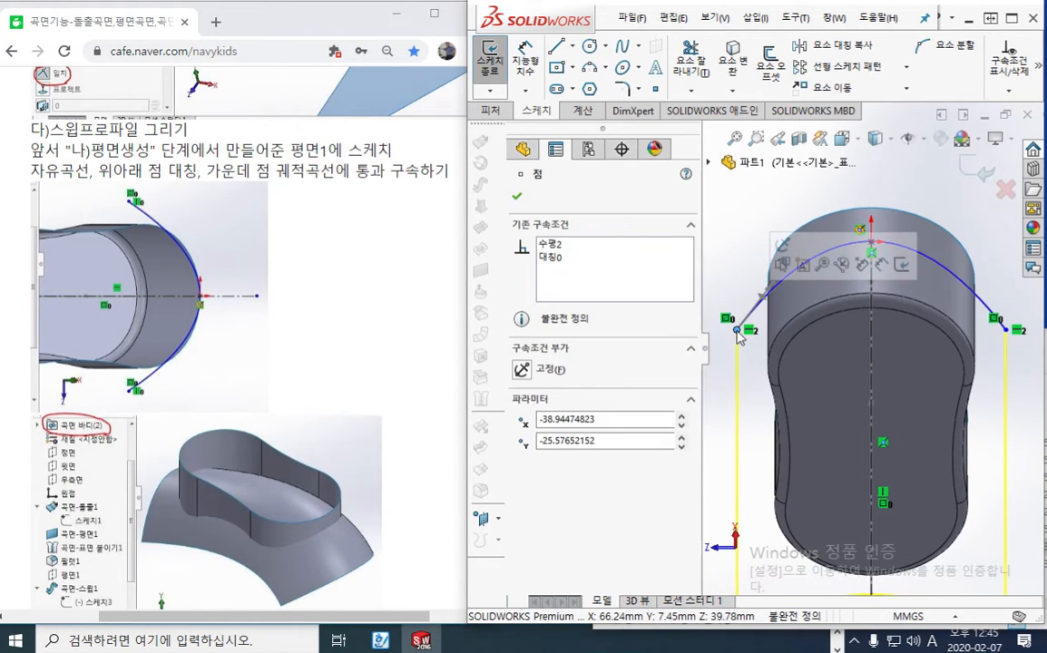
pyautogui.moveTo(737, 332); pyautogui.dragTo(726, 237)
pyautogui.hotkey('ctrl', 'z')
pyautogui.click(733, 329)
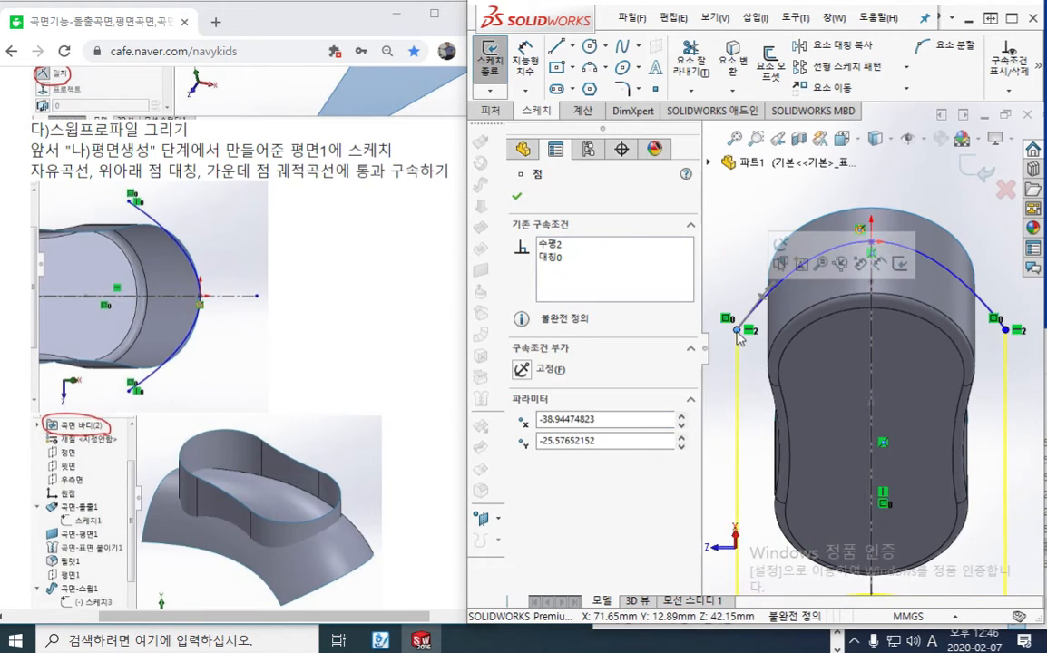
# Raise the profile spline's symmetric endpoints part of the way toward its apex height to flatten the curve, and exit the sketch
pyautogui.moveTo(738, 331); pyautogui.dragTo(733, 296)
pyautogui.hotkey('ctrl', 'z')
pyautogui.click(737, 330)
pyautogui.hotkey('ctrl', 'z')
pyautogui.click(737, 331)
pyautogui.click(760, 392)
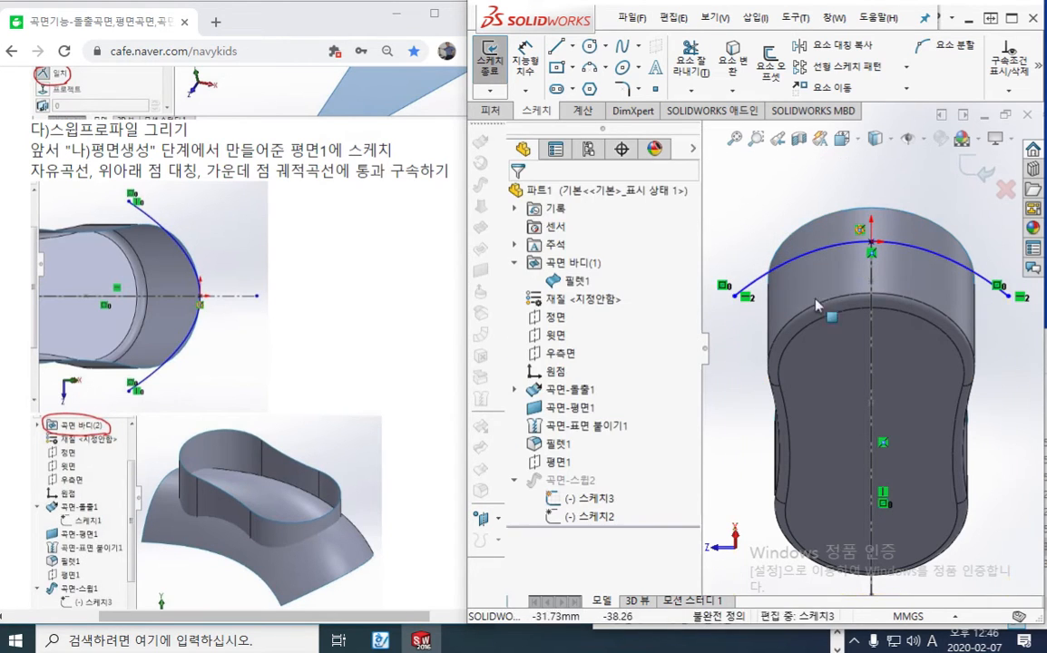
pyautogui.click(974, 172)
pyautogui.moveTo(833, 293); pyautogui.dragTo(810, 370, button='middle')
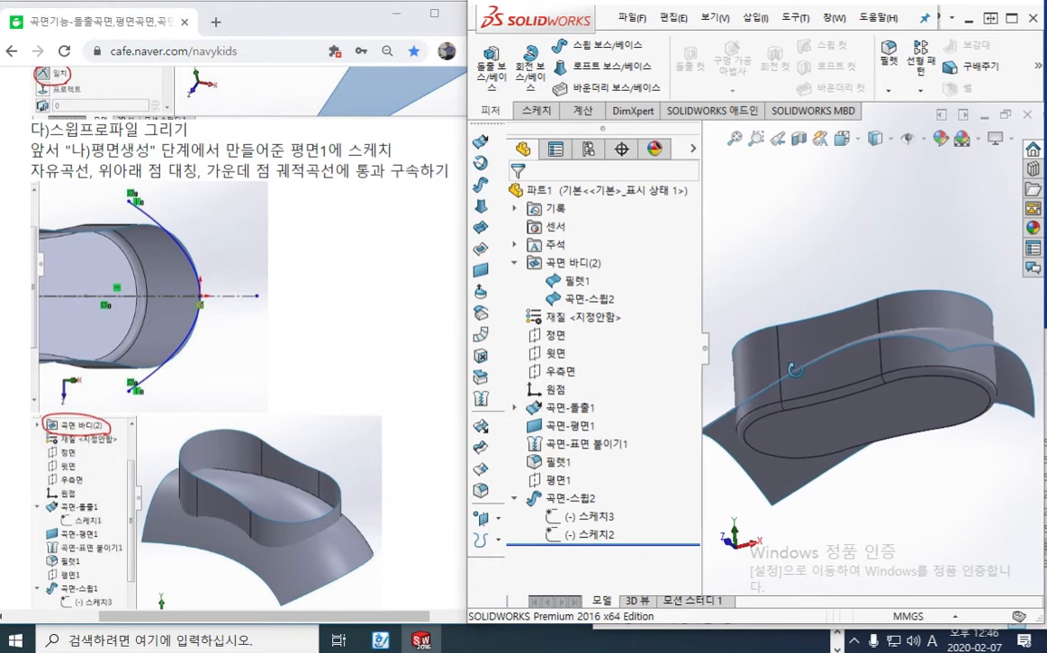
pyautogui.scroll(-6, 744, 417)
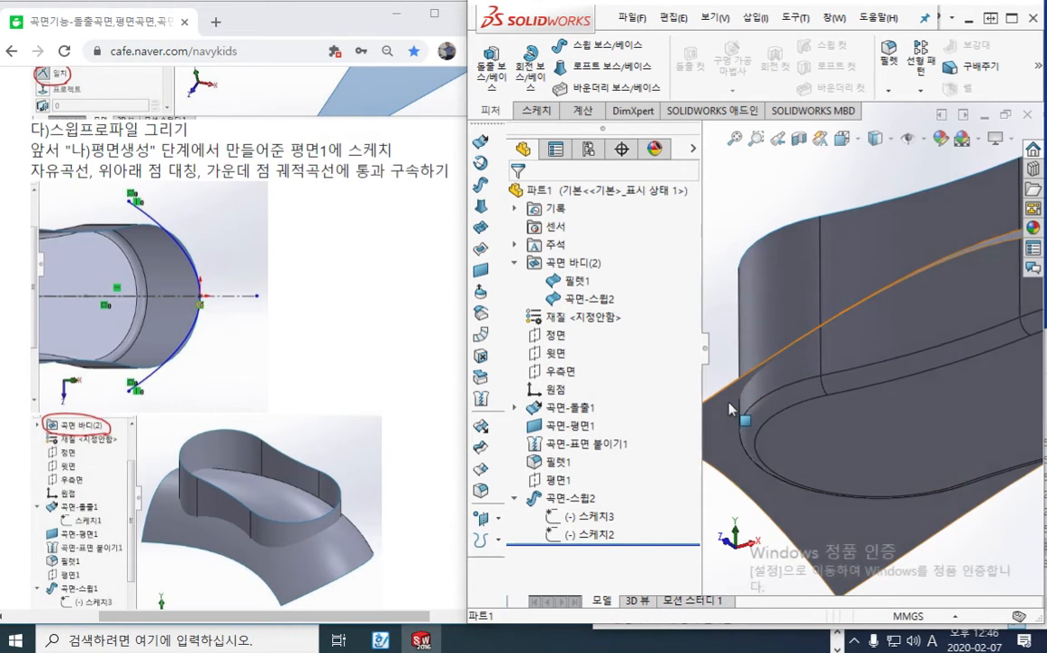
pyautogui.click(763, 393)
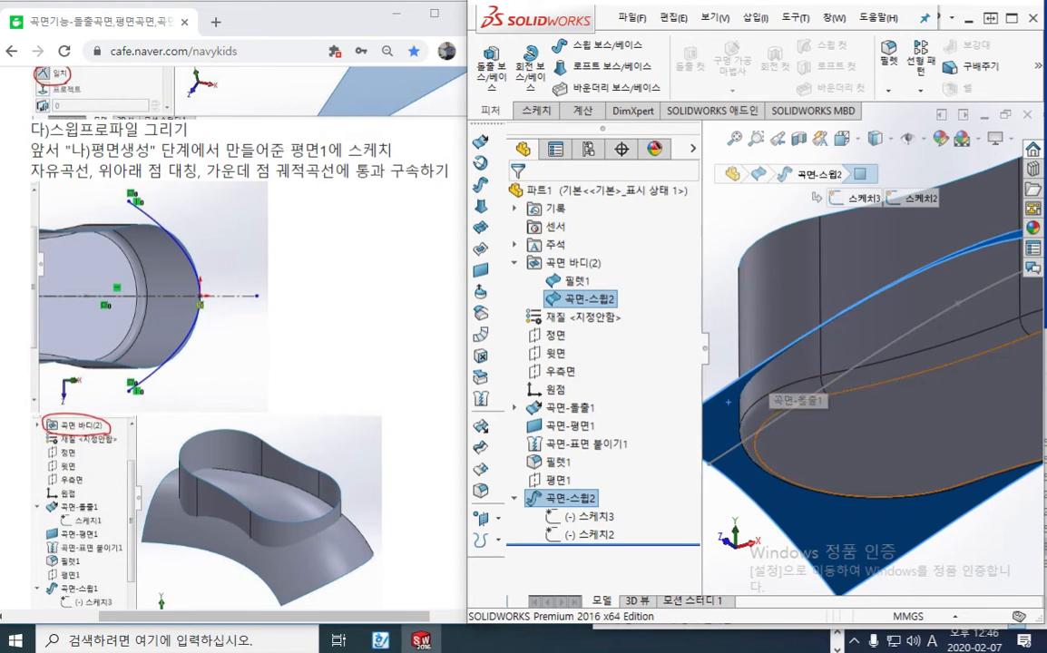
pyautogui.click(728, 223)
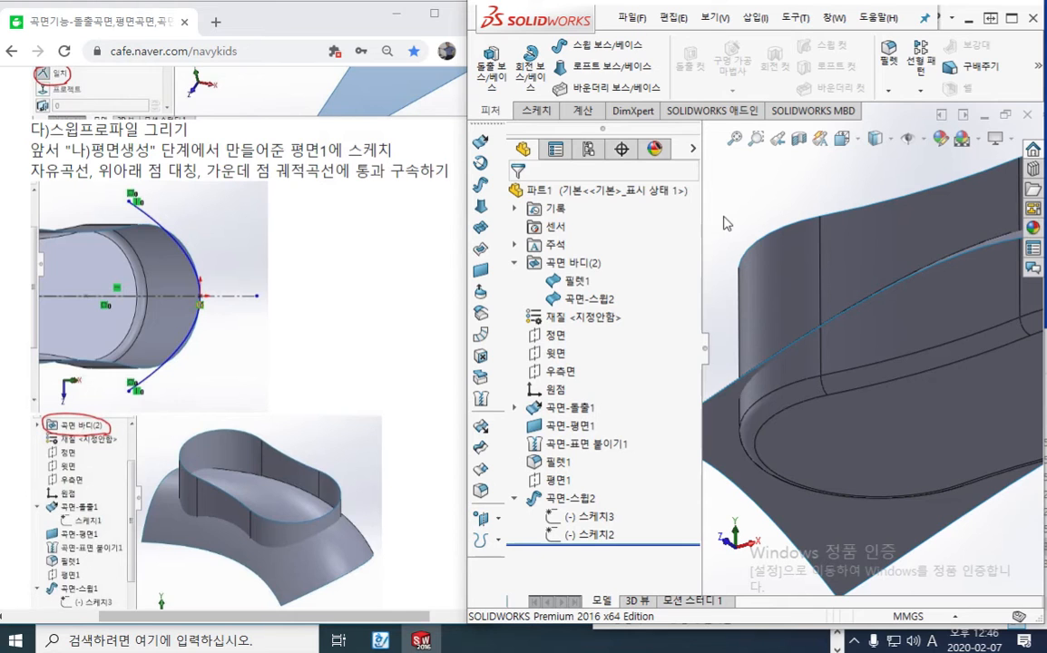
# Save the part as 마우스-surp in the 학습자료 folder on the desktop
pyautogui.hotkey('ctrl', 's')
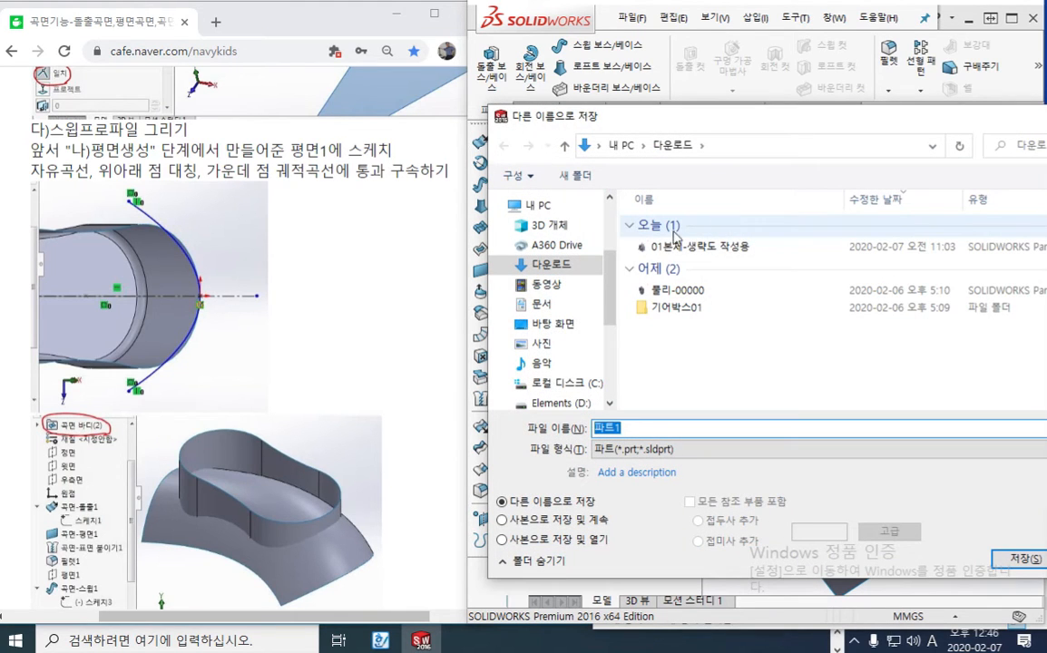
pyautogui.moveTo(611, 297); pyautogui.dragTo(610, 229)
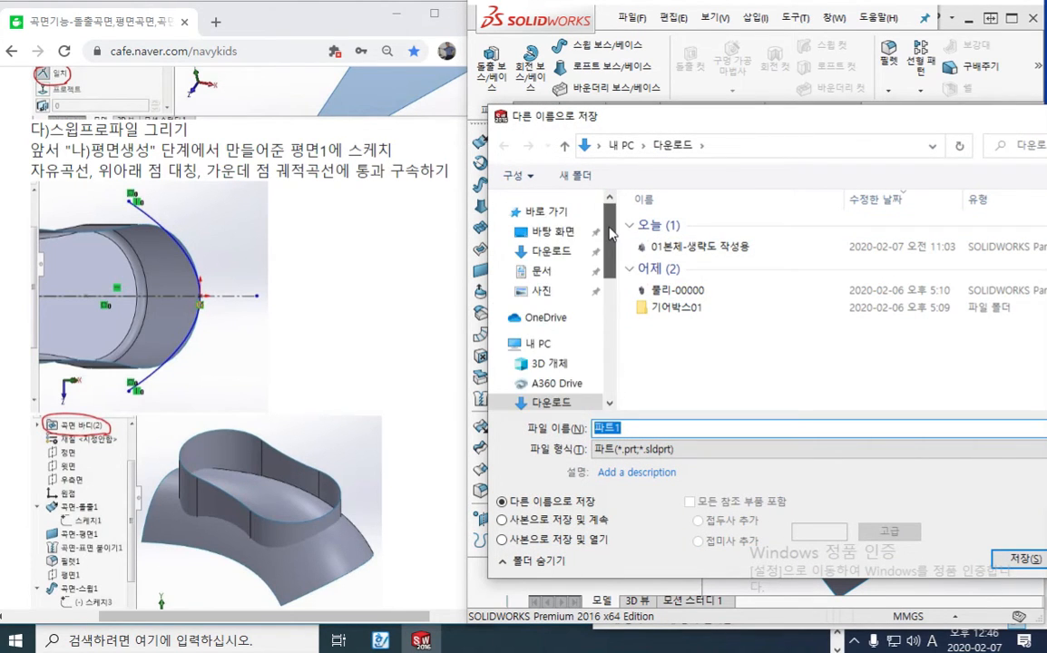
pyautogui.click(552, 231)
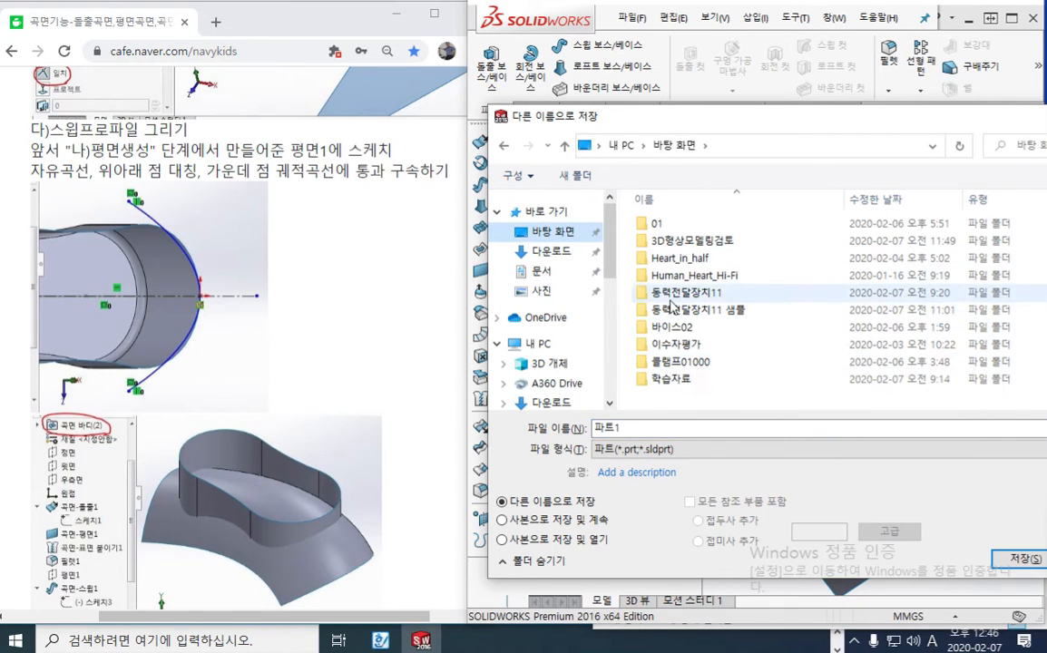
pyautogui.doubleClick(663, 378)
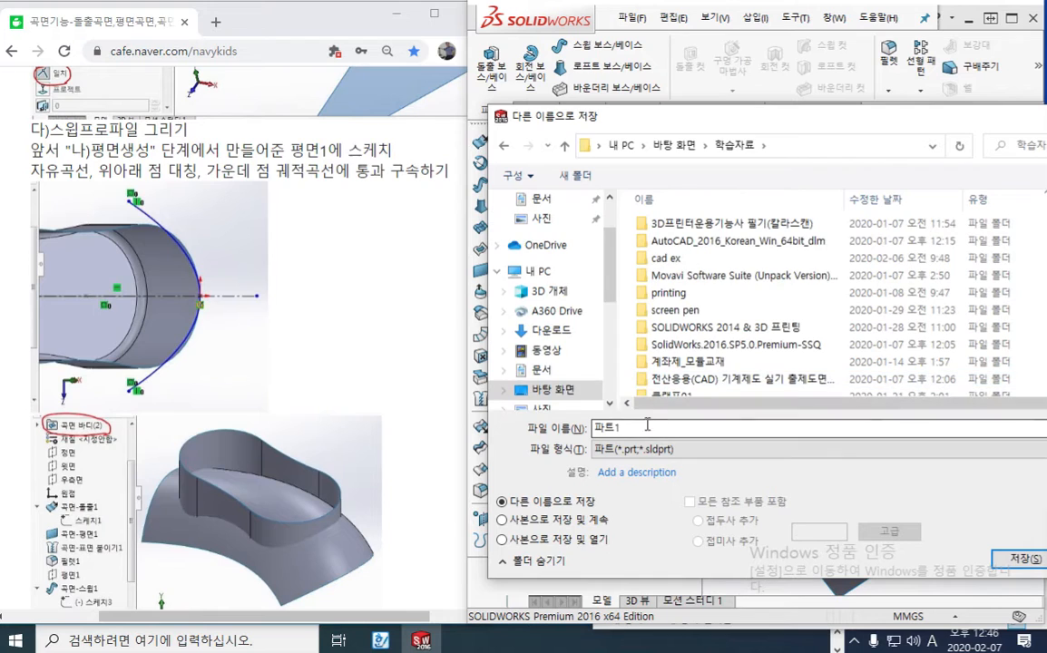
pyautogui.doubleClick(648, 426)
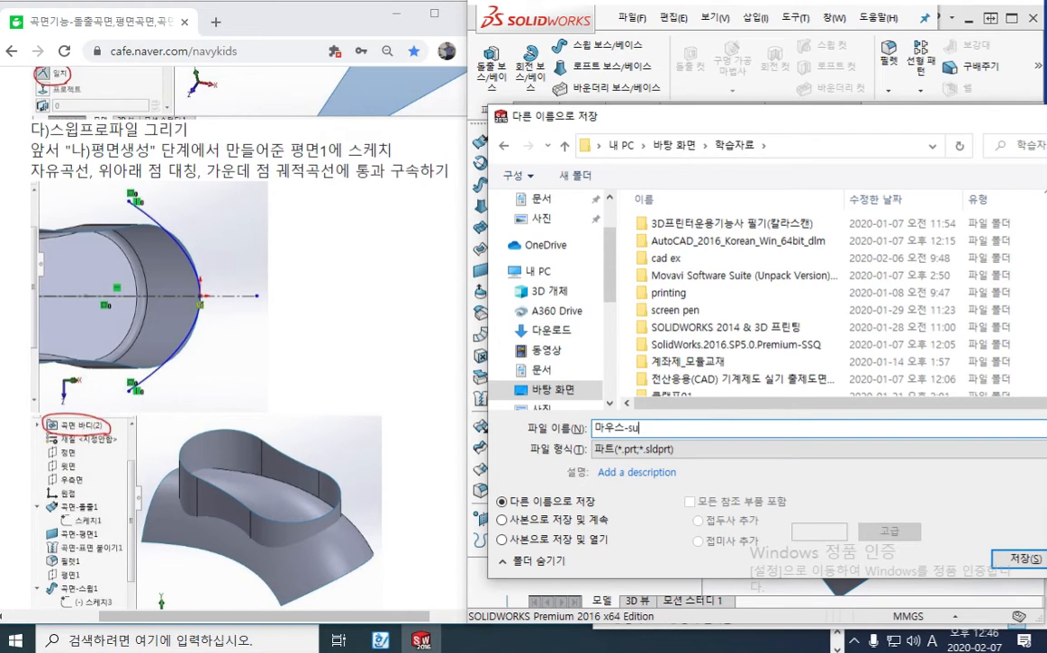
pyautogui.press('Return')
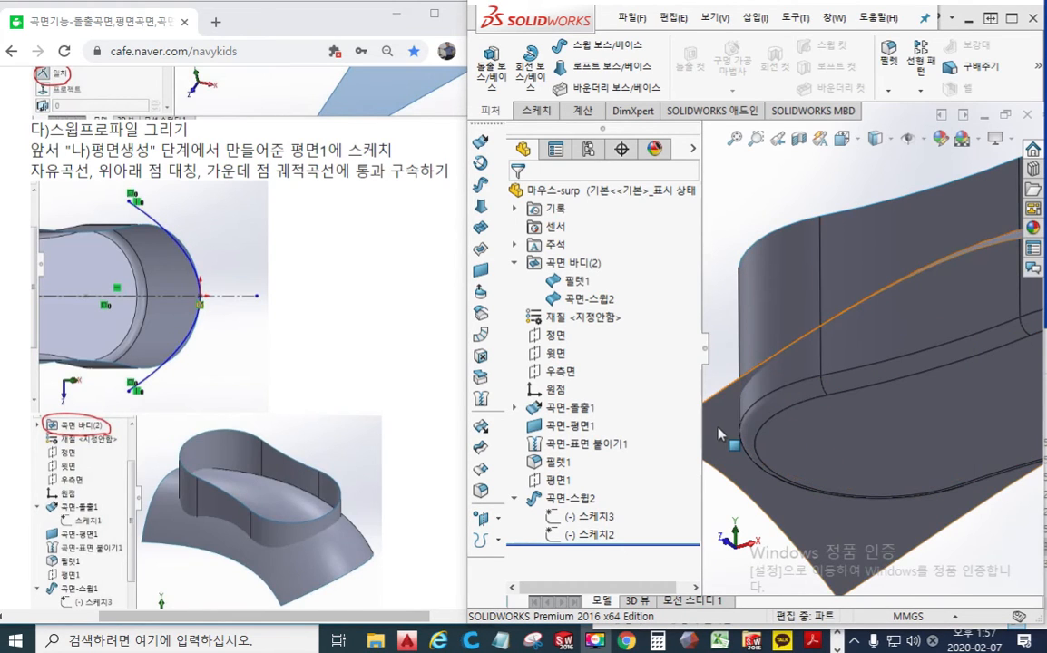
pyautogui.click(719, 428)
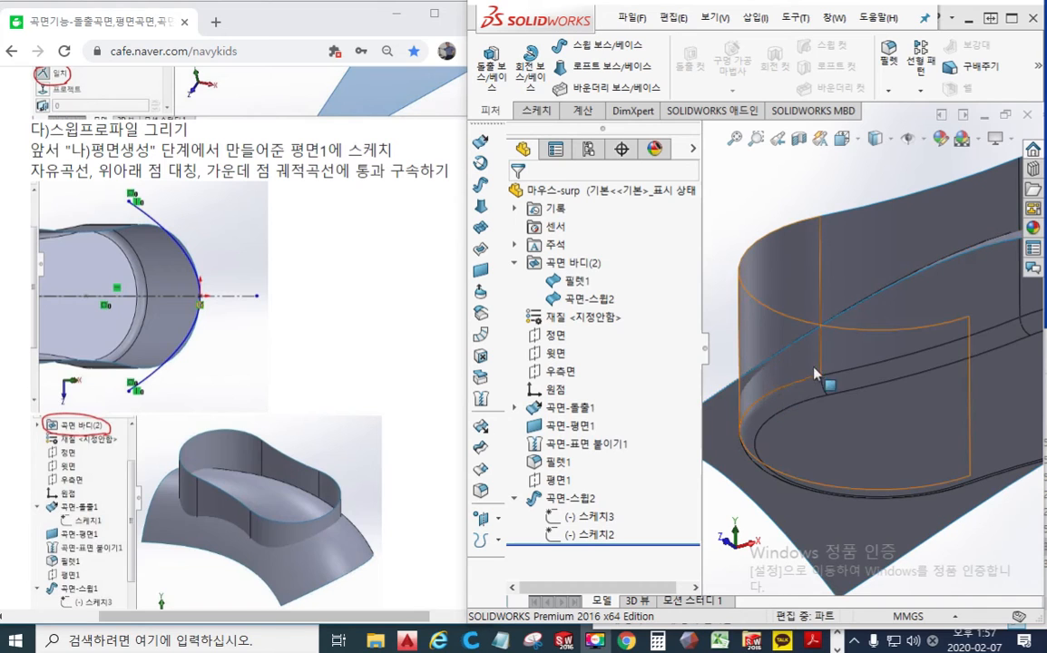
pyautogui.press('F12')
pyautogui.moveTo(734, 409); pyautogui.dragTo(868, 343)
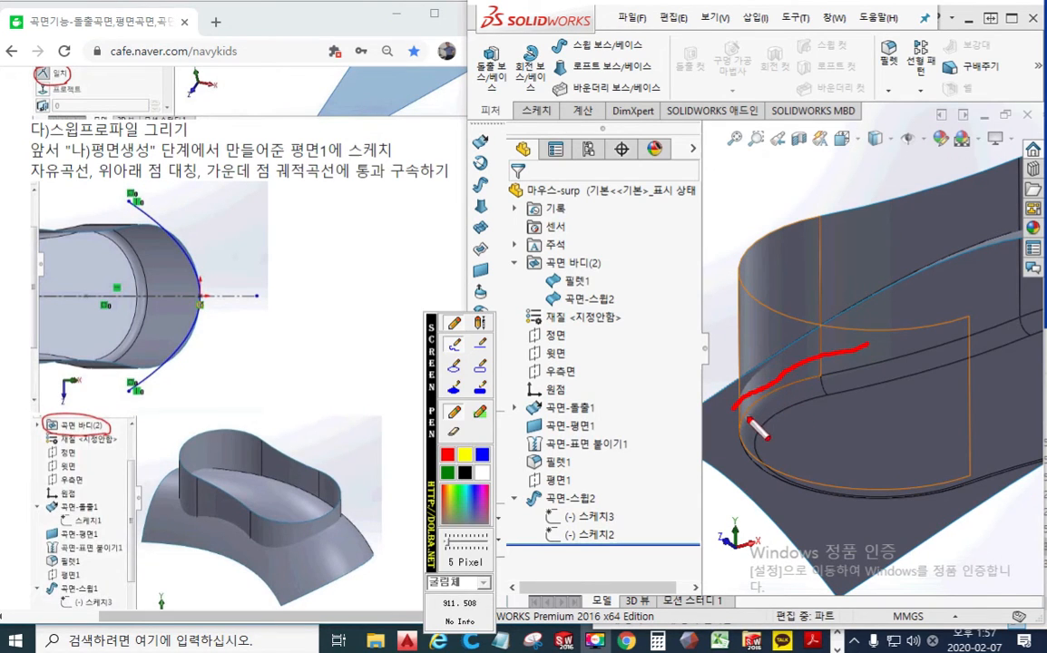
pyautogui.moveTo(822, 375); pyautogui.dragTo(741, 428)
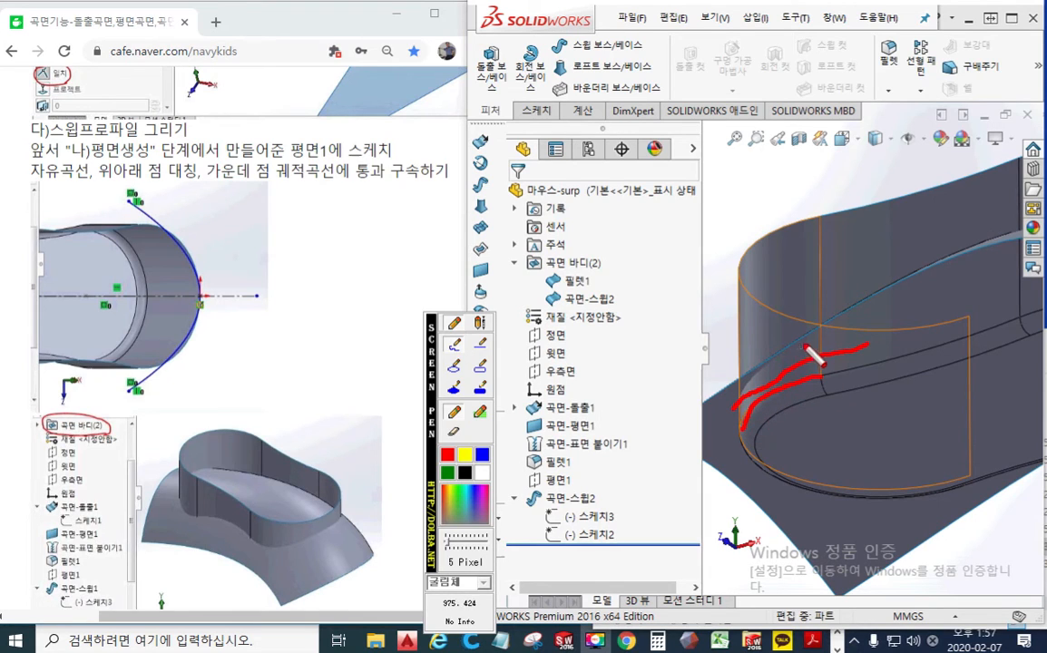
pyautogui.moveTo(902, 279)
pyautogui.mouseDown()
pyautogui.moveTo(775, 357)
pyautogui.moveTo(716, 409)
pyautogui.mouseUp()
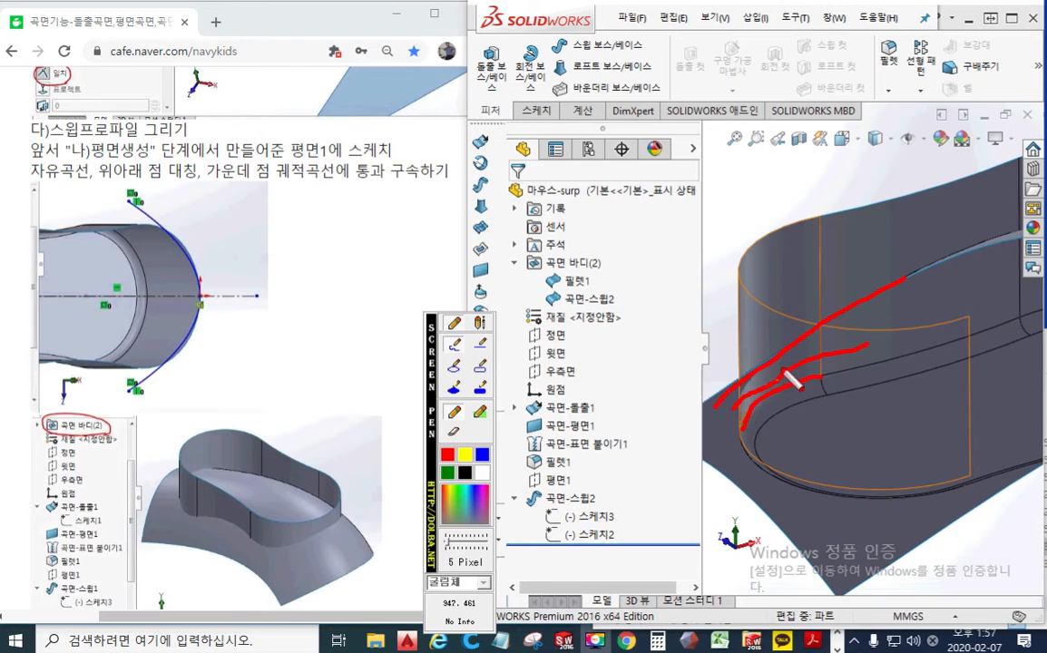
pyautogui.moveTo(772, 339); pyautogui.dragTo(769, 403)
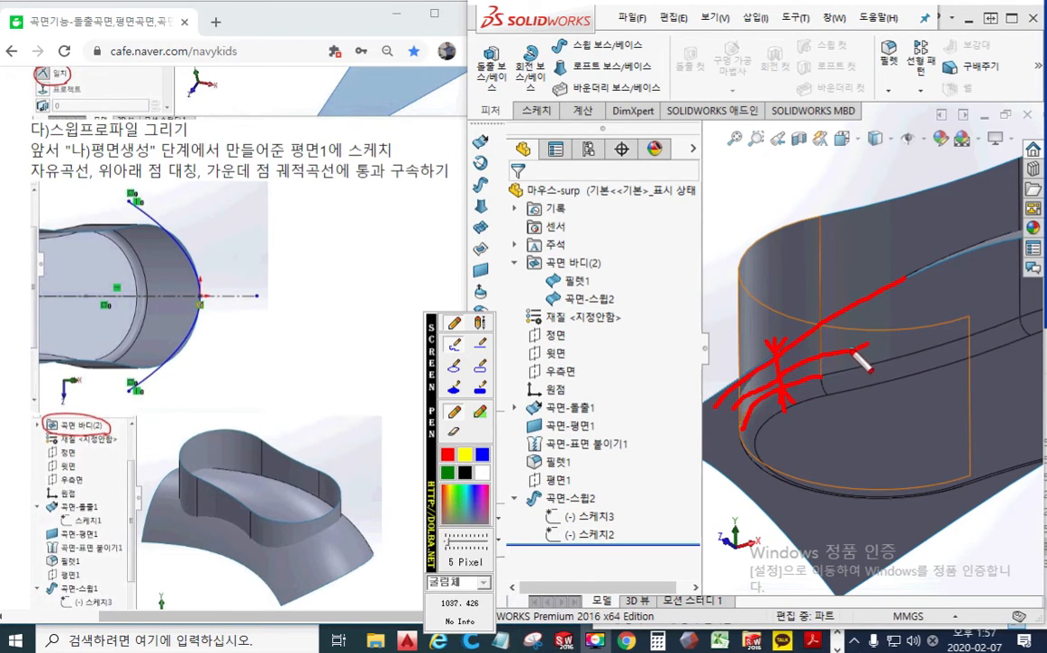
pyautogui.moveTo(873, 322)
pyautogui.mouseDown()
pyautogui.moveTo(873, 339)
pyautogui.moveTo(884, 329)
pyautogui.mouseUp()
pyautogui.moveTo(872, 339)
pyautogui.mouseDown()
pyautogui.moveTo(889, 335)
pyautogui.moveTo(891, 357)
pyautogui.moveTo(907, 317)
pyautogui.moveTo(918, 338)
pyautogui.mouseUp()
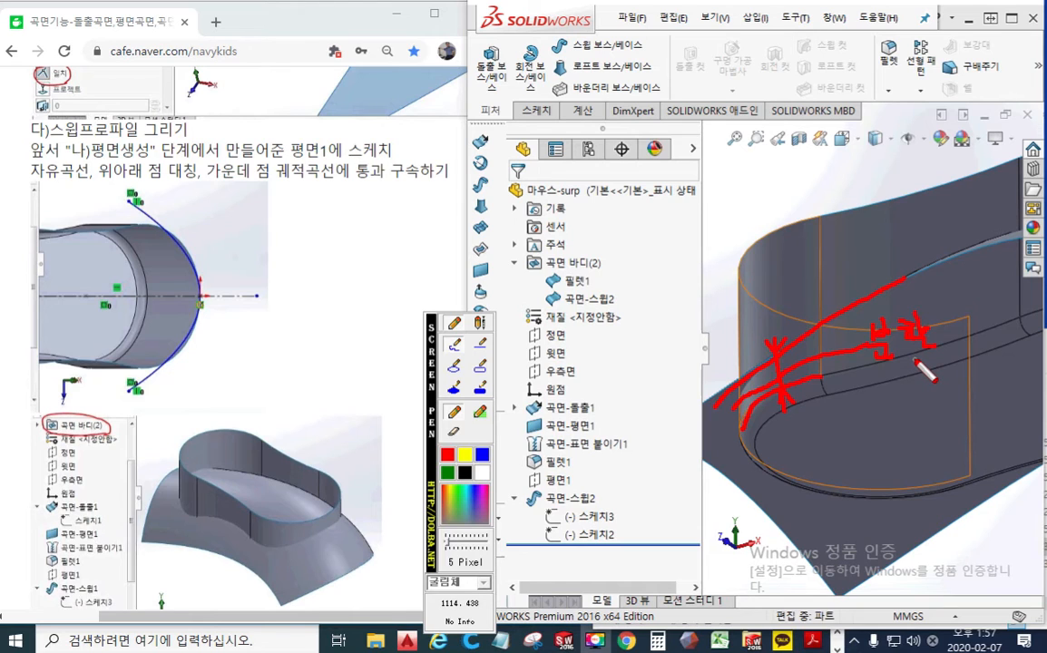
pyautogui.press('Escape')
pyautogui.moveTo(902, 344)
pyautogui.mouseDown(button='middle')
pyautogui.moveTo(872, 399)
pyautogui.moveTo(839, 417)
pyautogui.moveTo(836, 339)
pyautogui.moveTo(944, 399)
pyautogui.moveTo(794, 372)
pyautogui.moveTo(791, 355)
pyautogui.mouseUp(button='middle')
pyautogui.scroll(-6, 791, 372)
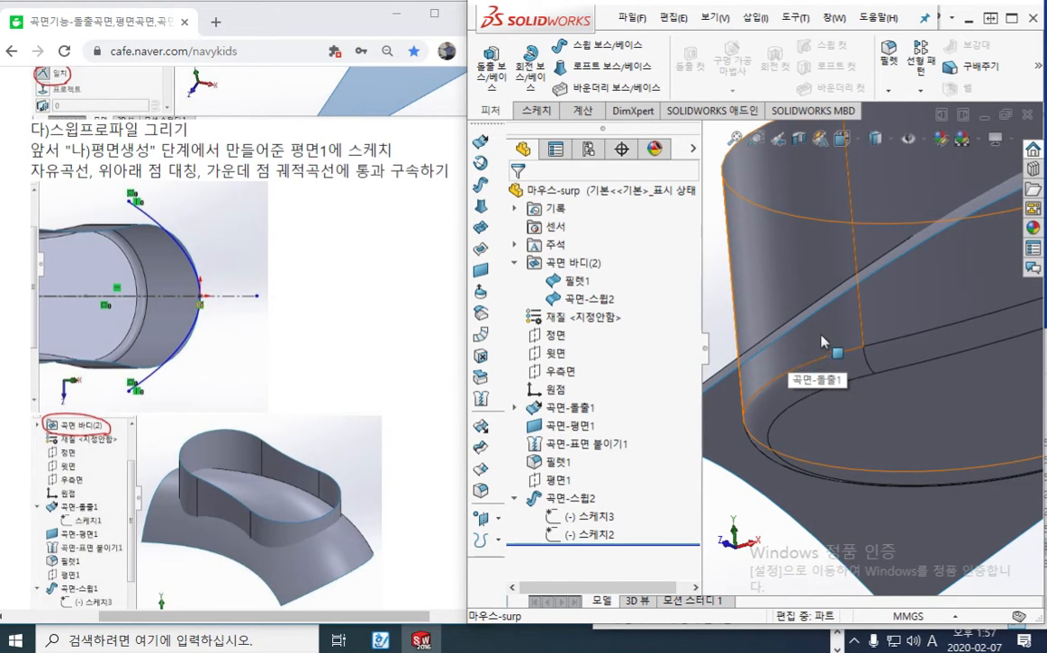
# Switch to the browser tutorial and read the step 6 instructions for trimming the extruded and swept surfaces
pyautogui.click(372, 231)
pyautogui.scroll(-7, 403, 292)
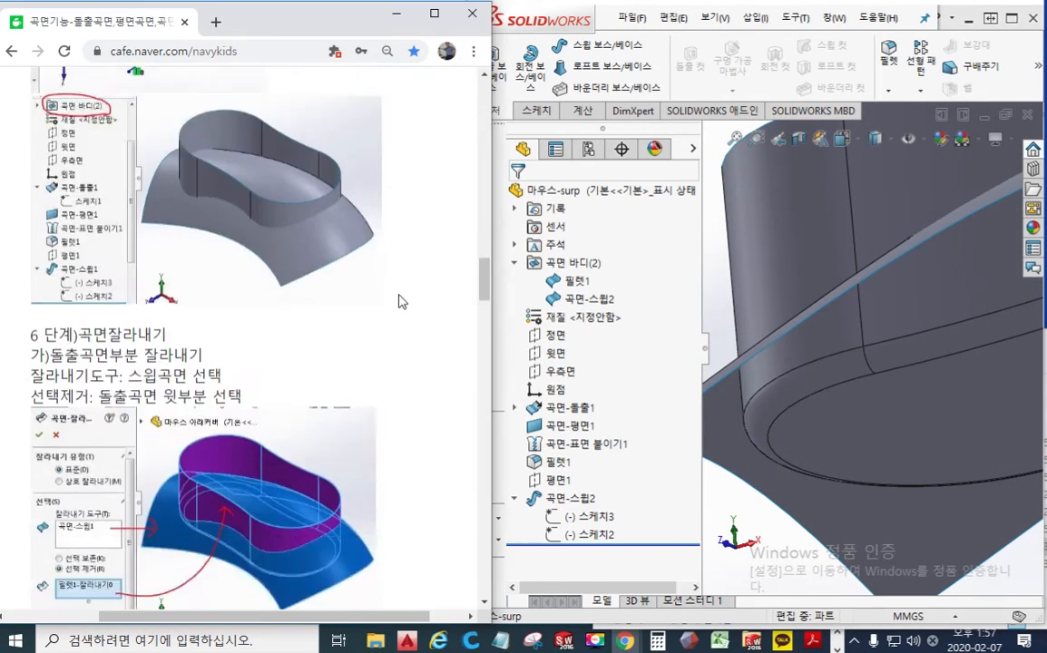
pyautogui.scroll(2, 404, 300)
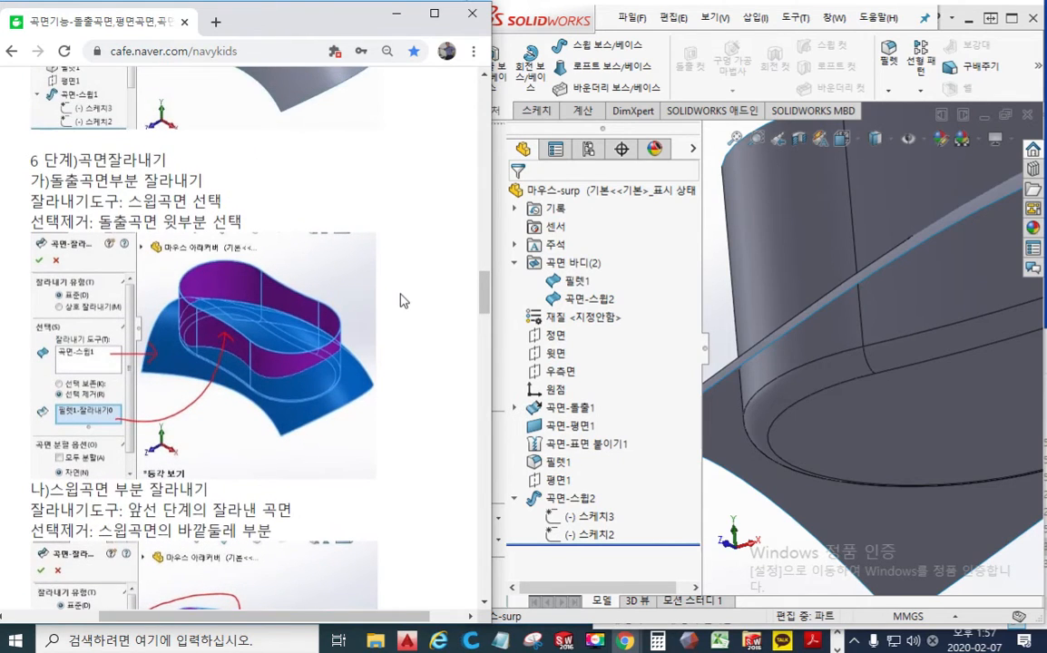
pyautogui.scroll(-1, 403, 300)
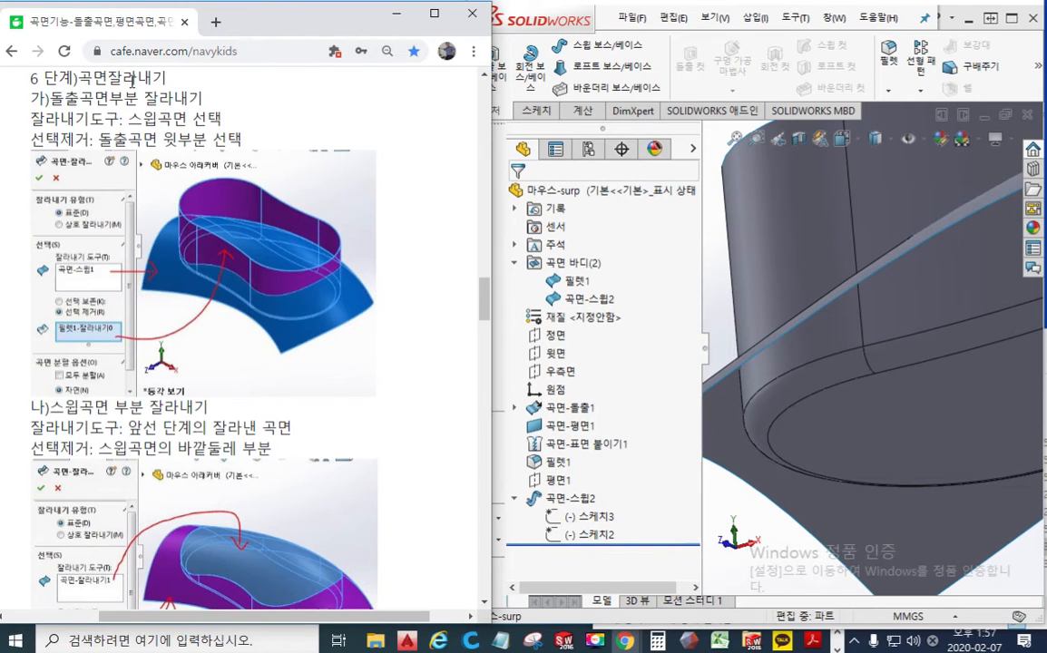
pyautogui.press('F2')
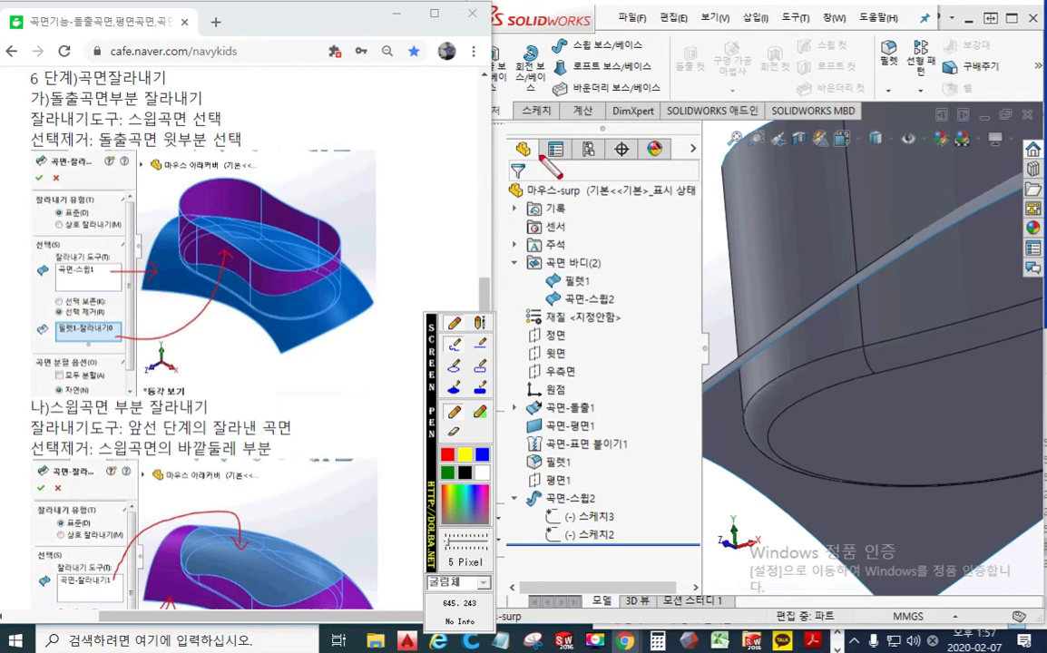
pyautogui.press('Escape')
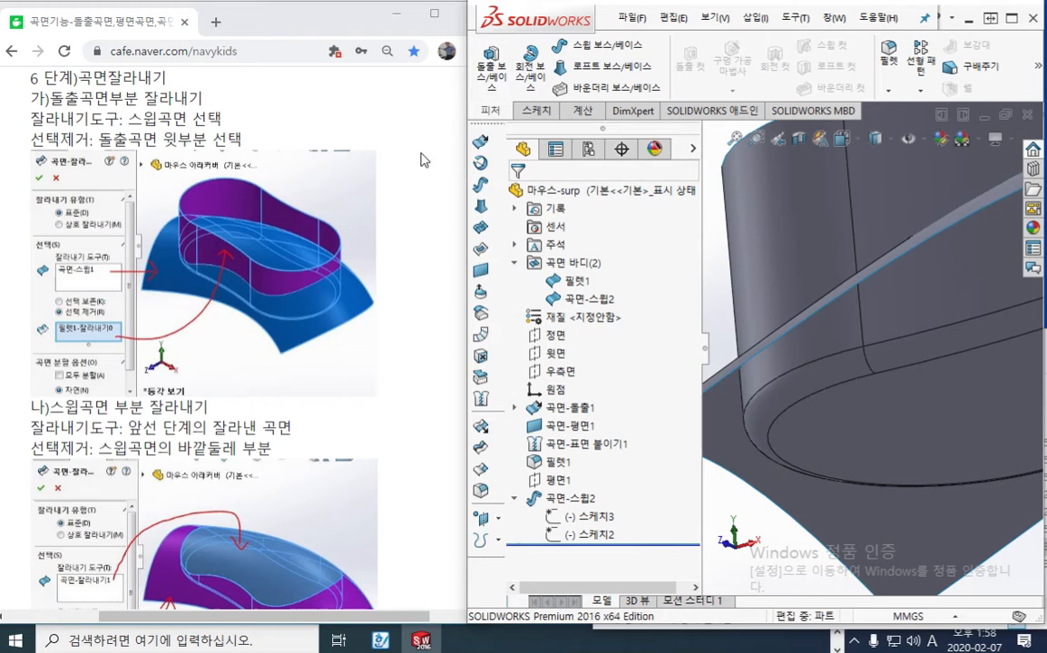
# Turn on the screen pen and circle the Trim Surface tool in red
pyautogui.click(530, 21)
pyautogui.press('F12')
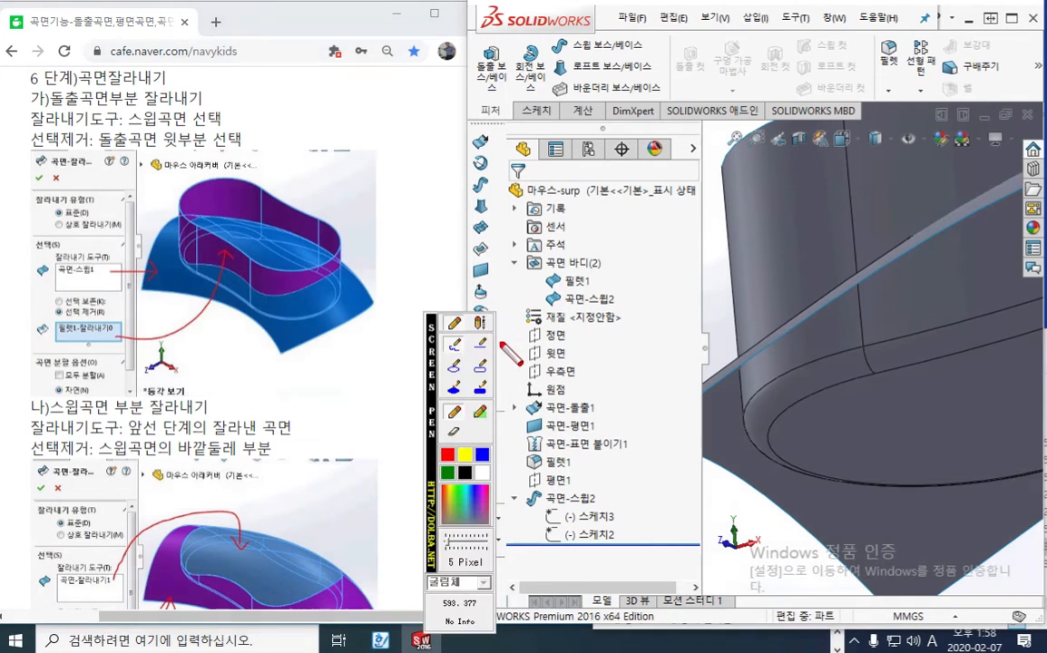
pyautogui.moveTo(426, 360); pyautogui.dragTo(387, 356)
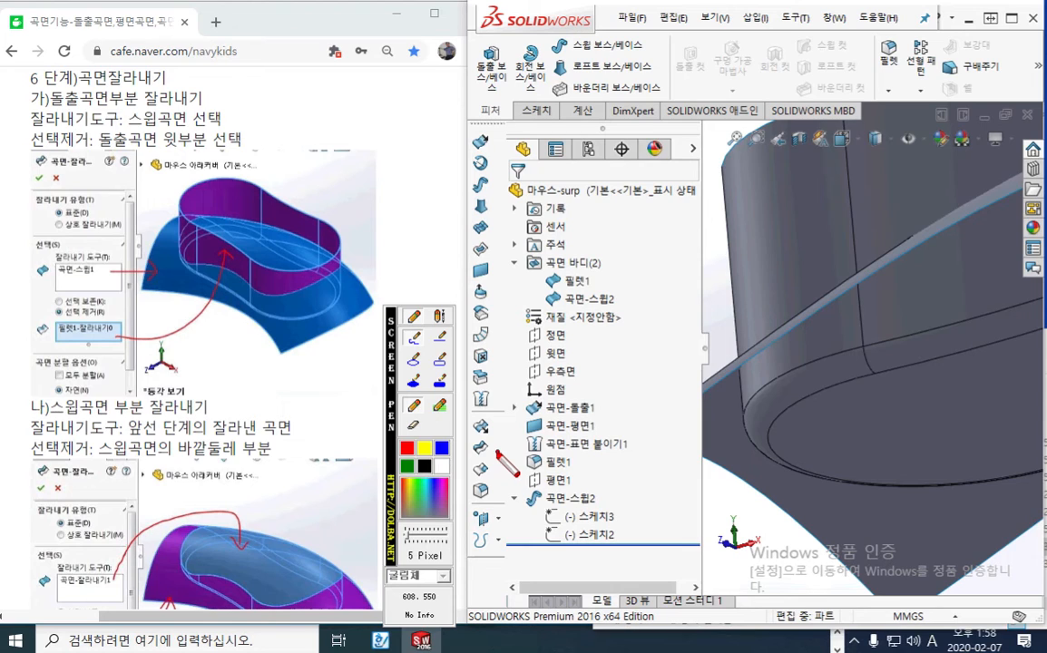
pyautogui.moveTo(490, 434)
pyautogui.mouseDown()
pyautogui.moveTo(468, 454)
pyautogui.moveTo(495, 437)
pyautogui.mouseUp()
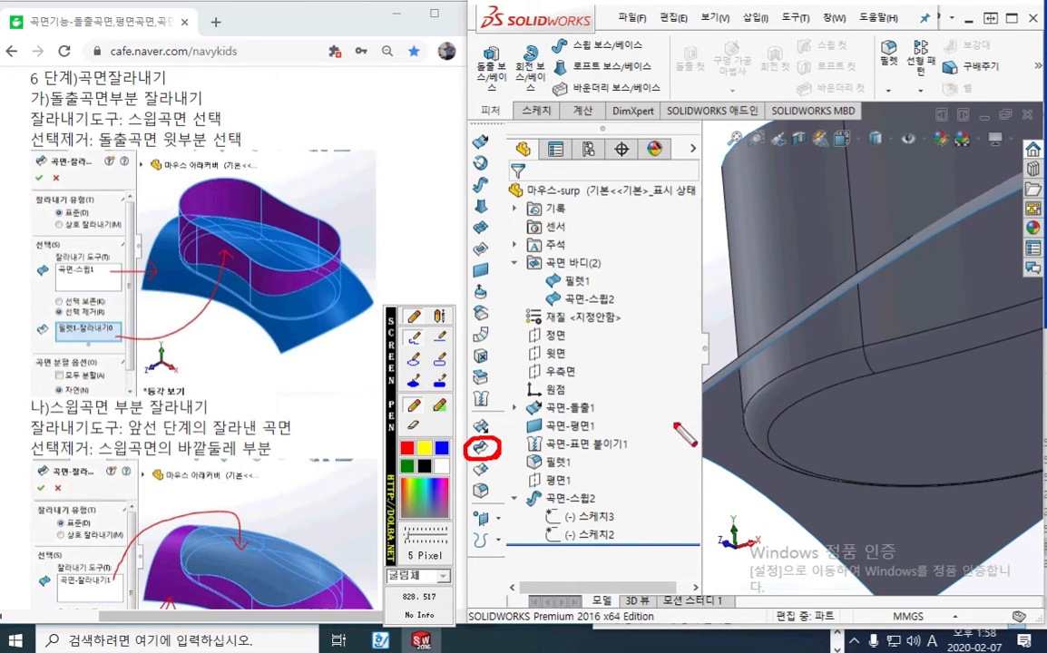
# Trace the swept surface in red, mark the wall portion above it with the note 선택제거, and clear the screen pen marks
pyautogui.moveTo(672, 434)
pyautogui.mouseDown()
pyautogui.moveTo(739, 350)
pyautogui.moveTo(896, 266)
pyautogui.mouseUp()
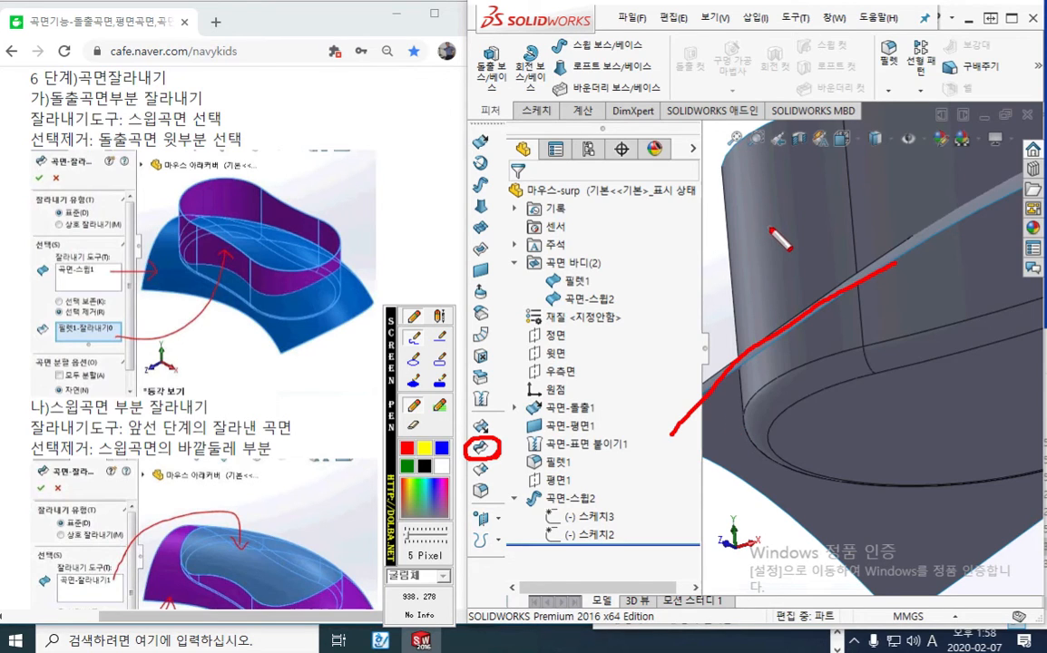
pyautogui.moveTo(768, 214); pyautogui.dragTo(895, 194)
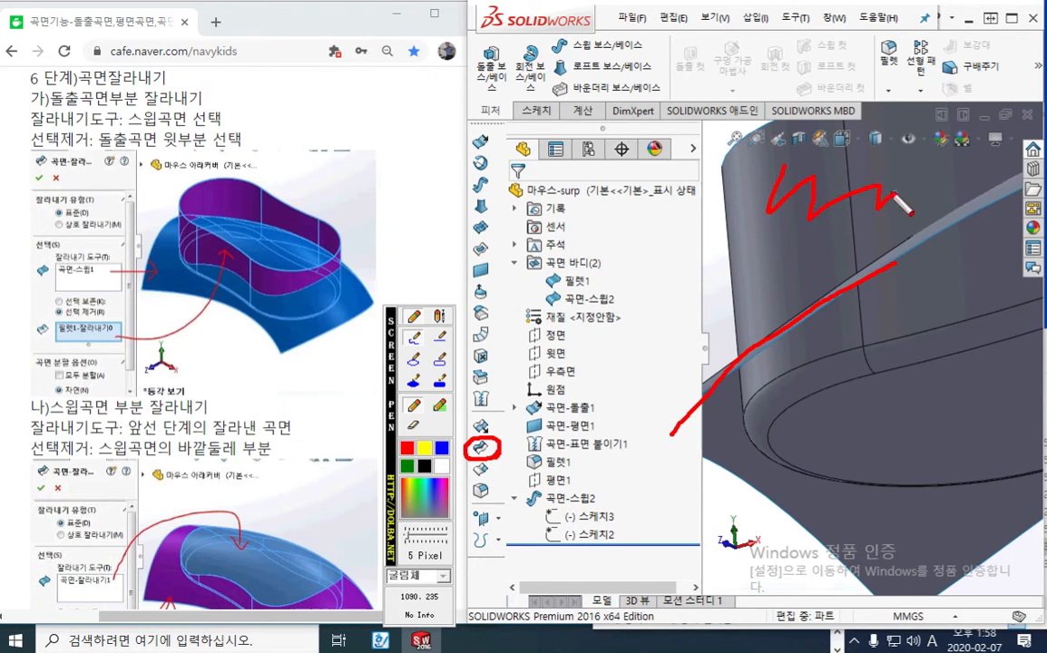
pyautogui.moveTo(749, 224); pyautogui.dragTo(736, 245)
pyautogui.moveTo(743, 234)
pyautogui.mouseDown()
pyautogui.moveTo(750, 243)
pyautogui.moveTo(761, 234)
pyautogui.mouseUp()
pyautogui.moveTo(762, 226); pyautogui.dragTo(763, 249)
pyautogui.moveTo(737, 252)
pyautogui.mouseDown()
pyautogui.moveTo(767, 257)
pyautogui.moveTo(773, 243)
pyautogui.moveTo(786, 256)
pyautogui.moveTo(800, 237)
pyautogui.moveTo(796, 275)
pyautogui.mouseUp()
pyautogui.moveTo(808, 239)
pyautogui.mouseDown()
pyautogui.moveTo(819, 241)
pyautogui.moveTo(811, 252)
pyautogui.mouseUp()
pyautogui.moveTo(816, 246)
pyautogui.mouseDown()
pyautogui.moveTo(839, 257)
pyautogui.moveTo(869, 232)
pyautogui.moveTo(872, 243)
pyautogui.mouseUp()
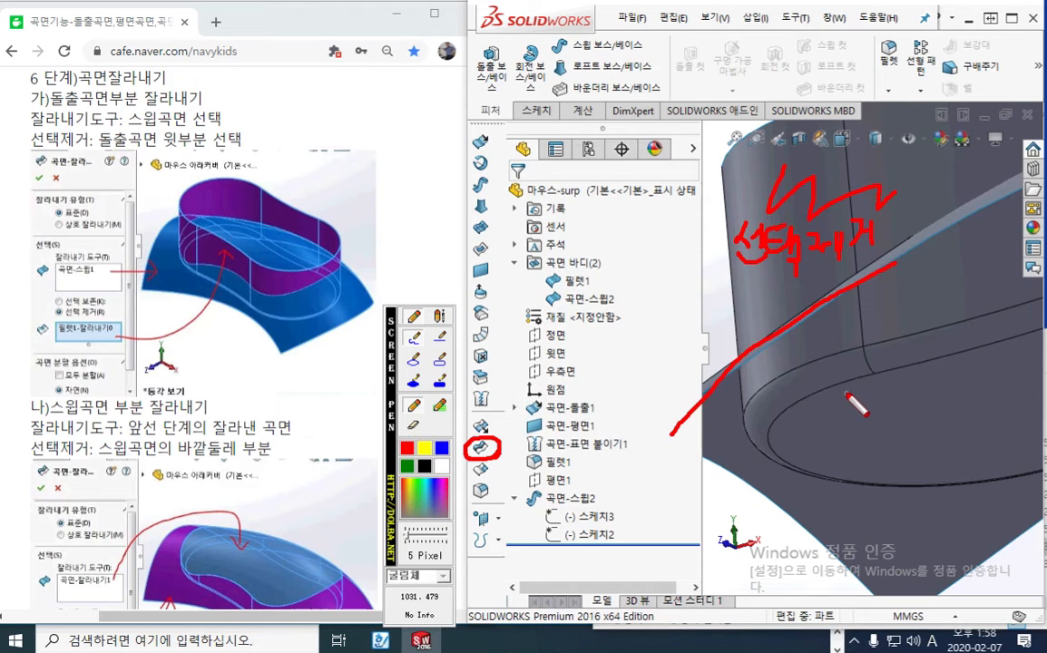
pyautogui.press('Escape')
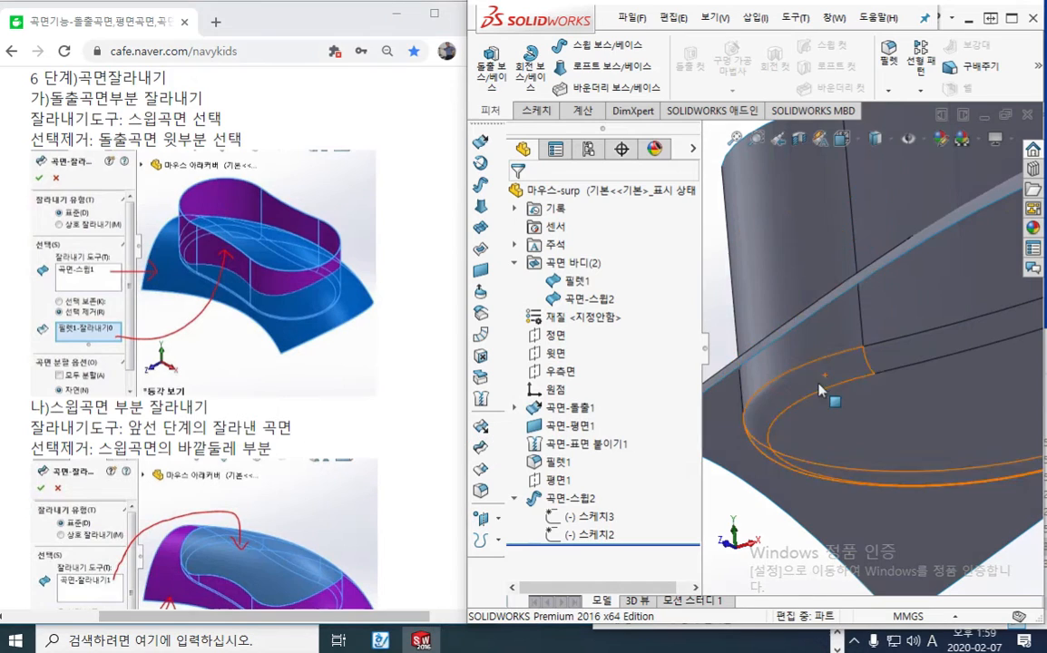
# Trim the body's walls with the swept surface as the standard trim tool, removing the wall portion above it
pyautogui.click(480, 449)
pyautogui.moveTo(745, 267); pyautogui.dragTo(754, 296, button='middle')
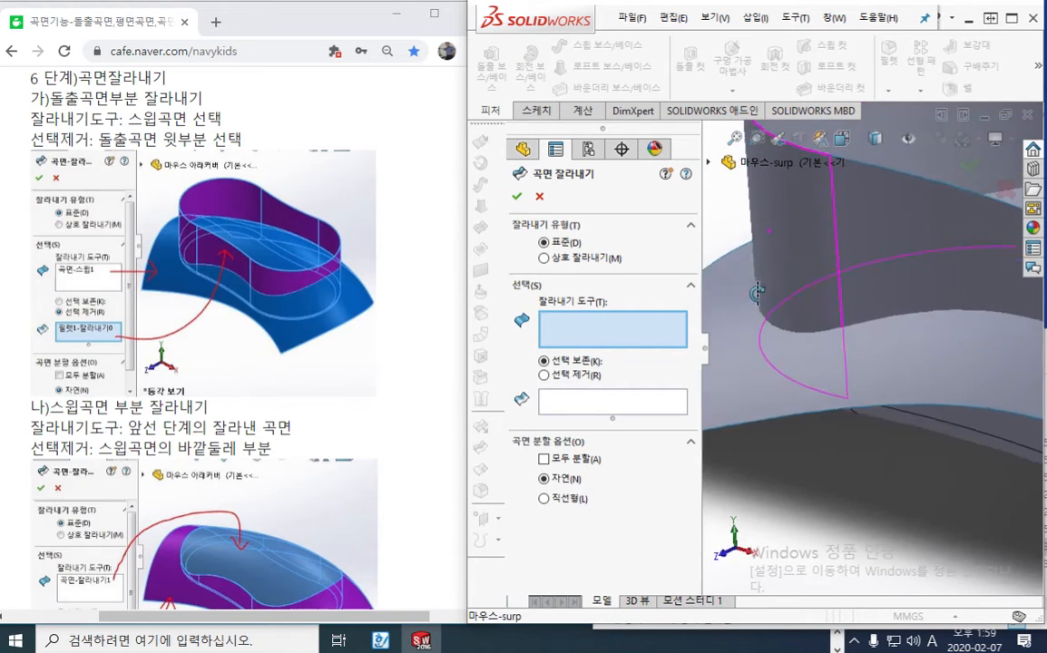
pyautogui.scroll(3, 769, 300)
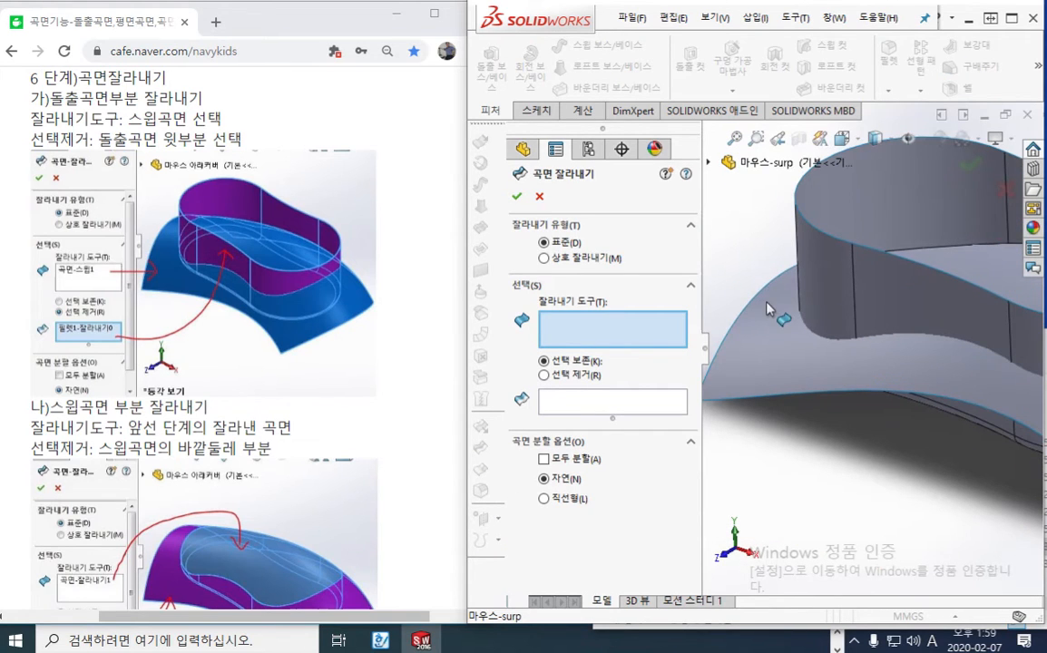
pyautogui.click(782, 364)
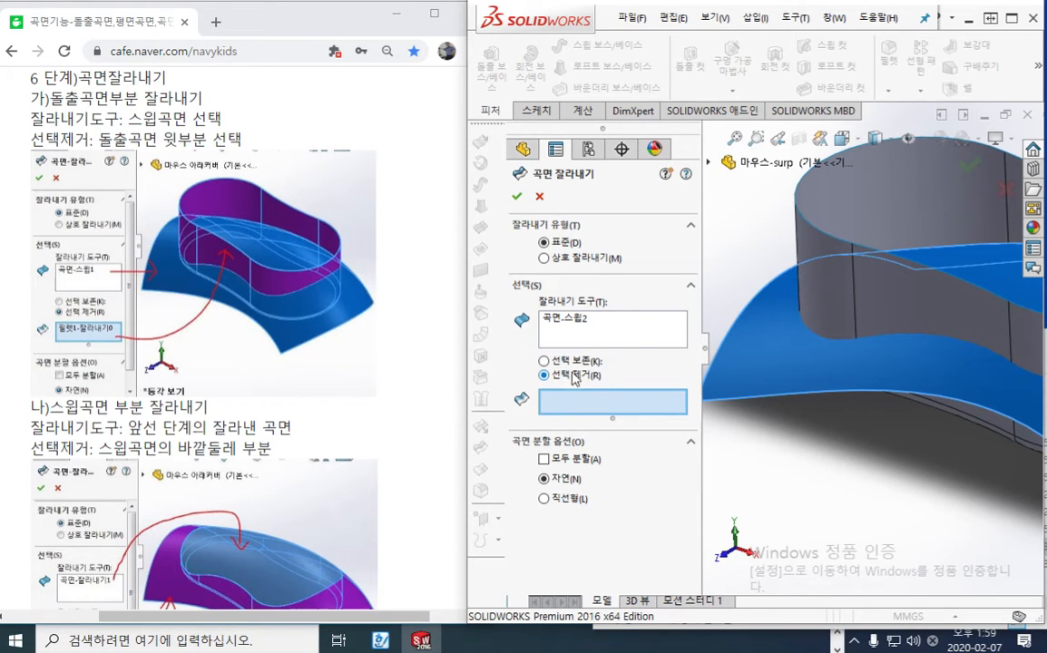
pyautogui.click(820, 233)
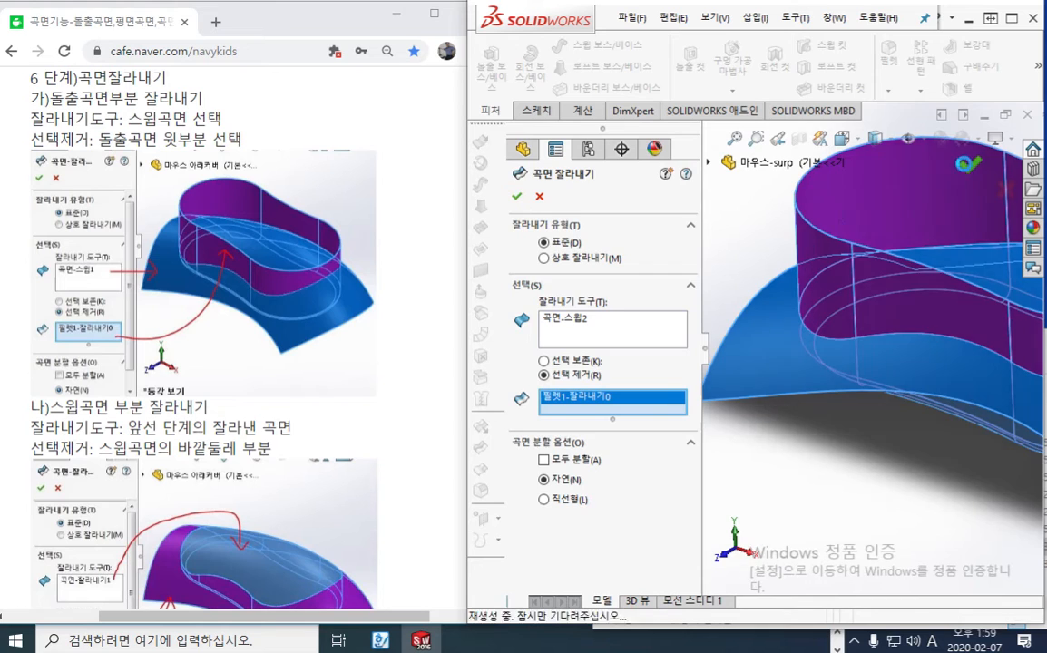
pyautogui.click(969, 165)
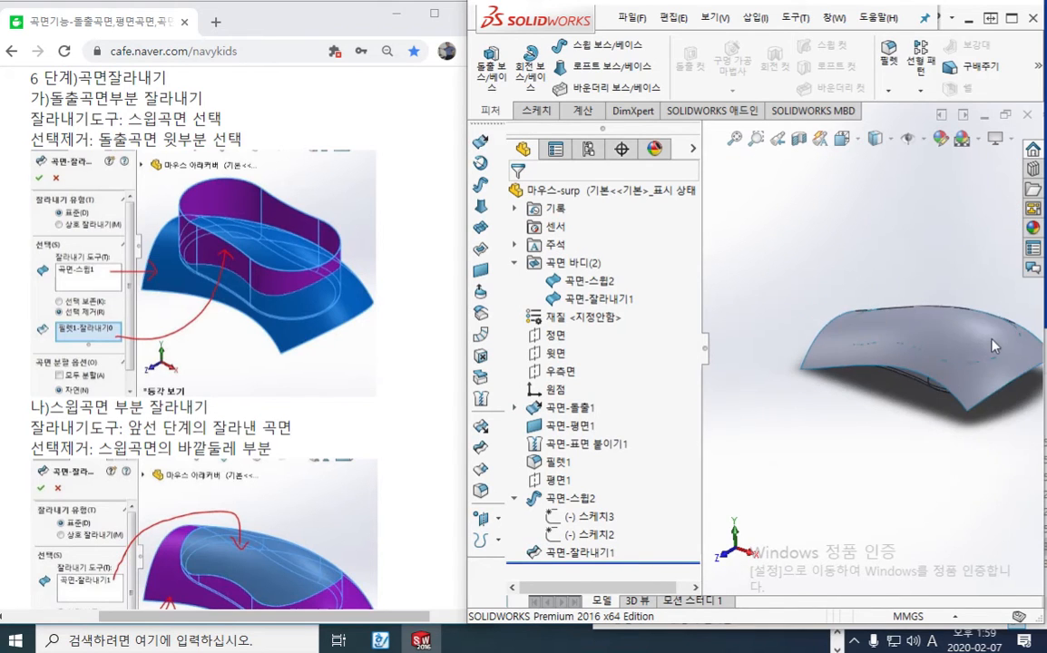
pyautogui.moveTo(861, 287); pyautogui.dragTo(848, 335, button='middle')
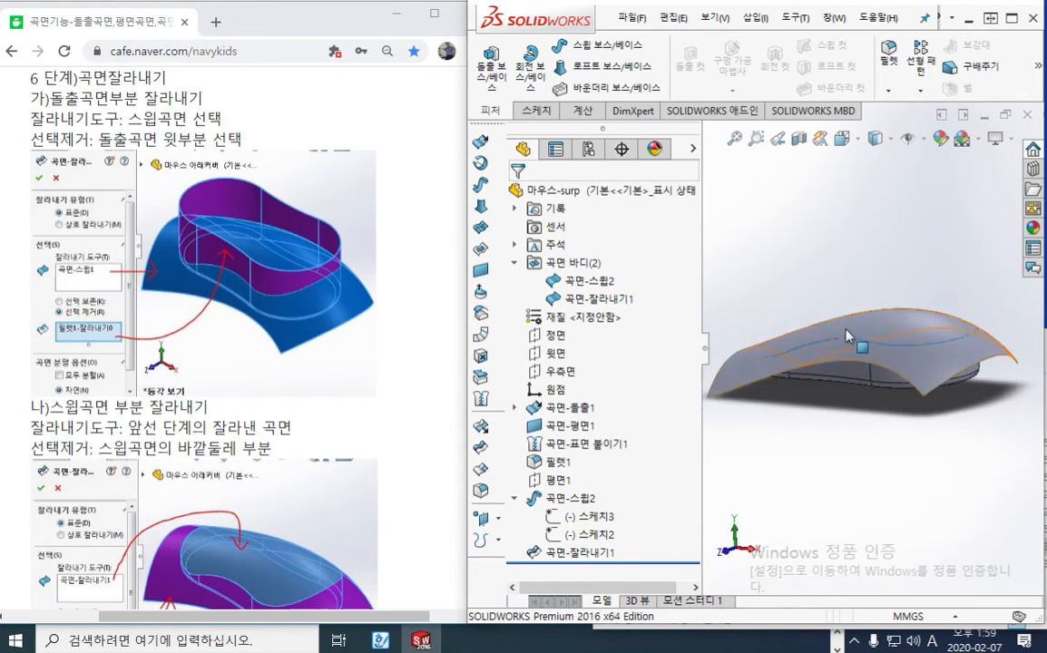
# Switch to the browser tutorial and read the step 6 part 나 instructions for trimming the swept surface
pyautogui.click(394, 387)
pyautogui.scroll(-1, 349, 389)
pyautogui.scroll(-4, 349, 388)
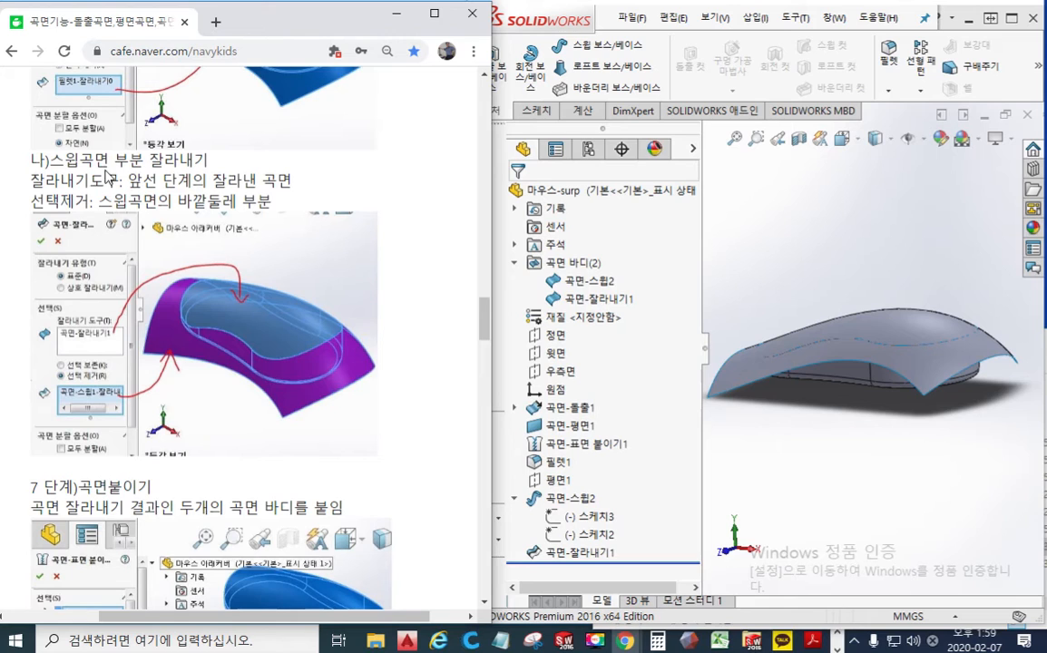
# Switch back to SOLIDWORKS and start a standard surface trim with the trimmed wall body as the trim tool
pyautogui.click(780, 259)
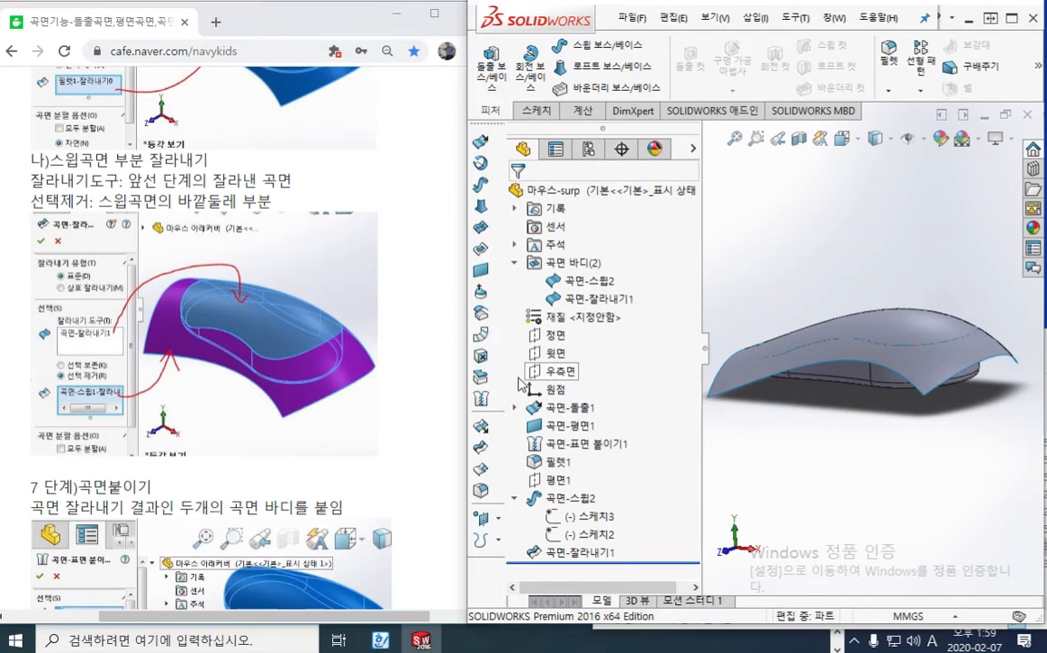
pyautogui.click(481, 447)
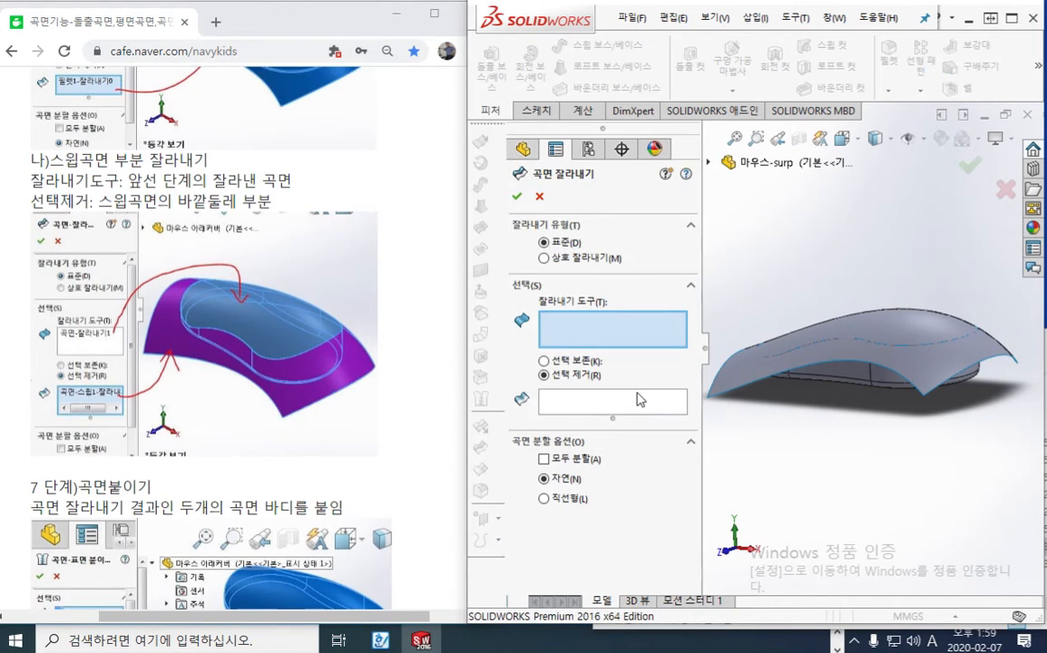
pyautogui.scroll(-1, 806, 411)
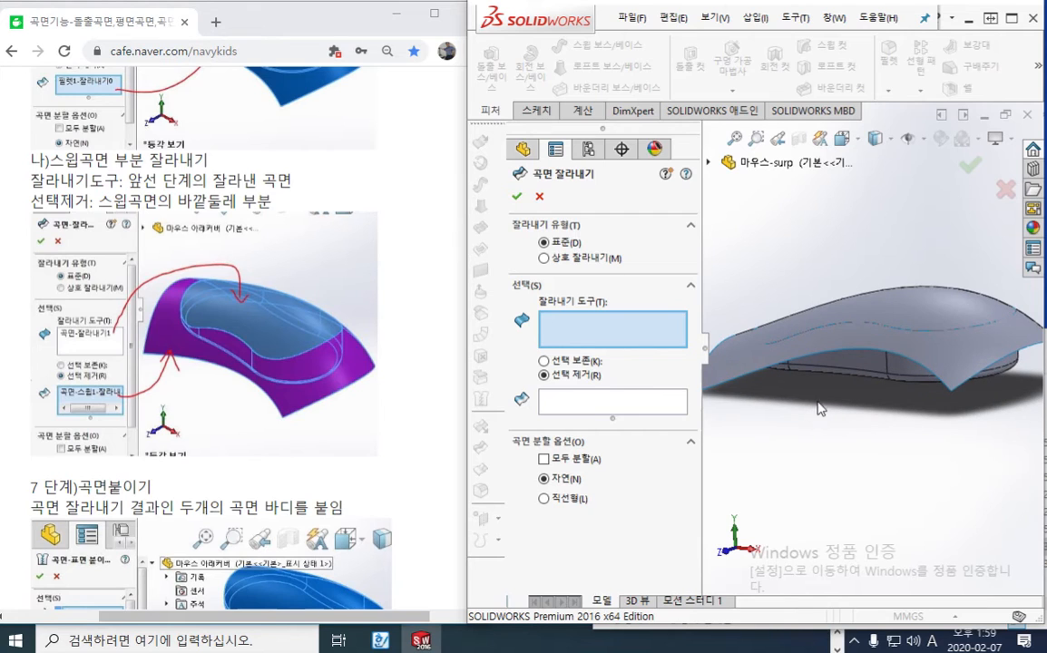
pyautogui.click(853, 367)
pyautogui.moveTo(834, 427)
pyautogui.mouseDown(button='middle')
pyautogui.moveTo(826, 436)
pyautogui.moveTo(824, 412)
pyautogui.mouseUp(button='middle')
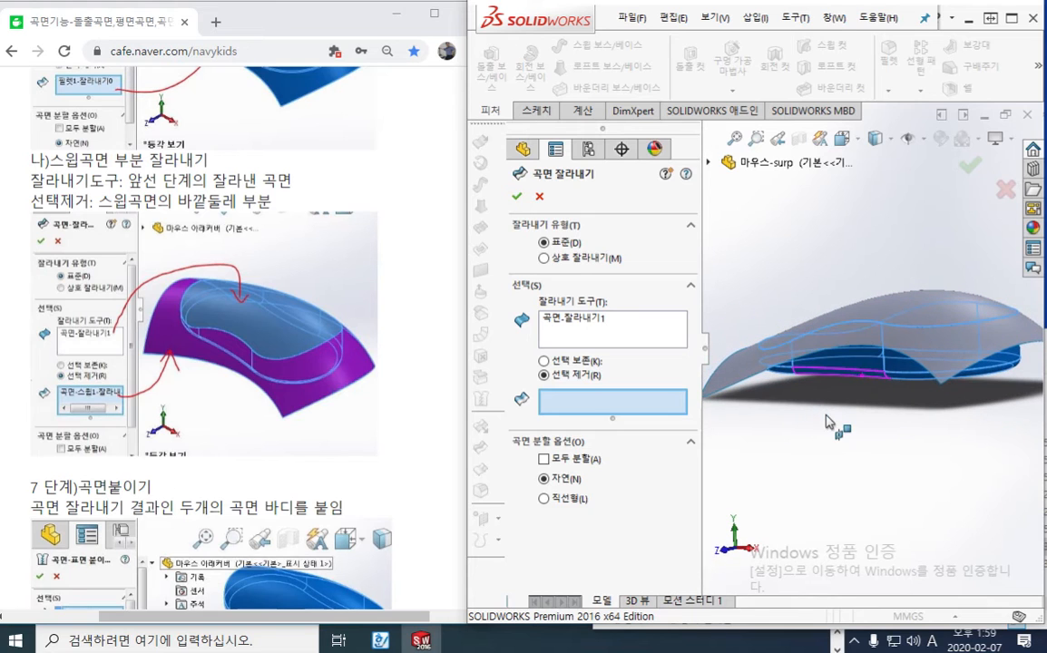
# Mark the wall body as 도구, underline the remove-selections option, point at the swept surface's outer part, and clear the screen pen marks
pyautogui.press('F12')
pyautogui.moveTo(842, 412)
pyautogui.mouseDown()
pyautogui.moveTo(861, 364)
pyautogui.moveTo(869, 384)
pyautogui.mouseUp()
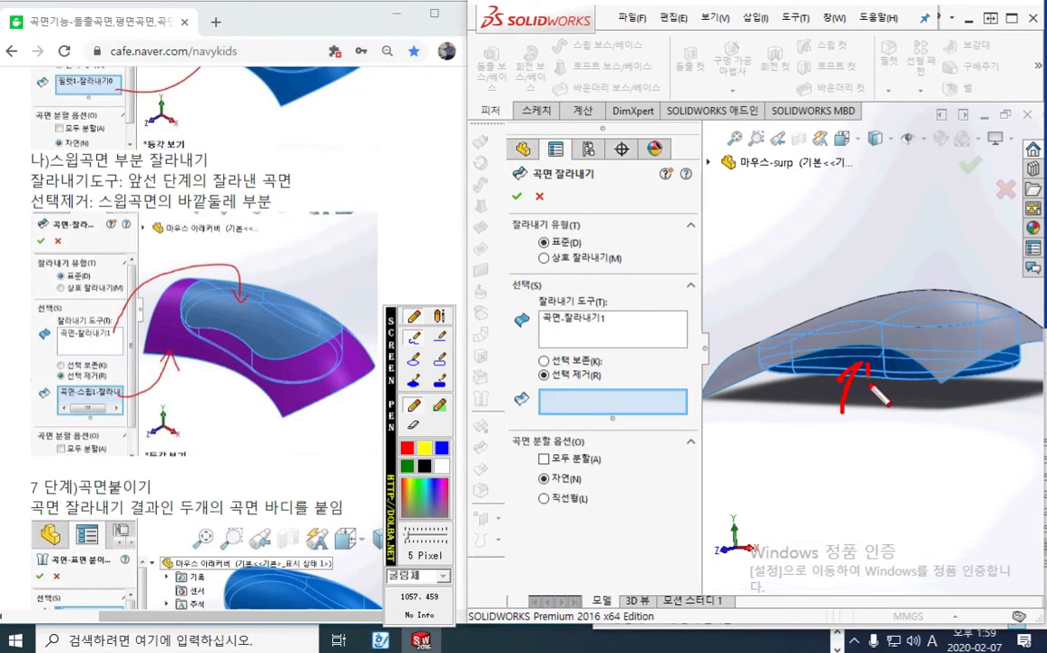
pyautogui.moveTo(820, 424)
pyautogui.mouseDown()
pyautogui.moveTo(848, 452)
pyautogui.moveTo(877, 439)
pyautogui.moveTo(878, 461)
pyautogui.mouseUp()
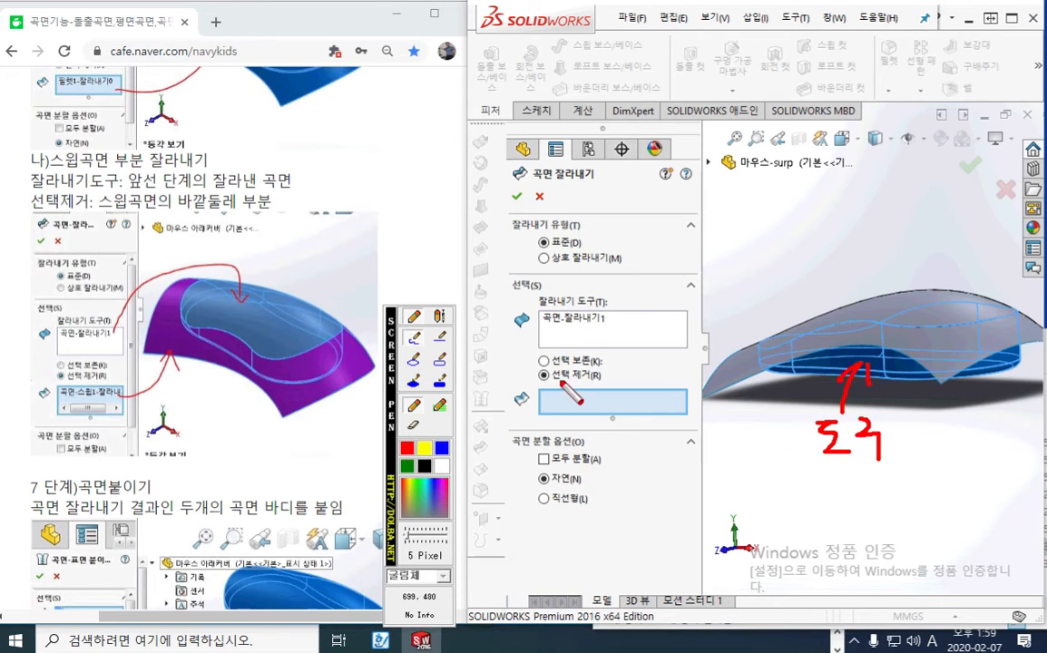
pyautogui.moveTo(538, 383); pyautogui.dragTo(586, 384)
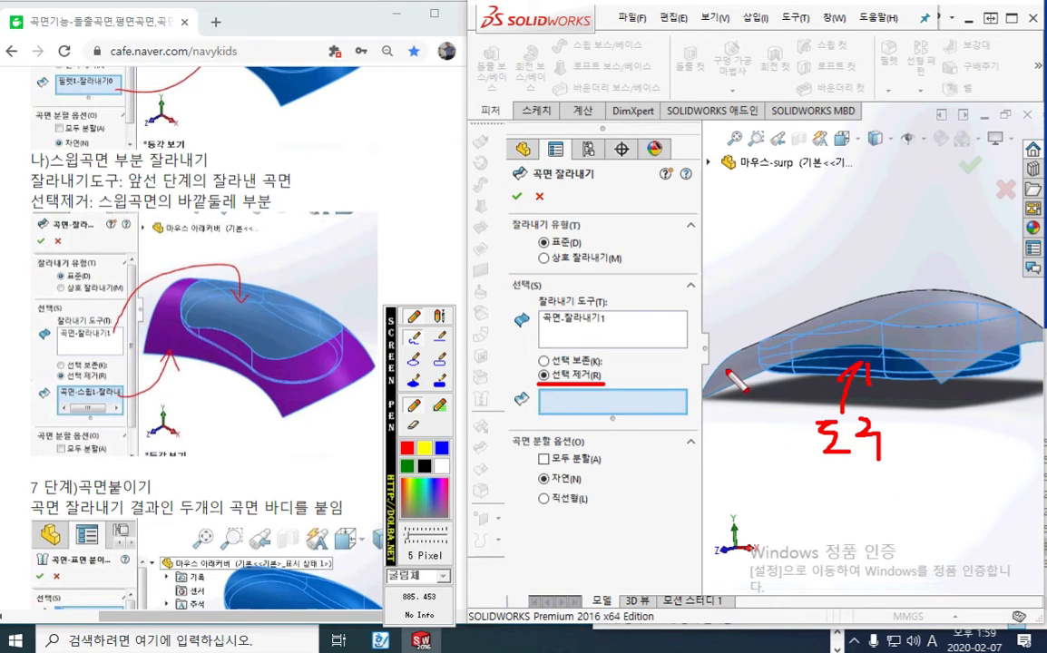
pyautogui.moveTo(719, 332); pyautogui.dragTo(735, 370)
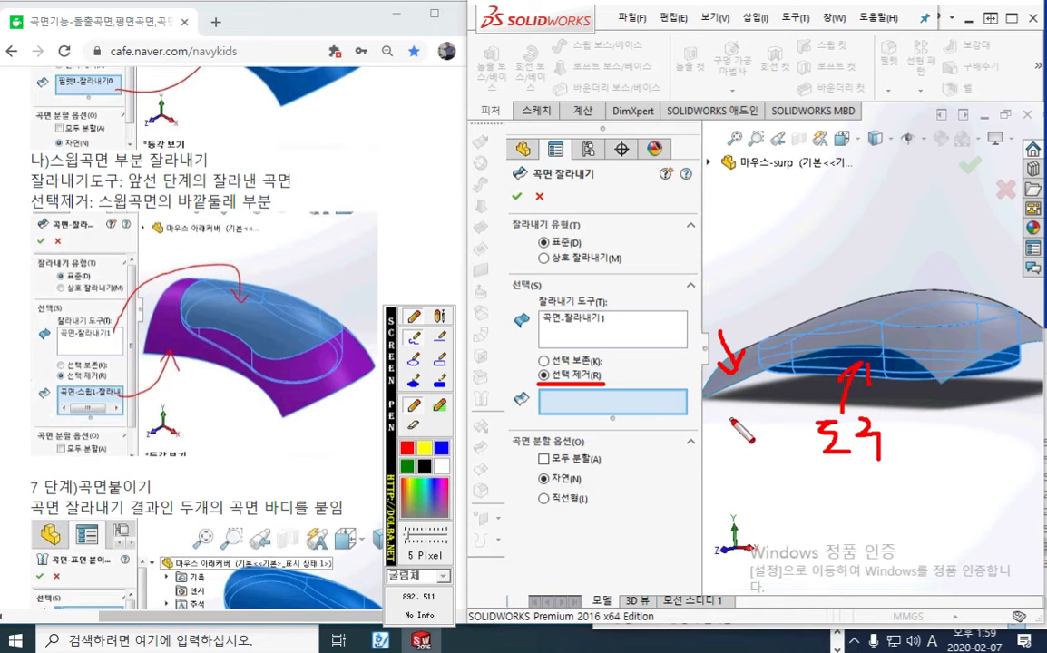
pyautogui.press('Escape')
# Pick the swept surface's outer perimeter as the portion to remove and complete the trim
pyautogui.click(730, 379)
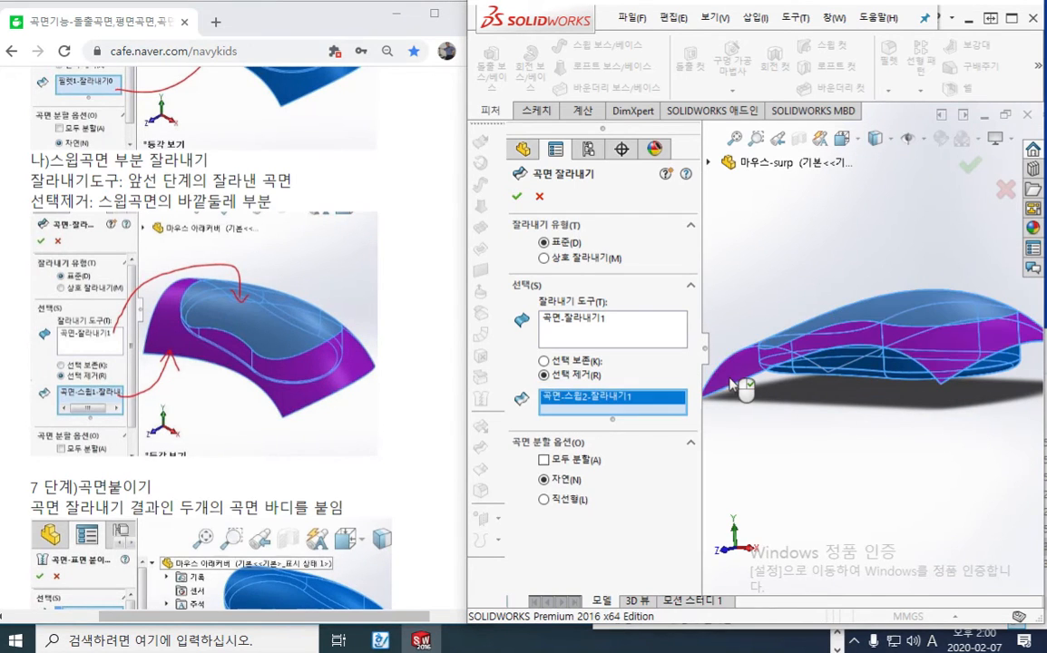
pyautogui.click(810, 456)
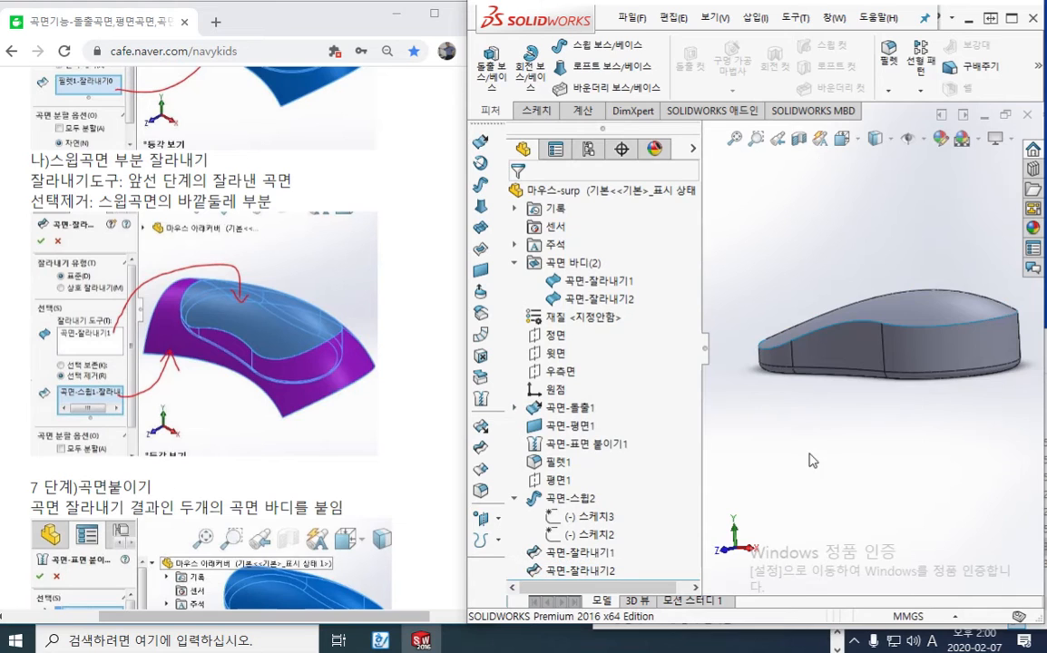
pyautogui.moveTo(864, 410); pyautogui.dragTo(876, 454, button='middle')
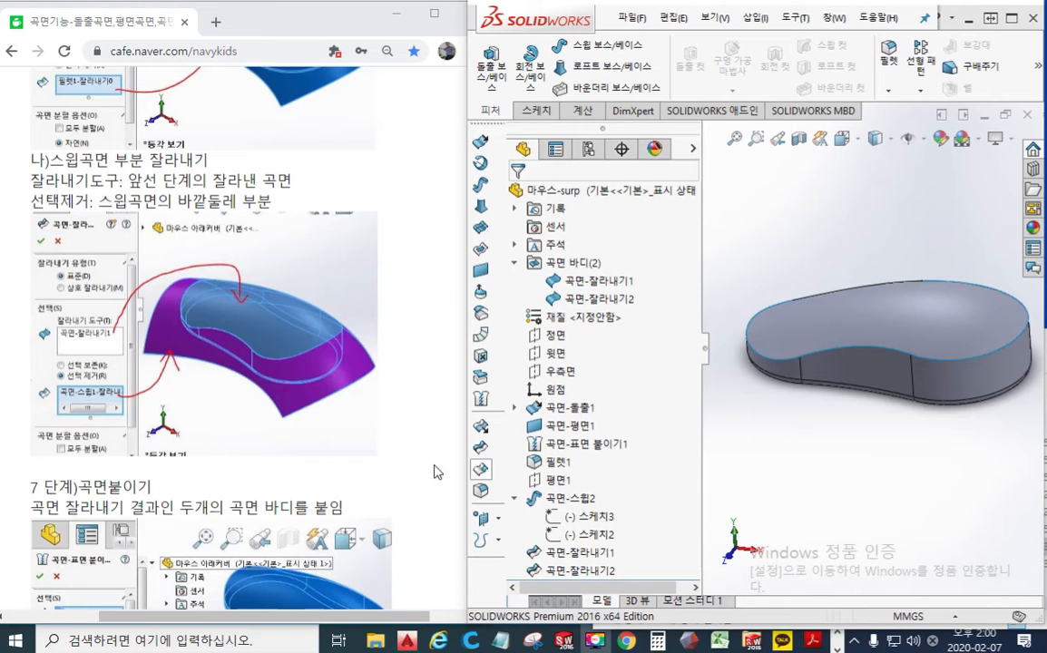
# Read the browser tutorial's step 7 on knitting surfaces, and highlight the two trimmed surface bodies in SOLIDWORKS to examine their extents
pyautogui.click(407, 395)
pyautogui.scroll(-5, 407, 394)
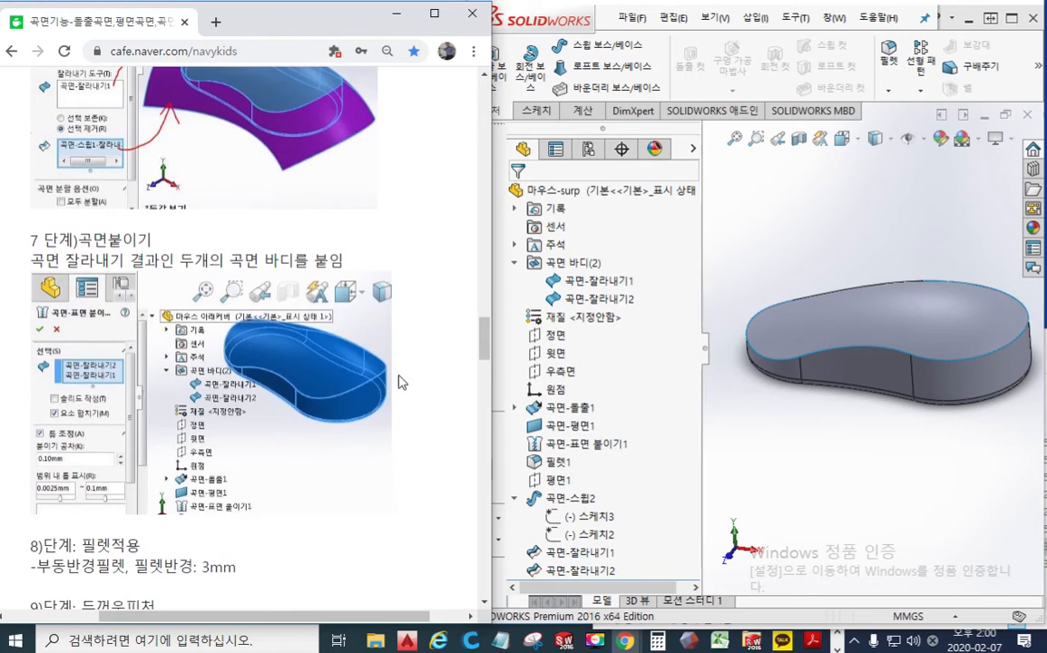
pyautogui.click(766, 290)
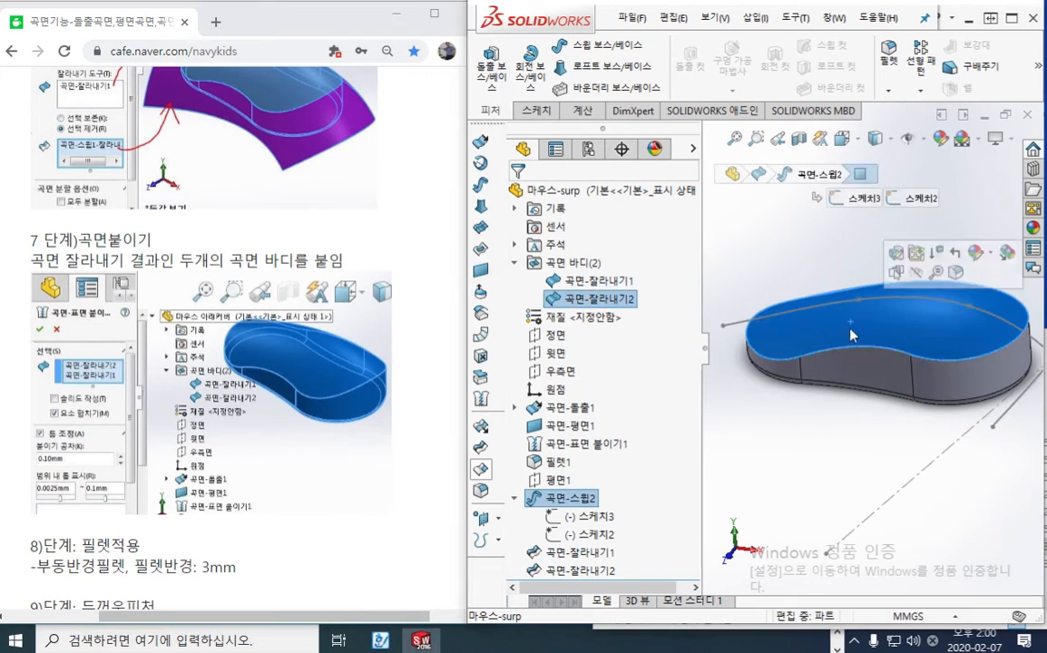
pyautogui.click(867, 376)
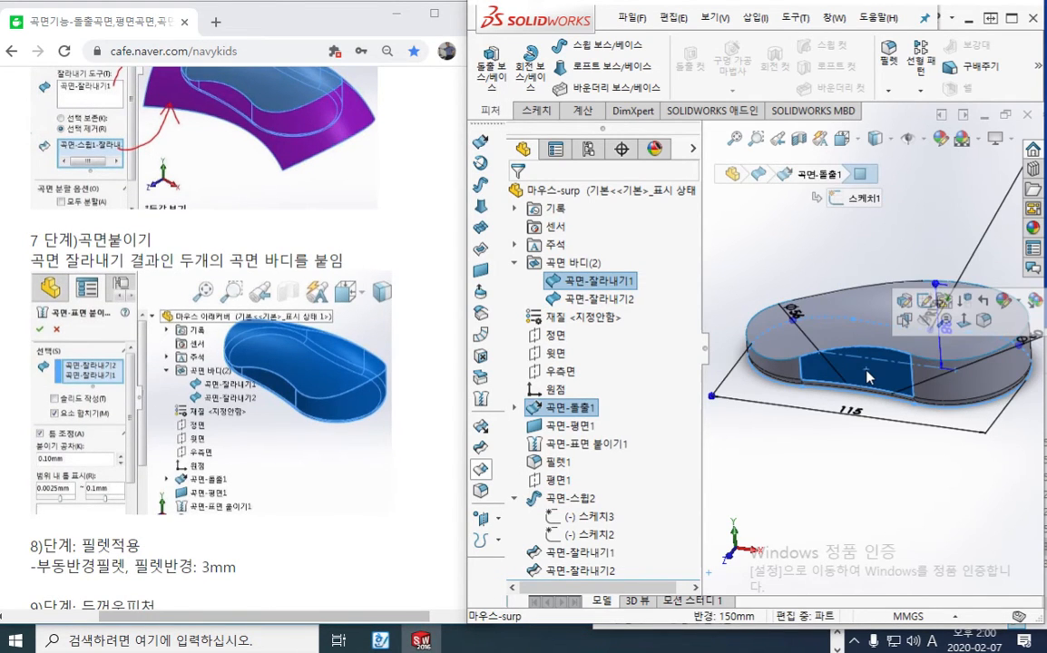
pyautogui.click(787, 364)
pyautogui.click(788, 373)
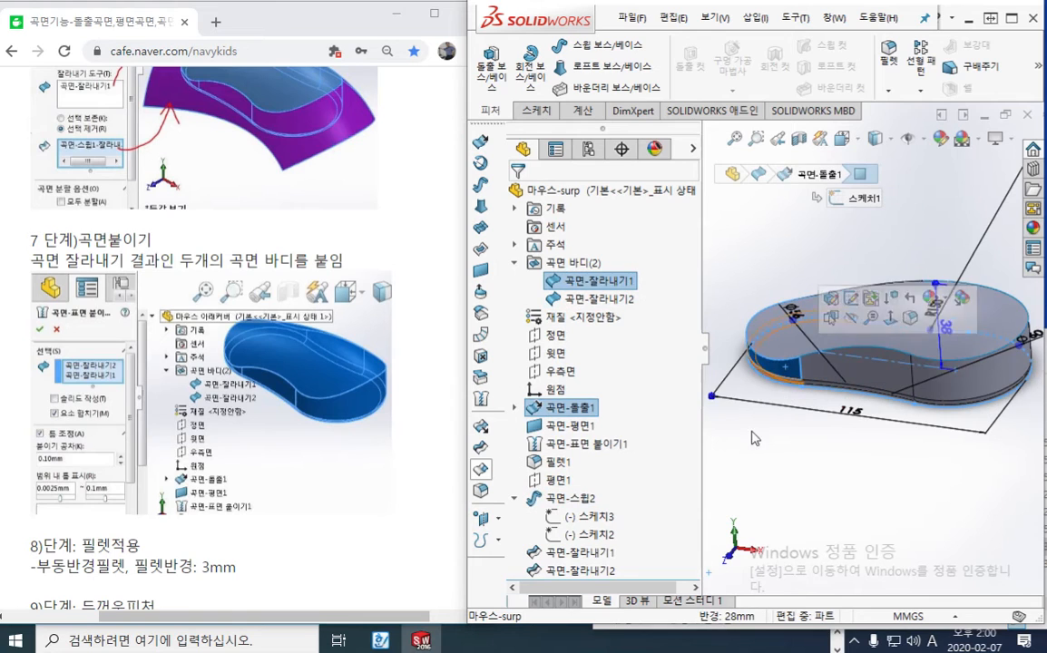
pyautogui.click(784, 493)
pyautogui.click(609, 283)
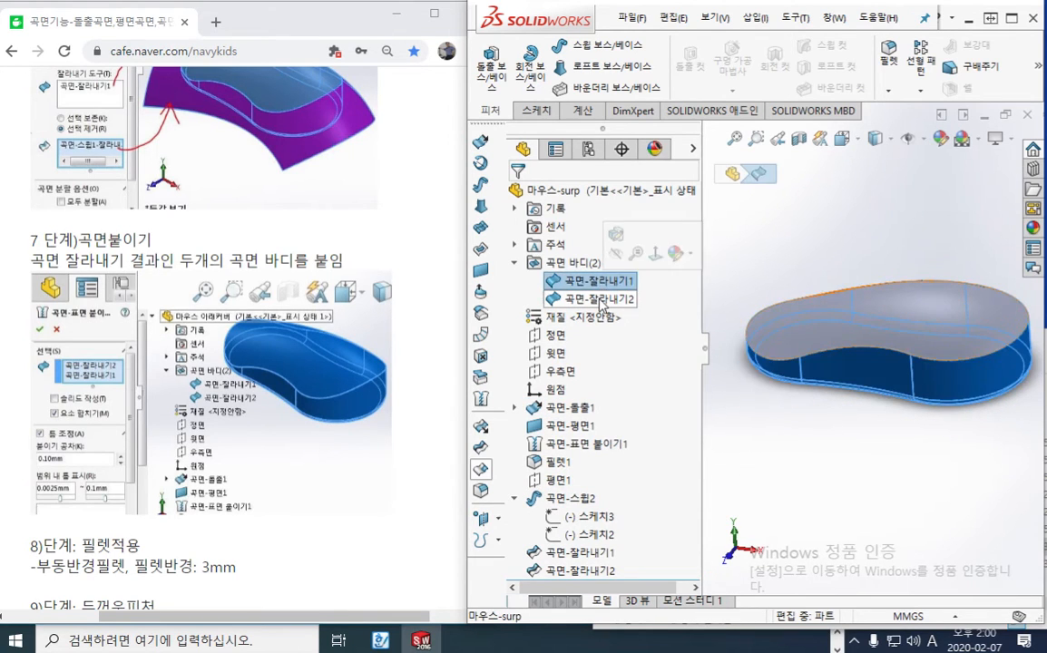
pyautogui.click(600, 303)
pyautogui.click(586, 286)
pyautogui.click(585, 301)
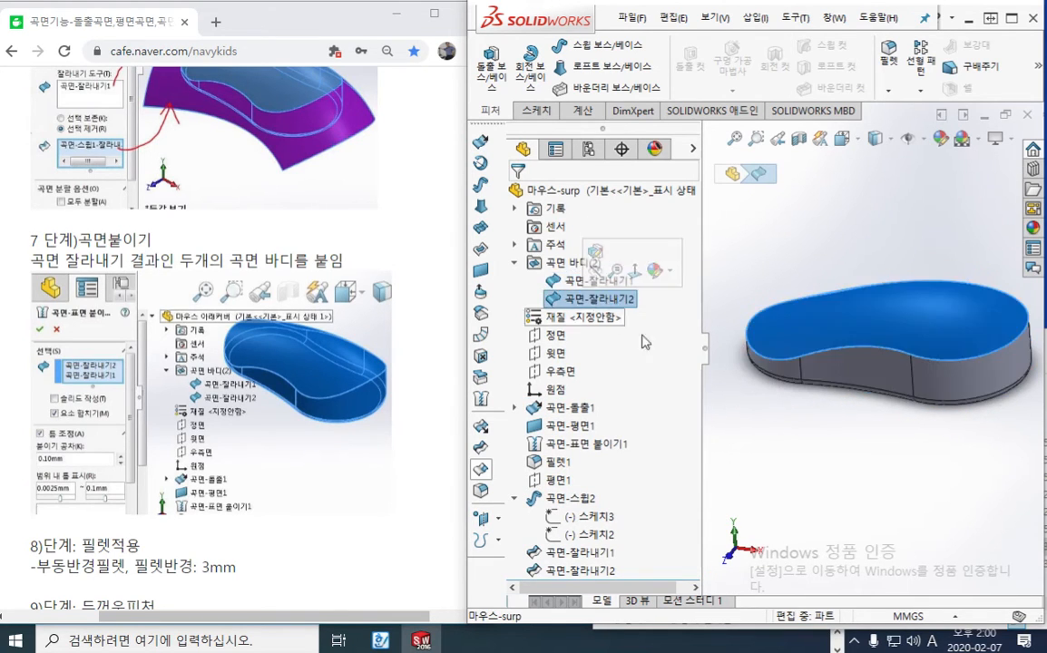
# Circle the Knit Surface tool with the screen pen and clear the mark
pyautogui.press('F12')
pyautogui.moveTo(501, 408)
pyautogui.mouseDown()
pyautogui.moveTo(477, 416)
pyautogui.moveTo(501, 399)
pyautogui.moveTo(495, 414)
pyautogui.mouseUp()
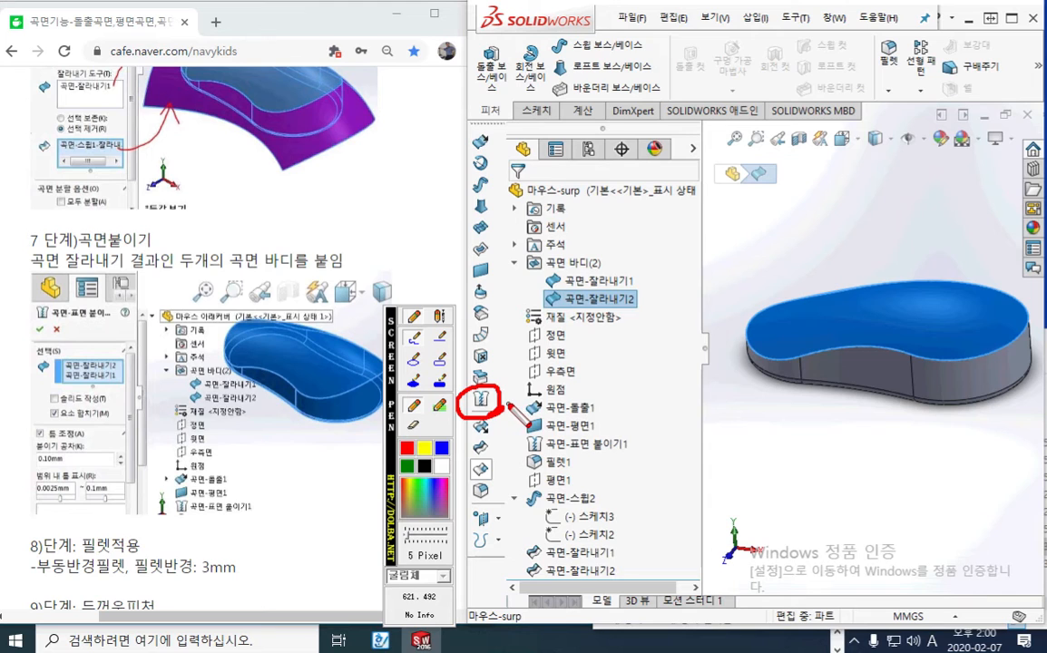
pyautogui.press('F12')
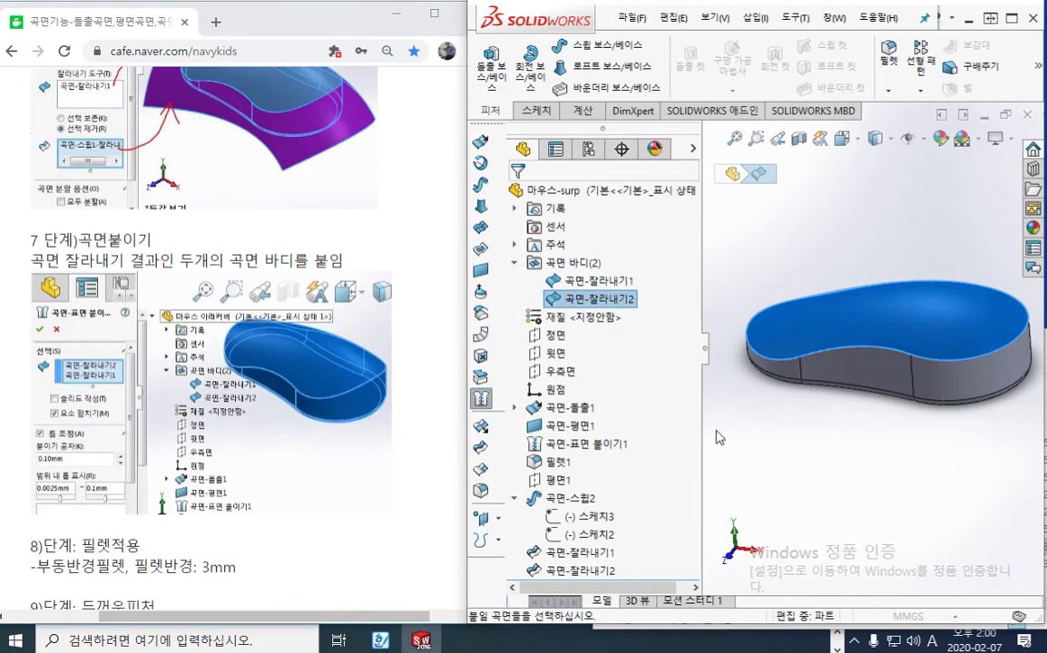
# Knit the two trimmed surface bodies into one surface with 요소 합치기 (merge entities) enabled and a knitting tolerance of 0.10 mm
pyautogui.click(481, 400)
pyautogui.click(853, 370)
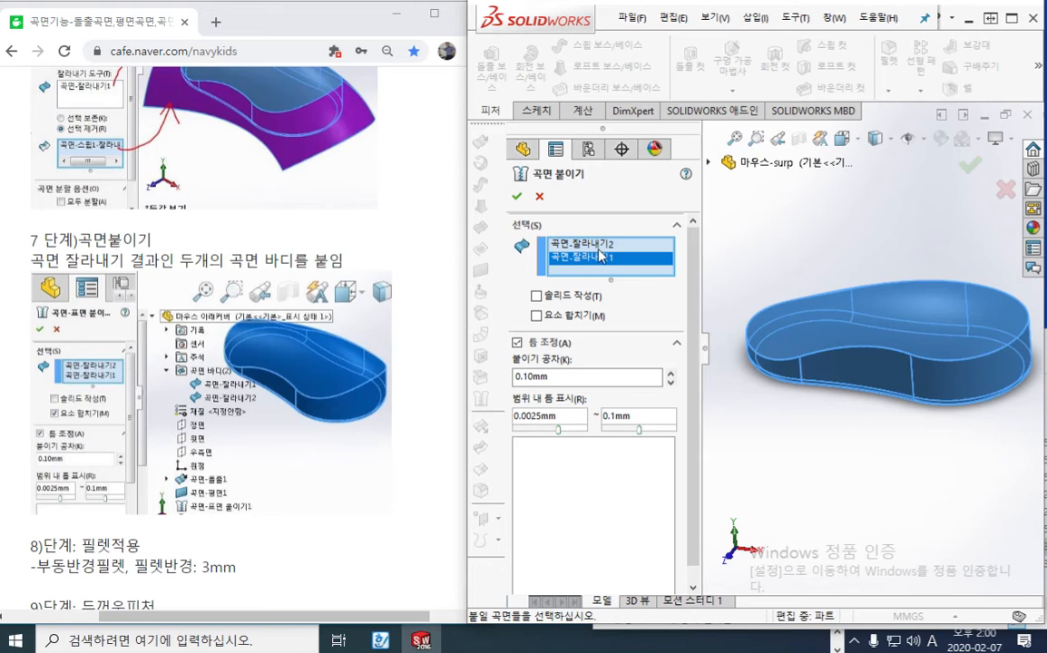
pyautogui.click(536, 318)
pyautogui.moveTo(568, 378); pyautogui.dragTo(464, 376)
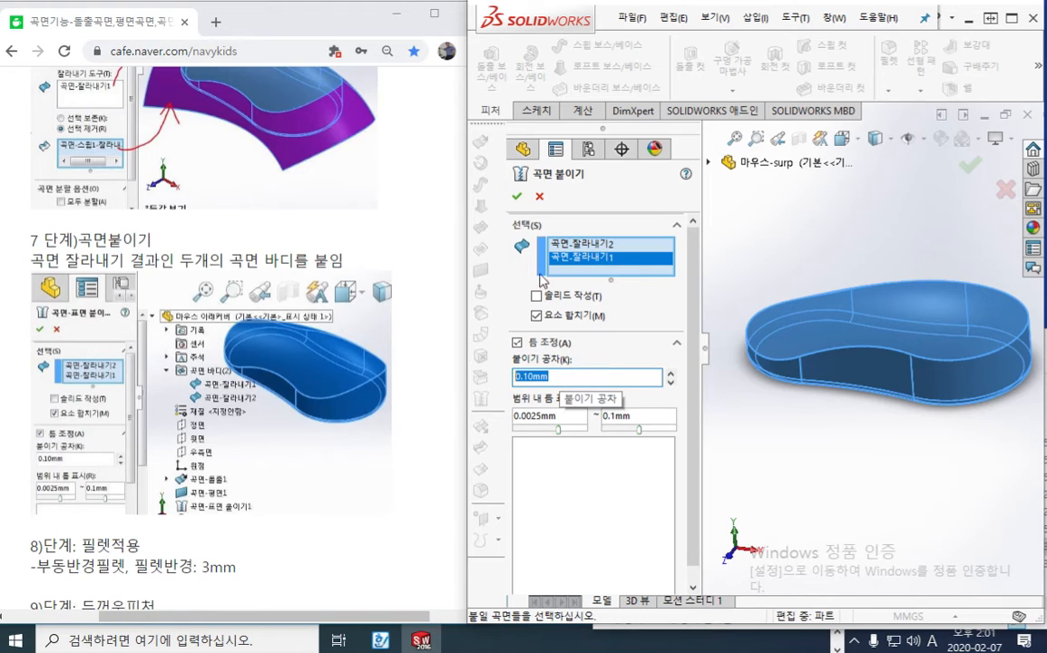
pyautogui.click(516, 197)
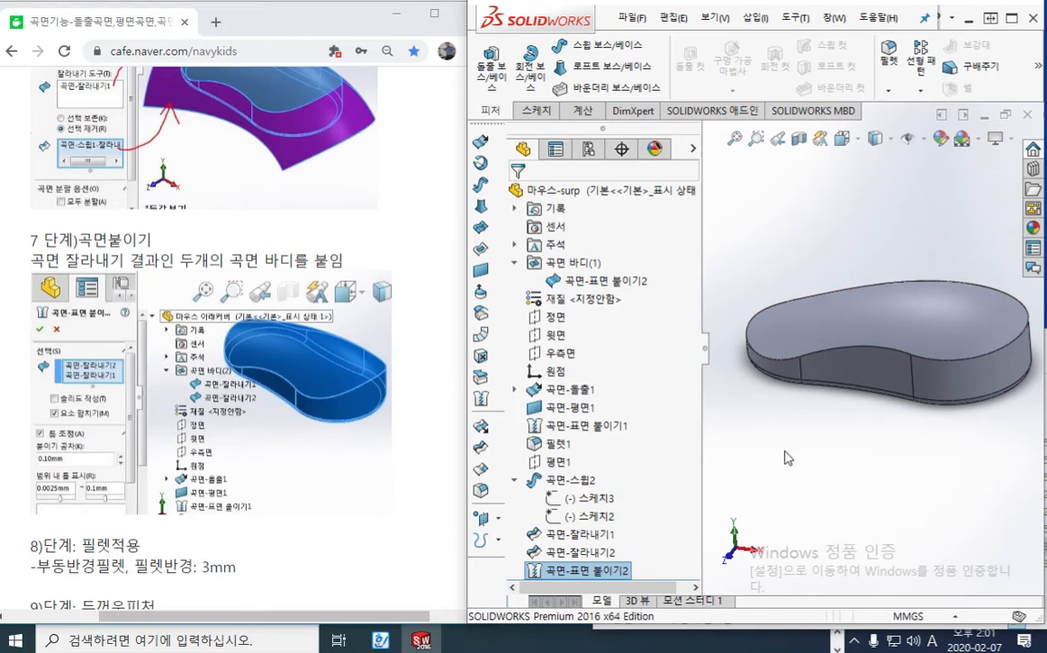
# Highlight the knitted surface body, mark the tutorial's 3 mm fillet instruction and the body's upper edge with the screen pen, and clear the marks
pyautogui.moveTo(832, 389); pyautogui.dragTo(876, 359, button='middle')
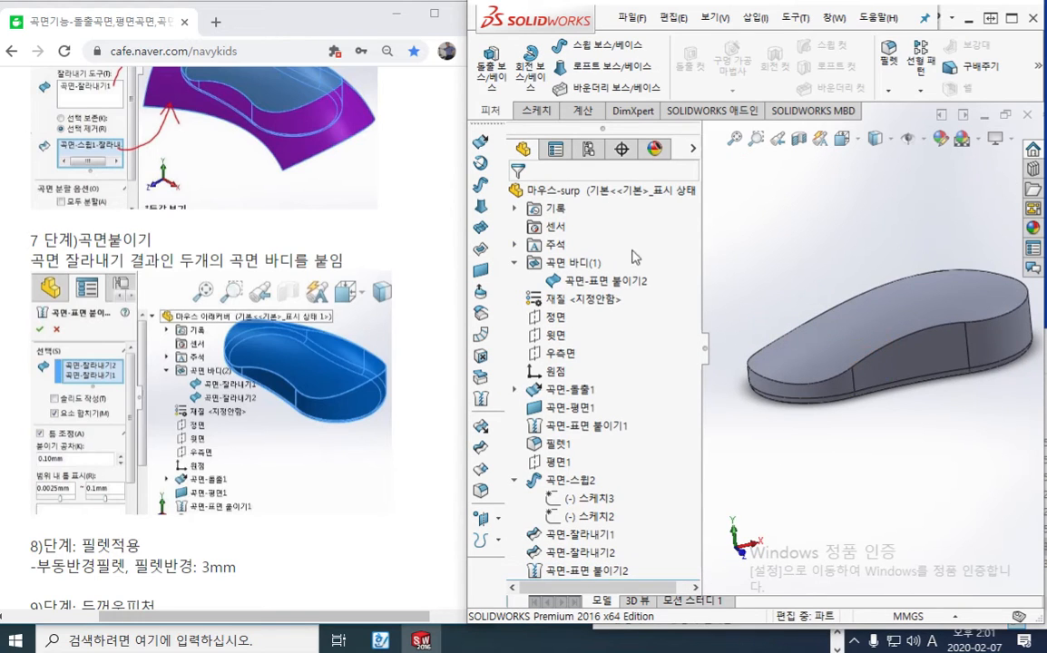
pyautogui.click(617, 283)
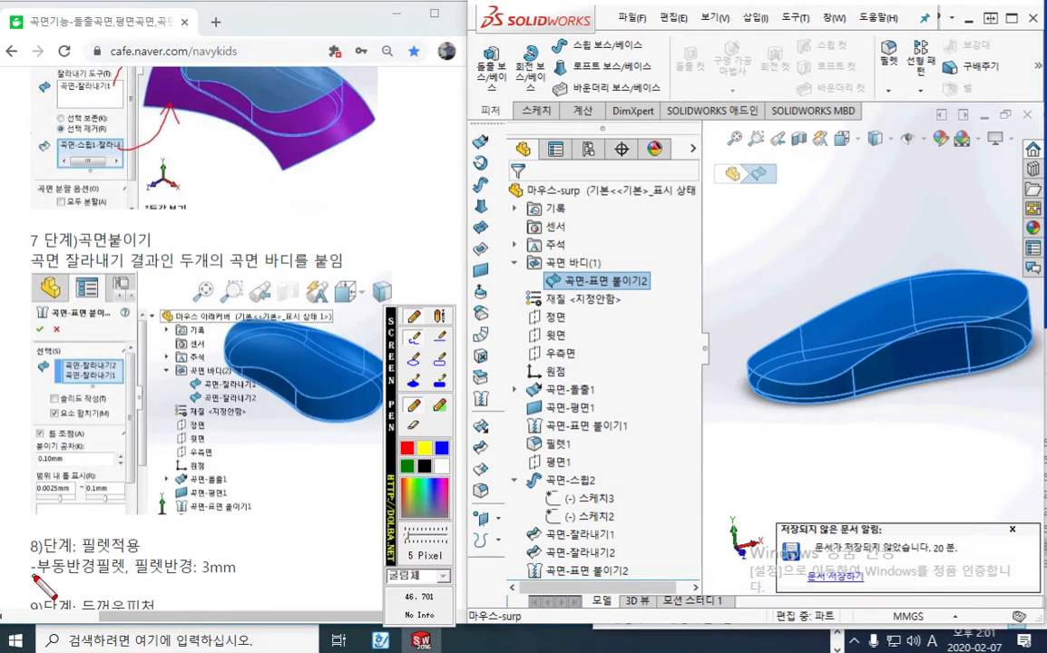
pyautogui.moveTo(31, 576); pyautogui.dragTo(250, 585)
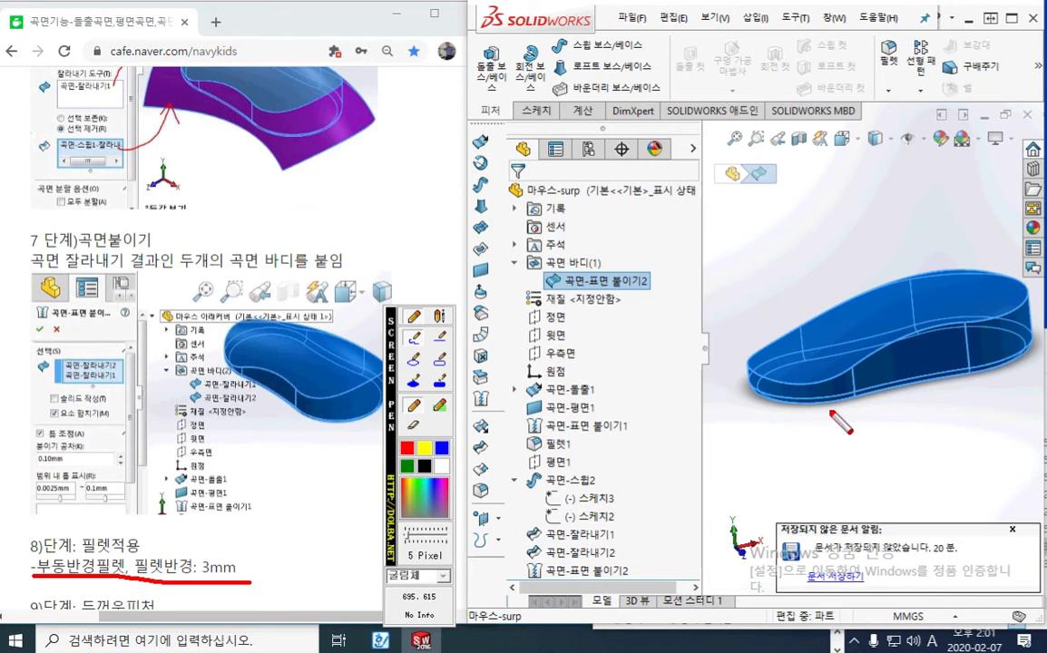
pyautogui.moveTo(748, 358)
pyautogui.mouseDown()
pyautogui.moveTo(777, 380)
pyautogui.moveTo(839, 377)
pyautogui.mouseUp()
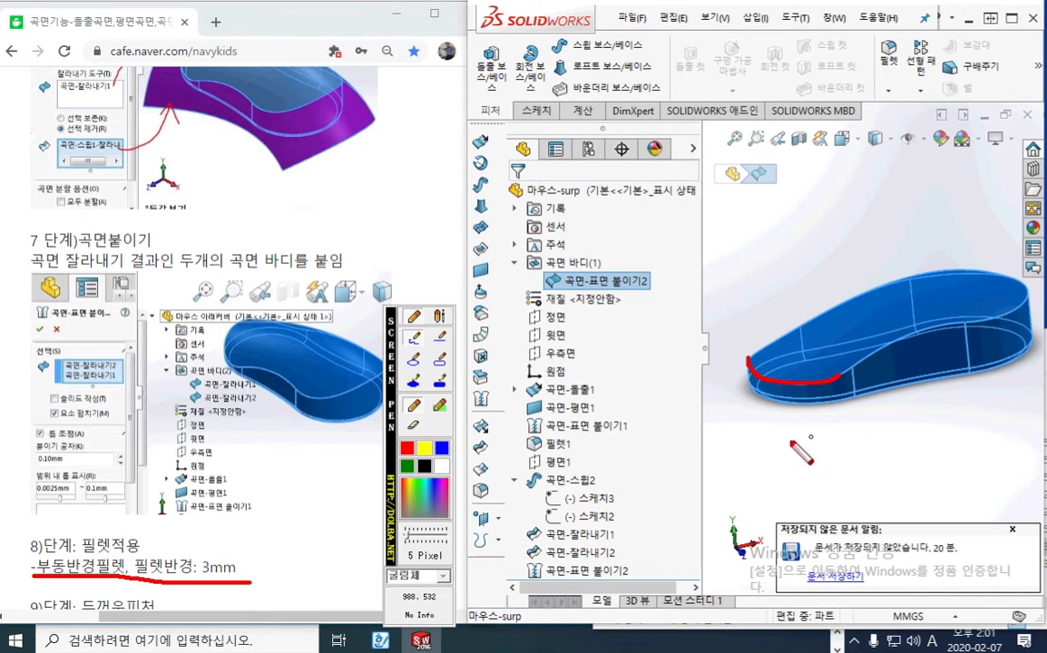
pyautogui.press('Escape')
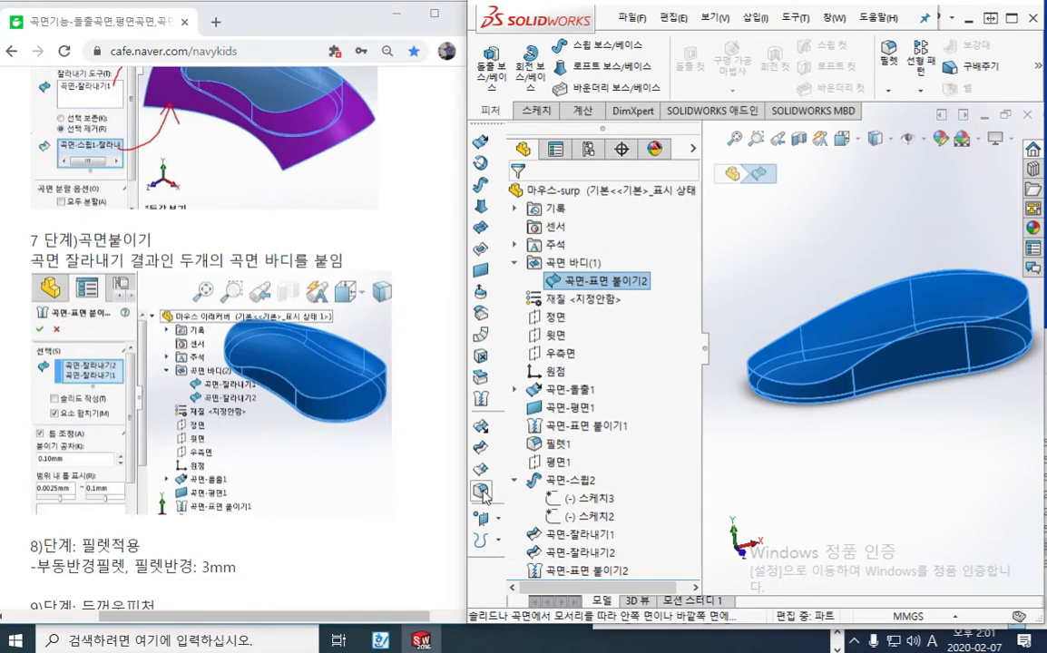
# Fillet the mouse body's upper perimeter edge with a constant 3 mm radius and tangent propagation
pyautogui.click(482, 492)
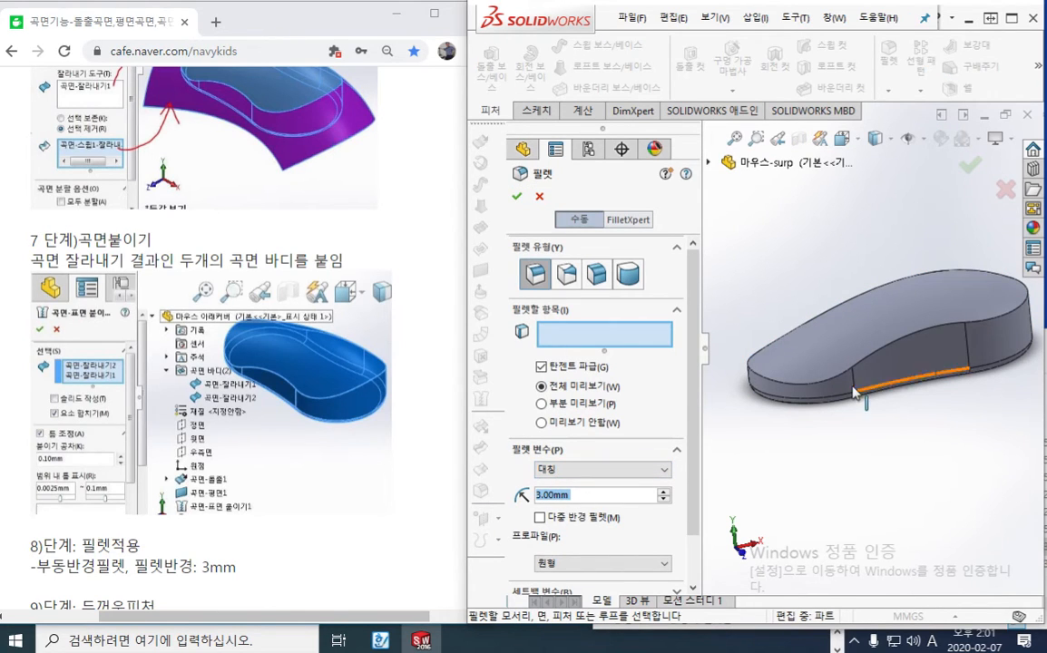
pyautogui.click(802, 388)
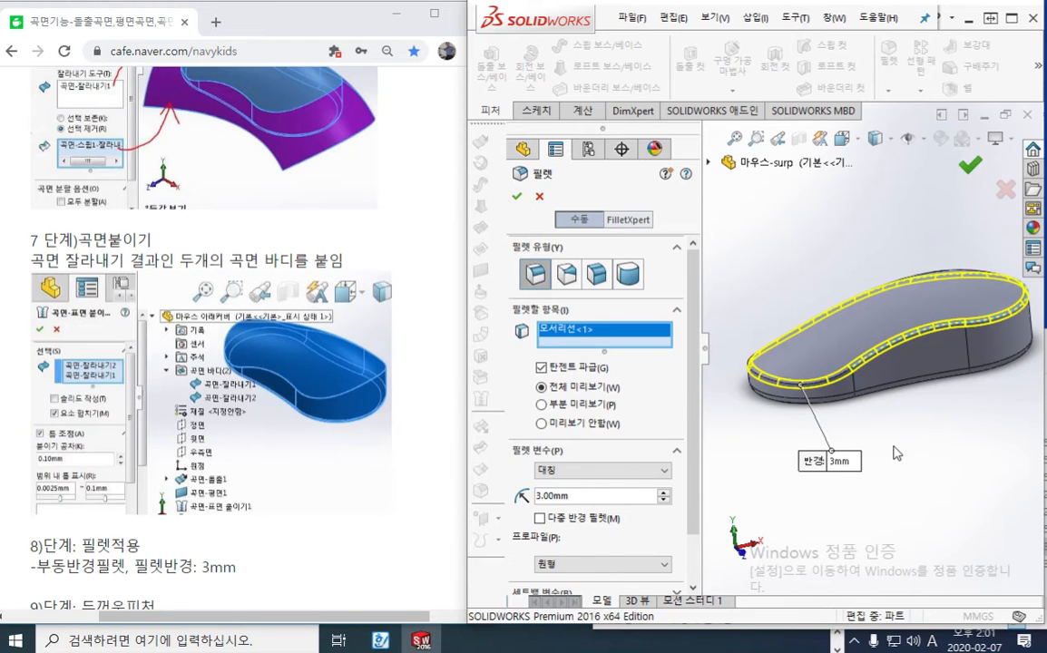
pyautogui.press('Return')
# Read the browser tutorial's step 9 on adding the 두꺼운 피처 (Thicken) command
pyautogui.click(450, 470)
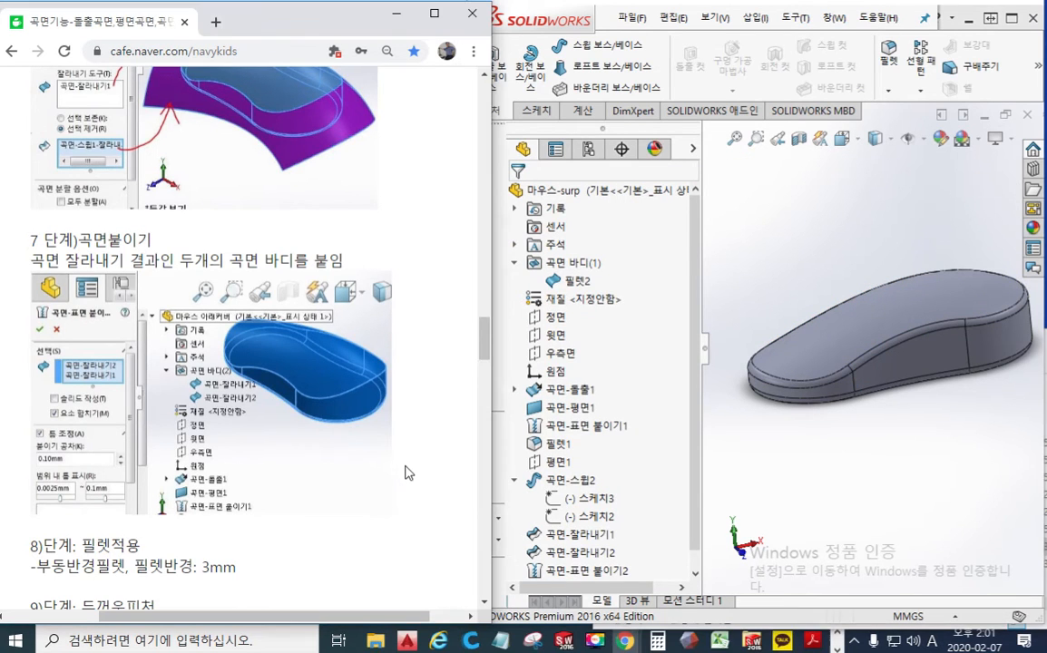
pyautogui.scroll(-5, 426, 474)
pyautogui.scroll(-2, 407, 475)
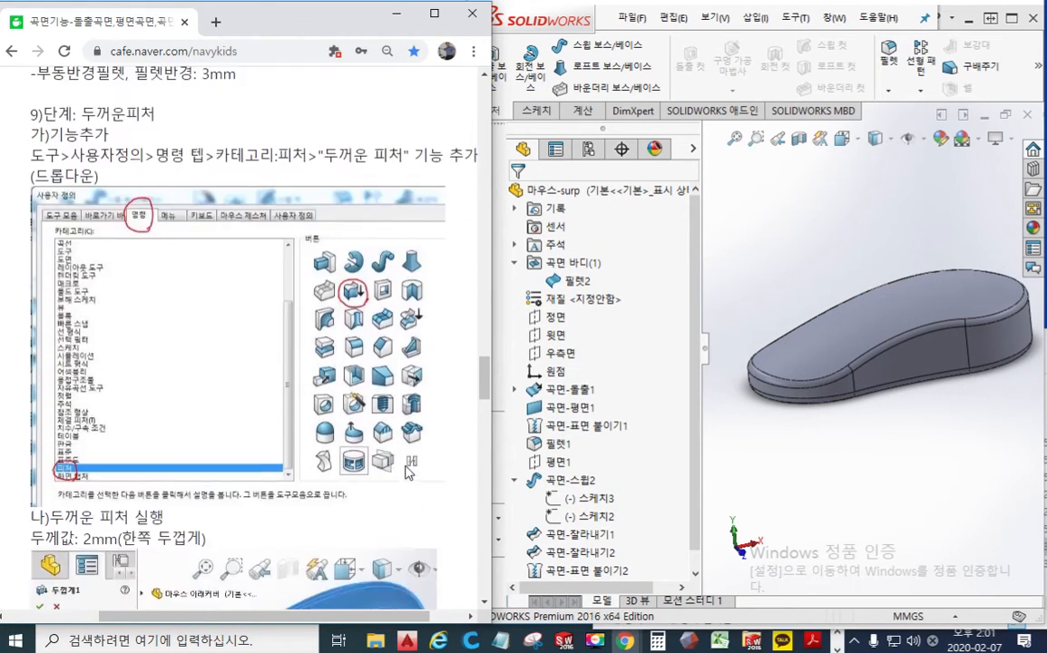
pyautogui.scroll(2, 407, 475)
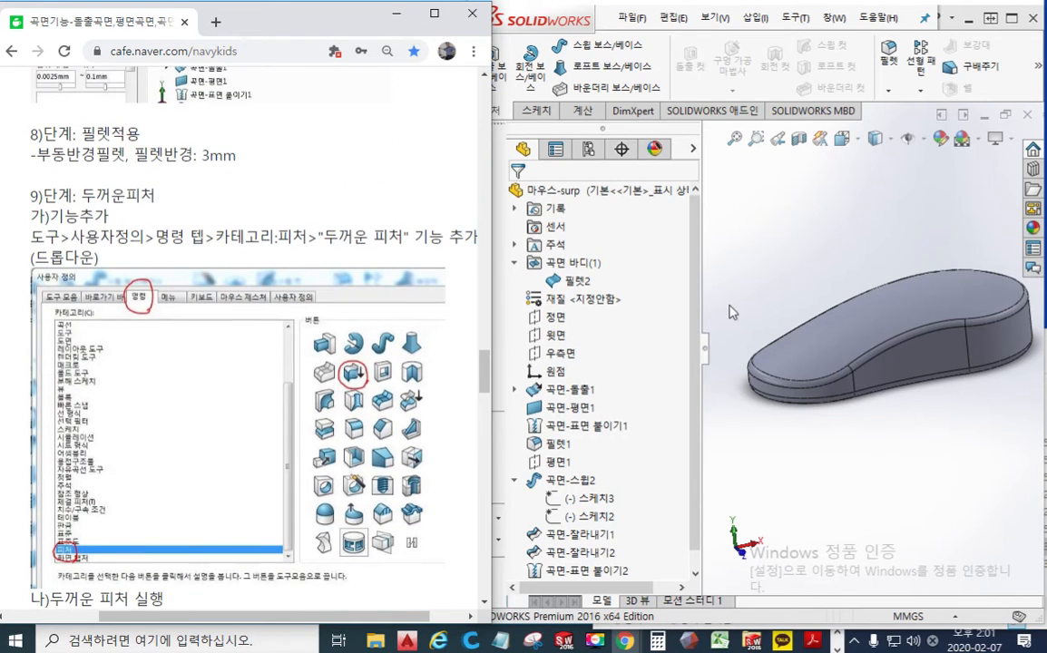
# Examine the inside of the filleted surface body in a temporary section view, and leave the section view
pyautogui.click(754, 265)
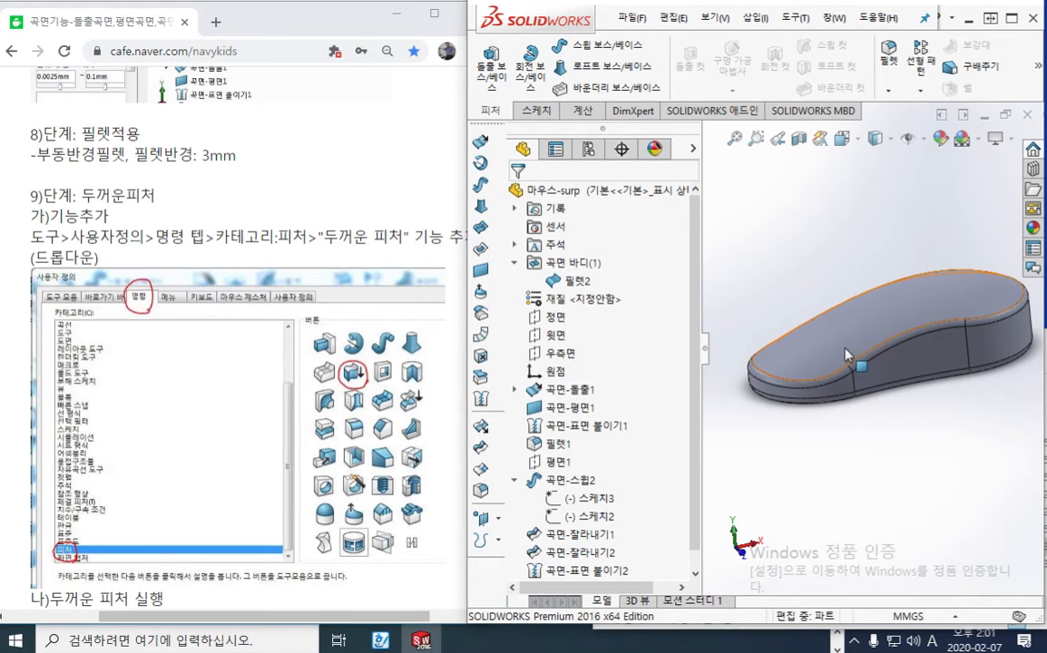
pyautogui.click(799, 139)
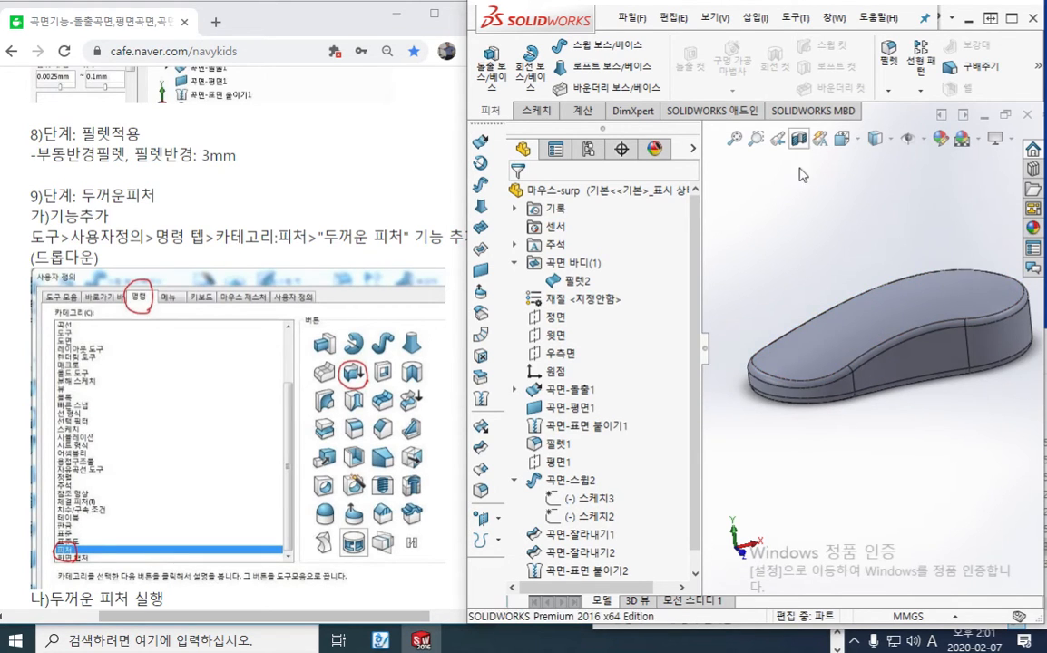
pyautogui.moveTo(827, 454); pyautogui.dragTo(728, 413, button='middle')
pyautogui.click(1005, 189)
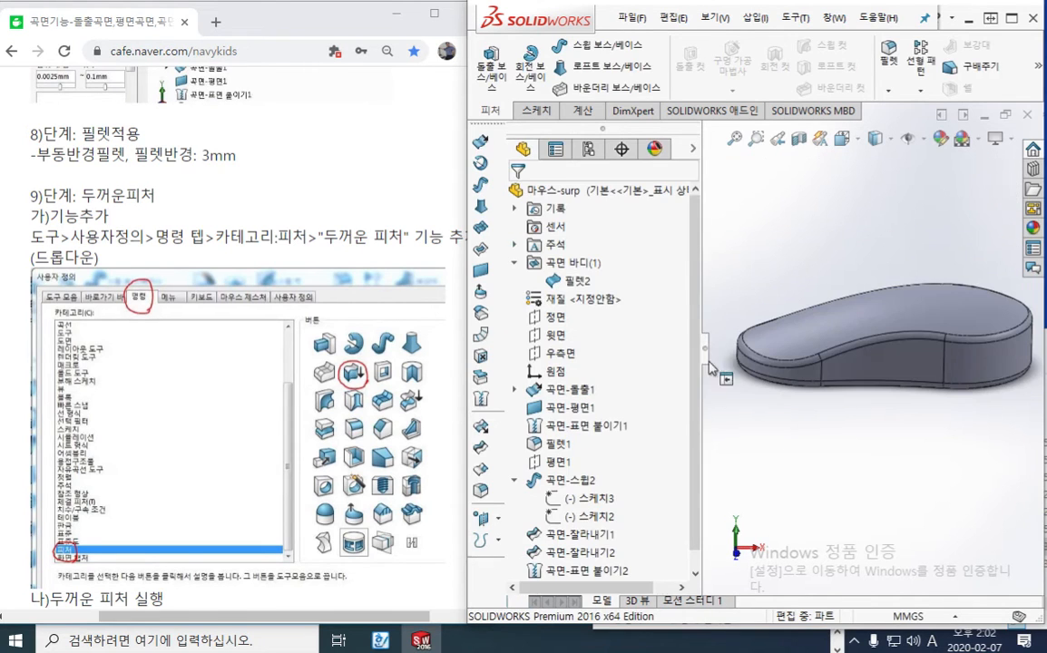
# Underline the tutorial's customization path for 두꺼운 피처, circle its icon, point toward the SOLIDWORKS feature commands, and clear the marks
pyautogui.moveTo(82, 206); pyautogui.dragTo(156, 206)
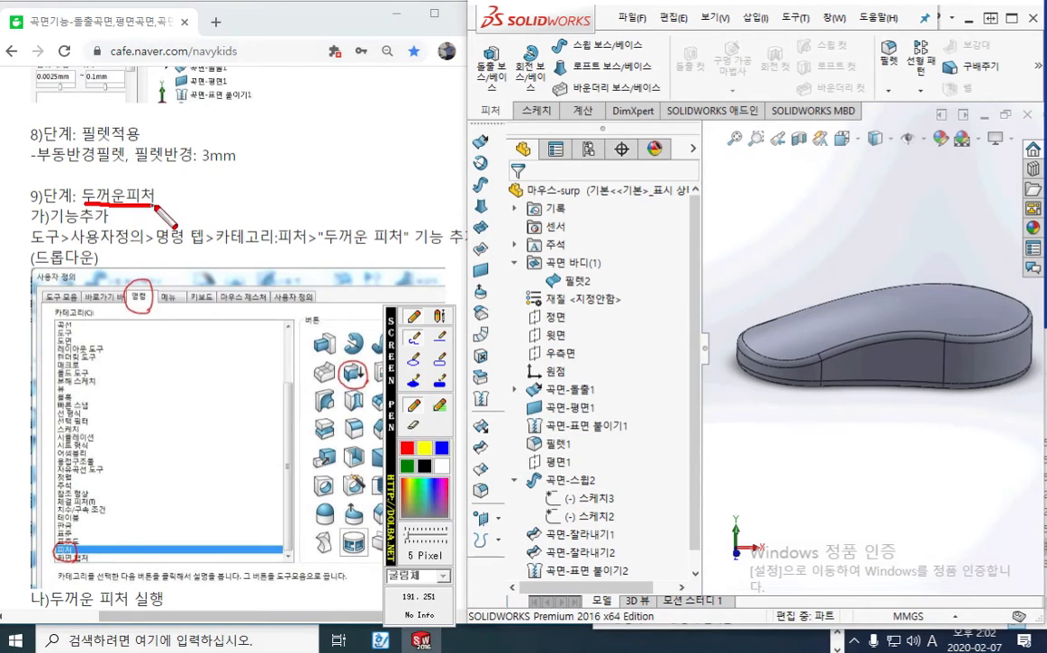
pyautogui.moveTo(392, 385); pyautogui.dragTo(537, 378)
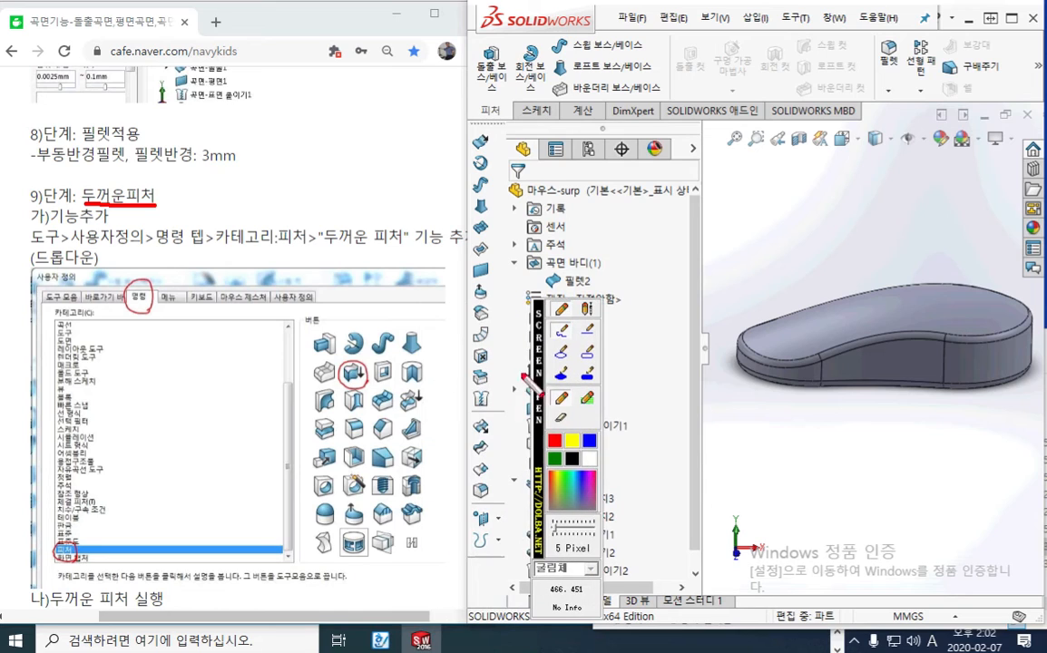
pyautogui.moveTo(28, 245); pyautogui.dragTo(413, 245)
pyautogui.moveTo(363, 354)
pyautogui.mouseDown()
pyautogui.moveTo(341, 359)
pyautogui.moveTo(343, 380)
pyautogui.moveTo(372, 388)
pyautogui.moveTo(561, 177)
pyautogui.moveTo(858, 104)
pyautogui.moveTo(1005, 92)
pyautogui.mouseUp()
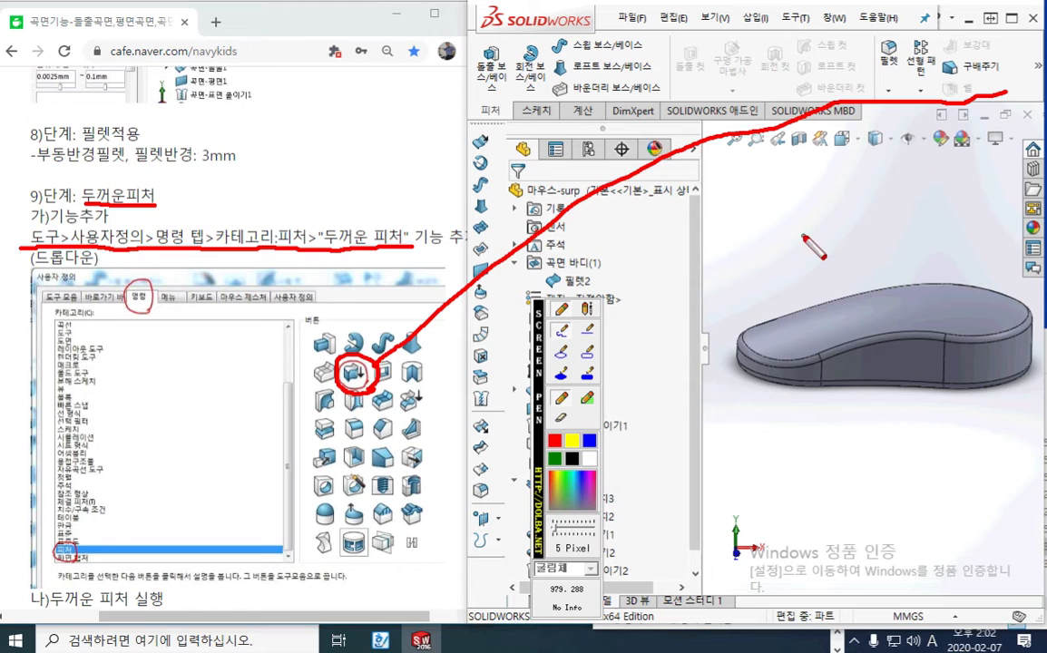
pyautogui.press('Escape')
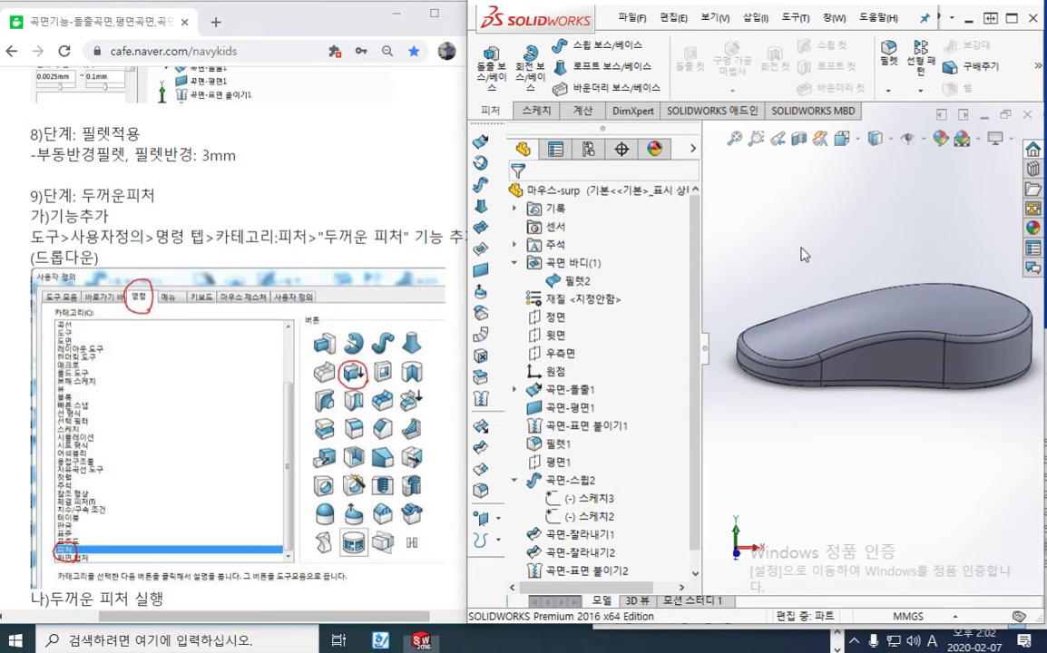
# Add the 두꺼운 피처 (Thicken) command from the 피처 category to the feature commands, close the customization, and check the hidden commands for it
pyautogui.click(795, 18)
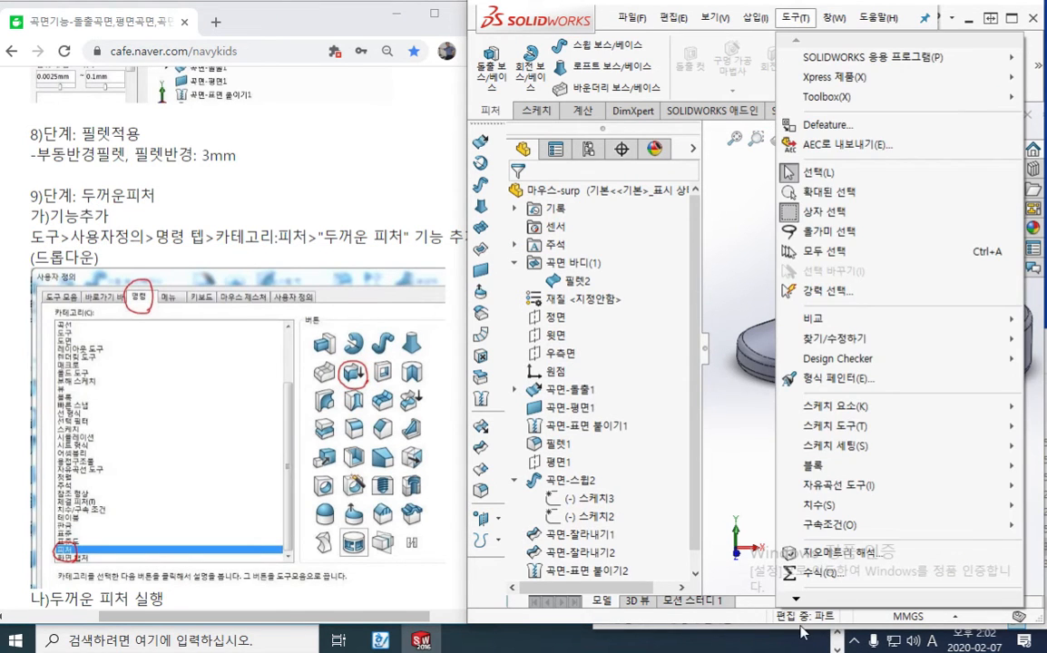
pyautogui.moveTo(796, 600)
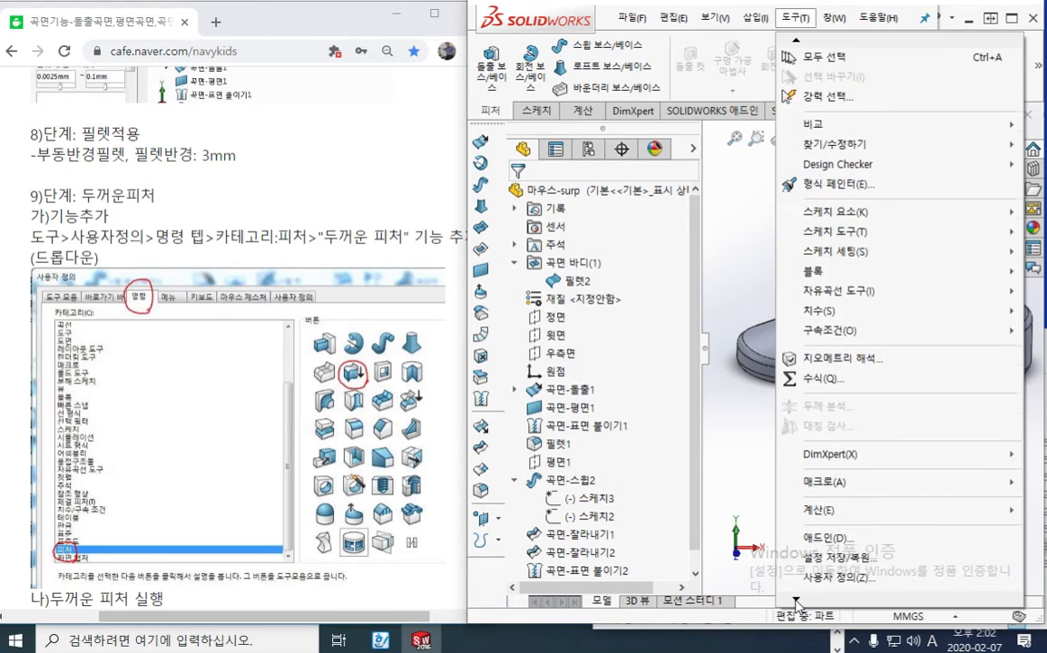
pyautogui.click(821, 466)
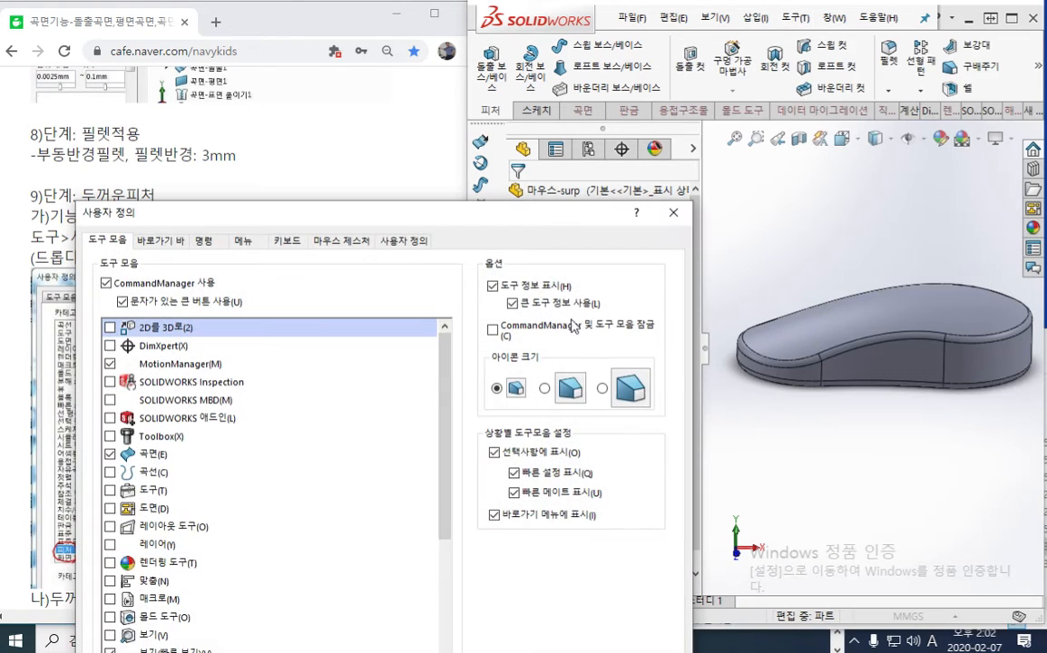
pyautogui.moveTo(272, 214); pyautogui.dragTo(246, 23)
pyautogui.click(169, 43)
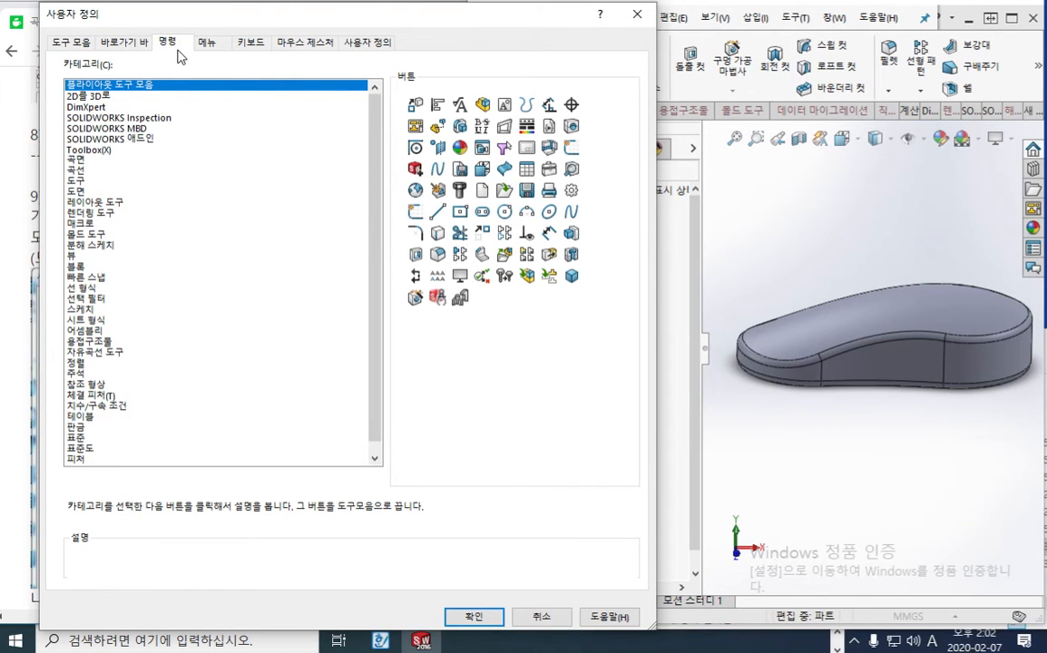
pyautogui.click(78, 459)
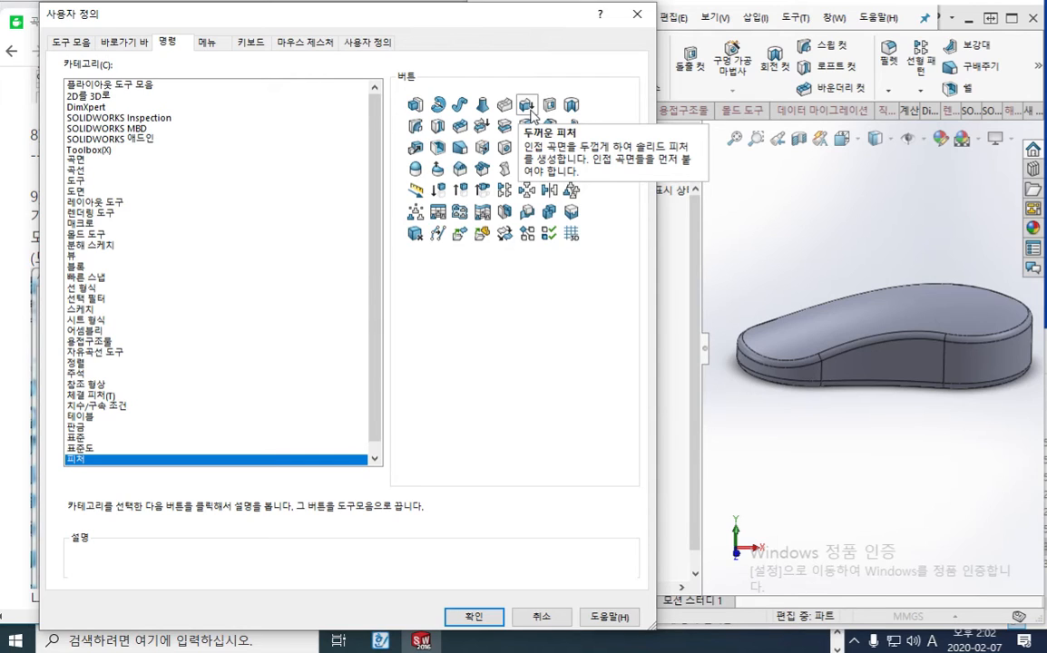
pyautogui.moveTo(527, 107)
pyautogui.mouseDown()
pyautogui.moveTo(635, 114)
pyautogui.moveTo(893, 91)
pyautogui.moveTo(924, 56)
pyautogui.moveTo(1025, 75)
pyautogui.moveTo(925, 72)
pyautogui.moveTo(970, 100)
pyautogui.mouseUp()
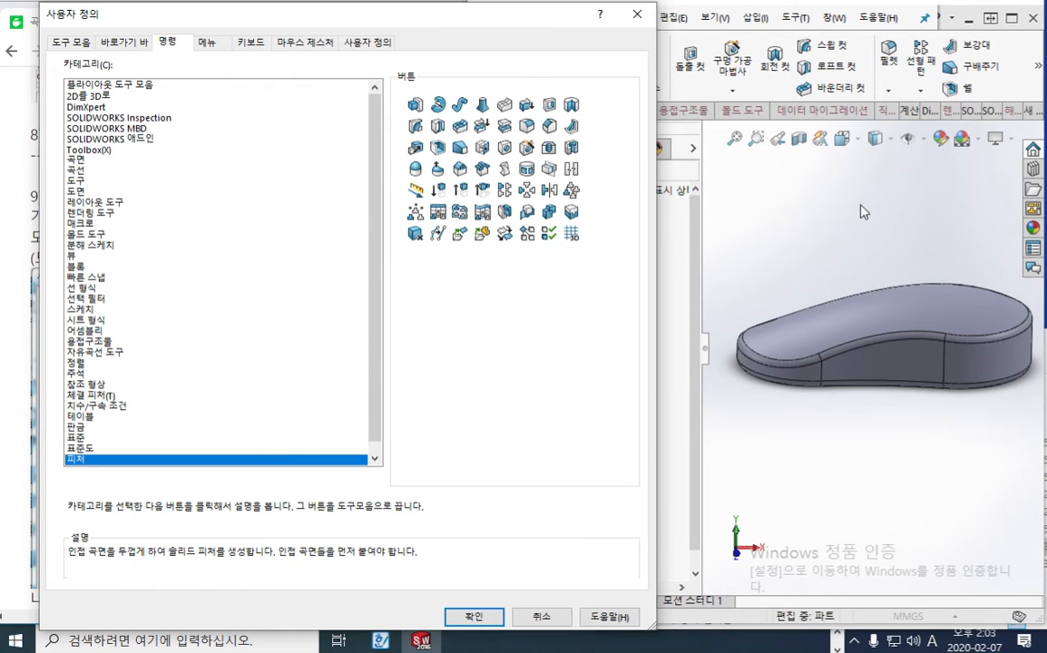
pyautogui.click(627, 23)
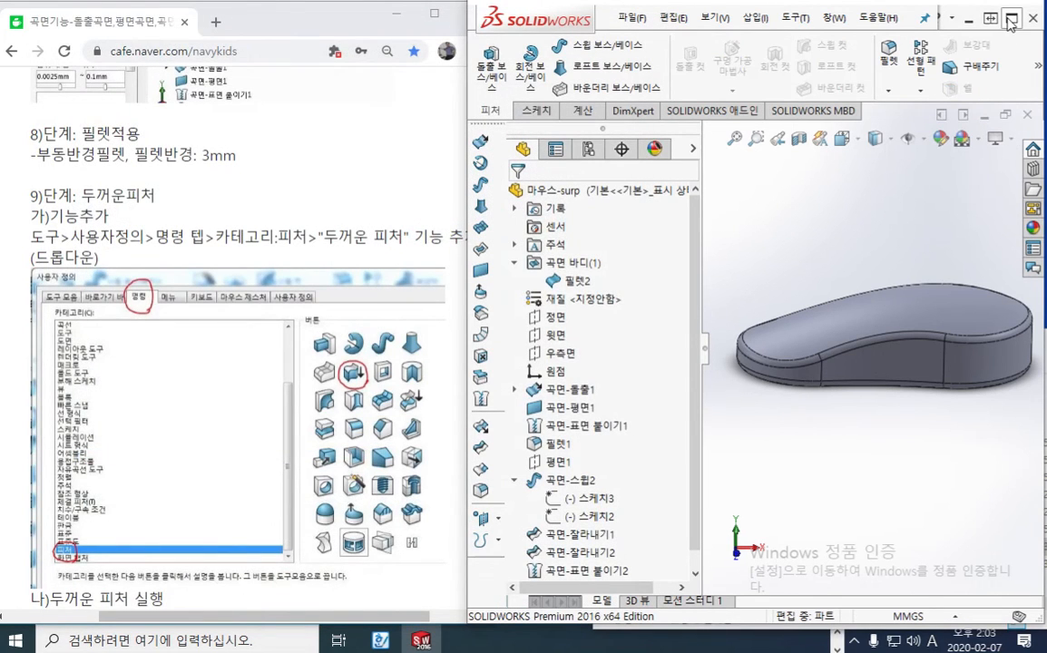
pyautogui.click(1037, 67)
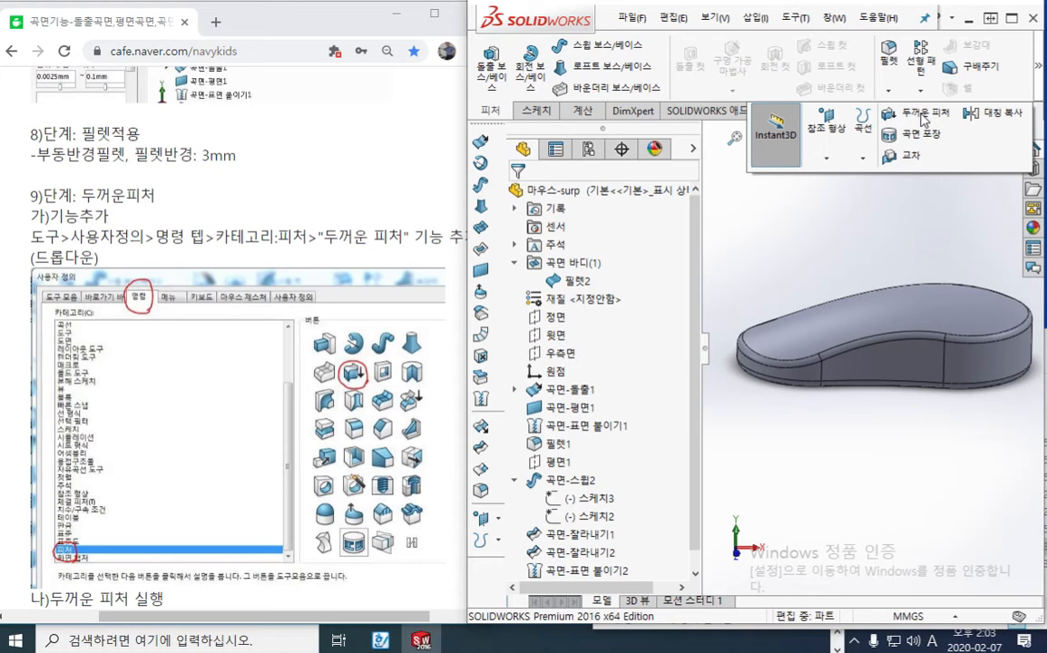
# Read the tutorial's Thicken settings, mark the one-sided thickness option and the 2 mm value with the screen pen, and clear the marks
pyautogui.click(343, 195)
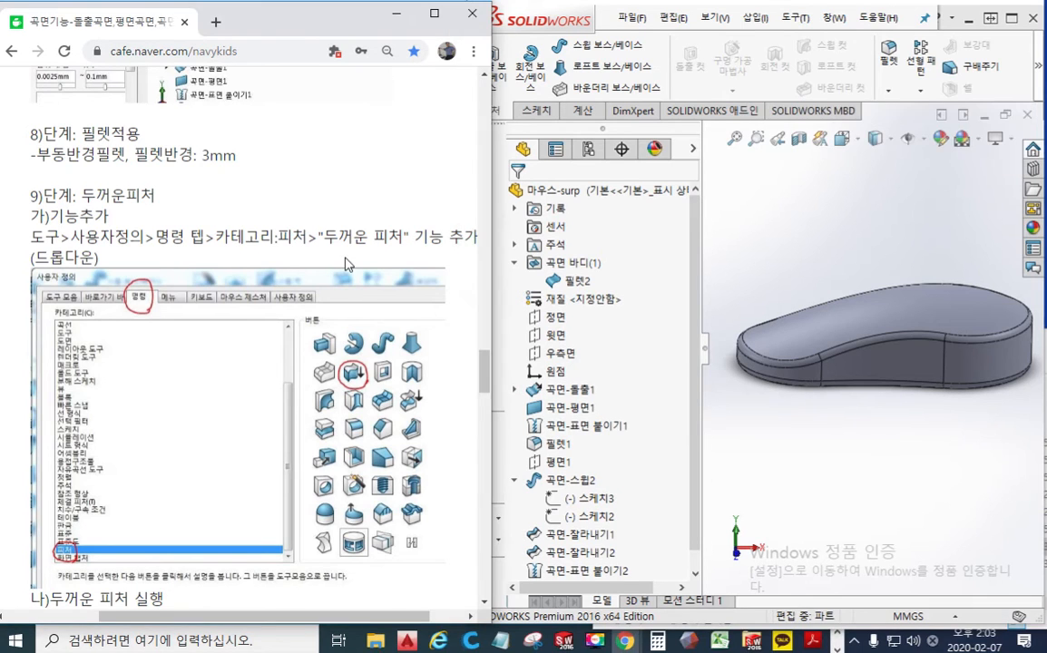
pyautogui.scroll(-5, 345, 236)
pyautogui.scroll(-1, 346, 263)
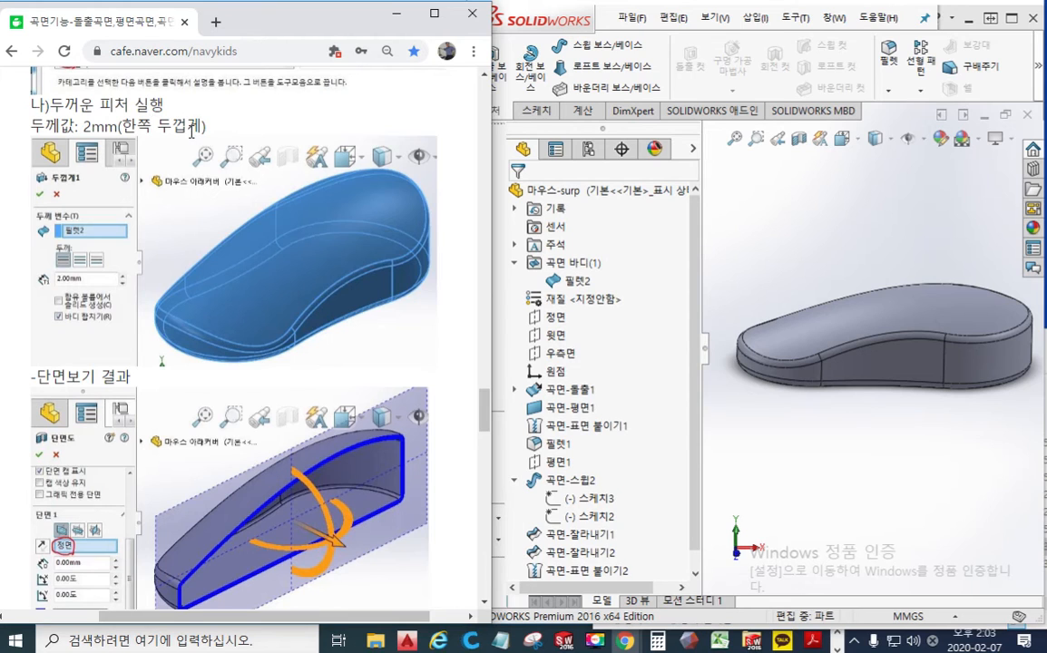
pyautogui.press('F12')
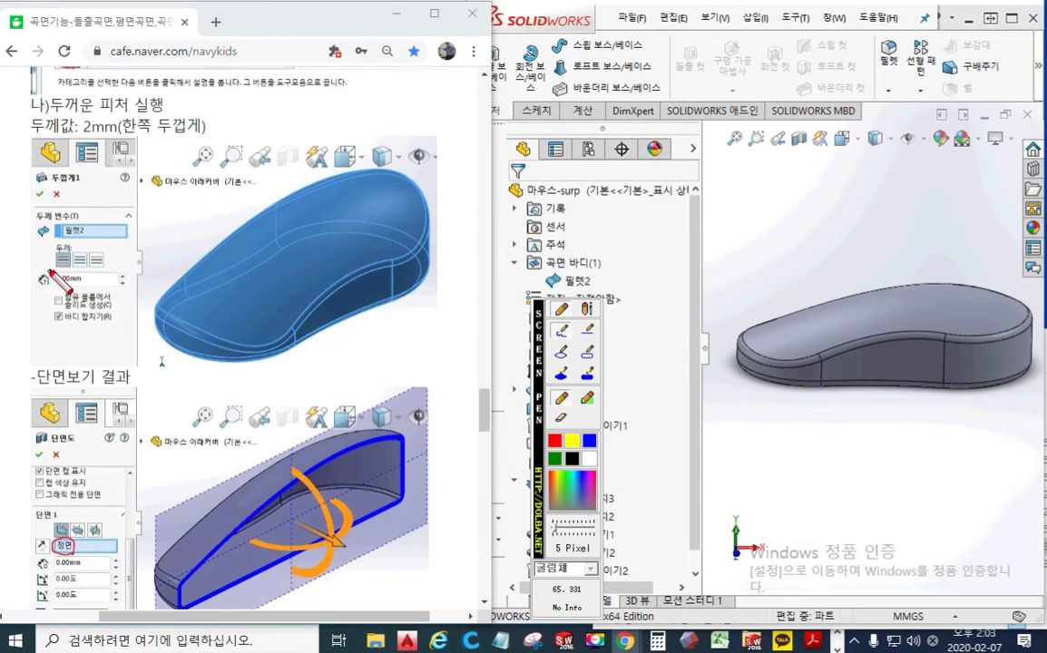
pyautogui.moveTo(60, 272)
pyautogui.mouseDown()
pyautogui.moveTo(52, 244)
pyautogui.moveTo(71, 244)
pyautogui.moveTo(74, 270)
pyautogui.mouseUp()
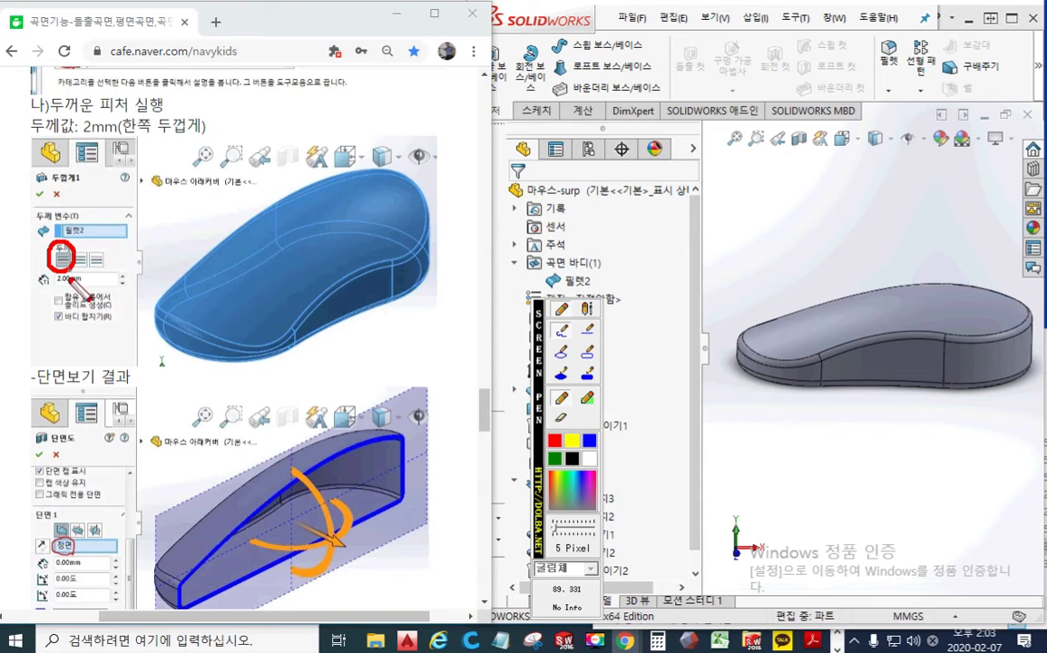
pyautogui.moveTo(77, 272)
pyautogui.mouseDown()
pyautogui.moveTo(102, 272)
pyautogui.moveTo(87, 289)
pyautogui.moveTo(110, 289)
pyautogui.mouseUp()
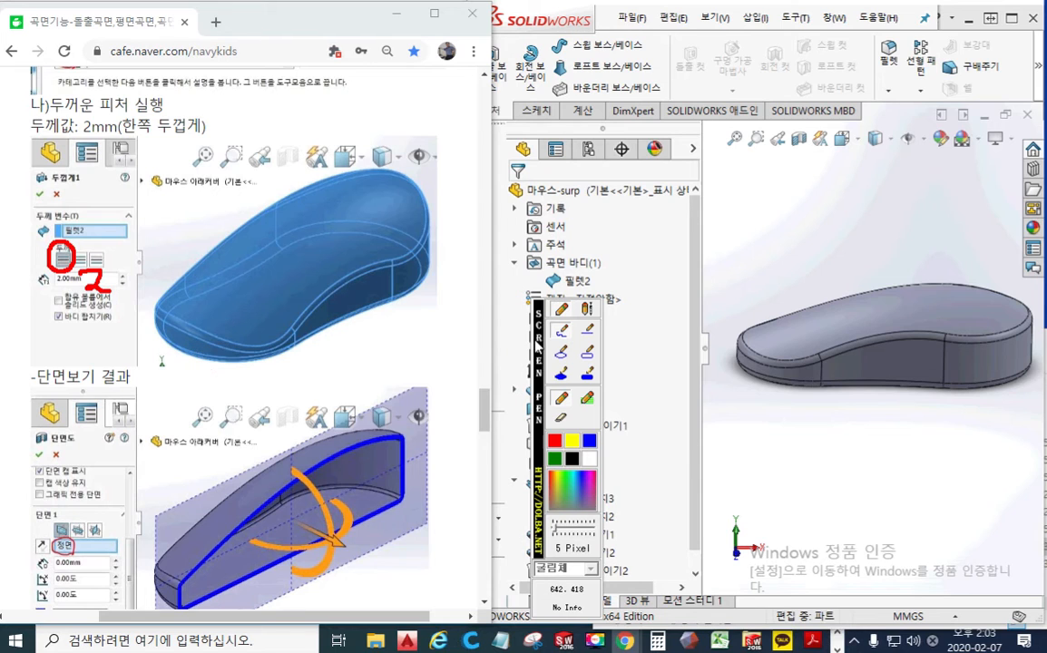
pyautogui.press('Escape')
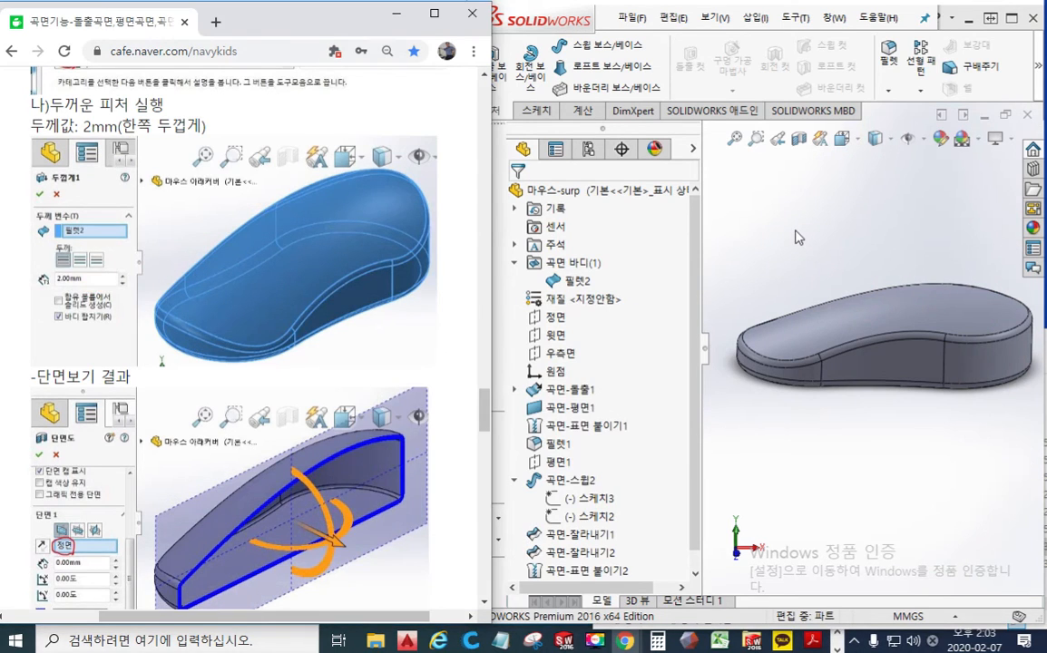
# Thicken the filleted mouse surface body 필렛2 by 2 mm on one side with the 두꺼운 피처 (Thicken) command
pyautogui.click(1035, 73)
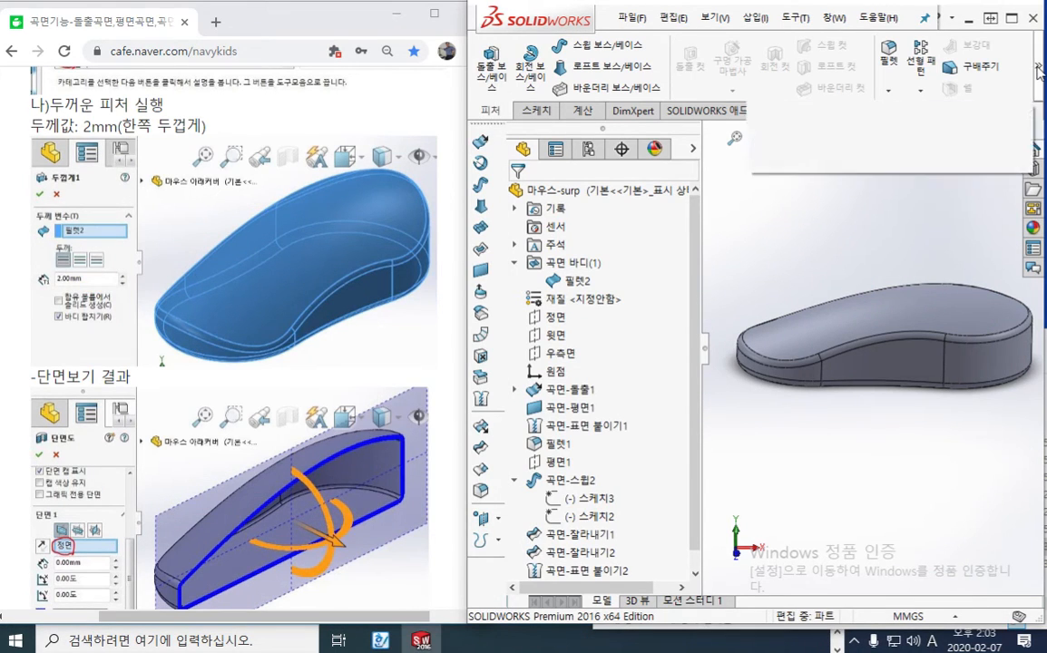
pyautogui.click(825, 111)
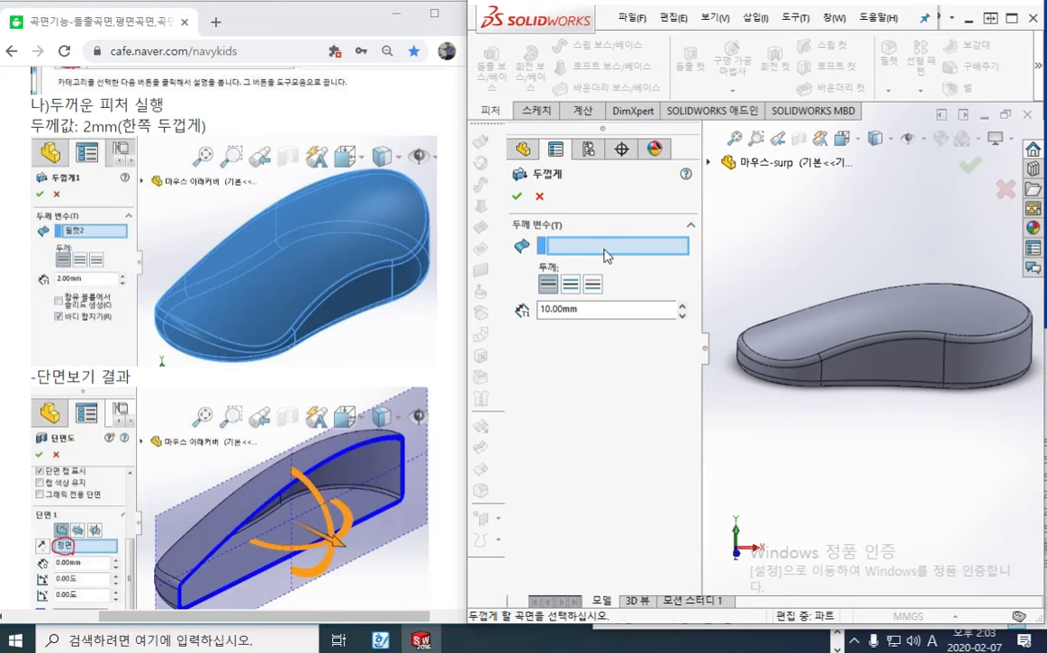
pyautogui.click(803, 329)
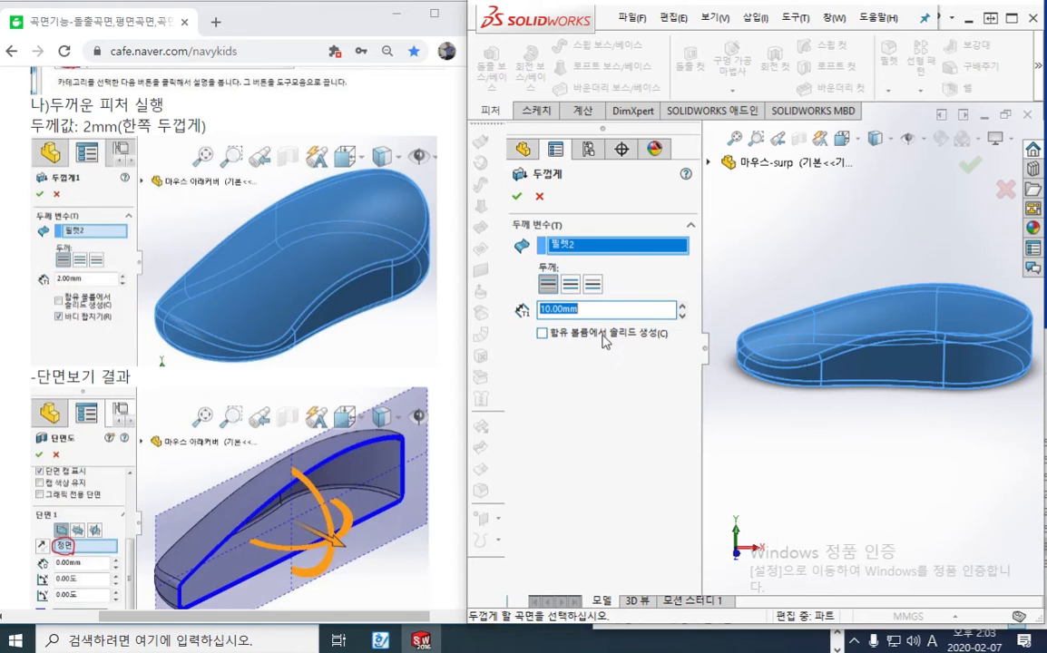
pyautogui.click(517, 195)
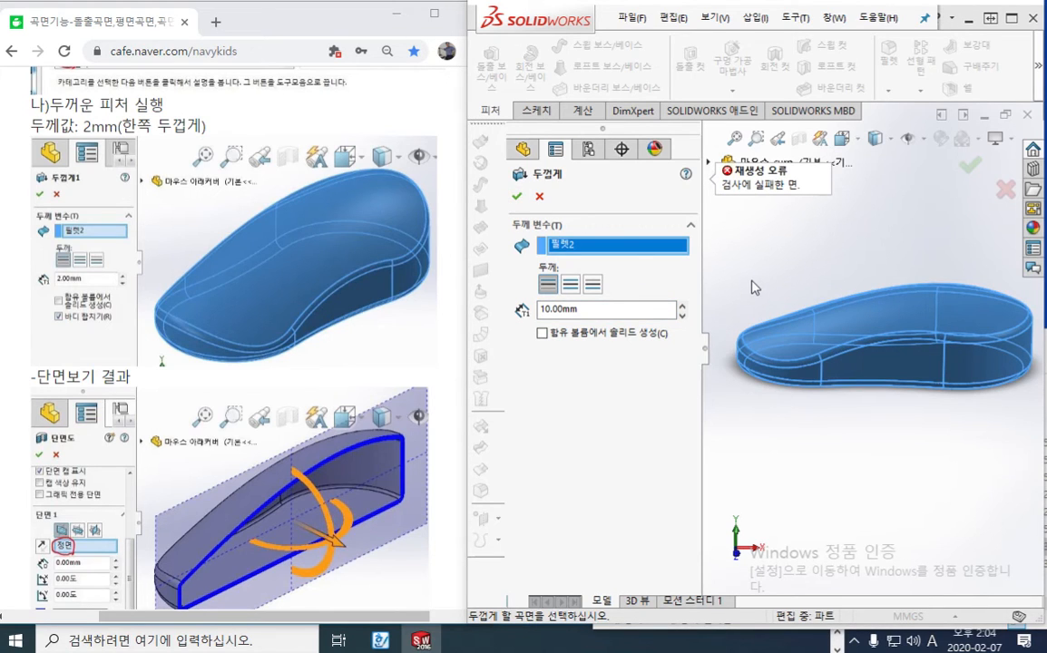
pyautogui.click(635, 309)
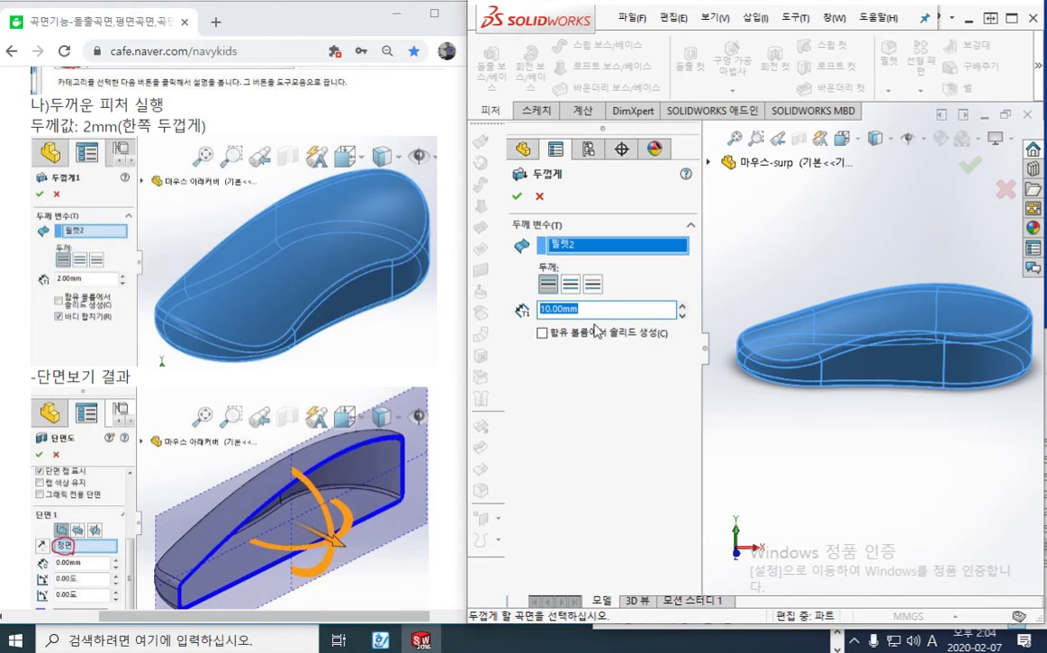
pyautogui.write('2')
pyautogui.press('Return')
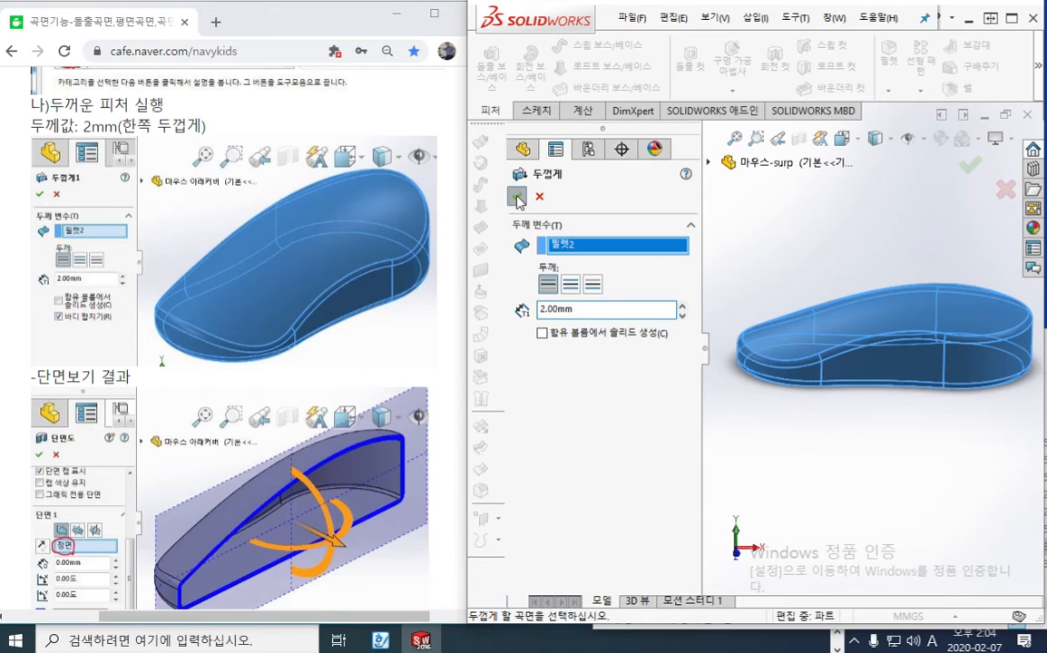
# Examine the thickened body in a temporary section view on the front plane, mark its lower wall with the screen pen, and leave the view
pyautogui.click(798, 138)
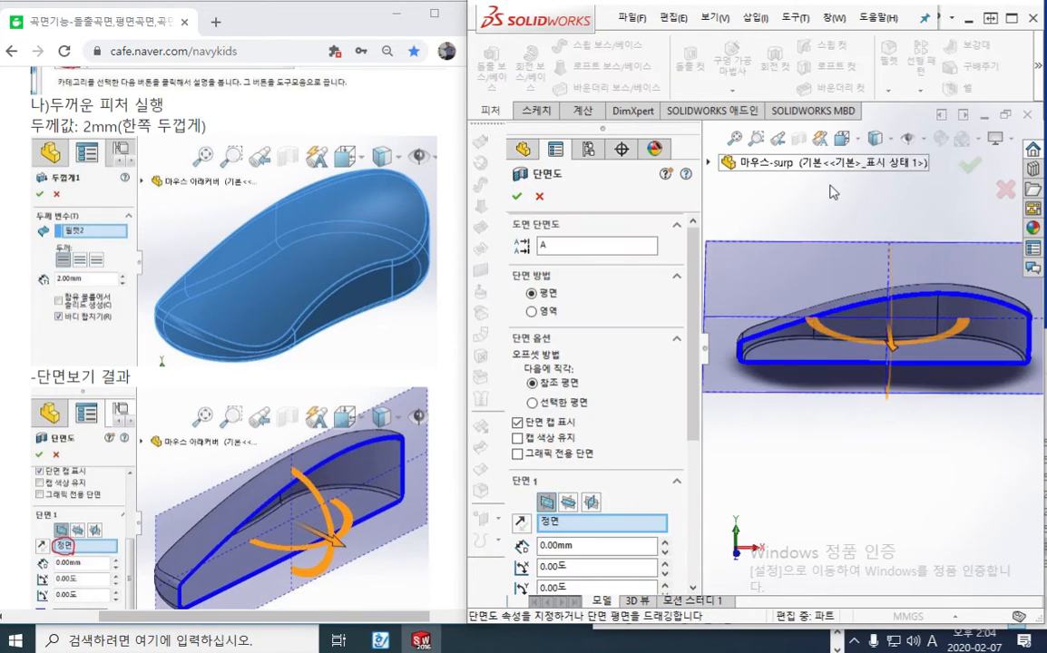
pyautogui.moveTo(847, 460); pyautogui.dragTo(888, 439, button='middle')
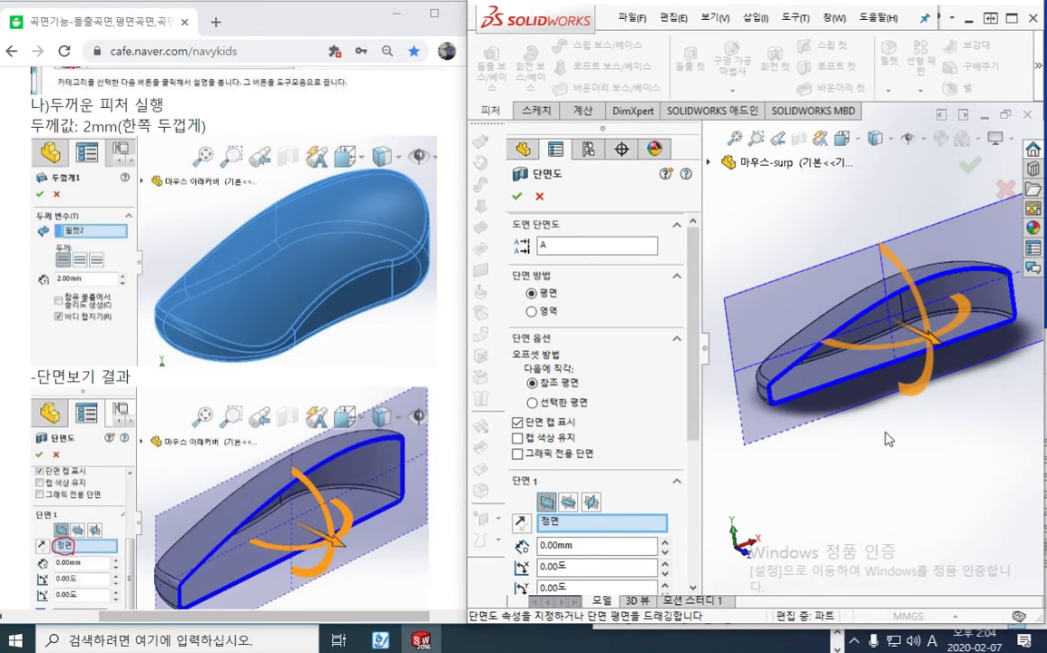
pyautogui.scroll(-3, 888, 439)
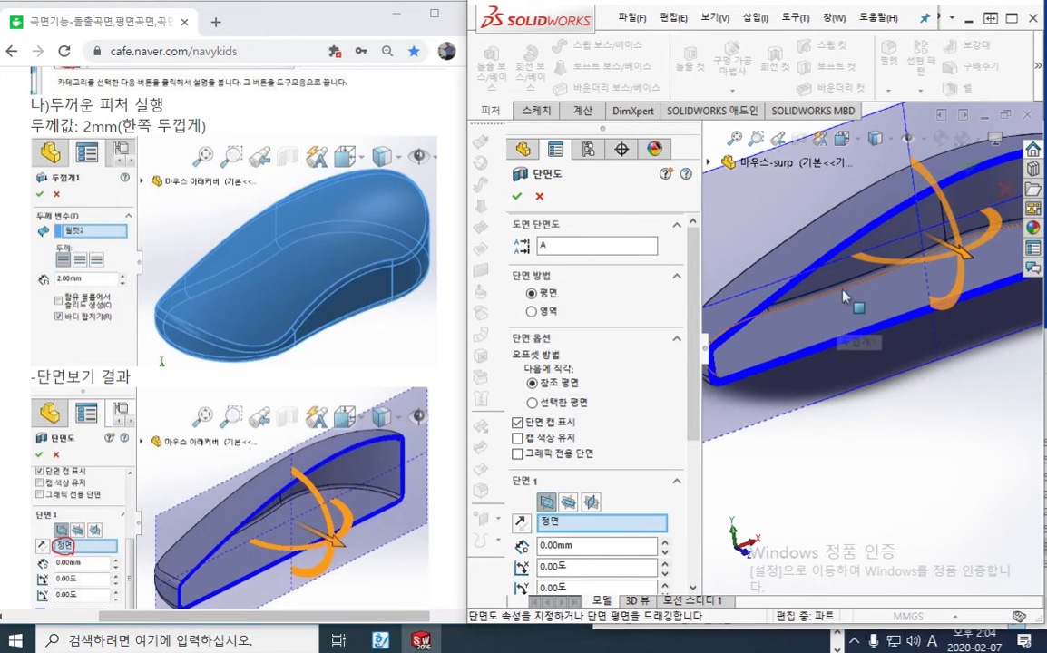
pyautogui.press('F9')
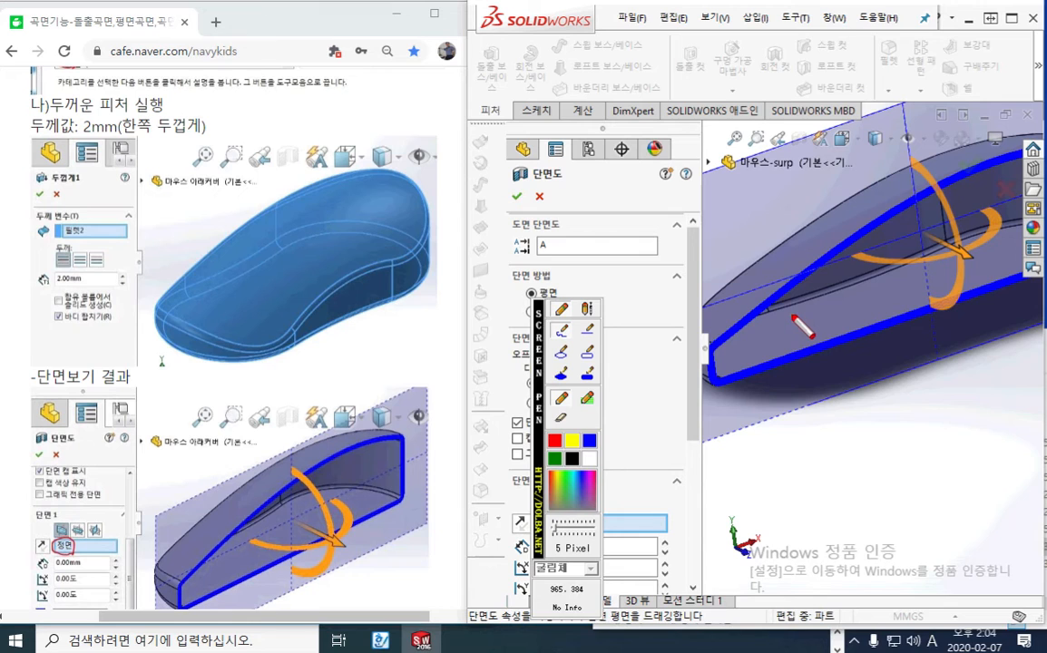
pyautogui.press('Escape')
pyautogui.scroll(2, 827, 413)
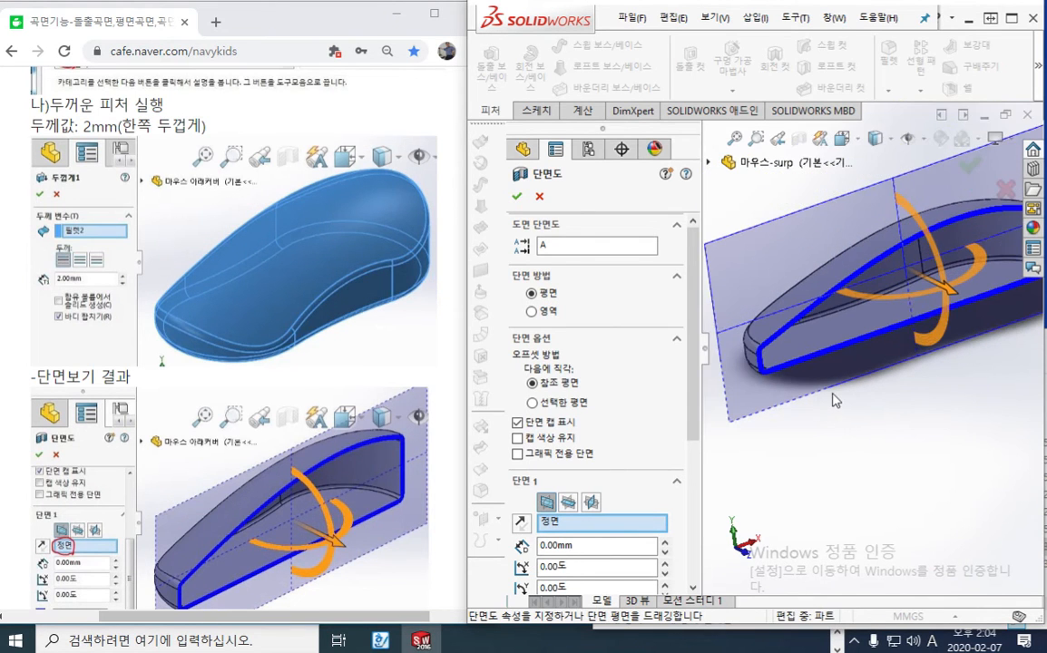
pyautogui.scroll(-3, 795, 375)
pyautogui.press('F9')
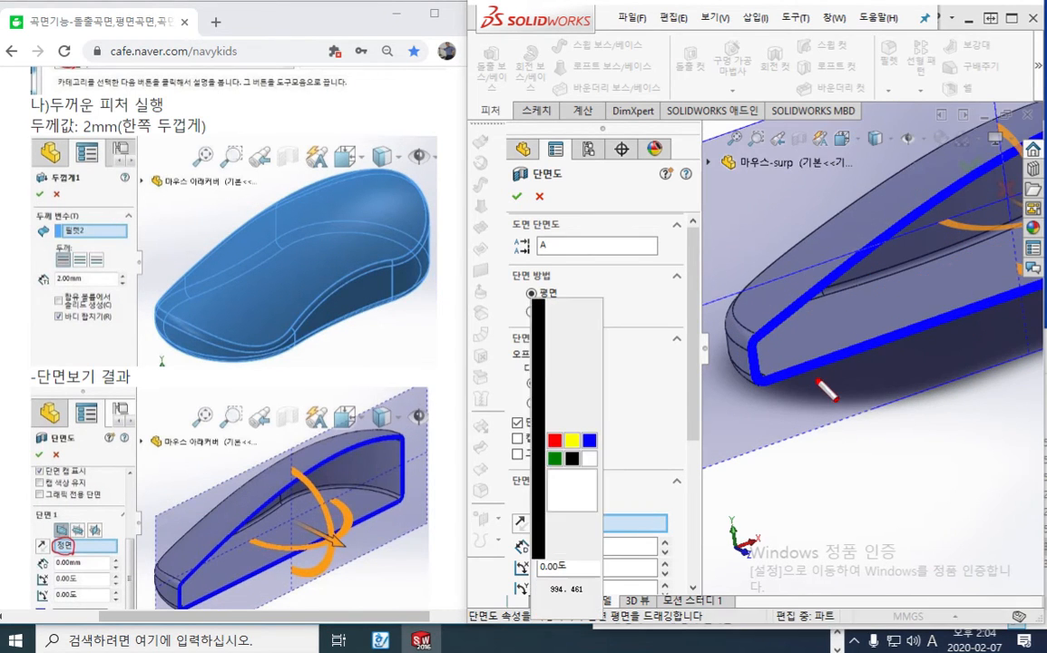
pyautogui.moveTo(811, 362); pyautogui.dragTo(819, 373)
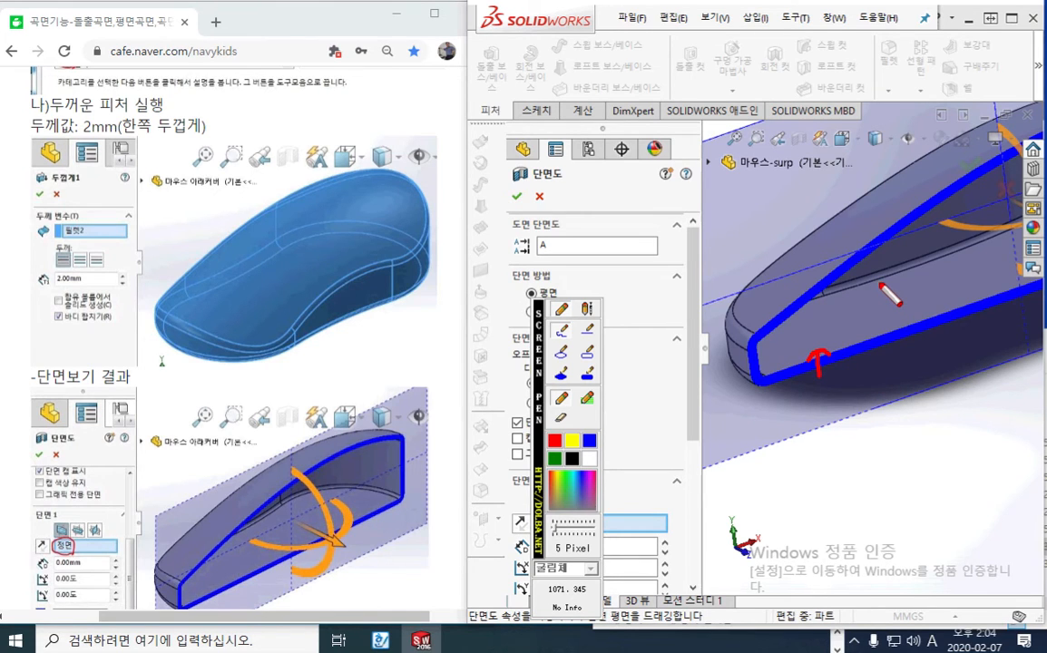
pyautogui.press('Escape')
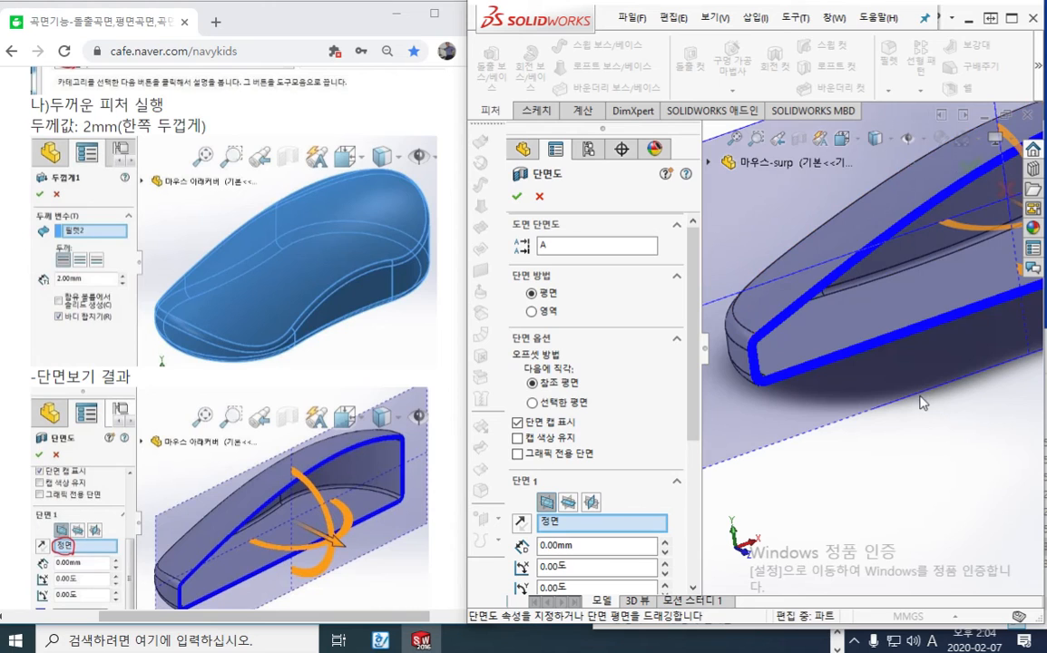
pyautogui.click(541, 198)
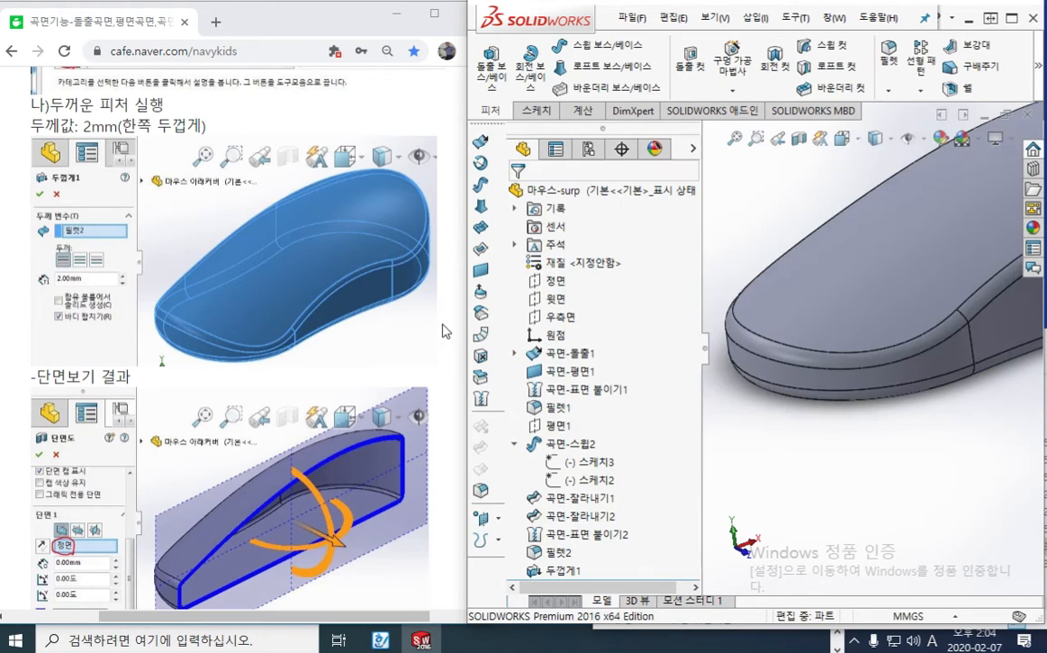
# Read tutorial step 10 on the intersecting extruded surface, turn the model to its side, and select the front plane (정면)
pyautogui.click(326, 388)
pyautogui.scroll(-4, 326, 385)
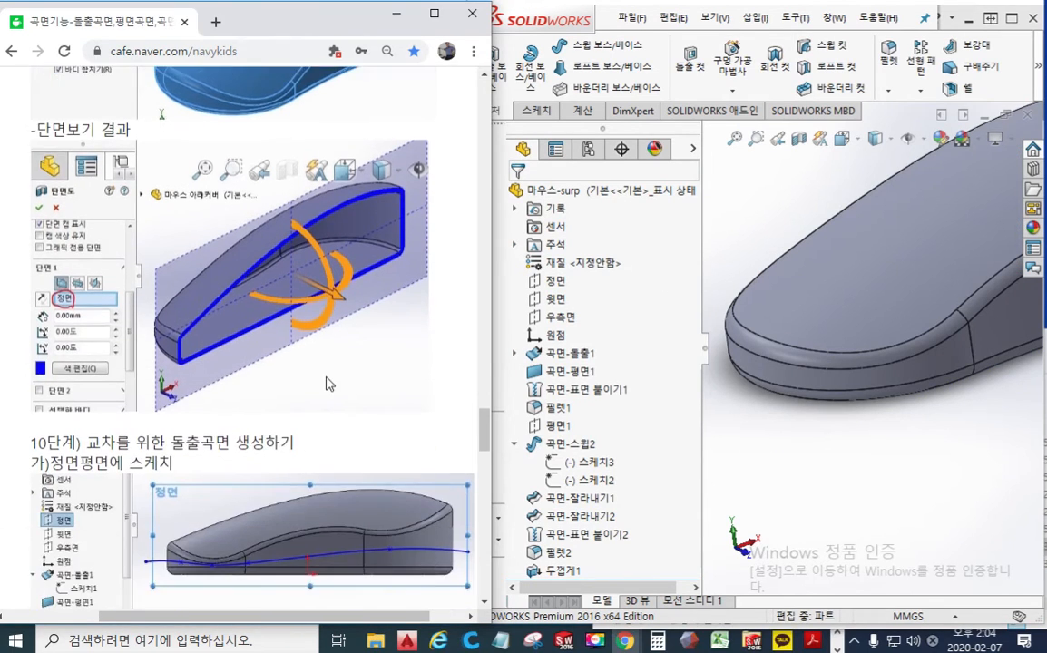
pyautogui.scroll(-3, 328, 383)
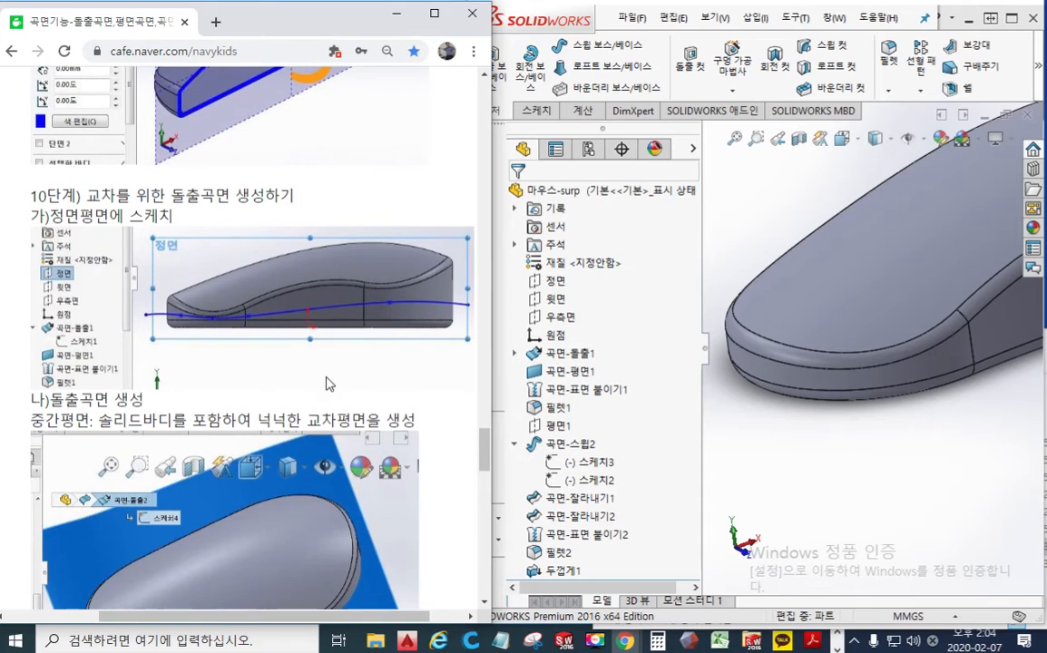
pyautogui.click(938, 460)
pyautogui.scroll(3, 882, 435)
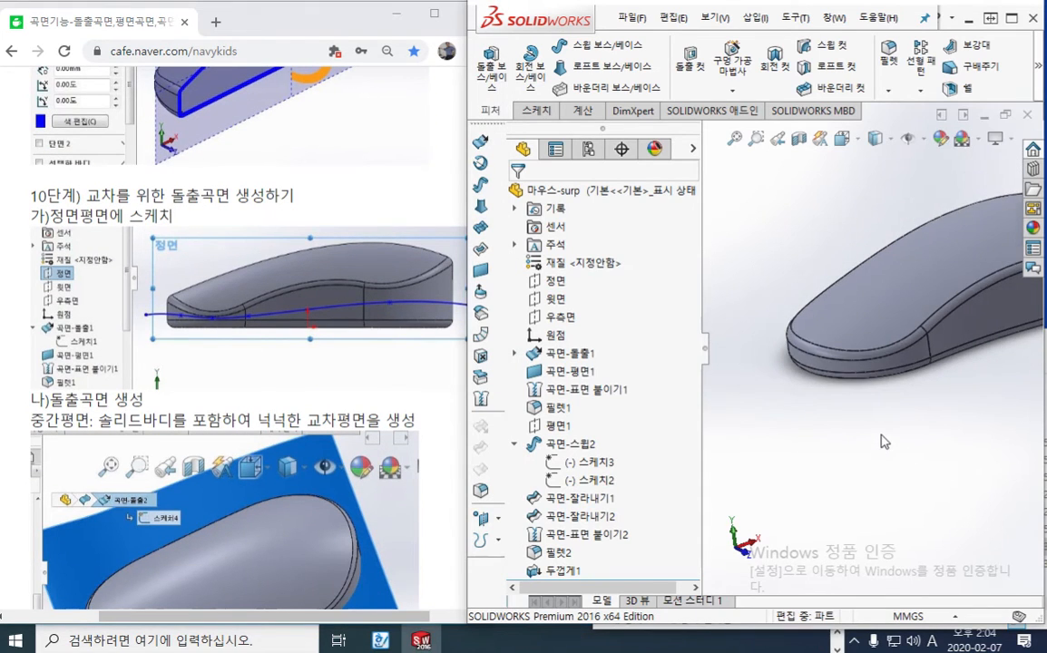
pyautogui.keyDown('ctrl'); pyautogui.moveTo(937, 420); pyautogui.dragTo(894, 435, button='middle'); pyautogui.keyUp('ctrl')
pyautogui.scroll(1, 849, 450)
pyautogui.click(556, 282)
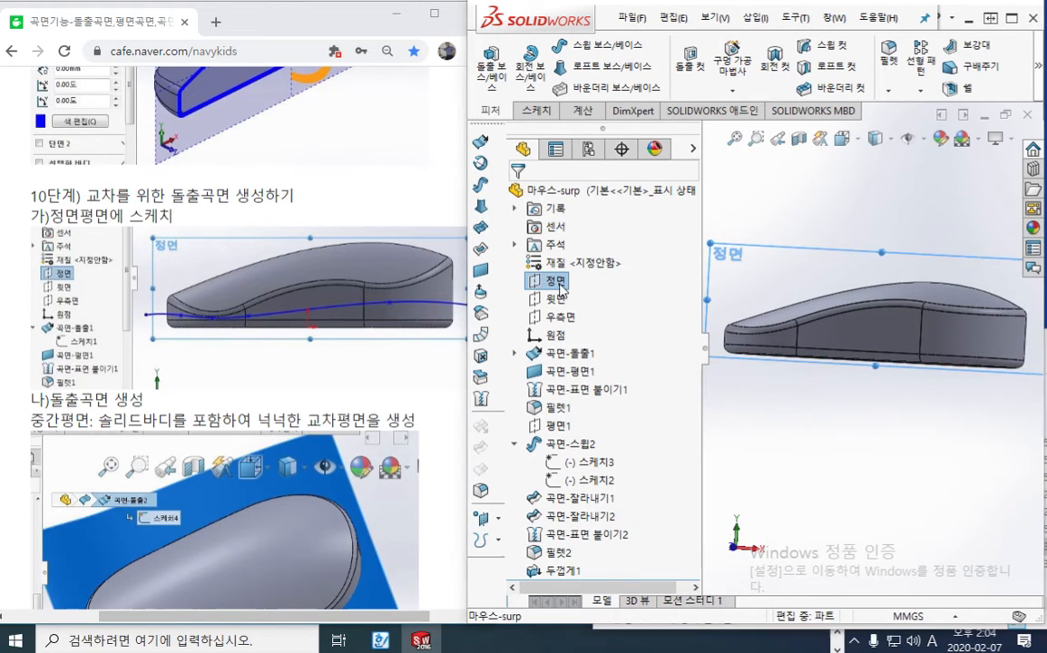
# With the red screen pen, trace the tutorial's spline, circle the 정면 plane, and mark the upper and lower limits at the mouse's low end
pyautogui.press('F9')
pyautogui.moveTo(129, 317)
pyautogui.mouseDown()
pyautogui.moveTo(426, 298)
pyautogui.moveTo(478, 310)
pyautogui.mouseUp()
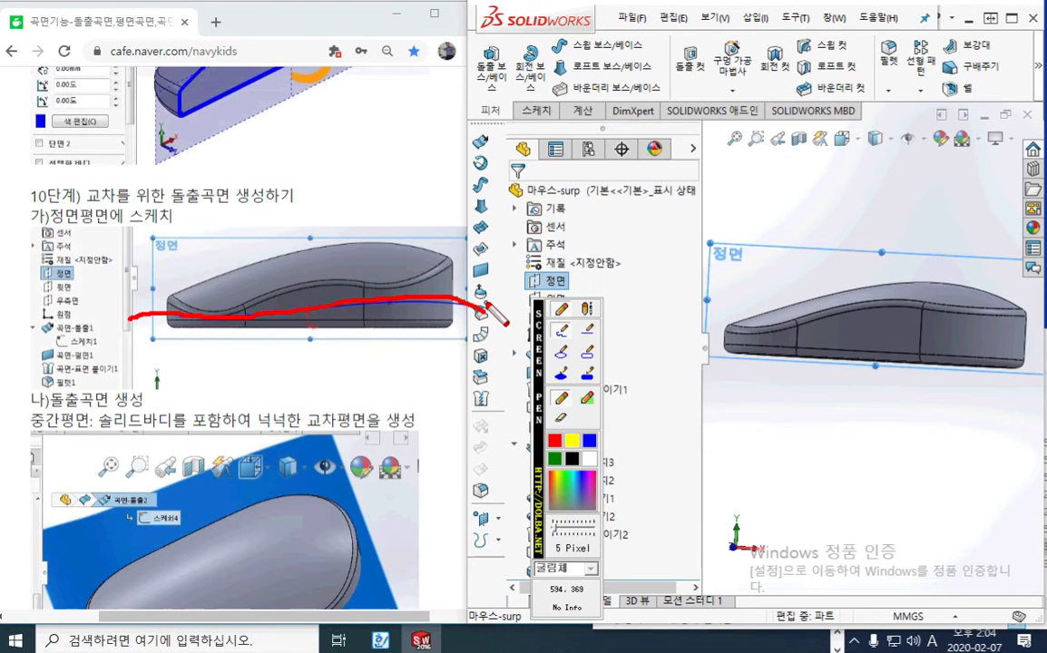
pyautogui.moveTo(580, 272)
pyautogui.mouseDown()
pyautogui.moveTo(519, 283)
pyautogui.moveTo(582, 295)
pyautogui.mouseUp()
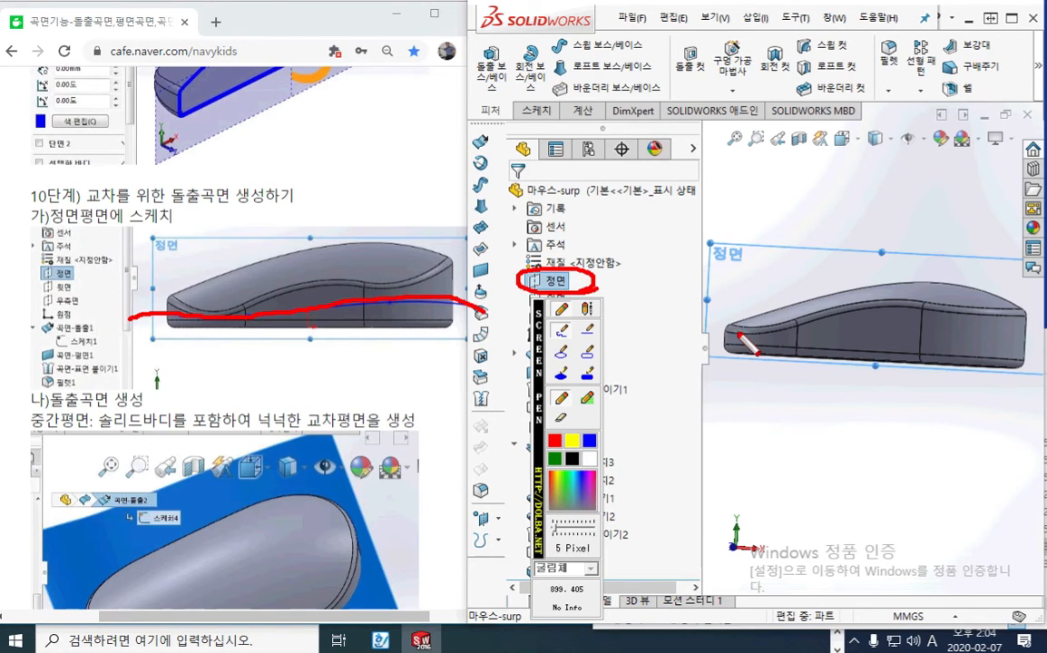
pyautogui.moveTo(736, 333); pyautogui.dragTo(797, 321)
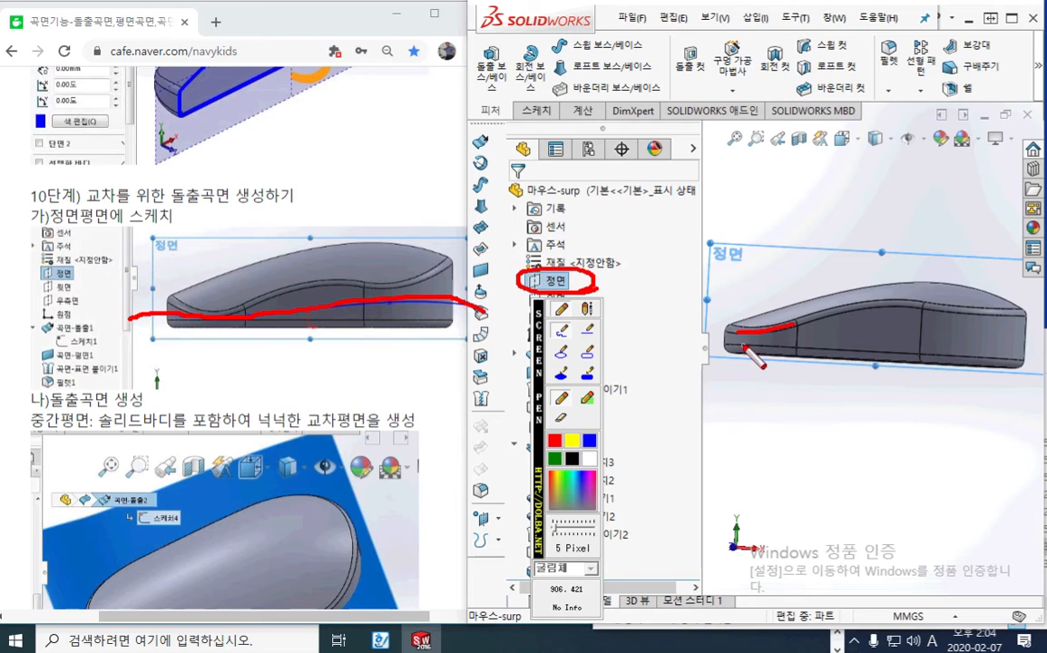
pyautogui.moveTo(742, 345); pyautogui.dragTo(791, 350)
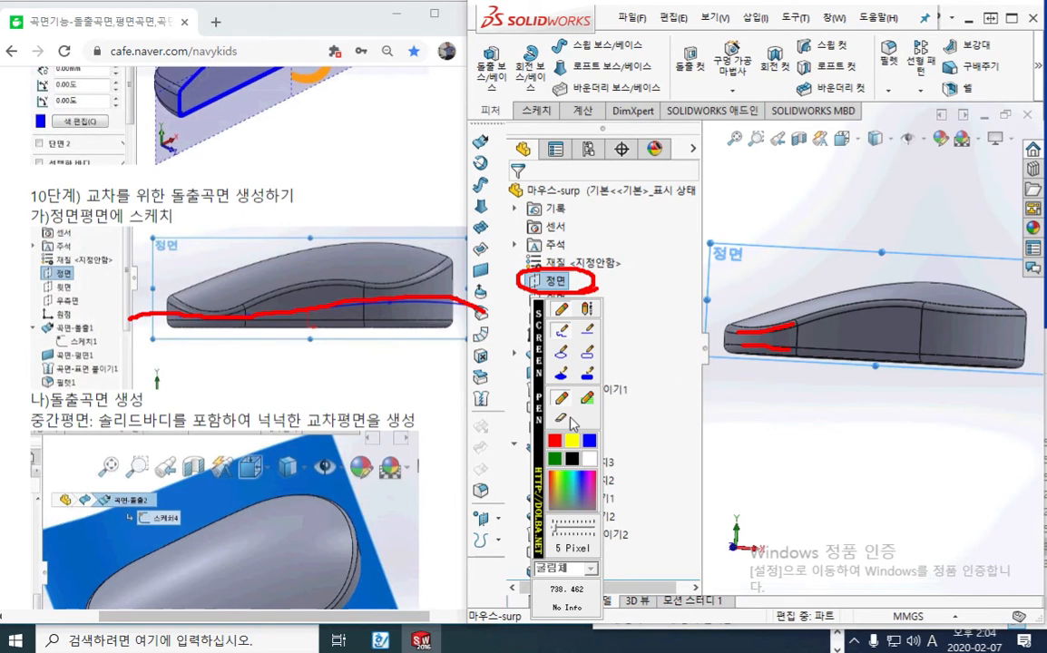
# Draw the intended curve and surface outline across the mouse with the blue screen pen, and clear the marks
pyautogui.click(590, 444)
pyautogui.moveTo(699, 339)
pyautogui.mouseDown()
pyautogui.moveTo(907, 322)
pyautogui.moveTo(1043, 343)
pyautogui.mouseUp()
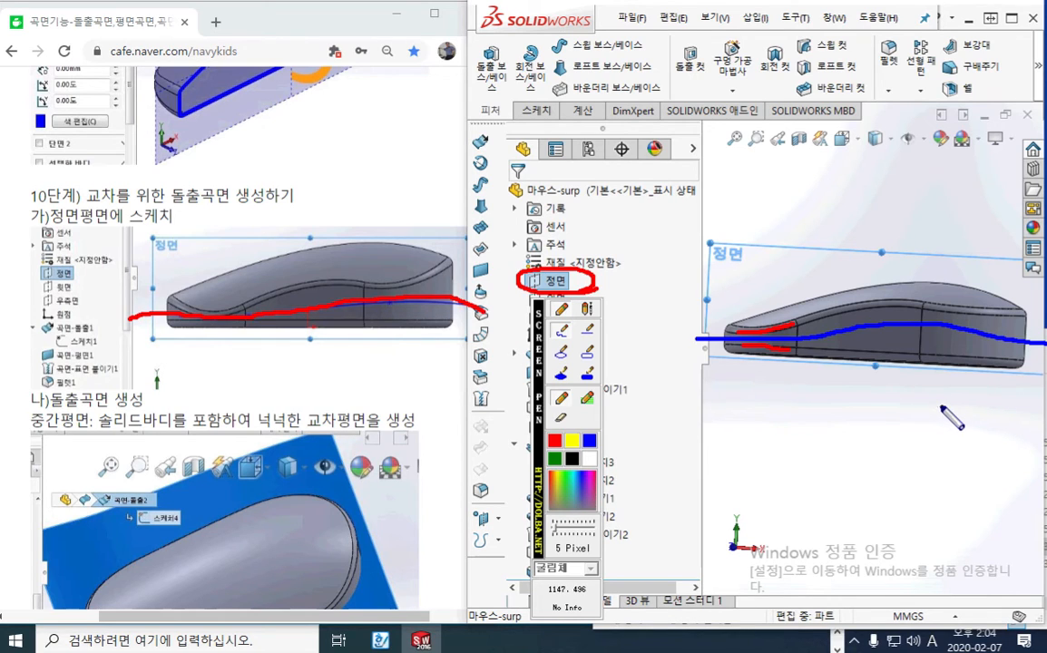
pyautogui.moveTo(636, 292)
pyautogui.mouseDown()
pyautogui.moveTo(648, 313)
pyautogui.moveTo(807, 429)
pyautogui.mouseUp()
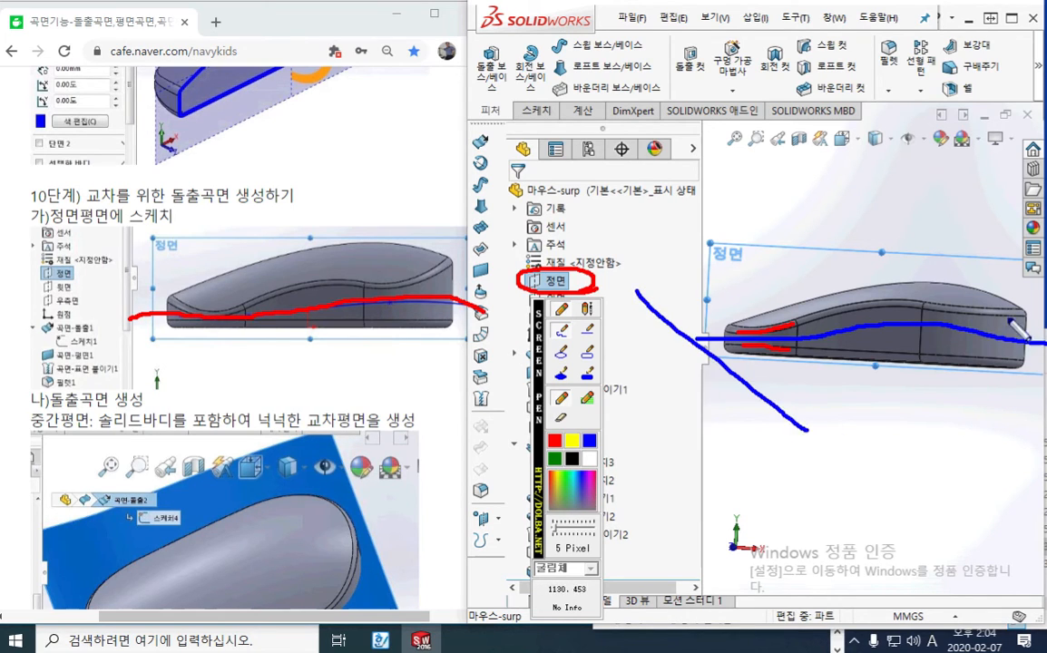
pyautogui.moveTo(951, 234); pyautogui.dragTo(1043, 313)
pyautogui.moveTo(825, 417); pyautogui.dragTo(1043, 414)
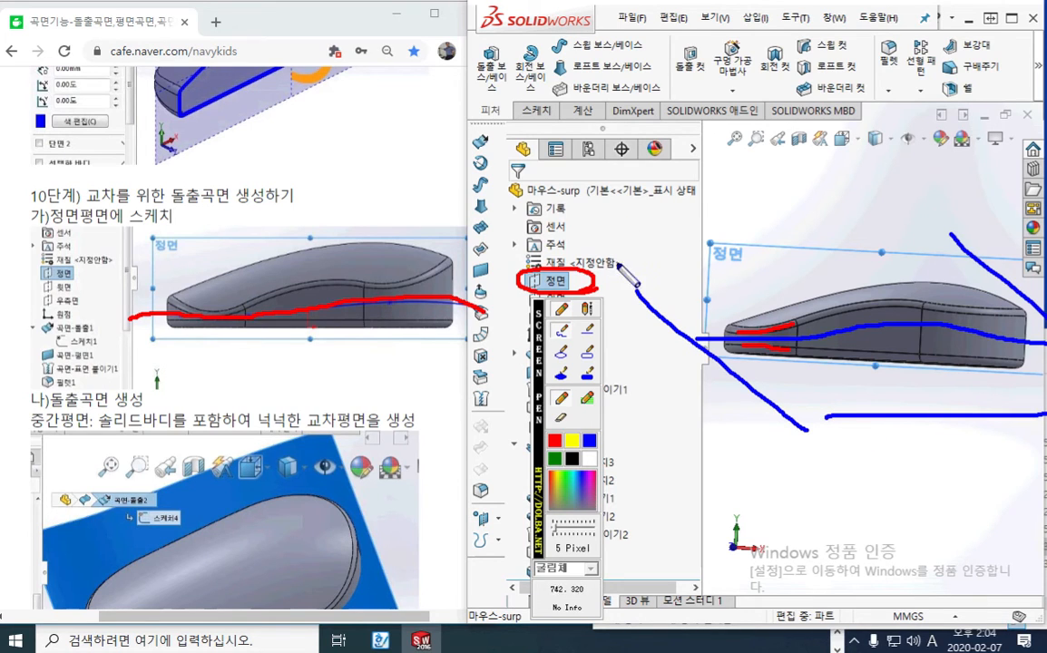
pyautogui.moveTo(640, 264); pyautogui.dragTo(899, 258)
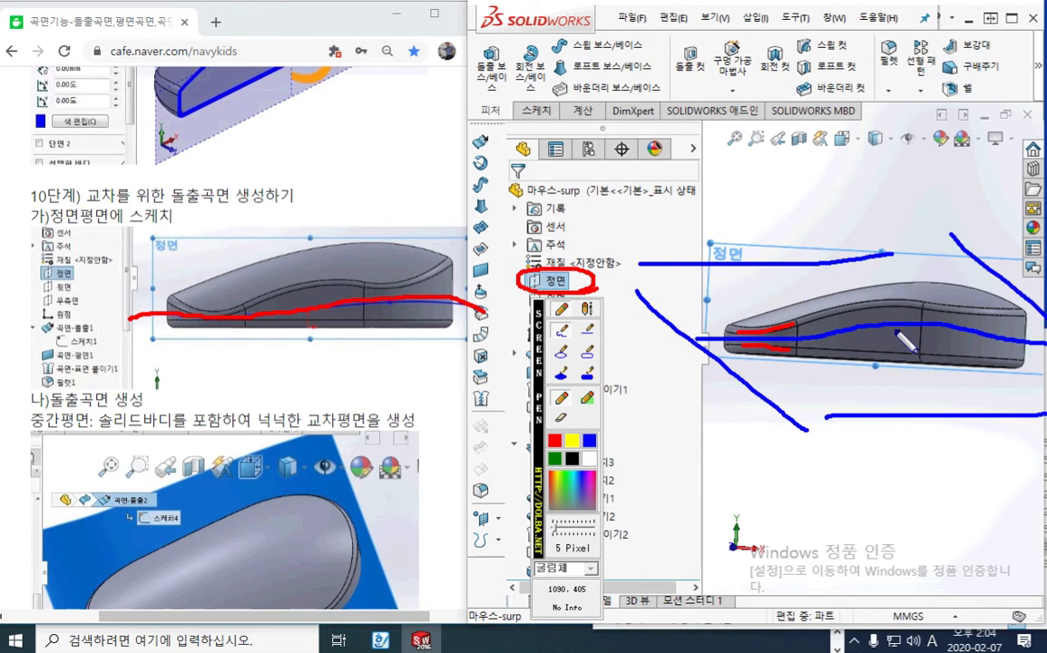
pyautogui.press('Escape')
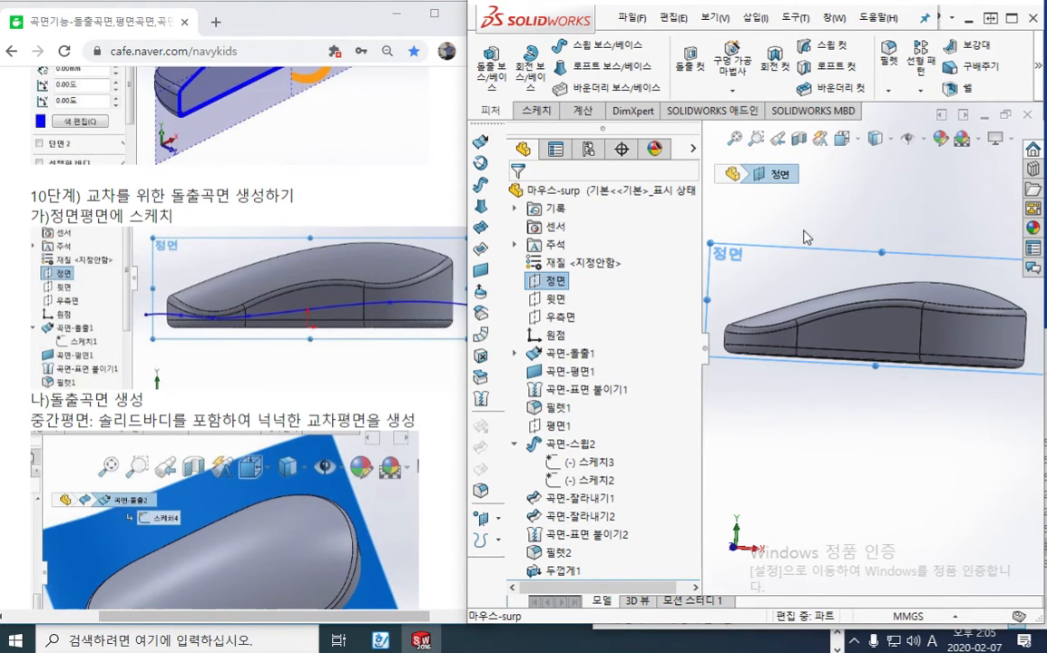
# Start a new sketch on the front plane (정면) and maximize the modelling window to show the whole mouse side profile
pyautogui.rightClick(555, 281)
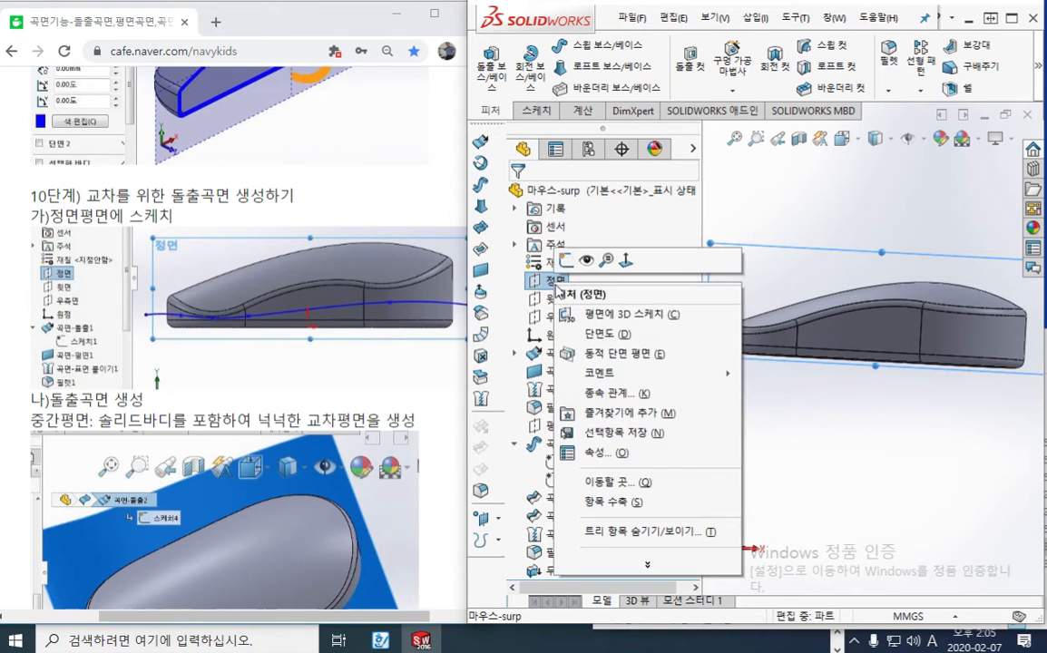
pyautogui.click(566, 261)
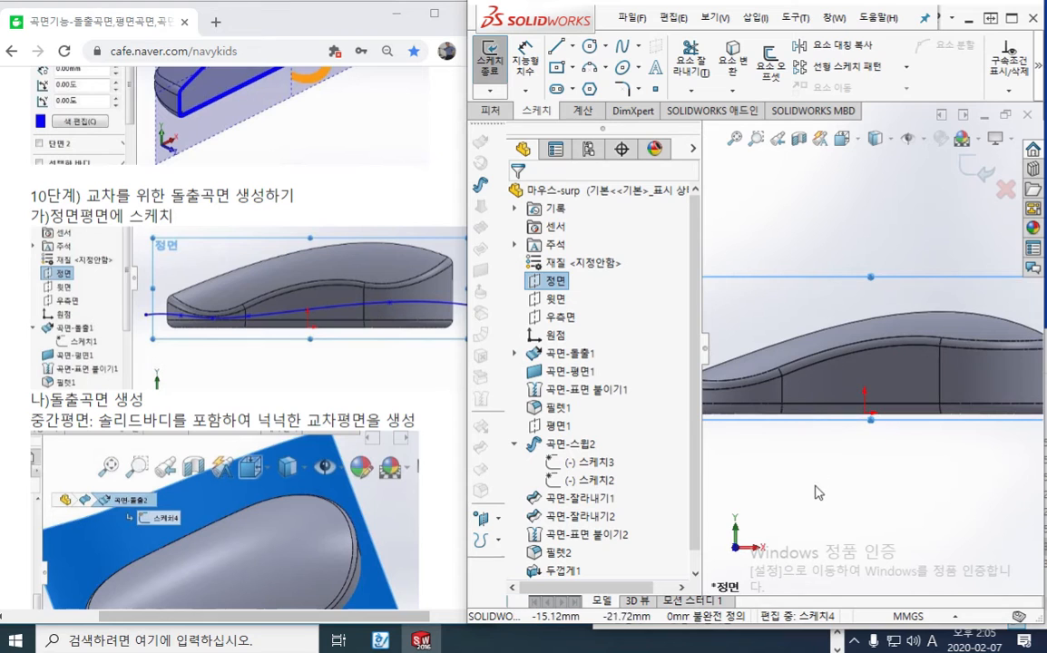
pyautogui.doubleClick(914, 20)
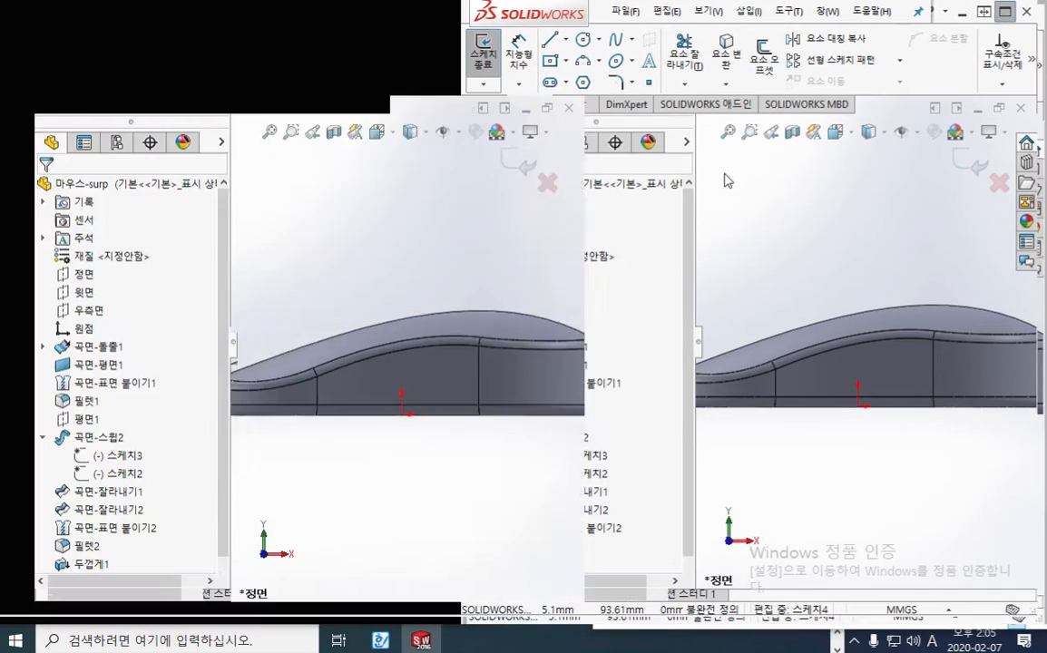
pyautogui.scroll(-3, 655, 363)
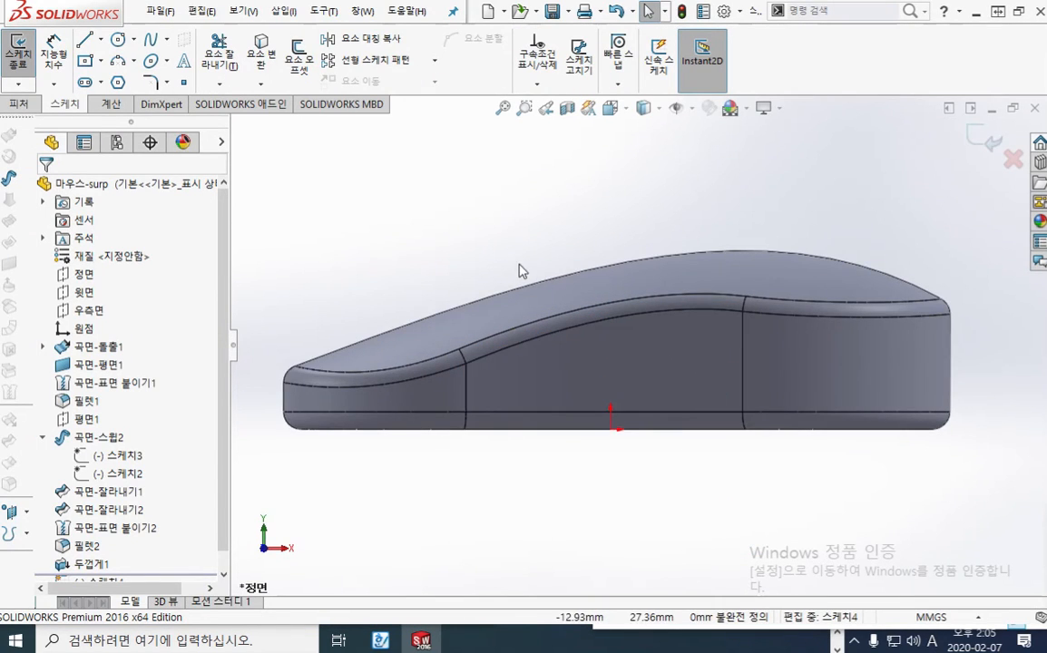
# Sketch a wavy six-point spline lengthwise through the mouse's side wall, with both ends extending beyond the body
pyautogui.click(150, 47)
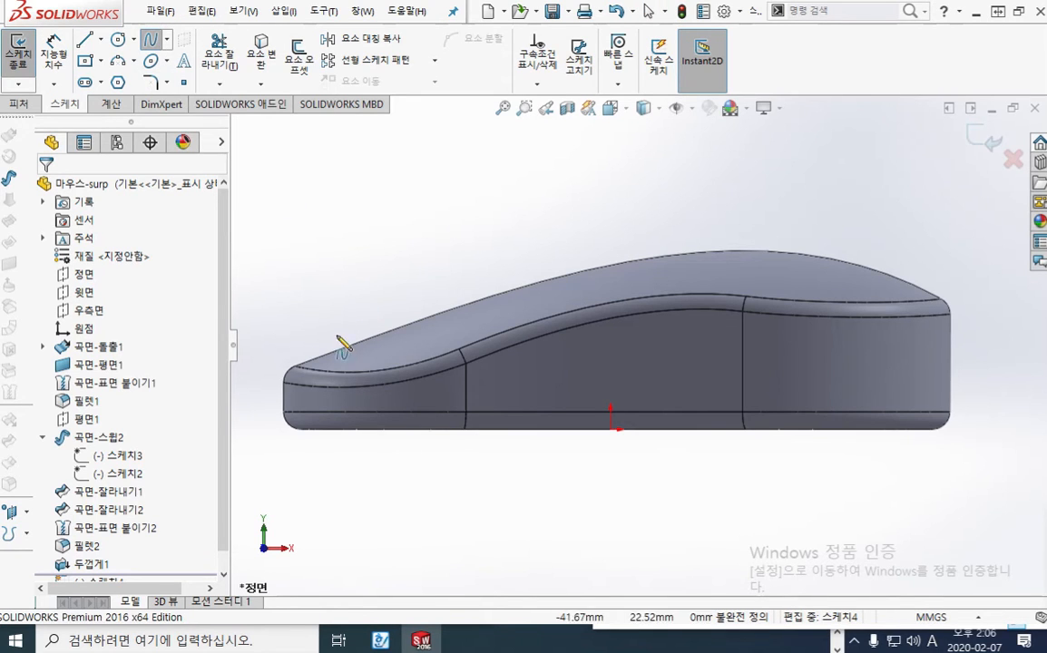
pyautogui.click(244, 396)
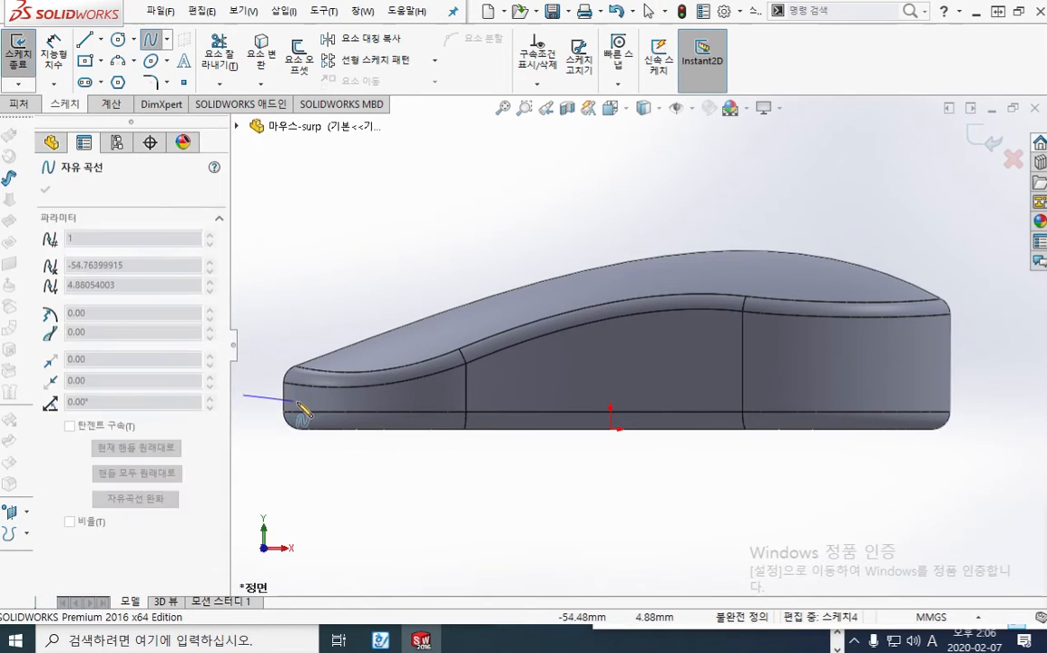
pyautogui.click(355, 400)
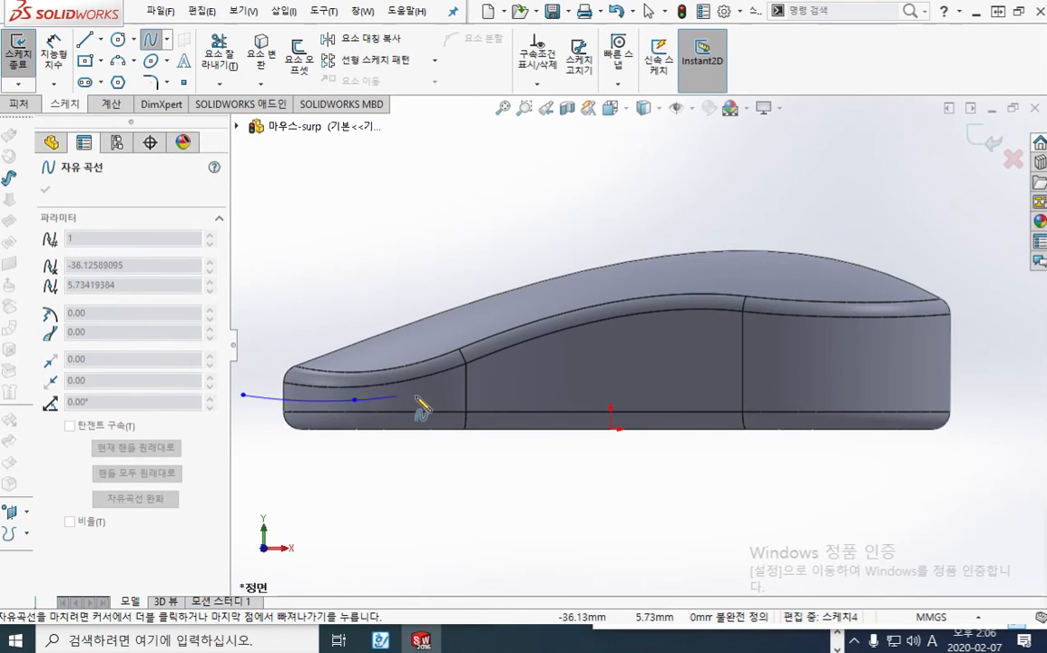
pyautogui.click(509, 386)
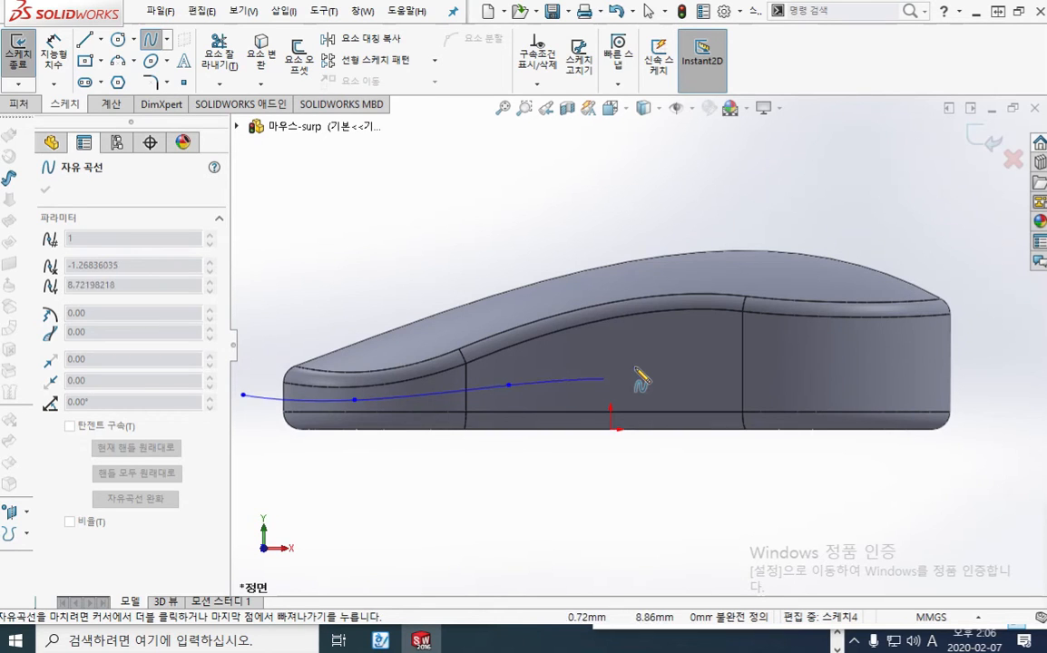
pyautogui.click(717, 360)
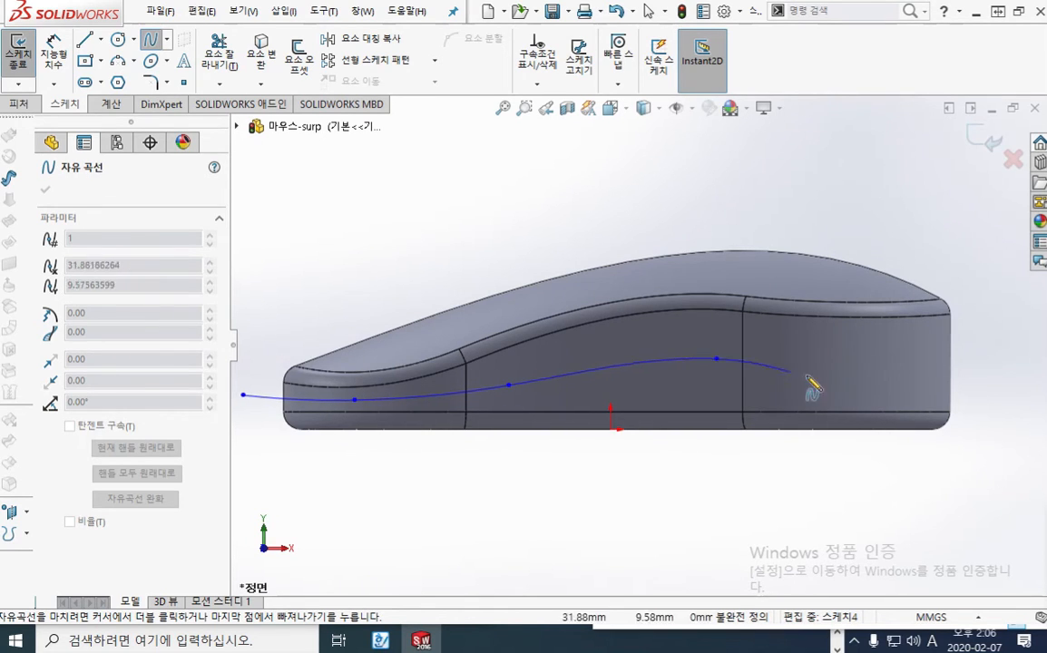
pyautogui.click(876, 381)
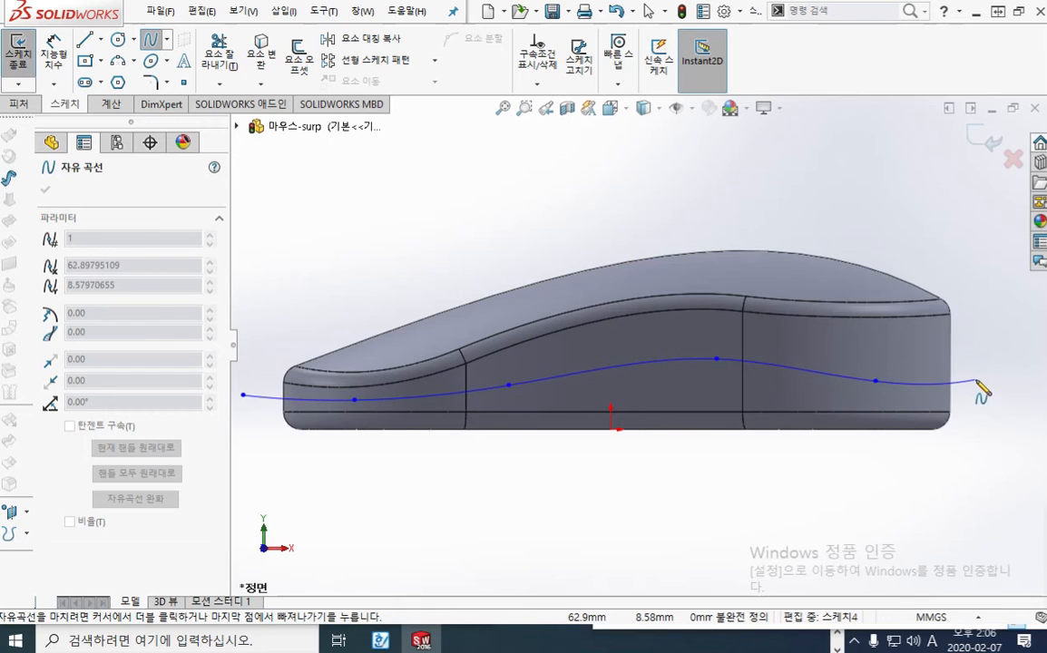
pyautogui.click(976, 380)
pyautogui.rightClick(903, 486)
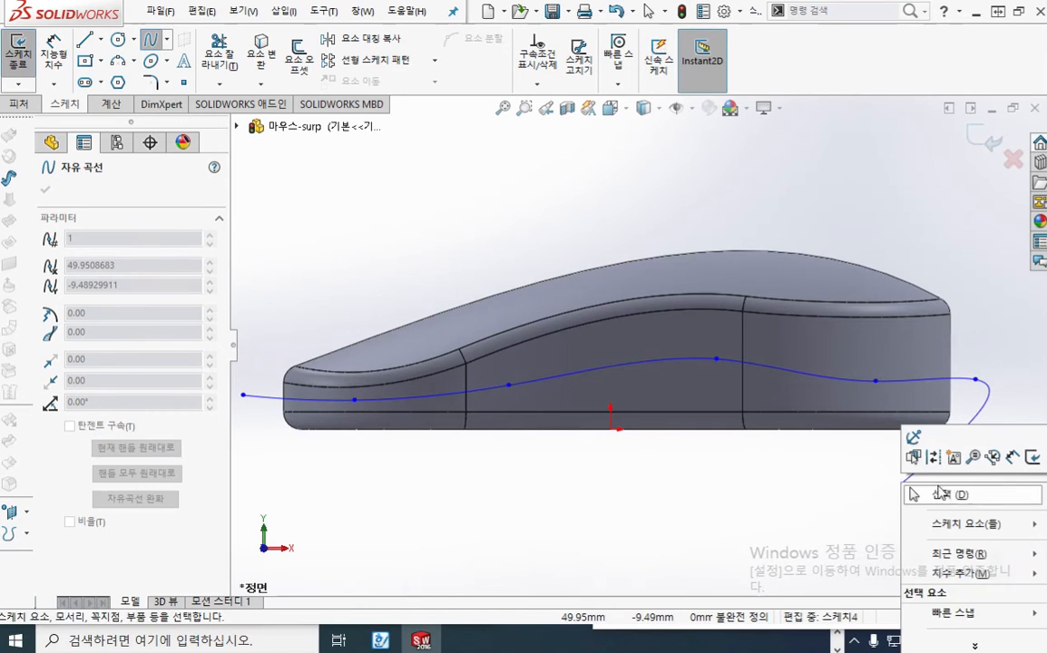
pyautogui.click(934, 492)
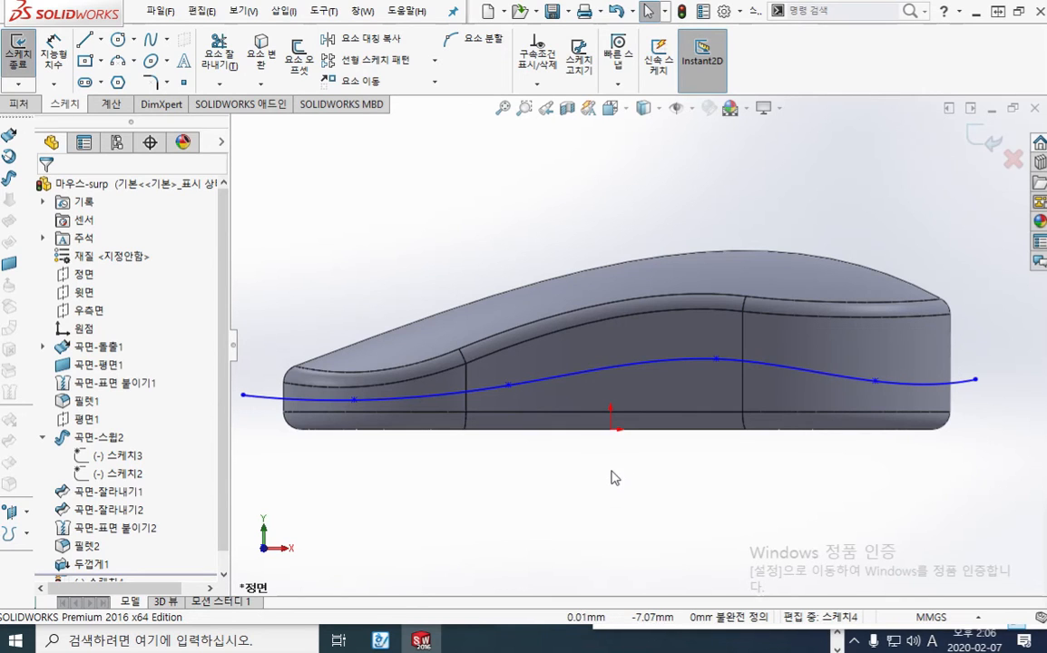
# Mark the area below the spline at the mouse's low end with the screen pen, and clear the mark
pyautogui.press('F12')
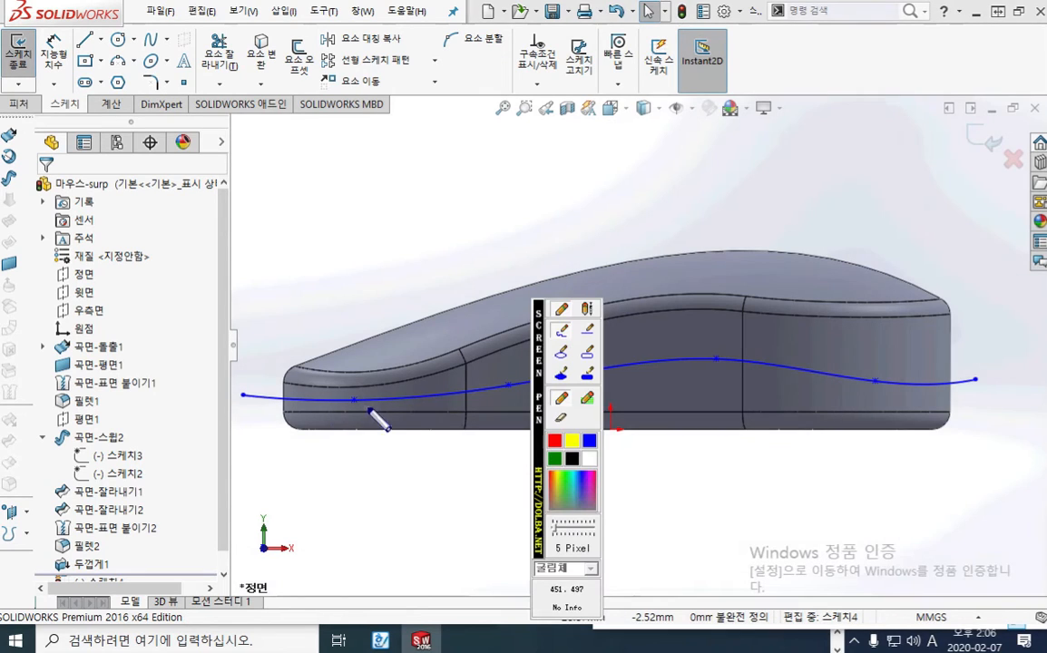
pyautogui.moveTo(370, 413)
pyautogui.mouseDown()
pyautogui.moveTo(336, 405)
pyautogui.moveTo(359, 420)
pyautogui.mouseUp()
pyautogui.press('F12')
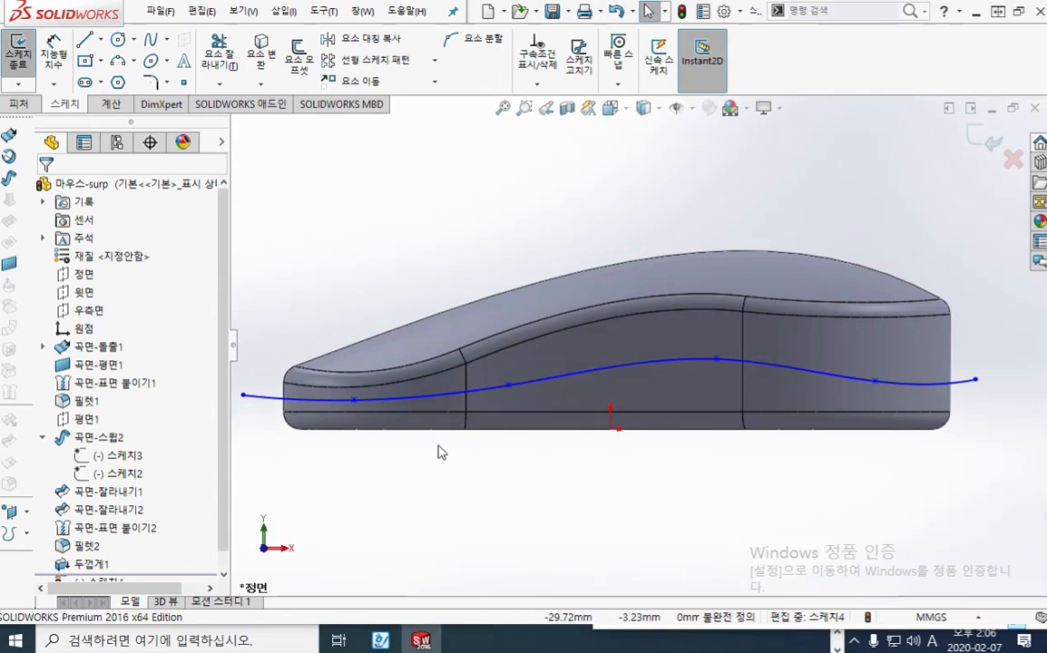
# Start an extruded surface from the spline with the mid-plane end condition (중간 평면) and pull its depth to 95 mm
pyautogui.press('f')
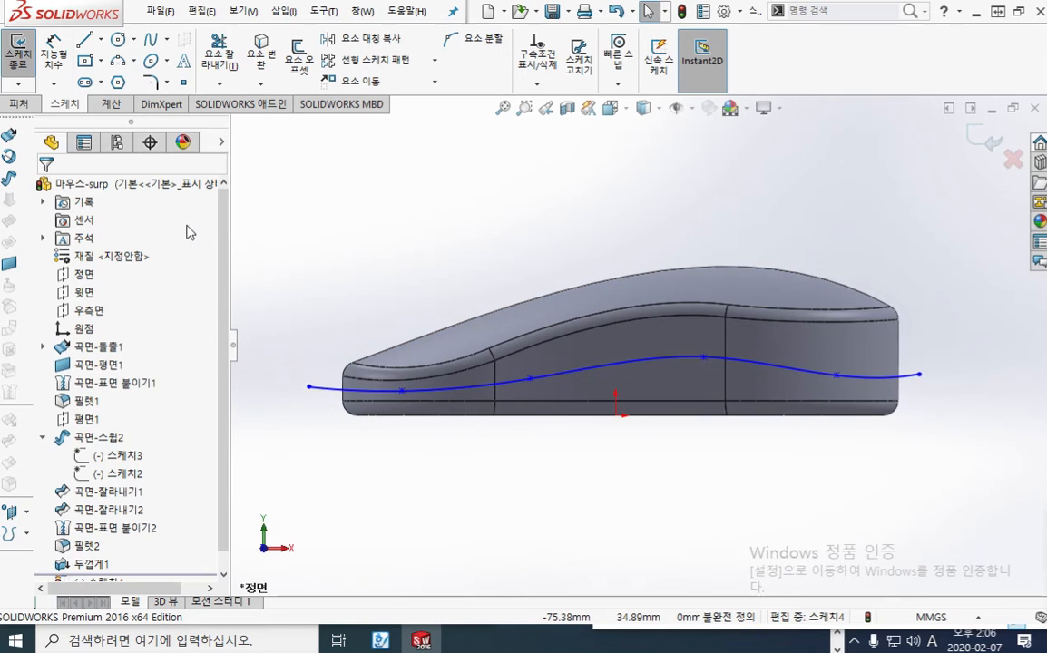
pyautogui.click(997, 11)
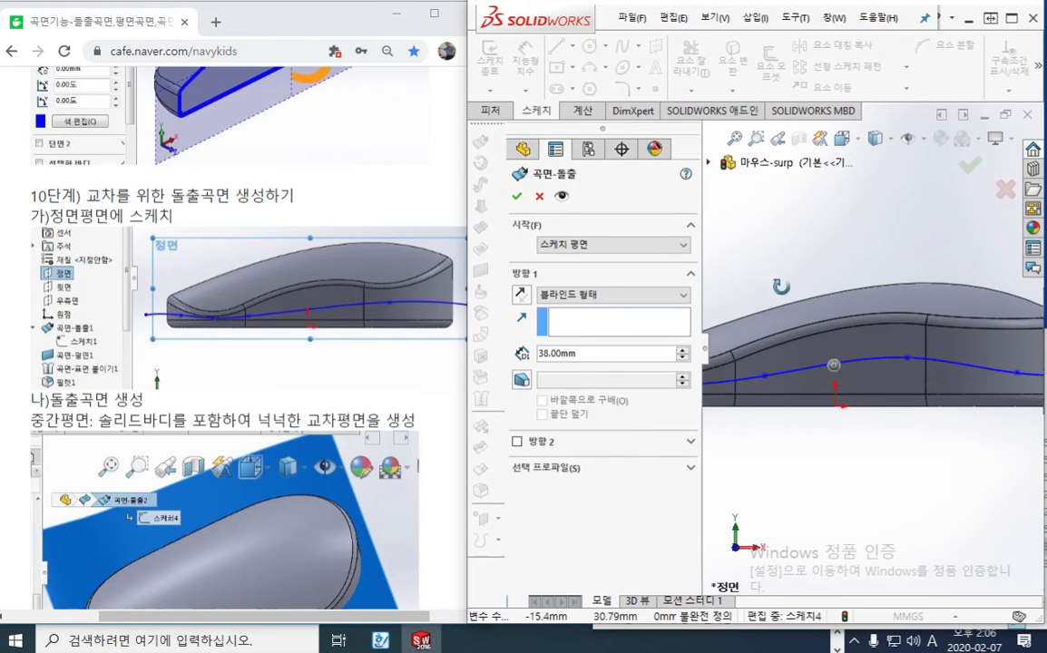
pyautogui.click(602, 295)
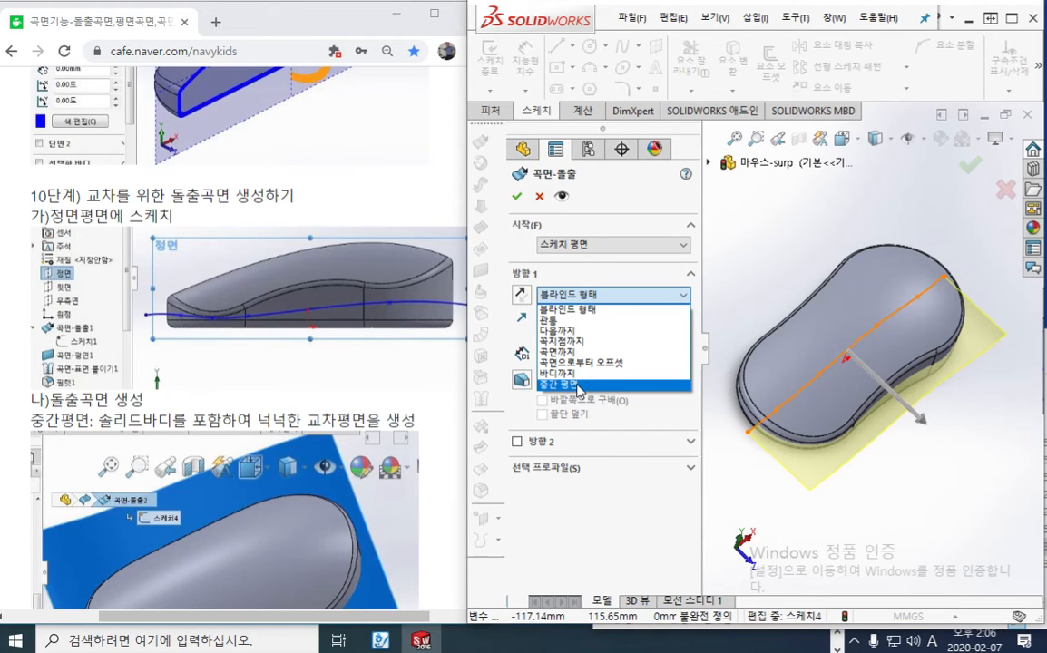
pyautogui.click(578, 385)
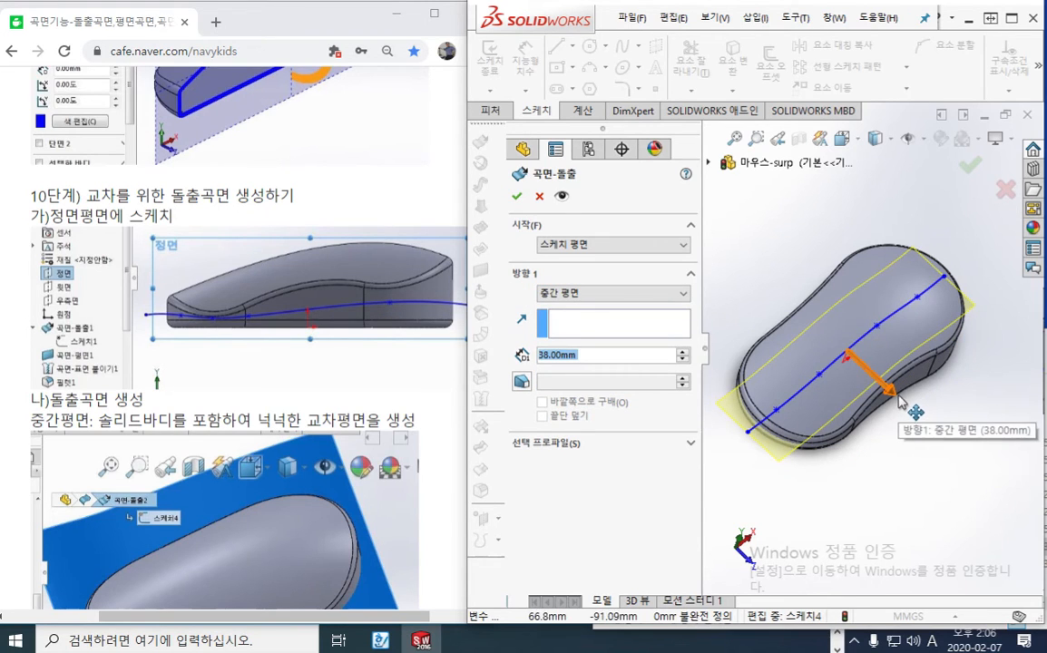
pyautogui.moveTo(898, 399); pyautogui.dragTo(903, 445)
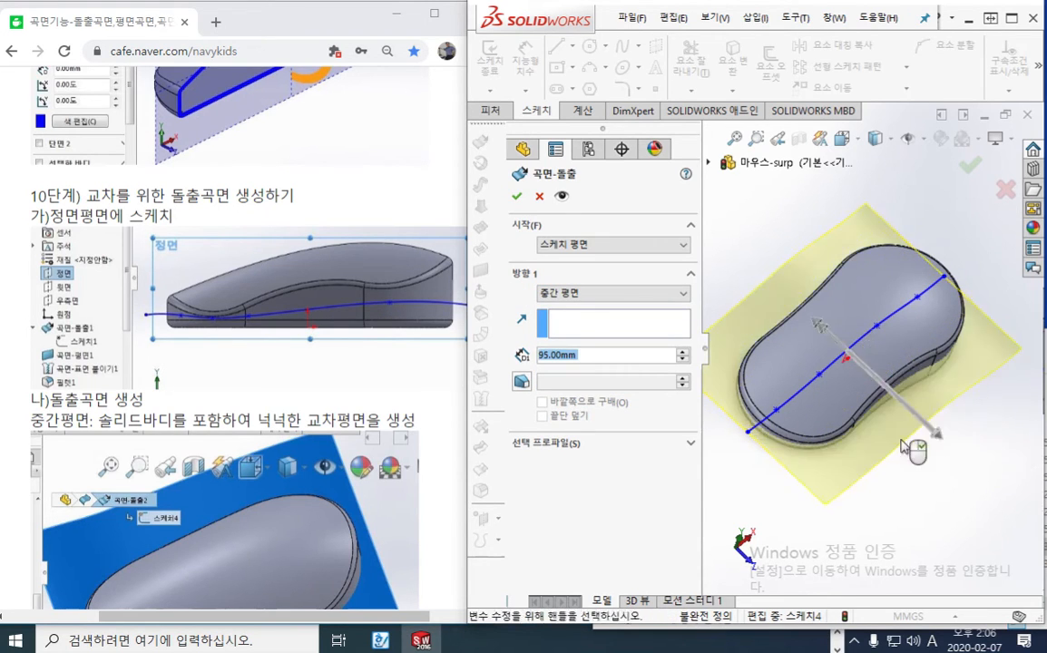
pyautogui.moveTo(895, 488); pyautogui.dragTo(872, 524, button='middle')
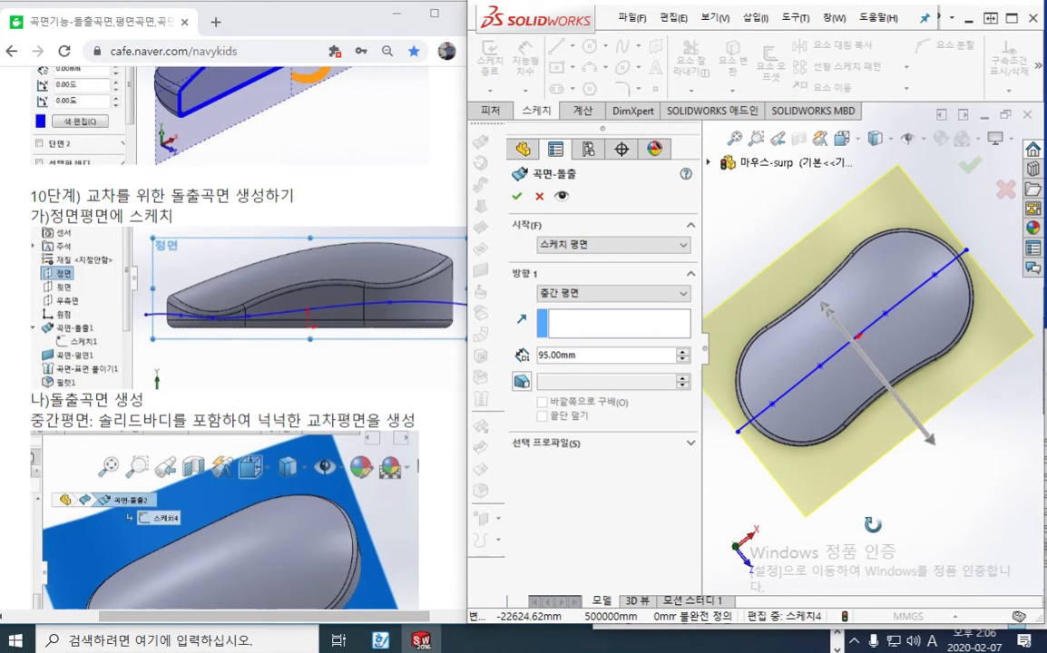
# Adjust the mid-plane surface's depth to 99 mm, past both sides of the mouse body, and accept the extrusion
pyautogui.moveTo(928, 442); pyautogui.dragTo(885, 376)
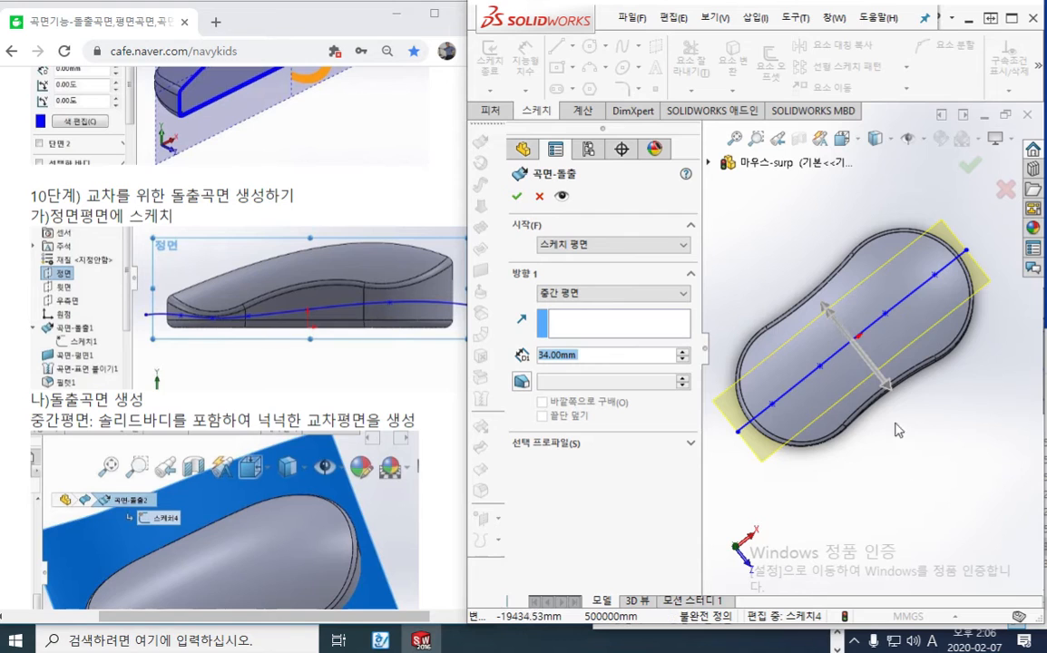
pyautogui.moveTo(884, 383); pyautogui.dragTo(944, 459)
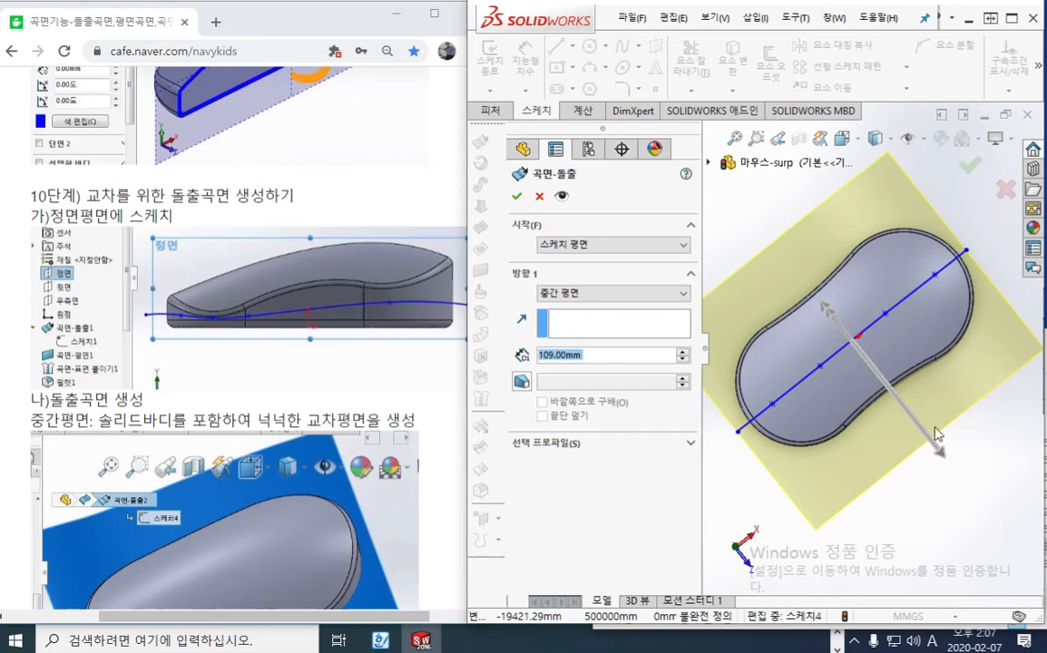
pyautogui.moveTo(947, 461)
pyautogui.mouseDown()
pyautogui.moveTo(914, 419)
pyautogui.moveTo(935, 442)
pyautogui.moveTo(930, 425)
pyautogui.moveTo(960, 432)
pyautogui.moveTo(893, 390)
pyautogui.moveTo(962, 432)
pyautogui.moveTo(934, 427)
pyautogui.moveTo(934, 443)
pyautogui.mouseUp()
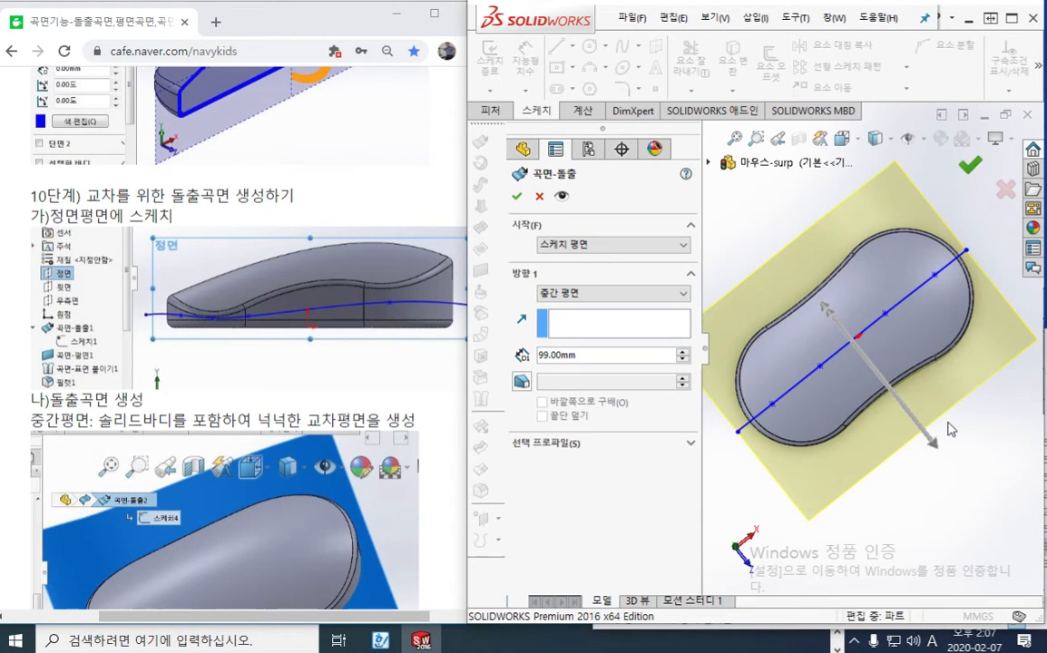
pyautogui.press('Return')
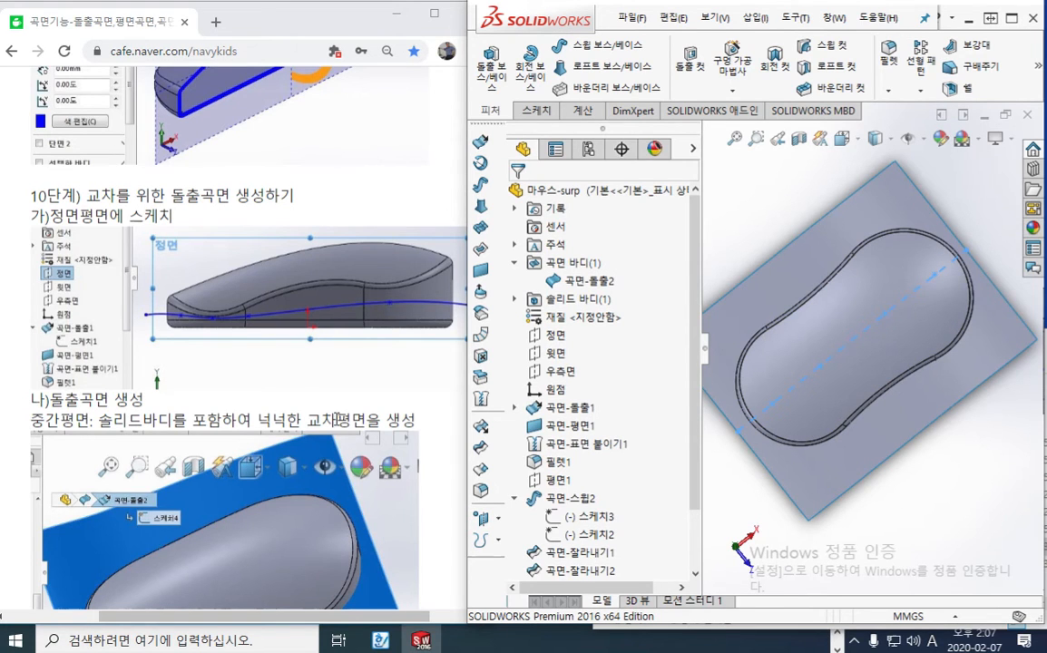
# Read tutorial steps 11 and 12 on saving two cover files and splitting the solid body with Intersect
pyautogui.click(307, 375)
pyautogui.scroll(-5, 313, 377)
pyautogui.scroll(-3, 344, 417)
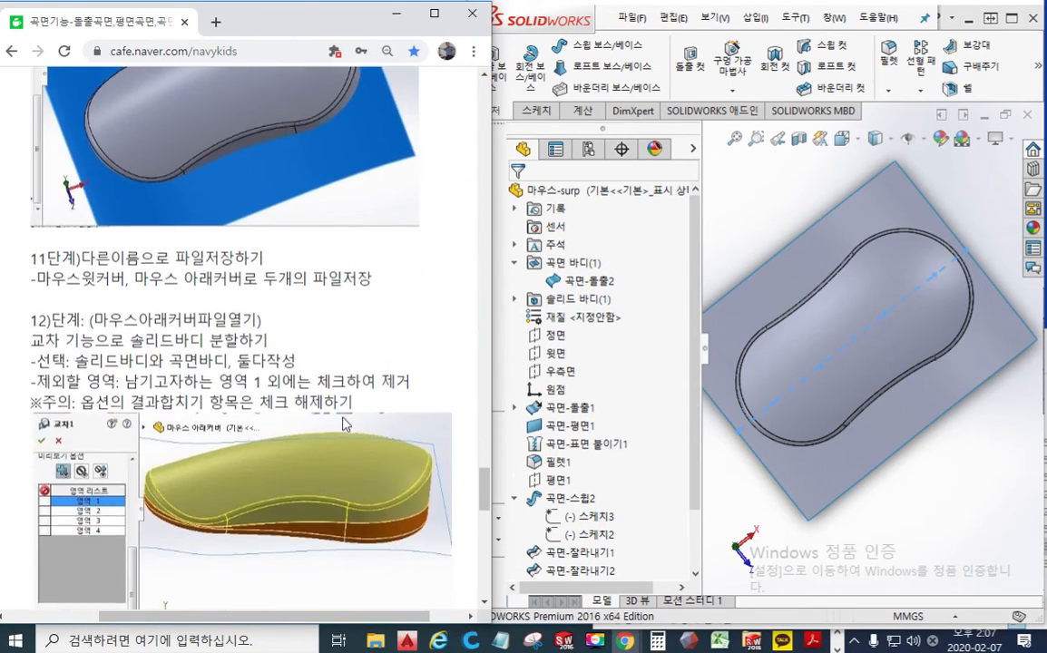
pyautogui.scroll(-2, 345, 422)
pyautogui.scroll(2, 345, 423)
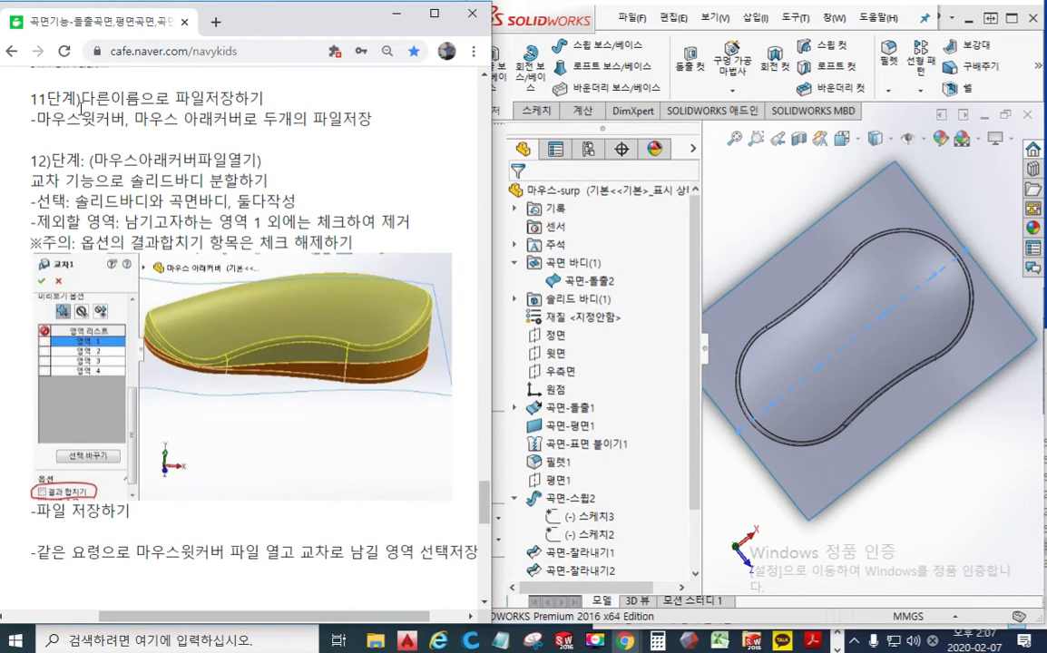
# Circle tutorial step 11 on saving under two file names with the blue screen pen, clear the mark, and review the neighbouring steps
pyautogui.press('F12')
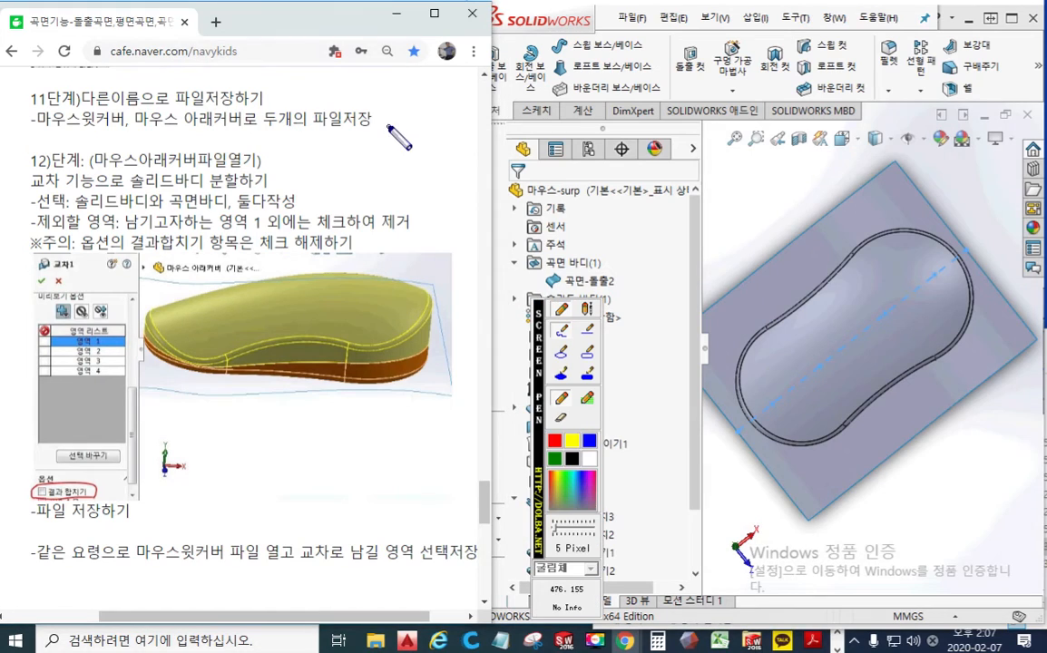
pyautogui.moveTo(386, 128)
pyautogui.mouseDown()
pyautogui.moveTo(136, 134)
pyautogui.moveTo(11, 113)
pyautogui.moveTo(255, 78)
pyautogui.moveTo(379, 101)
pyautogui.moveTo(365, 129)
pyautogui.mouseUp()
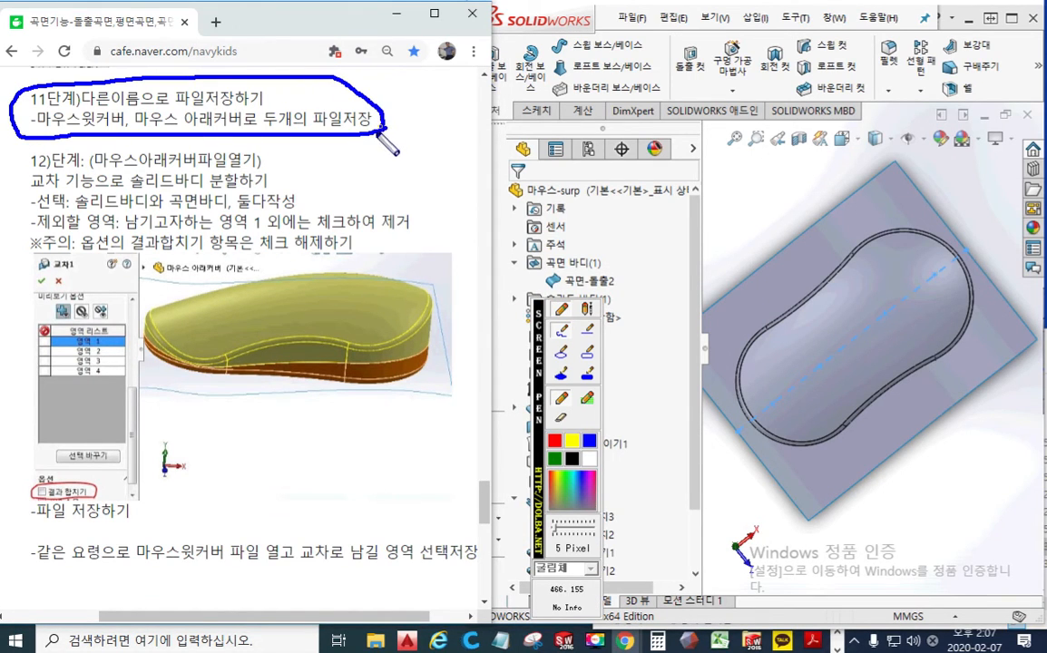
pyautogui.rightClick(326, 177)
pyautogui.scroll(6, 329, 178)
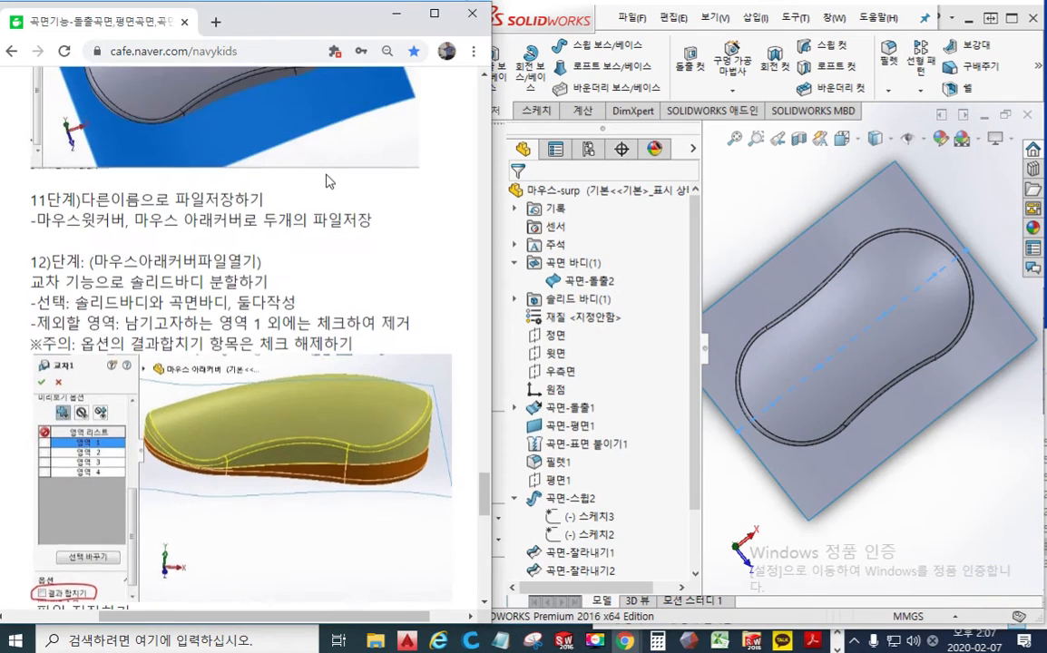
pyautogui.scroll(-6, 326, 175)
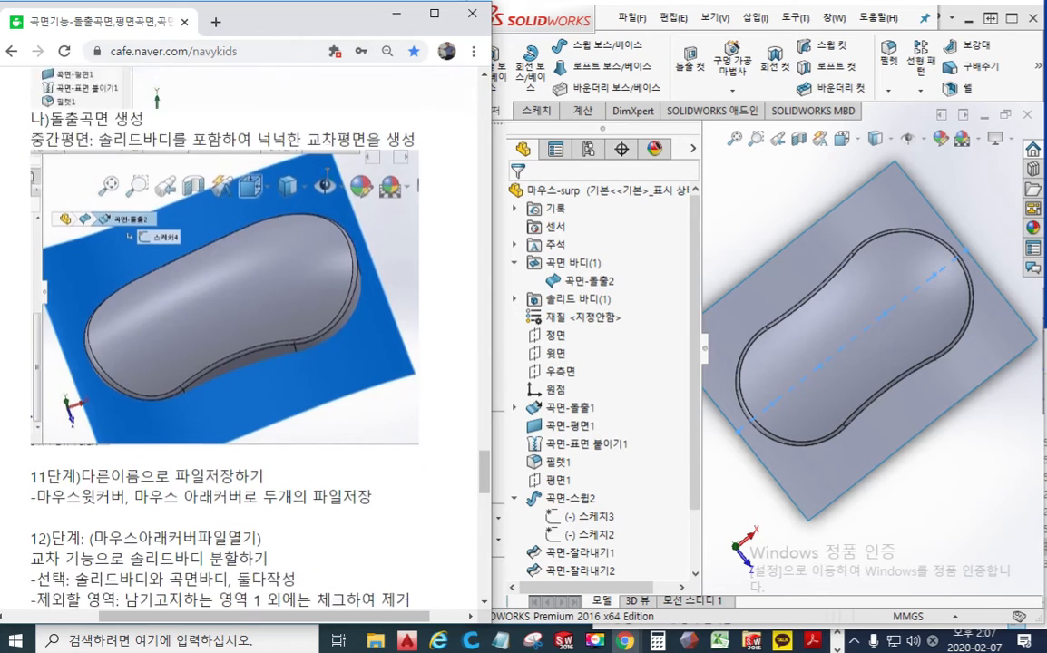
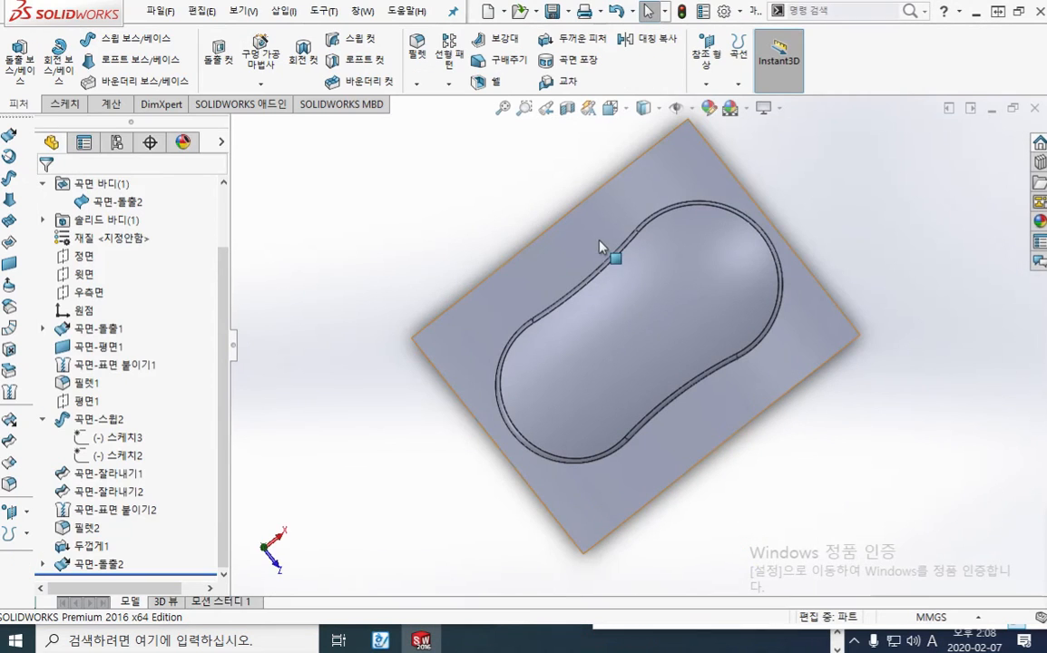
# Set the mouse model to the isometric view and start the Intersect feature (교차)
pyautogui.moveTo(554, 218); pyautogui.dragTo(504, 203, button='middle')
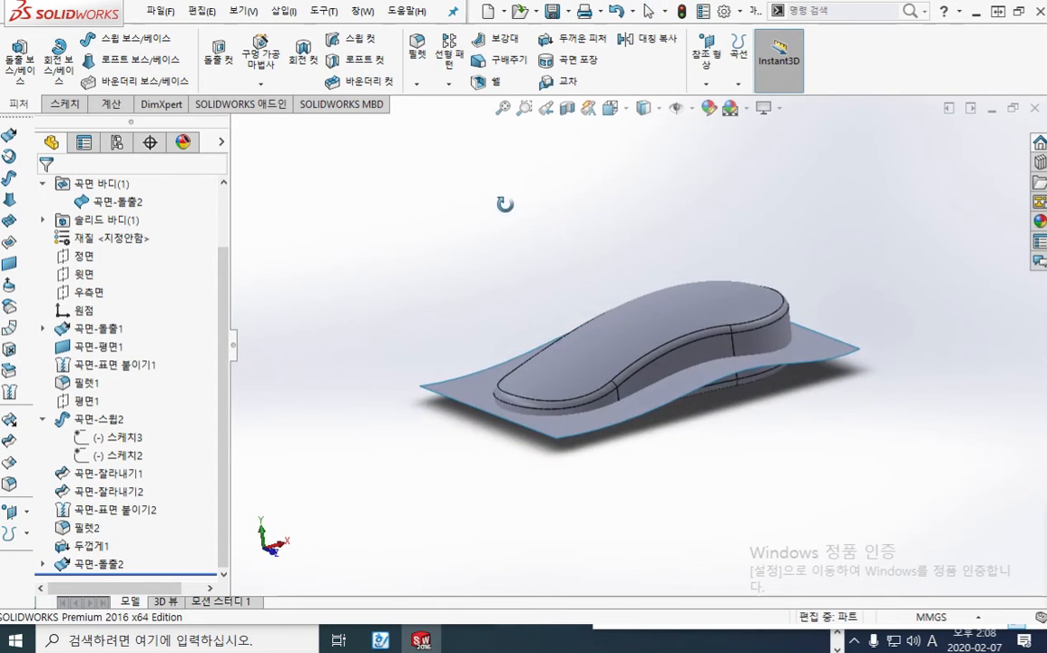
pyautogui.scroll(-5, 472, 216)
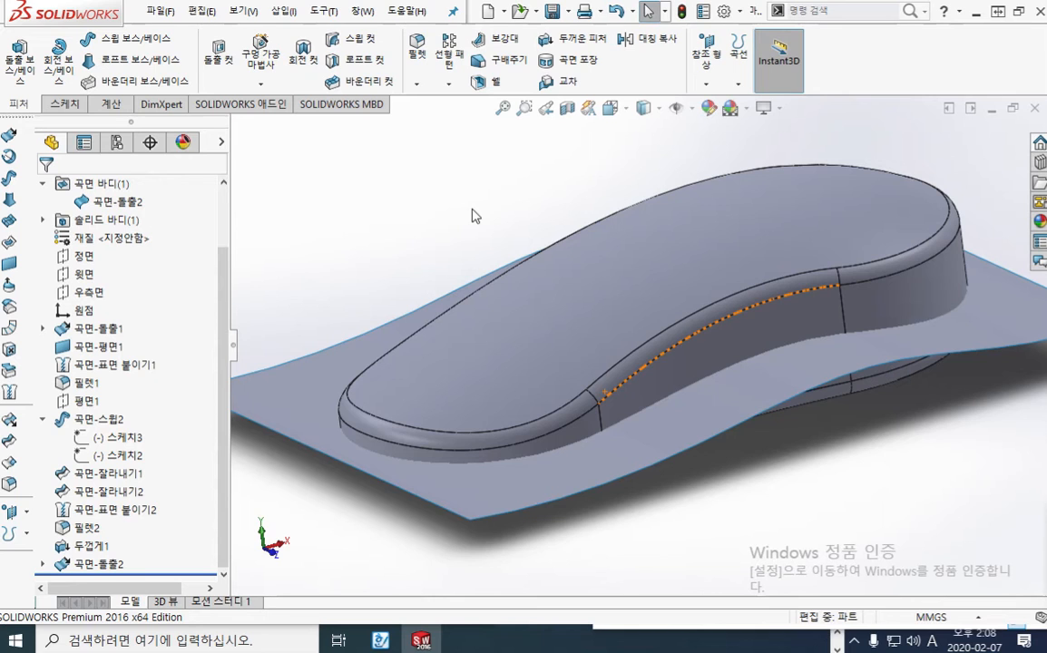
pyautogui.hotkey('ctrl', '7')
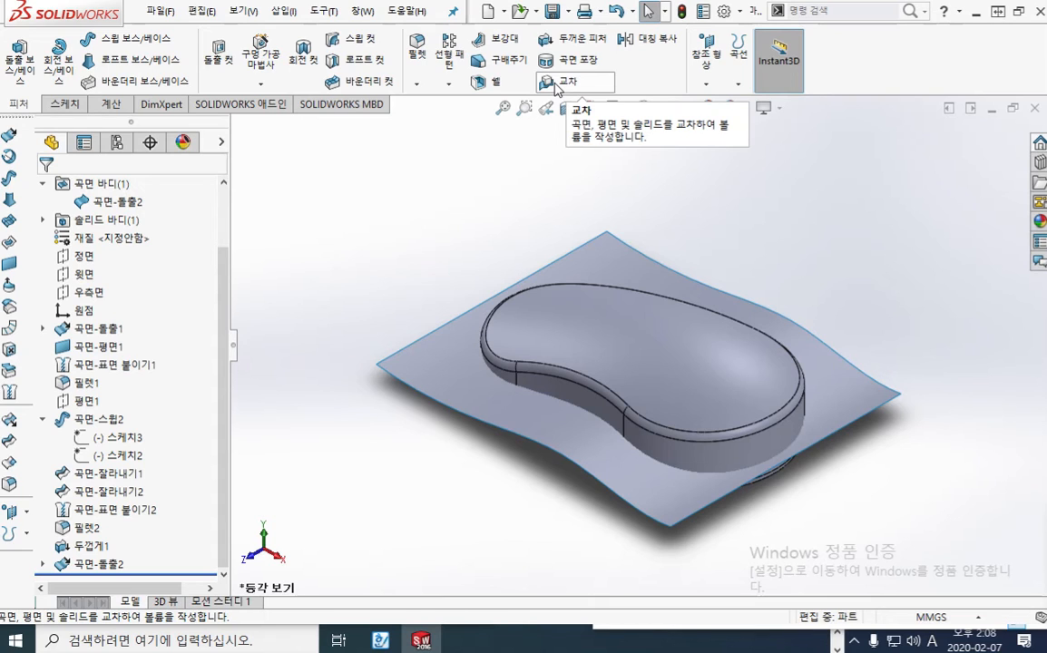
pyautogui.click(556, 84)
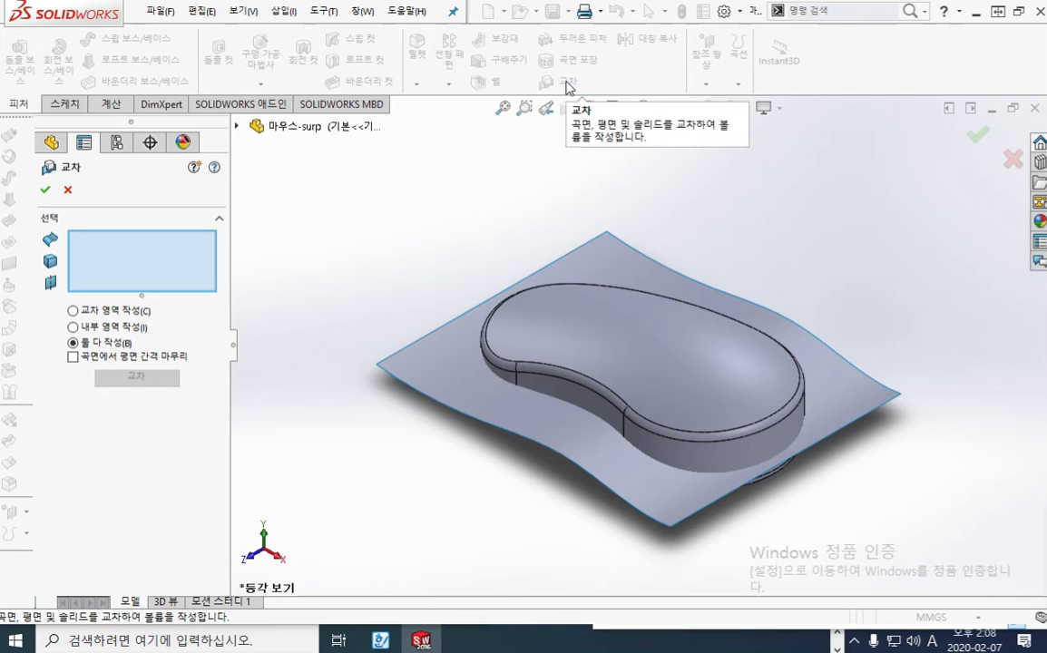
# Circle the 교차 command with the blue screen pen and label the mouse body 솔리드 with a leader line
pyautogui.press('F12')
pyautogui.moveTo(591, 89)
pyautogui.mouseDown()
pyautogui.moveTo(574, 66)
pyautogui.moveTo(549, 101)
pyautogui.mouseUp()
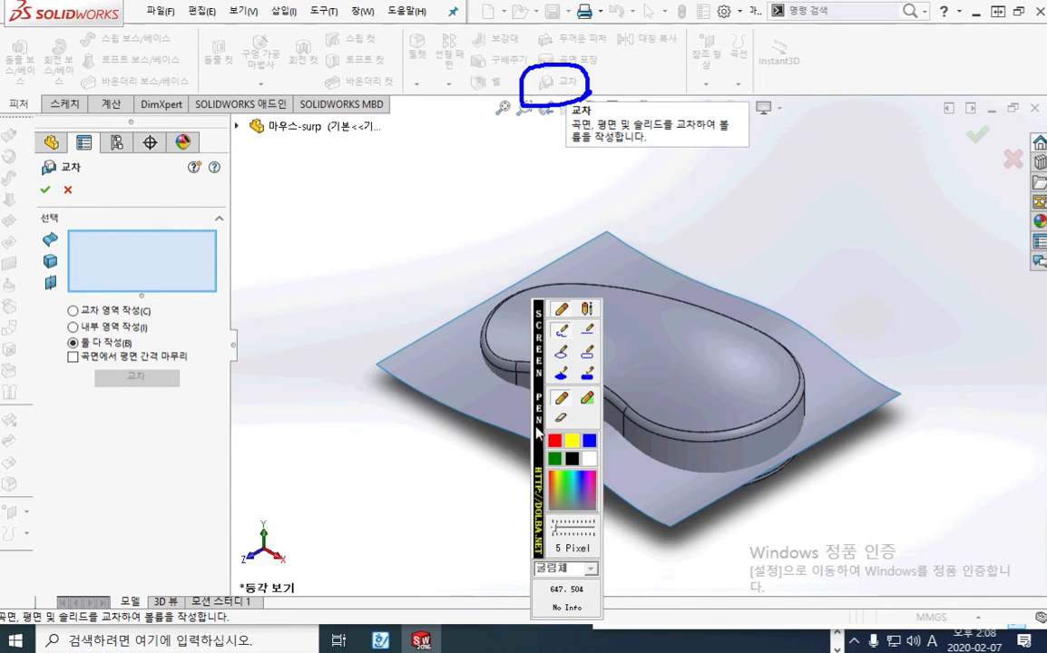
pyautogui.moveTo(537, 434); pyautogui.dragTo(283, 412)
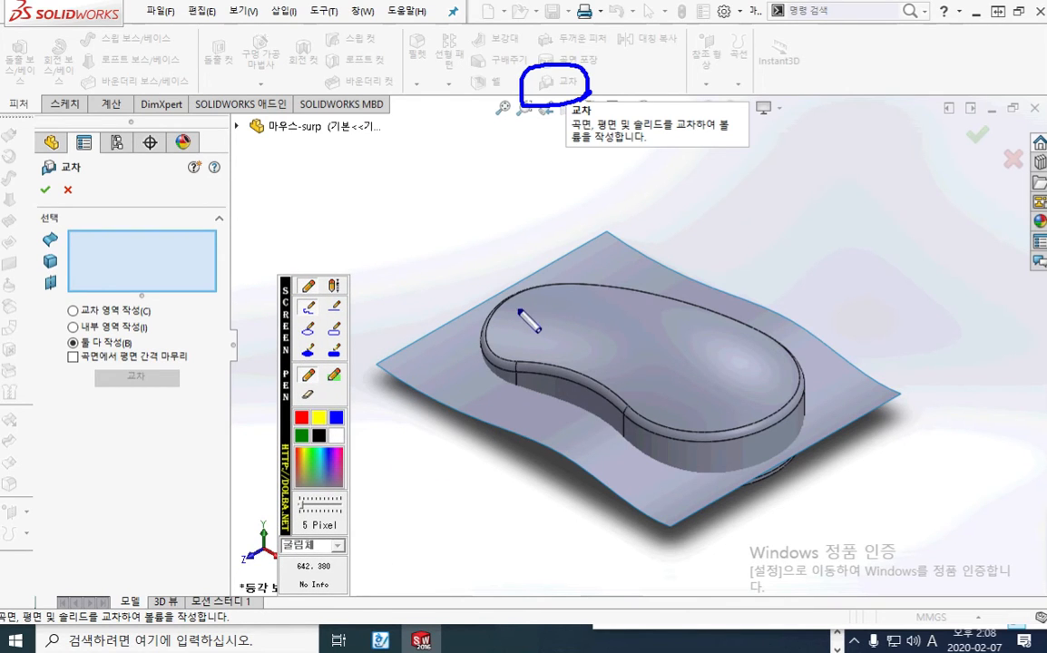
pyautogui.moveTo(519, 308); pyautogui.dragTo(469, 201)
pyautogui.moveTo(418, 175)
pyautogui.mouseDown()
pyautogui.moveTo(443, 167)
pyautogui.moveTo(419, 184)
pyautogui.moveTo(428, 196)
pyautogui.moveTo(500, 163)
pyautogui.moveTo(501, 186)
pyautogui.mouseUp()
pyautogui.moveTo(489, 189); pyautogui.dragTo(534, 186)
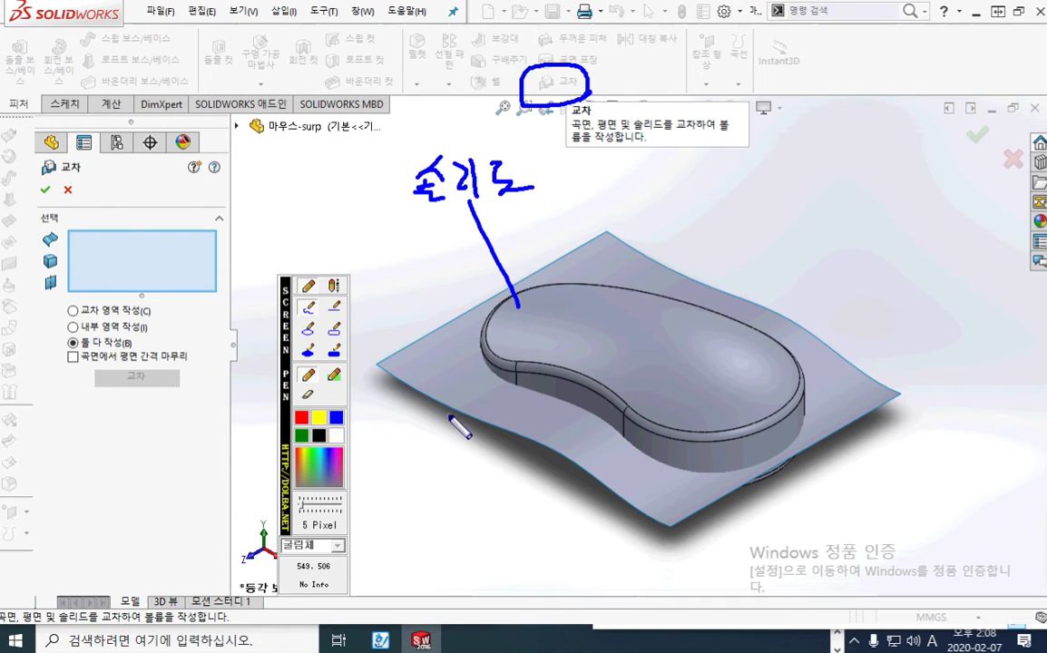
# Label the intersecting surface 곡면 with a blue leader line, then clear all the screen pen marks
pyautogui.moveTo(466, 385)
pyautogui.mouseDown()
pyautogui.moveTo(460, 458)
pyautogui.moveTo(427, 508)
pyautogui.mouseUp()
pyautogui.moveTo(444, 490)
pyautogui.mouseDown()
pyautogui.moveTo(460, 517)
pyautogui.moveTo(475, 513)
pyautogui.mouseUp()
pyautogui.moveTo(486, 471)
pyautogui.mouseDown()
pyautogui.moveTo(507, 469)
pyautogui.moveTo(504, 481)
pyautogui.mouseUp()
pyautogui.moveTo(492, 474)
pyautogui.mouseDown()
pyautogui.moveTo(491, 492)
pyautogui.moveTo(510, 493)
pyautogui.moveTo(506, 517)
pyautogui.mouseUp()
pyautogui.moveTo(534, 469)
pyautogui.mouseDown()
pyautogui.moveTo(532, 495)
pyautogui.moveTo(563, 479)
pyautogui.mouseUp()
pyautogui.moveTo(551, 490); pyautogui.dragTo(567, 499)
pyautogui.moveTo(553, 494); pyautogui.dragTo(570, 506)
pyautogui.moveTo(451, 480); pyautogui.dragTo(450, 504)
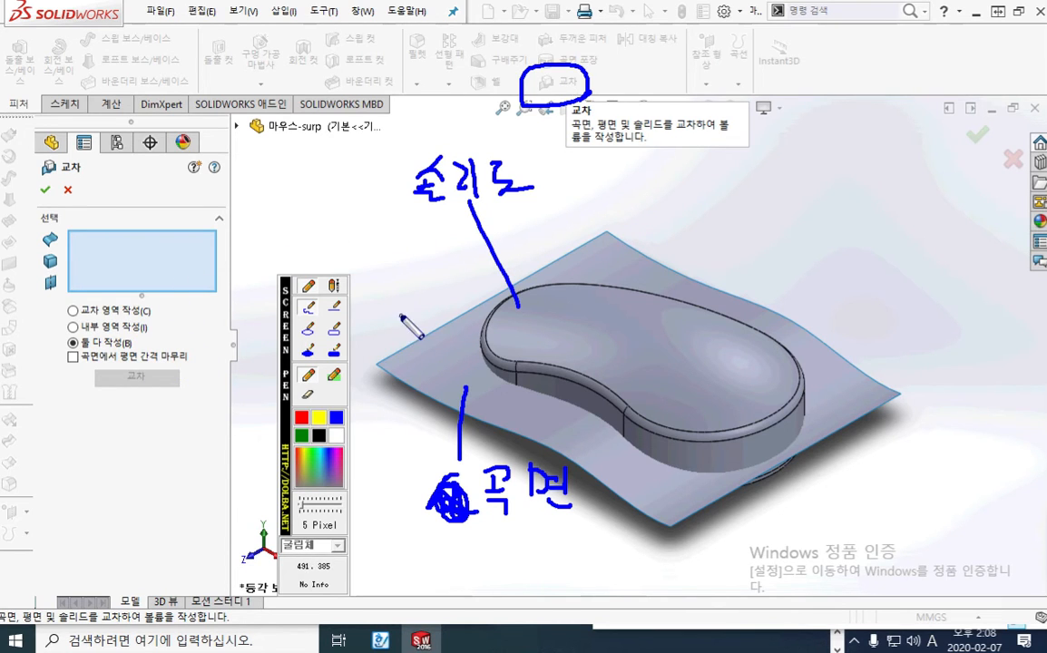
pyautogui.press('Escape')
# Select the thickened mouse body 두껍게1 and the surface 곡면-돌출2, and calculate their intersection regions
pyautogui.click(578, 349)
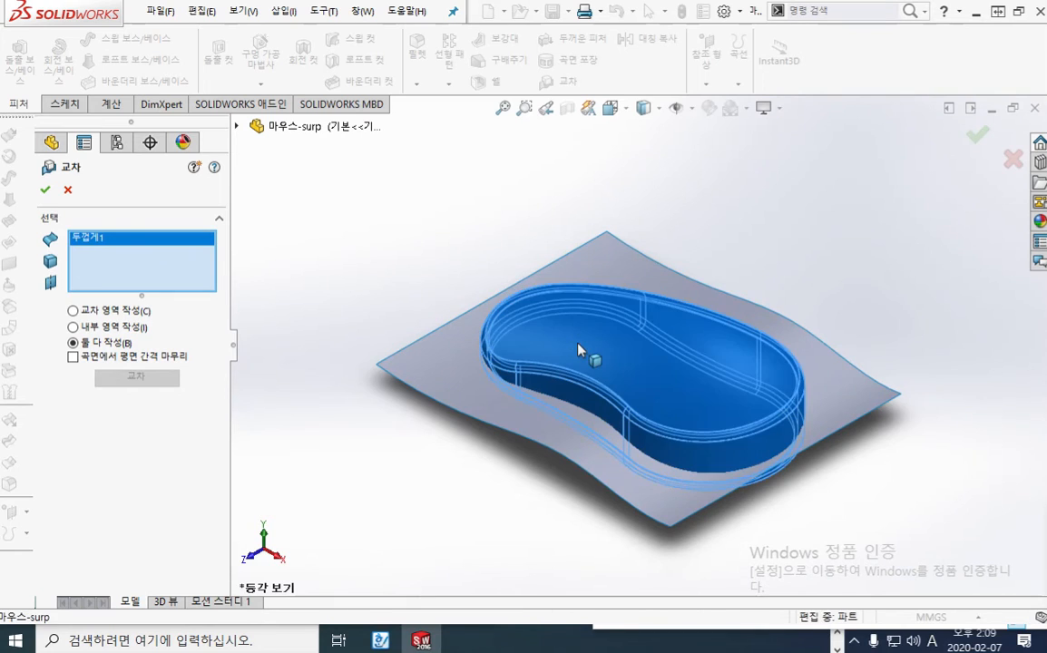
pyautogui.click(440, 367)
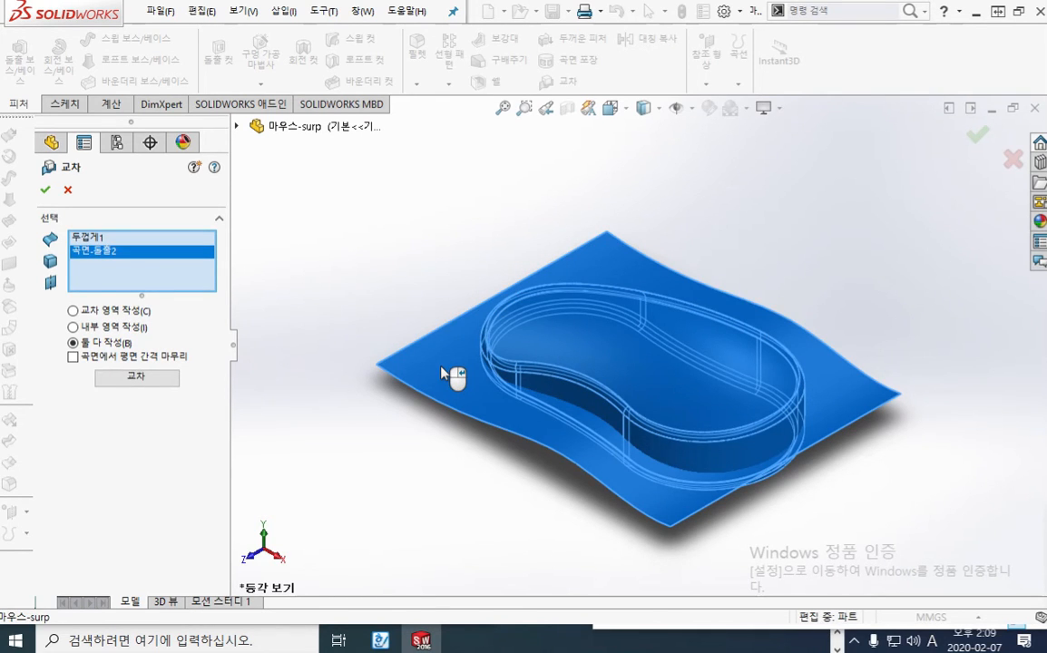
pyautogui.click(143, 379)
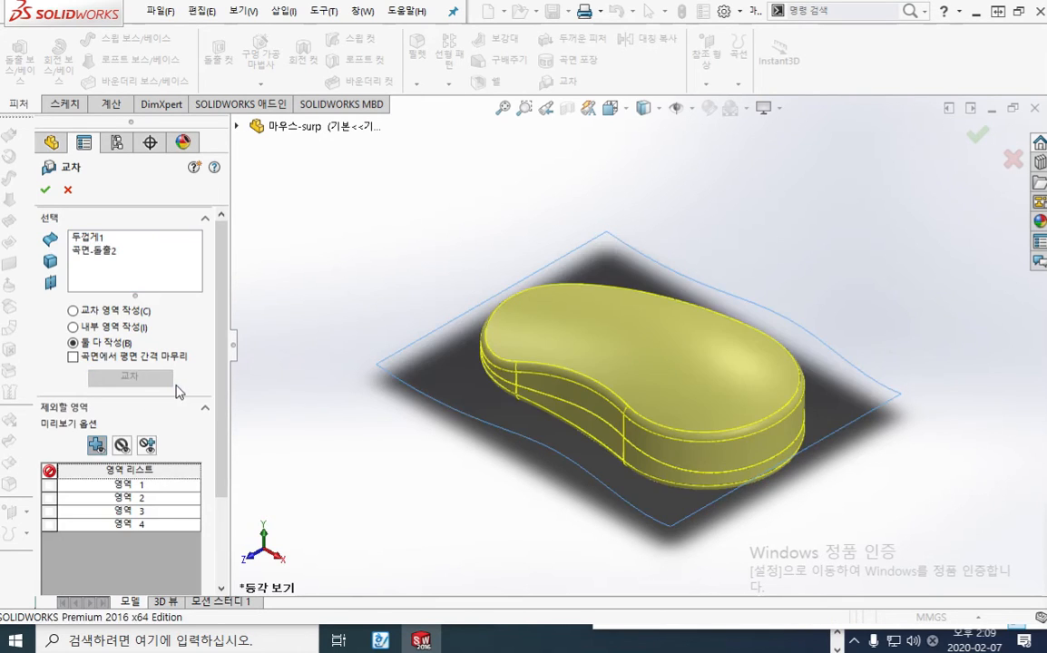
# Circle the merge result option (결과 합치기) with the screen pen, clear the mark, and turn the option off
pyautogui.moveTo(216, 309); pyautogui.dragTo(224, 441)
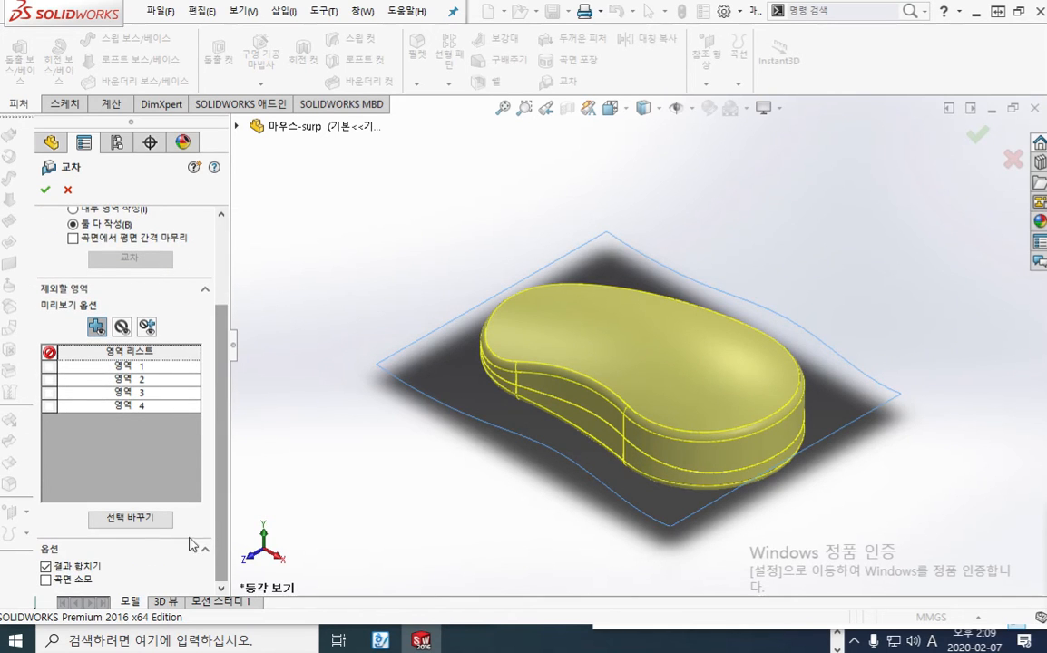
pyautogui.hotkey('ctrl', '2')
pyautogui.moveTo(115, 571)
pyautogui.mouseDown()
pyautogui.moveTo(25, 569)
pyautogui.moveTo(105, 581)
pyautogui.mouseUp()
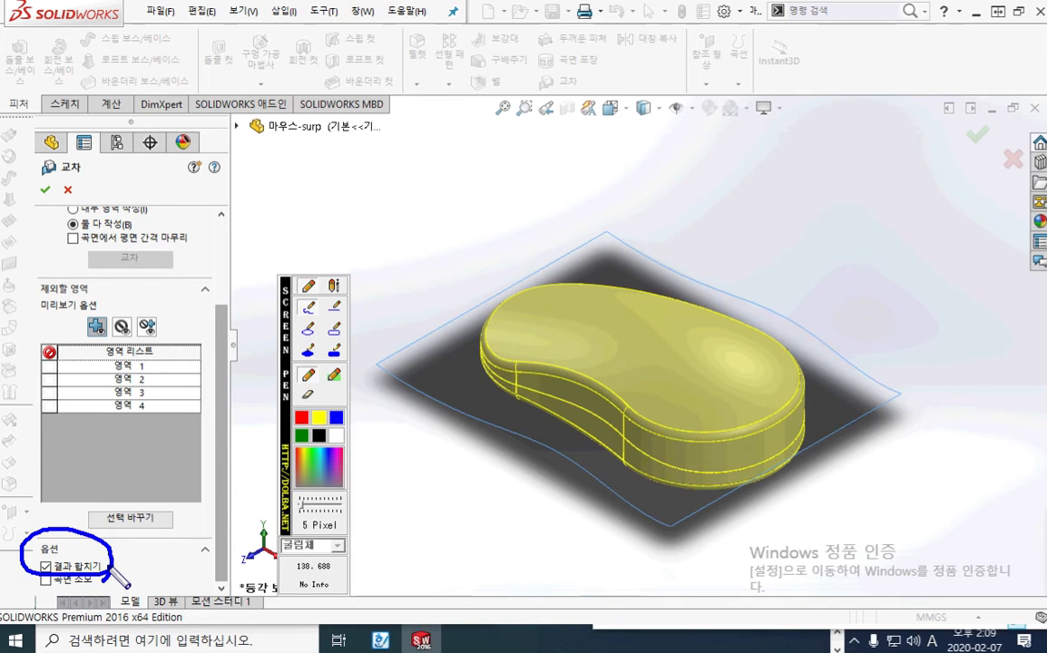
pyautogui.press('Escape')
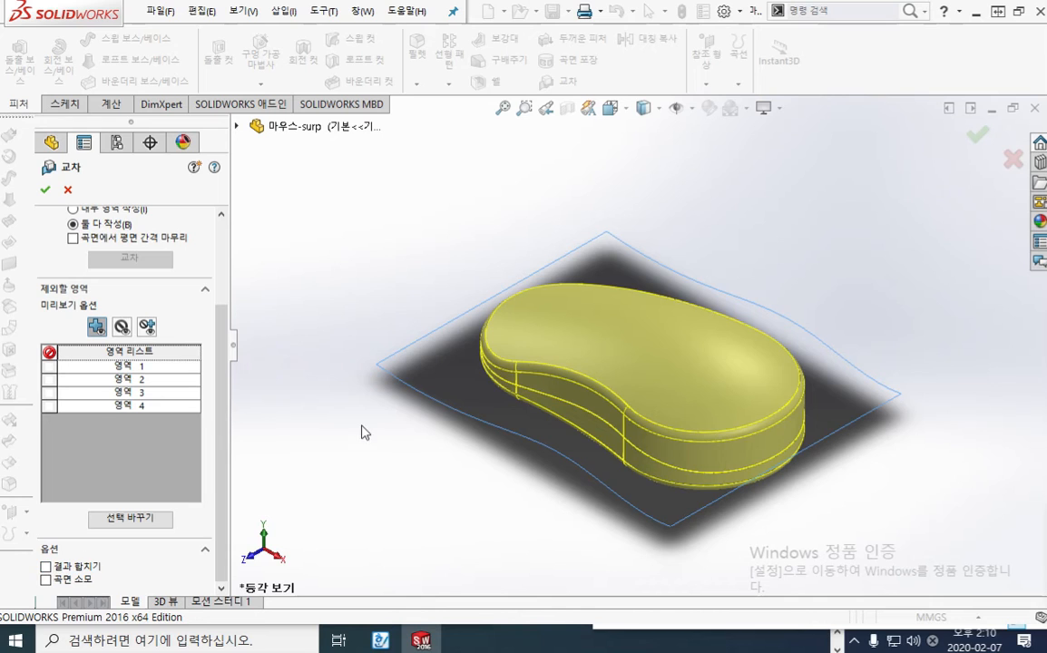
# Underline the headings 제외할 영역 and 미리보기 옵션 in the Intersect settings with the blue screen pen
pyautogui.scroll(2, 202, 352)
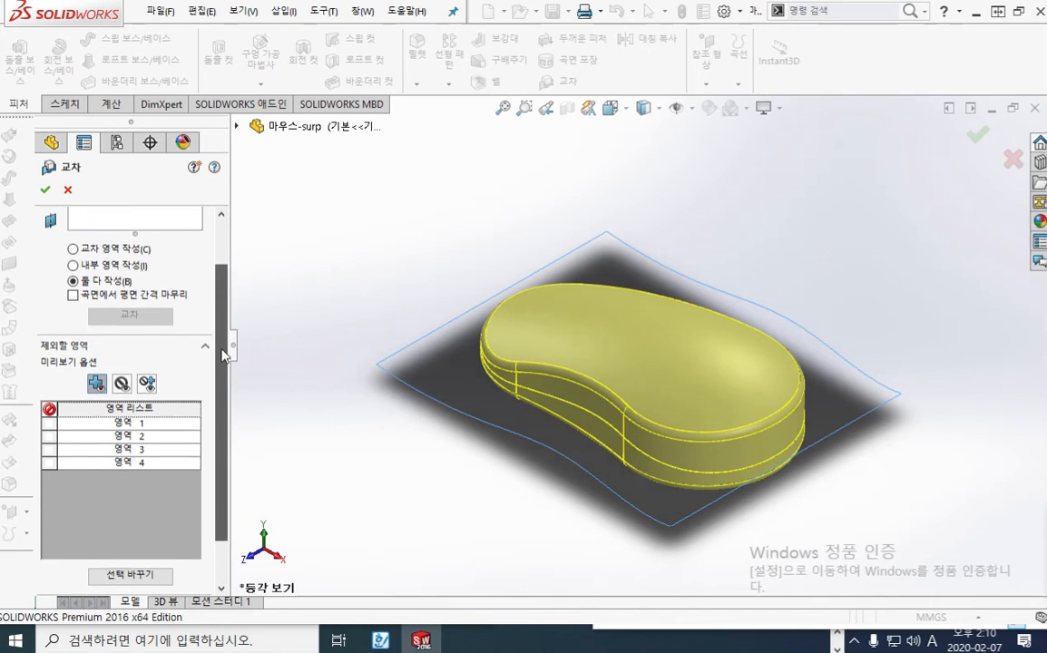
pyautogui.scroll(1, 226, 338)
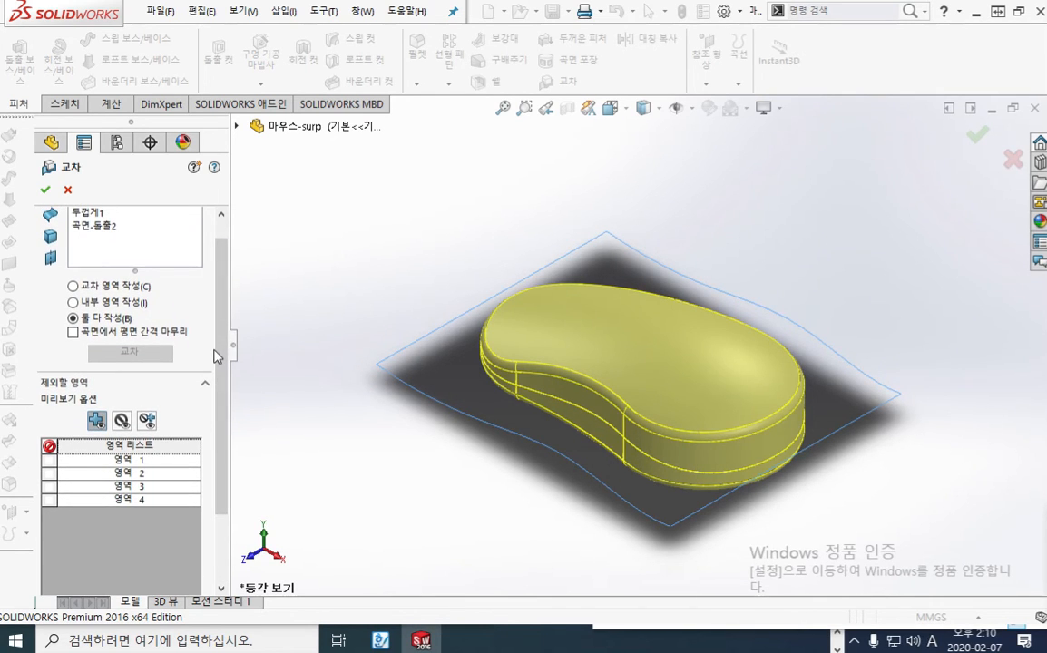
pyautogui.press('F12')
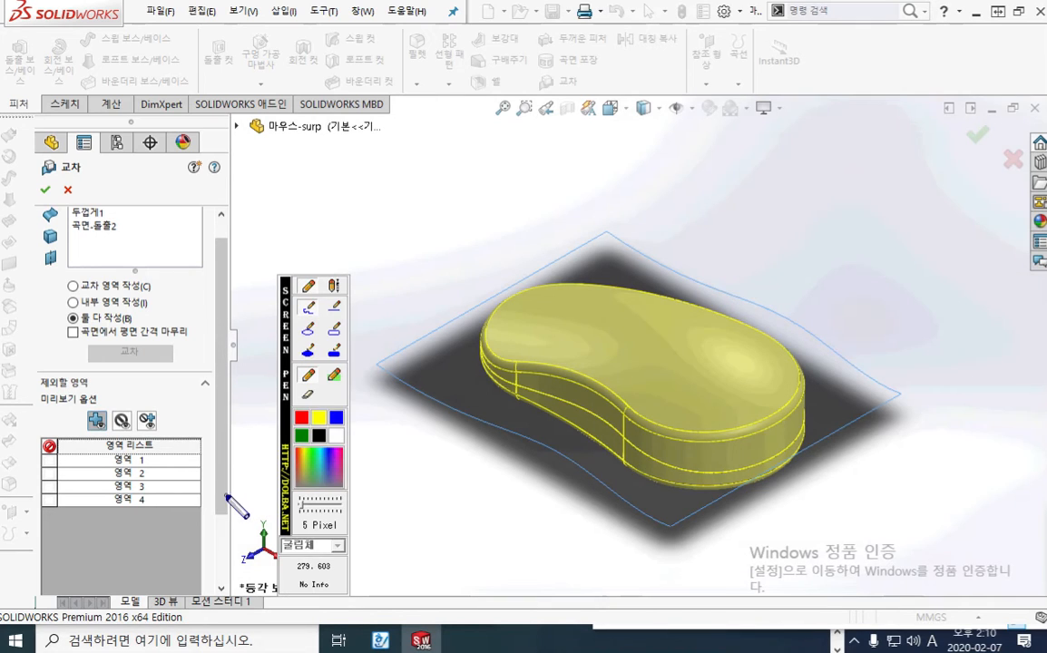
pyautogui.moveTo(36, 407); pyautogui.dragTo(109, 402)
pyautogui.moveTo(38, 387); pyautogui.dragTo(96, 387)
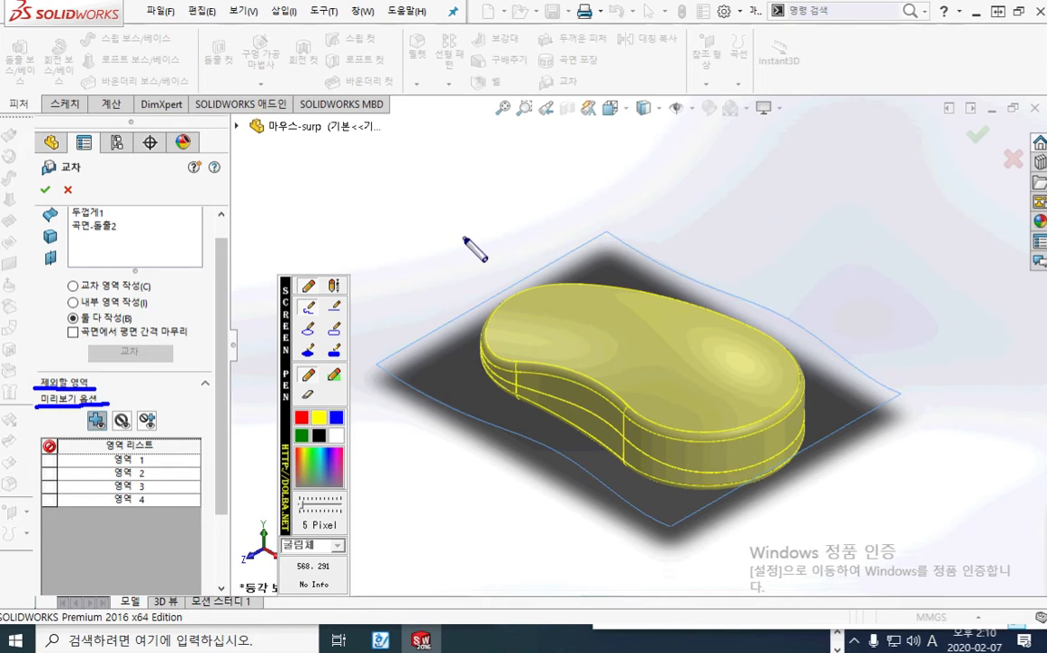
# Sketch a blue body section crossed by the surface with green inner regions, underline the four listed regions, and clear all marks
pyautogui.moveTo(391, 180)
pyautogui.mouseDown()
pyautogui.moveTo(418, 205)
pyautogui.moveTo(547, 143)
pyautogui.moveTo(468, 214)
pyautogui.moveTo(426, 207)
pyautogui.mouseUp()
pyautogui.moveTo(339, 171)
pyautogui.mouseDown()
pyautogui.moveTo(443, 154)
pyautogui.moveTo(614, 159)
pyautogui.mouseUp()
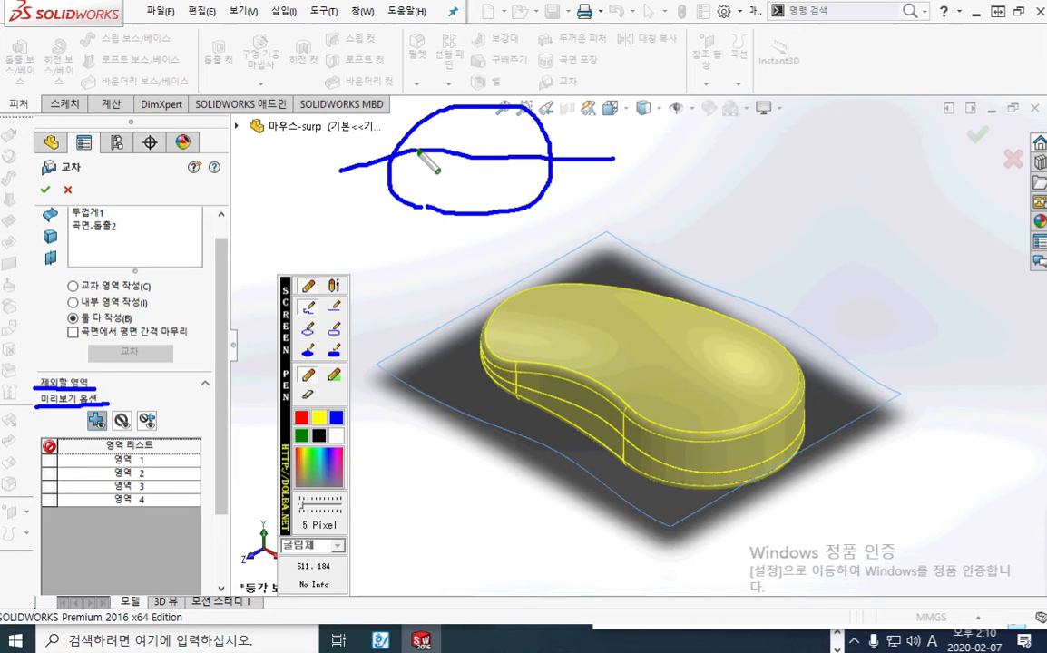
pyautogui.moveTo(417, 151)
pyautogui.mouseDown()
pyautogui.moveTo(449, 122)
pyautogui.moveTo(508, 127)
pyautogui.moveTo(449, 143)
pyautogui.moveTo(415, 186)
pyautogui.moveTo(500, 193)
pyautogui.moveTo(536, 163)
pyautogui.moveTo(413, 156)
pyautogui.mouseUp()
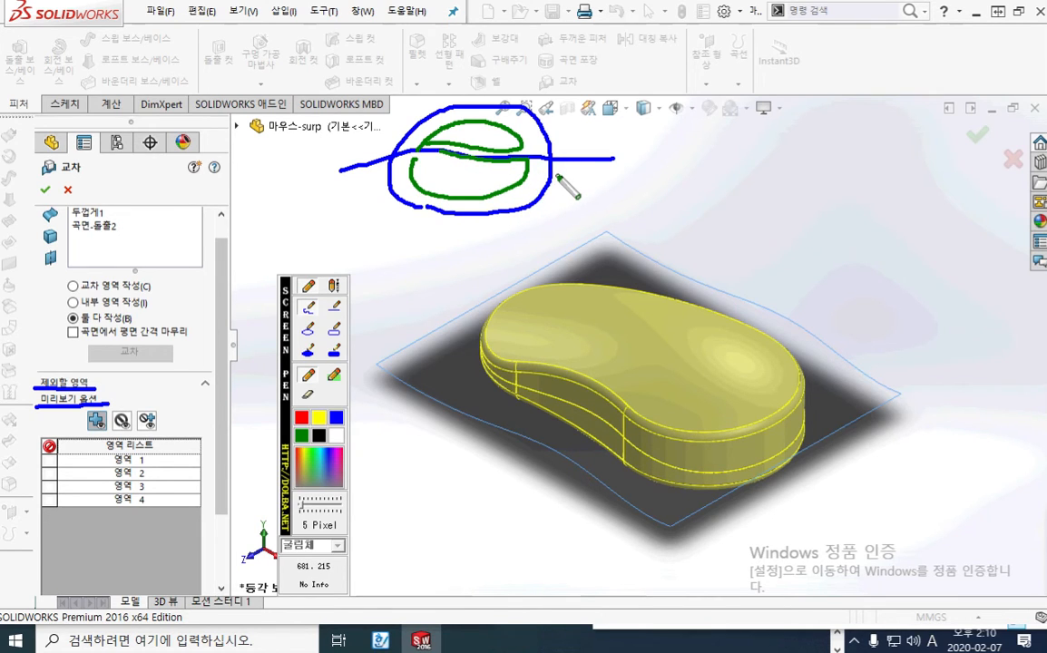
pyautogui.moveTo(116, 460)
pyautogui.mouseDown()
pyautogui.moveTo(143, 461)
pyautogui.moveTo(171, 504)
pyautogui.mouseUp()
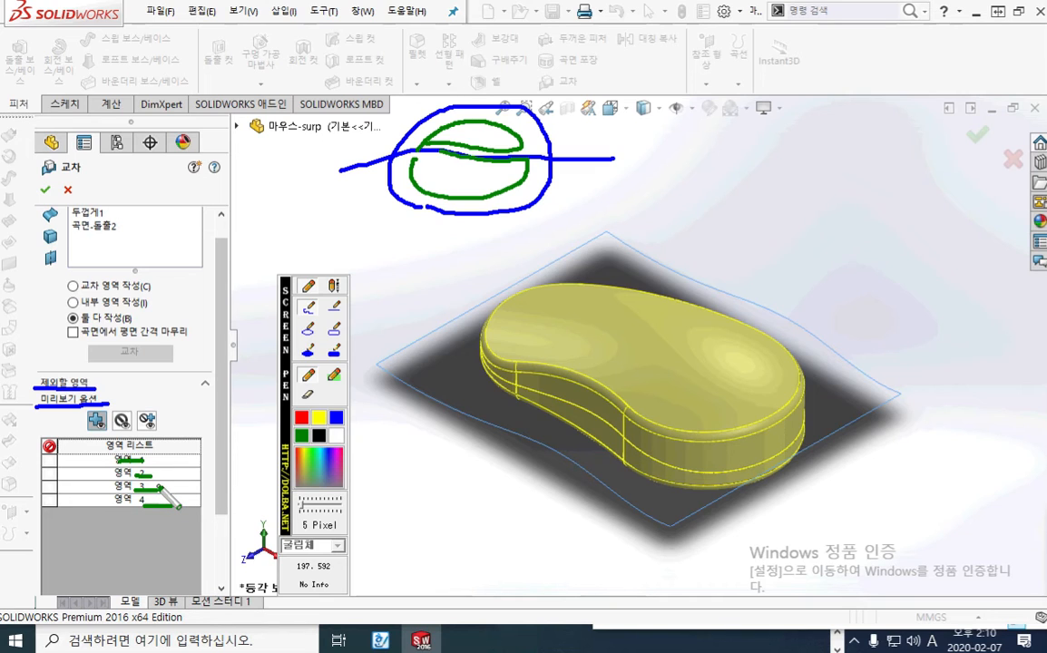
pyautogui.press('Escape')
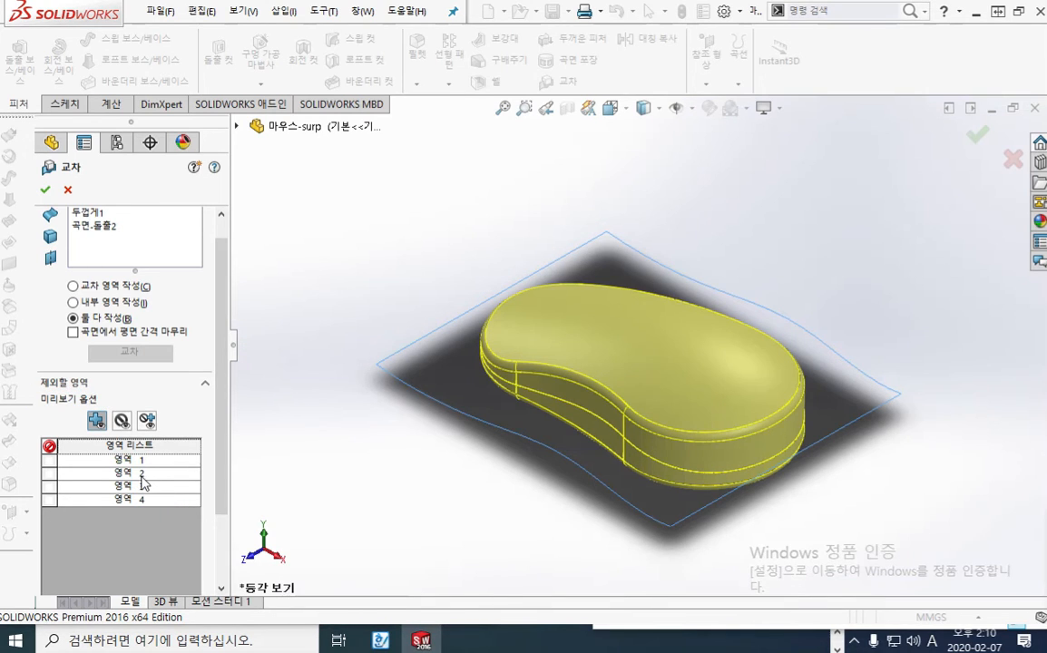
# Highlight 영역 2 and 영역 1, point a green pen arrow from 영역 1 to the lower shell, and clear it
pyautogui.click(138, 475)
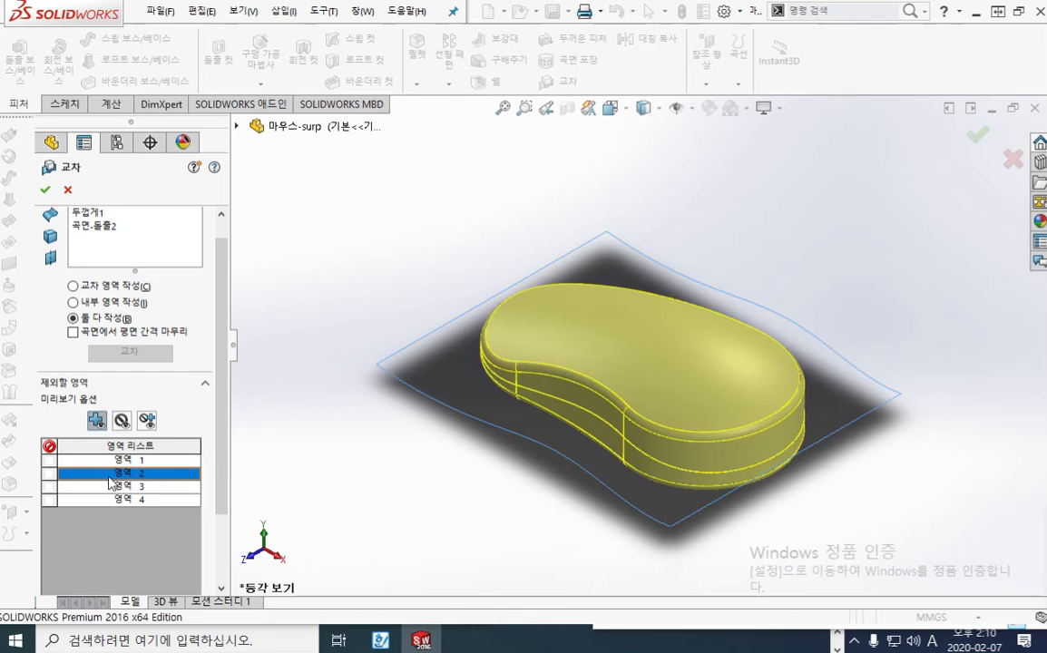
pyautogui.click(118, 461)
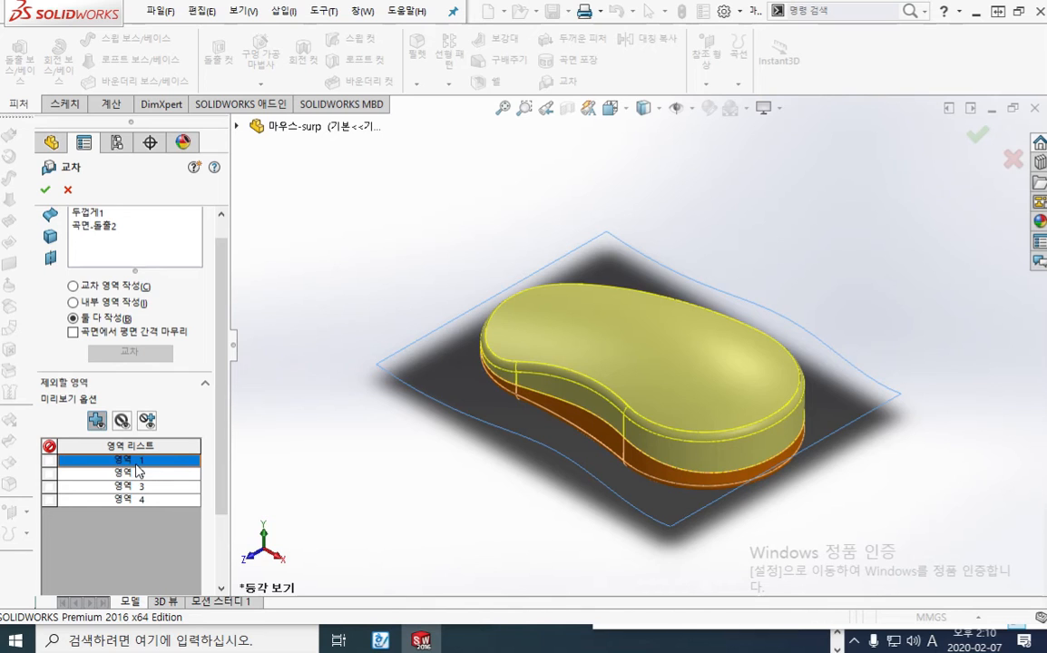
pyautogui.moveTo(167, 459)
pyautogui.mouseDown()
pyautogui.moveTo(217, 472)
pyautogui.moveTo(485, 478)
pyautogui.moveTo(572, 415)
pyautogui.moveTo(568, 446)
pyautogui.mouseUp()
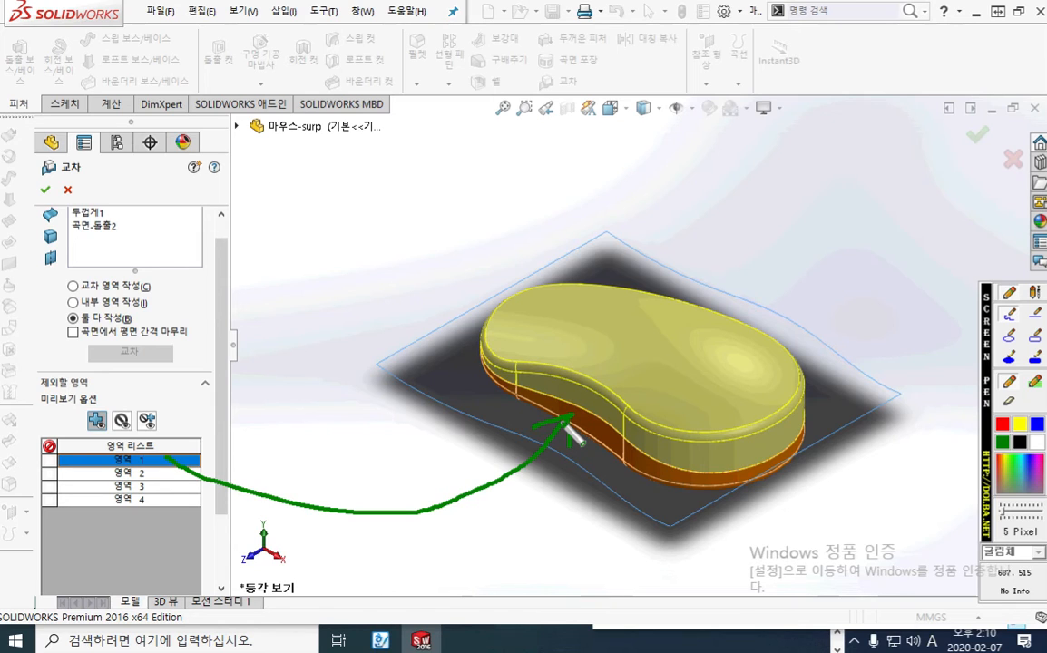
pyautogui.press('Escape')
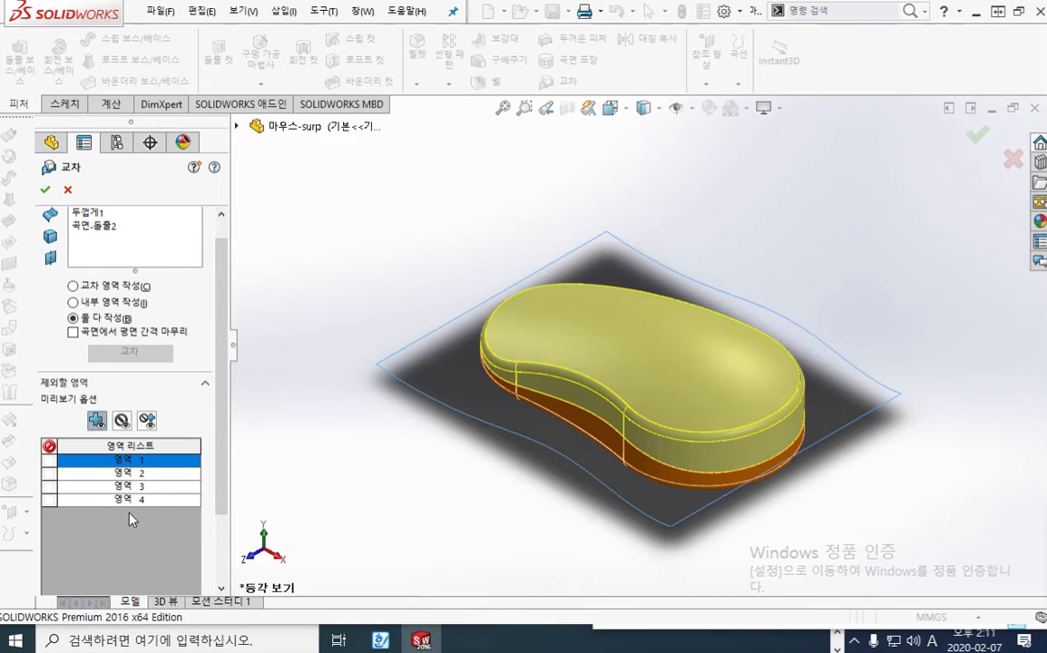
# Highlight 영역 4, point a green pen arrow from it to the upper shell, and clear the mark
pyautogui.click(131, 500)
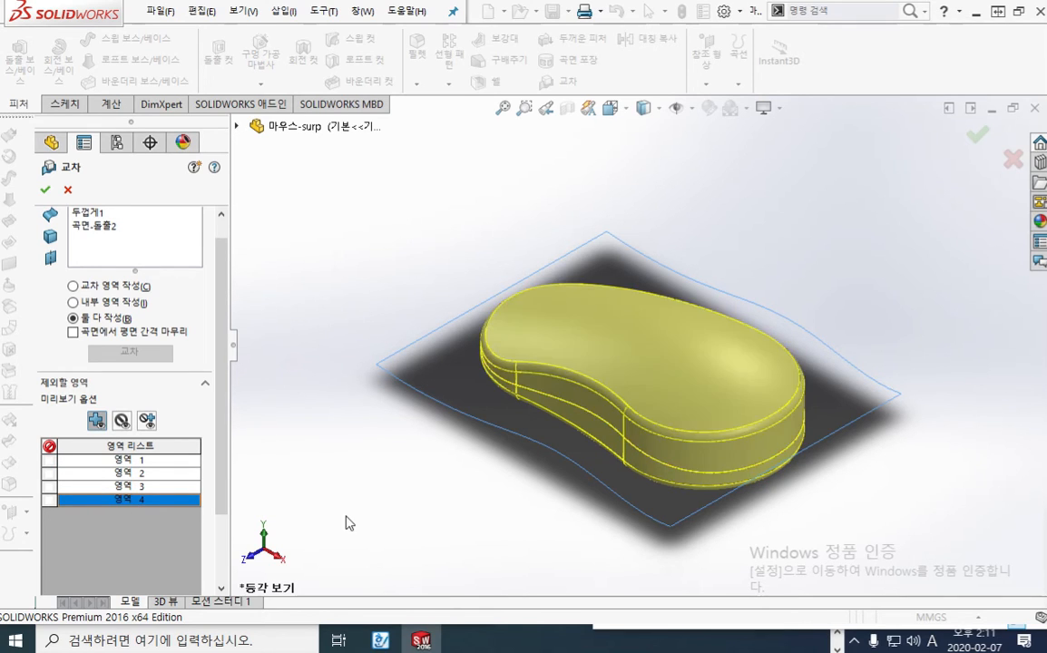
pyautogui.press('F12')
pyautogui.press('Escape')
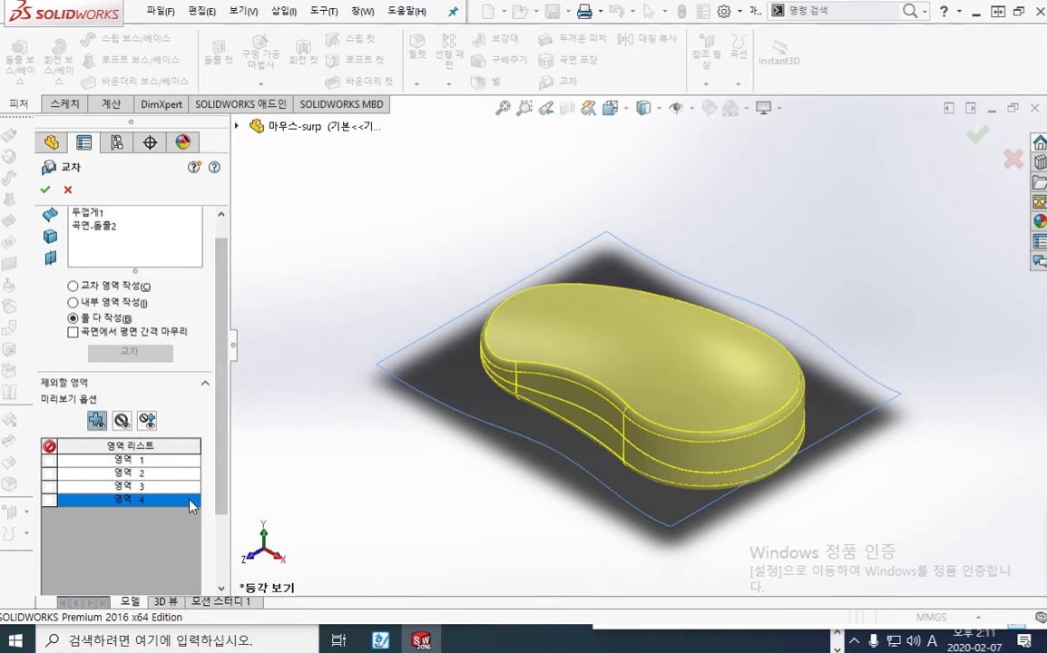
pyautogui.press('F12')
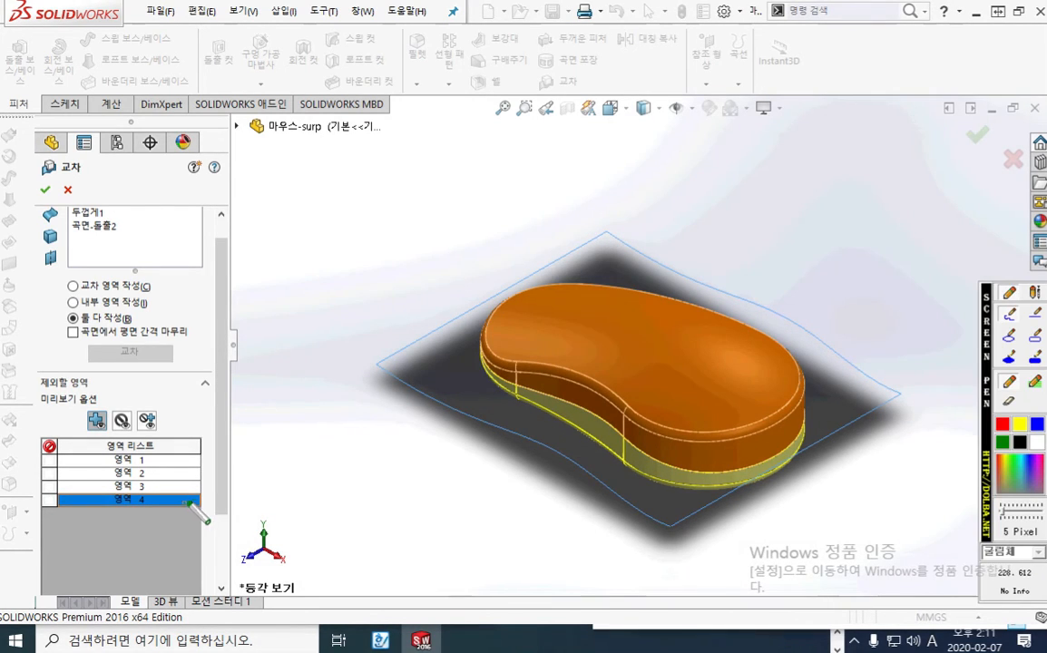
pyautogui.moveTo(192, 498)
pyautogui.mouseDown()
pyautogui.moveTo(369, 328)
pyautogui.moveTo(544, 292)
pyautogui.moveTo(549, 307)
pyautogui.moveTo(570, 283)
pyautogui.mouseUp()
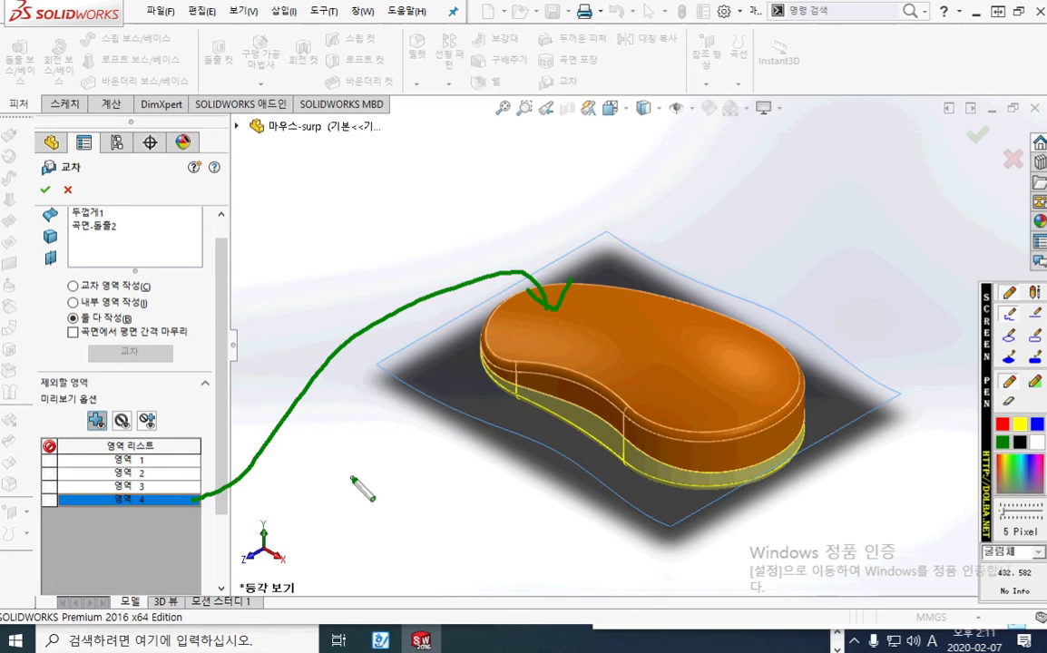
pyautogui.press('F12')
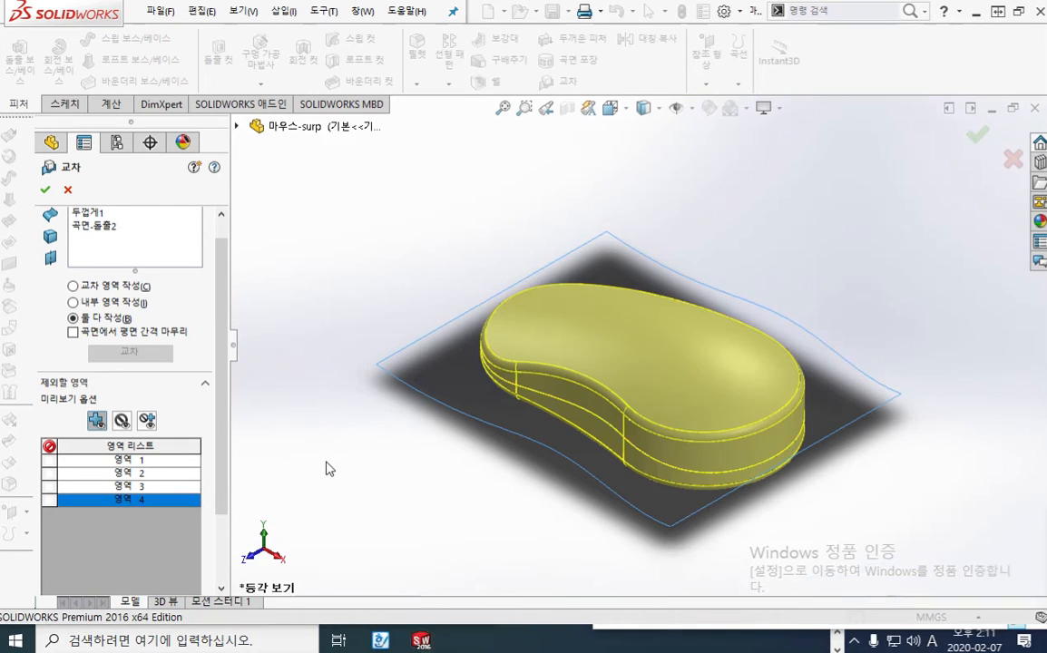
# Mark 영역 2 and 영역 3 as the regions to exclude from the Intersect result
pyautogui.click(140, 473)
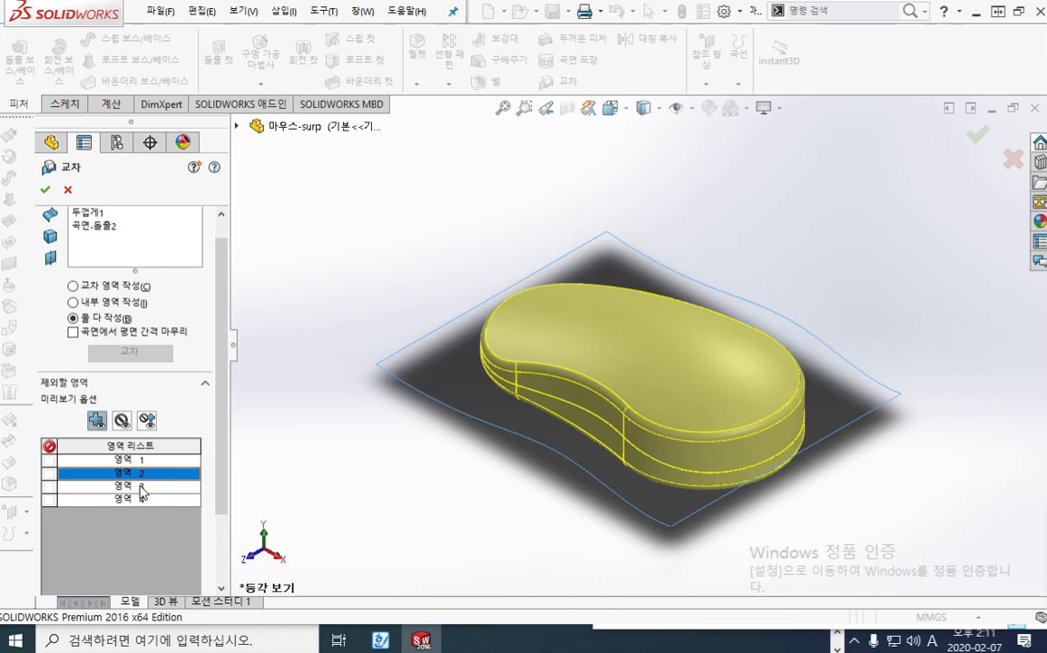
pyautogui.click(139, 487)
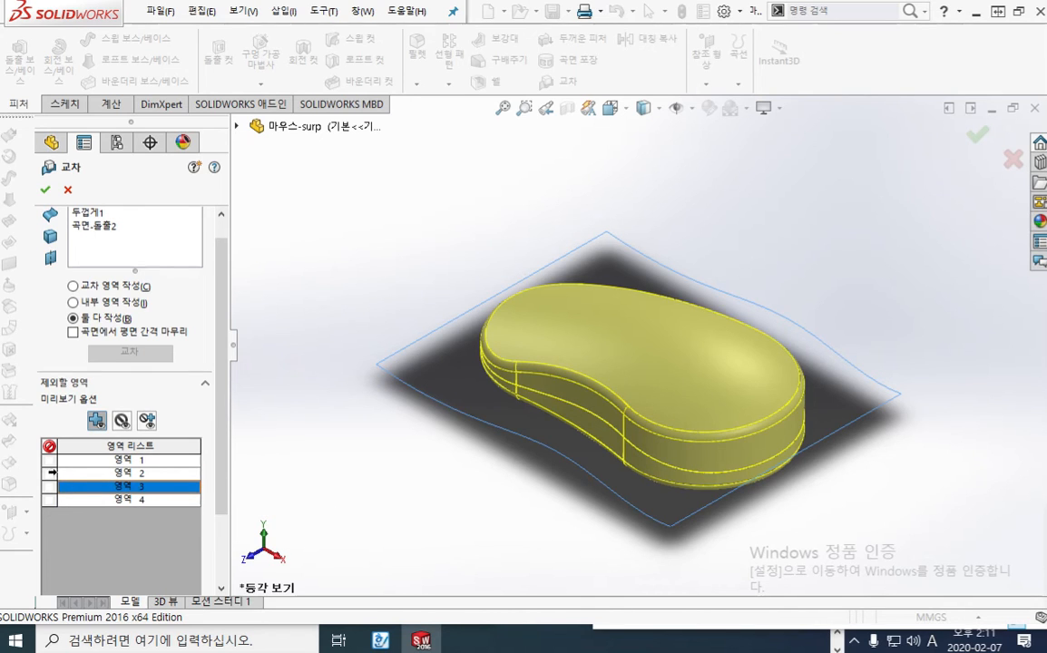
pyautogui.click(51, 472)
pyautogui.click(48, 486)
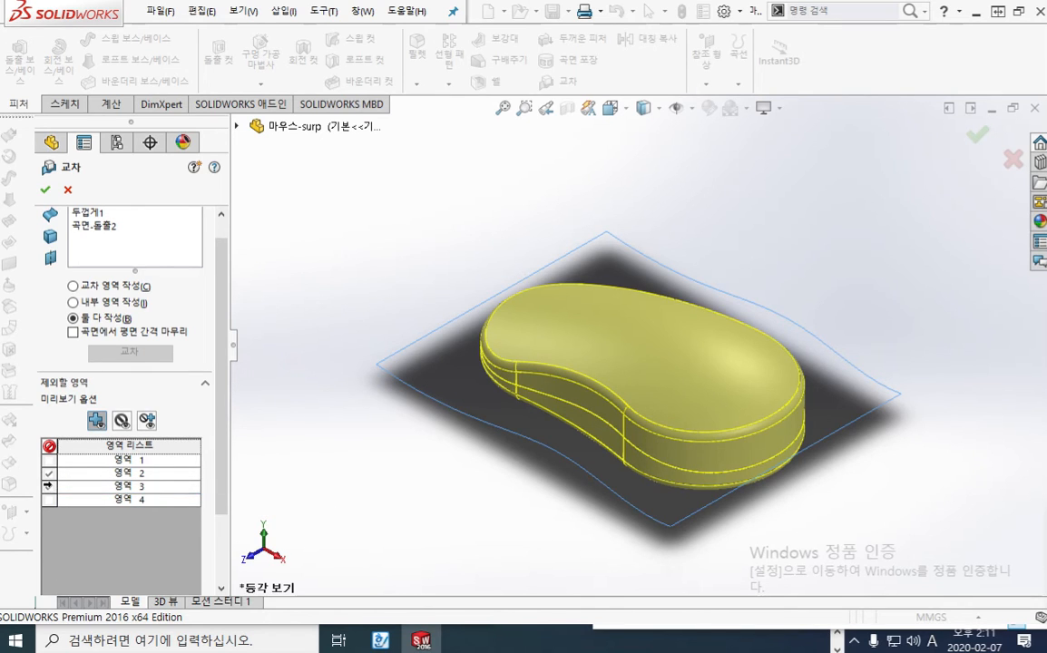
pyautogui.press('F12')
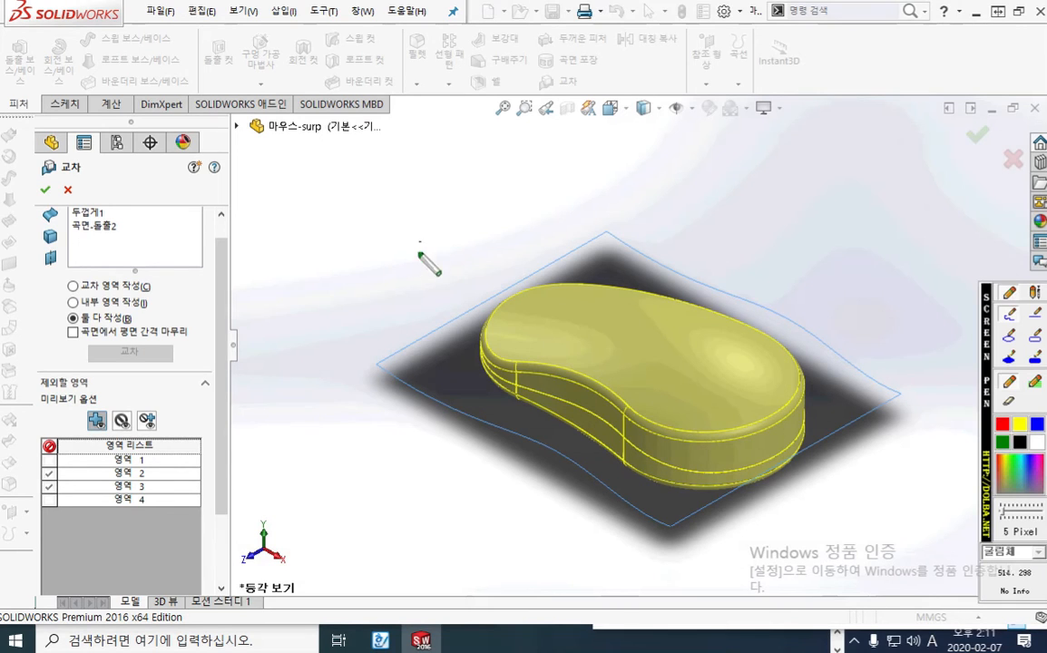
# Sketch a green body section crossed by a line, link its blue inner regions to 영역 2 and 영역 3, and clear the marks
pyautogui.moveTo(420, 247)
pyautogui.mouseDown()
pyautogui.moveTo(411, 171)
pyautogui.moveTo(391, 265)
pyautogui.mouseUp()
pyautogui.moveTo(215, 209); pyautogui.dragTo(511, 209)
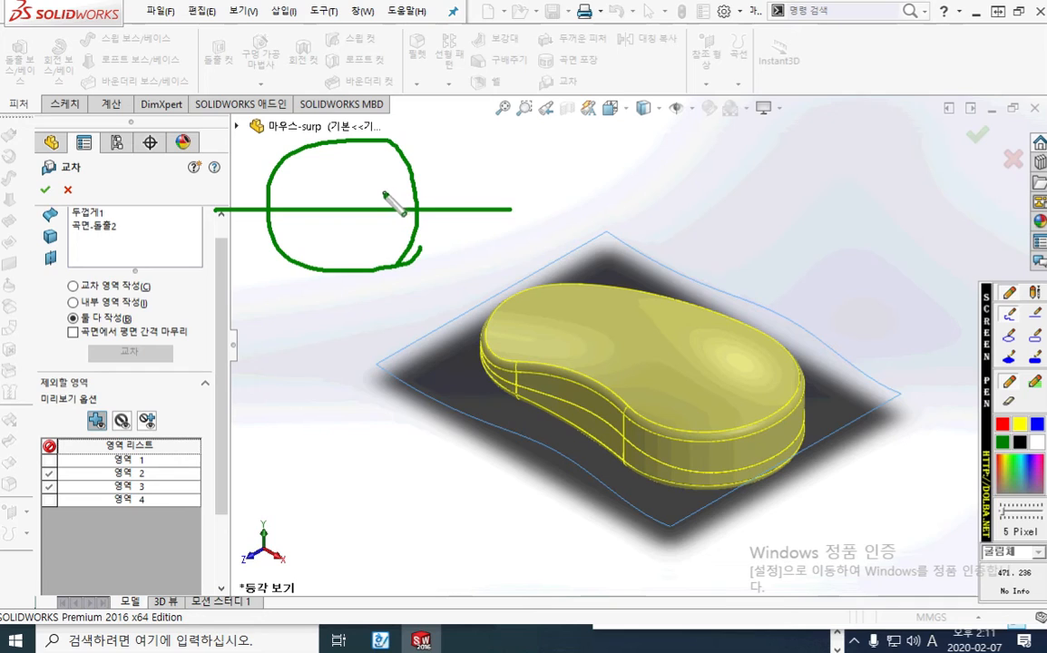
pyautogui.click(1039, 427)
pyautogui.moveTo(288, 204)
pyautogui.mouseDown()
pyautogui.moveTo(374, 160)
pyautogui.moveTo(400, 204)
pyautogui.moveTo(285, 195)
pyautogui.moveTo(292, 232)
pyautogui.moveTo(377, 227)
pyautogui.moveTo(380, 211)
pyautogui.mouseUp()
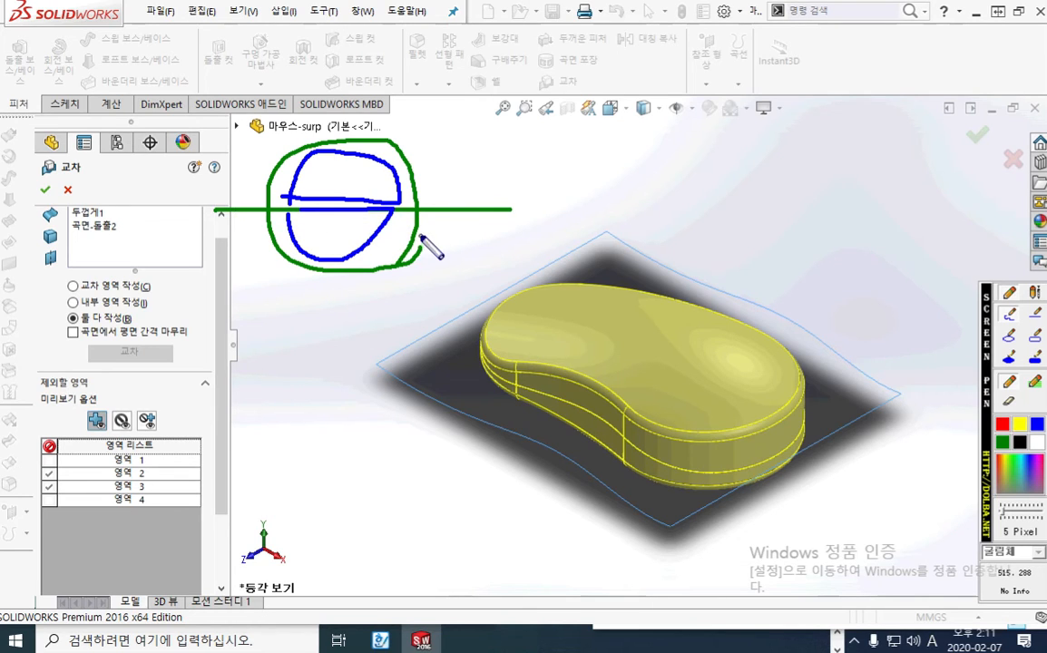
pyautogui.moveTo(370, 175); pyautogui.dragTo(388, 168)
pyautogui.moveTo(323, 178)
pyautogui.mouseDown()
pyautogui.moveTo(261, 168)
pyautogui.moveTo(146, 426)
pyautogui.moveTo(153, 473)
pyautogui.moveTo(340, 339)
pyautogui.moveTo(341, 234)
pyautogui.mouseUp()
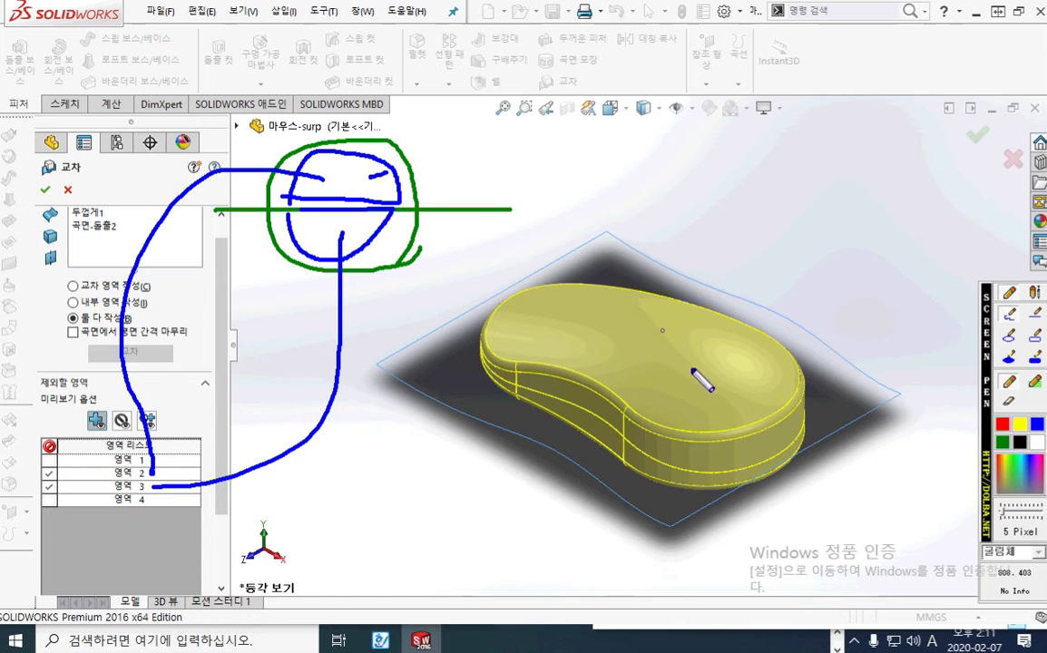
pyautogui.press('Escape')
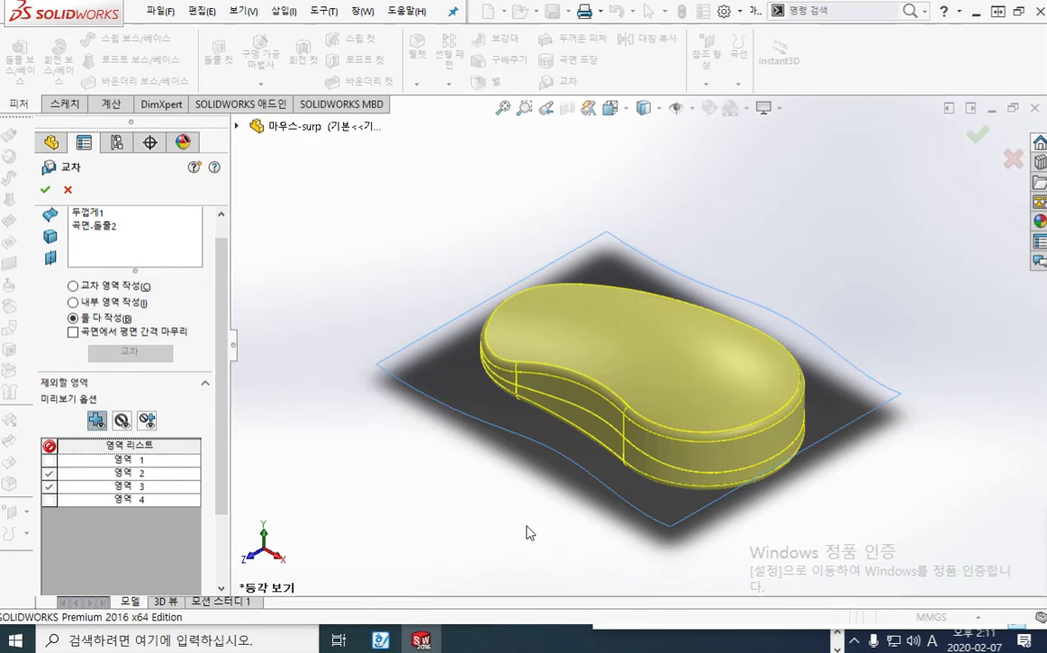
# Complete the Intersect of 두껍게1 and 곡면-돌출2 with 영역 2 and 영역 3 excluded and both region types created
pyautogui.moveTo(528, 533); pyautogui.dragTo(544, 452, button='middle')
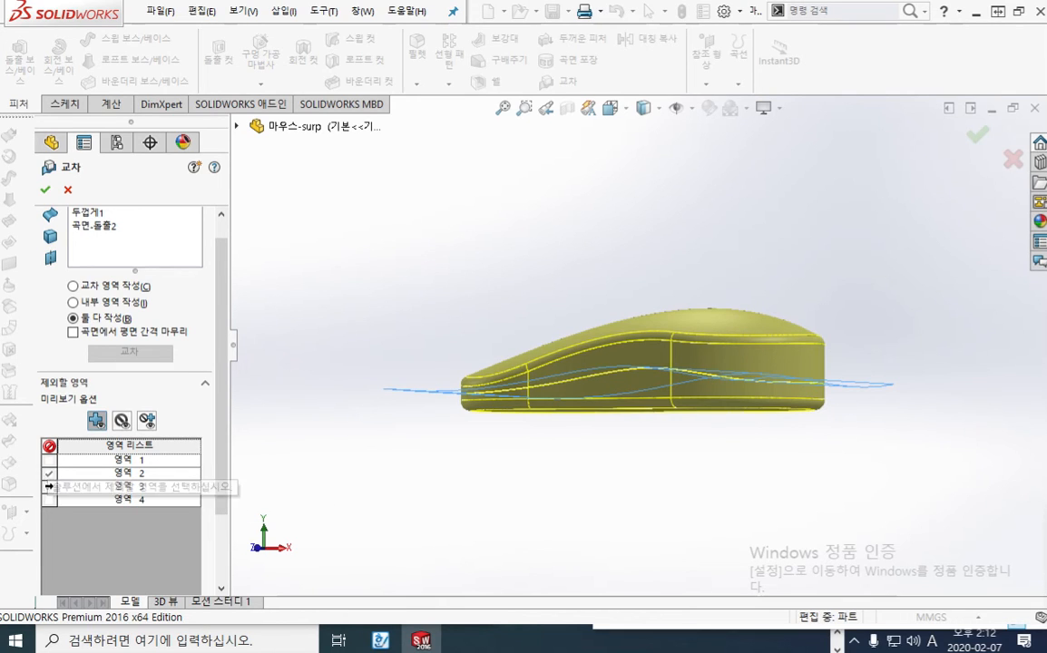
pyautogui.click(49, 487)
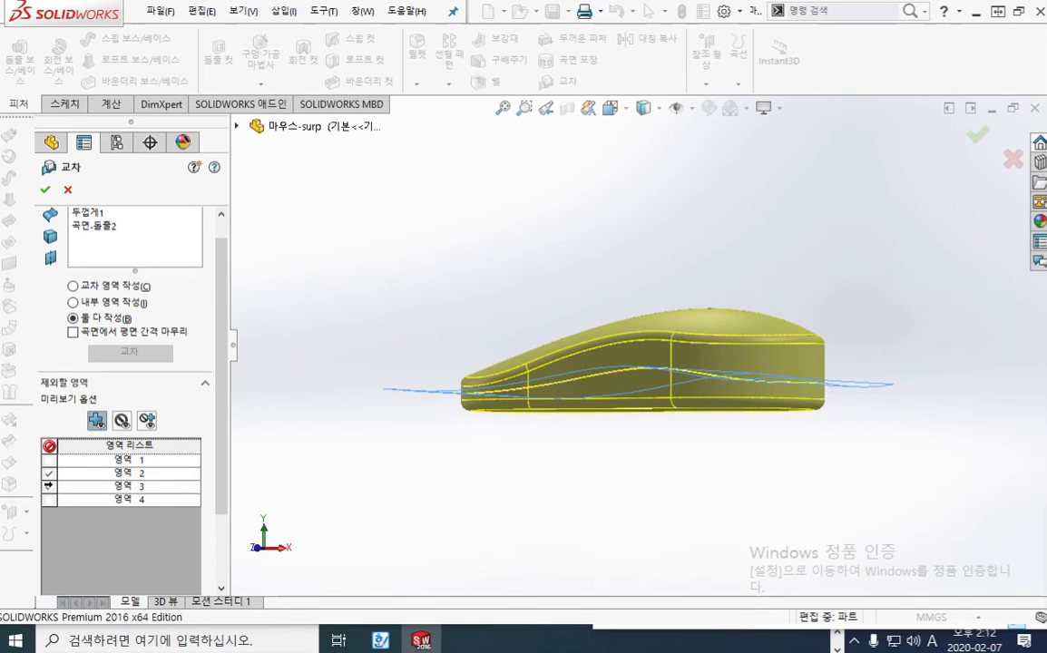
pyautogui.click(49, 486)
pyautogui.scroll(-3, 212, 481)
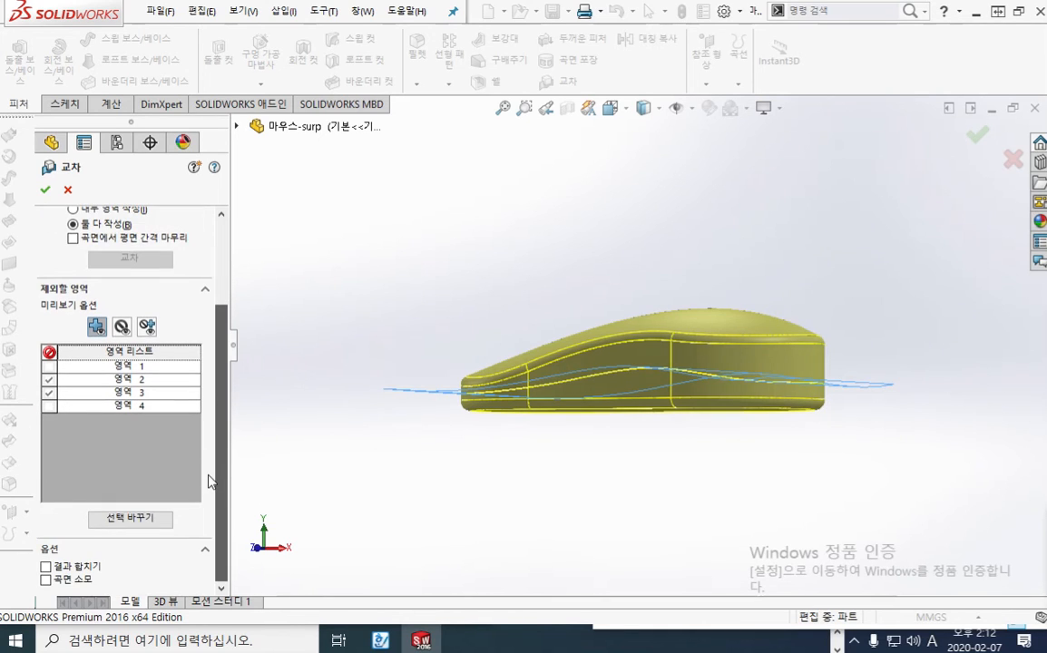
pyautogui.scroll(4, 194, 308)
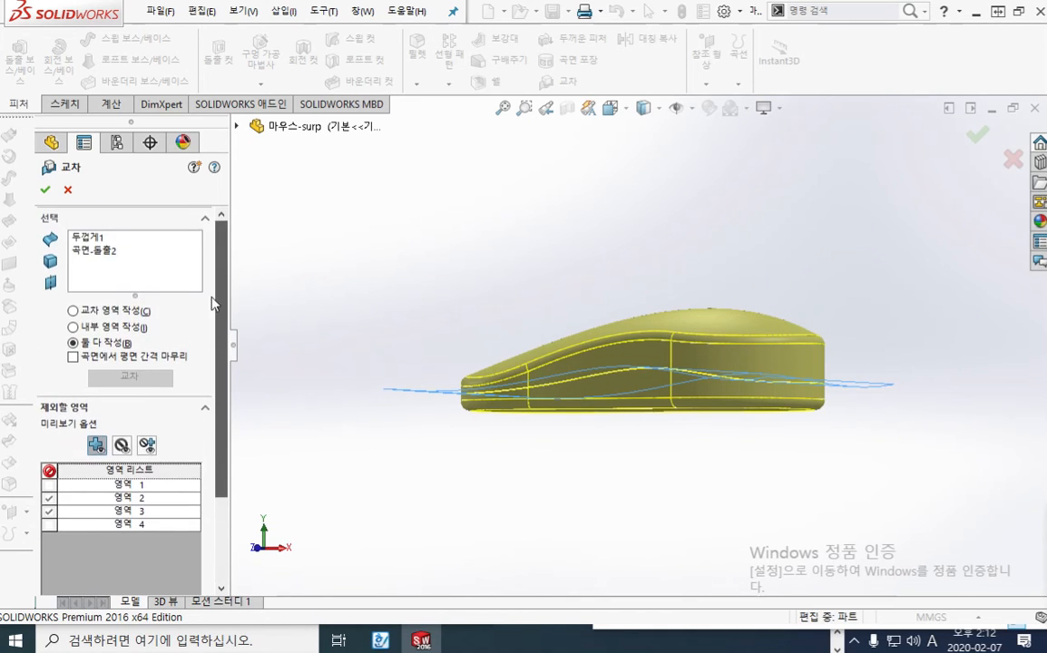
pyautogui.click(47, 191)
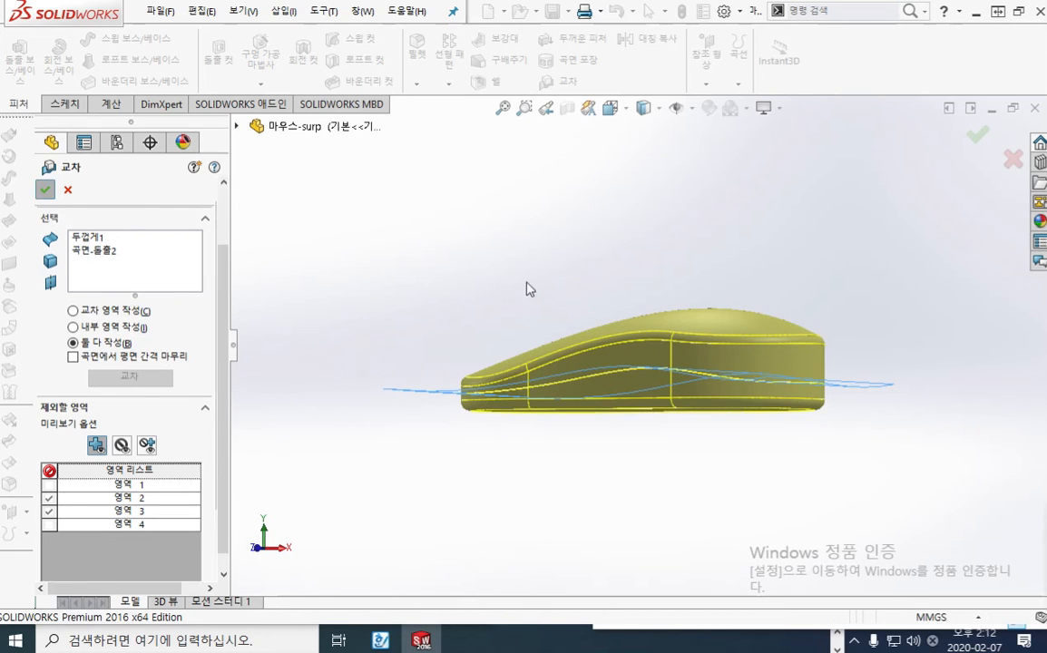
# Inspect the inside of the split body with a section view on the front plane (정면), and close the section view
pyautogui.moveTo(569, 179); pyautogui.dragTo(572, 145, button='middle')
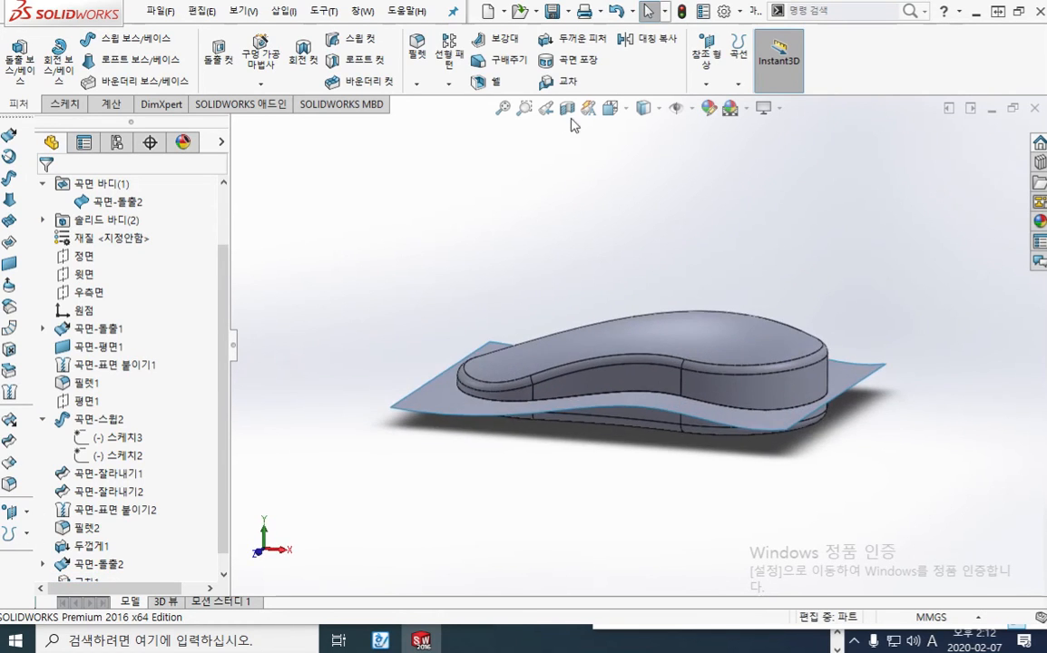
pyautogui.click(567, 108)
pyautogui.moveTo(633, 268); pyautogui.dragTo(643, 455, button='middle')
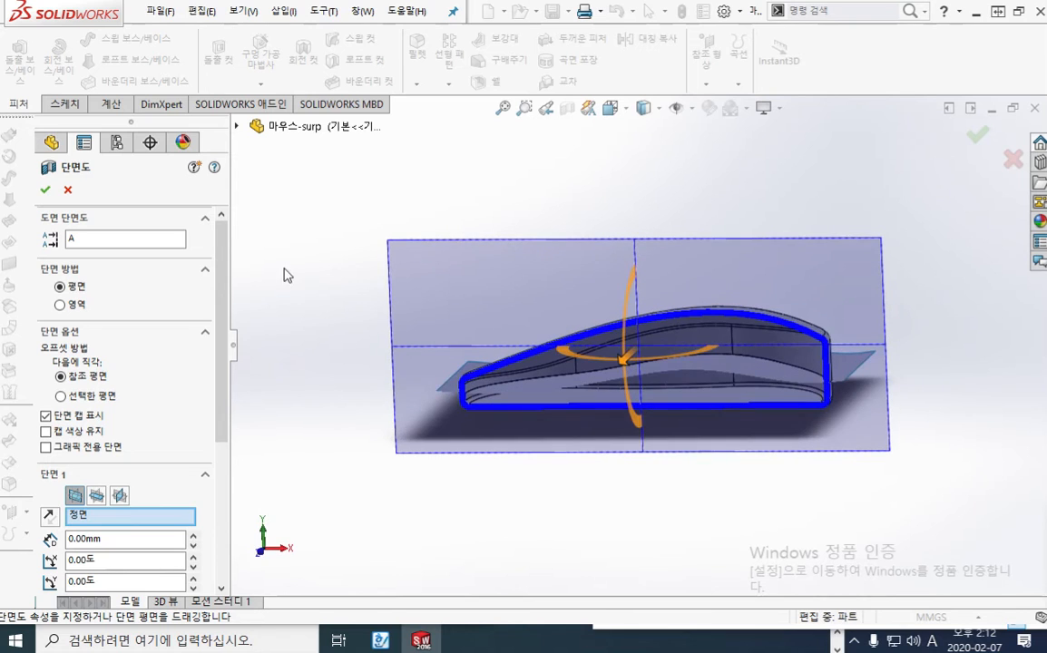
pyautogui.click(67, 190)
pyautogui.moveTo(679, 419); pyautogui.dragTo(547, 488, button='middle')
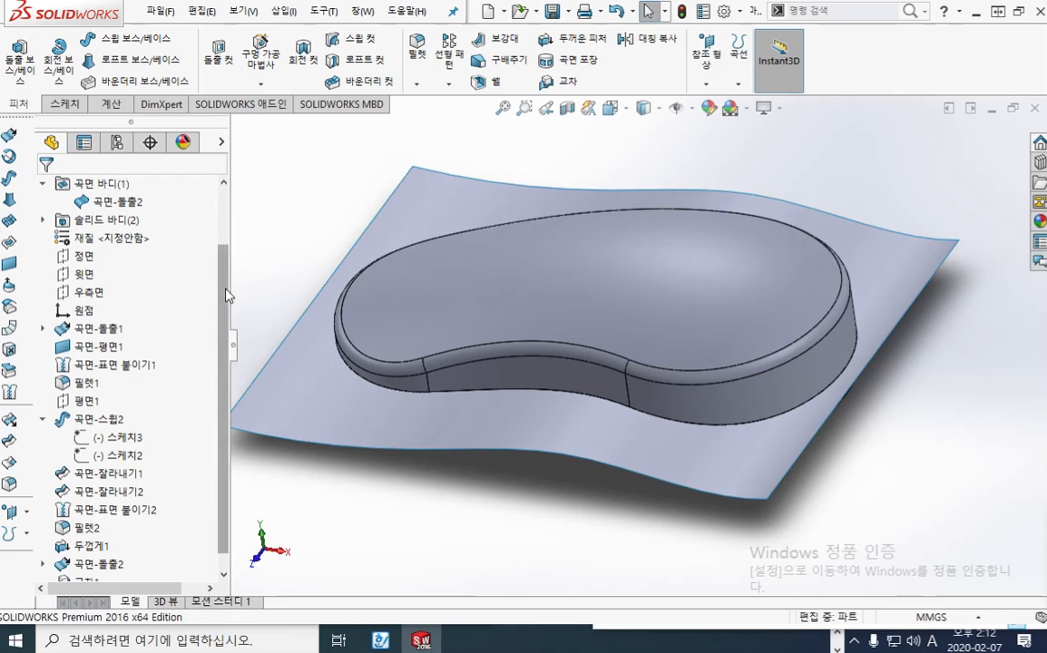
# Delete the 곡면-돌출2 surface body with Delete/Keep Body, select the 교차1 feature, and undo the deletion
pyautogui.moveTo(225, 288); pyautogui.dragTo(224, 225)
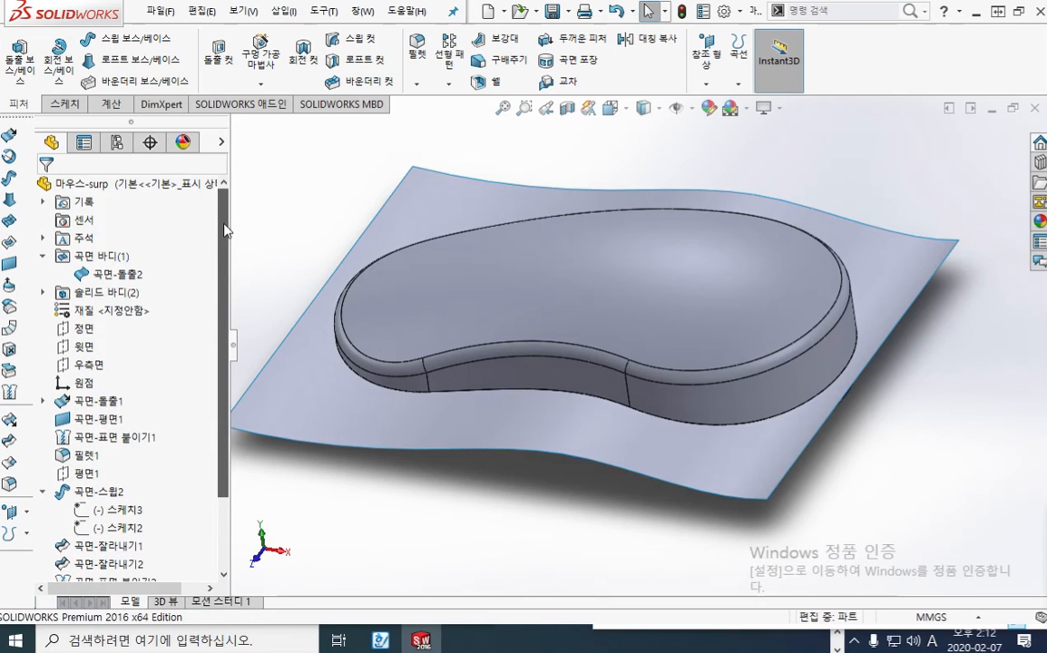
pyautogui.click(109, 273)
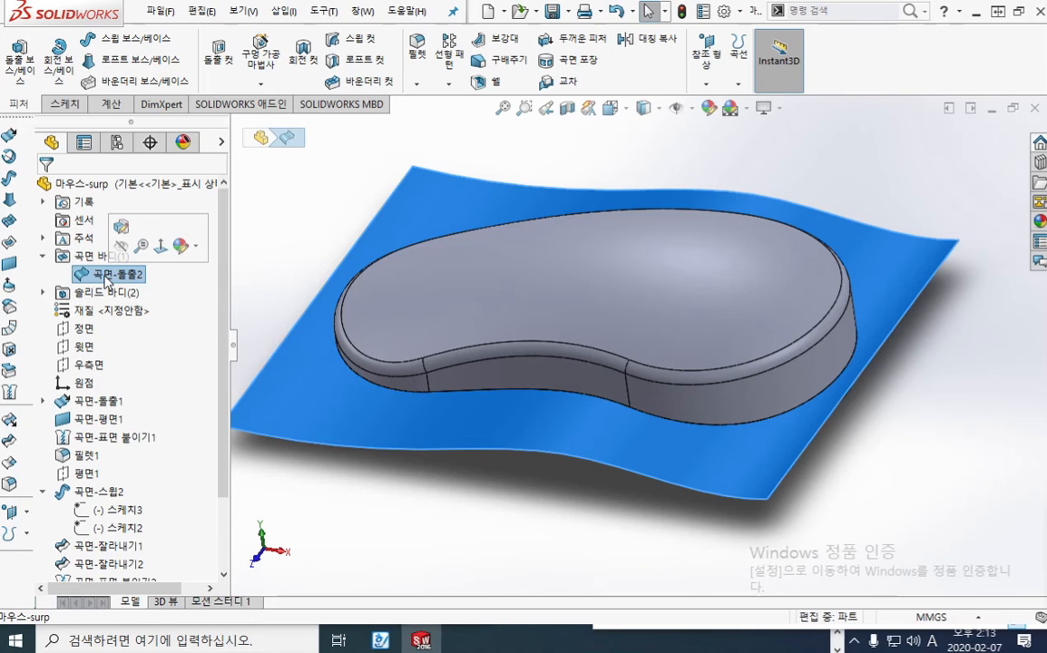
pyautogui.rightClick(107, 280)
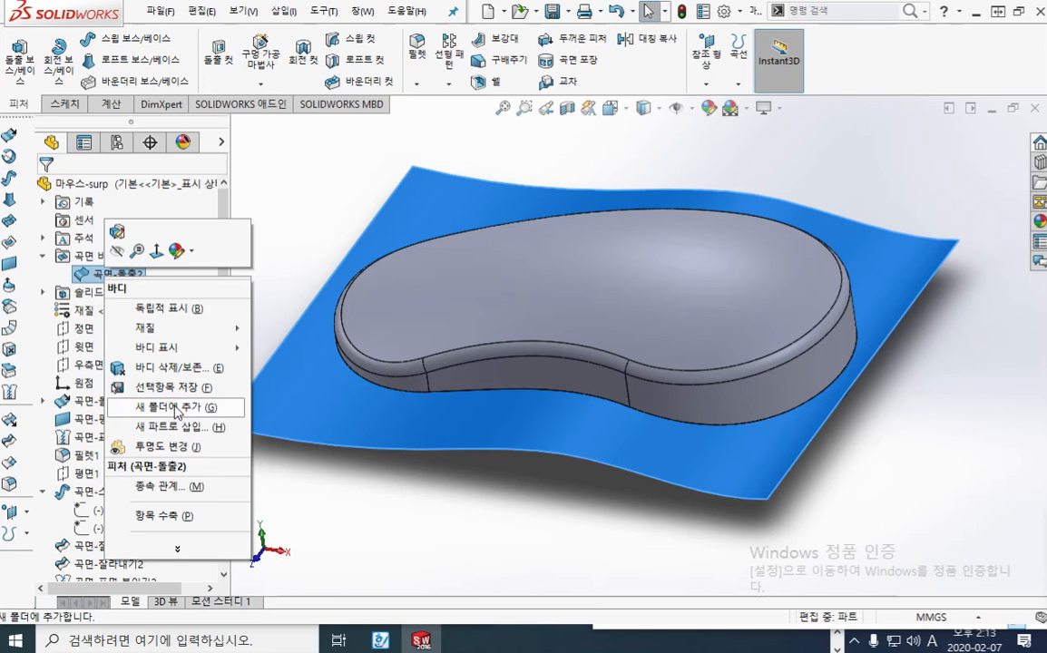
pyautogui.click(182, 375)
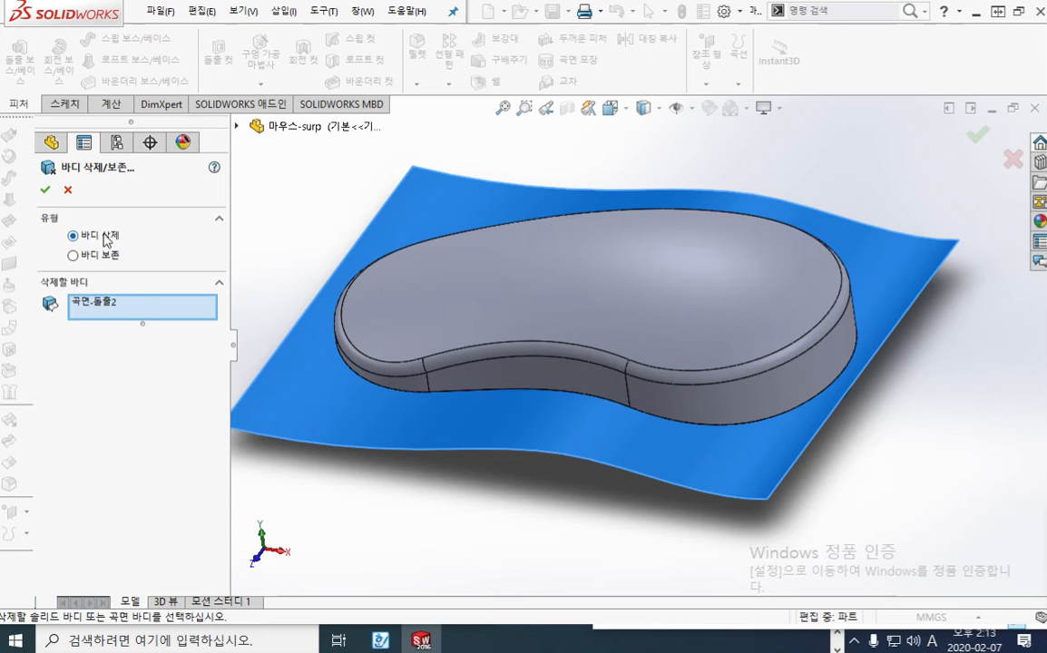
pyautogui.click(46, 190)
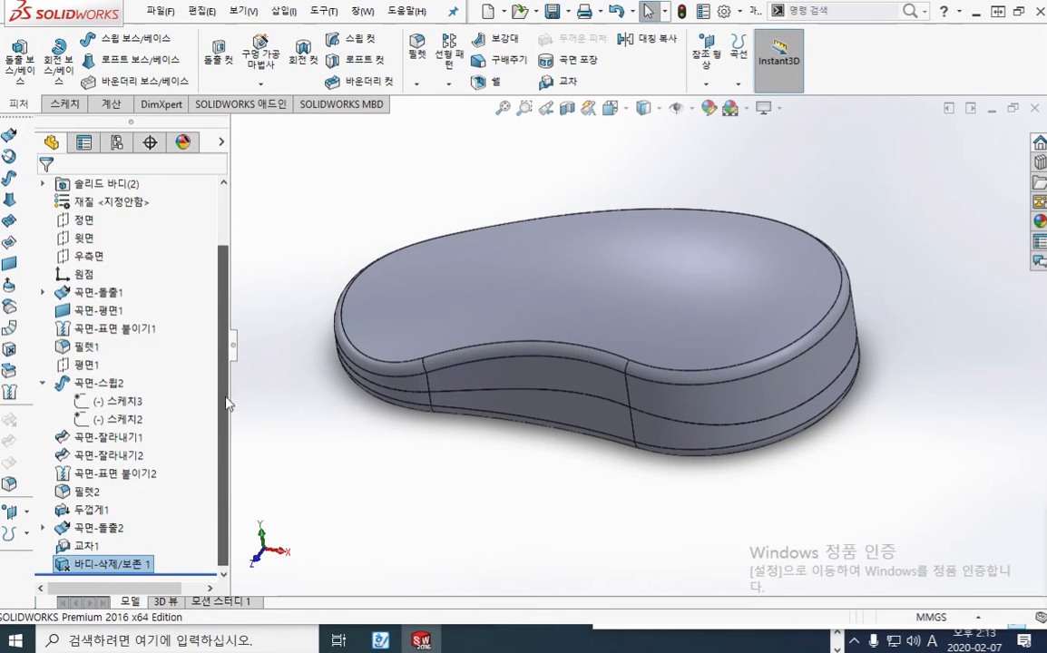
pyautogui.click(87, 546)
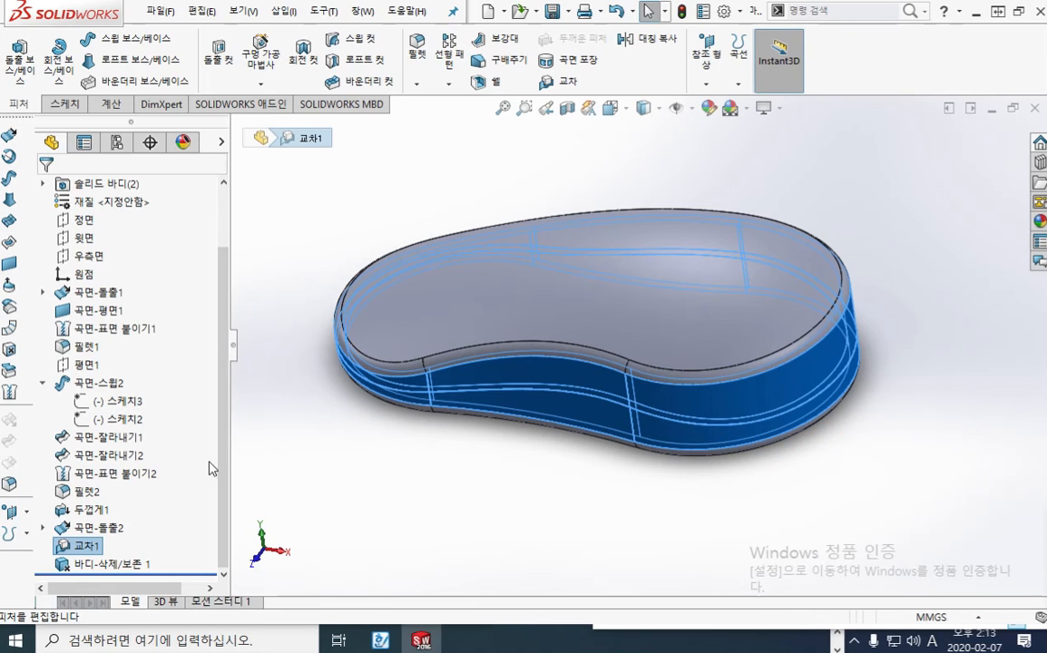
pyautogui.hotkey('ctrl', 'z')
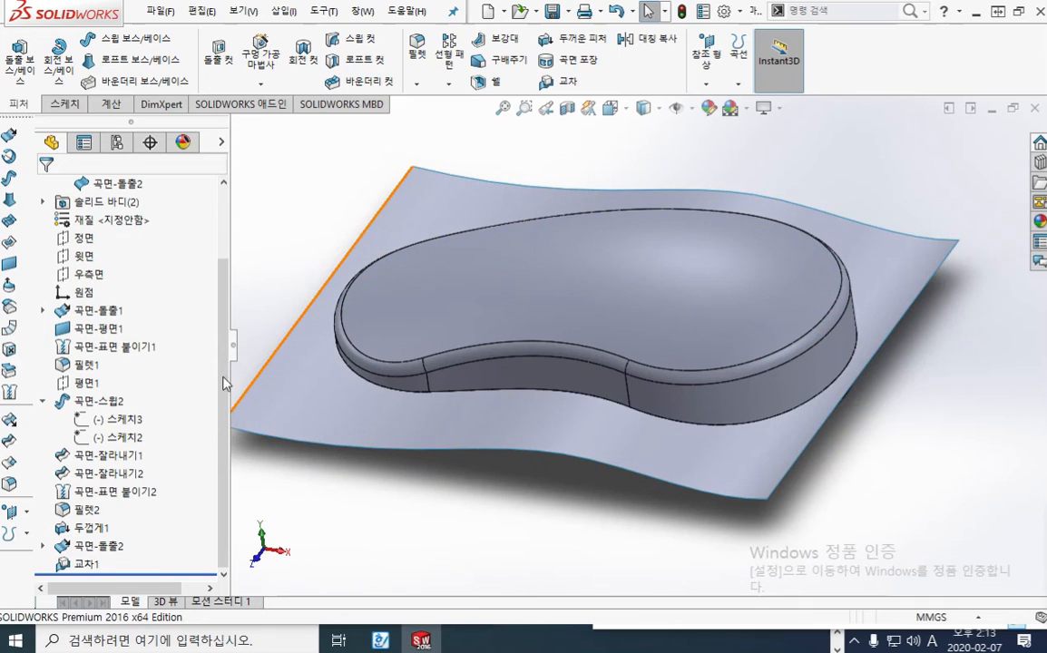
pyautogui.moveTo(225, 279); pyautogui.dragTo(226, 243)
pyautogui.click(125, 237)
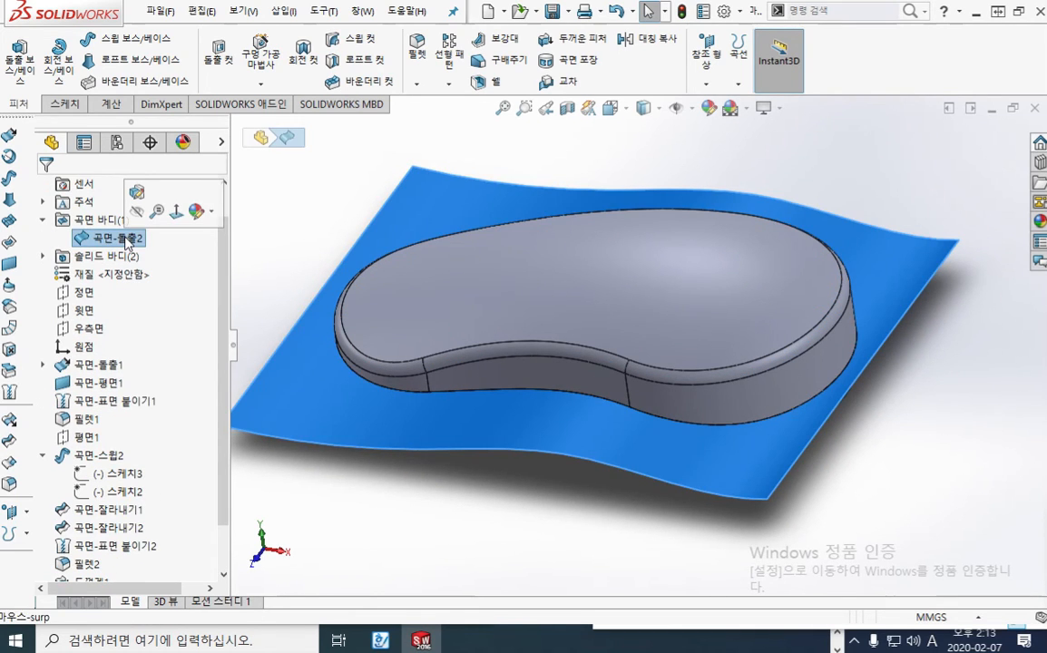
pyautogui.press('Delete')
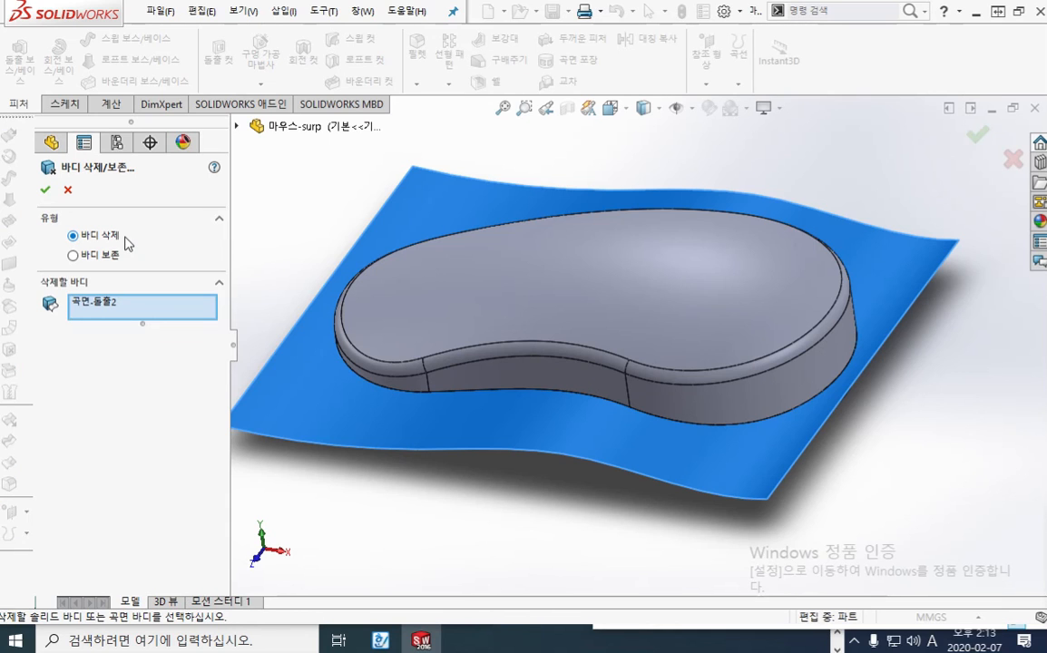
pyautogui.click(67, 190)
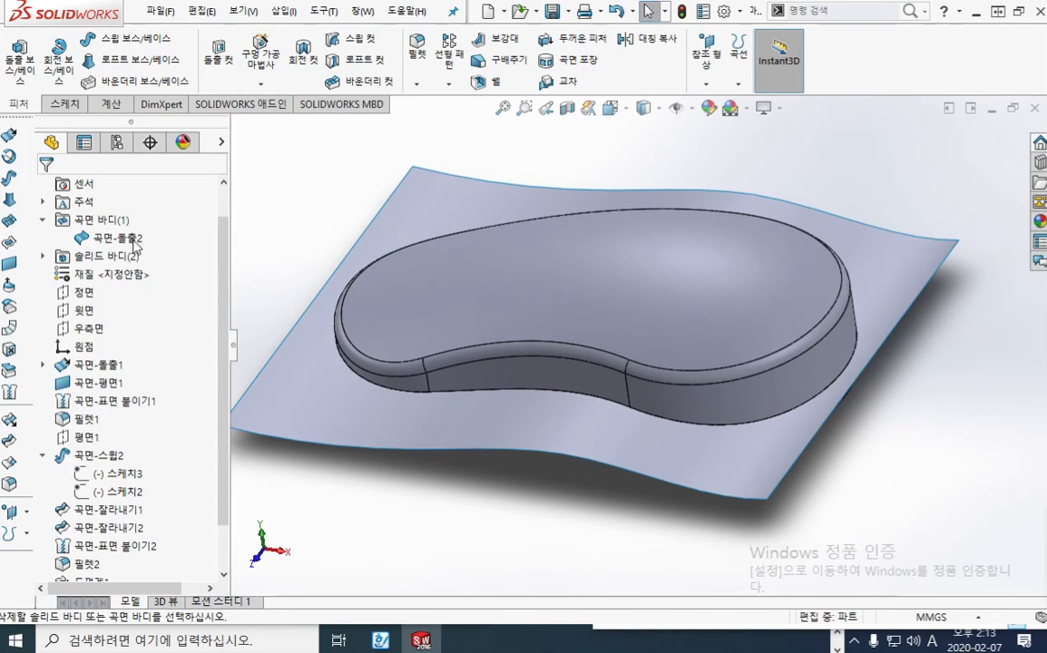
pyautogui.scroll(-1, 118, 426)
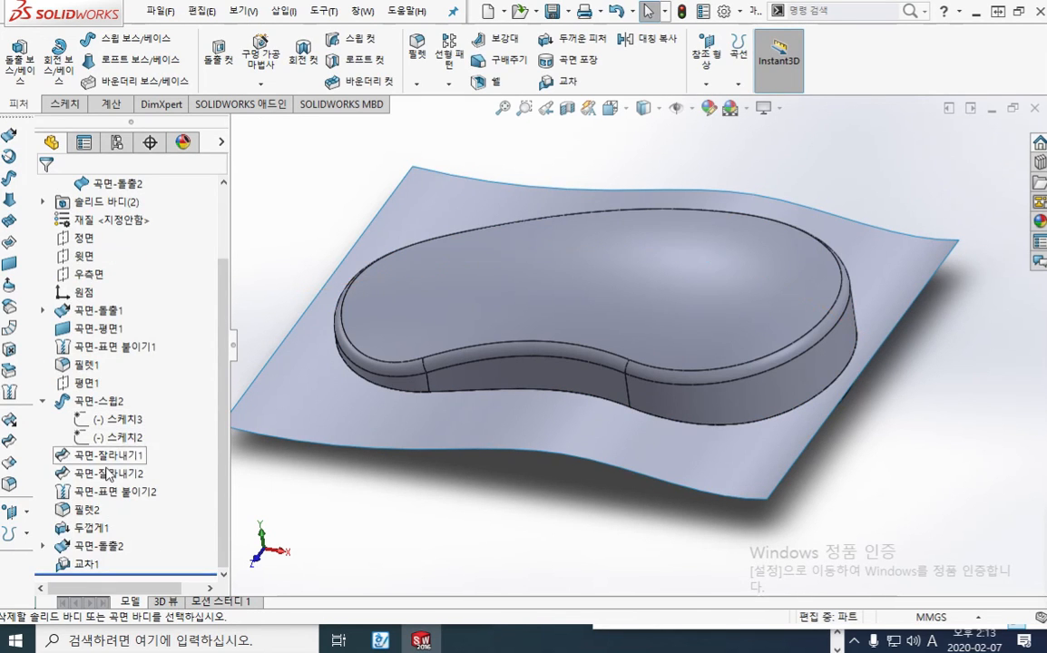
pyautogui.click(106, 548)
pyautogui.press('Delete')
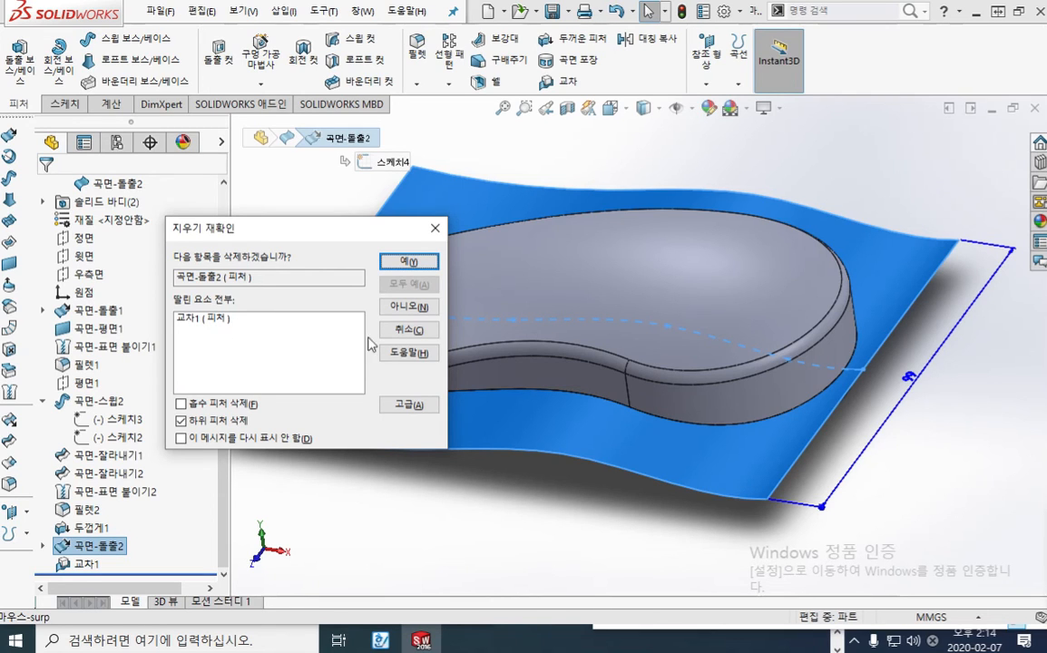
pyautogui.click(417, 333)
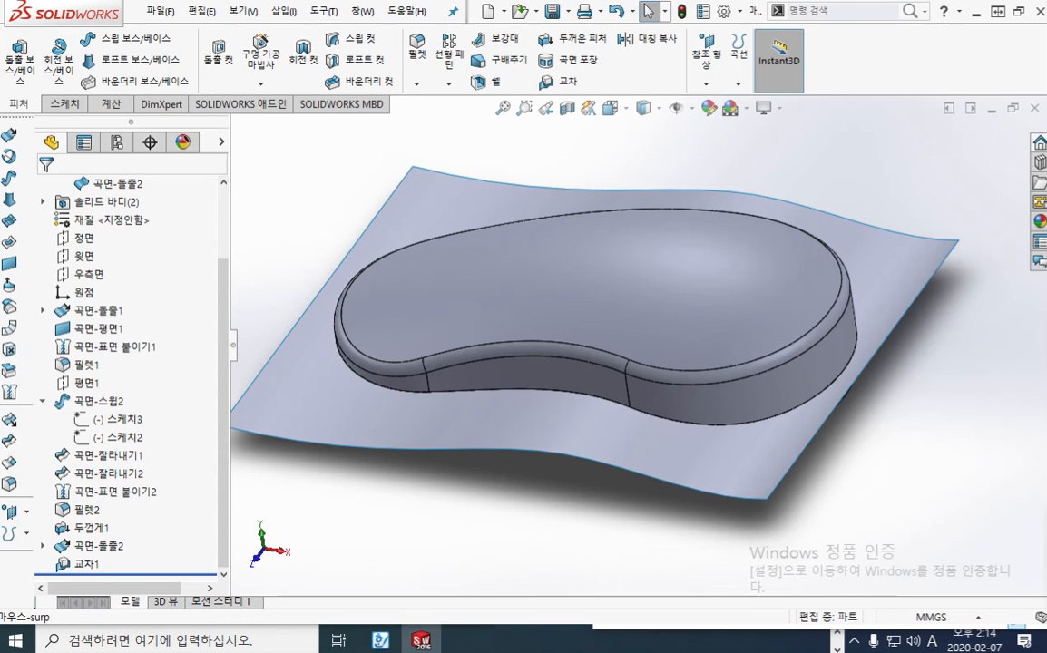
# Hide the 곡면-돌출2 surface body and delete it from the part with Delete/Keep Body
pyautogui.scroll(2, 136, 272)
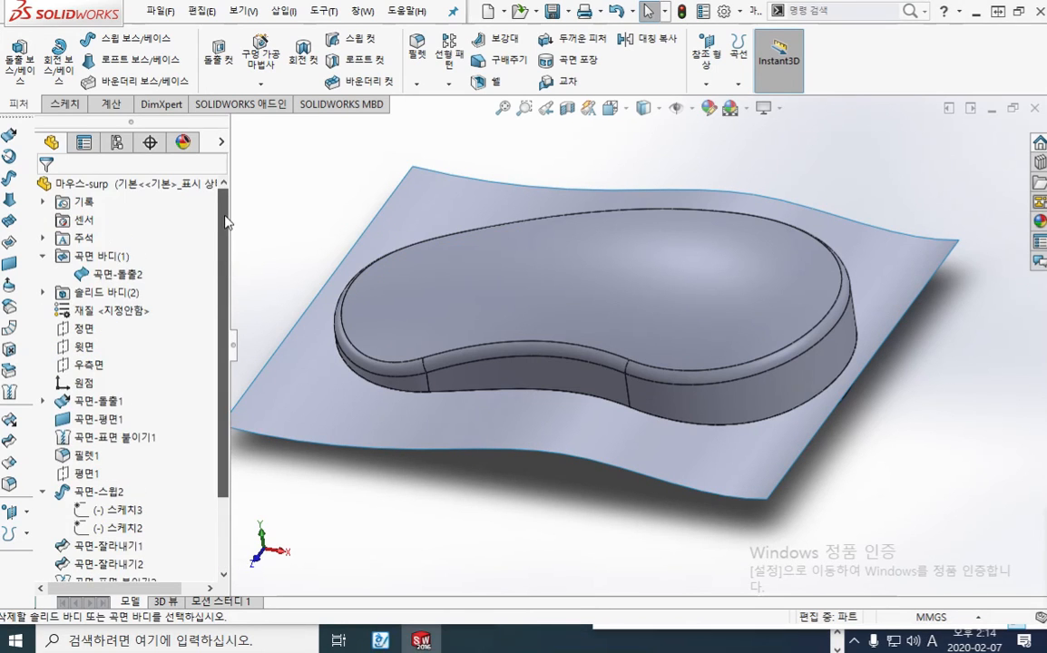
pyautogui.click(136, 275)
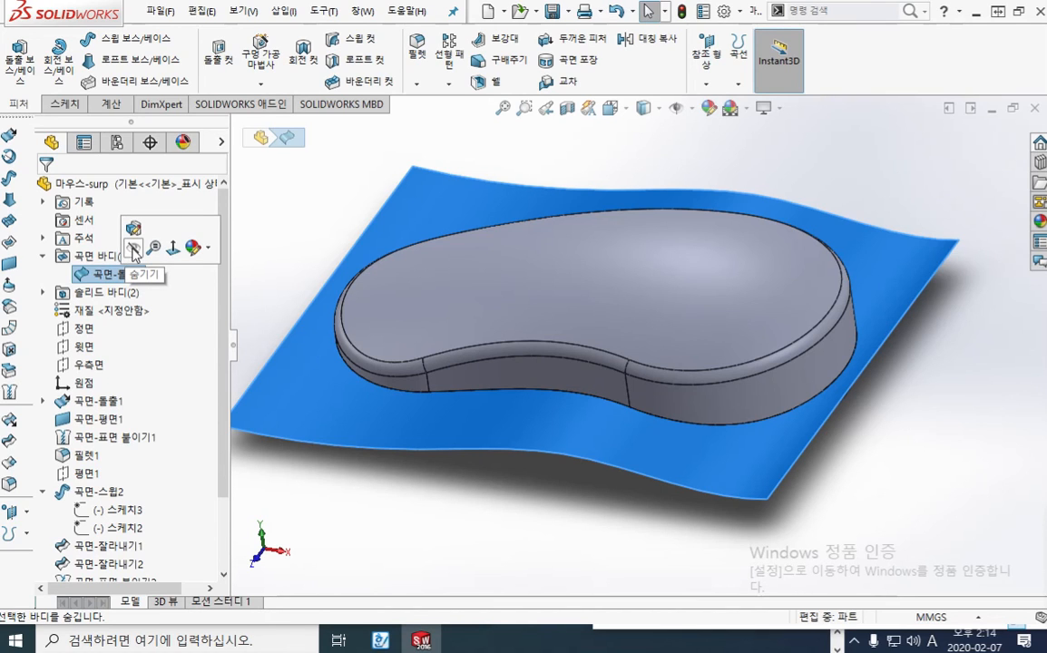
pyautogui.click(133, 250)
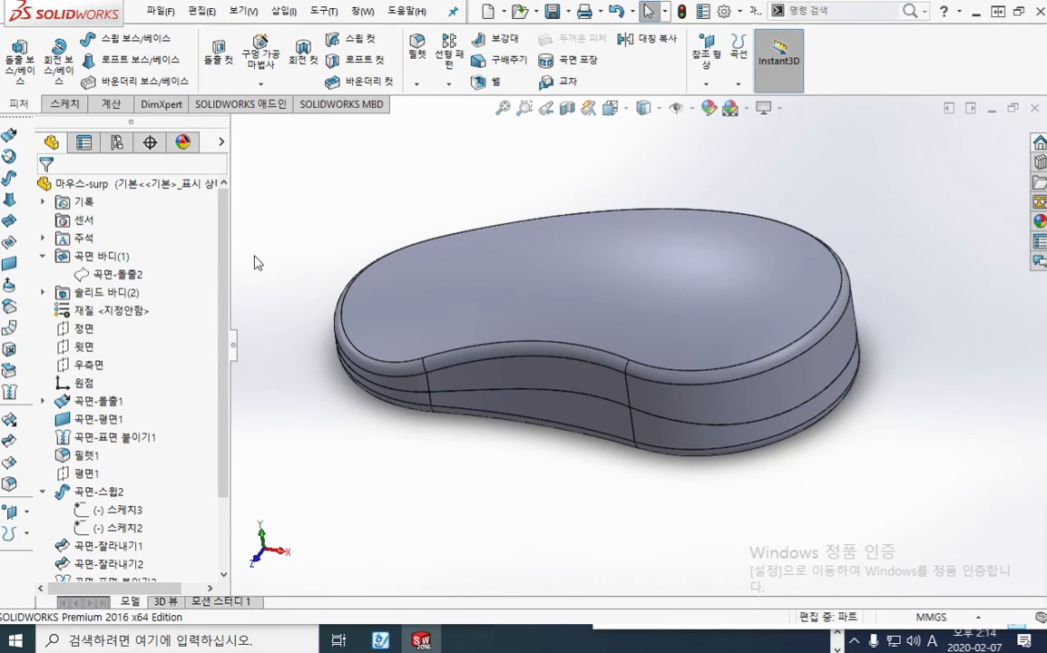
pyautogui.rightClick(116, 275)
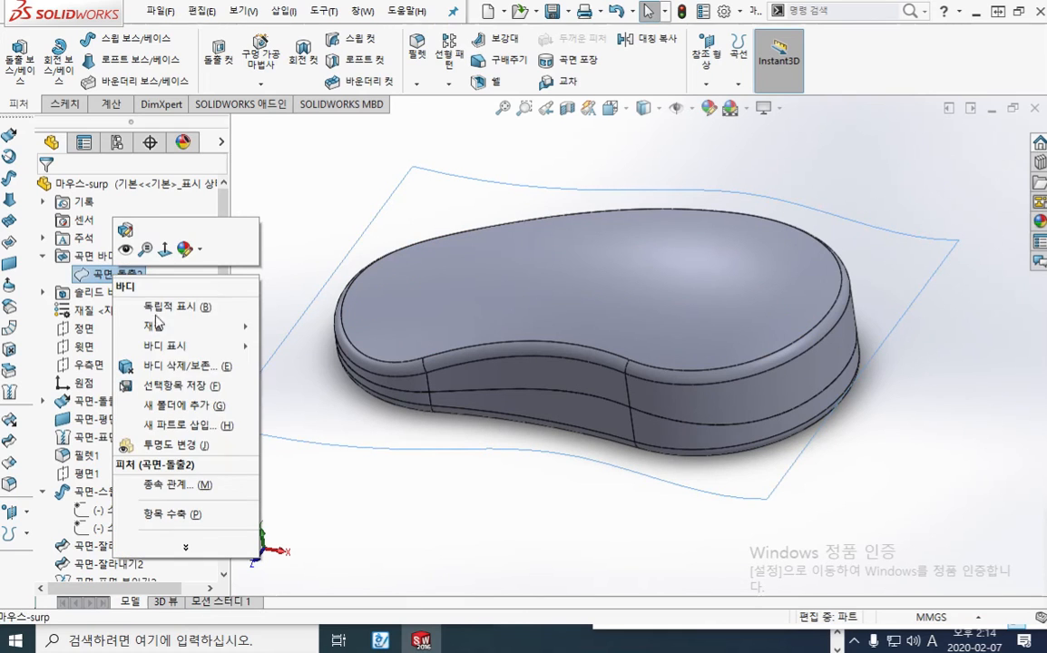
pyautogui.click(186, 367)
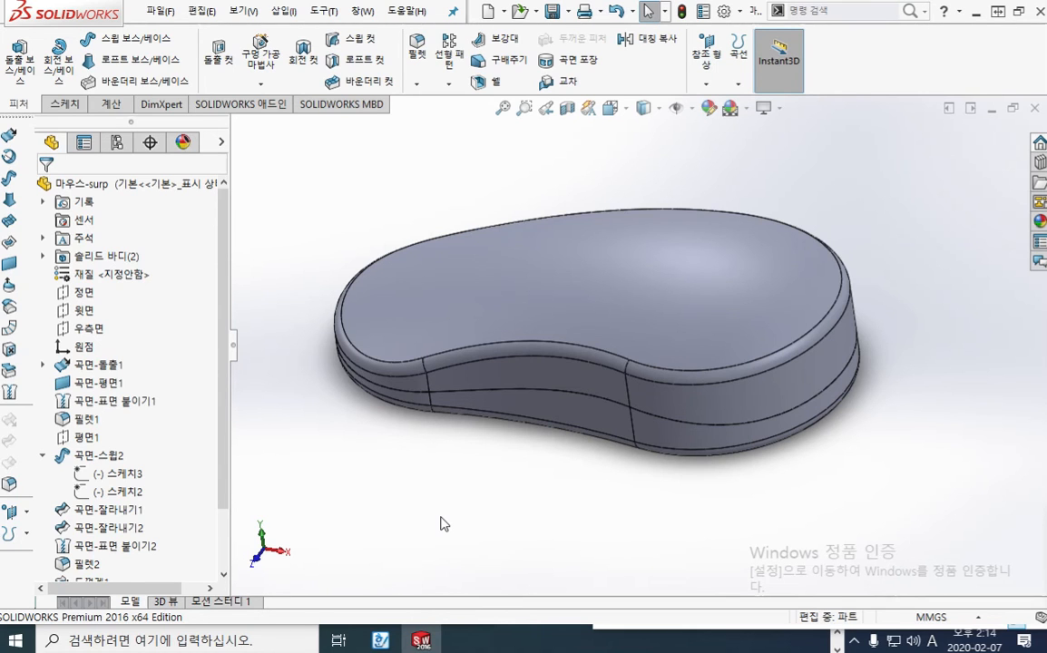
# Open Save As for the part and enter 마우스-up as the new file name
pyautogui.hotkey('ctrl', 'shift', 's')
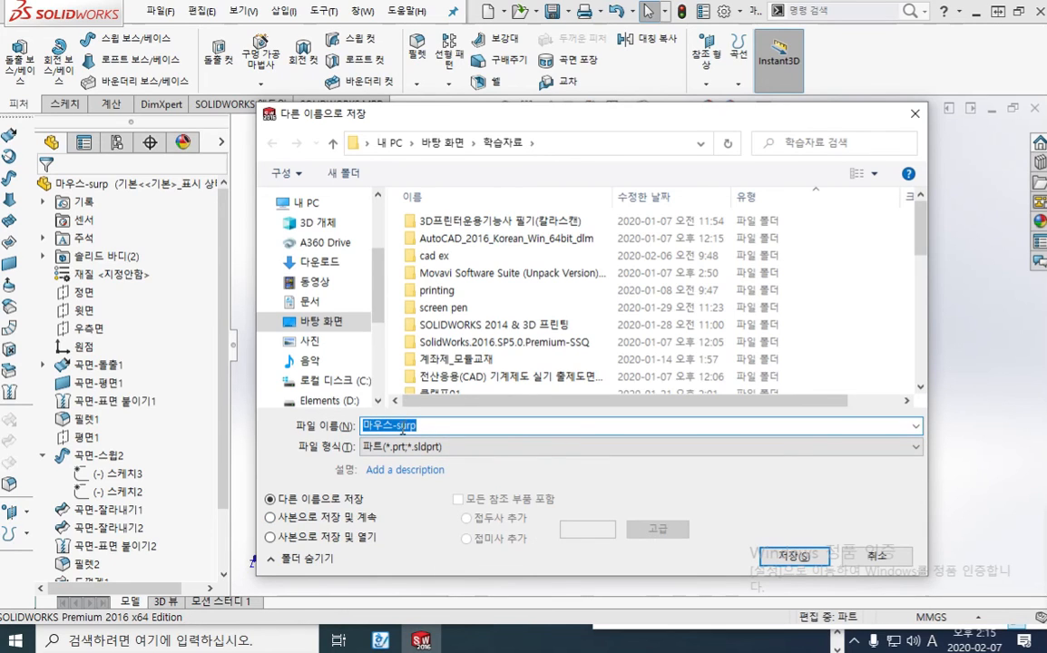
pyautogui.moveTo(397, 425); pyautogui.dragTo(465, 425)
pyautogui.press('BackSpace')
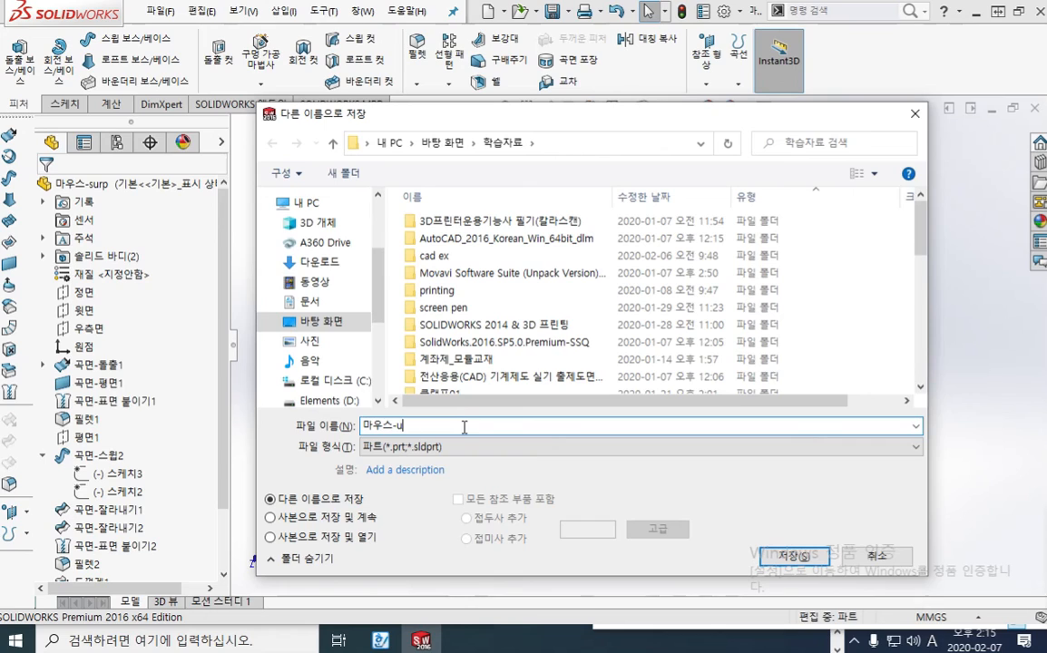
pyautogui.write('up')
# Switch to Notepad (메모장) and add the line "마우스-up , 마우스-down" below the existing notes
pyautogui.hotkey('ctrl', 'a')
pyautogui.hotkey('ctrl', 'c')
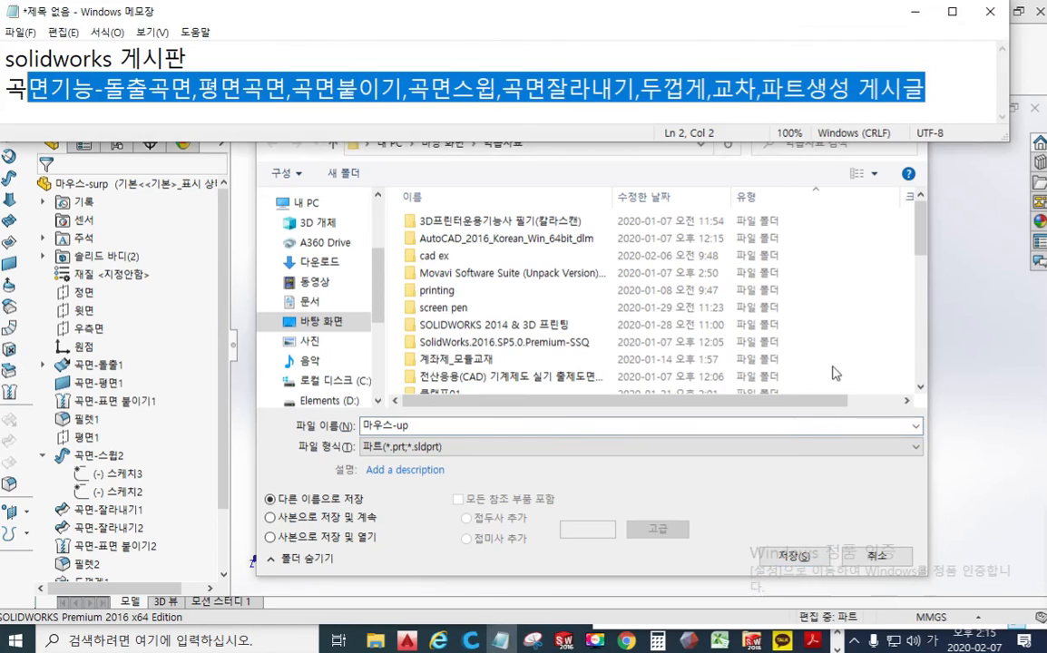
pyautogui.click(941, 113)
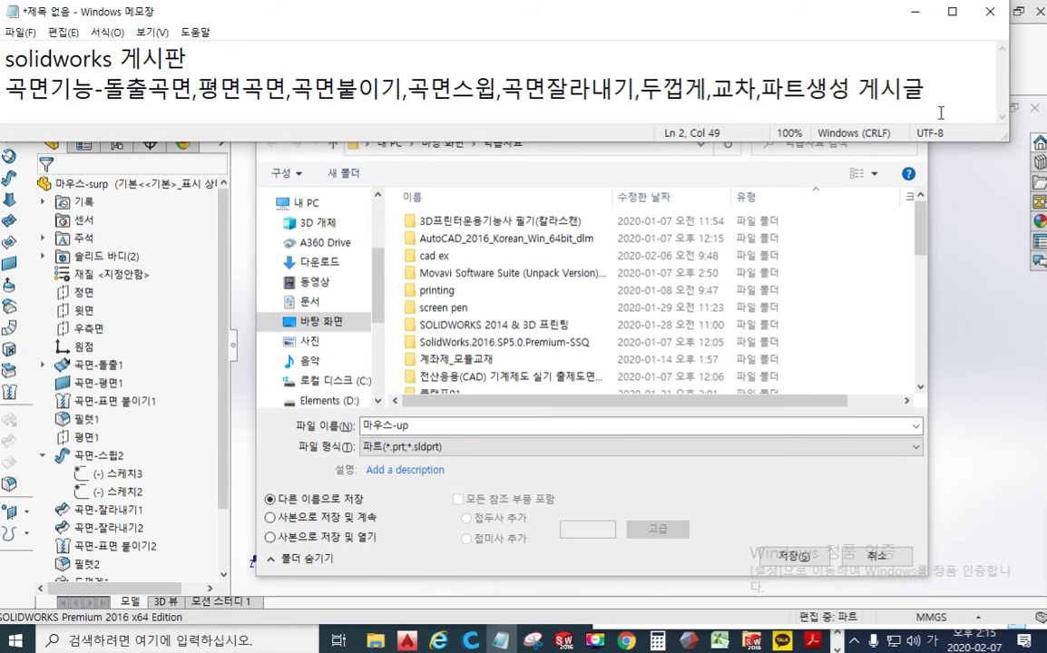
pyautogui.press('Return')
pyautogui.hotkey('ctrl', 'v')
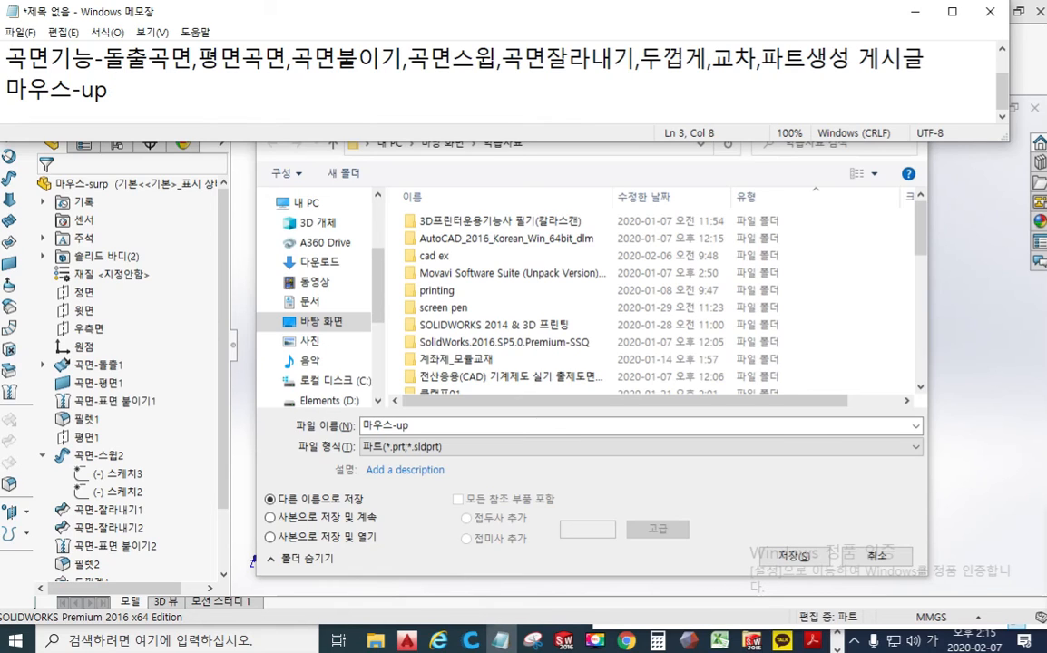
pyautogui.write(',')
pyautogui.hotkey('ctrl', 'v')
pyautogui.press('BackSpace')
pyautogui.press('BackSpace')
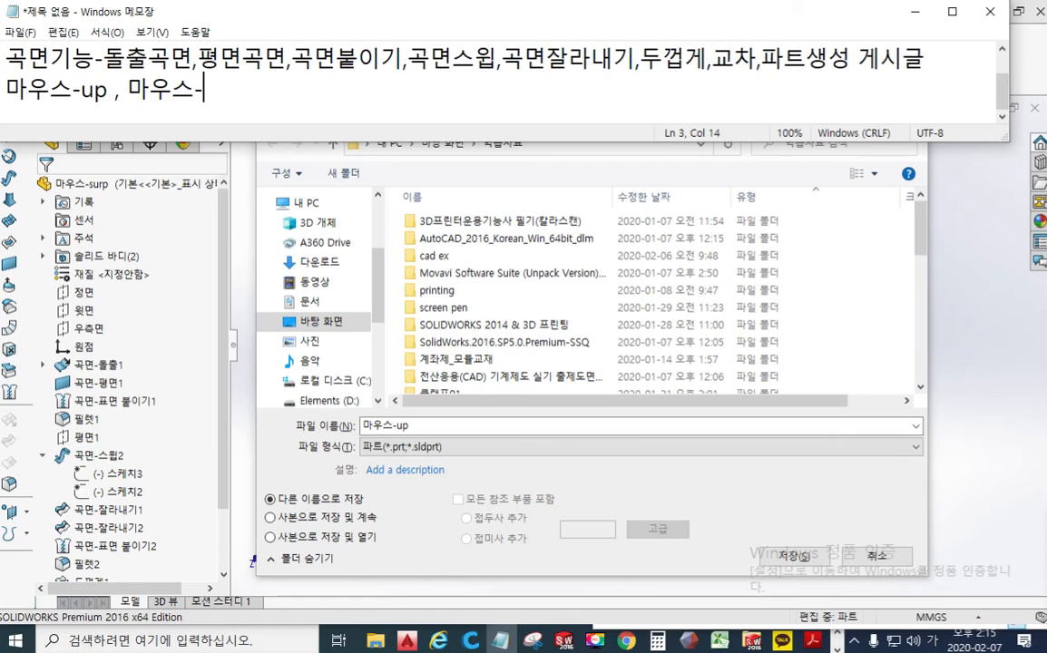
pyautogui.write('down')
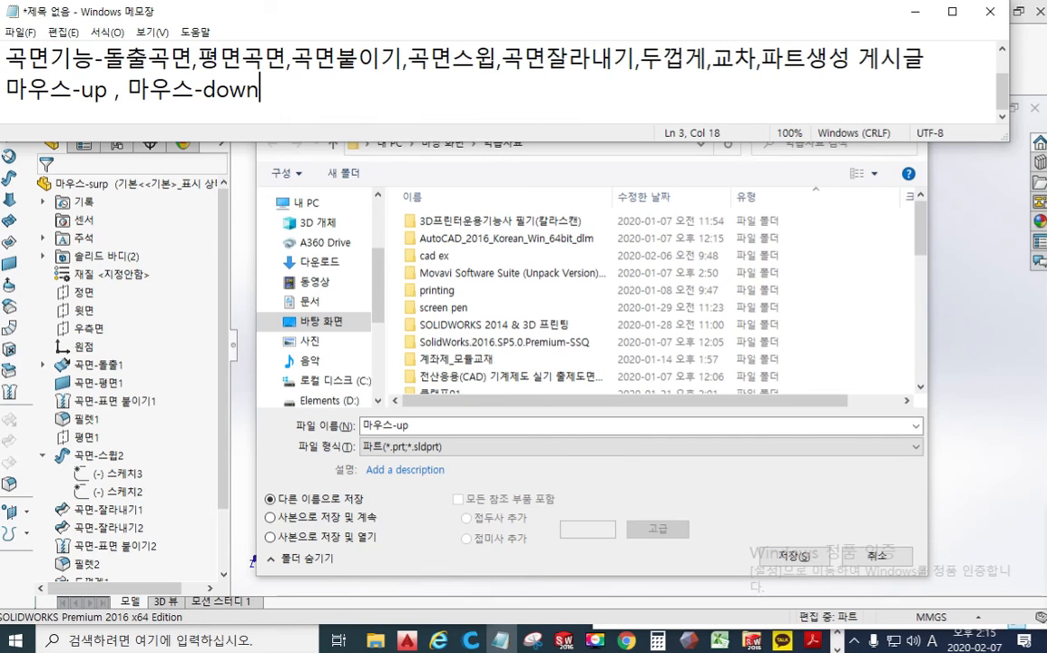
# Return to SOLIDWORKS, save the part as 마우스-up, and save it again under the name 마우스-down
pyautogui.click(481, 425)
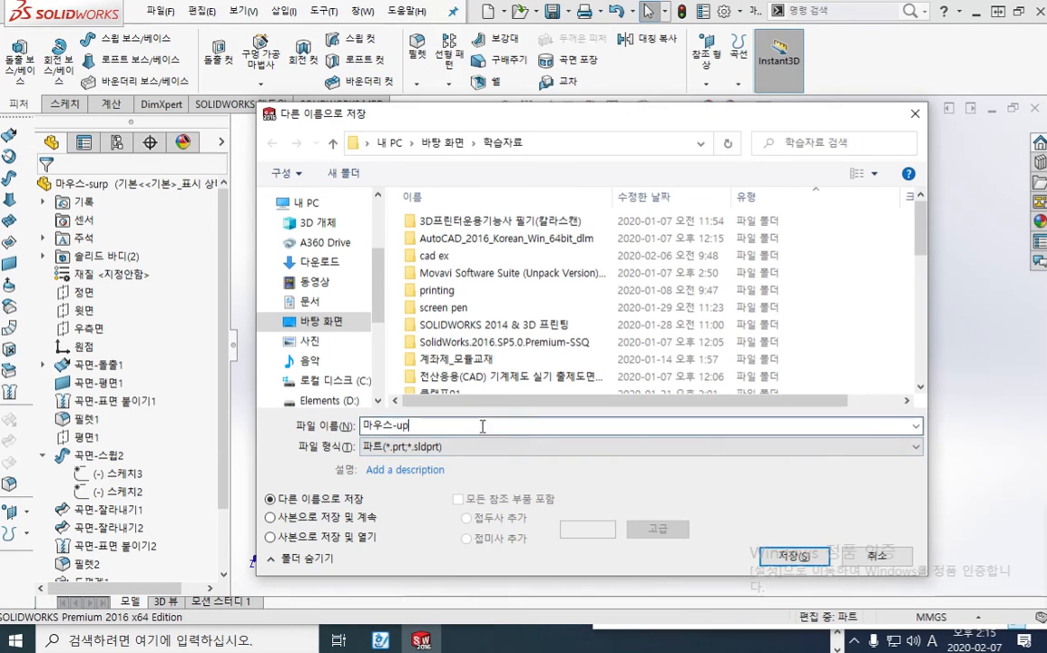
pyautogui.click(789, 556)
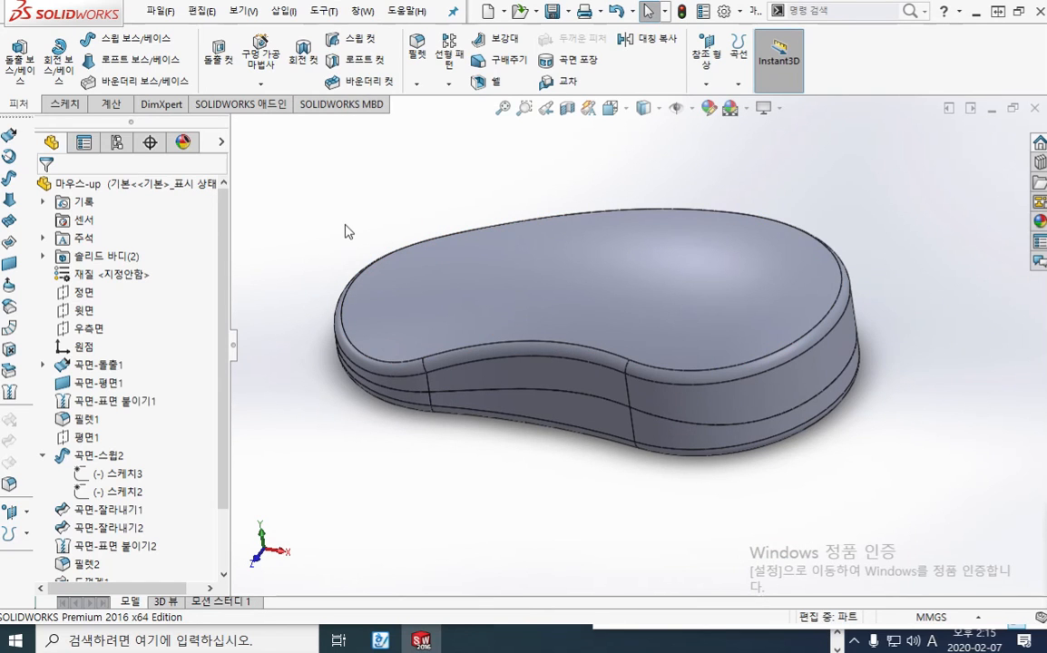
pyautogui.hotkey('ctrl', 'shift', 's')
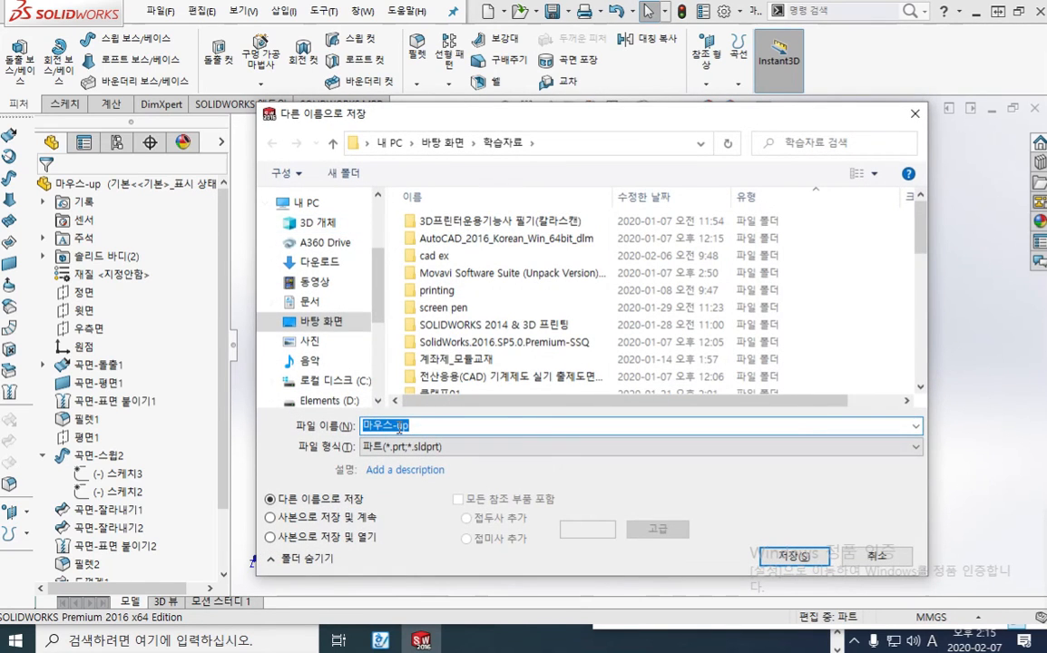
pyautogui.moveTo(396, 425); pyautogui.dragTo(507, 425)
pyautogui.write('down')
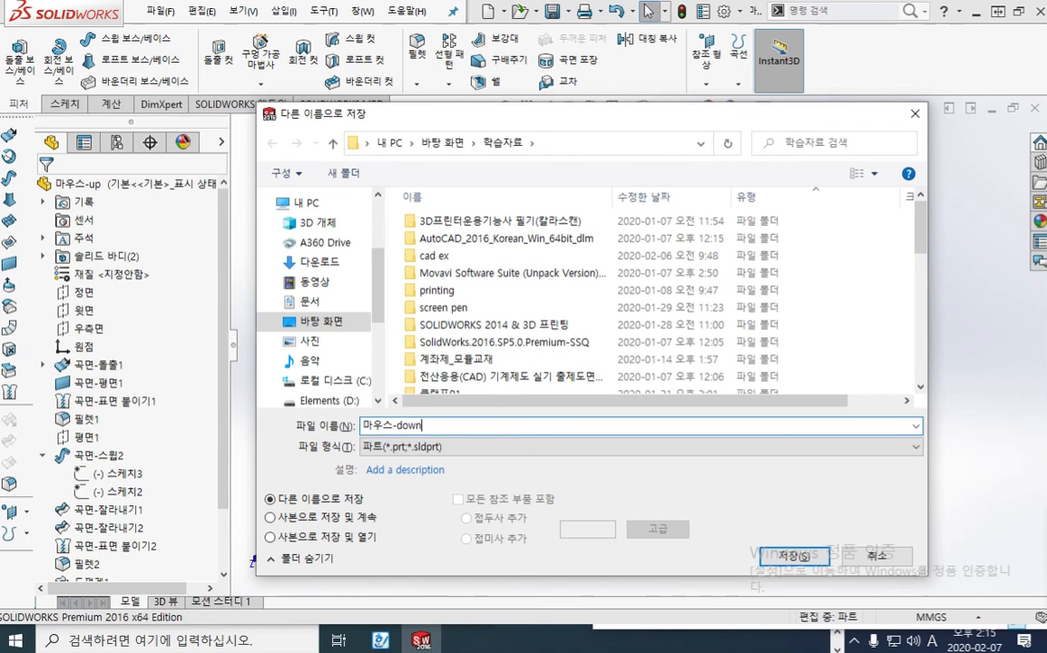
pyautogui.press('Return')
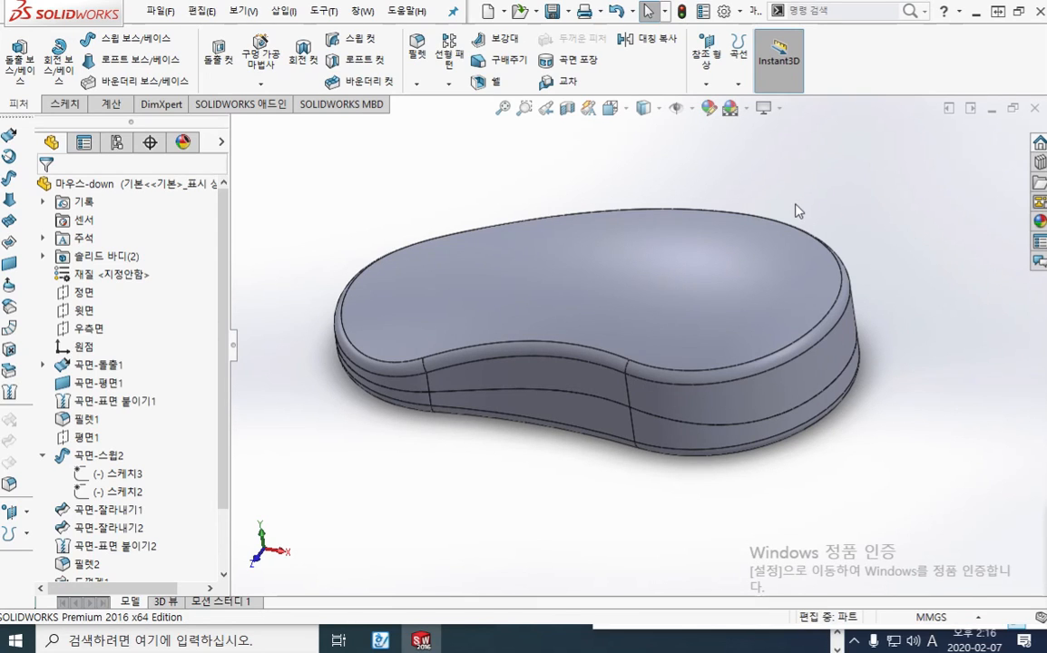
# Close the part and create a new assembly (어셈블리) document
pyautogui.click(1035, 109)
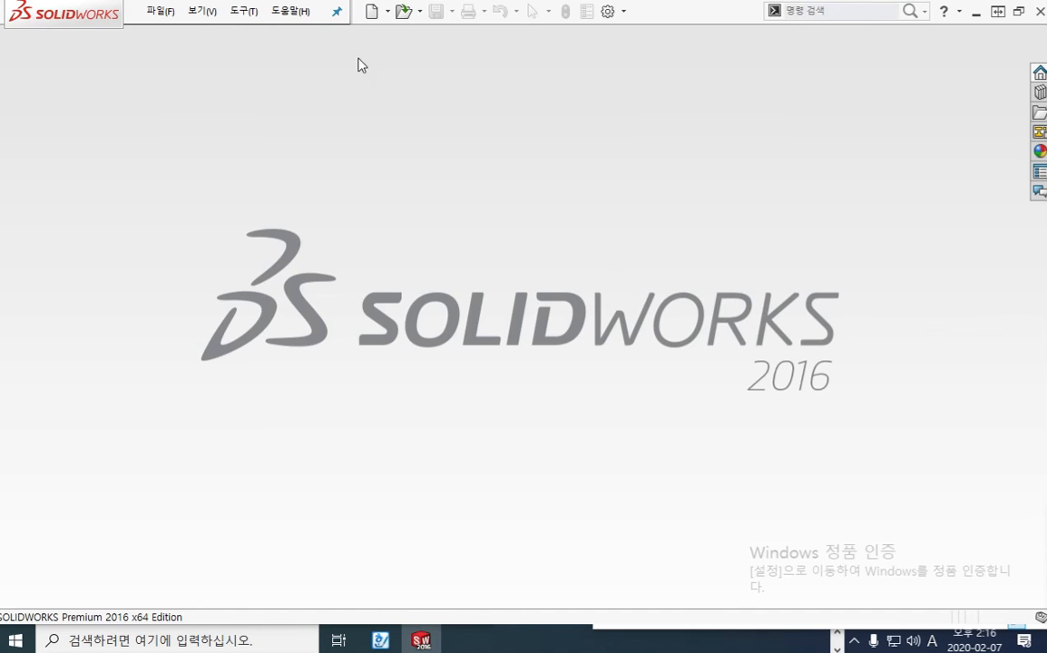
pyautogui.click(372, 11)
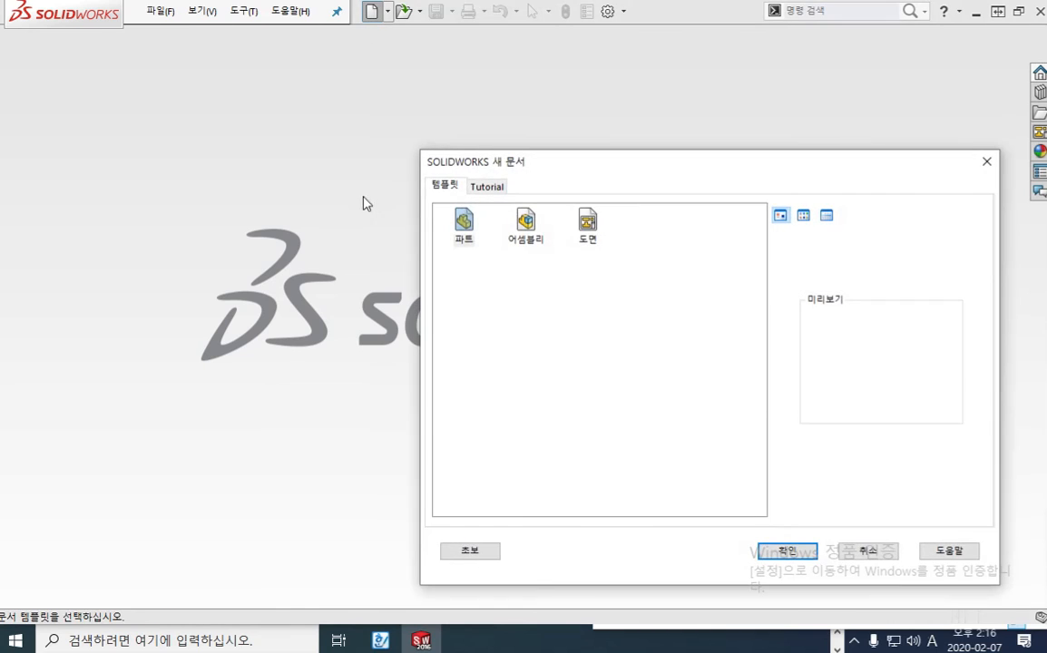
pyautogui.click(525, 222)
pyautogui.click(791, 552)
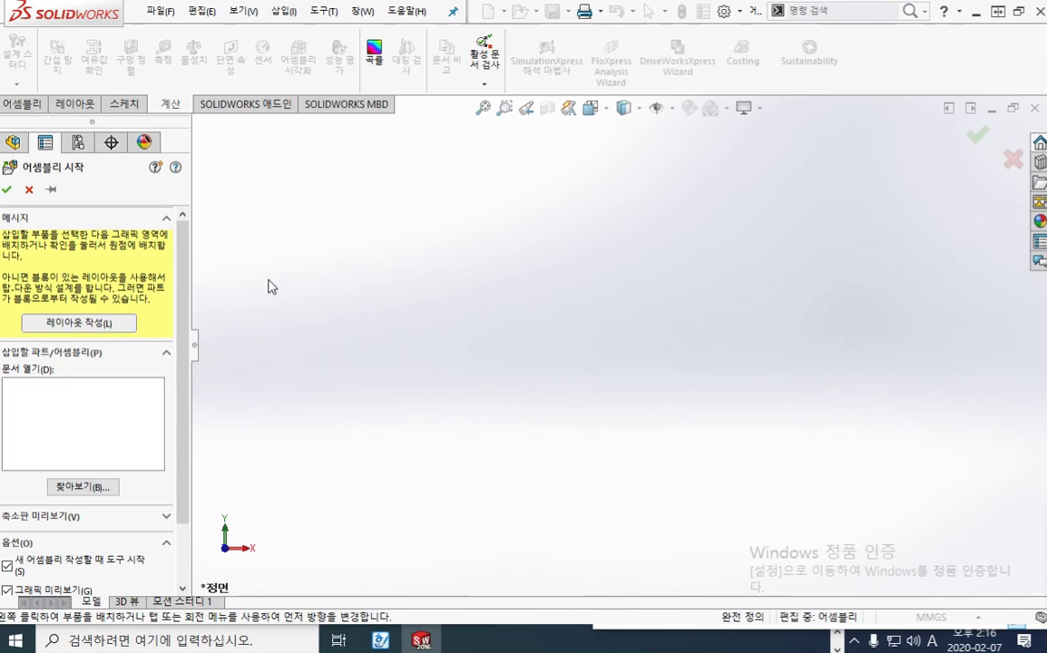
# Insert the 마우스-down part from the 학습자료 folder as the first component of the assembly
pyautogui.click(88, 491)
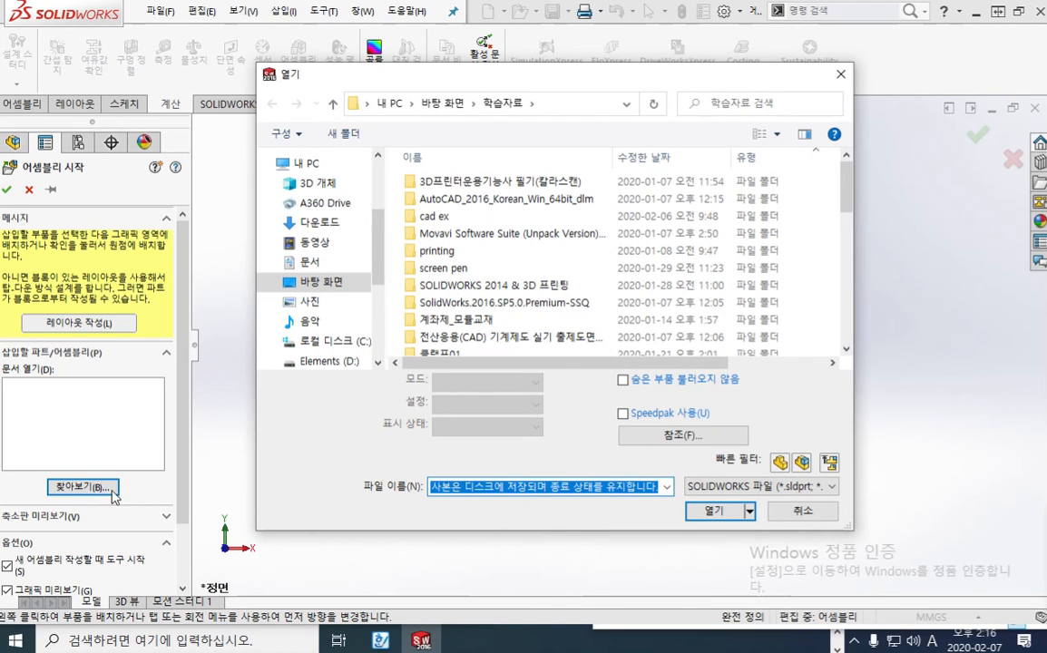
pyautogui.moveTo(845, 192); pyautogui.dragTo(851, 337)
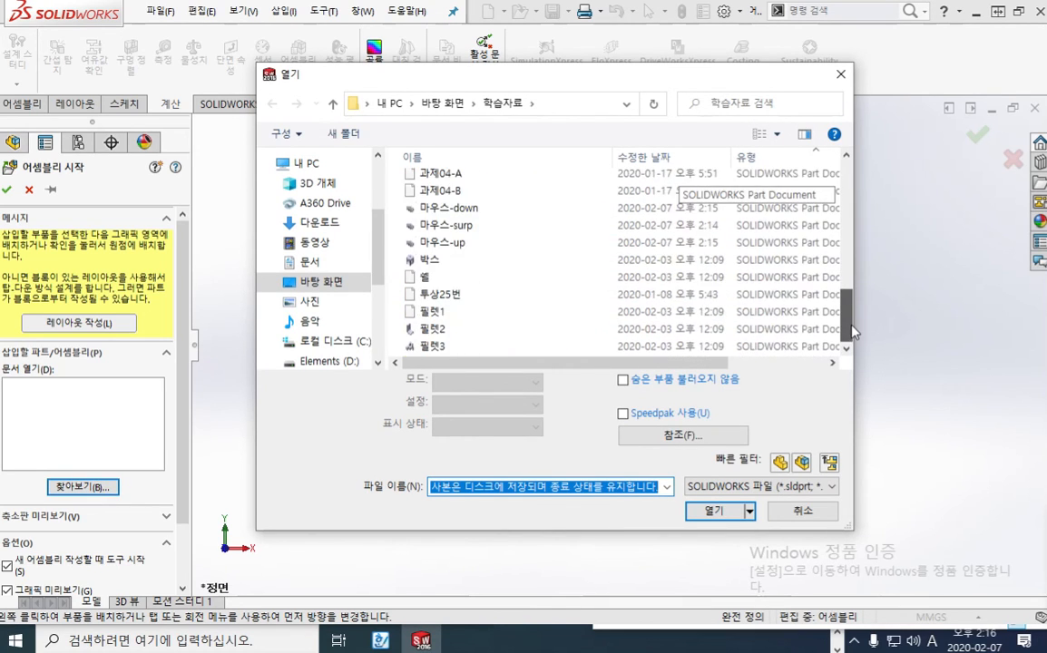
pyautogui.click(451, 208)
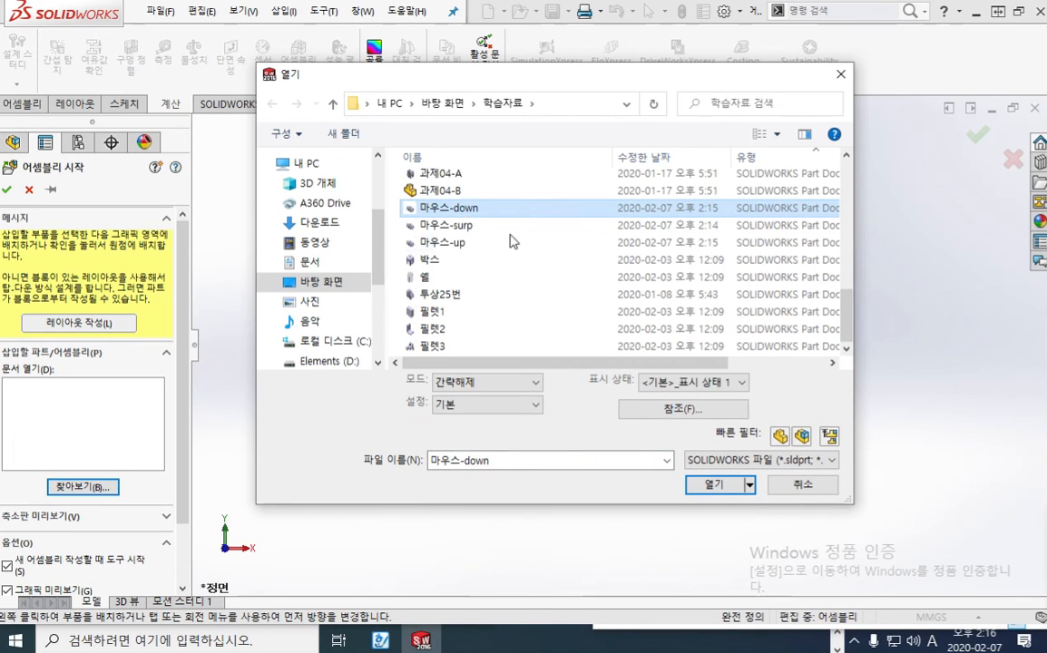
pyautogui.click(712, 486)
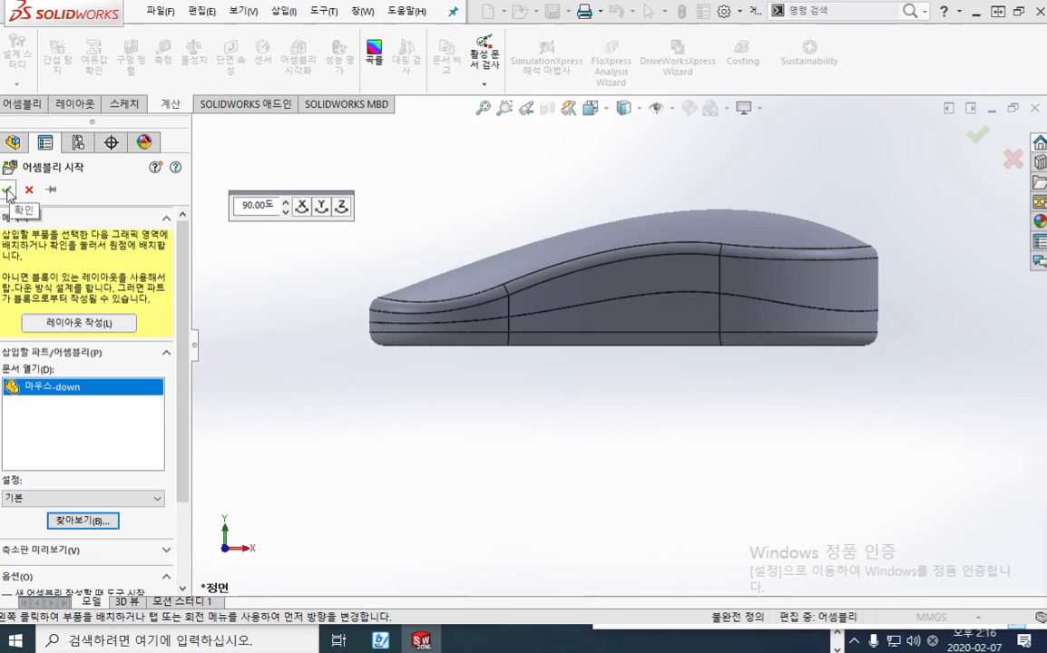
pyautogui.click(716, 288)
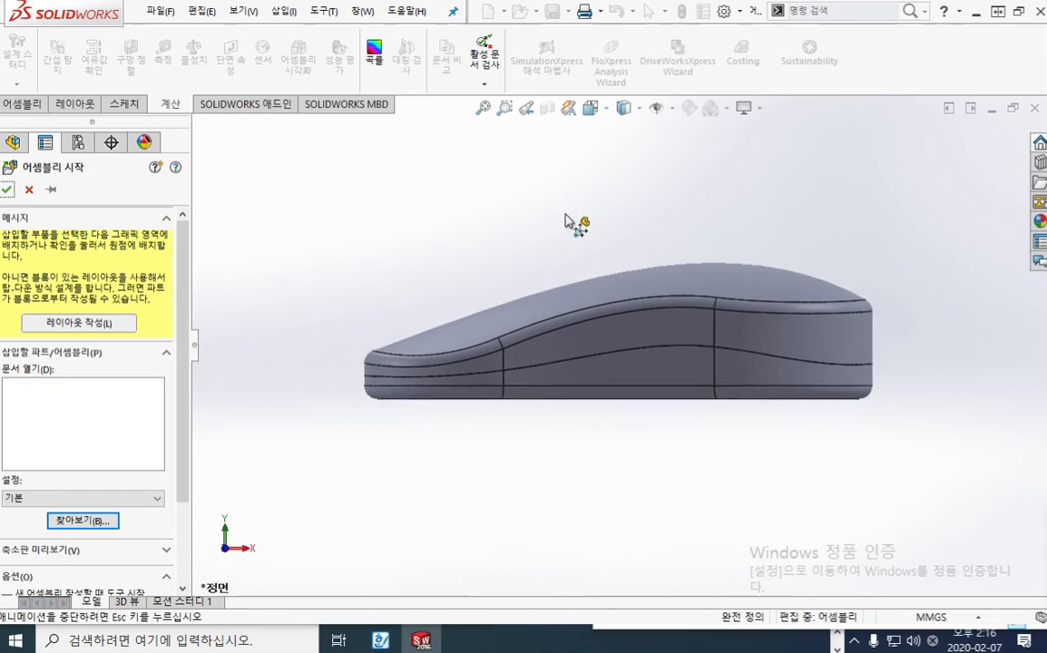
pyautogui.moveTo(686, 246); pyautogui.dragTo(651, 332, button='middle')
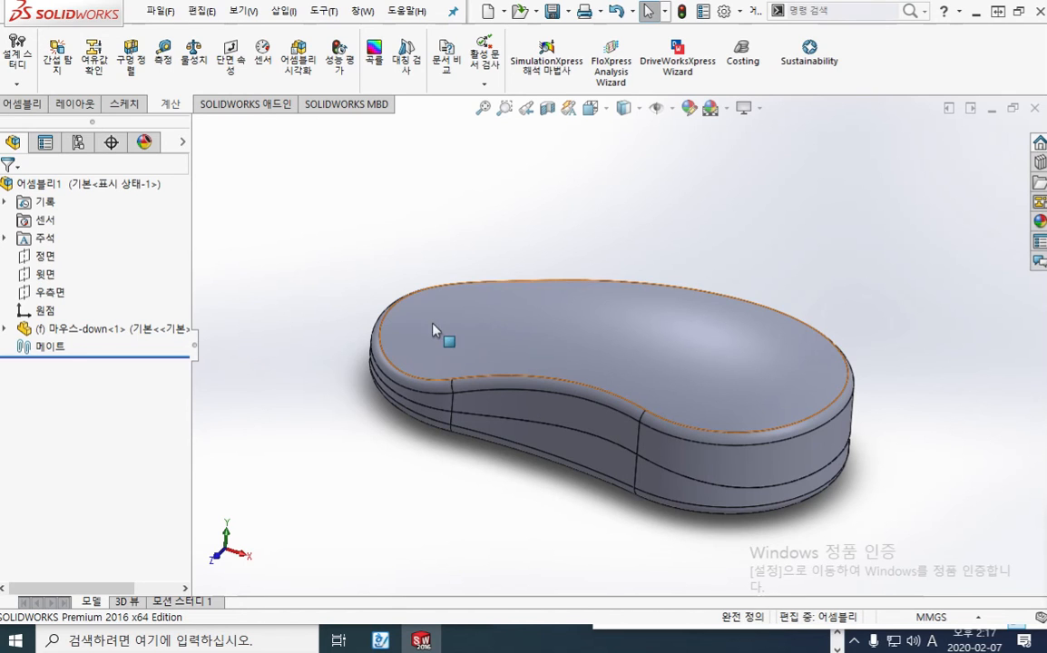
# Start editing the 마우스-down component in the assembly, saving the assembly as mouse
pyautogui.click(102, 331)
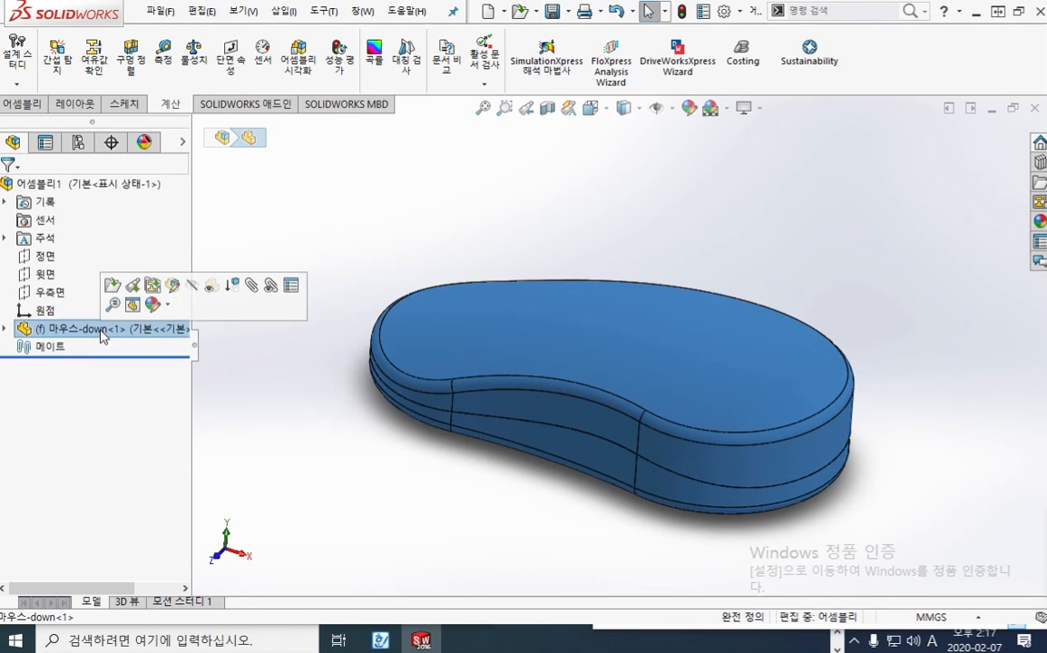
pyautogui.click(174, 285)
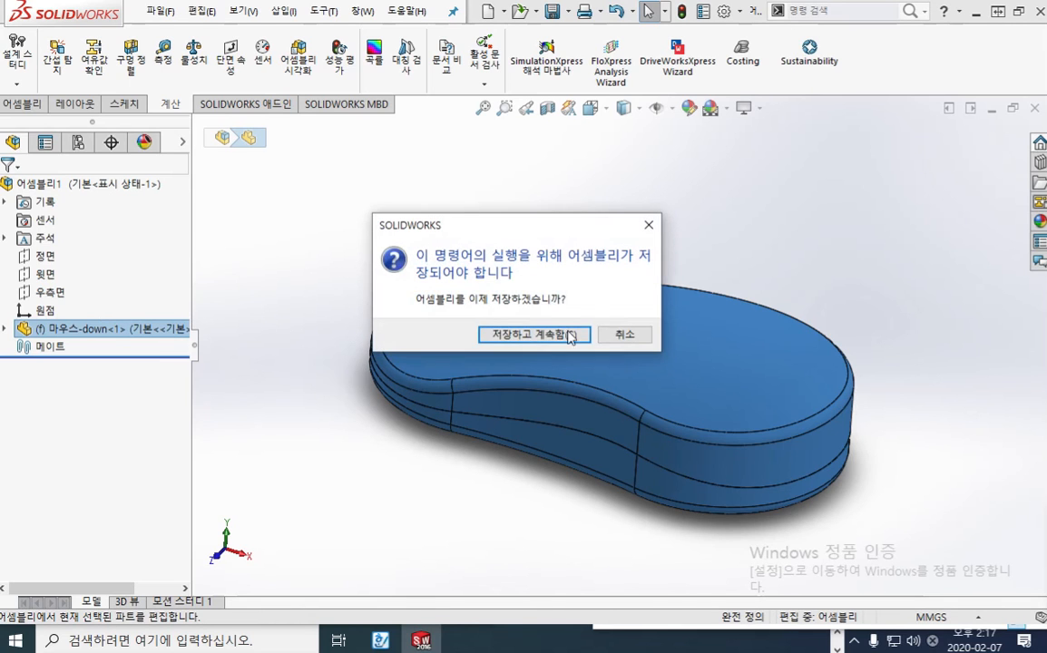
pyautogui.click(540, 335)
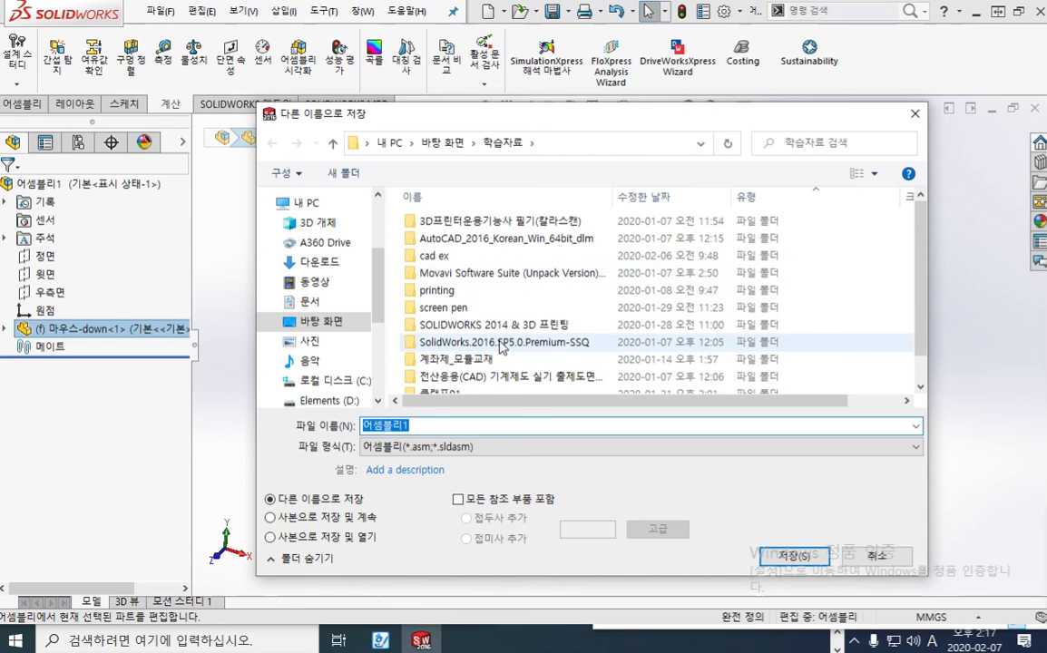
pyautogui.write('mouse')
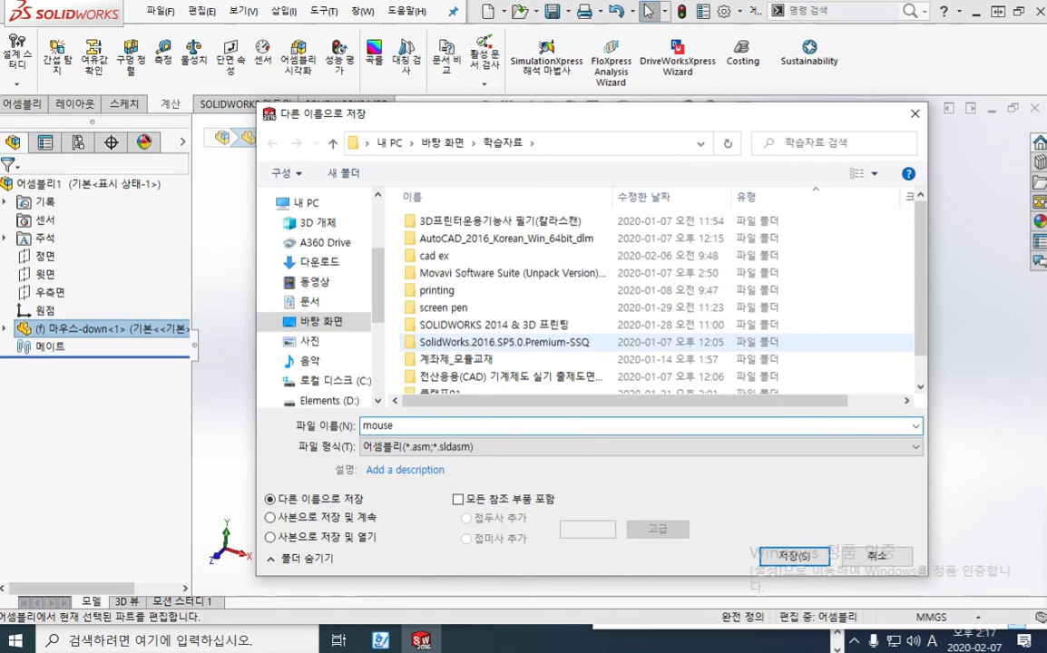
pyautogui.press('Return')
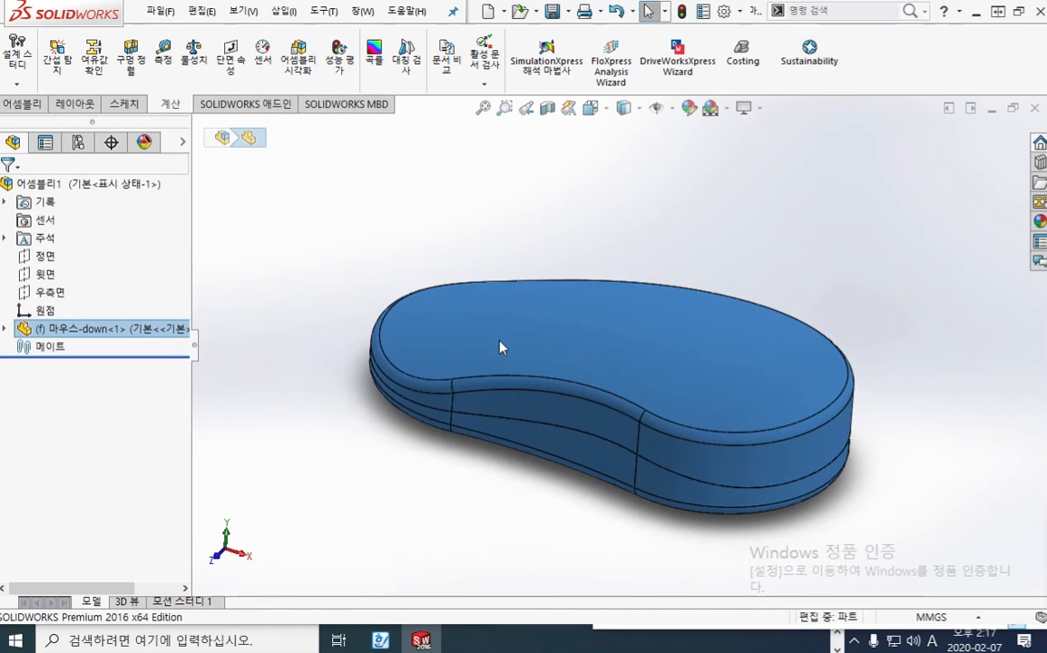
# Delete the upper cover body 교차1[2] from the 마우스-down part with Delete/Keep Body, and return to the assembly
pyautogui.click(6, 329)
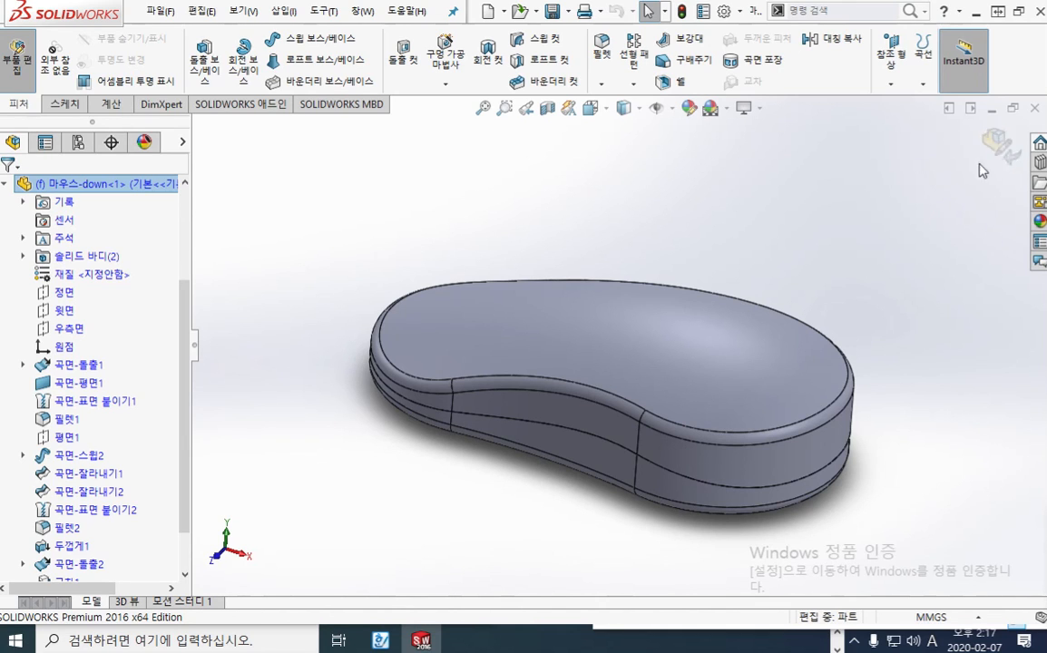
pyautogui.click(24, 258)
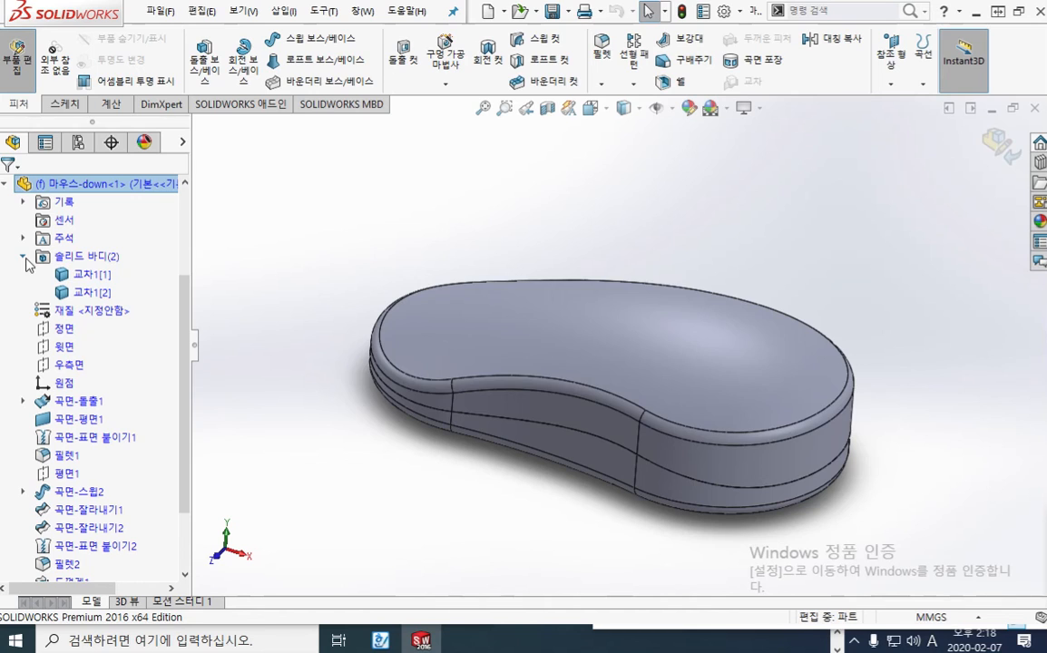
pyautogui.click(95, 275)
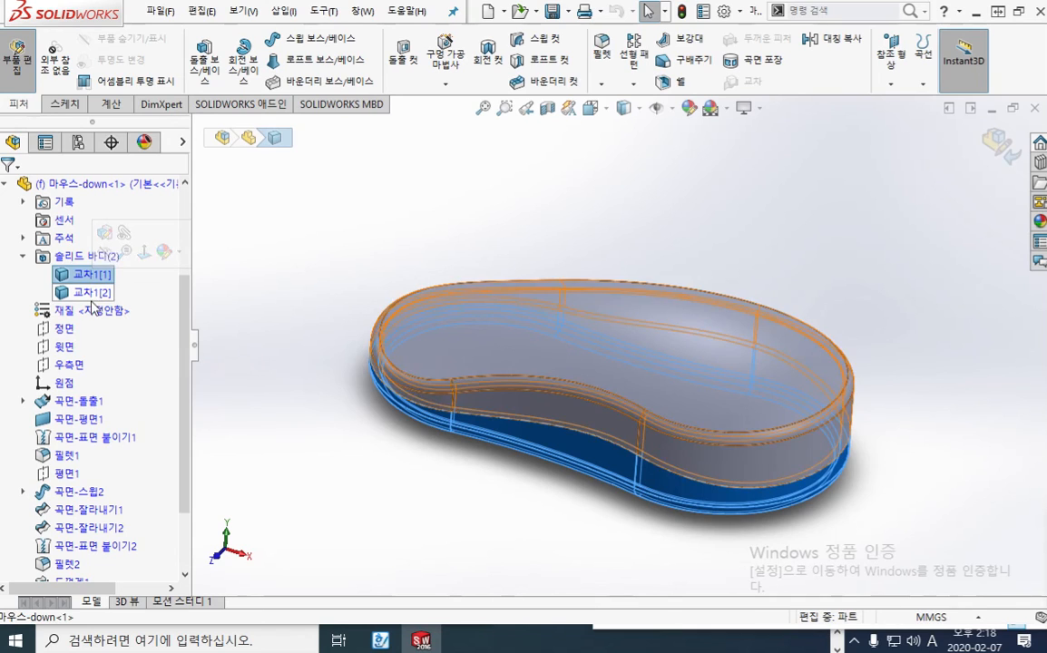
pyautogui.click(94, 296)
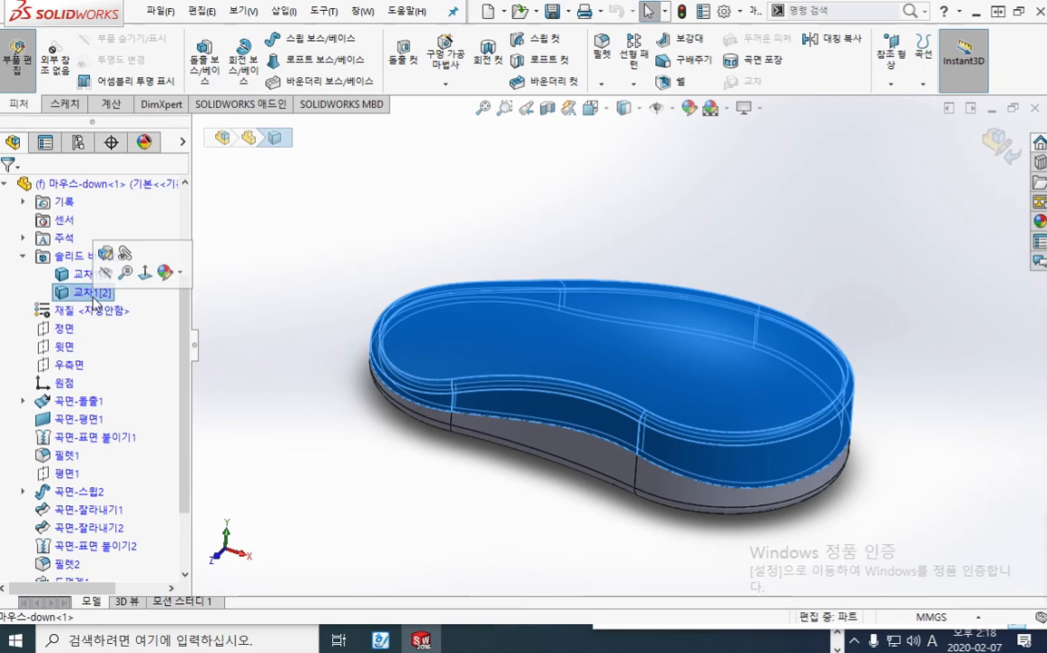
pyautogui.press('F12')
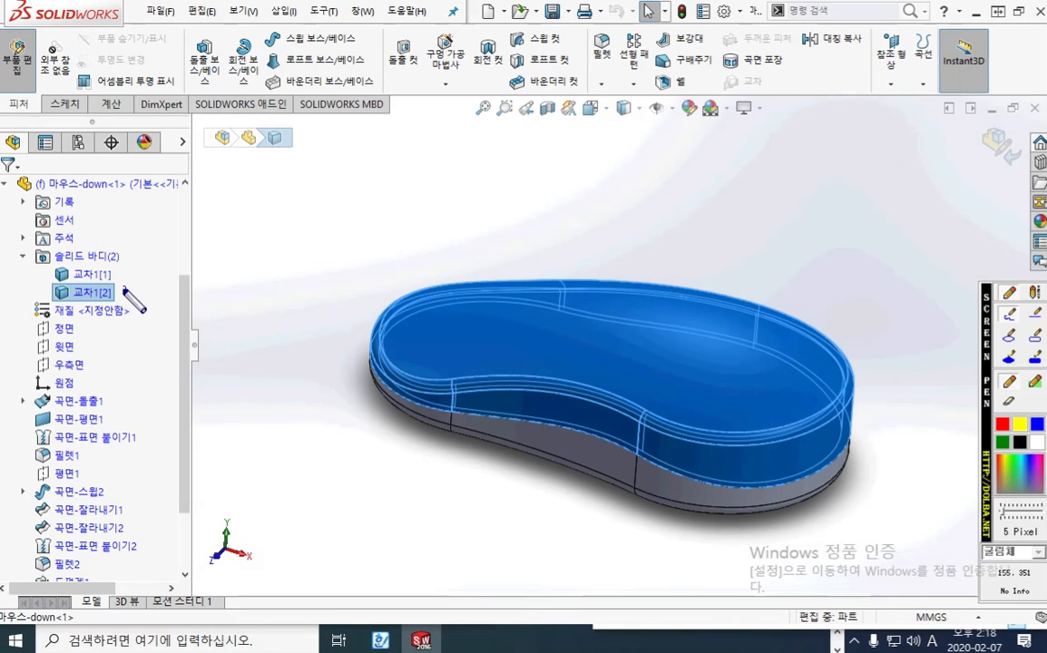
pyautogui.moveTo(109, 292)
pyautogui.mouseDown()
pyautogui.moveTo(370, 209)
pyautogui.moveTo(467, 299)
pyautogui.moveTo(506, 257)
pyautogui.mouseUp()
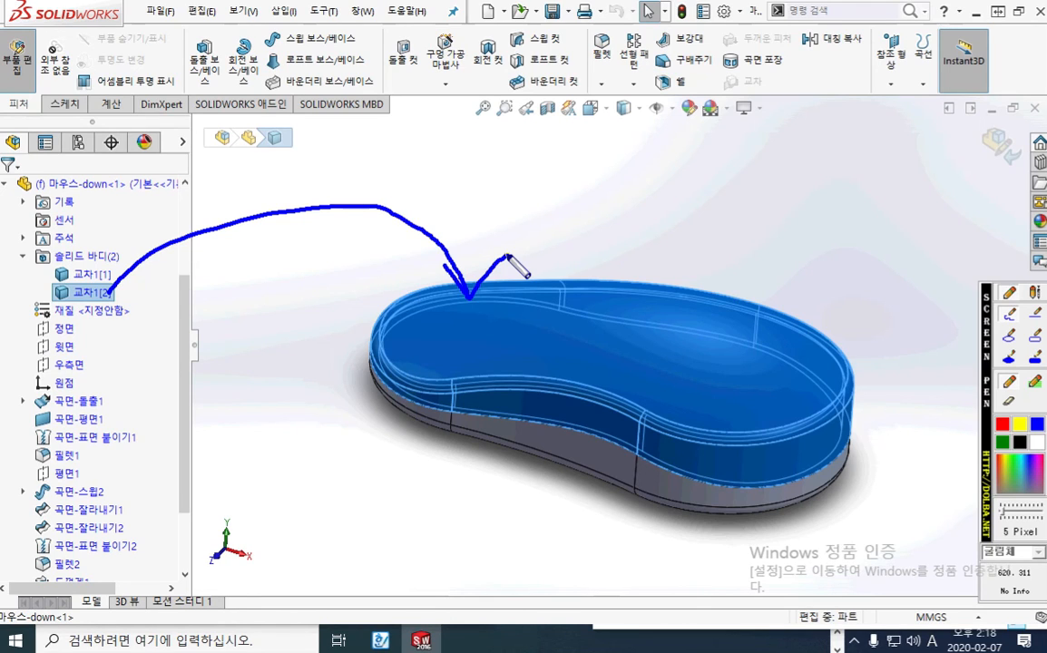
pyautogui.press('F12')
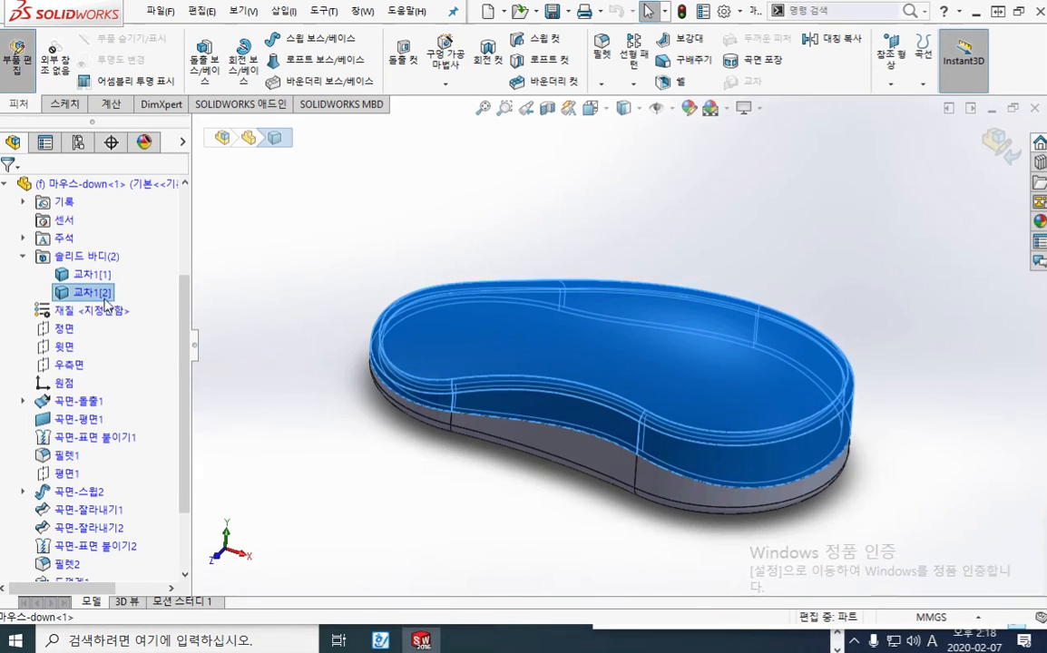
pyautogui.rightClick(105, 300)
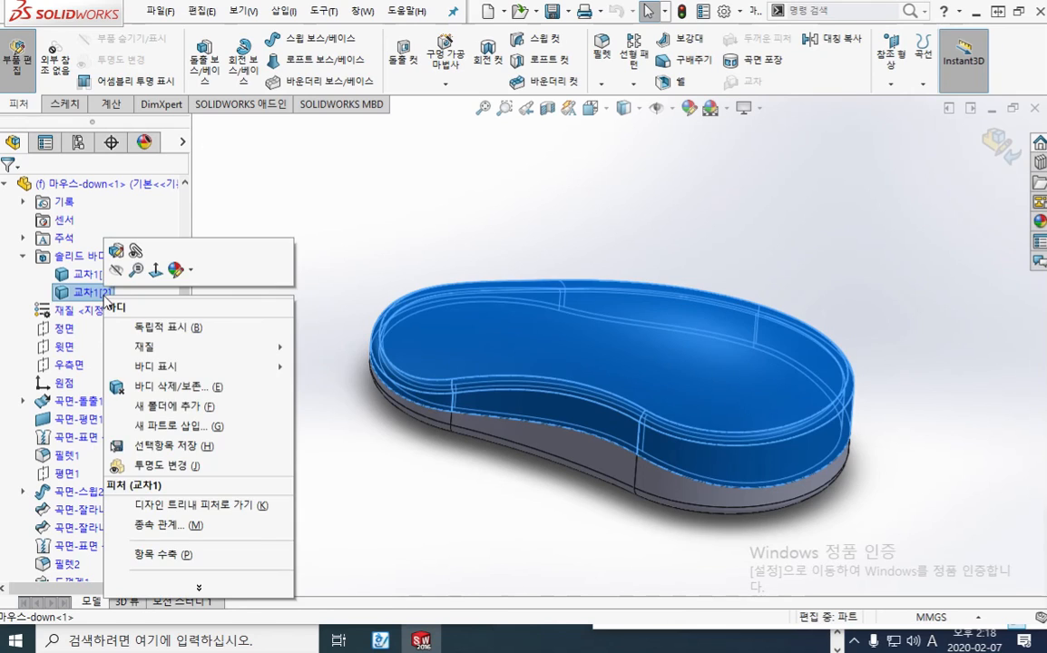
pyautogui.click(164, 387)
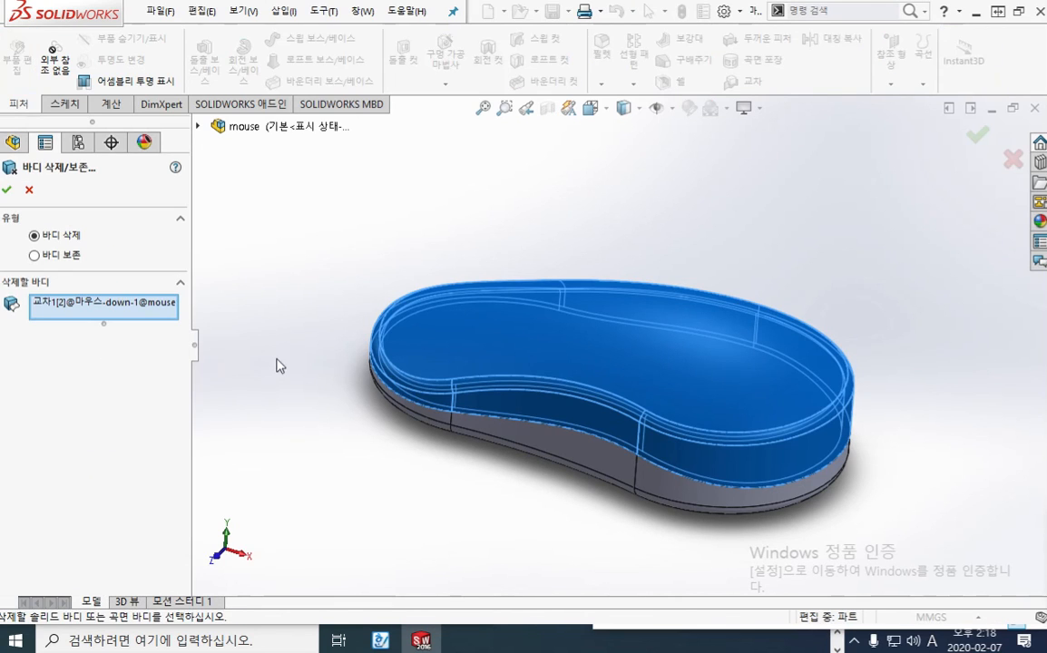
pyautogui.click(7, 189)
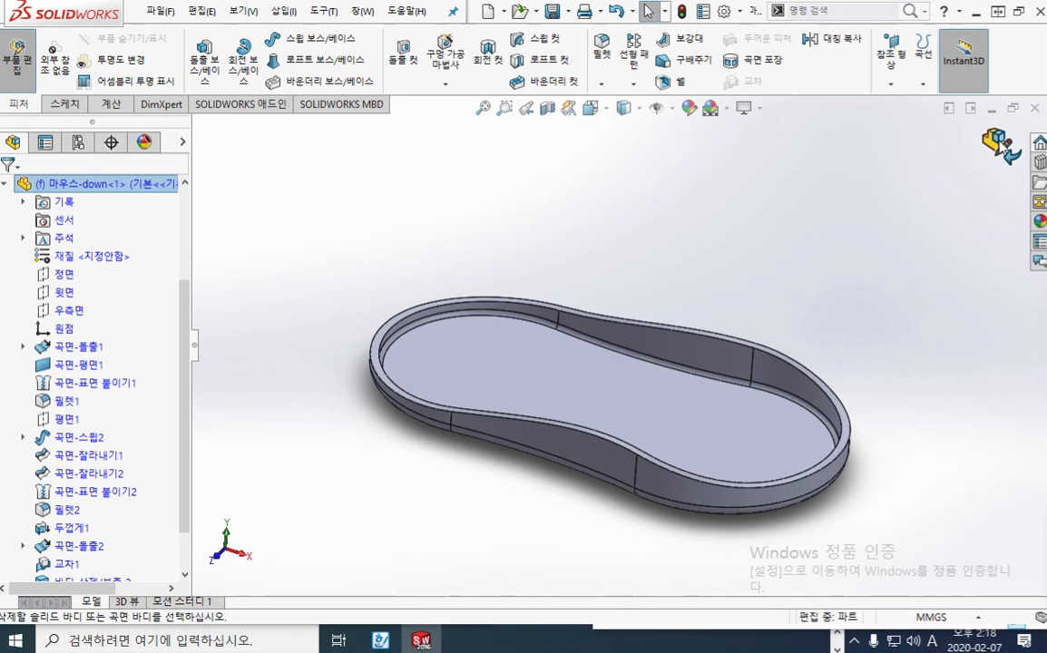
pyautogui.click(997, 143)
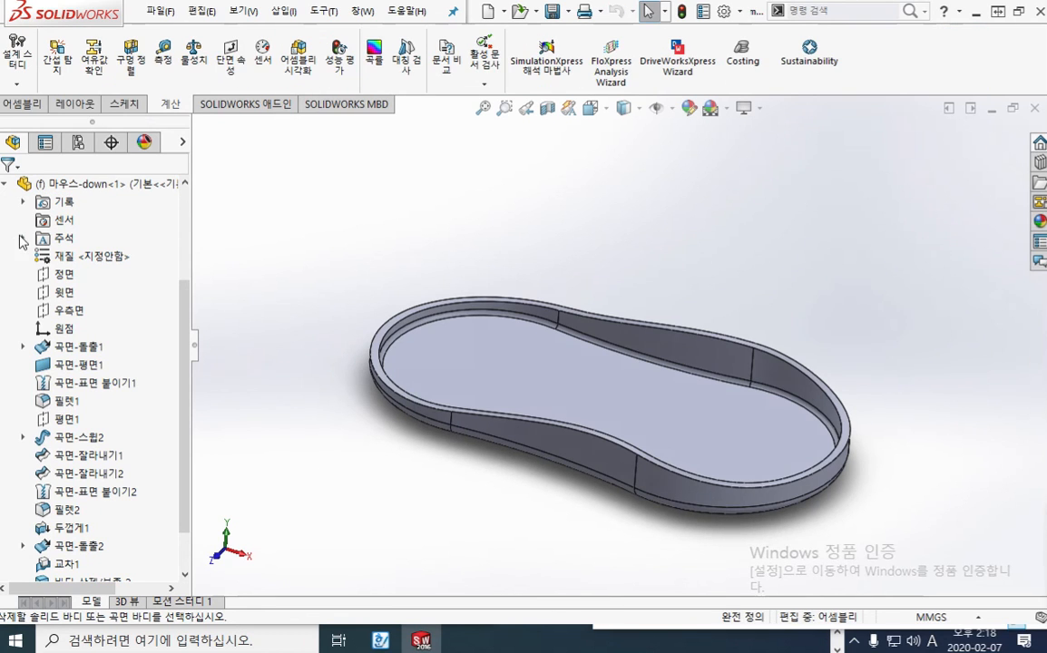
# Insert the 마우스-up part from the 학습자료 folder into the mouse assembly, placing it at the assembly origin
pyautogui.click(5, 184)
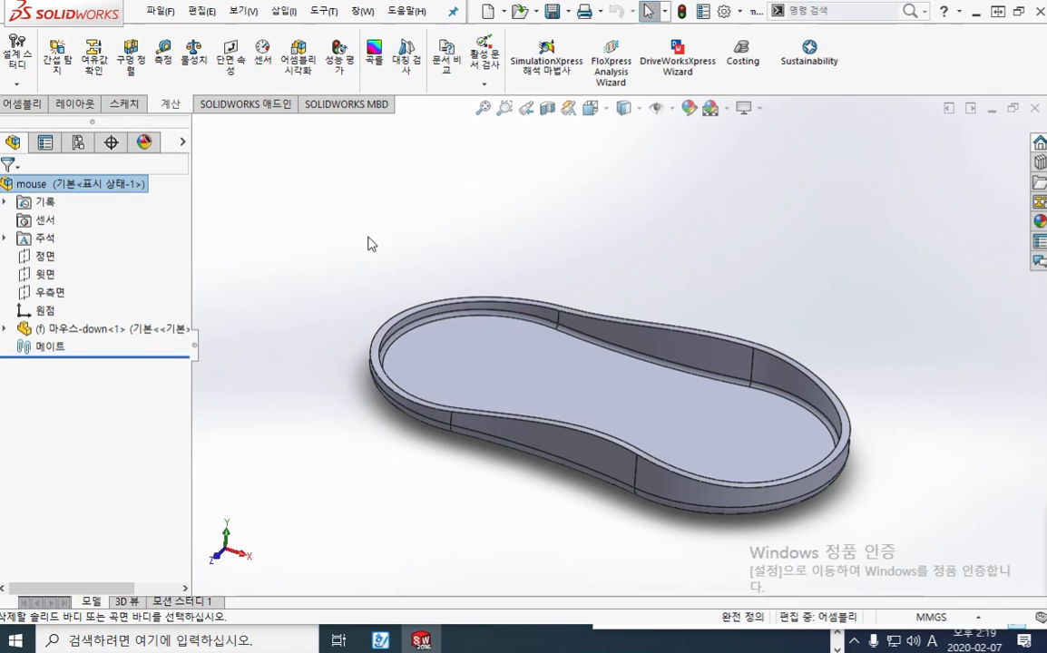
pyautogui.press('i')
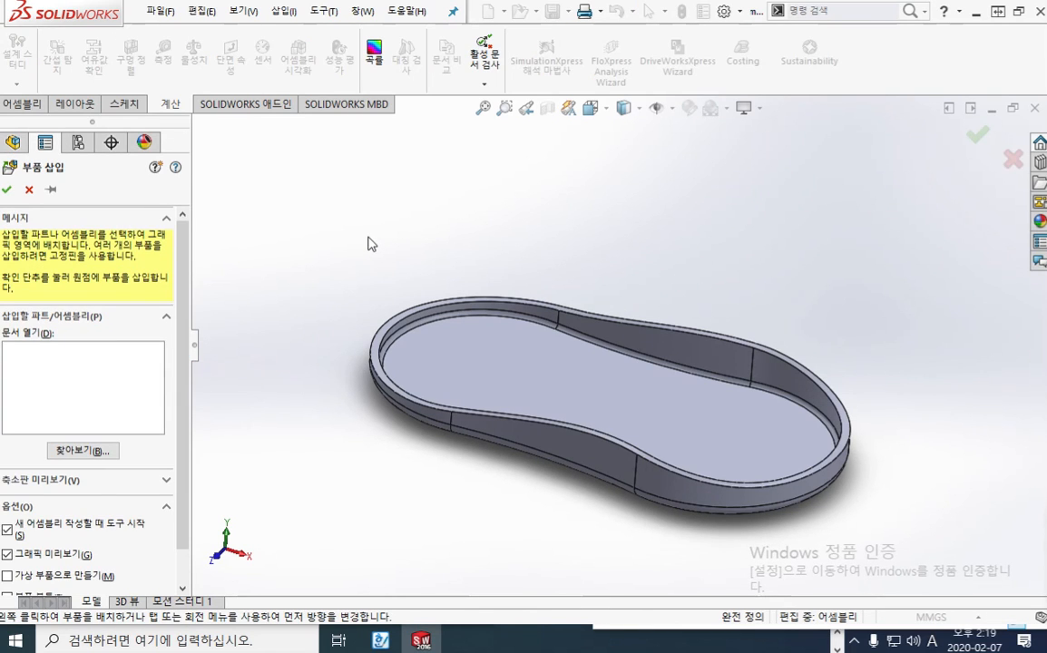
pyautogui.click(89, 452)
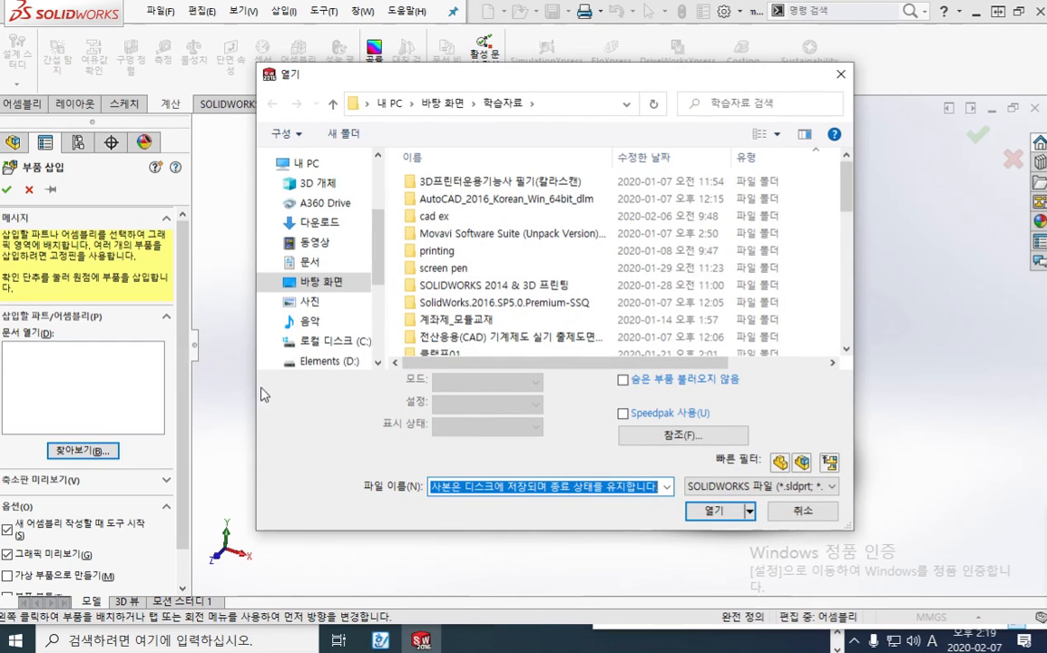
pyautogui.moveTo(850, 195); pyautogui.dragTo(851, 334)
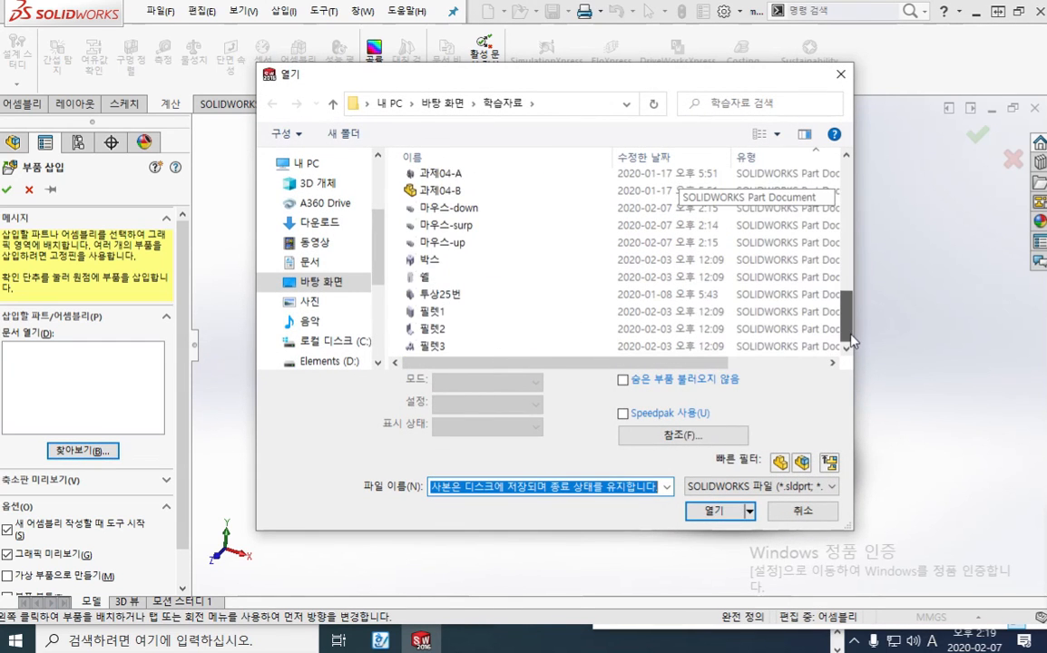
pyautogui.click(453, 243)
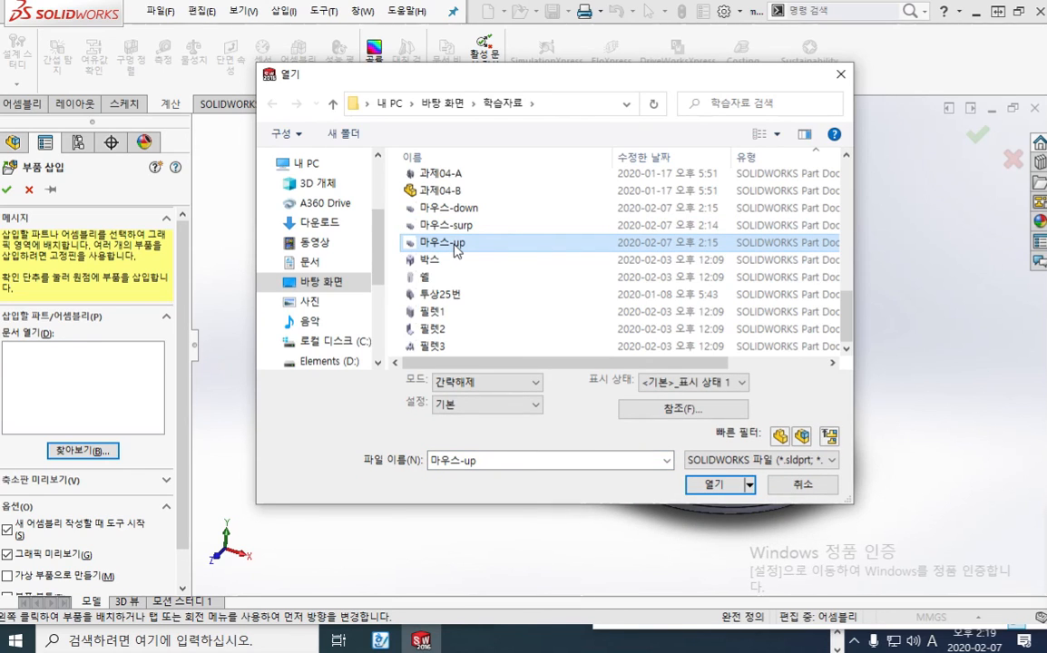
pyautogui.doubleClick(455, 245)
pyautogui.click(712, 484)
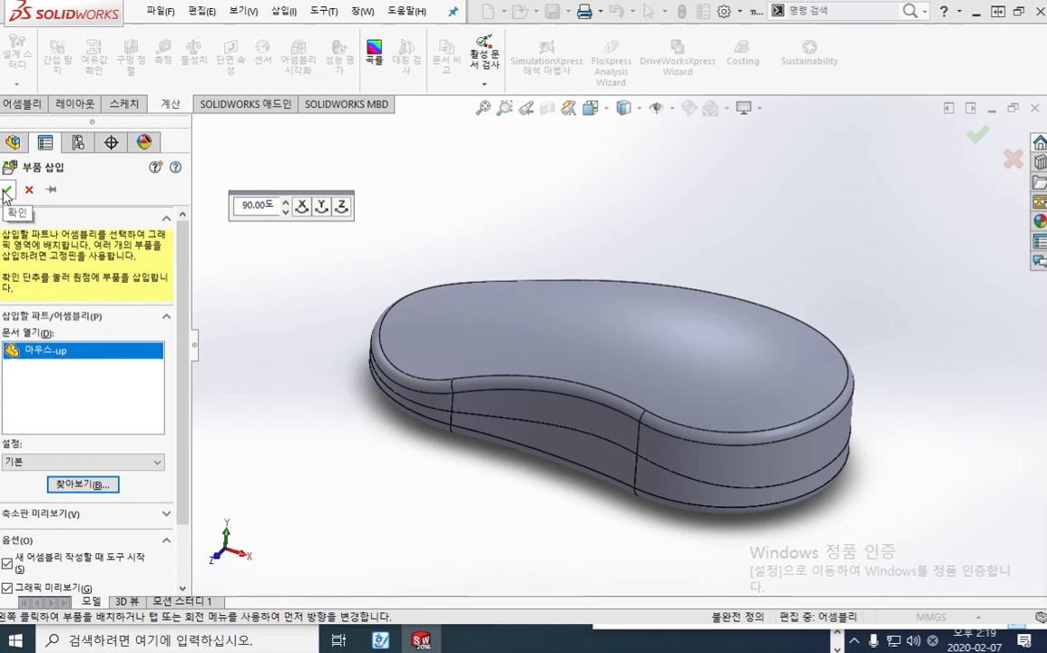
pyautogui.click(7, 190)
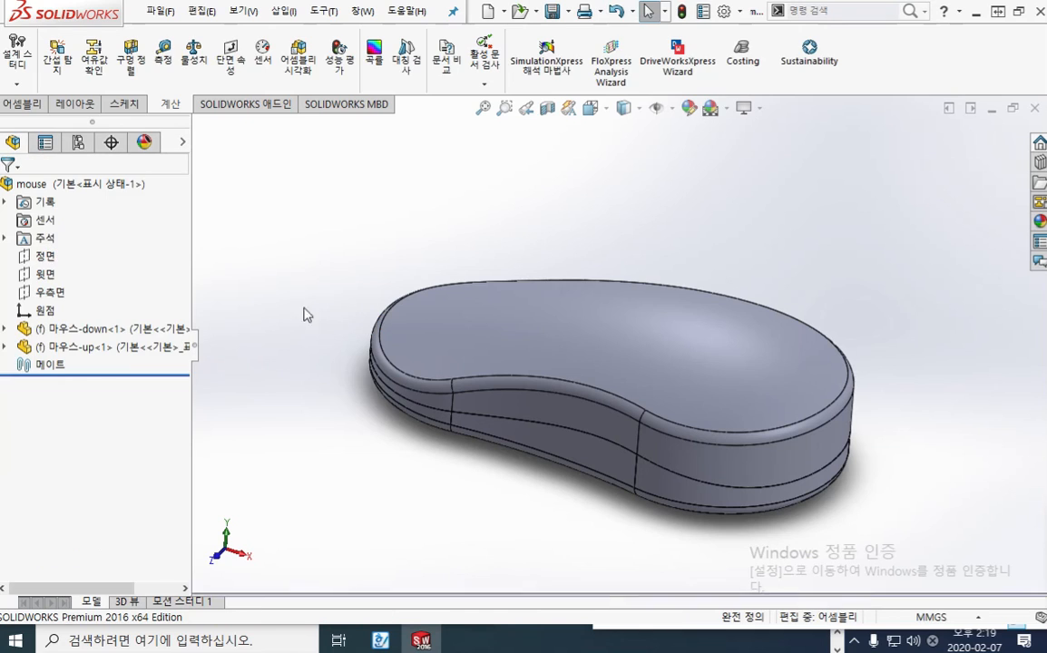
# Edit the 마우스-up component in context to delete its lower cover body 교차1[1] with Delete/Keep Body, and return to the assembly
pyautogui.click(82, 347)
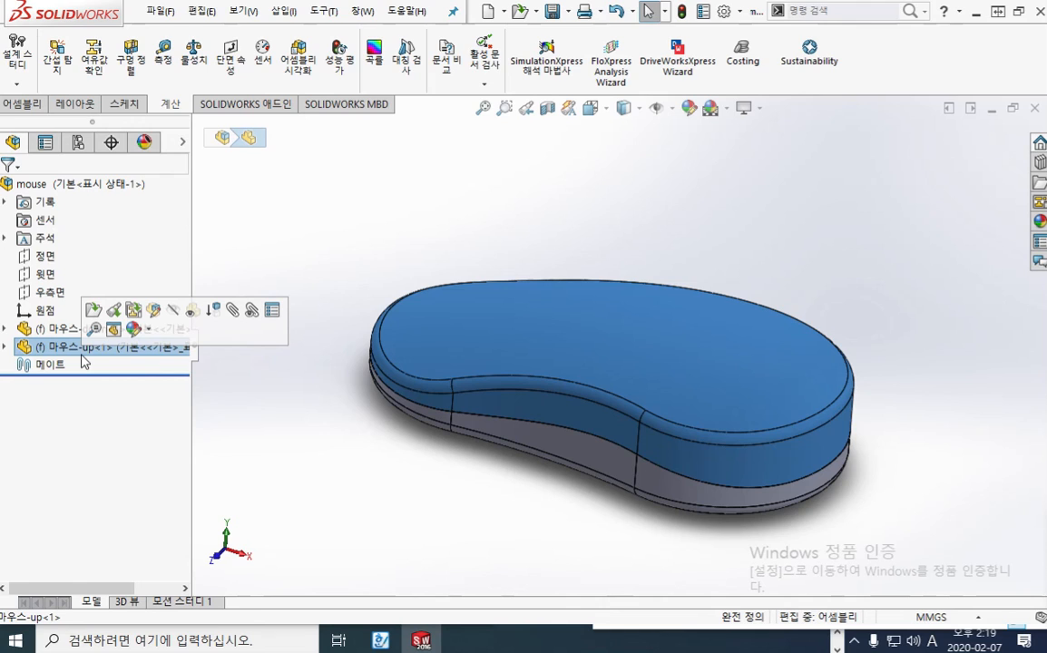
pyautogui.click(154, 311)
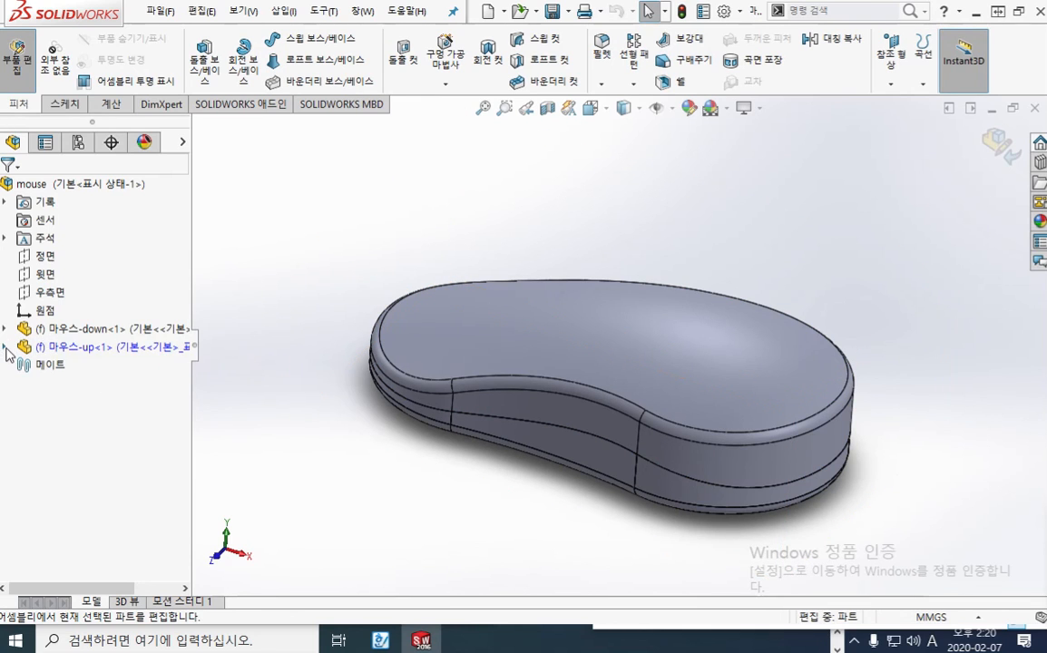
pyautogui.click(6, 347)
pyautogui.click(22, 256)
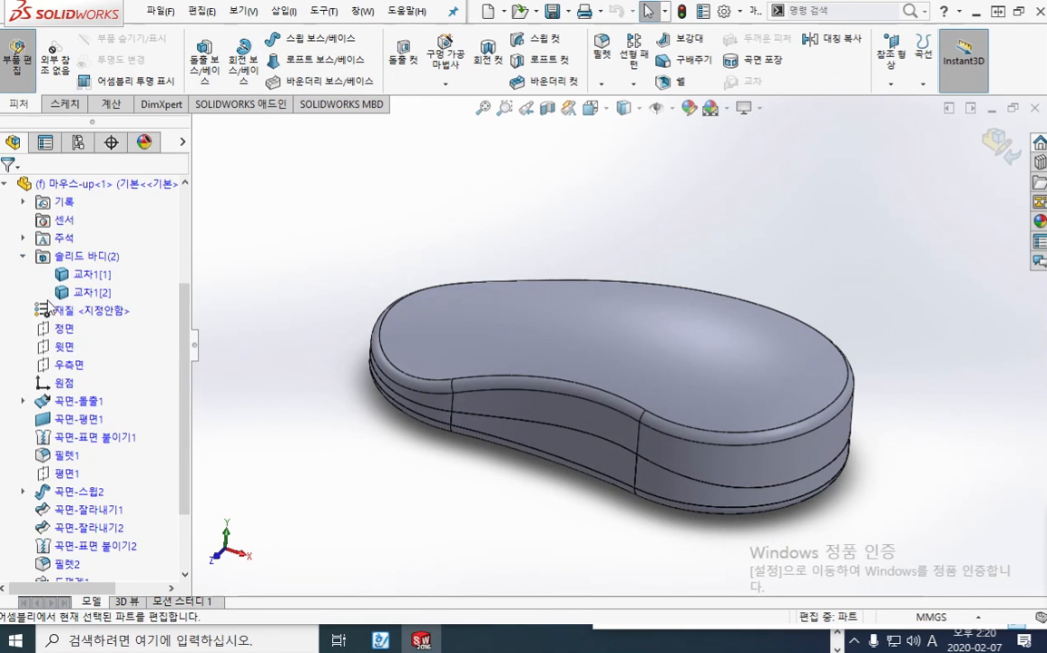
pyautogui.click(96, 278)
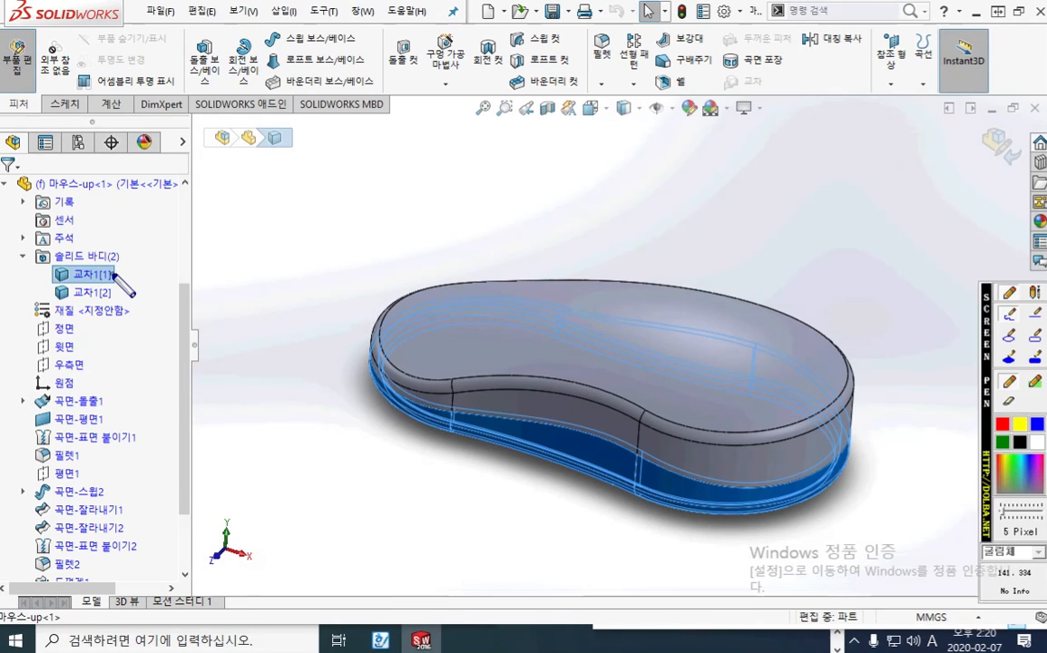
pyautogui.moveTo(113, 273)
pyautogui.mouseDown()
pyautogui.moveTo(257, 381)
pyautogui.moveTo(525, 458)
pyautogui.mouseUp()
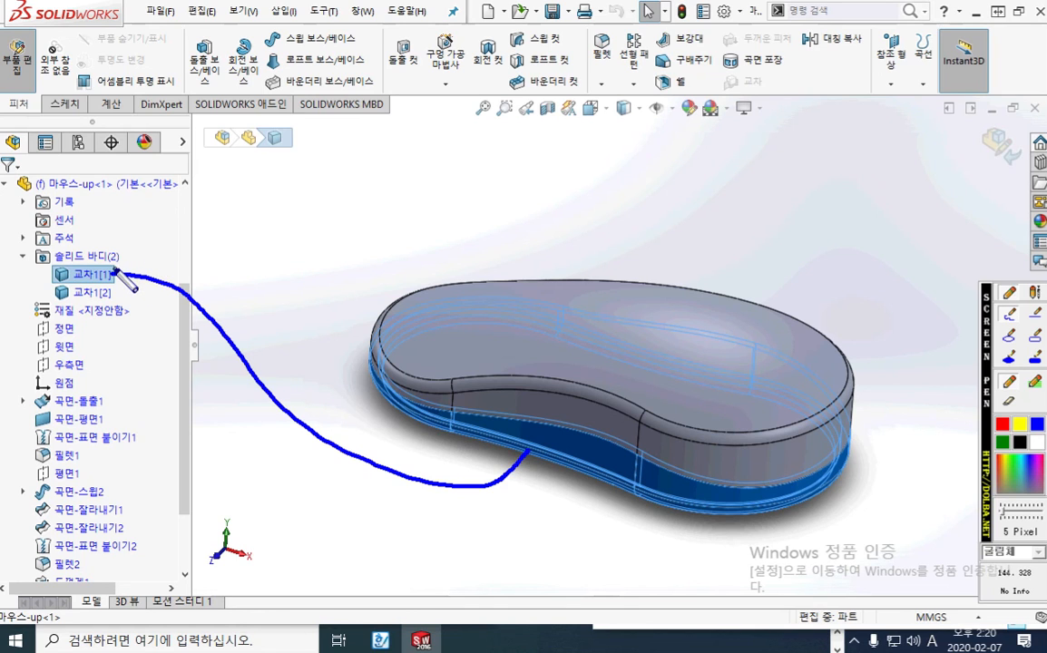
pyautogui.press('Escape')
pyautogui.rightClick(96, 276)
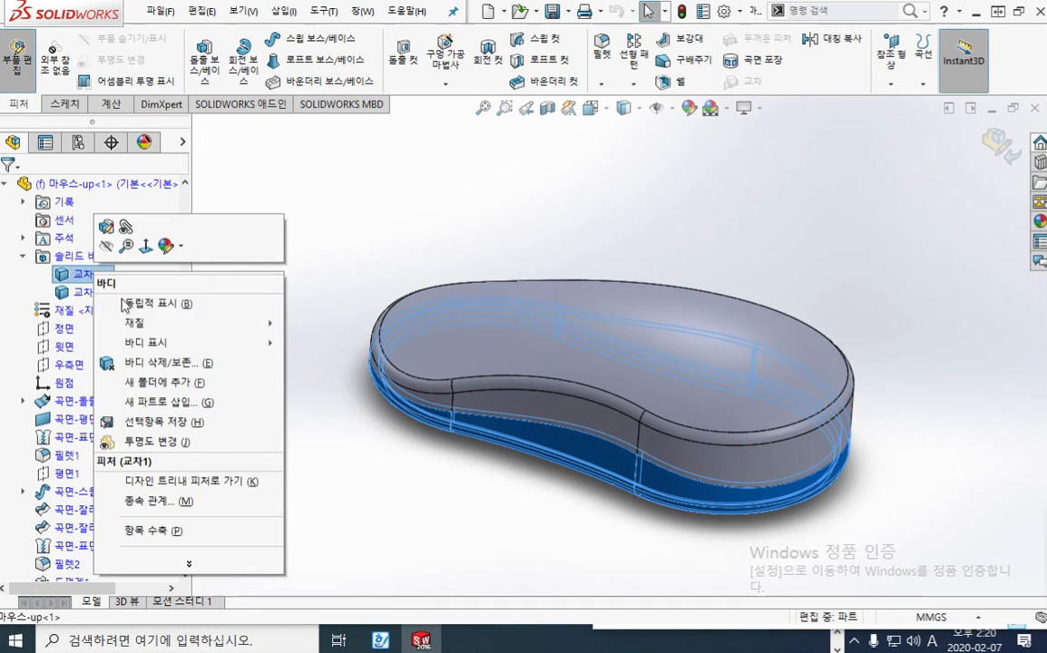
pyautogui.click(161, 363)
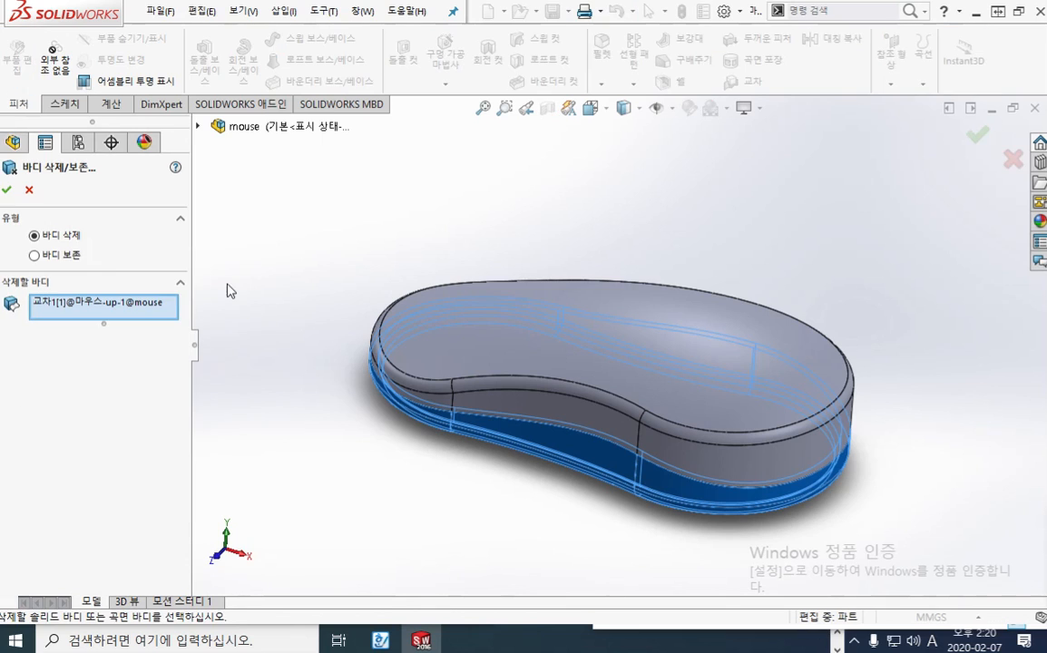
pyautogui.click(11, 180)
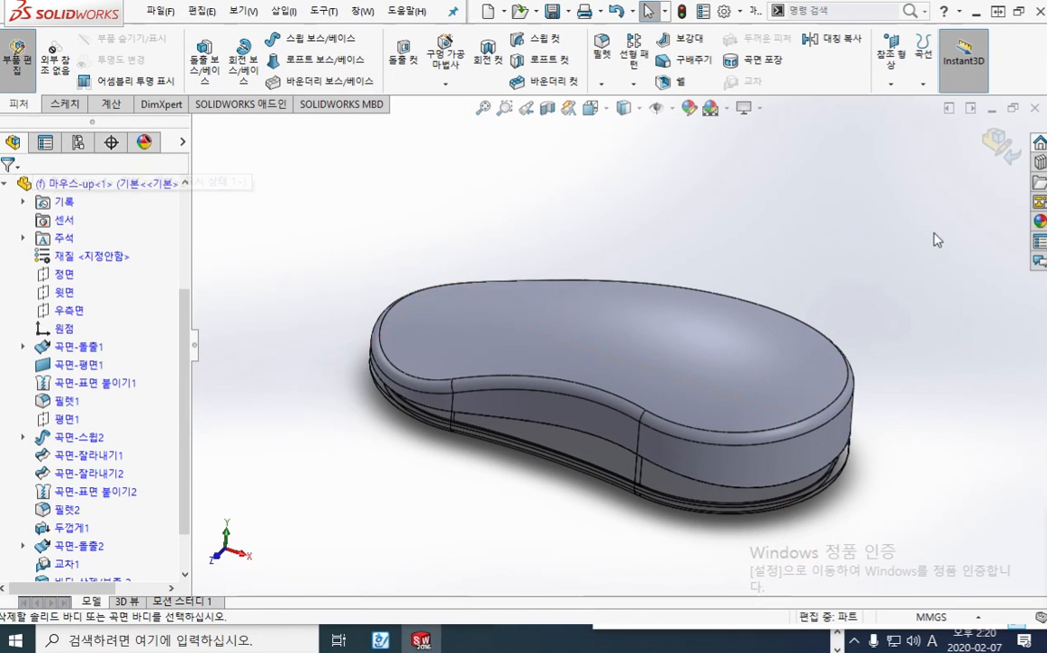
pyautogui.click(998, 143)
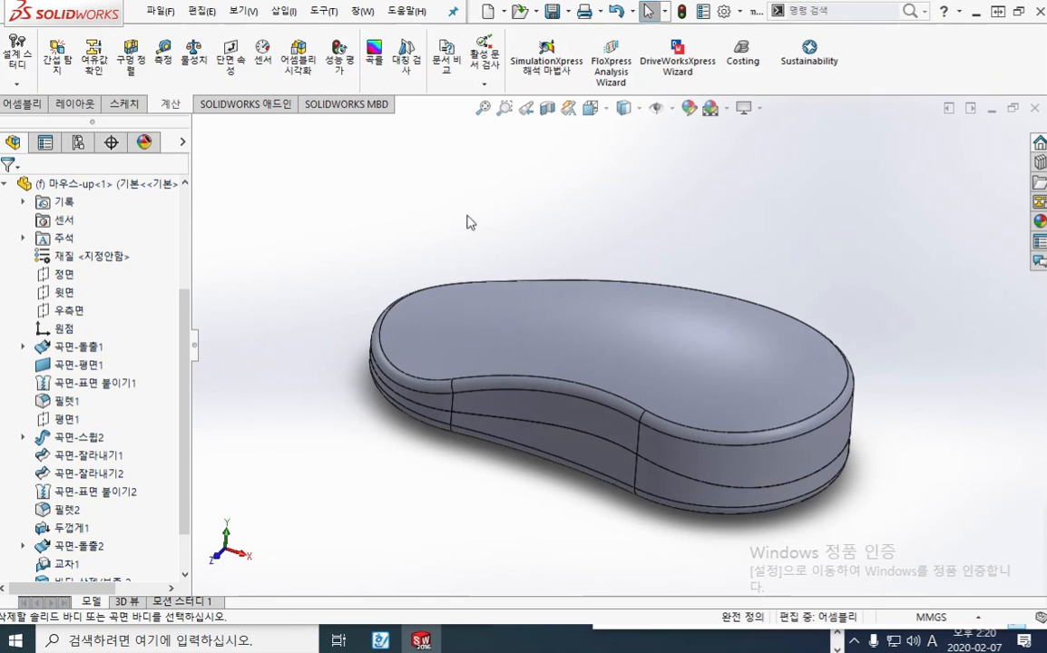
pyautogui.click(6, 185)
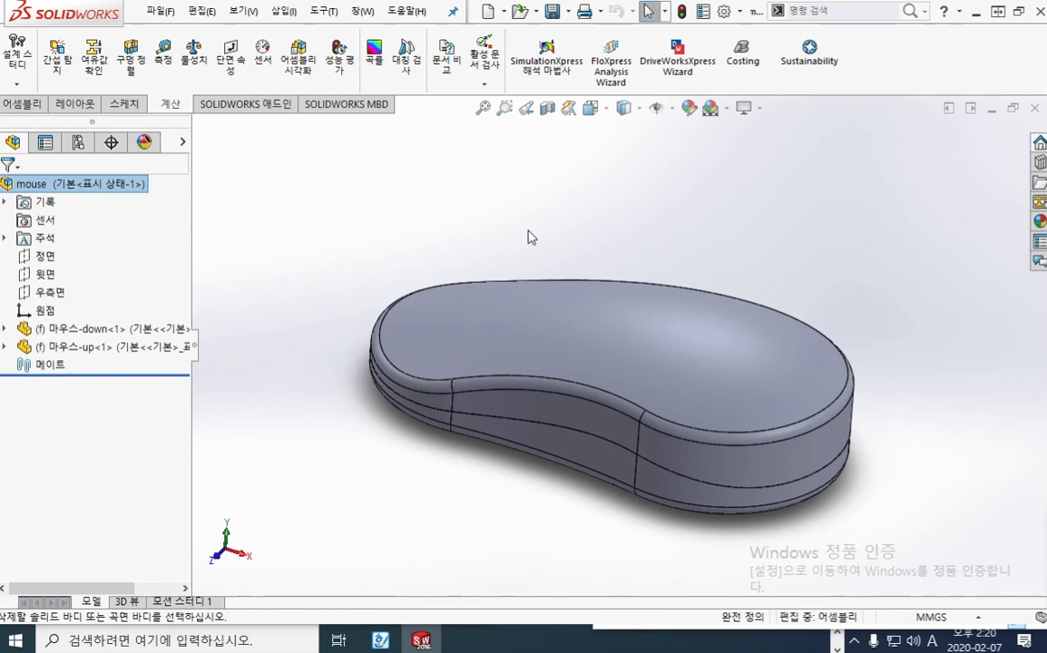
# Save all open documents, including the mouse assembly and both cover parts
pyautogui.click(440, 184)
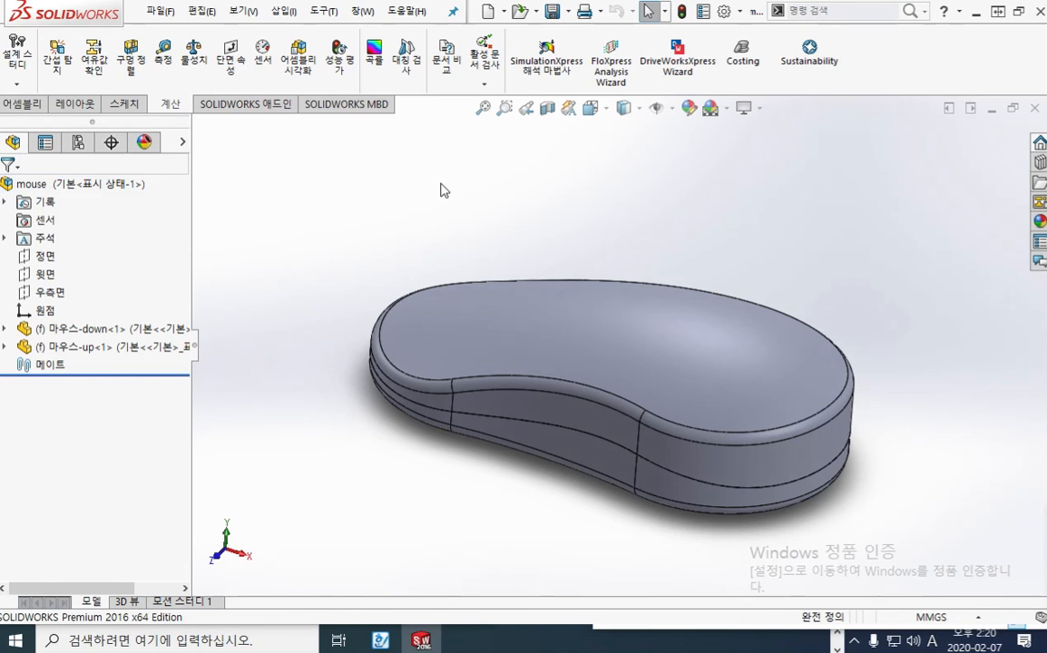
pyautogui.click(567, 10)
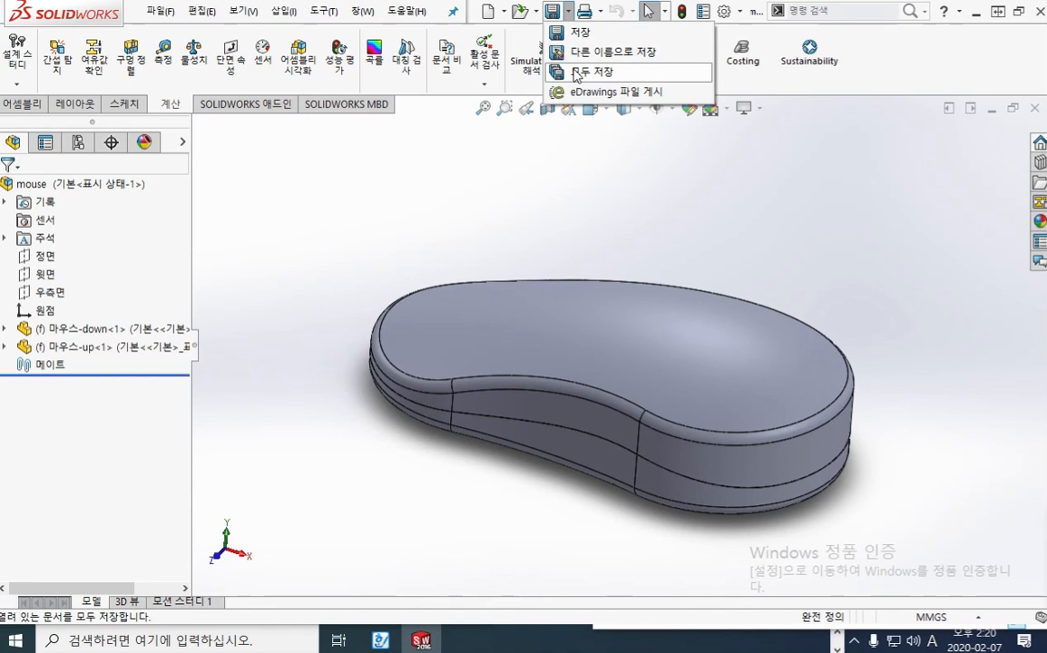
pyautogui.click(575, 73)
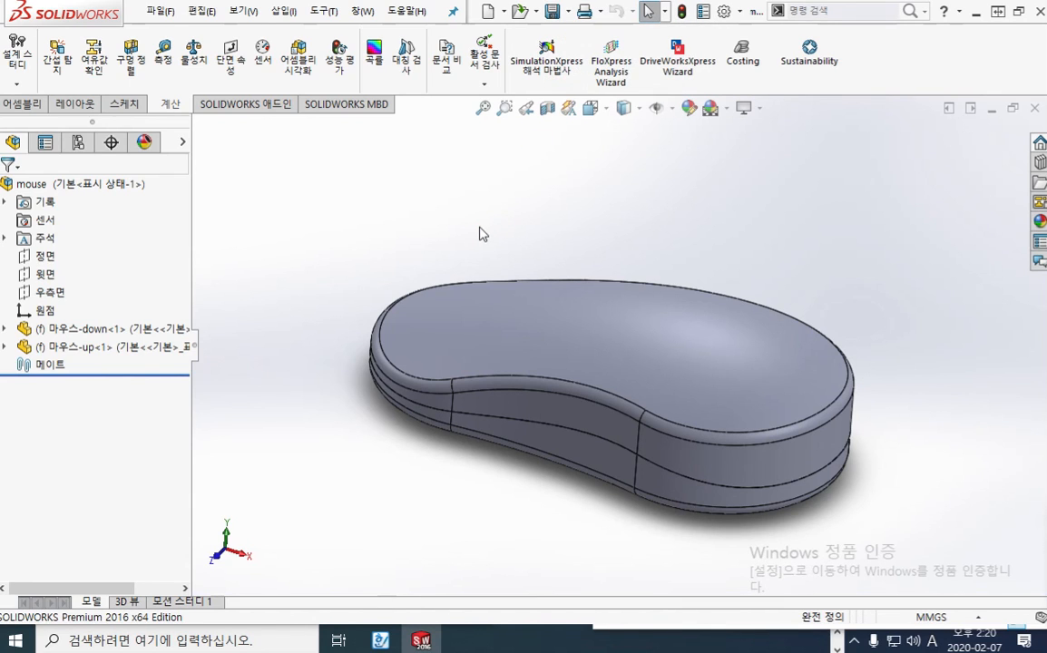
# Open the 마우스-up part from the assembly to examine the underside of the upper cover, and close the part
pyautogui.click(531, 337)
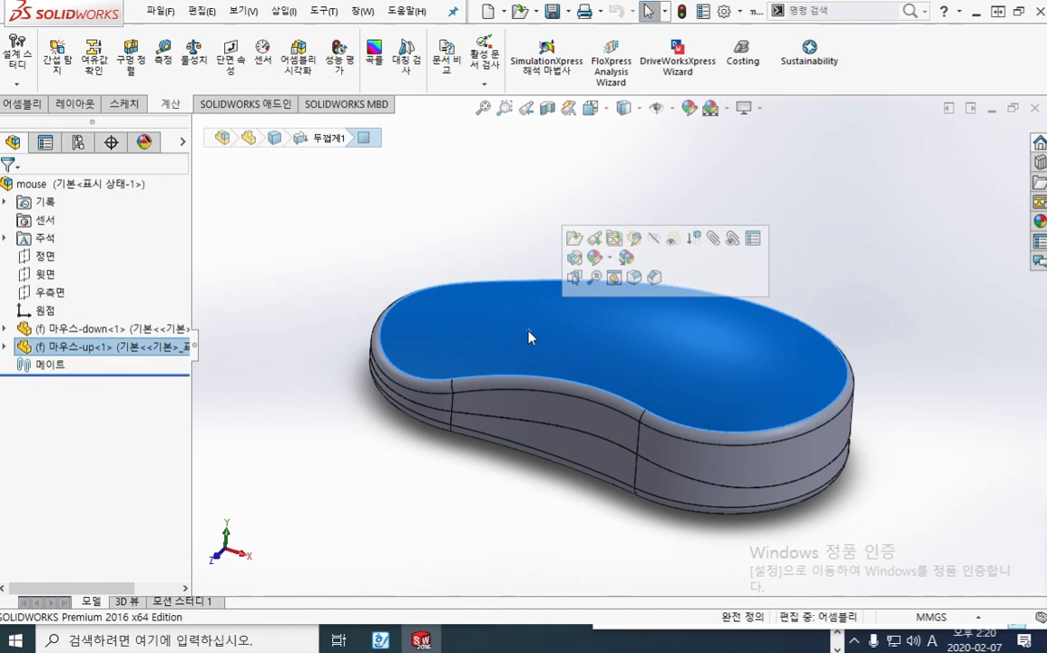
pyautogui.click(574, 238)
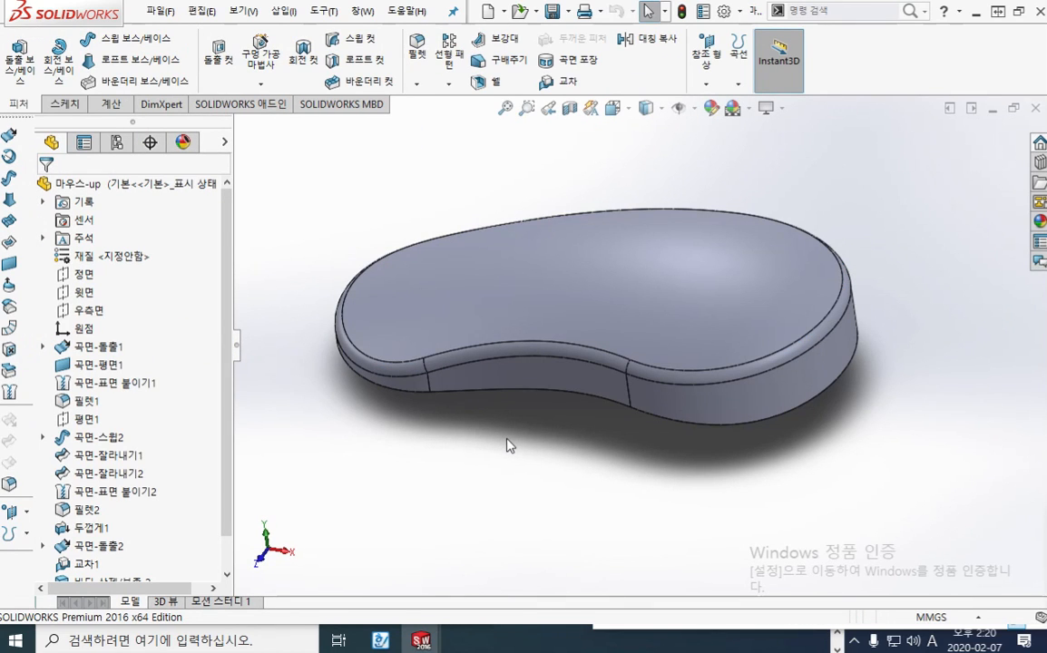
pyautogui.moveTo(492, 458); pyautogui.dragTo(483, 298, button='middle')
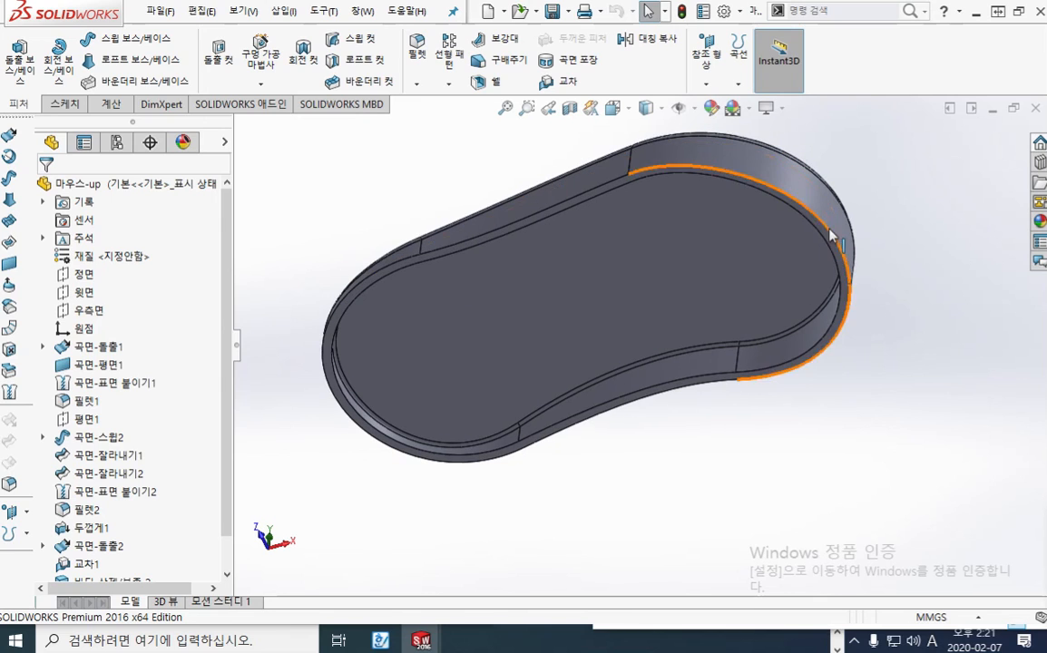
pyautogui.click(1035, 109)
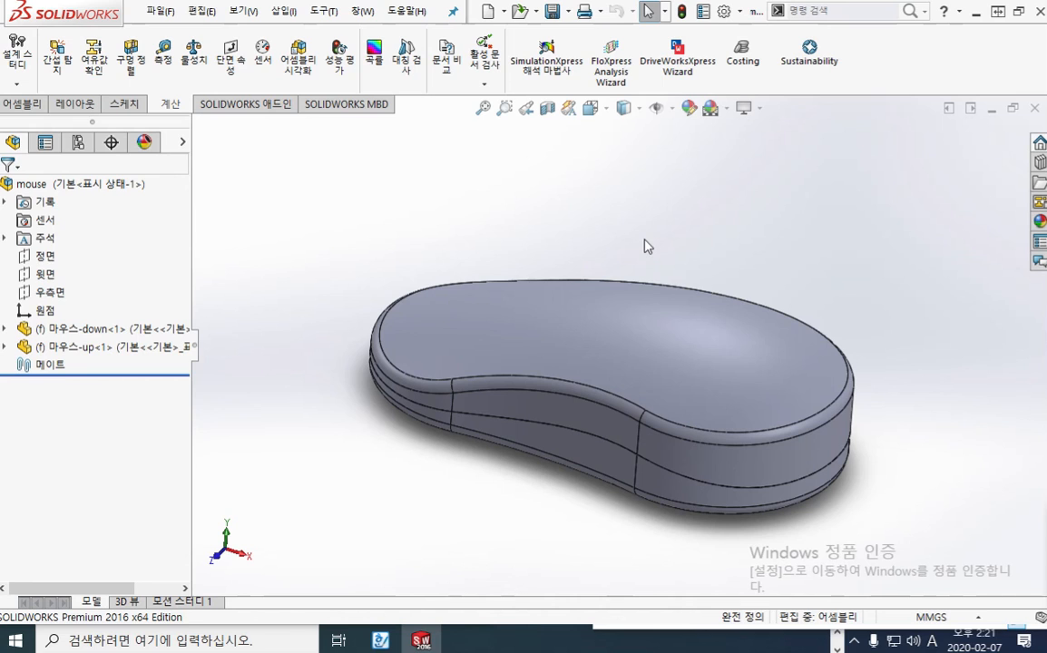
pyautogui.hotkey('ctrl', '7')
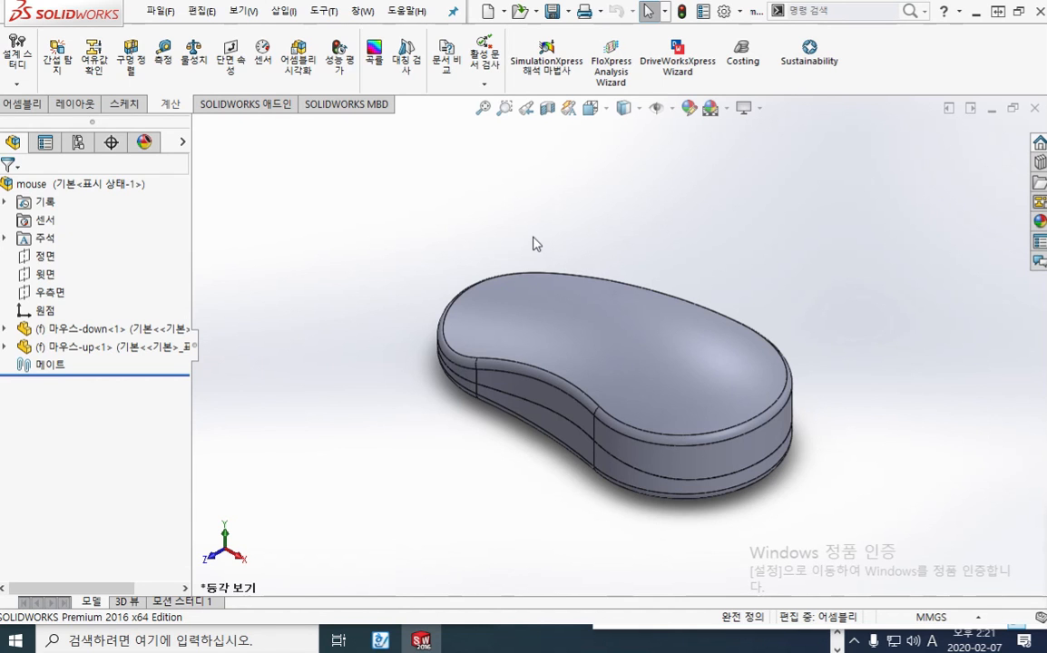
pyautogui.moveTo(481, 217); pyautogui.dragTo(591, 293, button='middle')
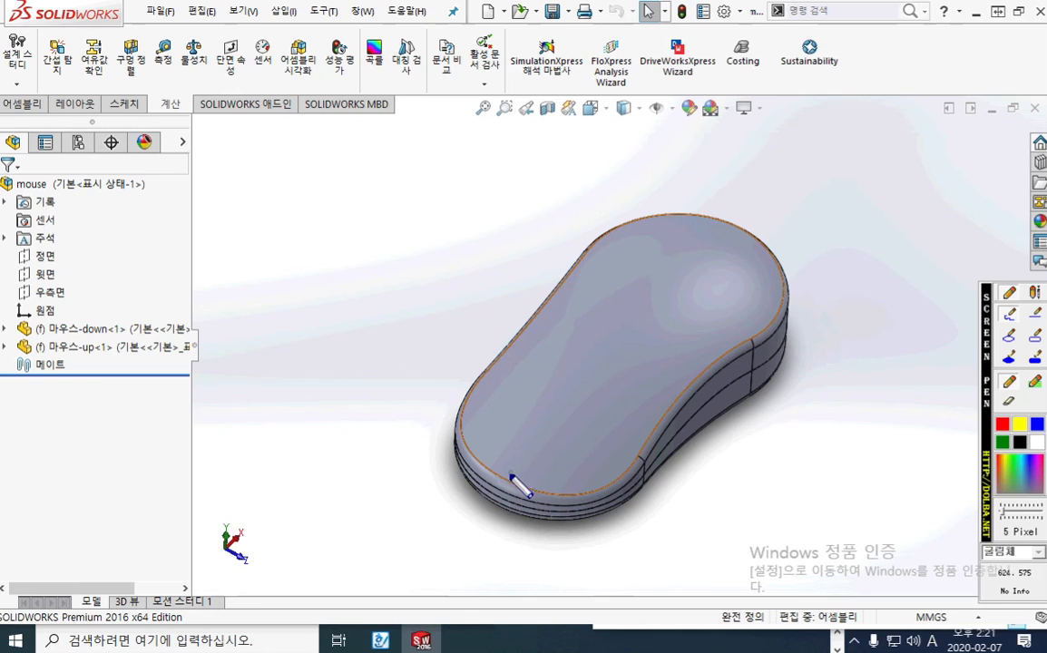
pyautogui.moveTo(510, 475)
pyautogui.mouseDown()
pyautogui.moveTo(574, 369)
pyautogui.moveTo(666, 425)
pyautogui.mouseUp()
pyautogui.moveTo(573, 368); pyautogui.dragTo(513, 335)
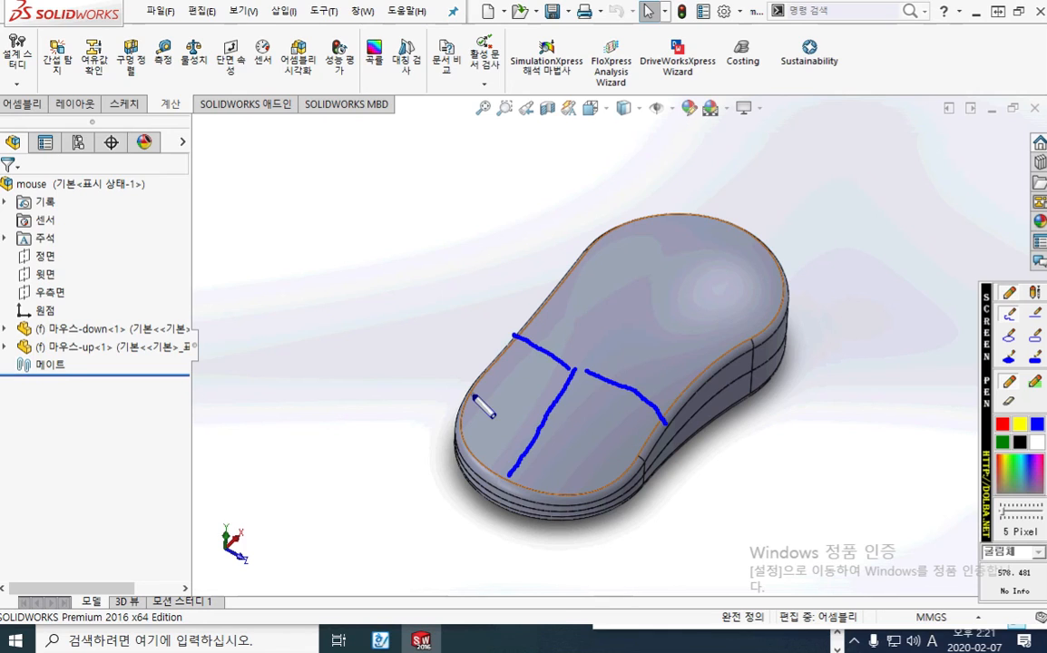
pyautogui.press('Escape')
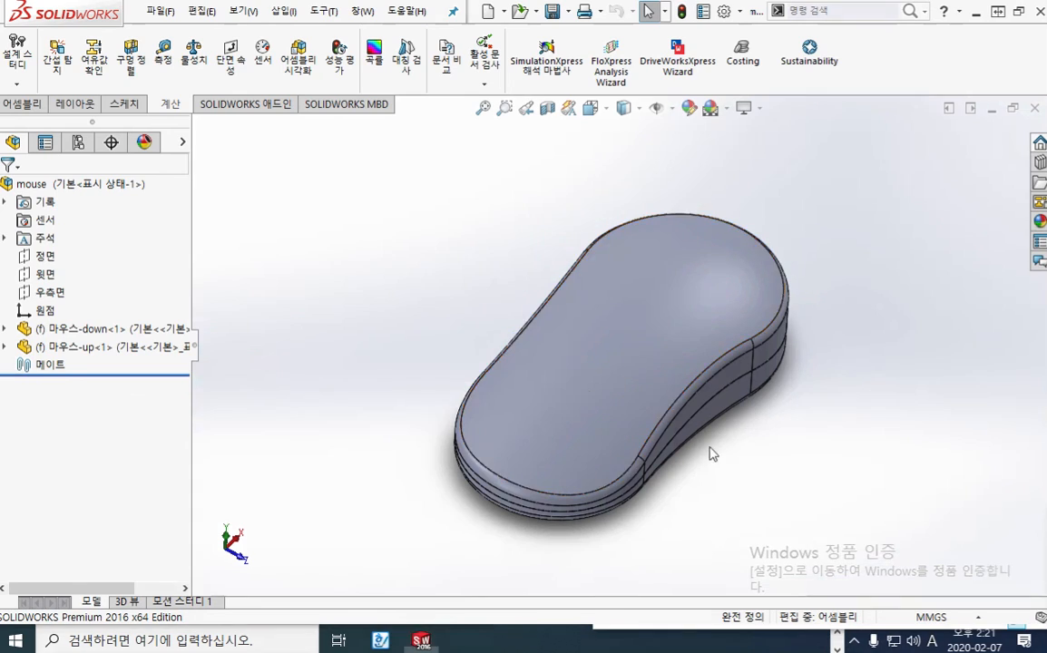
pyautogui.moveTo(694, 423); pyautogui.dragTo(639, 404, button='middle')
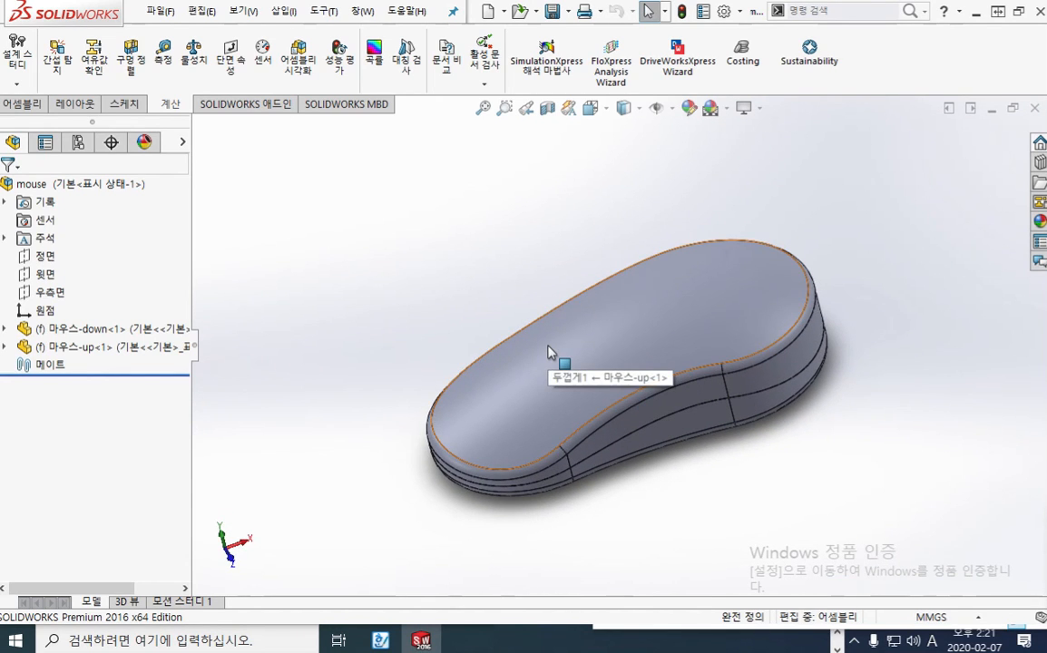
pyautogui.press('F12')
pyautogui.moveTo(579, 342)
pyautogui.mouseDown()
pyautogui.moveTo(563, 361)
pyautogui.moveTo(539, 346)
pyautogui.moveTo(564, 370)
pyautogui.mouseUp()
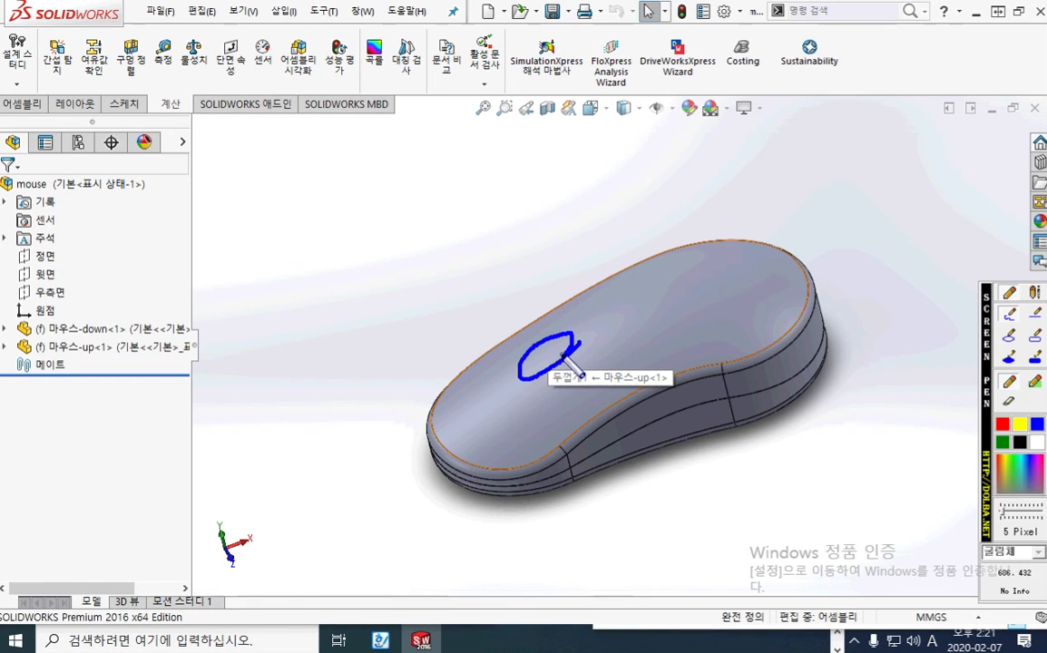
pyautogui.press('Escape')
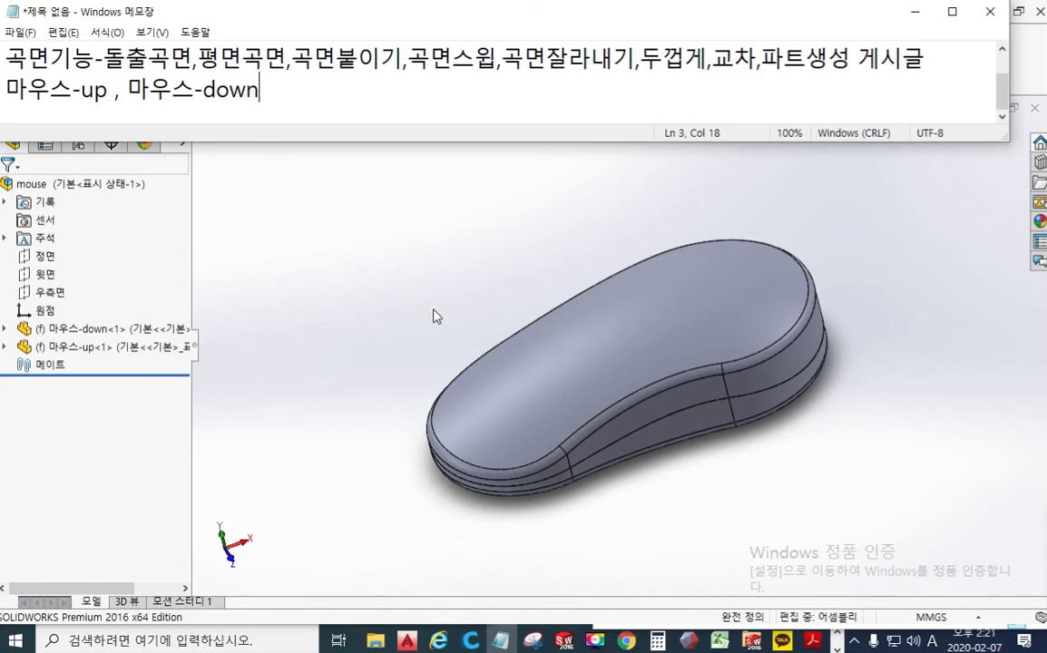
pyautogui.click(429, 308)
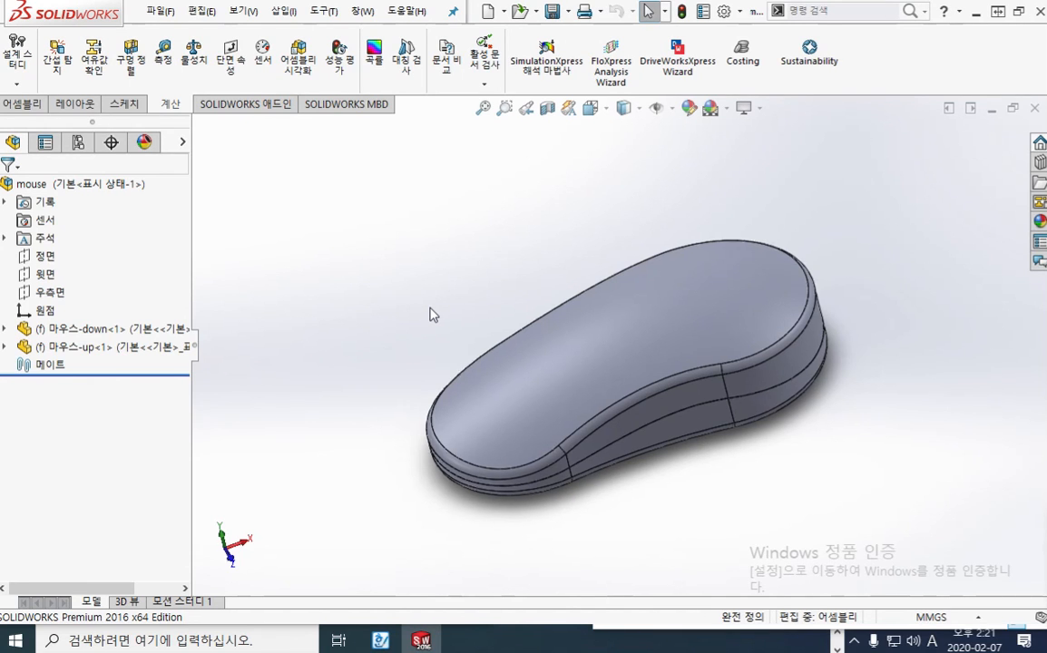
pyautogui.hotkey('ctrl', '7')
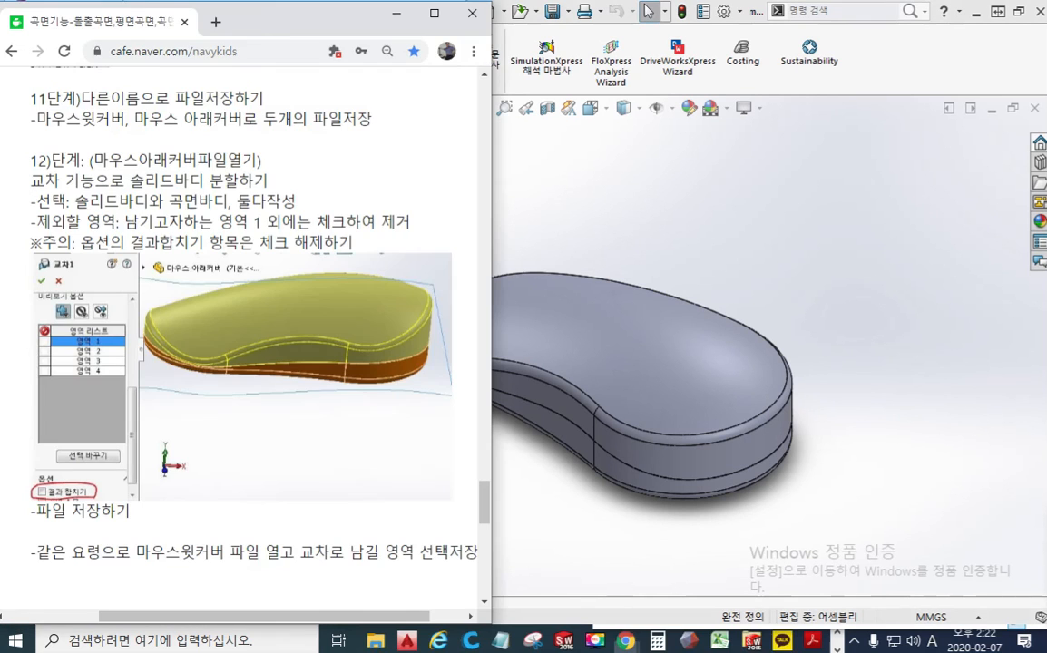
# Switch to the Naver Cafe post in Chrome and review its mouse modelling instructions from step 12 back to step 3
pyautogui.scroll(-5, 327, 435)
pyautogui.scroll(20, 344, 445)
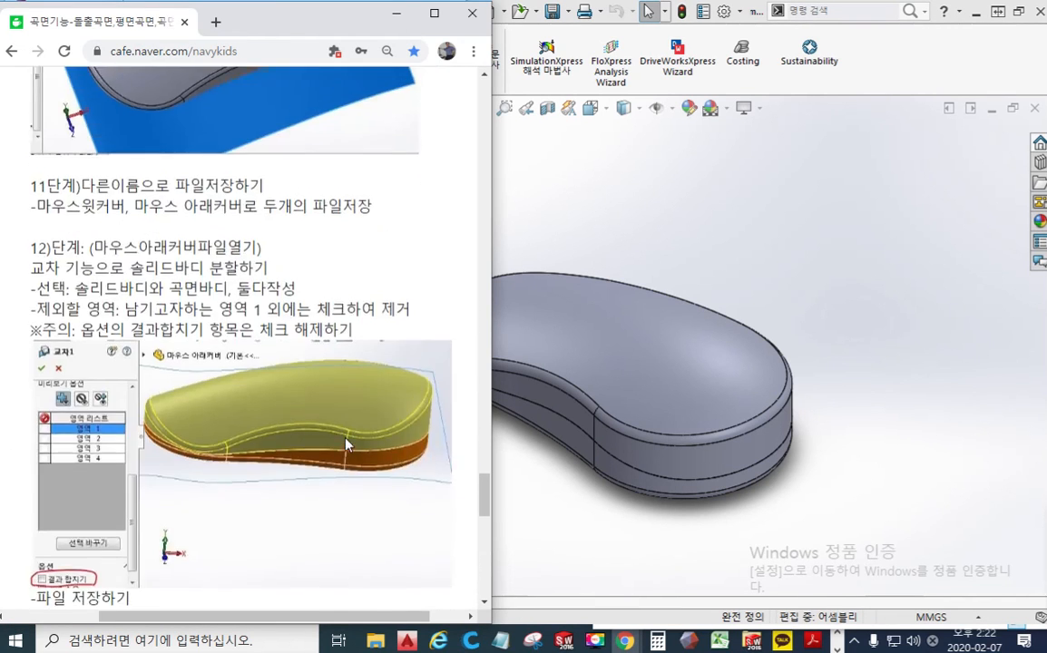
pyautogui.scroll(15, 351, 443)
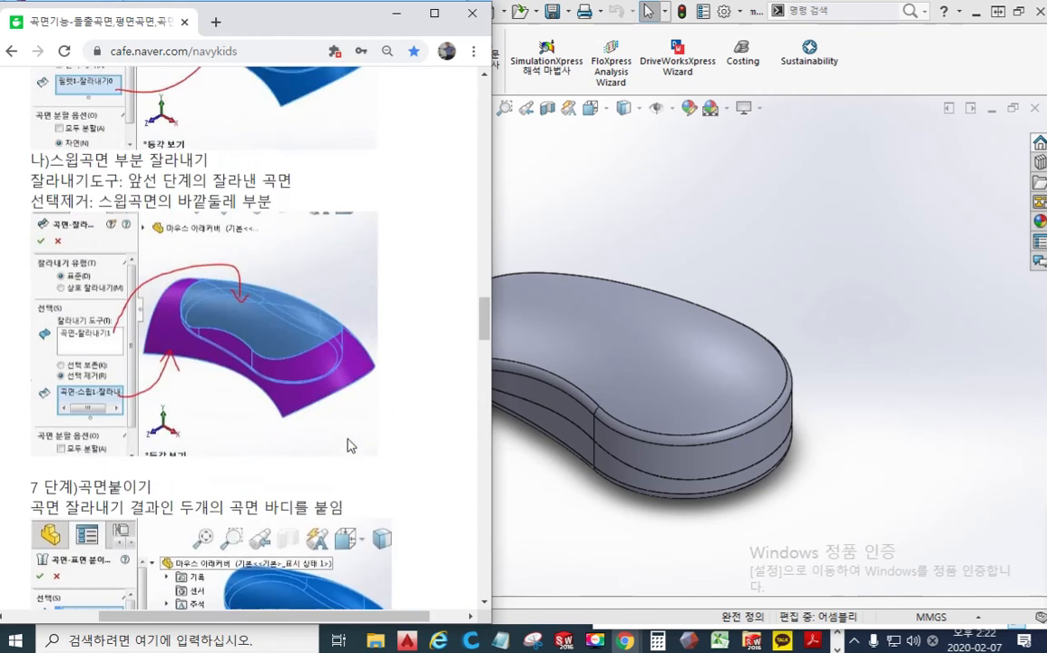
pyautogui.scroll(10, 352, 445)
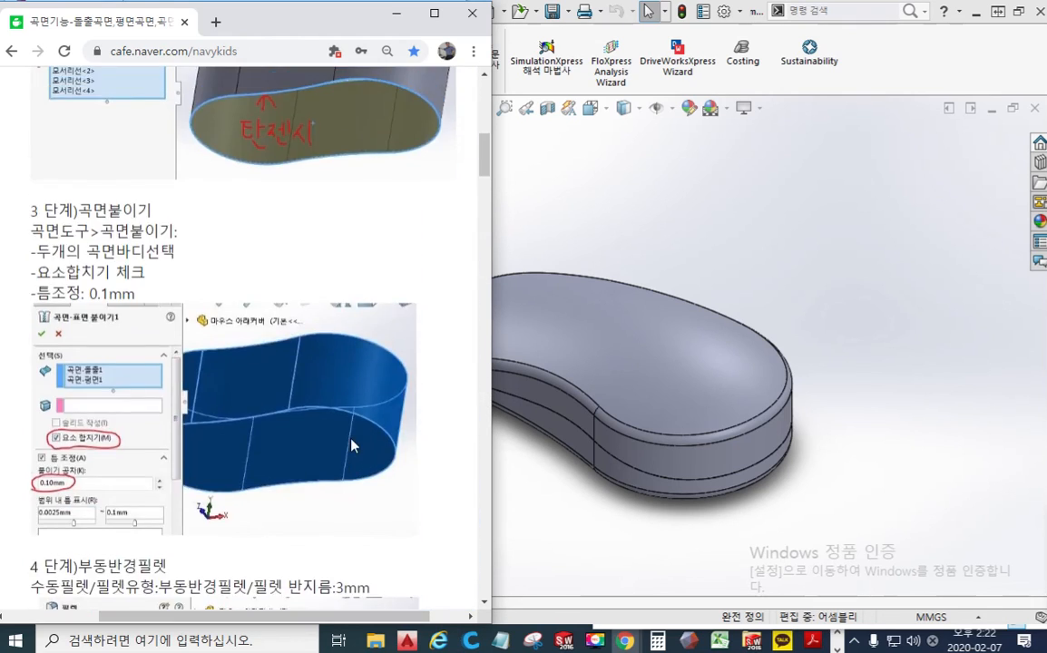